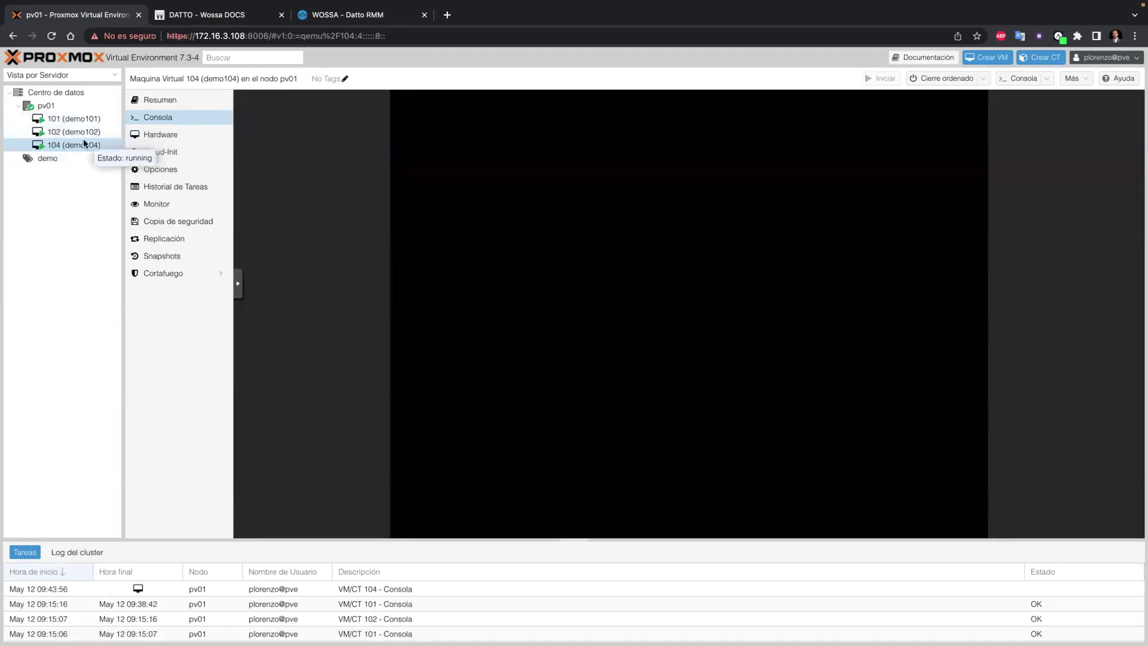
Step: Reload Proxmox VE and reopen the Summary and Console of VM 104 (demo104)
left_click(57, 41)
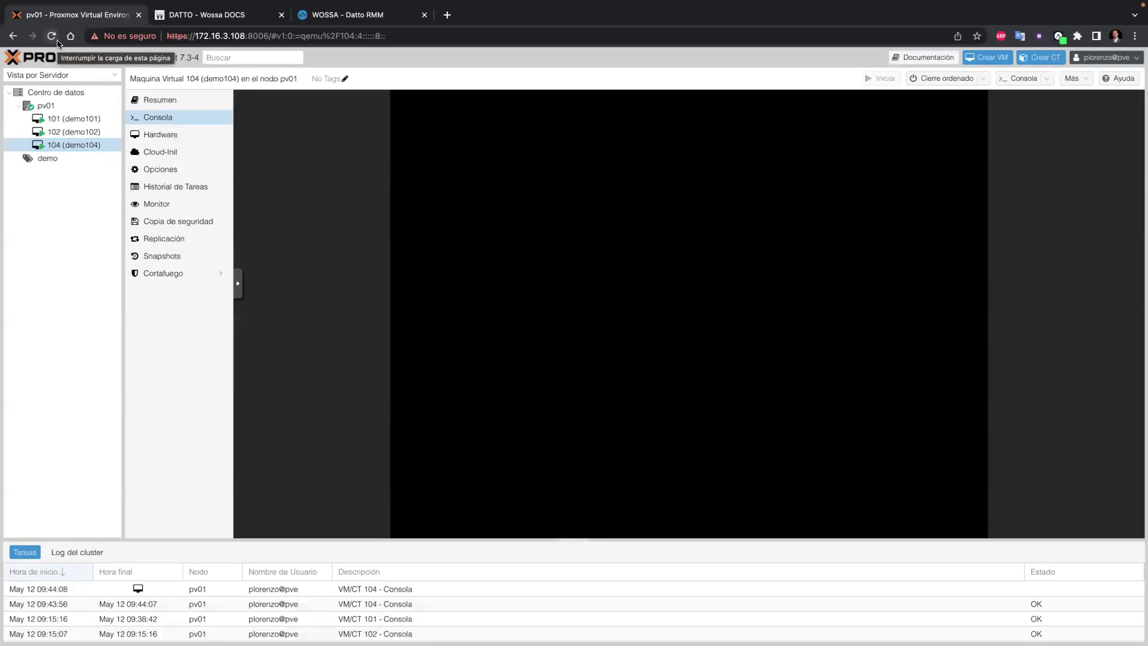
left_click(166, 102)
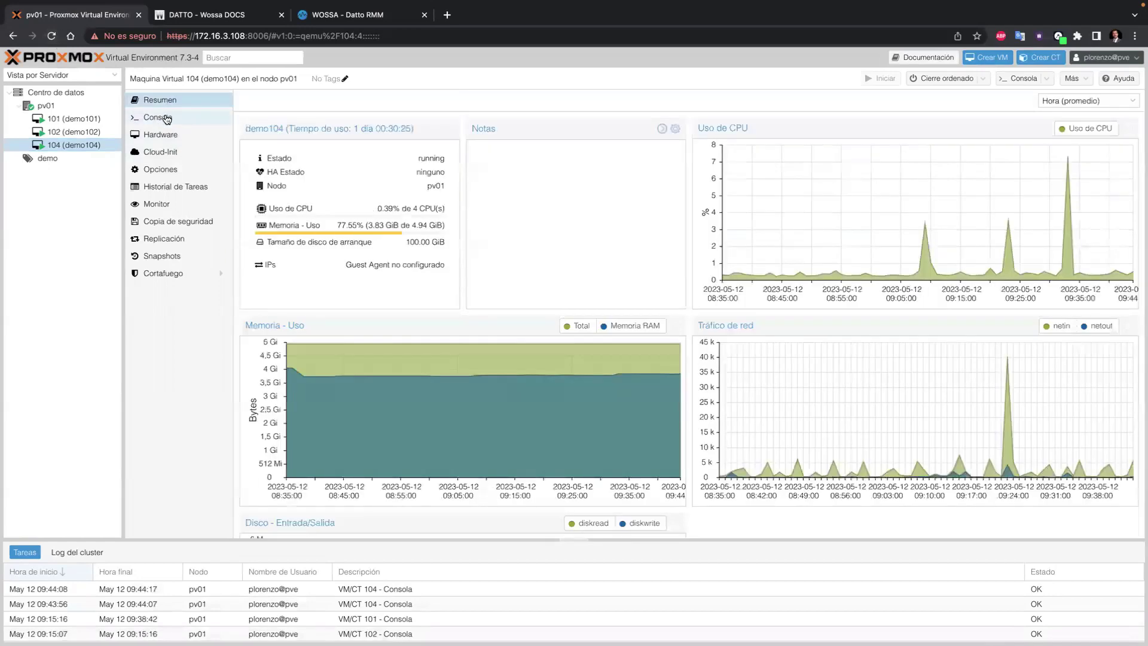
left_click(167, 119)
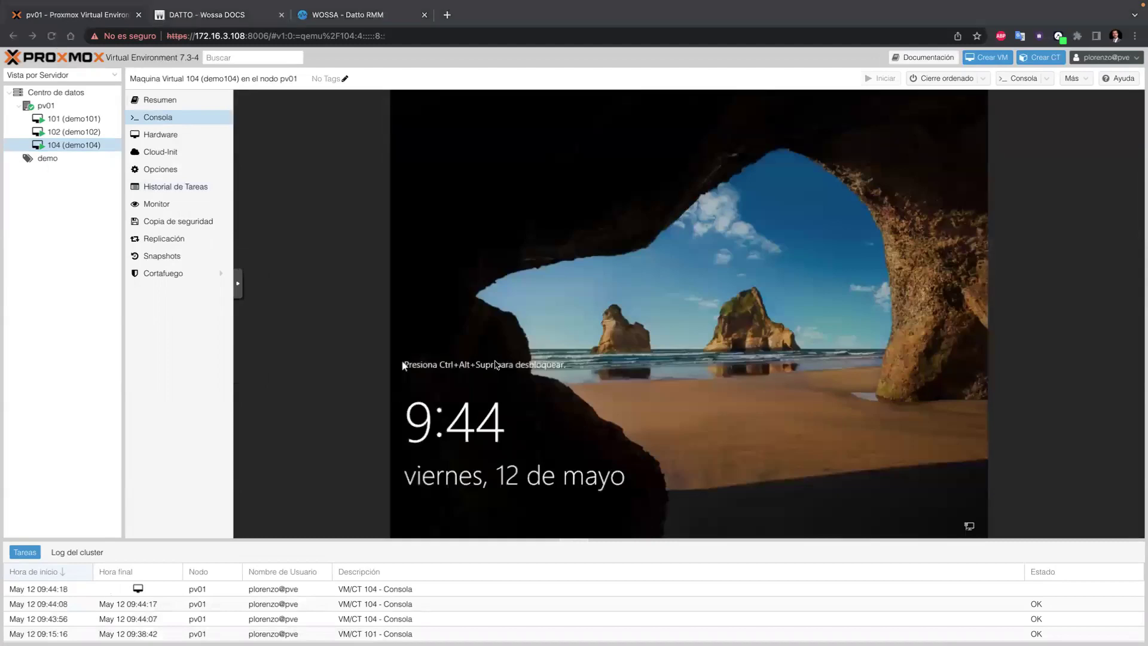
Step: Unlock demo104 with Ctrl+Alt+Del and the password, close AD Users and Computers, then go to Datto RMM
left_click(240, 286)
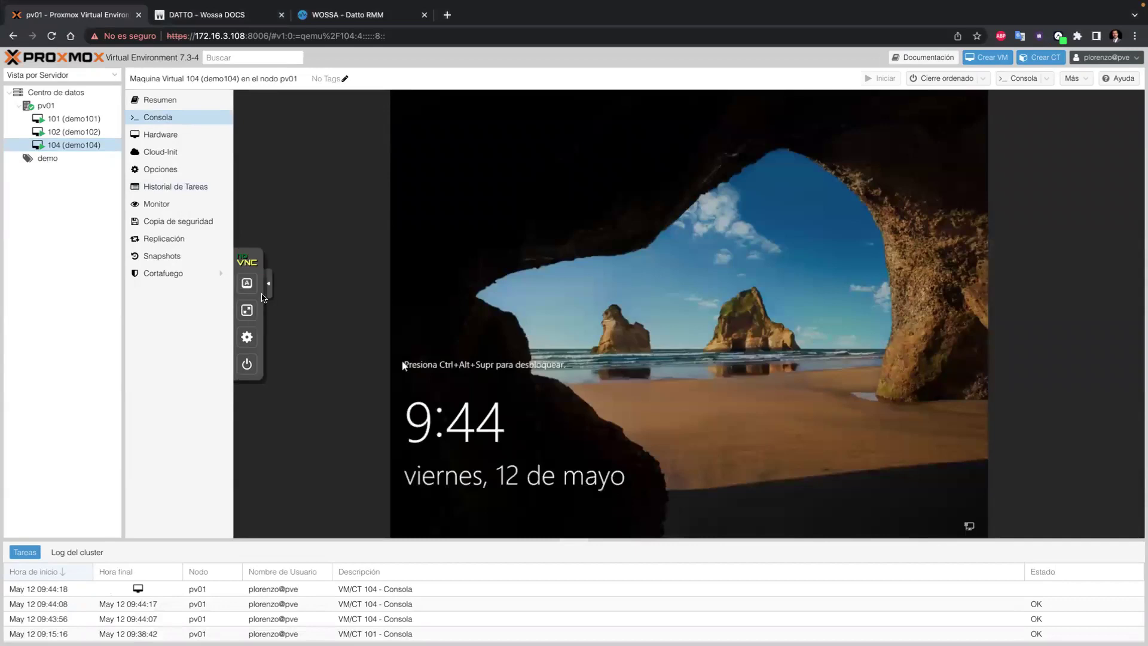
left_click(256, 288)
left_click(294, 381)
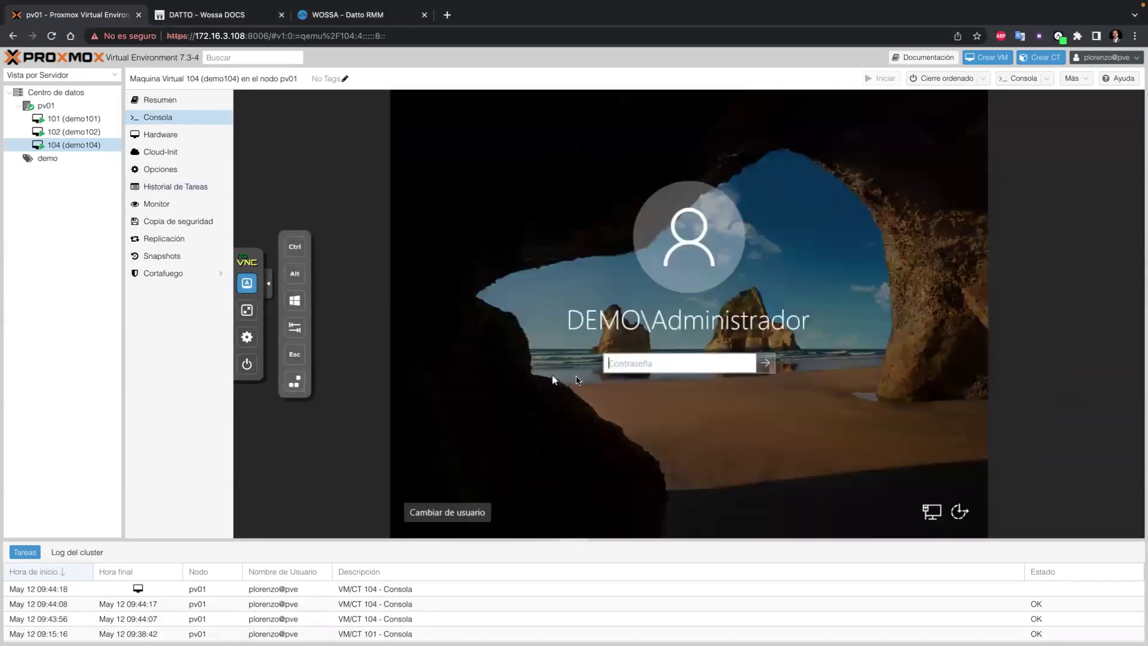
type("****")
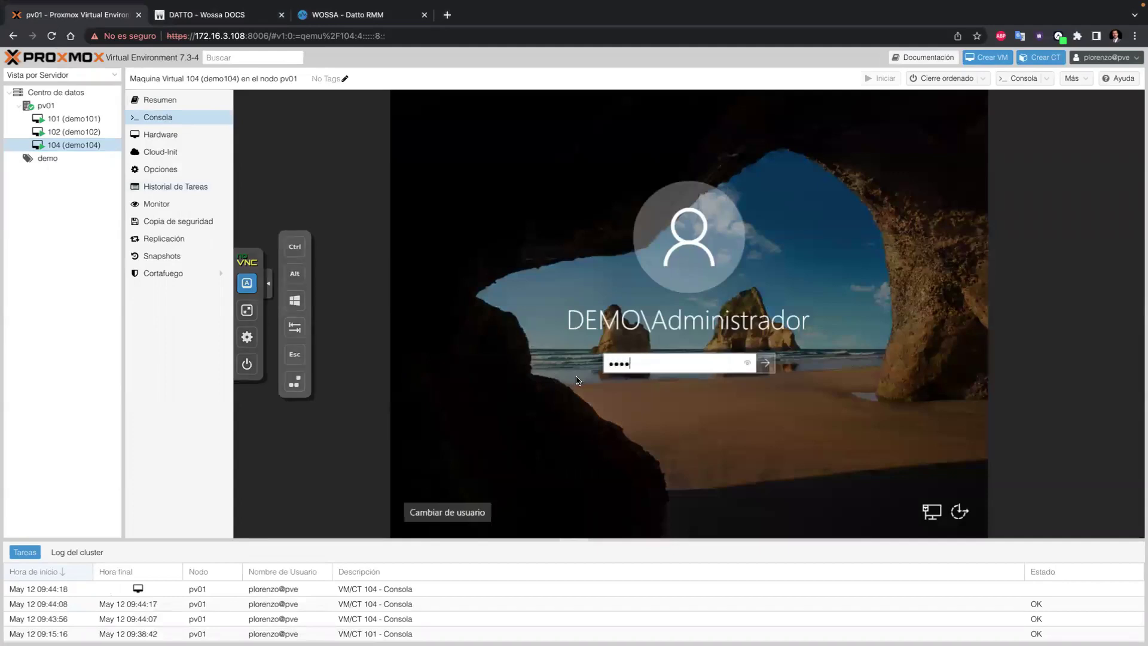
type("****")
key("Return")
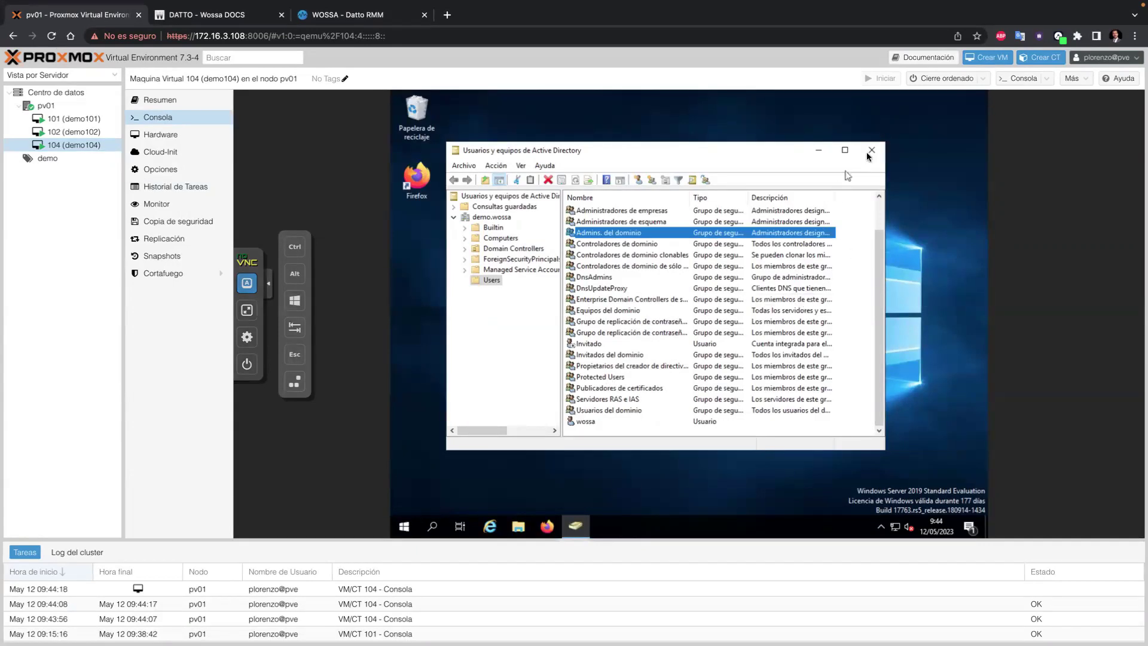
left_click(870, 150)
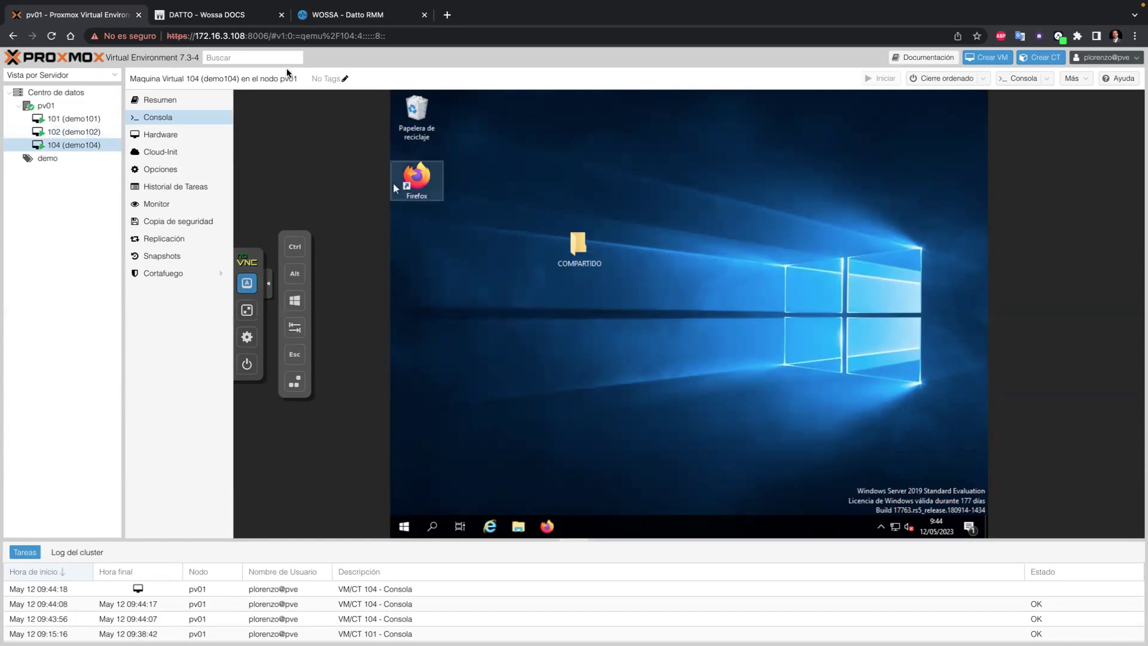
left_click(338, 15)
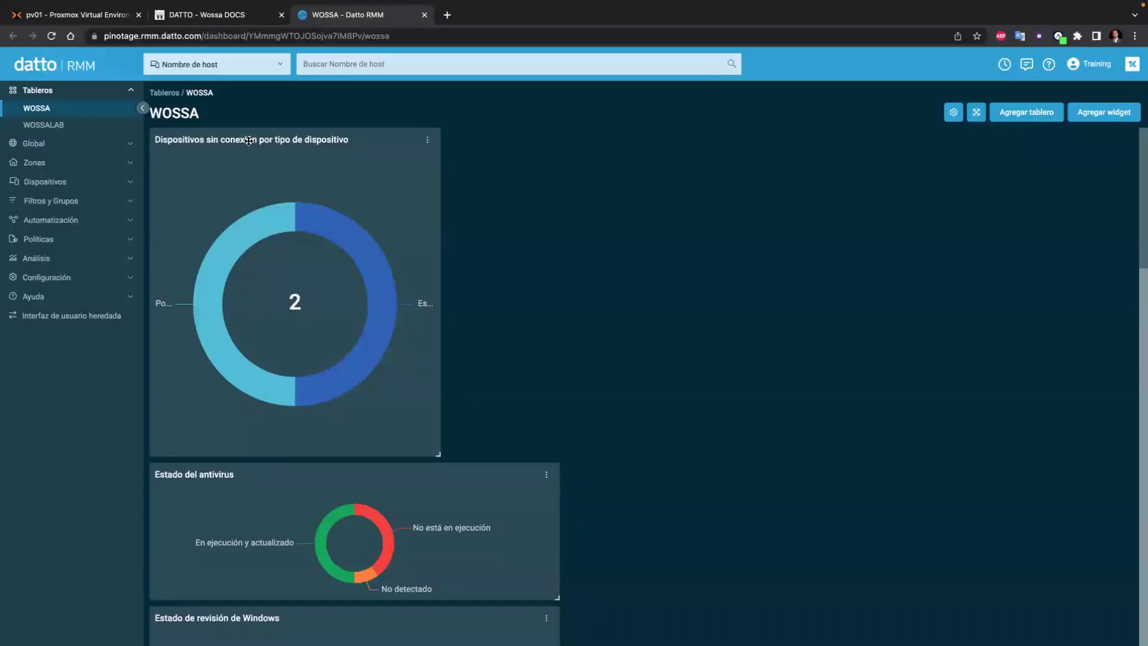
Step: Start a new zone from Zonas > Todas las zonas and name it WOSSA DEMO DATTO
left_click(80, 161)
left_click(77, 180)
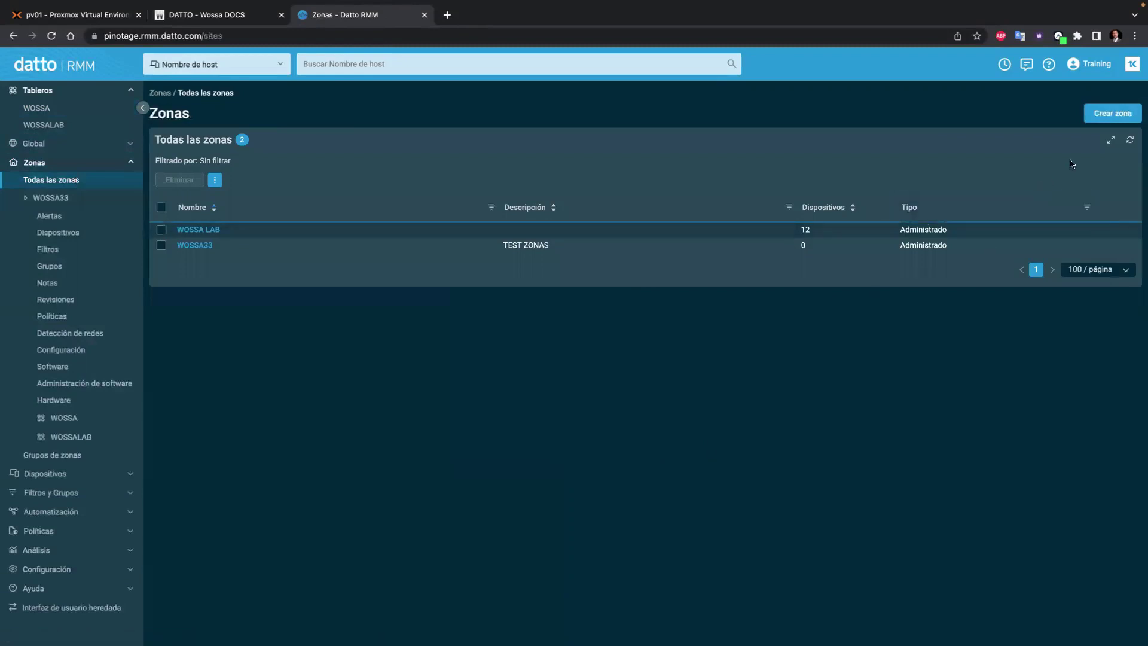
left_click(1101, 123)
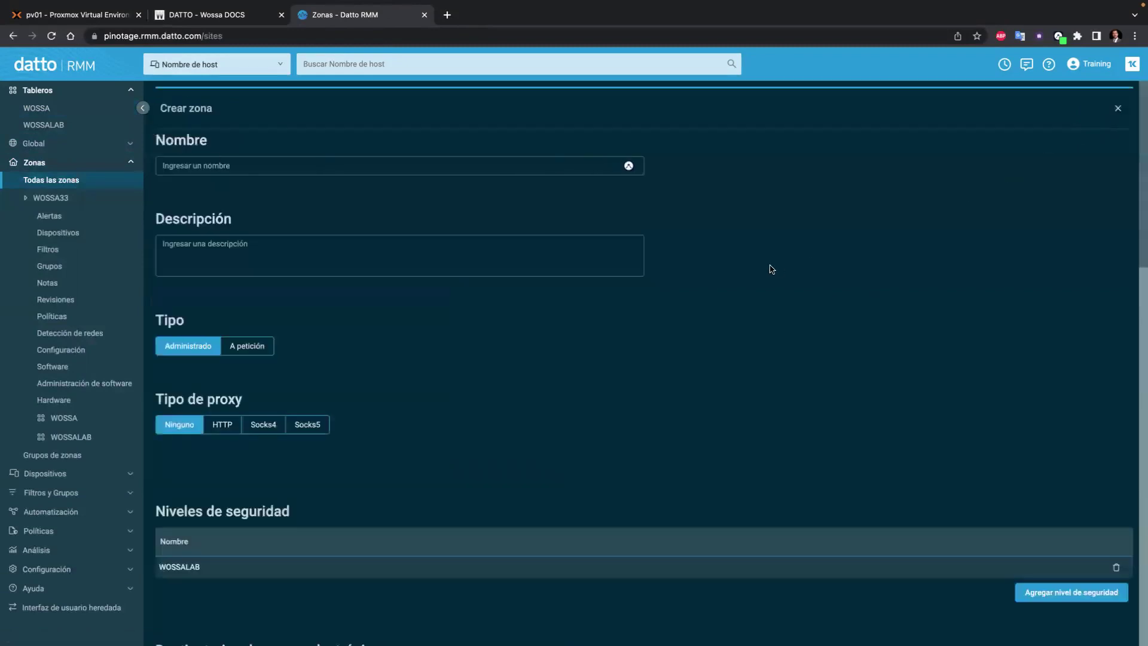
left_click(387, 173)
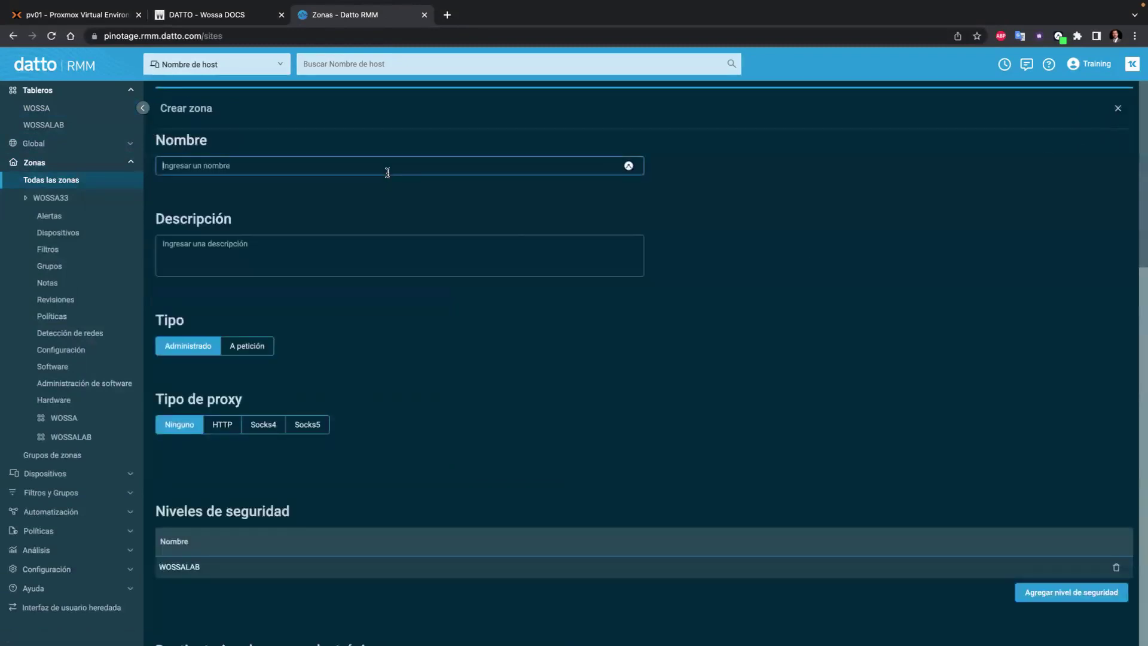
type("WOSSA DEMO DATTO")
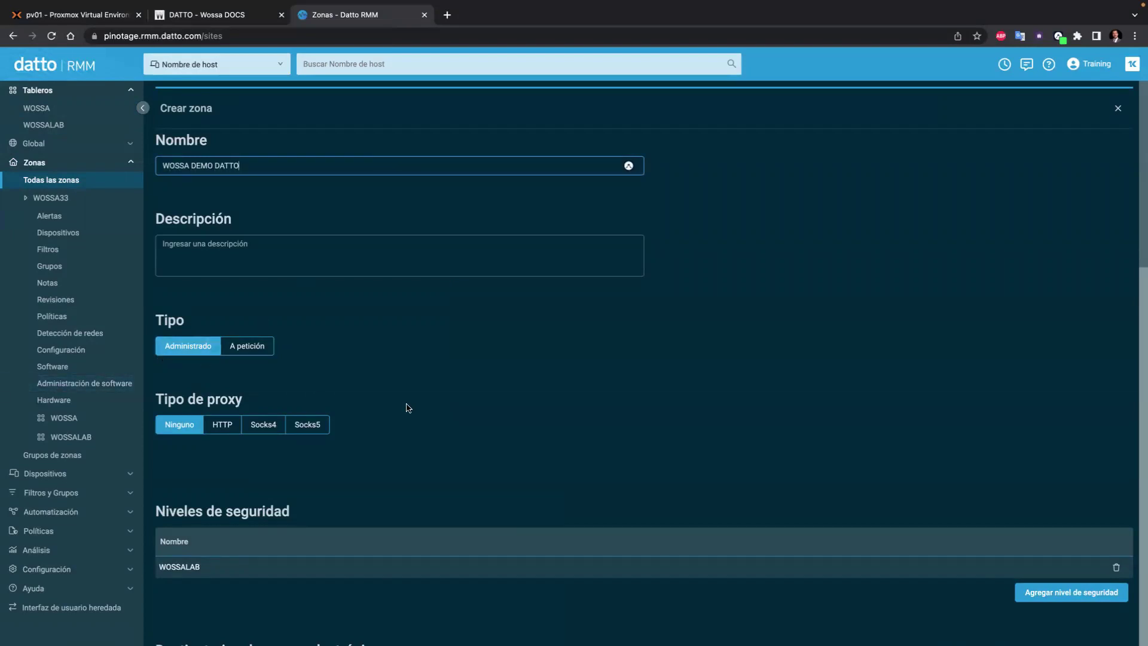
Step: Add TRAINING as the zone's only e-mail recipient with its suggested address
scroll(408, 407, "down", 4)
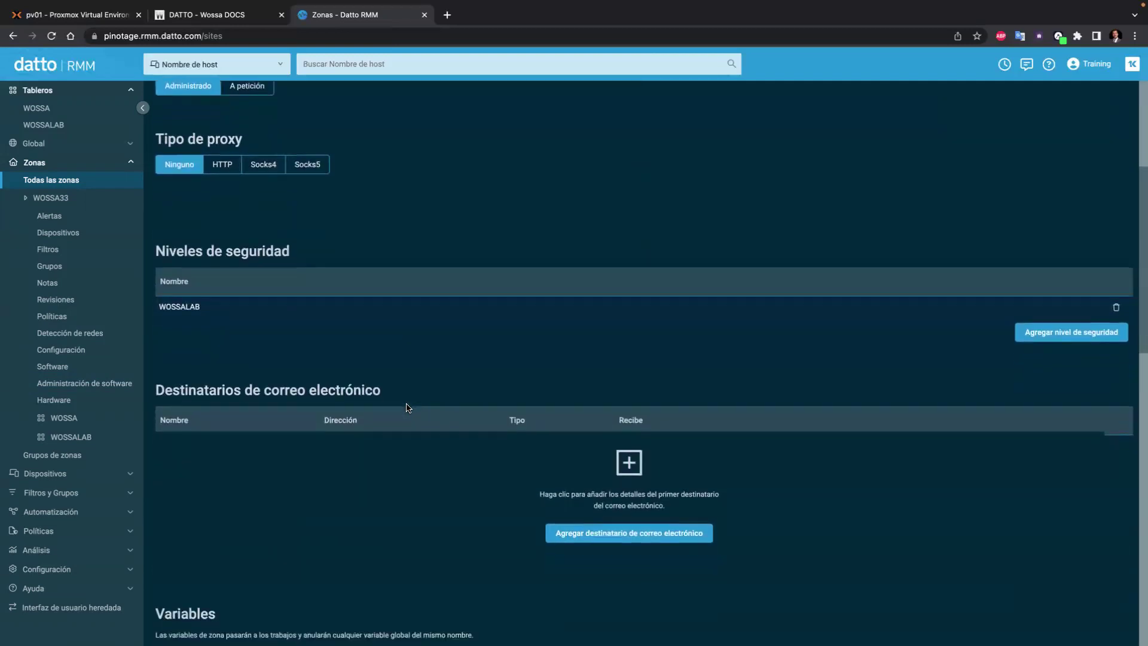
scroll(408, 407, "down", 1)
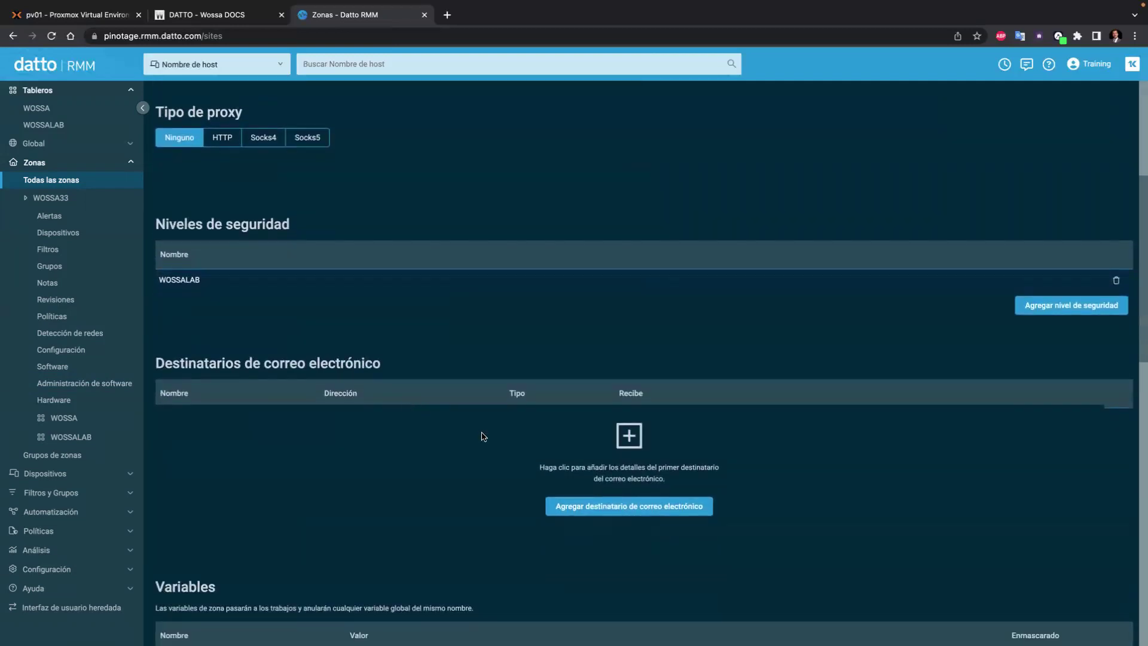
left_click(585, 505)
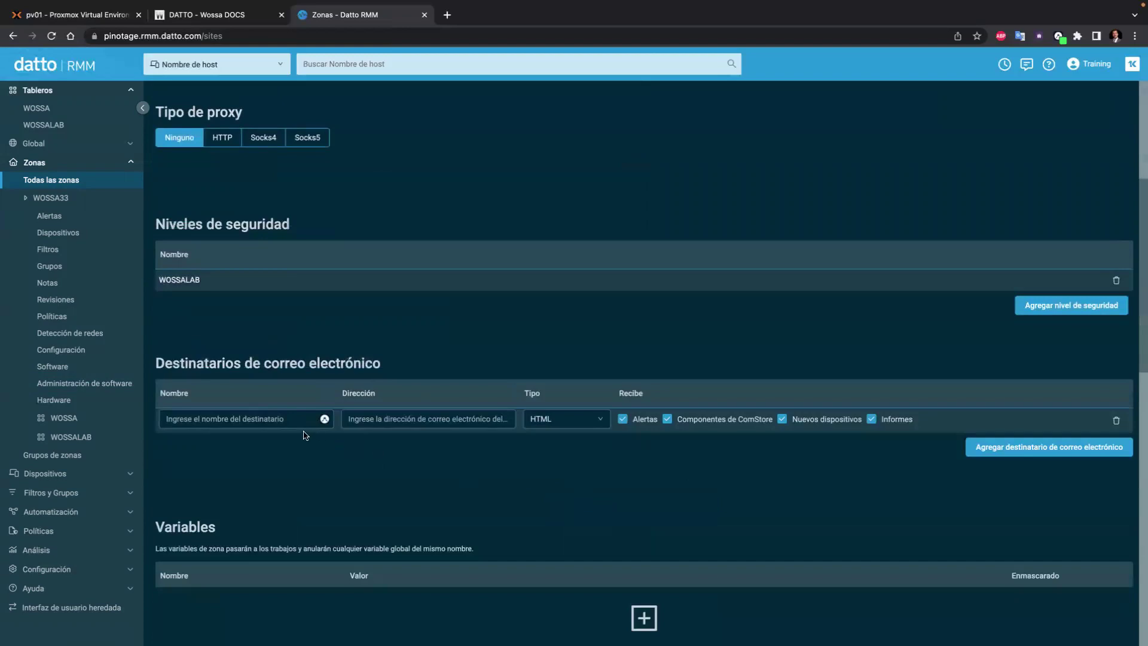
left_click(290, 418)
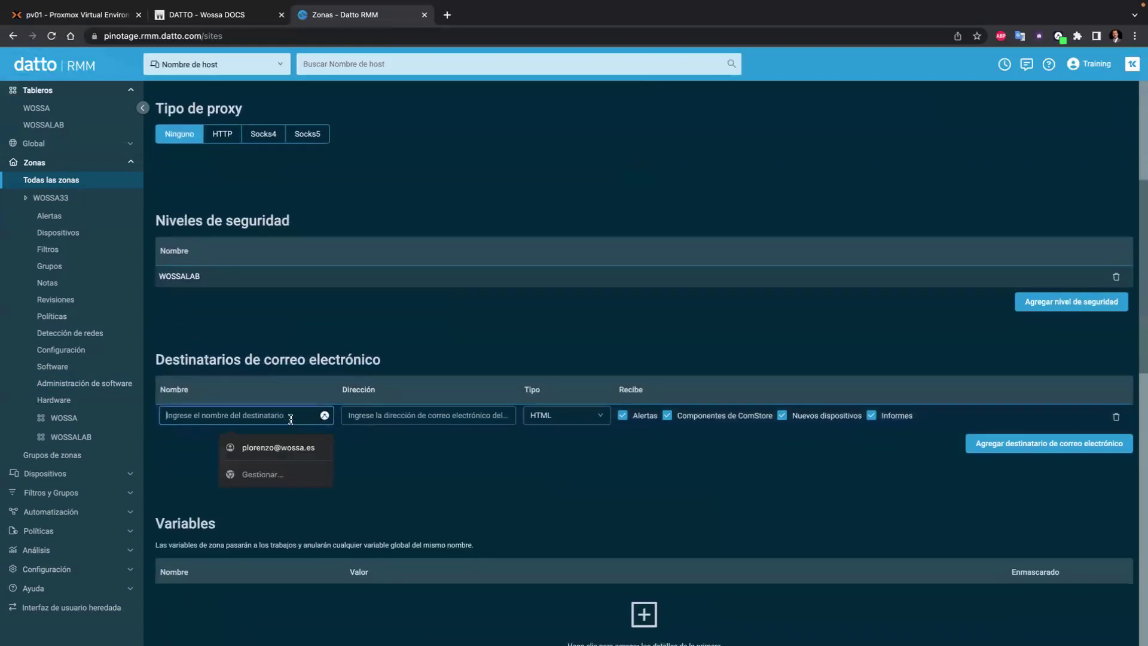
type("TRAINING")
key("Tab")
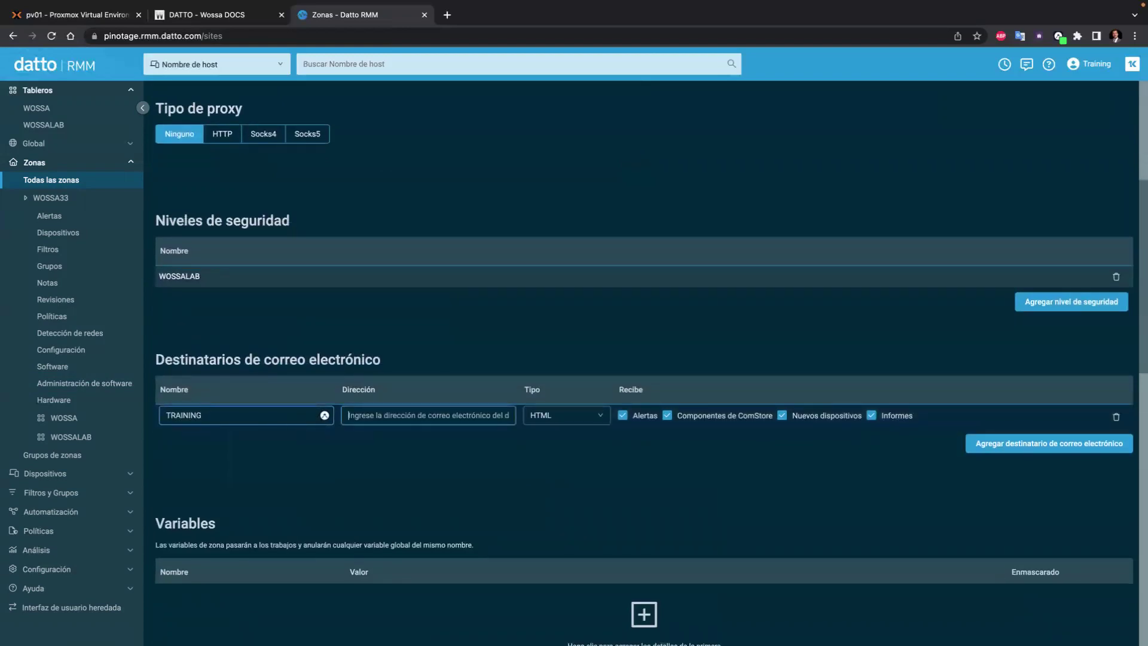
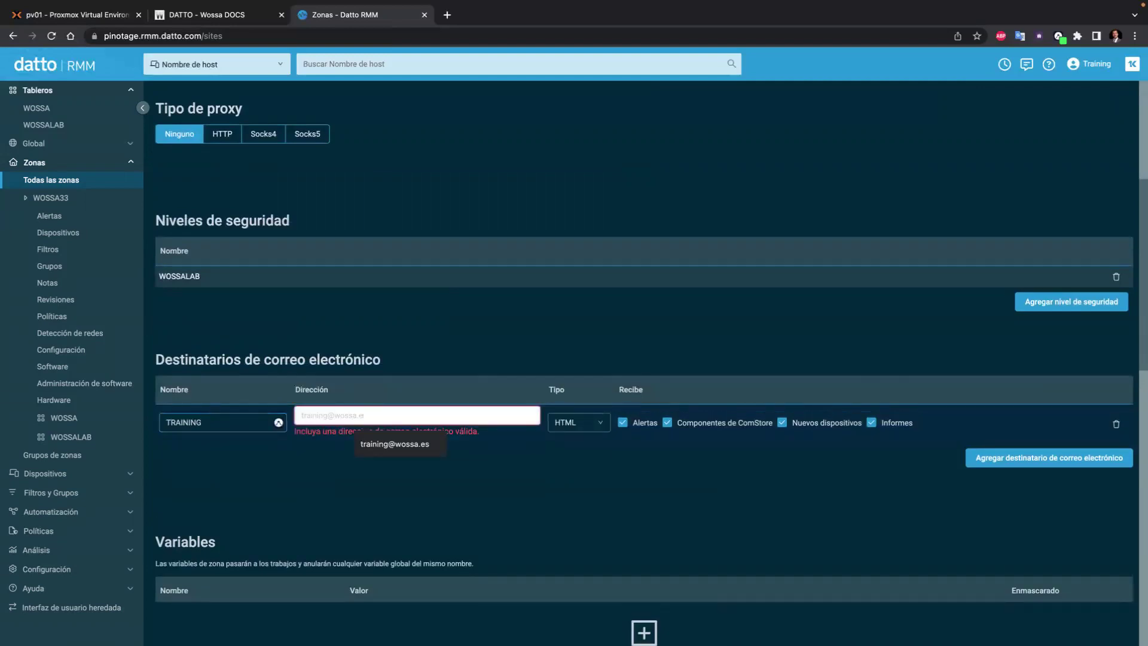
key("Return")
scroll(290, 418, "down", 2)
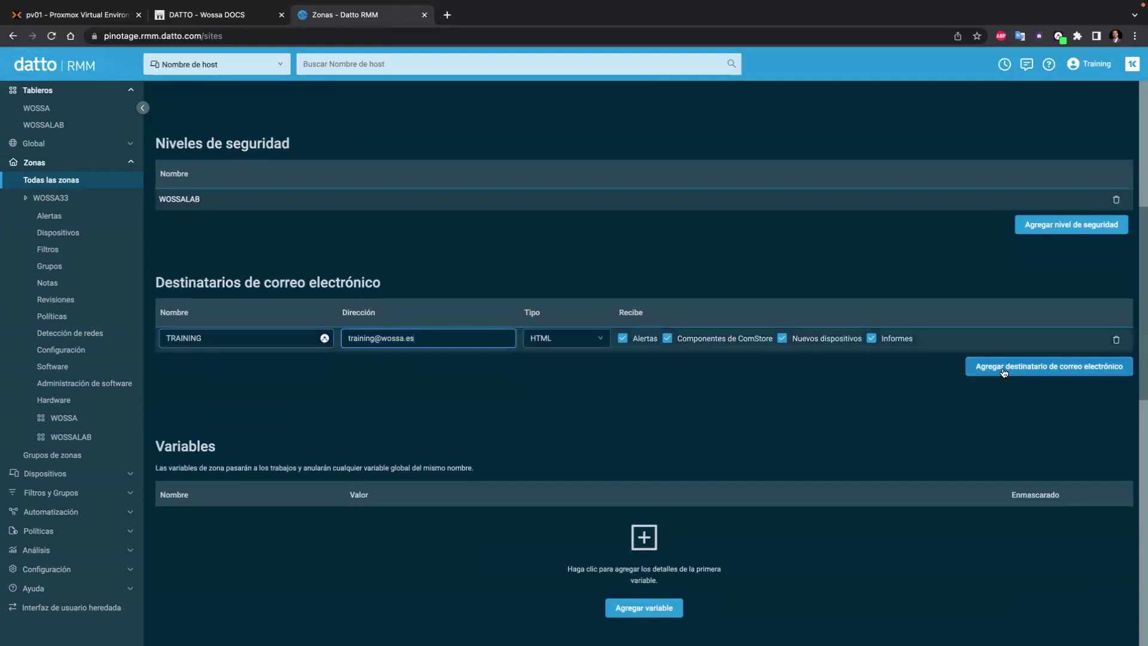
left_click(1004, 371)
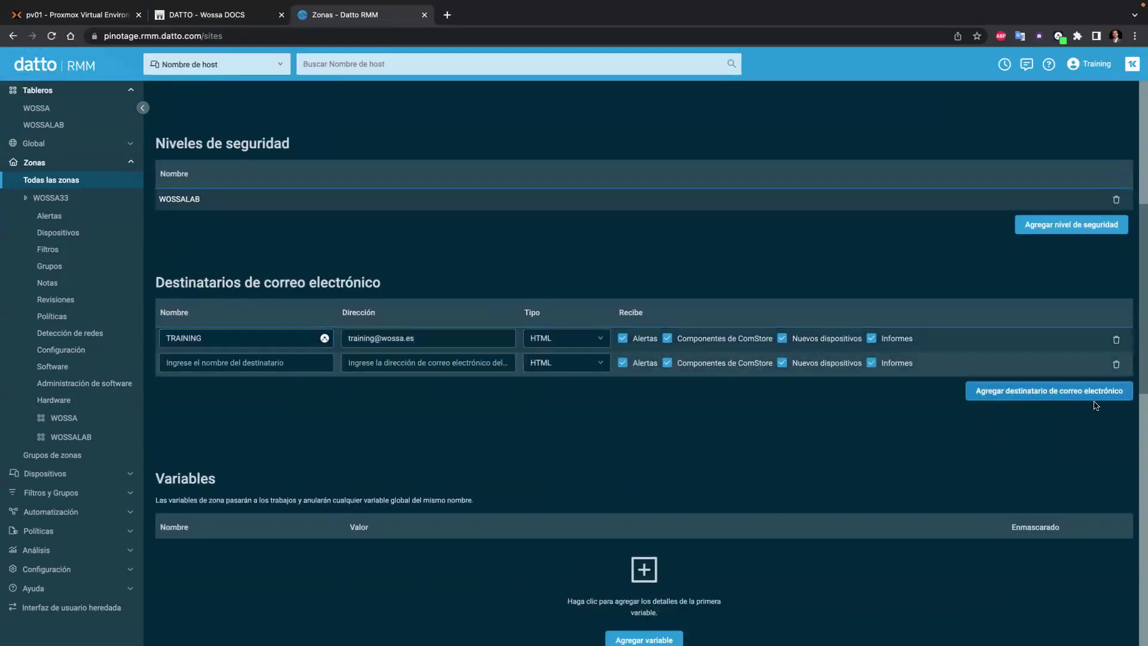
left_click(1115, 364)
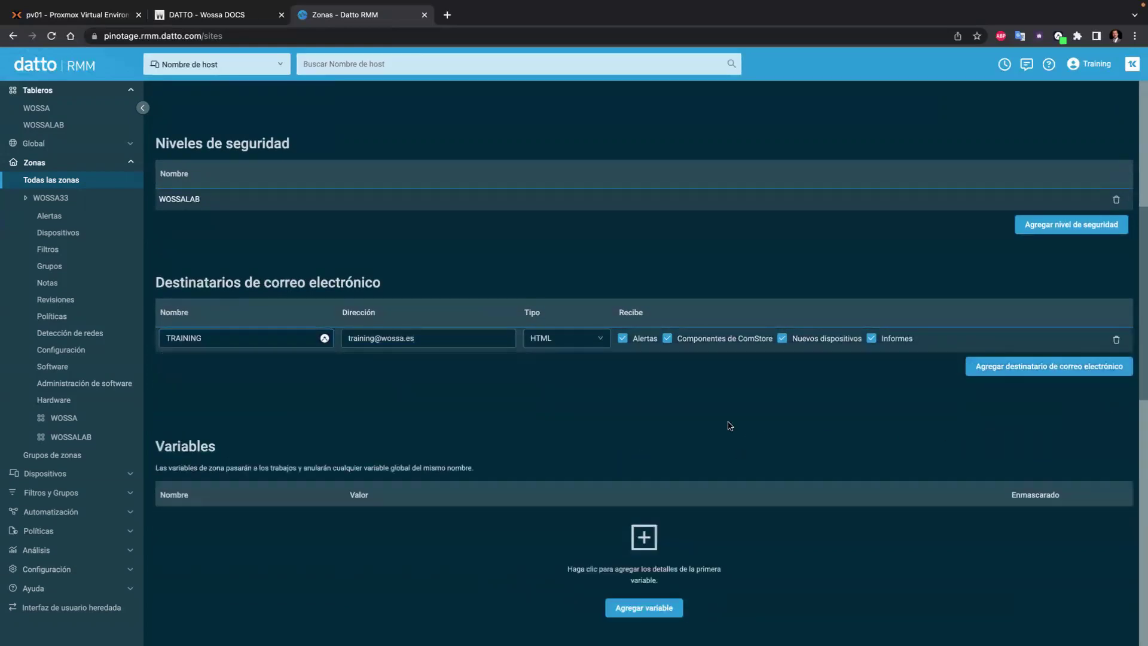
Step: Create the WOSSA DEMO DATTO zone and confirm
scroll(729, 426, "down", 6)
scroll(730, 426, "down", 5)
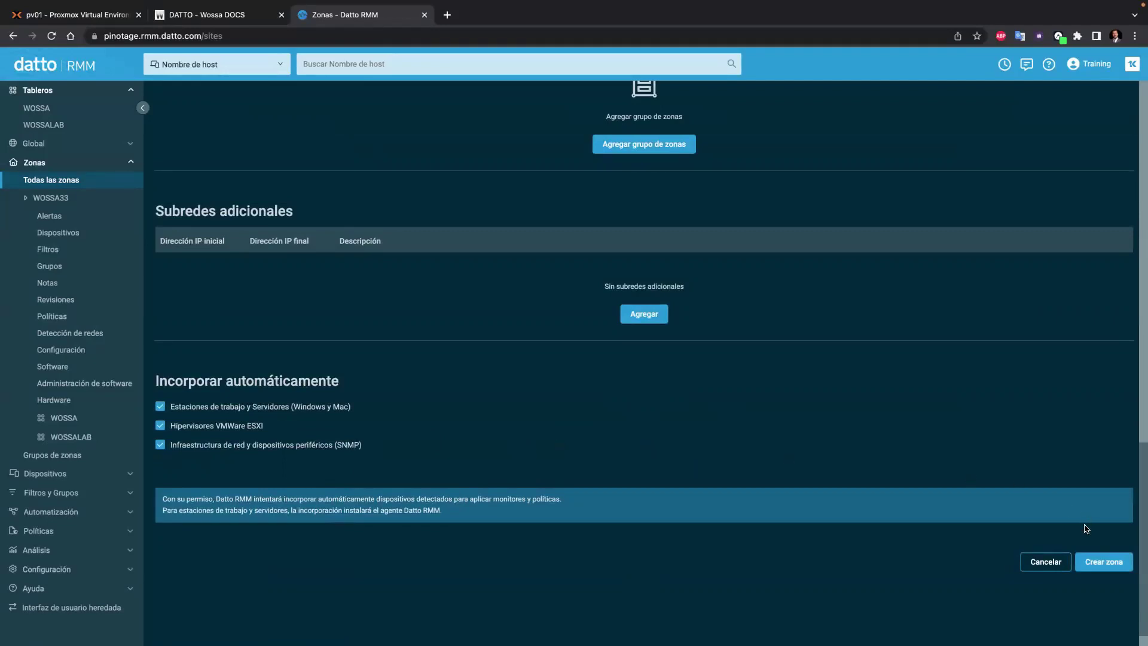
left_click(1089, 561)
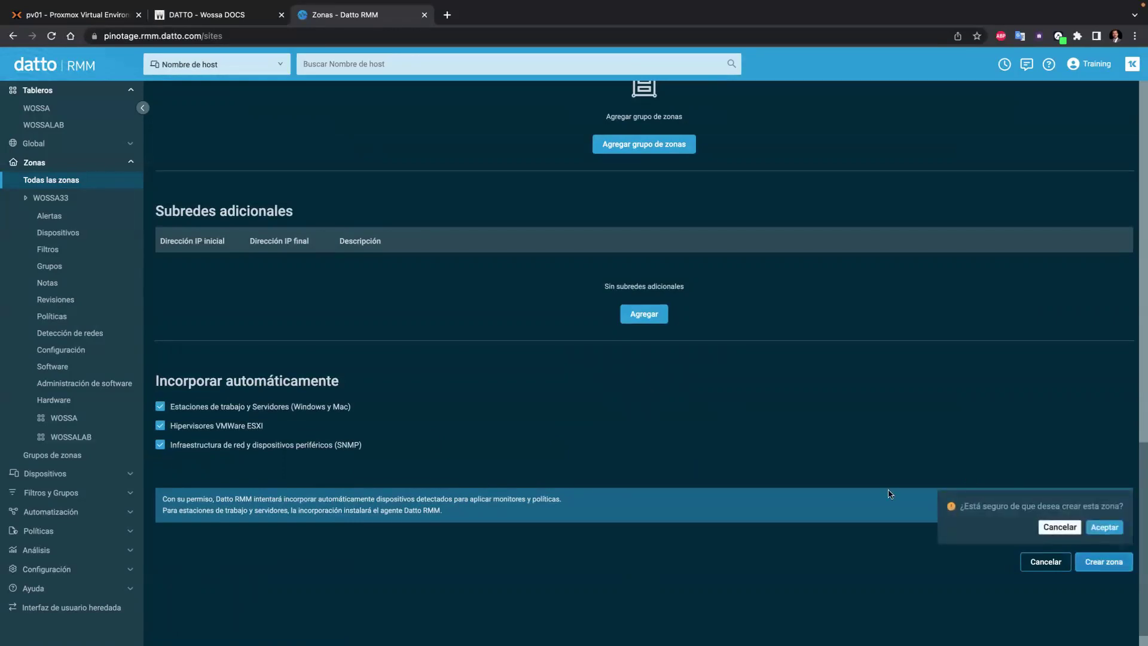
left_click(1103, 527)
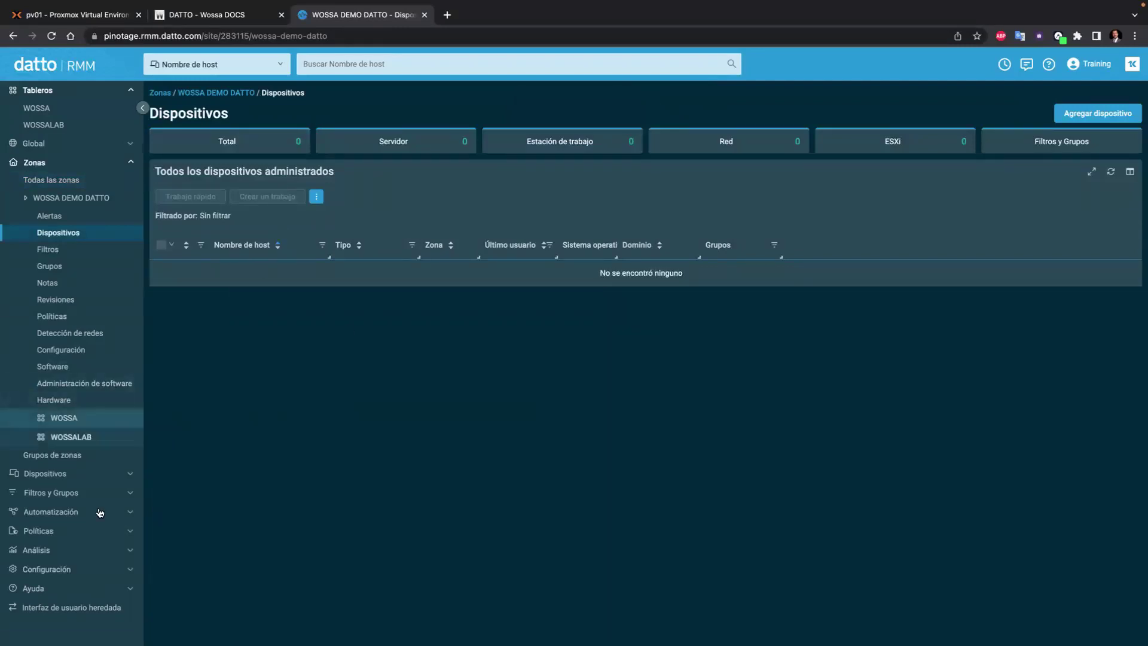
Step: Start a new credential under Configuración > Credenciales named WOSSA DEMO
left_click(91, 580)
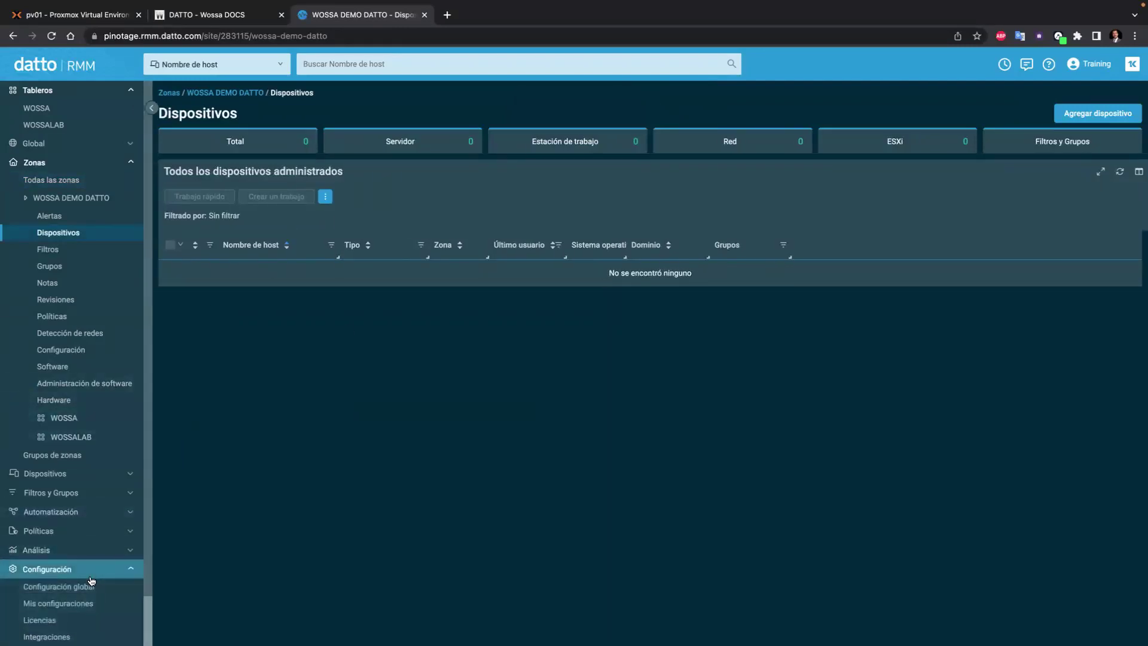
scroll(91, 580, "down", 2)
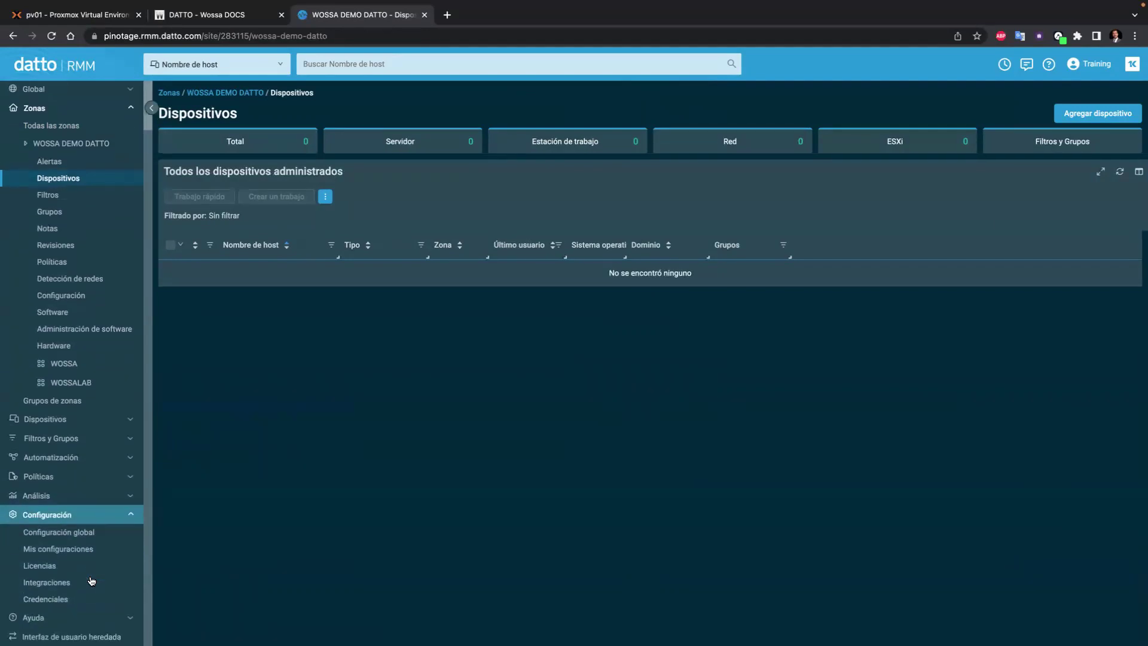
left_click(65, 599)
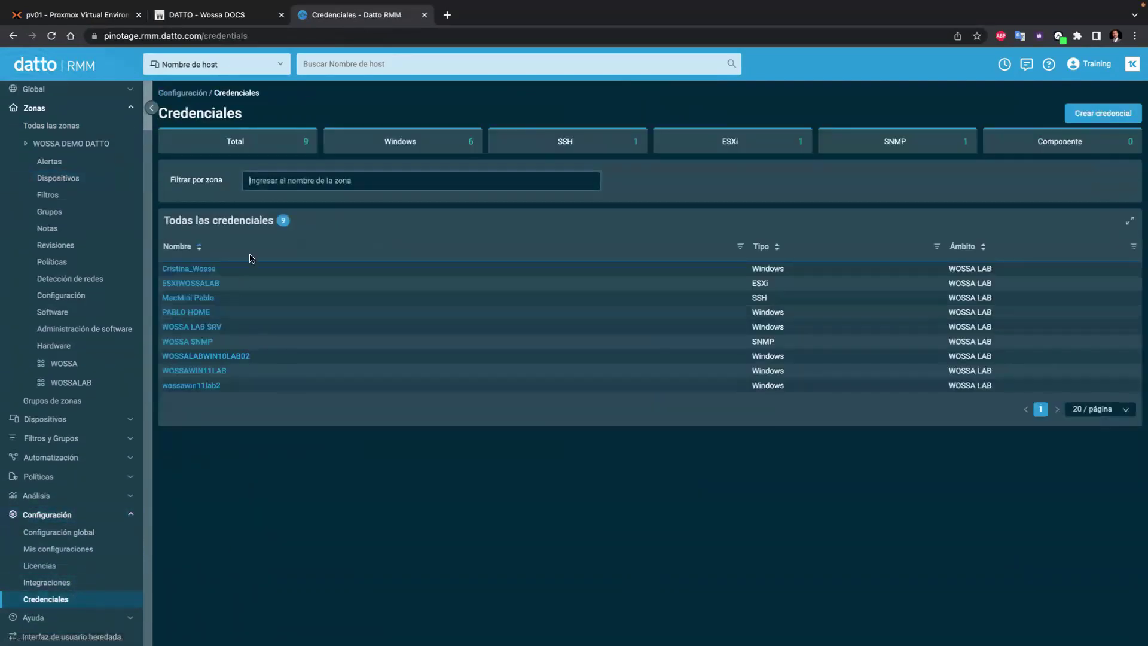
left_click(1081, 115)
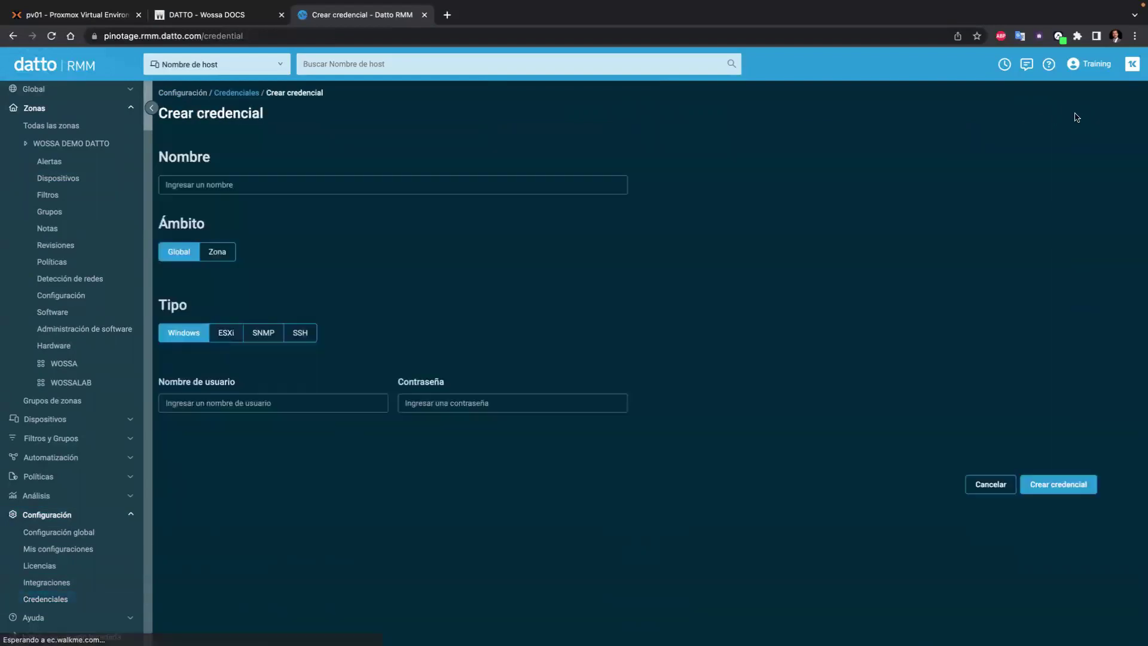
left_click(336, 178)
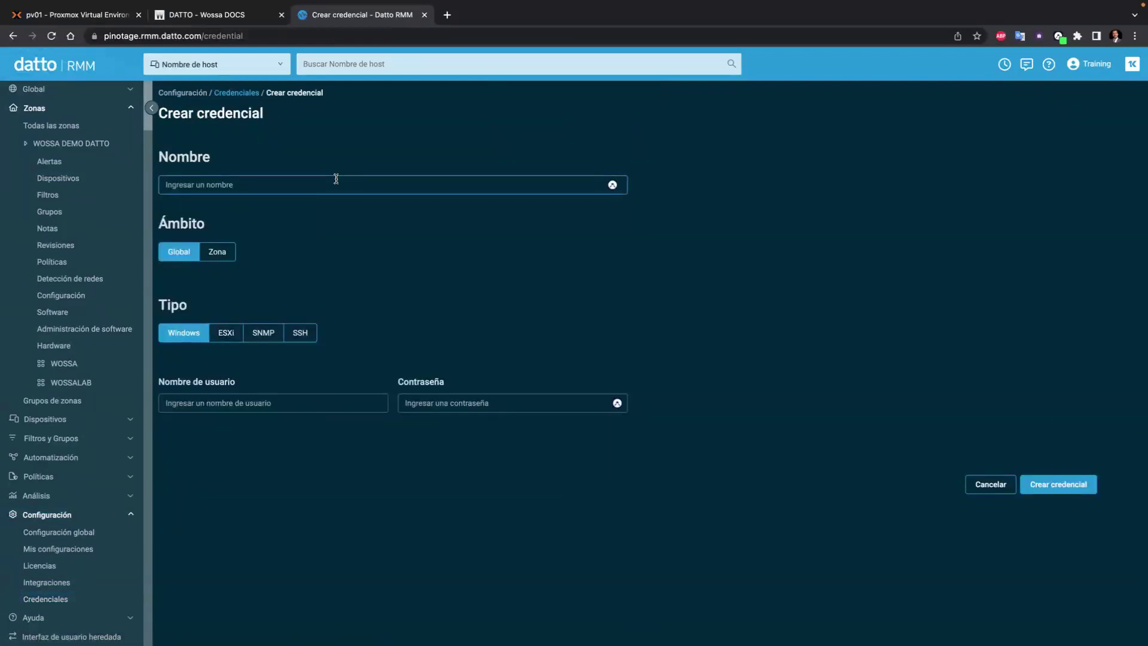
type("WOSSA DEMO")
Step: Scope the credential to the zone WOSSA DEMO DATTO
left_click(222, 252)
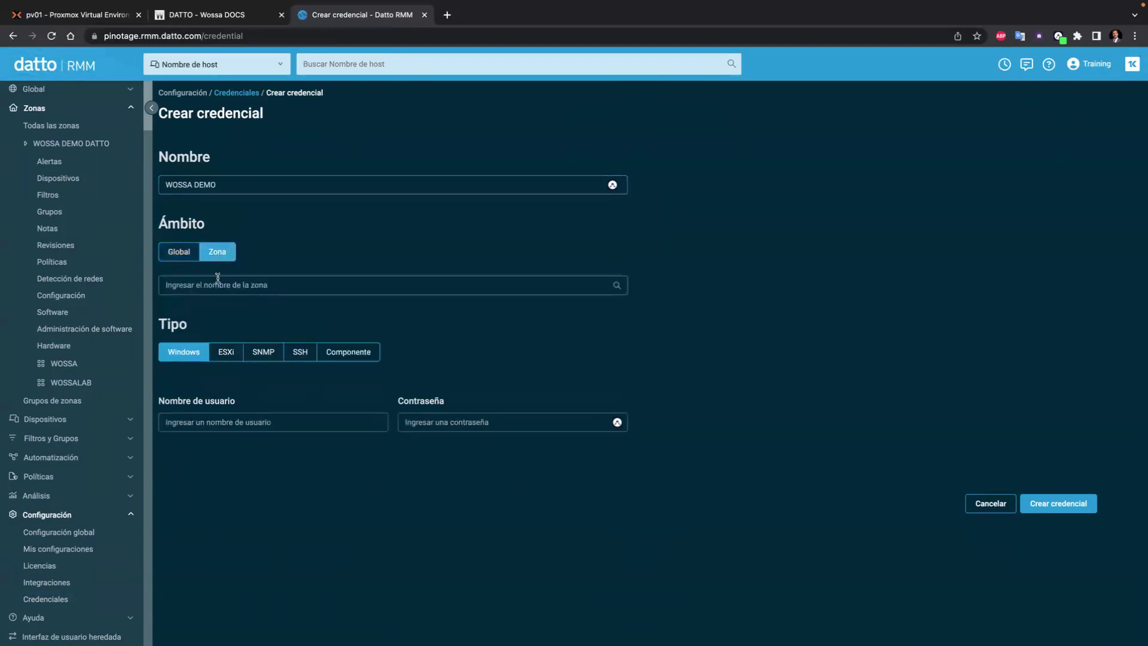
left_click(223, 279)
type("demo")
left_click(218, 309)
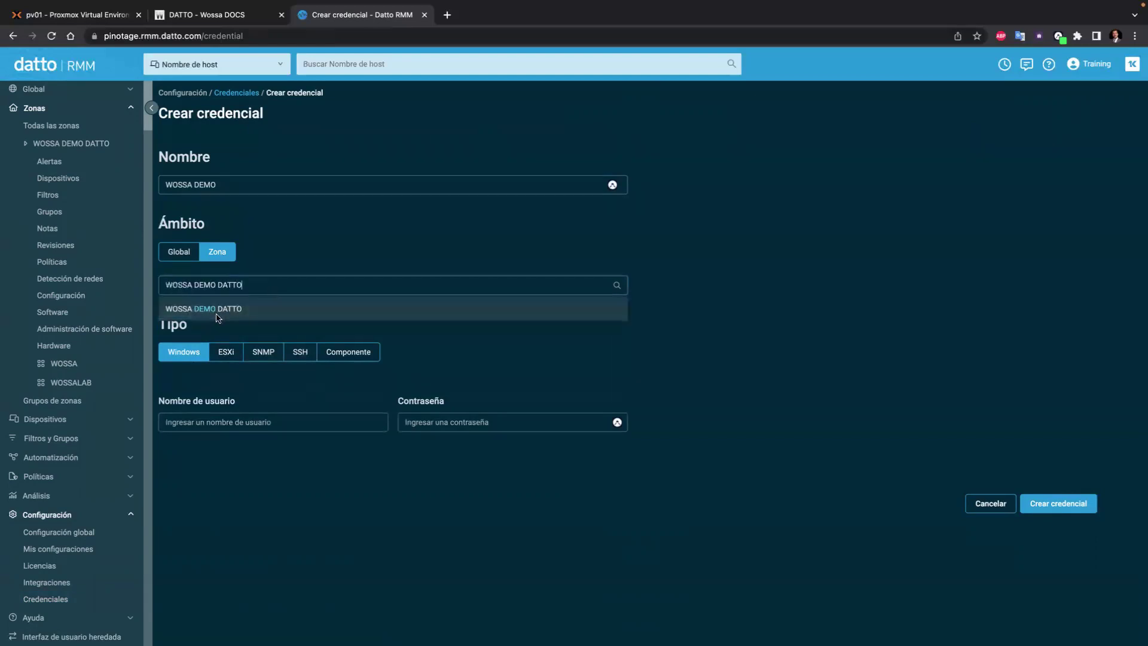
Step: Enter DEMO\Administrator and the account password, then save the credential
left_click(208, 414)
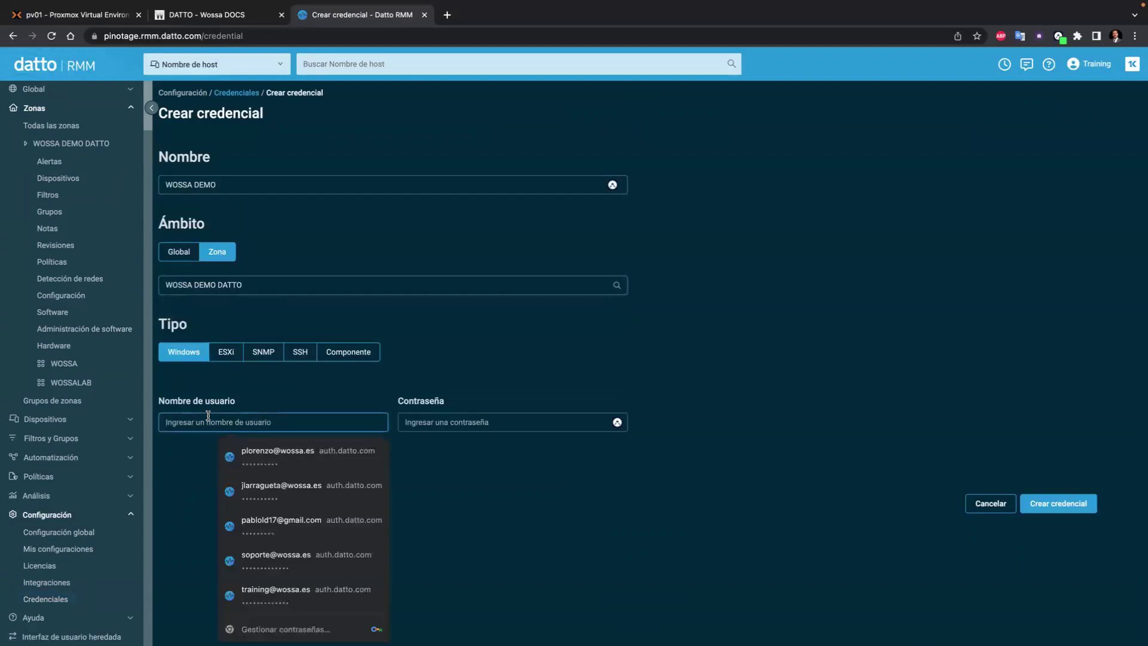
type("DEMO\\")
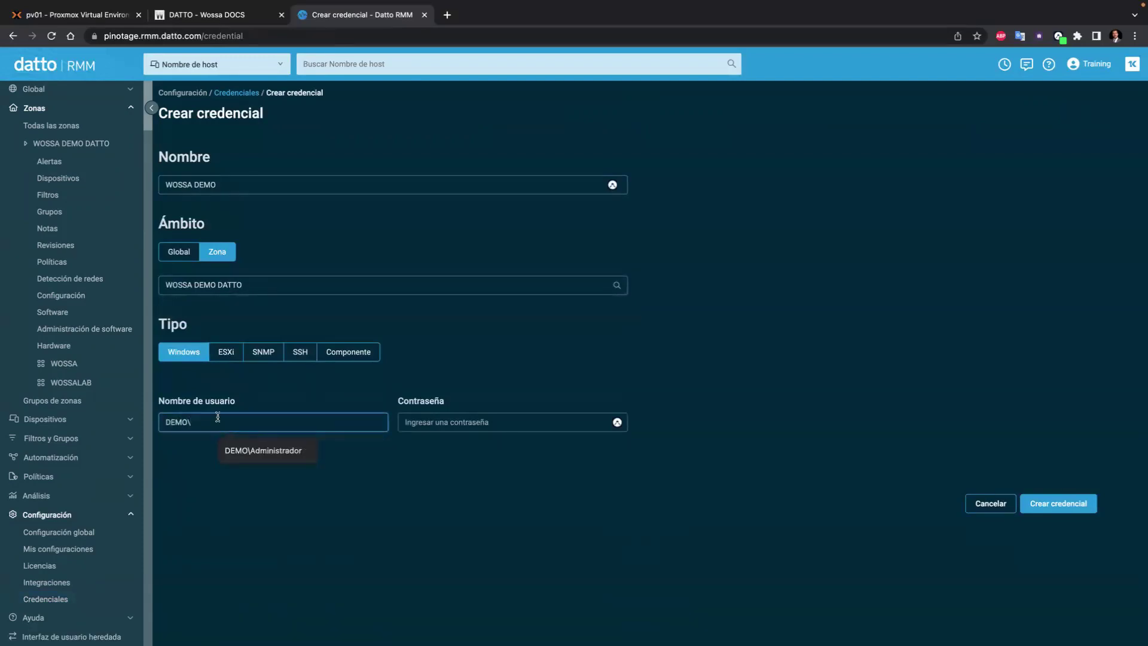
left_click(277, 449)
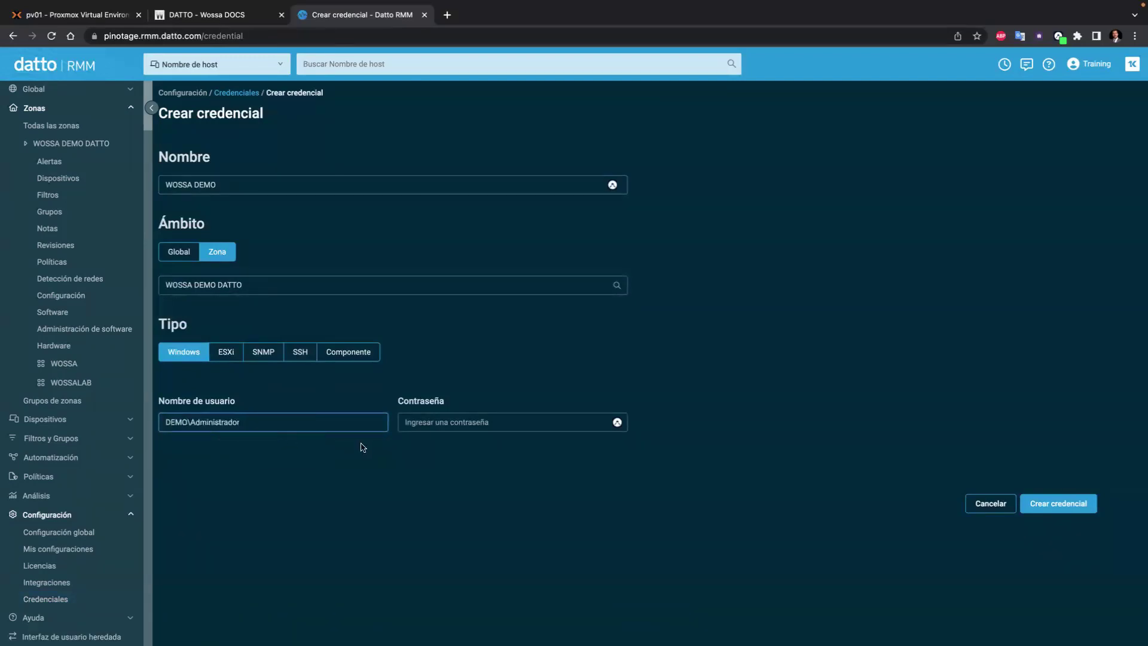
left_click(406, 428)
type("*")
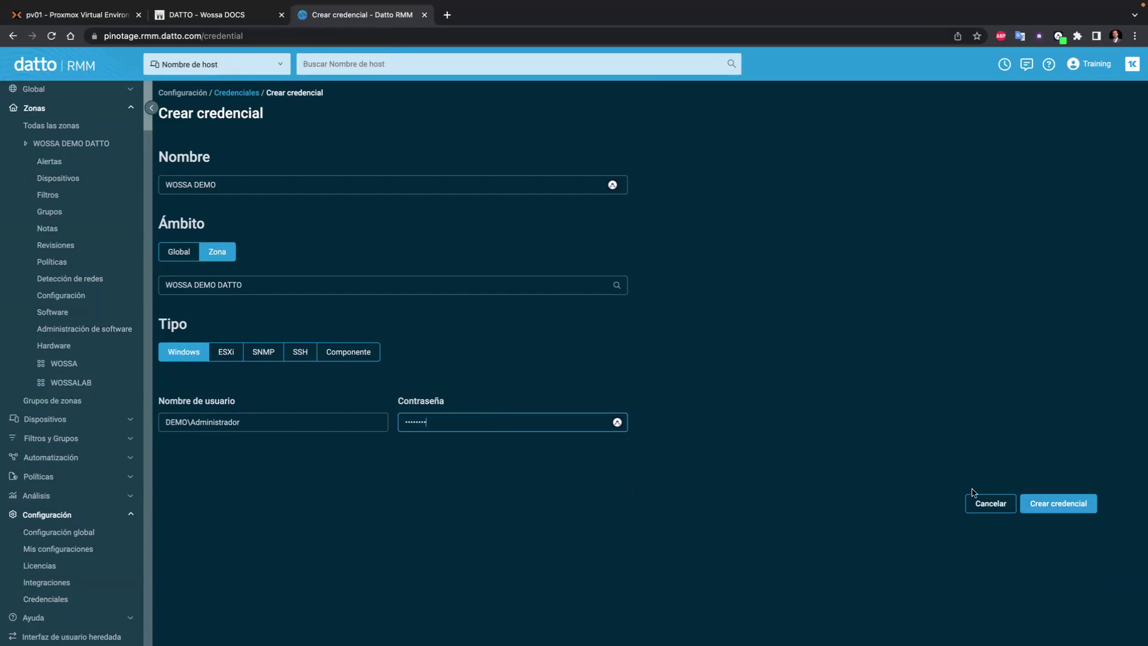
left_click_drag(455, 417, 428, 418)
type("P")
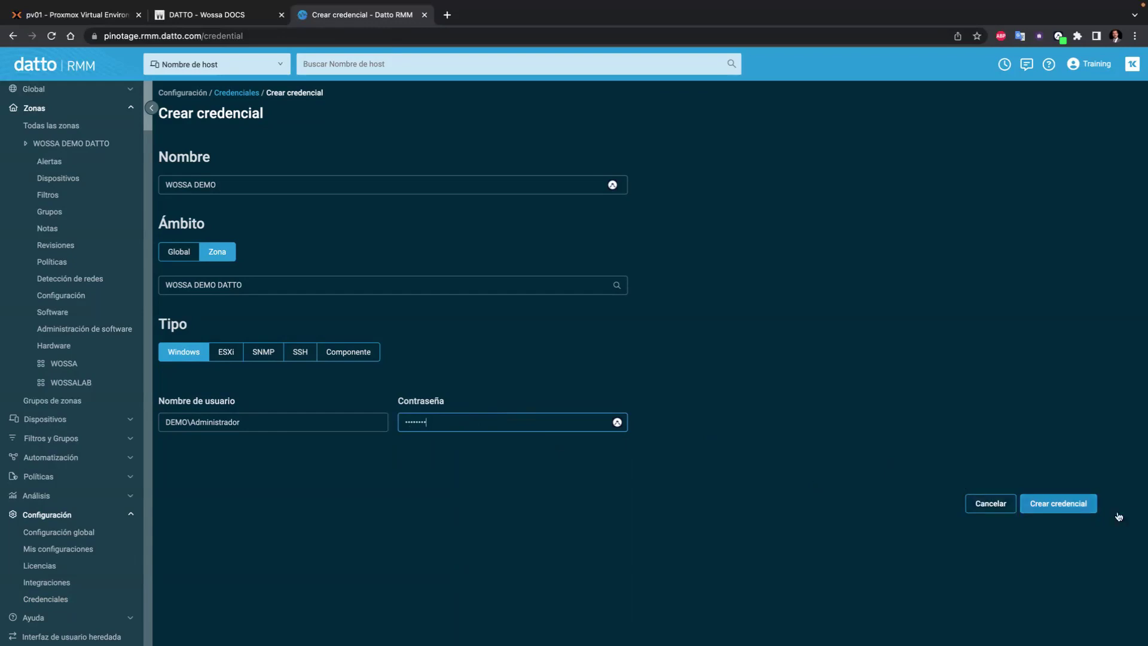
left_click(1091, 509)
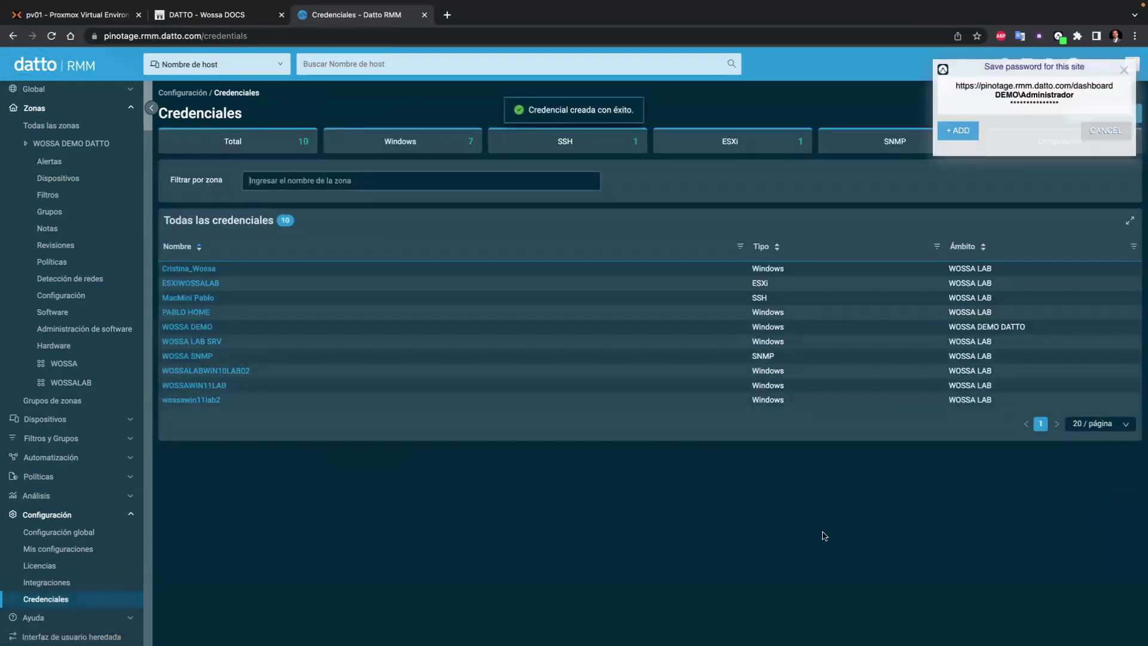
Step: Dismiss the browser's save-password prompt and open Automatización > Trabajos
left_click(1123, 70)
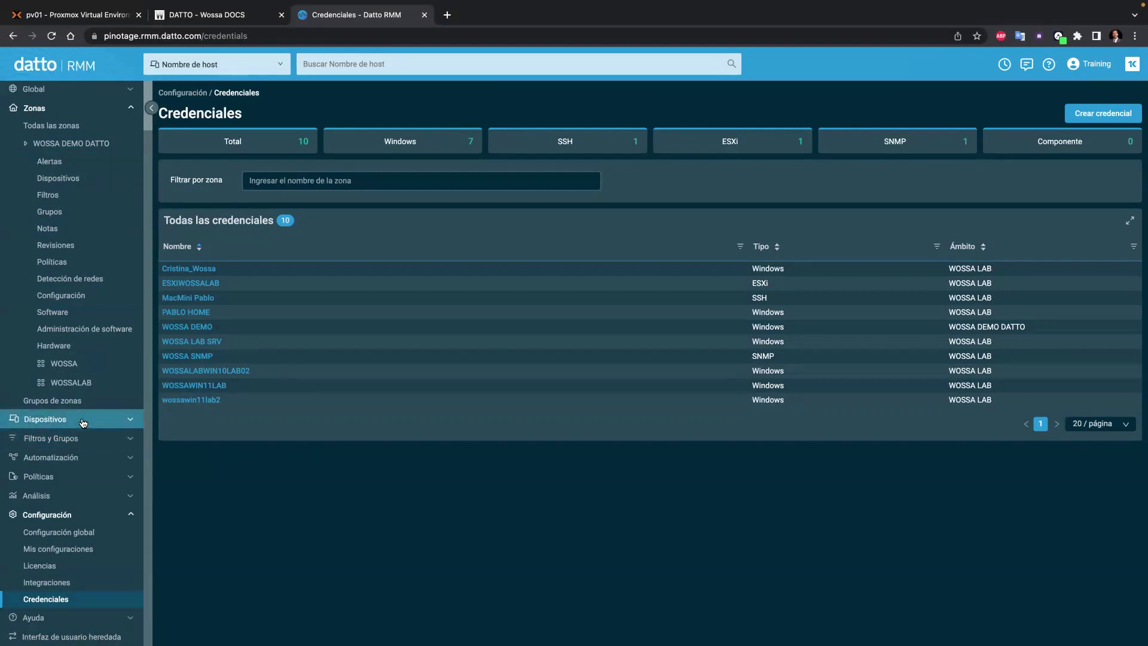
left_click(77, 457)
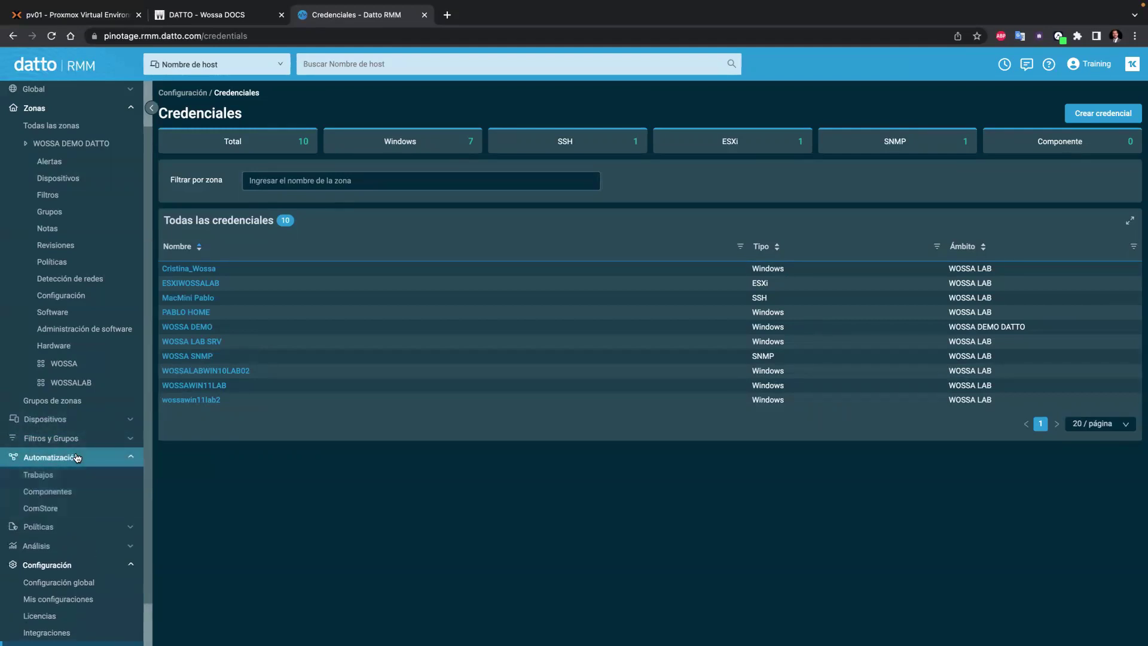
left_click(72, 475)
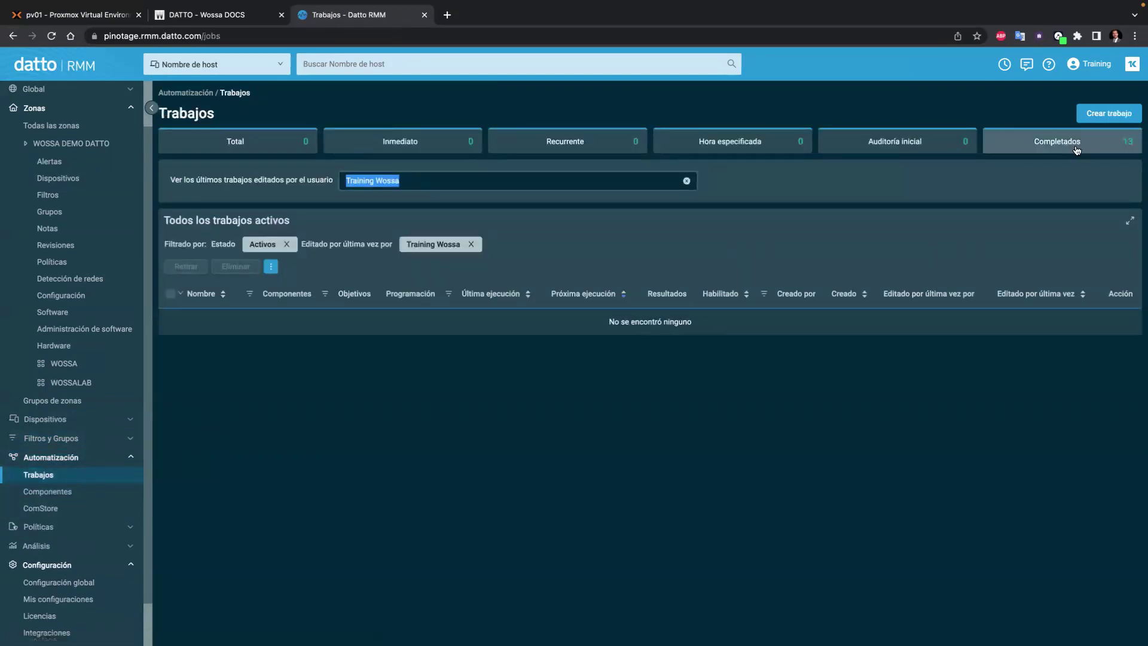
Step: Create a new job named WOSSA DEMO SOFT and bring up its component library
left_click(1091, 117)
left_click(512, 187)
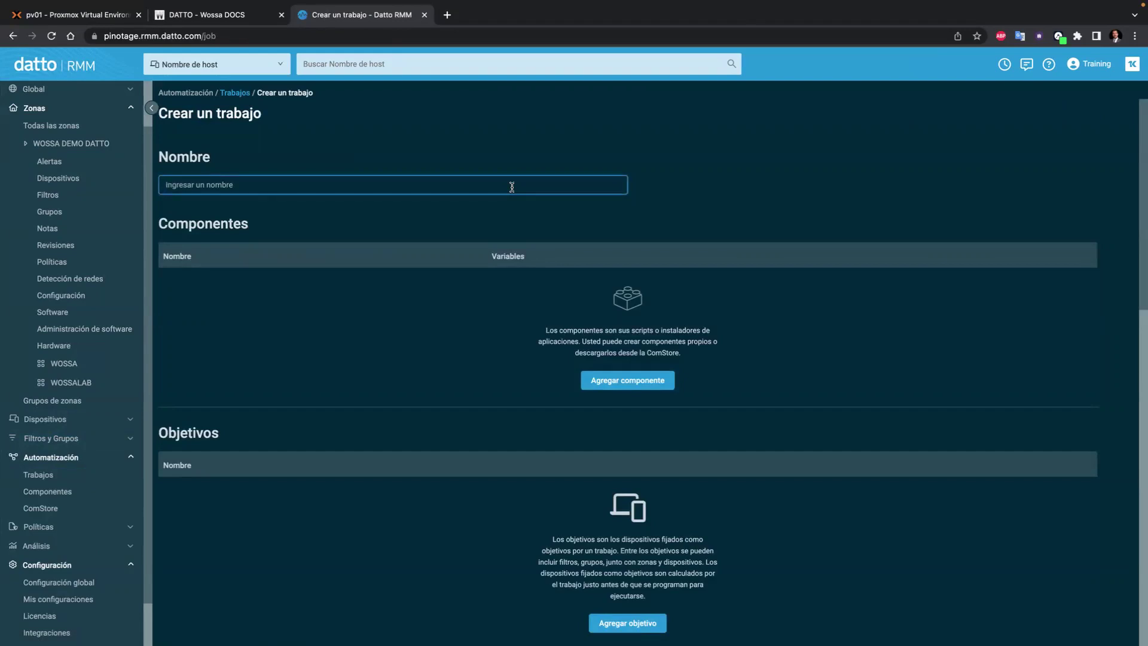
type("WOSSA DEMO SOFT")
left_click(622, 382)
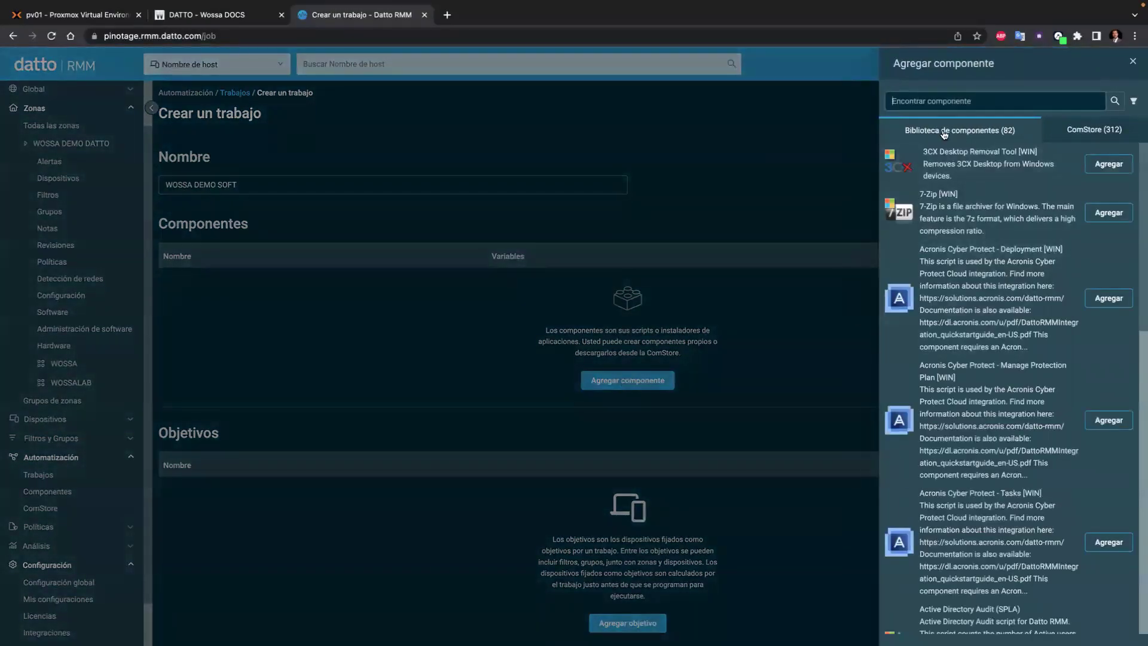
Step: Add the 7-Zip [WIN] component to the job
type("son")
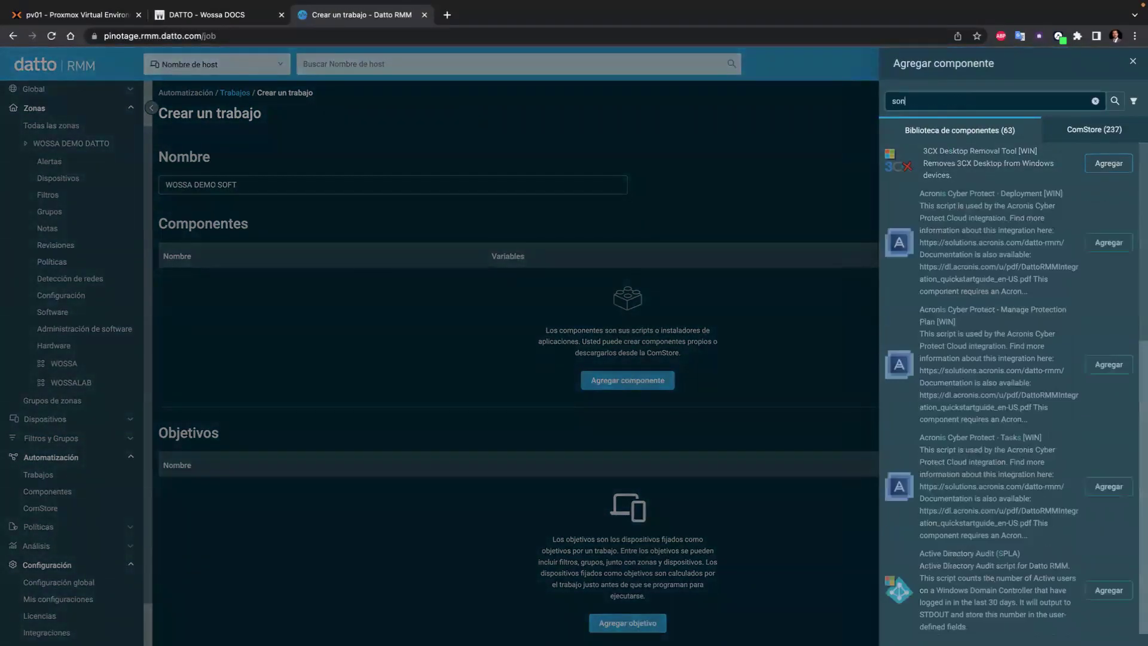
key("BackSpace")
key("BackSpace")
key("BackSpace")
type("wossa")
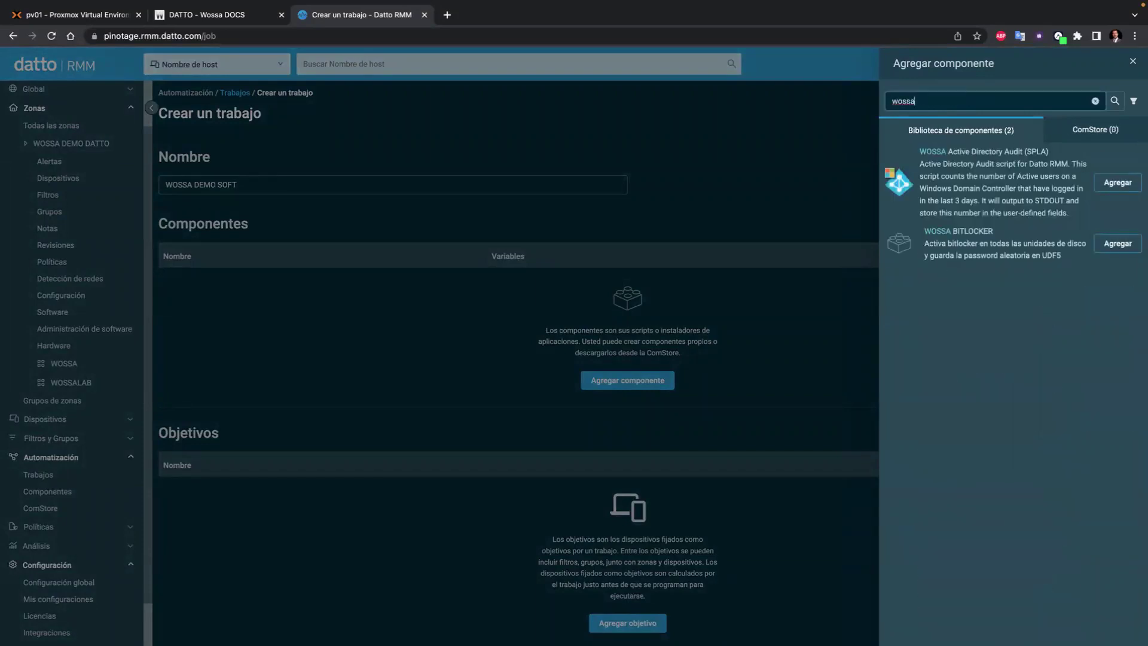
key("BackSpace")
key("BackSpace")
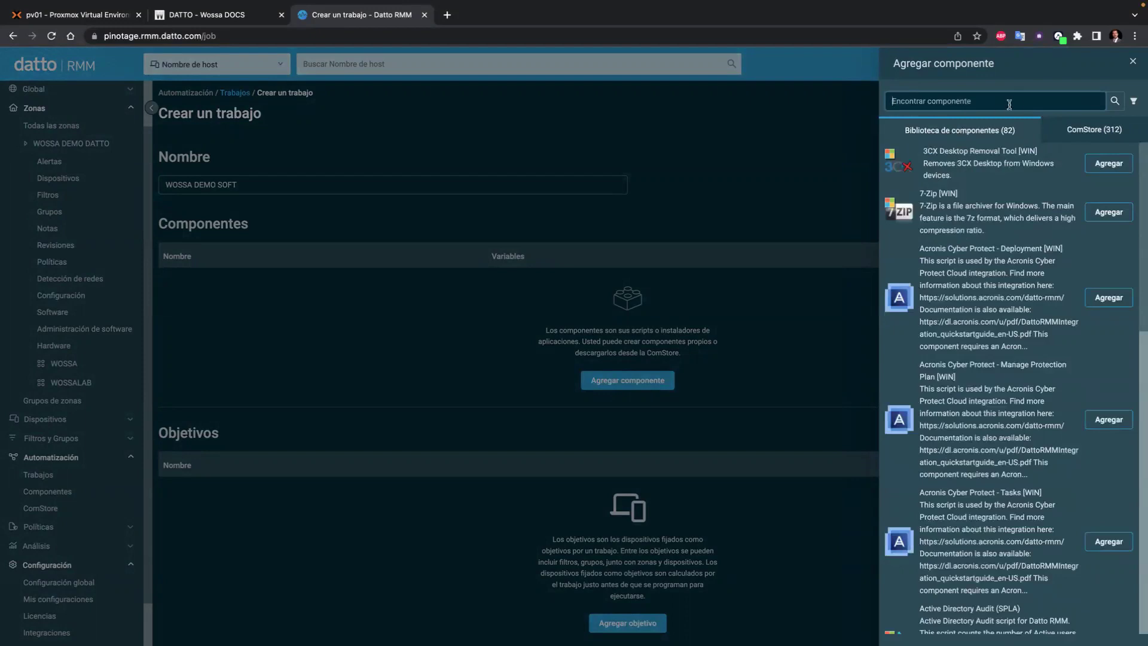
left_click(1086, 213)
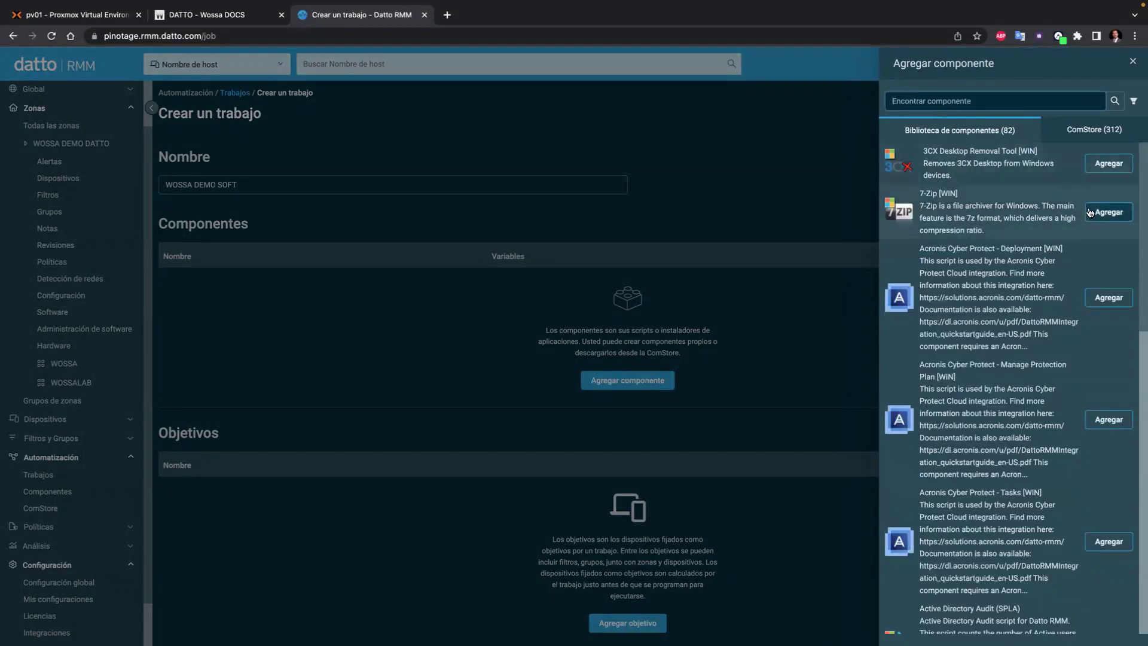
Step: Add the S1 - Installation attach .exe component
scroll(1019, 327, "down", 7)
scroll(1019, 328, "down", 10)
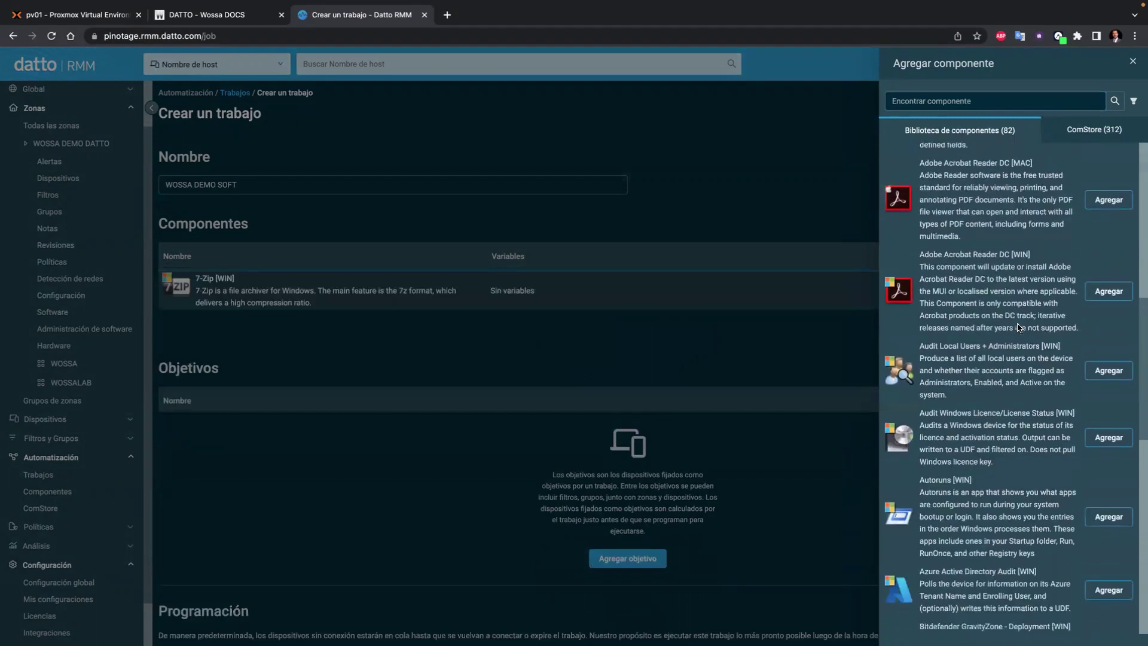
scroll(1019, 327, "down", 10)
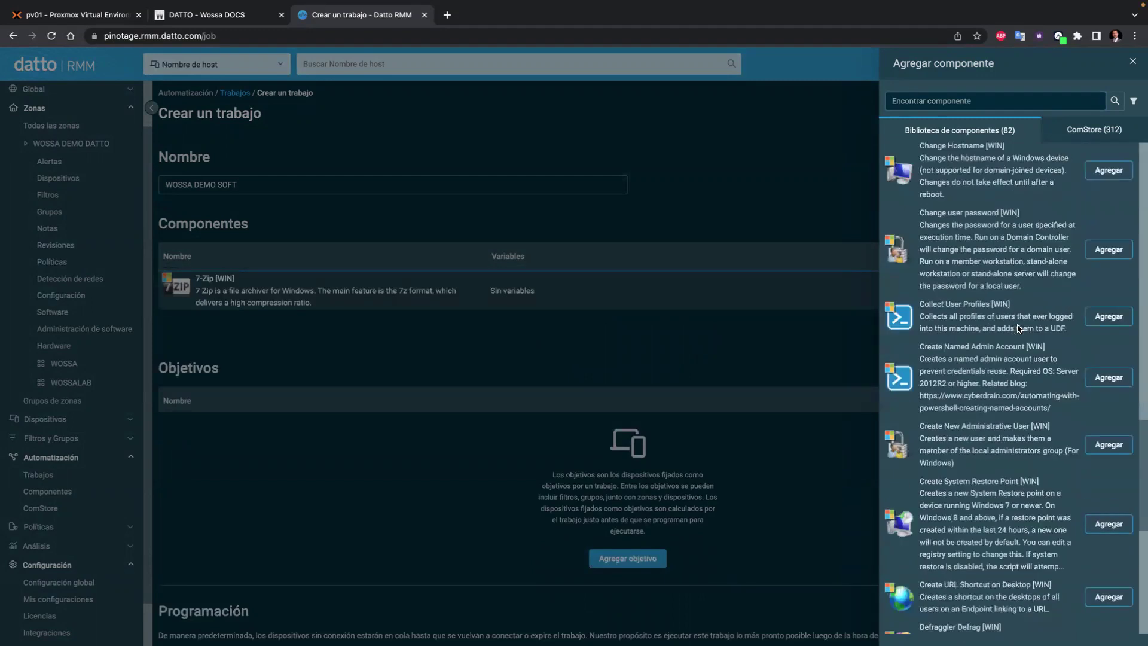
scroll(1019, 327, "up", 2)
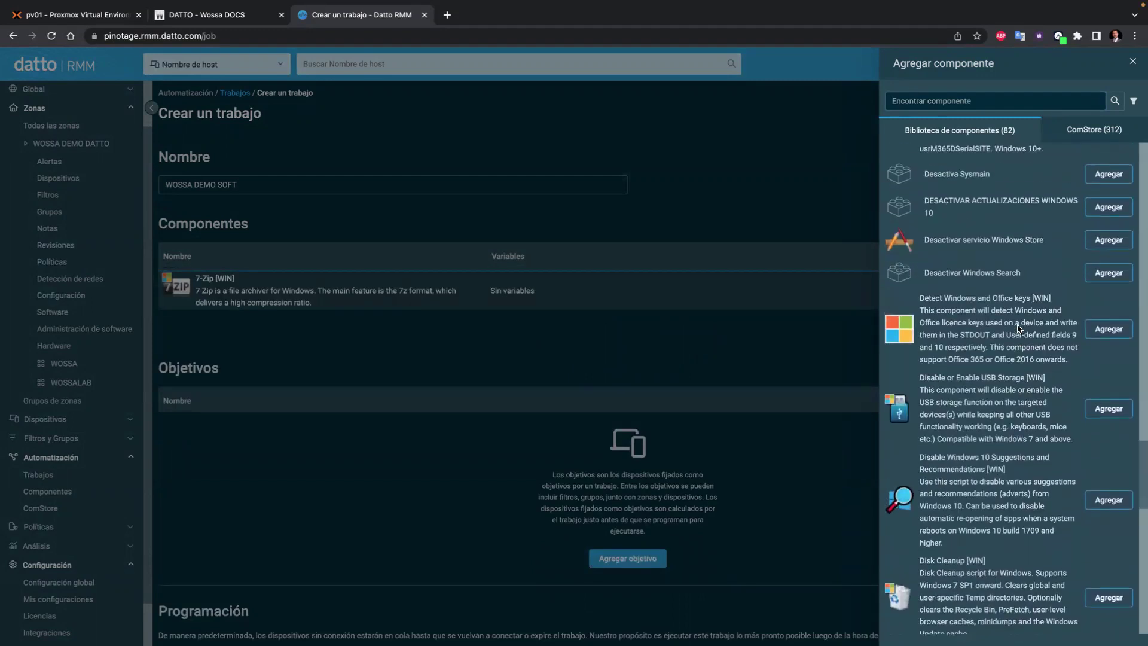
scroll(1019, 328, "down", 10)
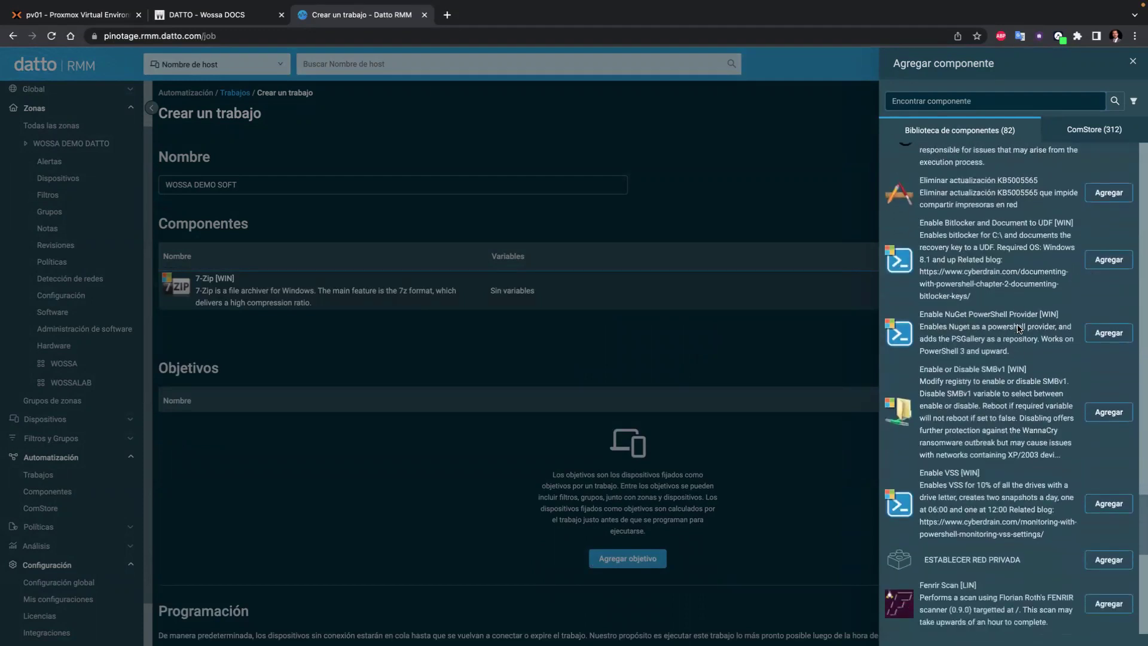
scroll(1019, 328, "down", 6)
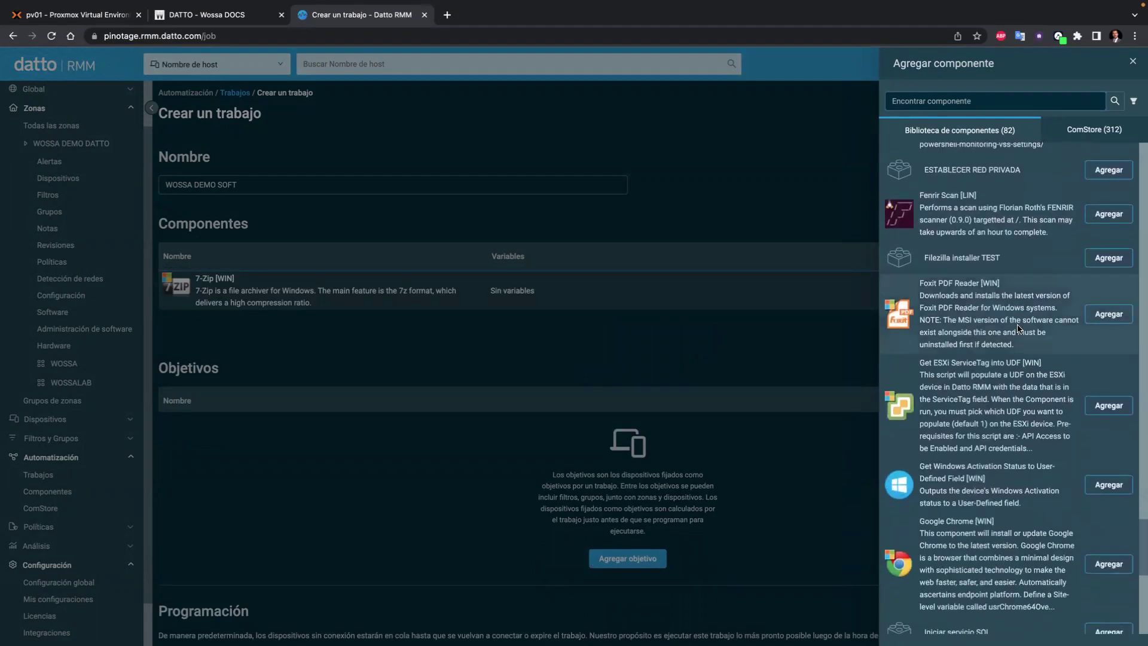
scroll(1019, 327, "down", 8)
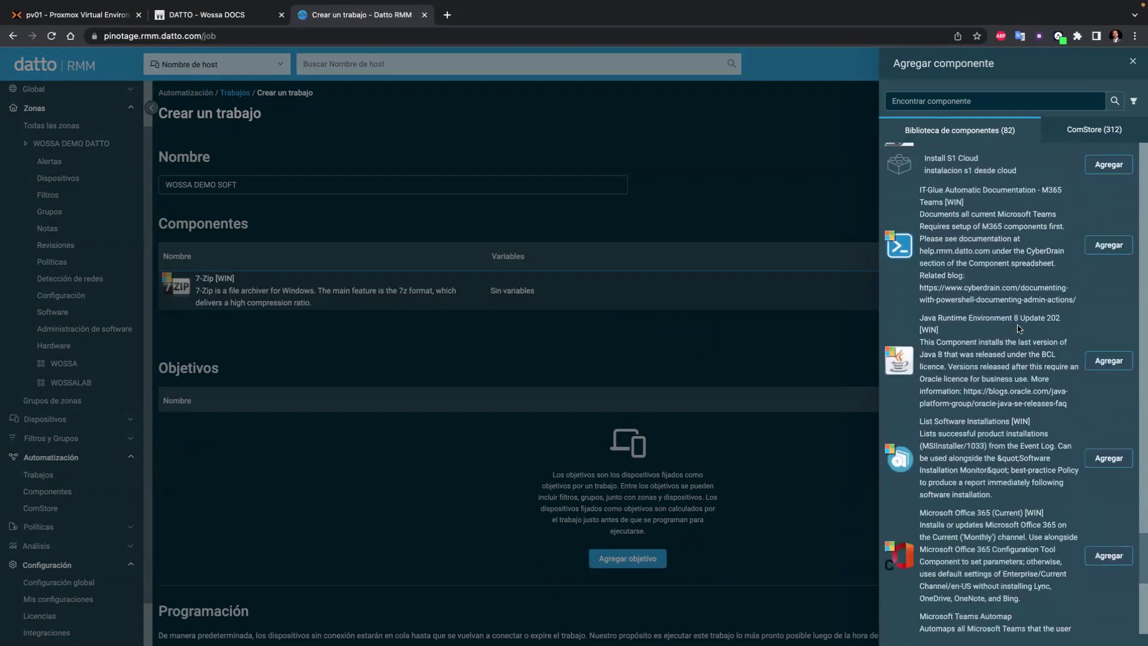
scroll(1019, 328, "down", 10)
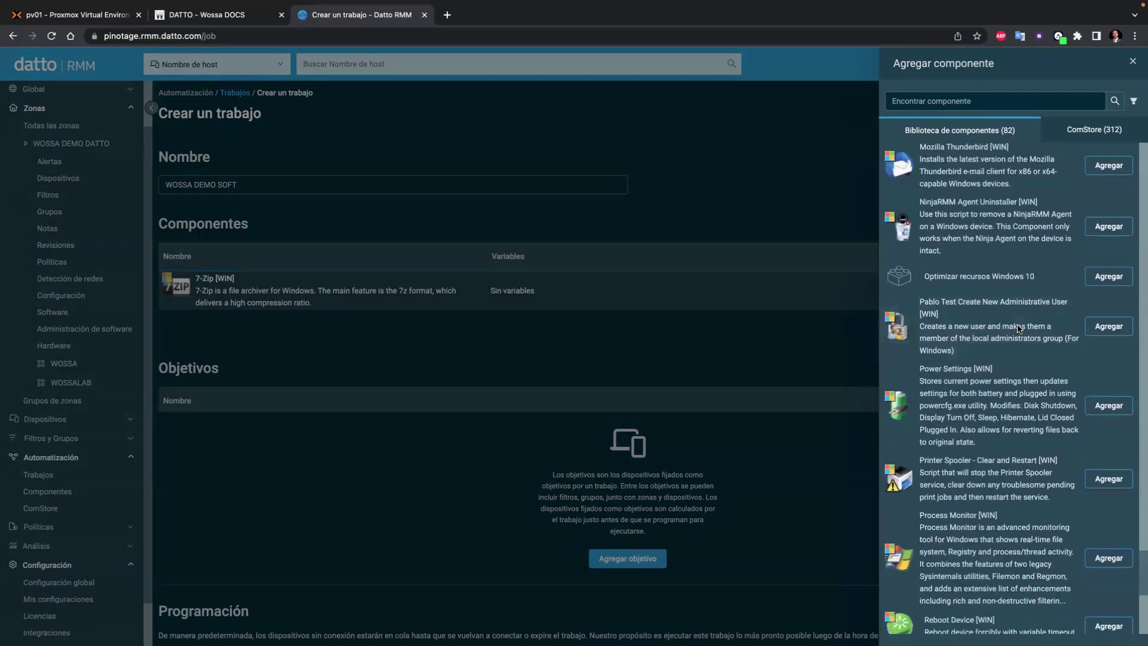
scroll(1019, 328, "down", 10)
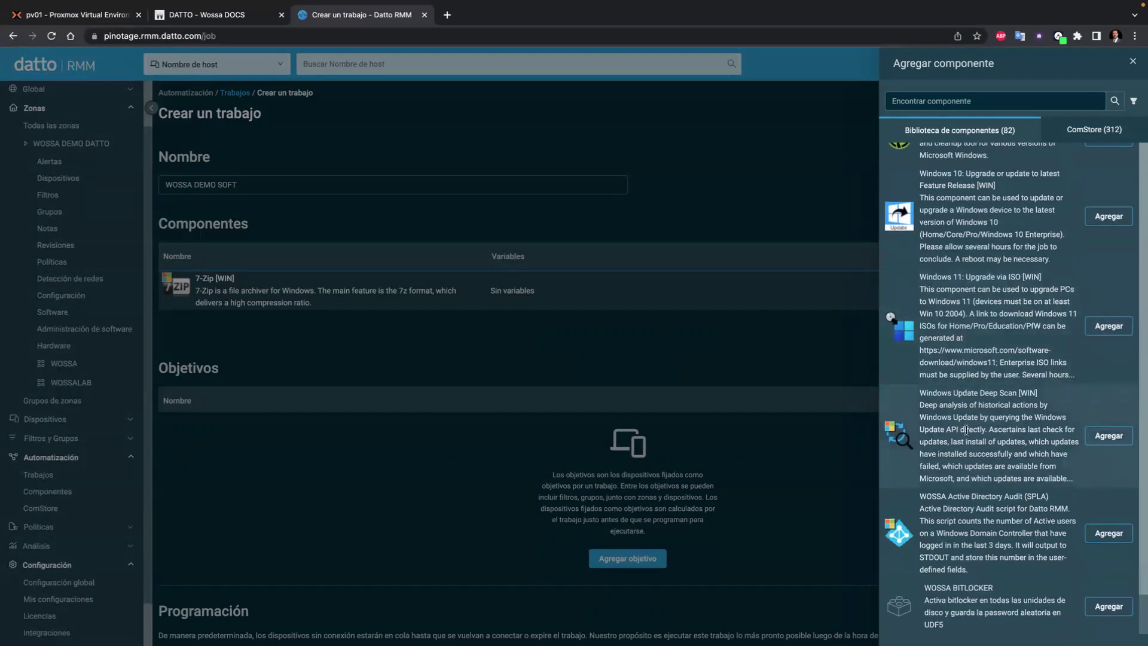
scroll(967, 434, "up", 5)
scroll(1062, 301, "down", 5)
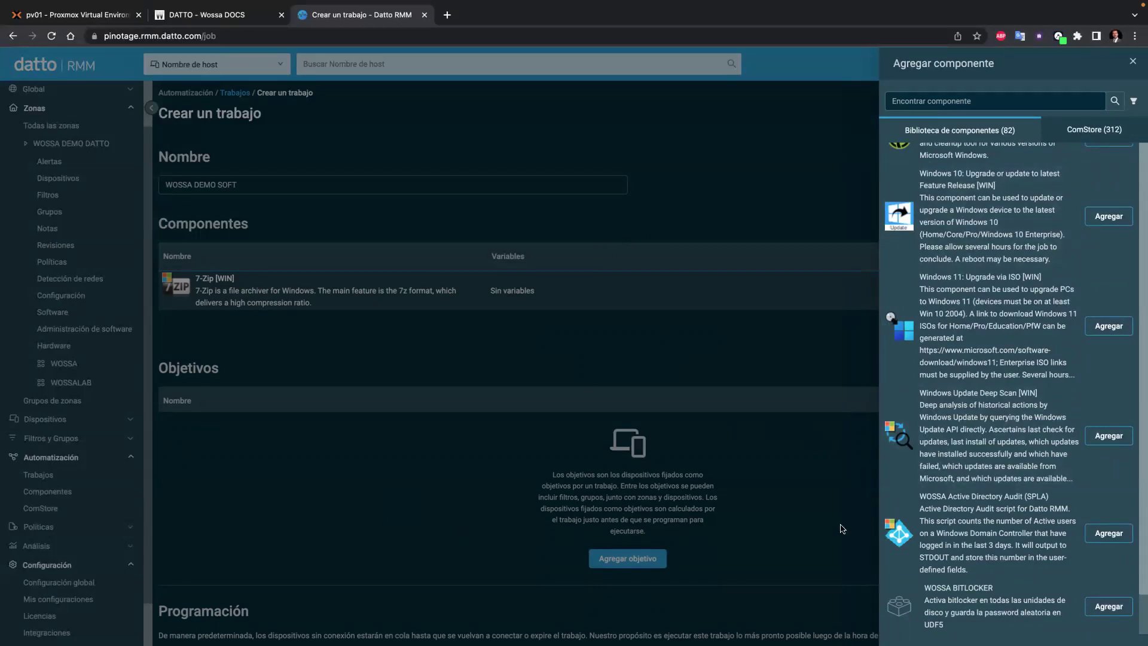
scroll(963, 428, "up", 7)
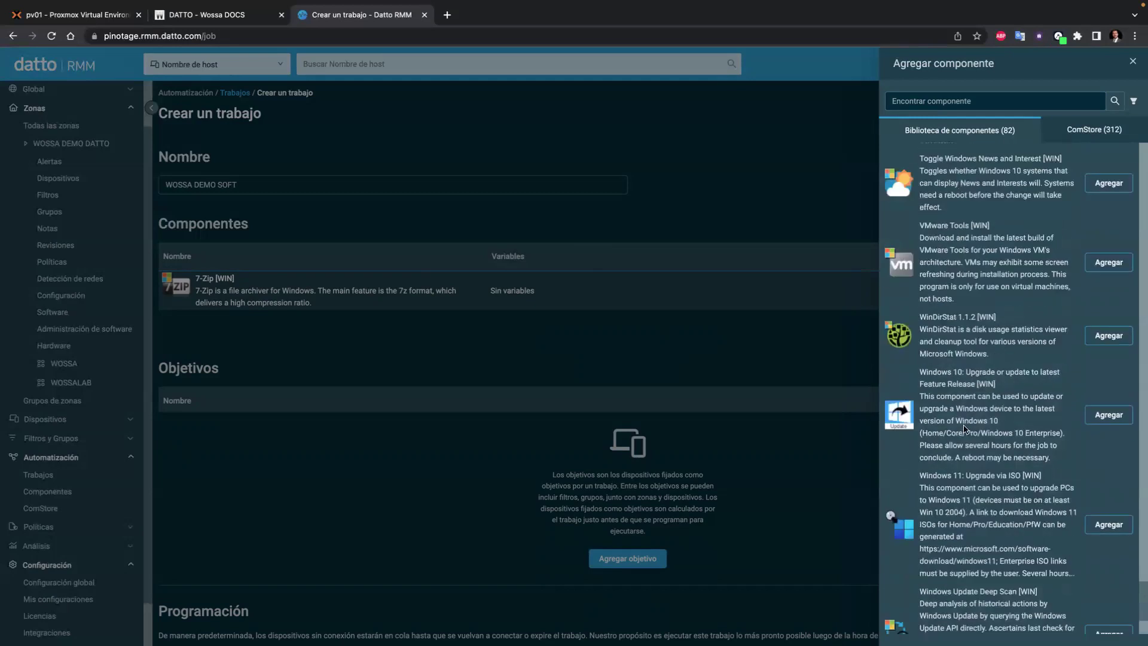
scroll(964, 429, "up", 5)
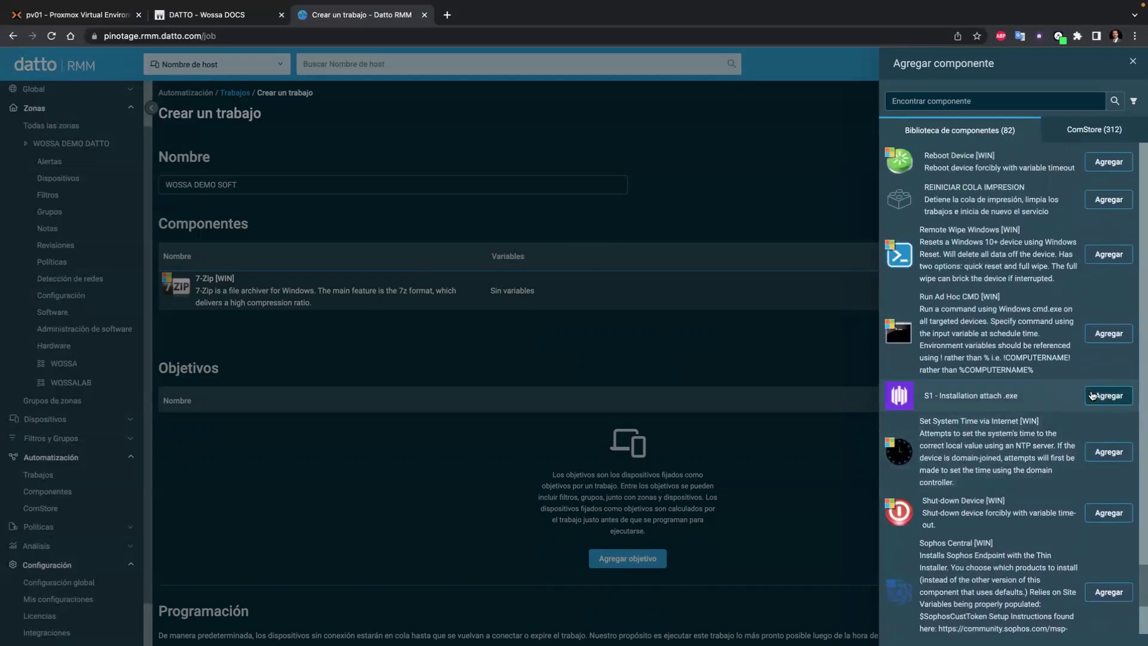
left_click(1097, 396)
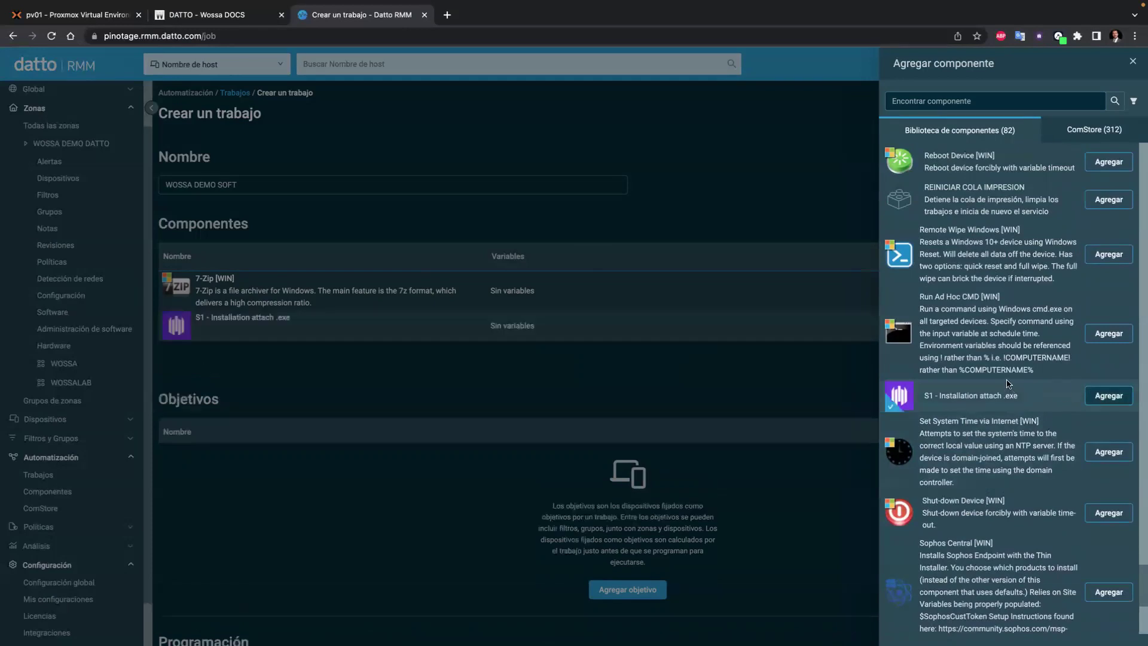
Step: Add the Optimizar recursos Windows 10 component and close the component list
scroll(1008, 383, "up", 8)
scroll(1009, 383, "up", 3)
left_click(1097, 409)
scroll(1012, 395, "up", 5)
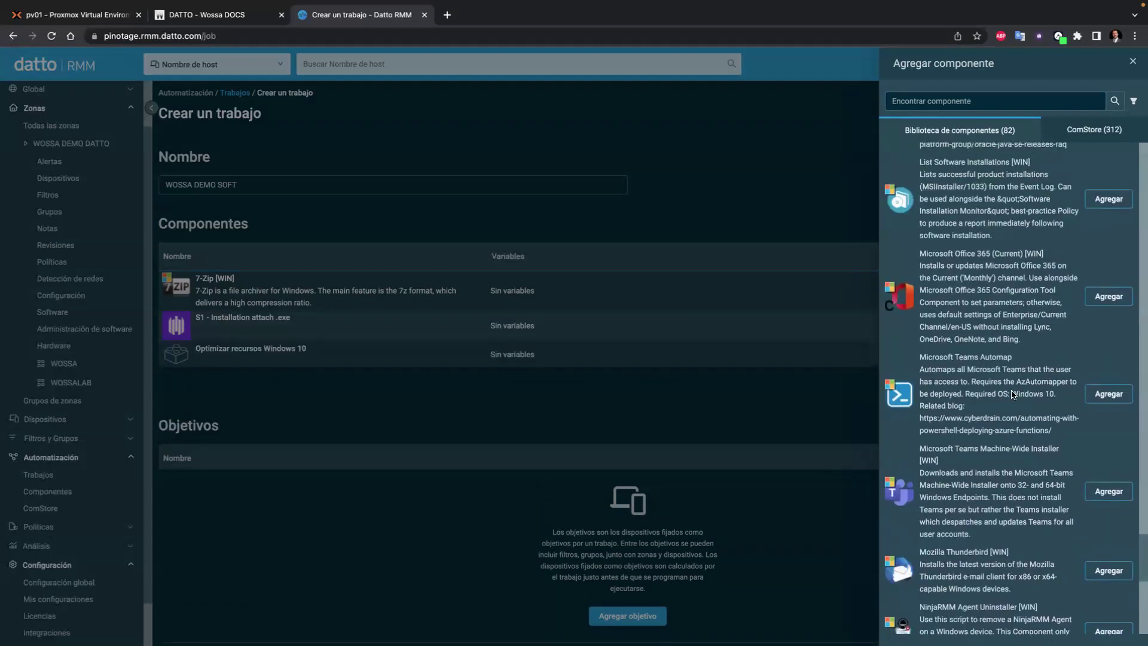
scroll(1012, 395, "up", 1)
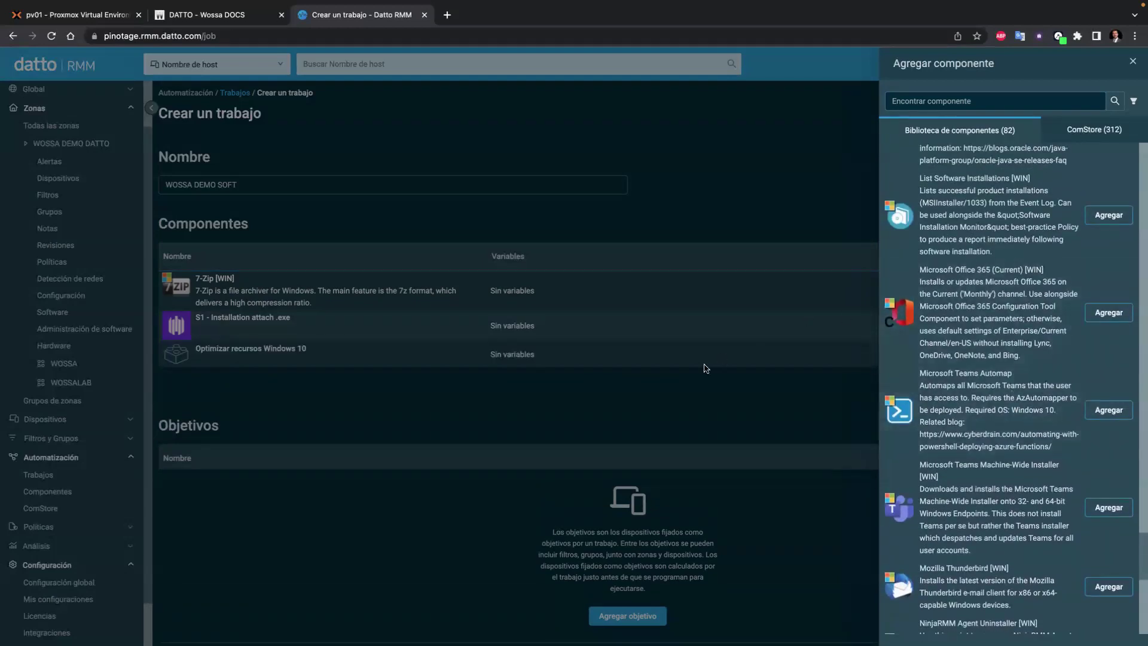
left_click(655, 411)
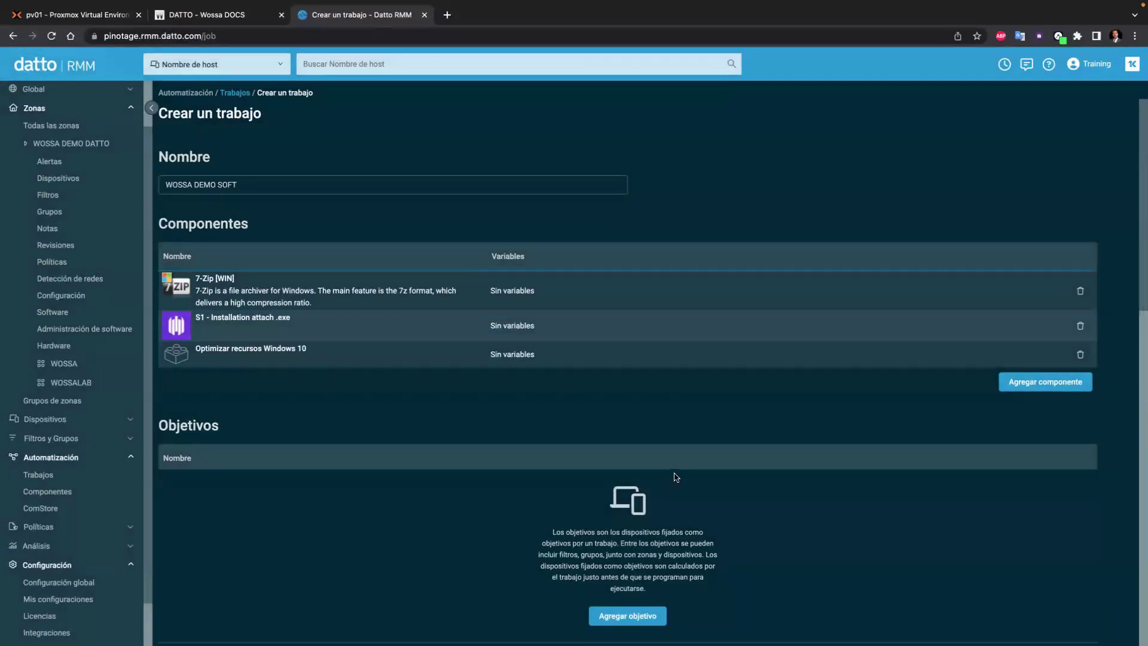
Step: Set the job's recurrence to Auditoría inicial
scroll(676, 472, "down", 10)
scroll(676, 470, "up", 2)
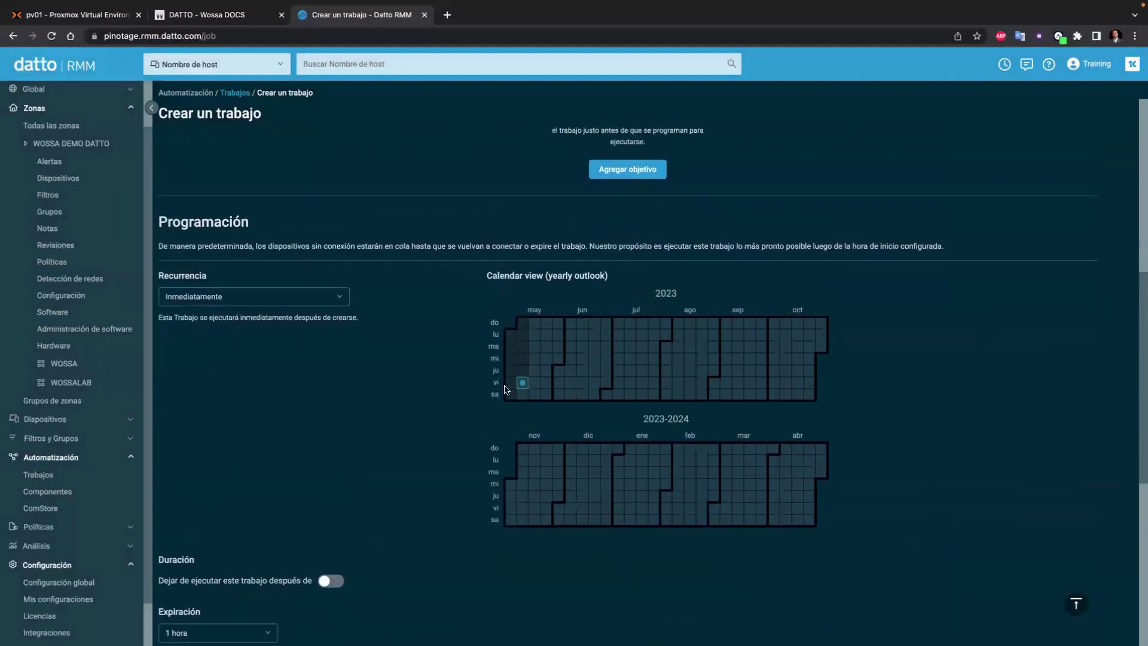
left_click(315, 303)
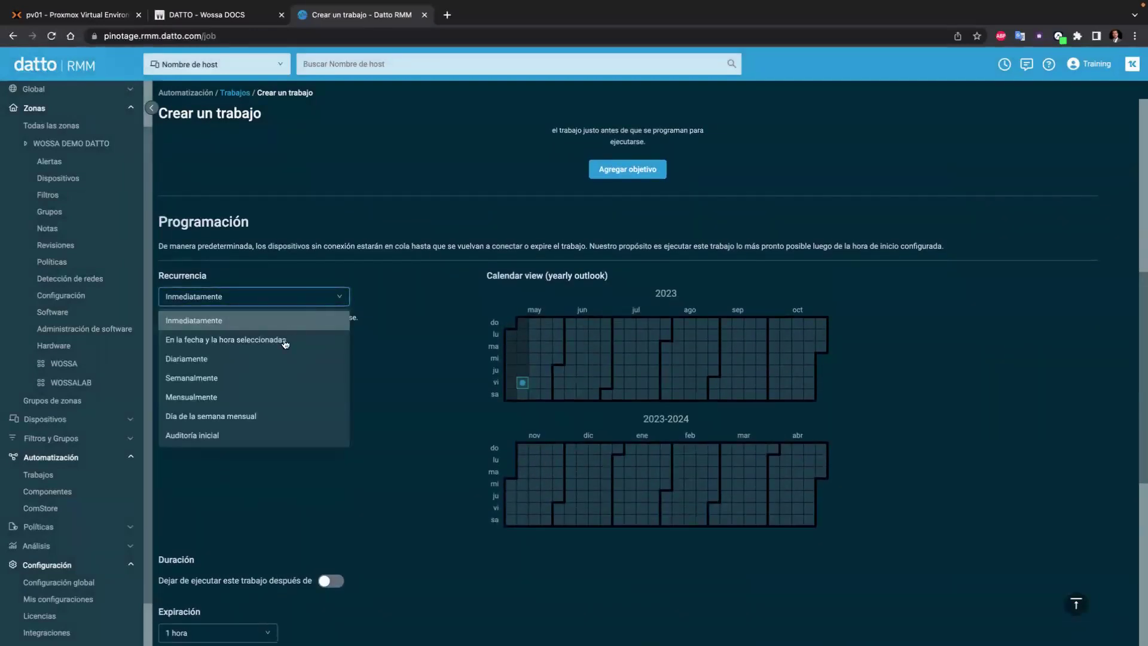
left_click(251, 435)
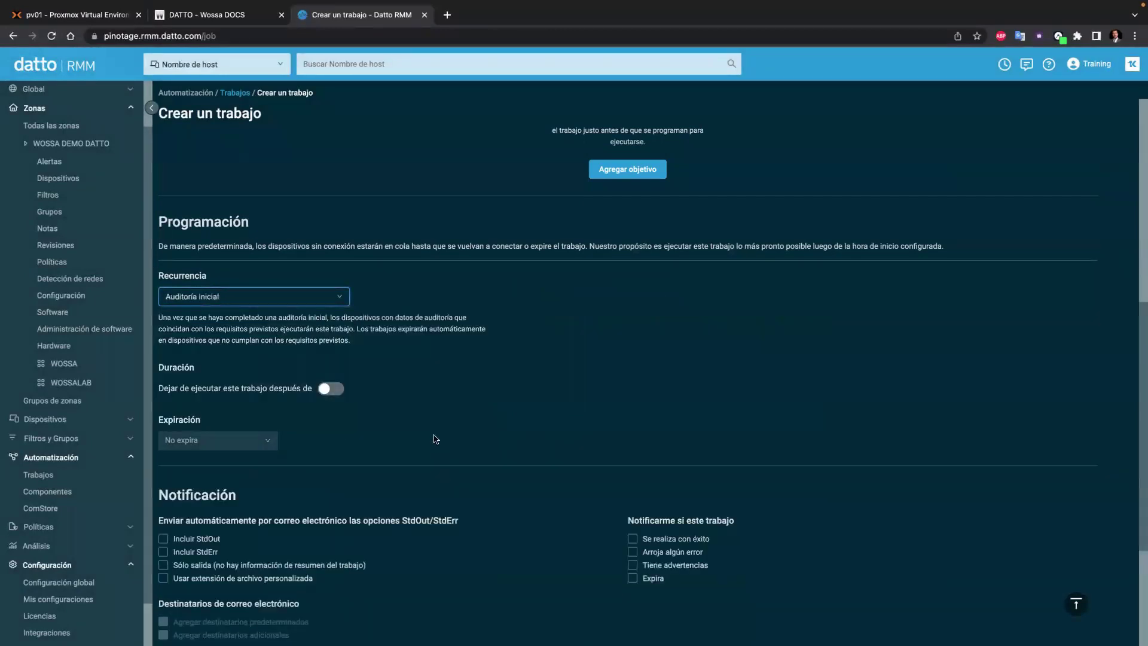
Step: Tick Incluir StdOut and Incluir StdErr in the job's notification settings
scroll(540, 430, "down", 2)
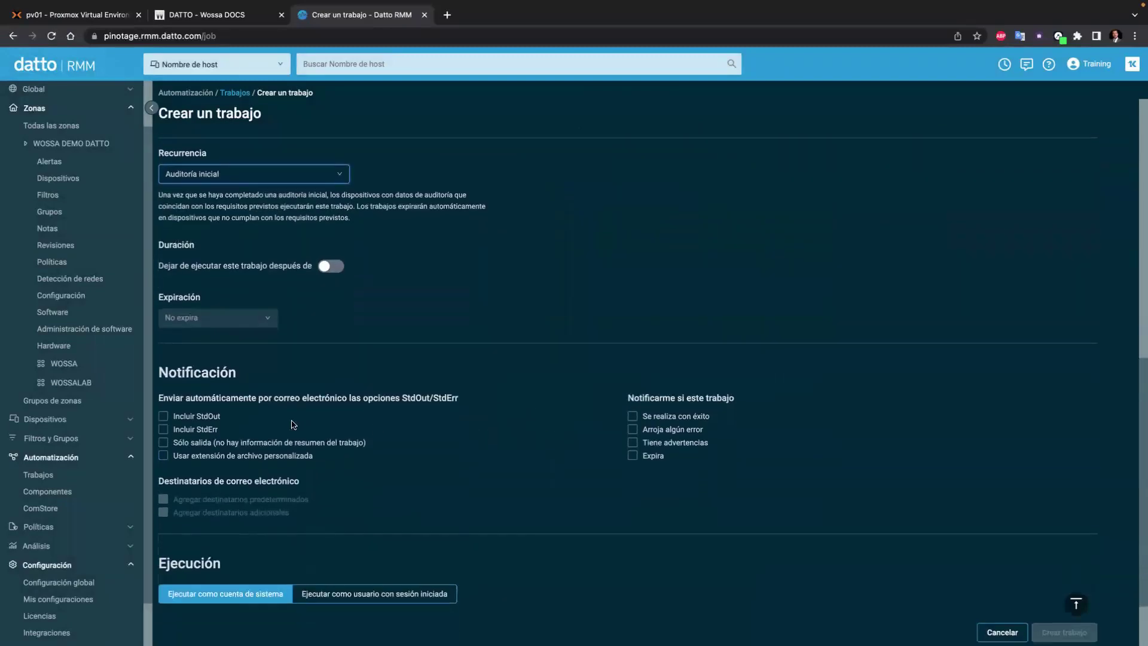
left_click(208, 418)
left_click(206, 431)
scroll(613, 478, "down", 2)
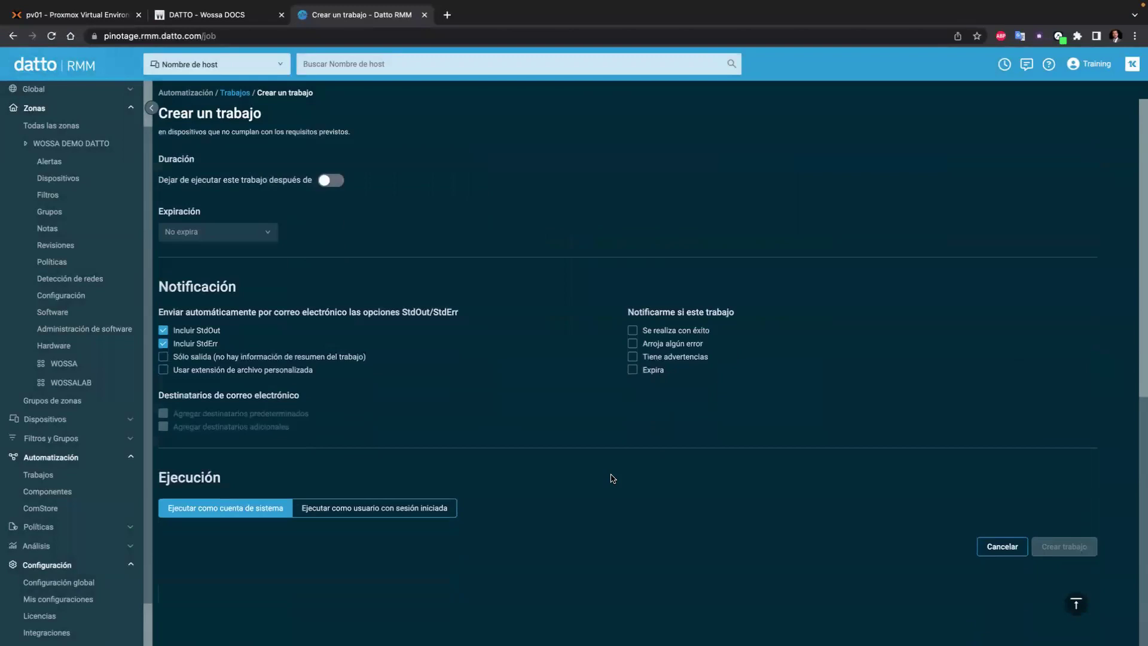
scroll(613, 478, "up", 9)
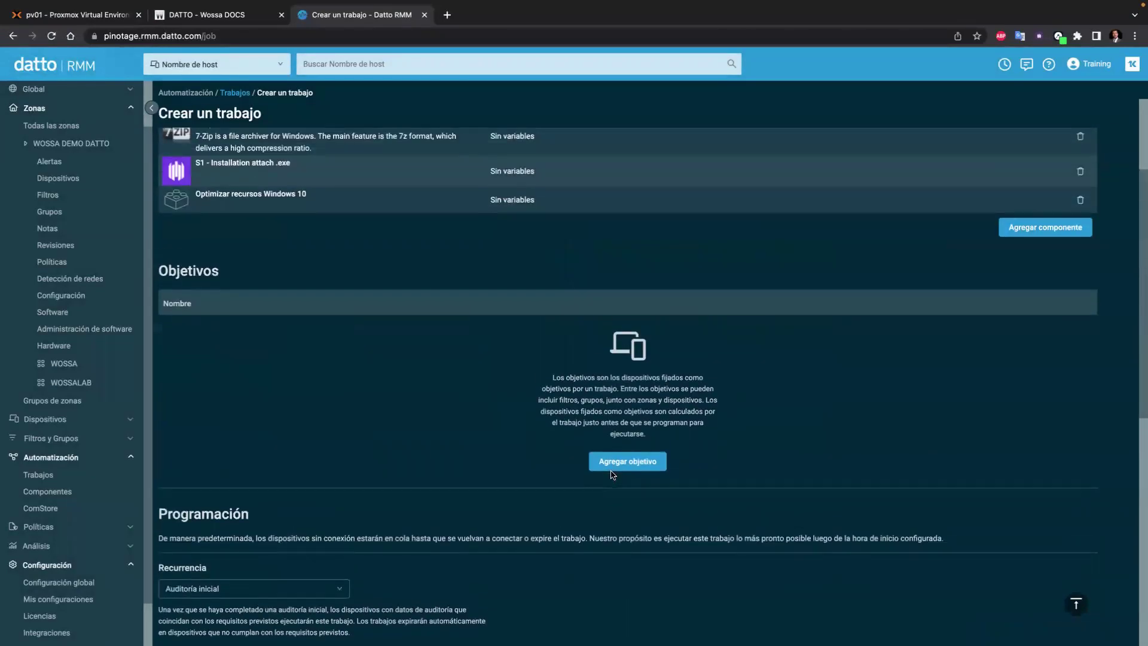
Step: Target the job at Todas las estaciones Windows
left_click(626, 481)
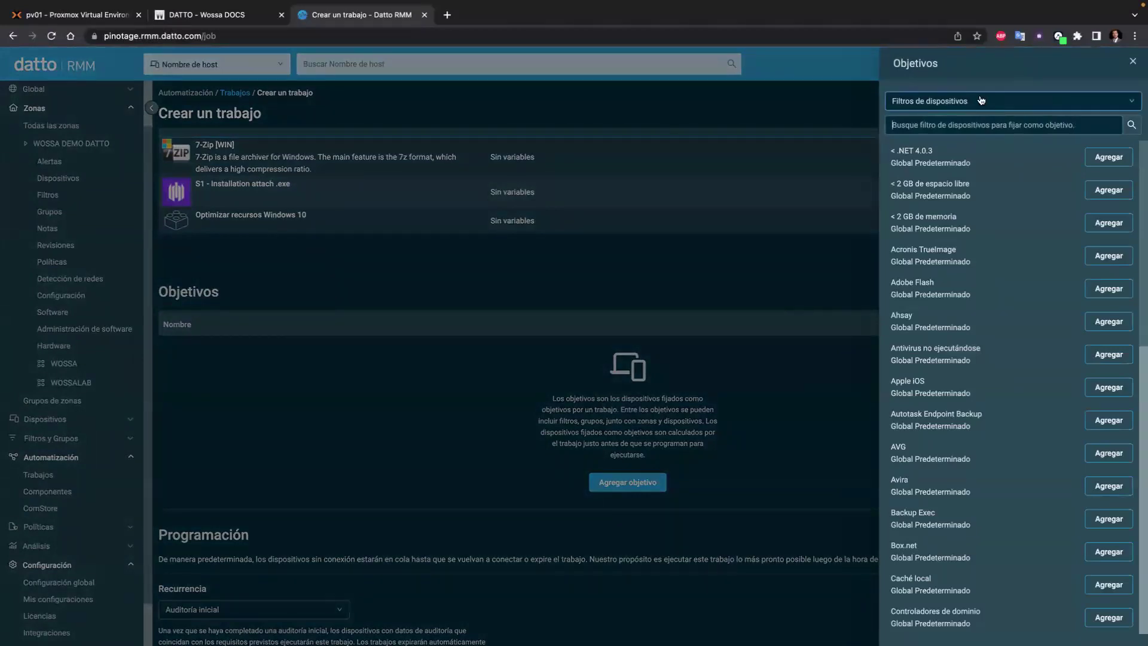
type("de")
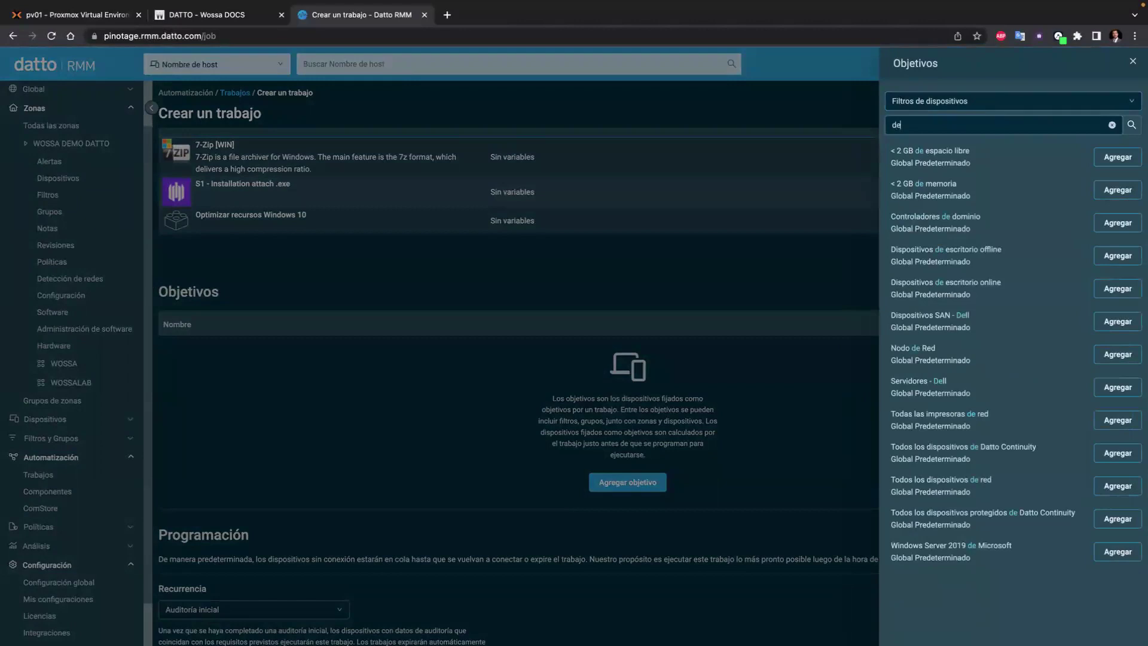
key("BackSpace")
key("BackSpace")
type("windows")
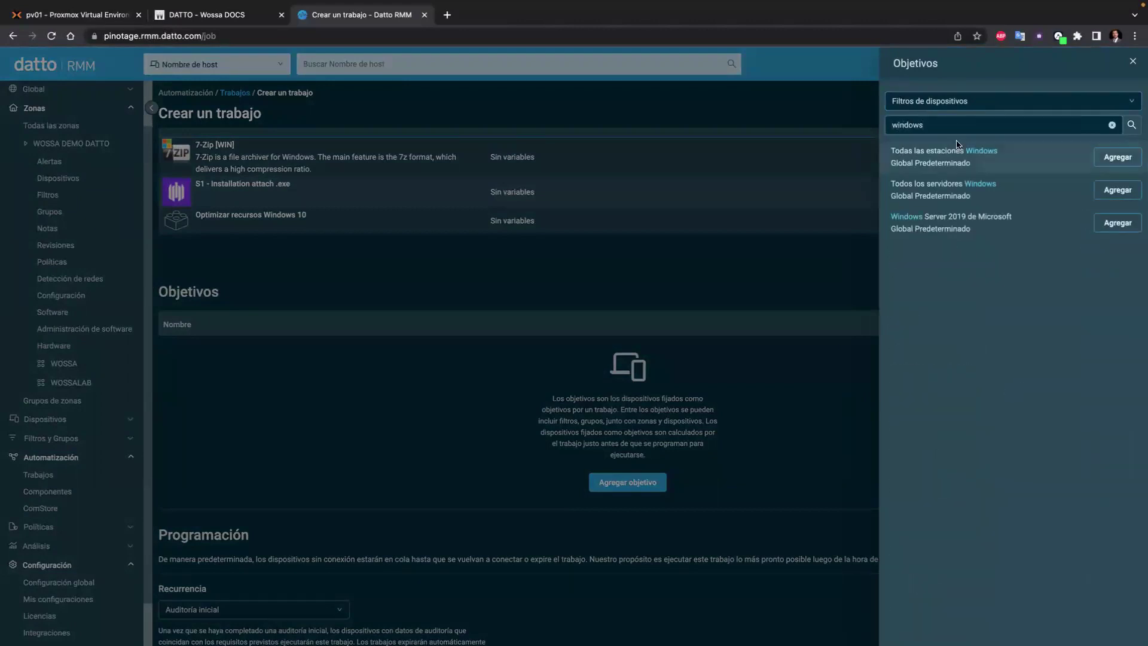
left_click(1096, 162)
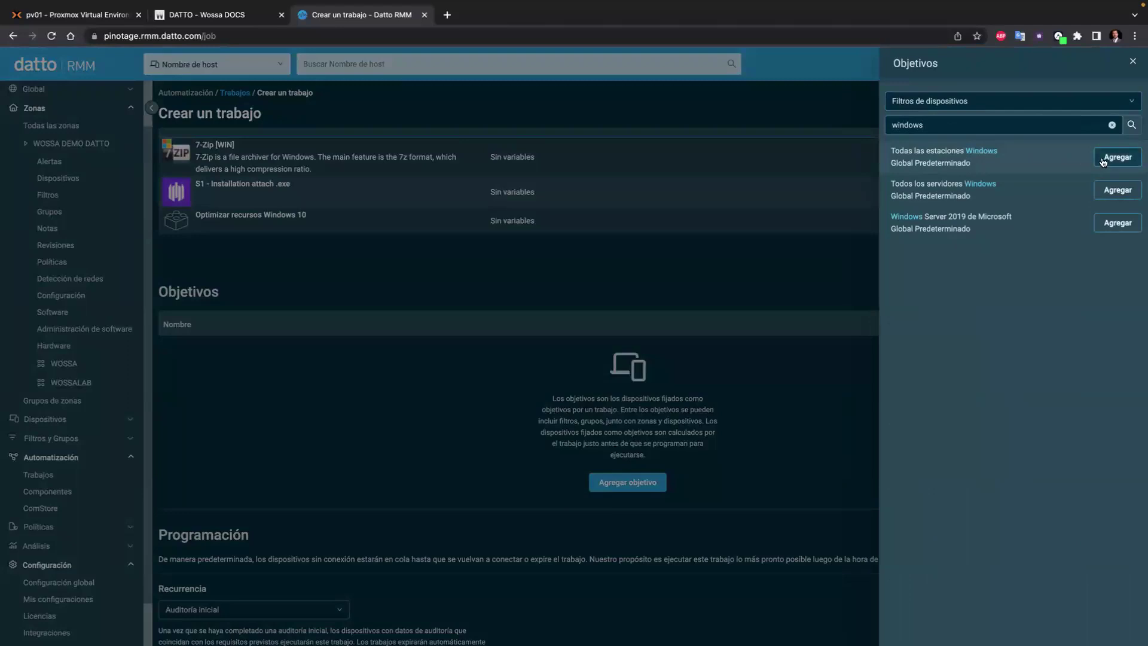
left_click(741, 263)
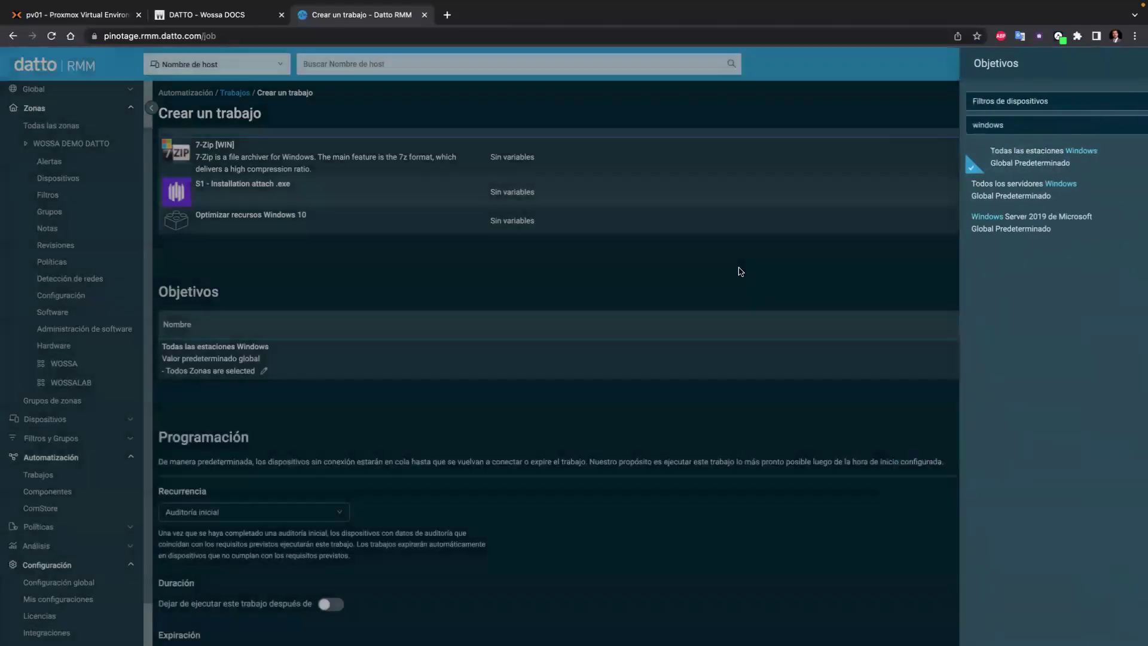
Step: Create the WOSSA DEMO SOFT job and confirm with Aceptar
scroll(678, 322, "down", 5)
scroll(673, 317, "down", 2)
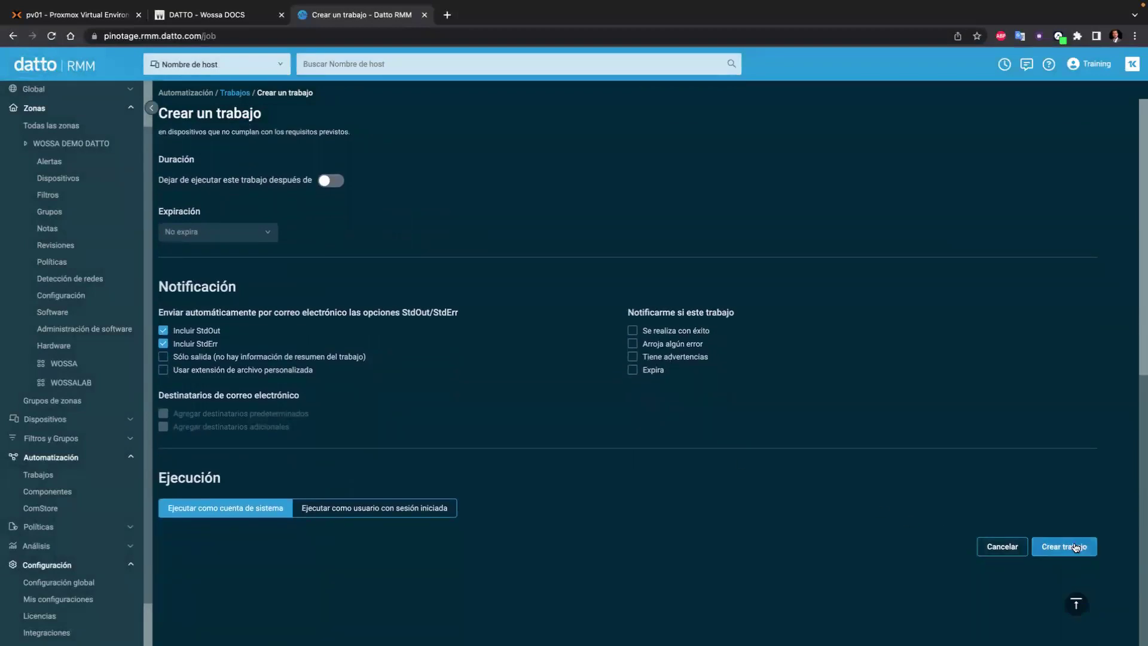
left_click(1075, 546)
left_click(1069, 513)
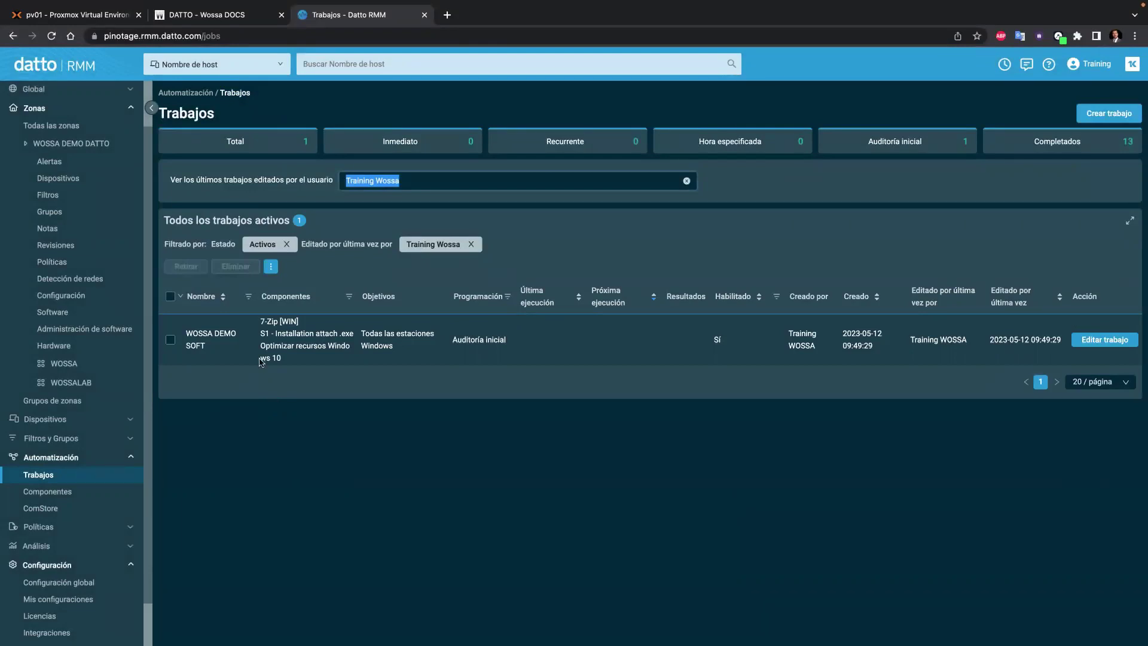
Step: Download the Windows agent installer from WOSSA DEMO DATTO's Agregar dispositivo page and show it in Finder
left_click(99, 149)
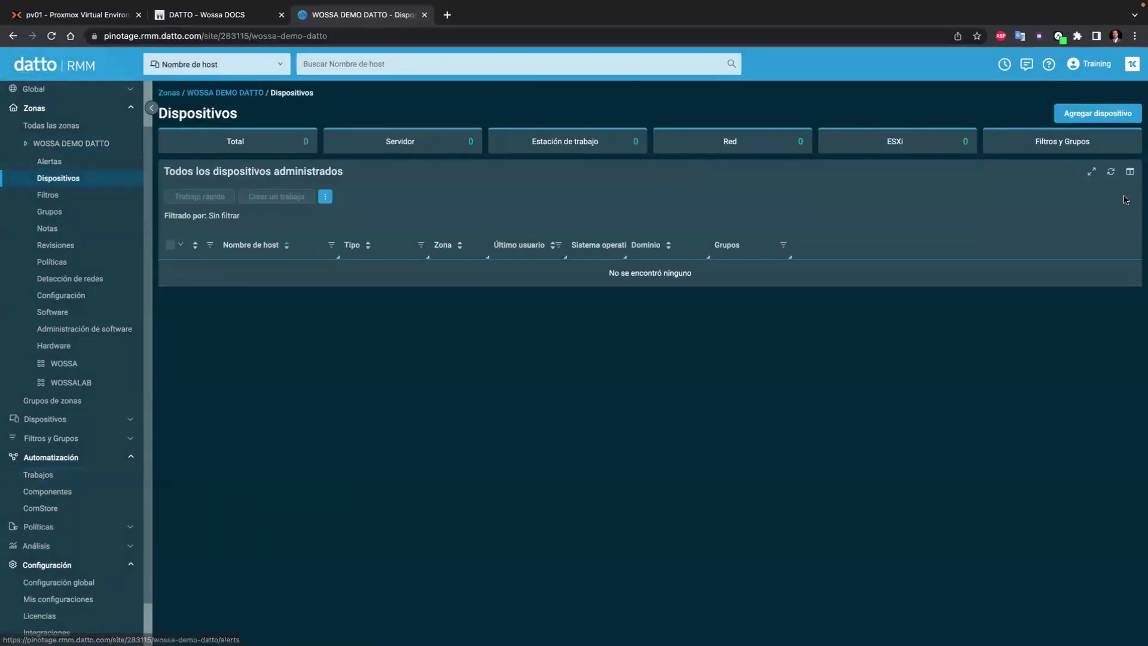
left_click(1110, 114)
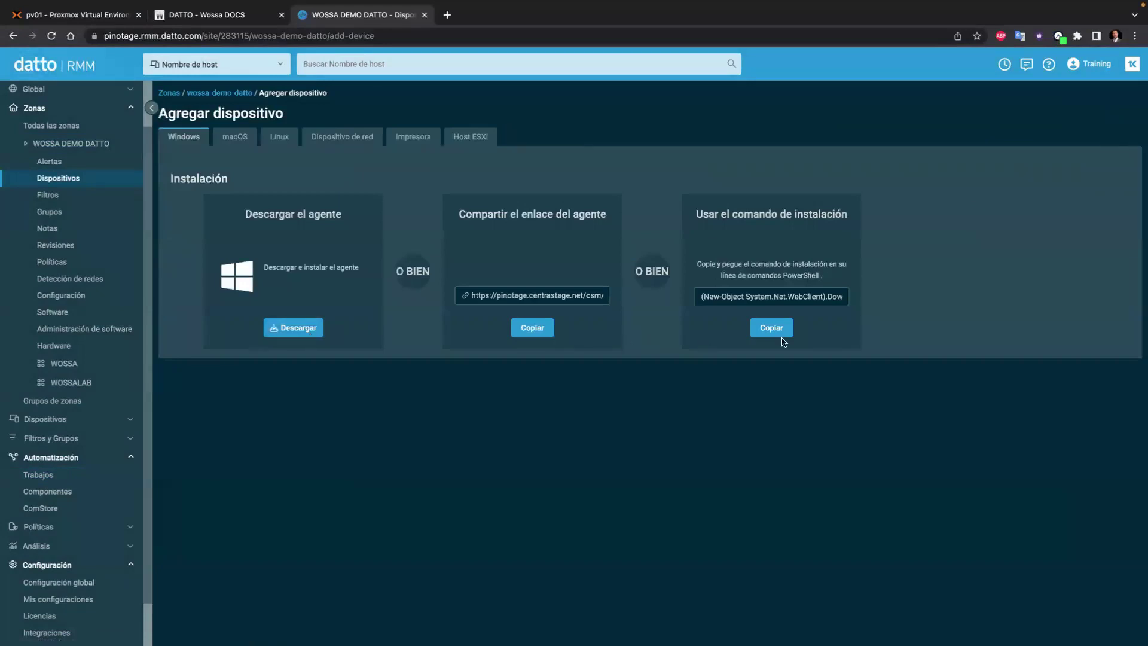
left_click(285, 332)
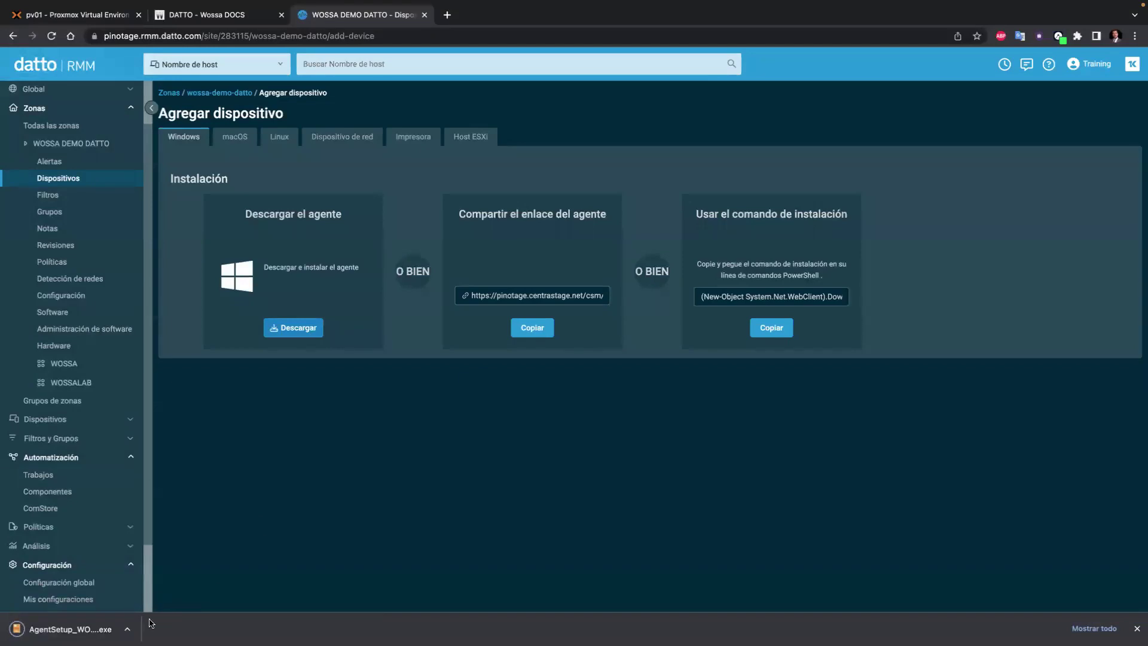
left_click(126, 629)
left_click(190, 614)
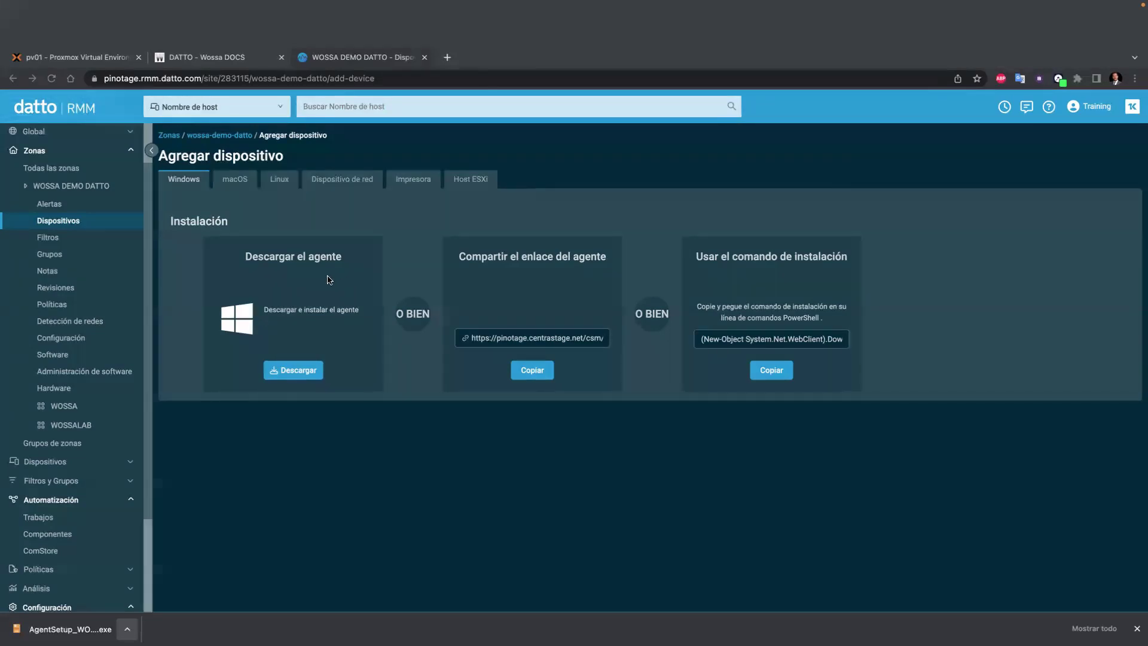
Step: Launch Firefox in the VM 104 console and open the shared OneDrive folder bookmark
left_click(85, 59)
double_click(420, 158)
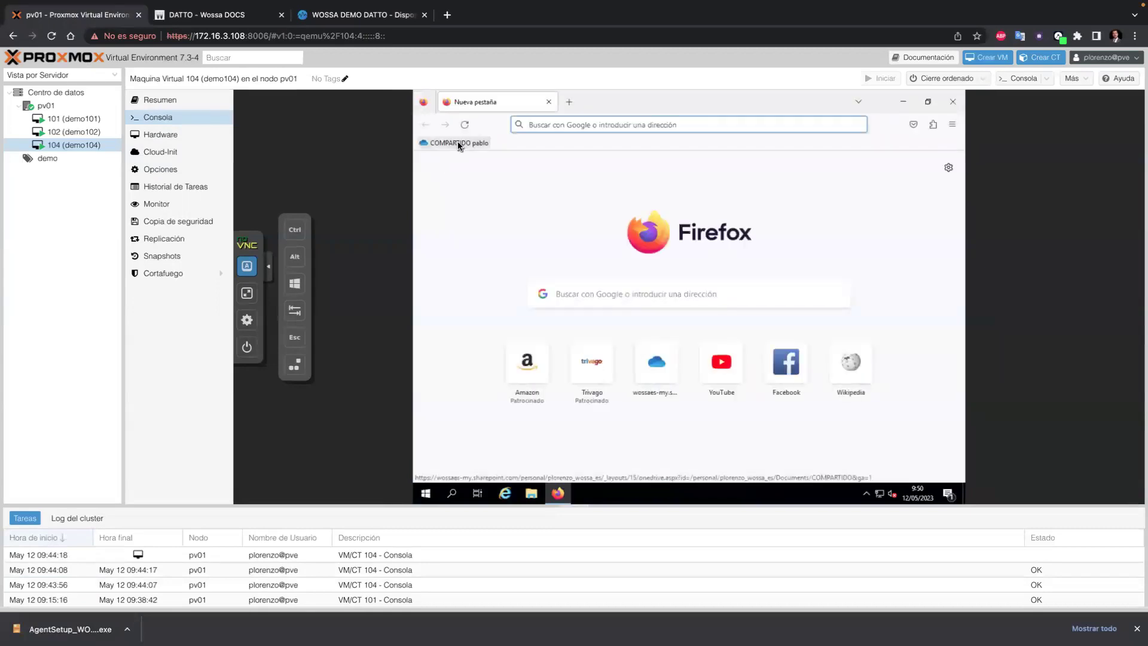
left_click(460, 144)
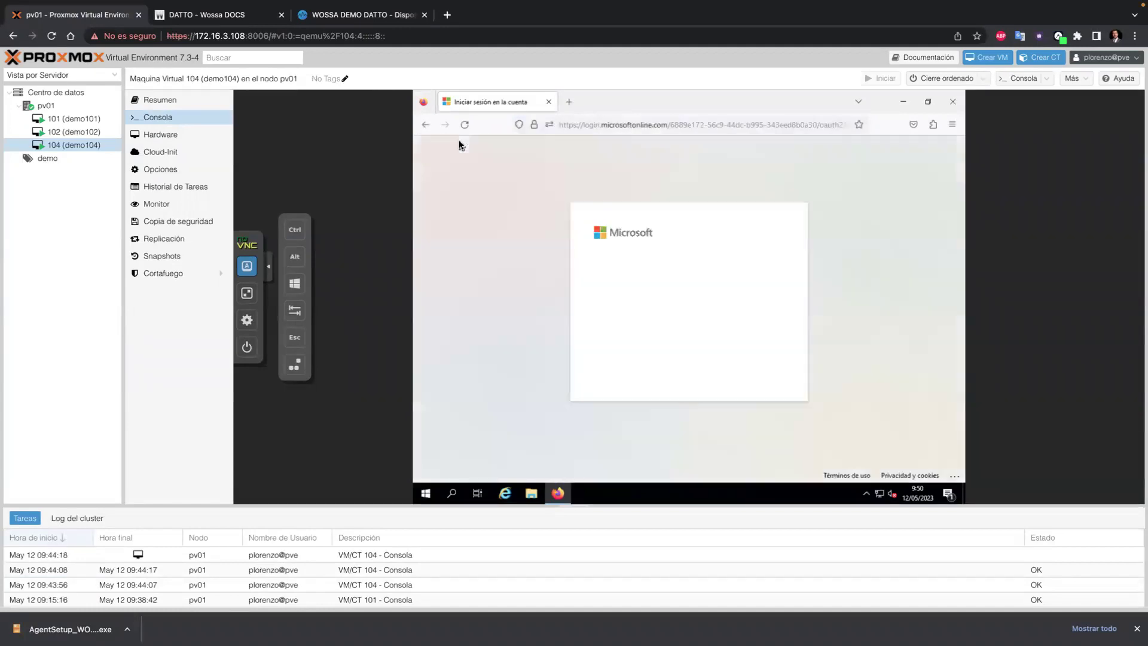
Step: Sign in with the Microsoft account password, decline saving the login, and stay signed in
type("•")
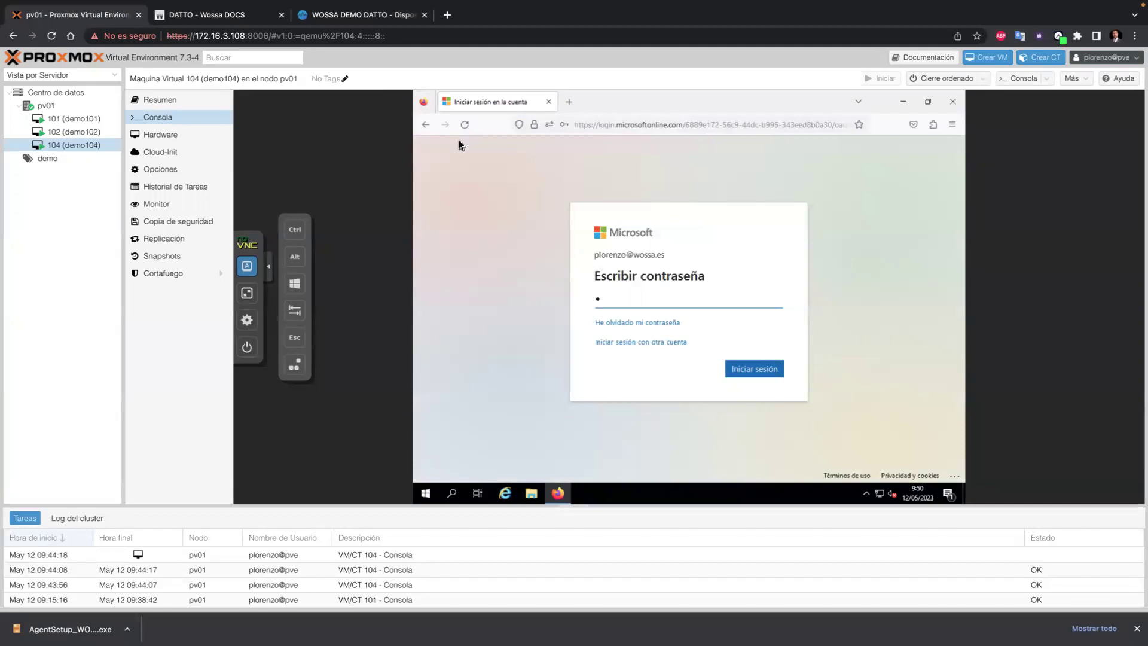
type("••••••")
key("Return")
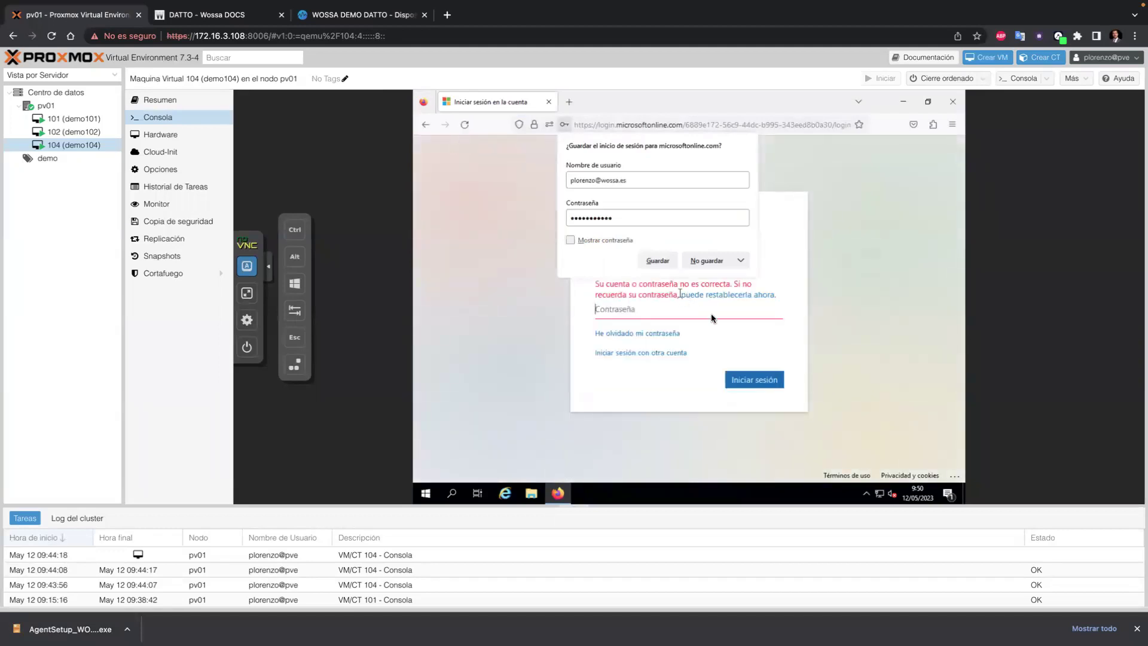
left_click(676, 307)
type("•")
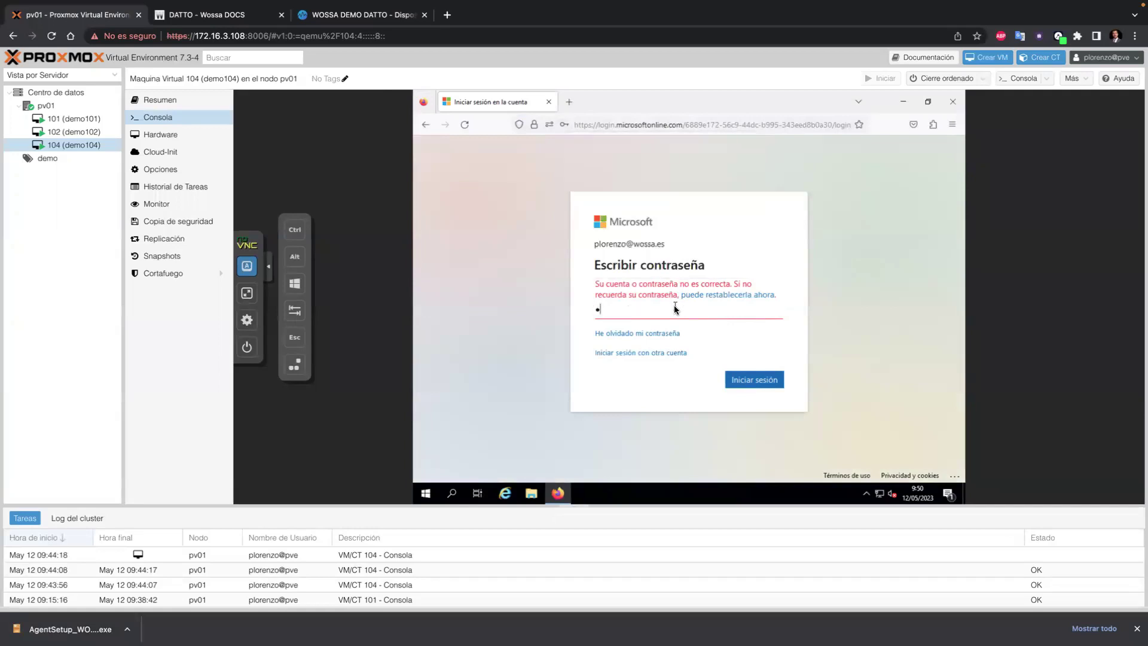
type("••••••••••")
key("Return")
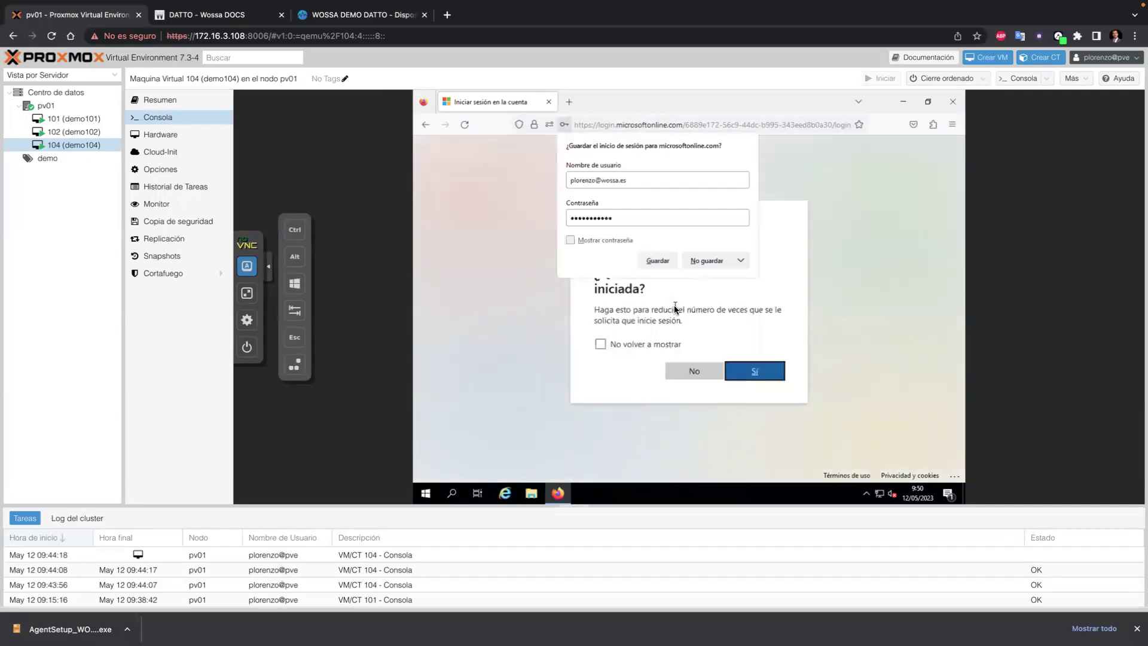
left_click(707, 261)
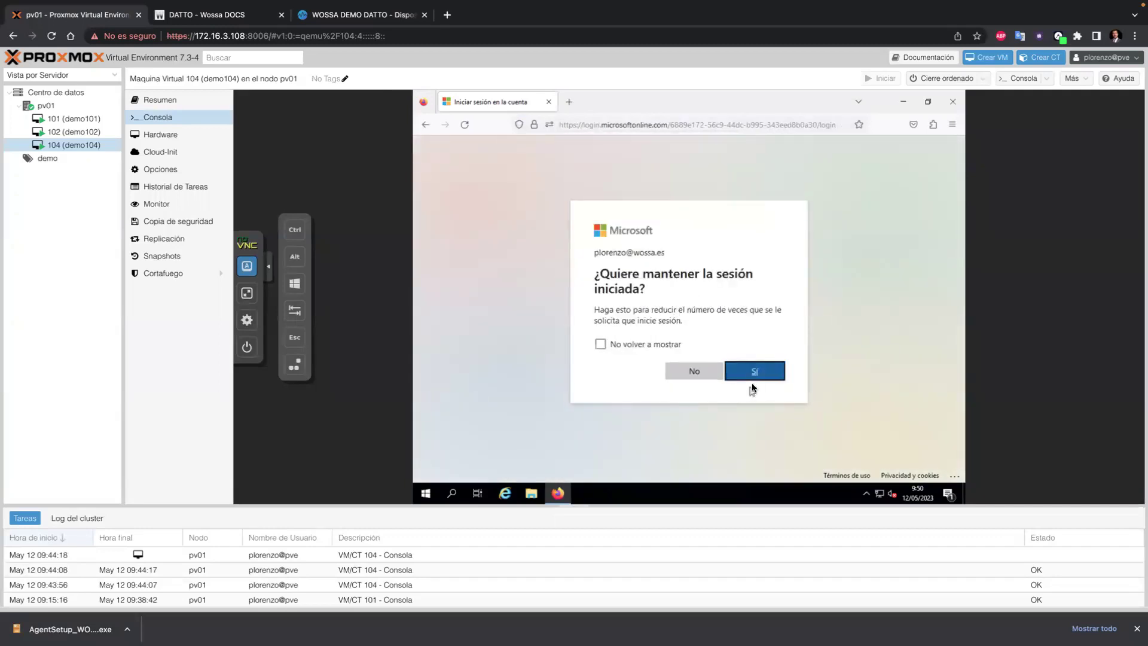
left_click(753, 376)
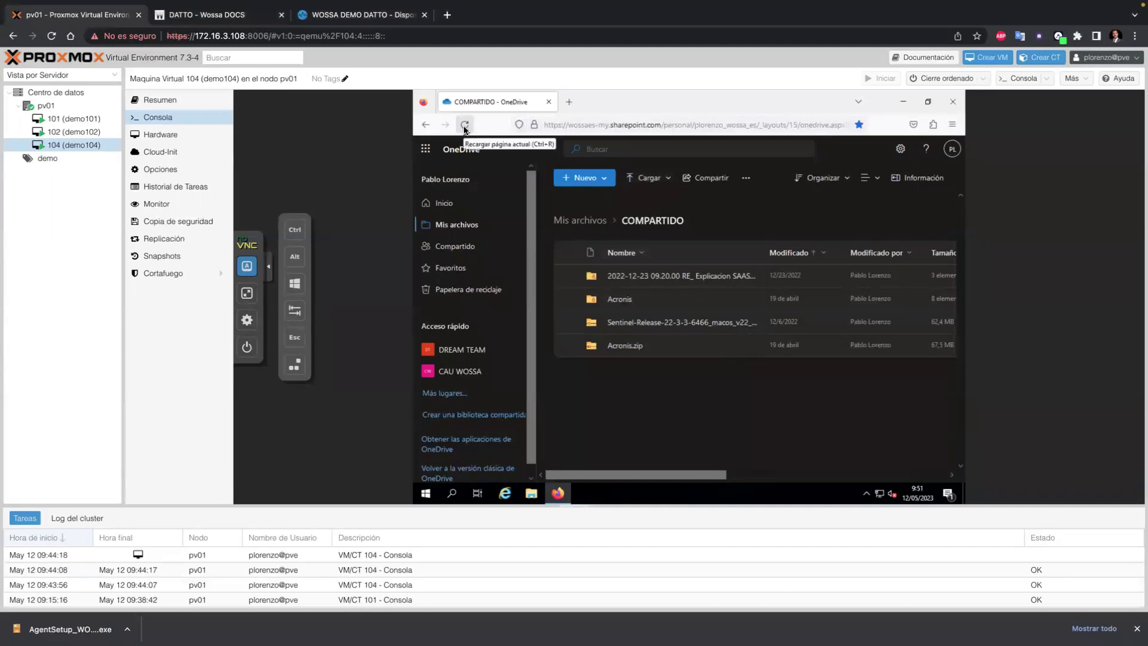
Step: Download AgentSetup_WOSSA+DEMO+DATTO.exe from the refreshed OneDrive folder and open demo104's noVNC console tab
left_click(464, 124)
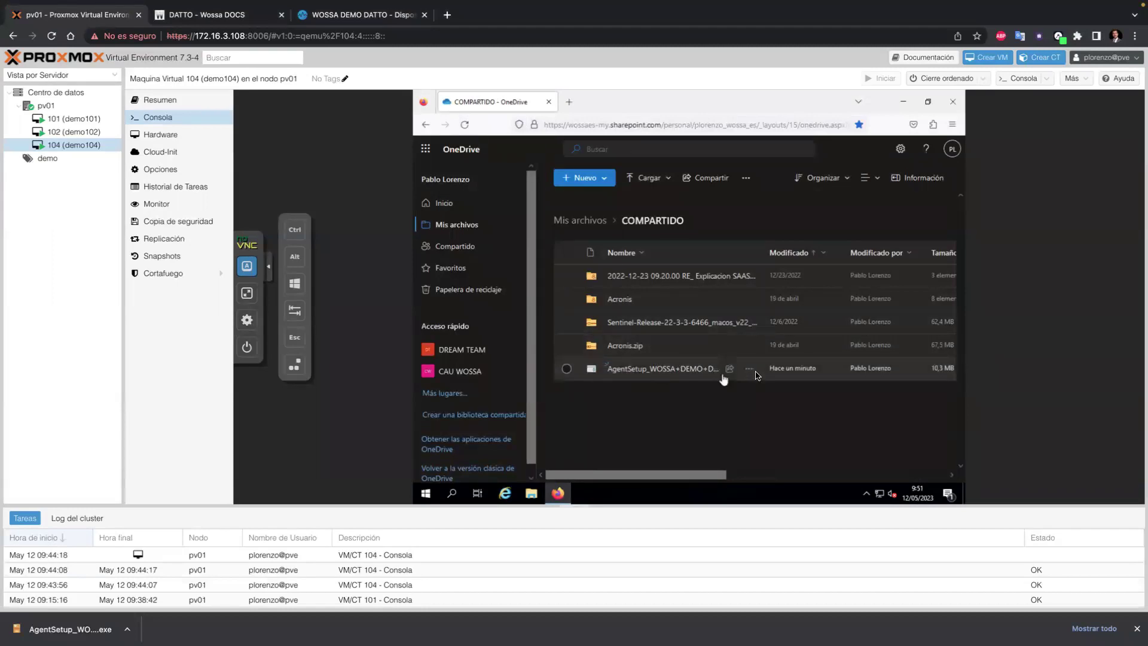
left_click(749, 369)
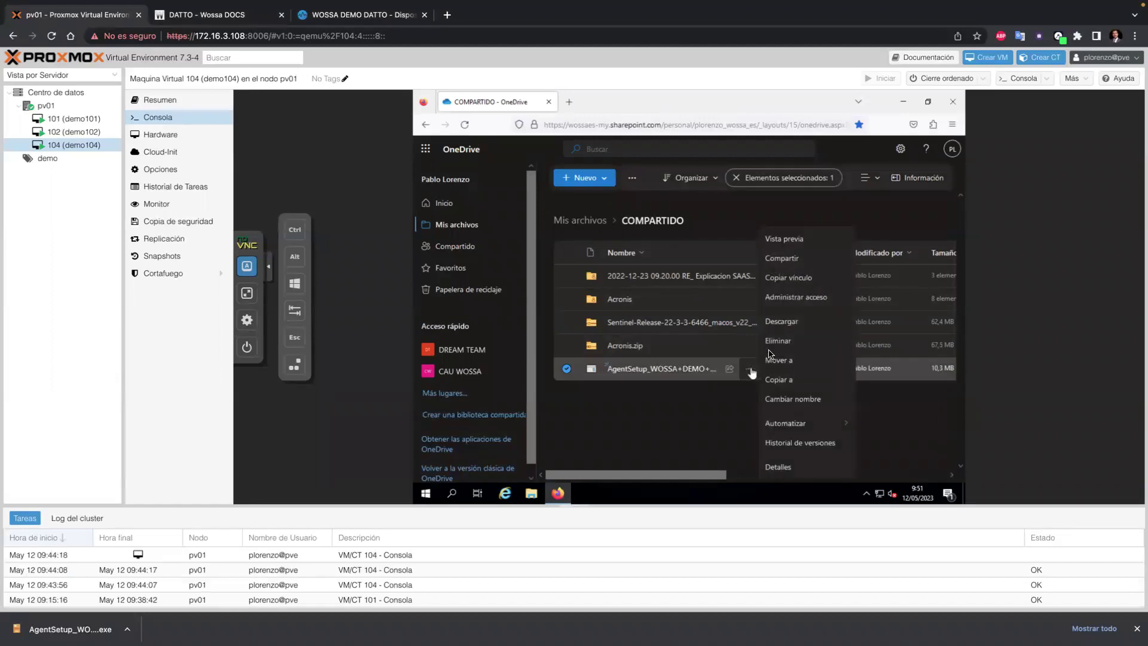
left_click(776, 325)
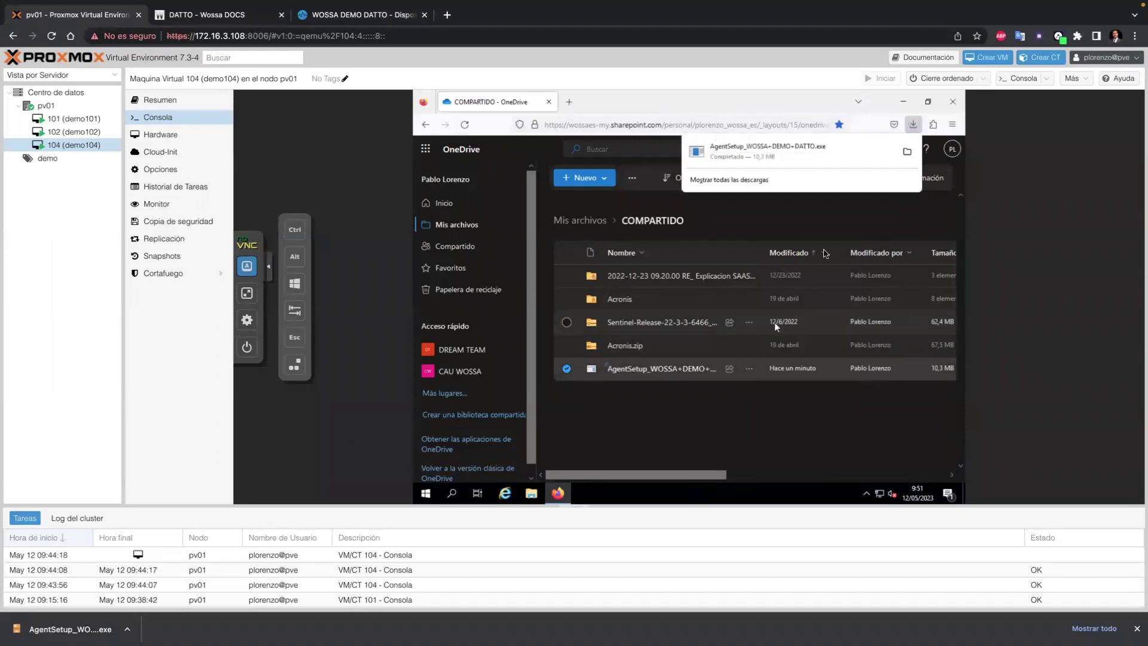
double_click(72, 144)
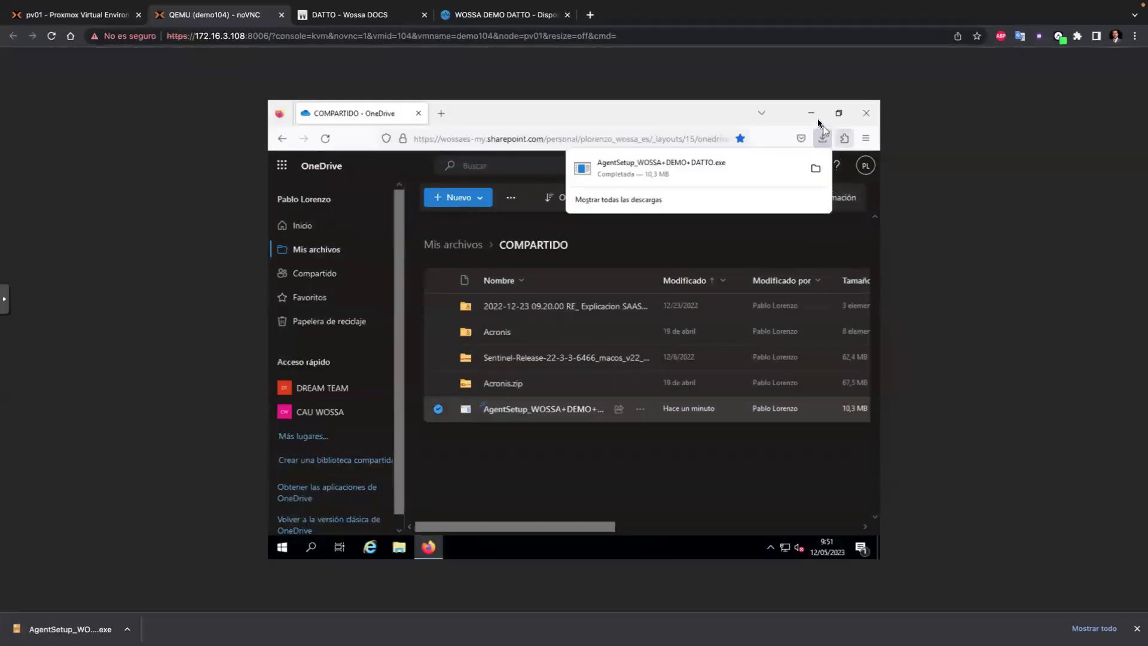
Step: Run the downloaded AgentSetup installer from Descargas and confirm the agent icon in the tray
left_click(814, 160)
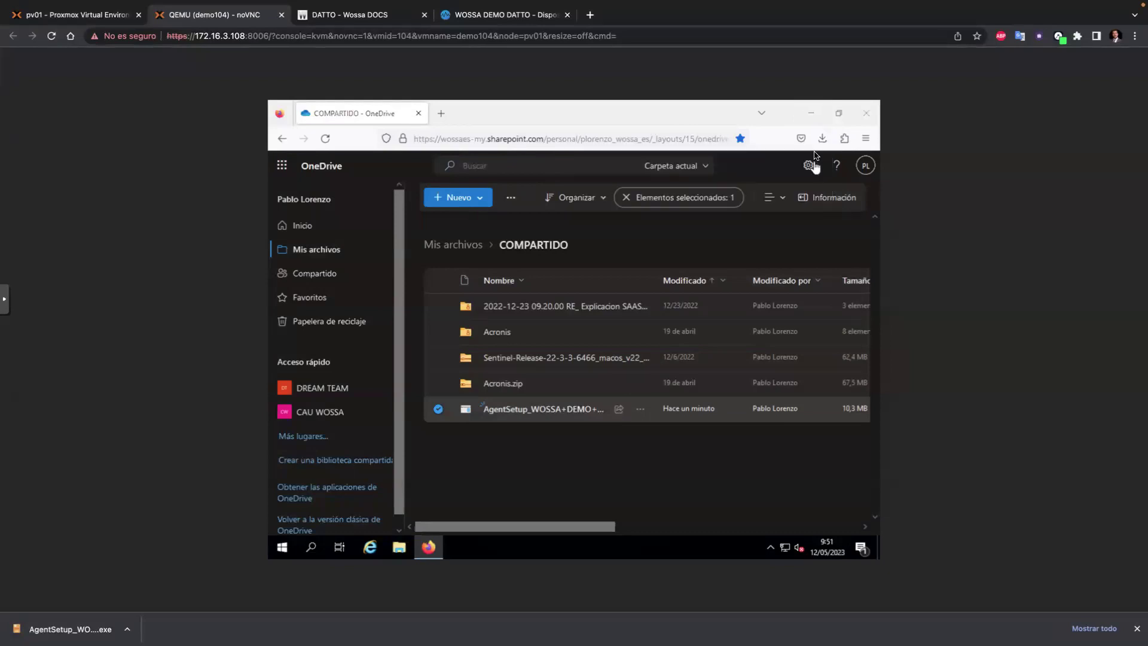
left_click(810, 113)
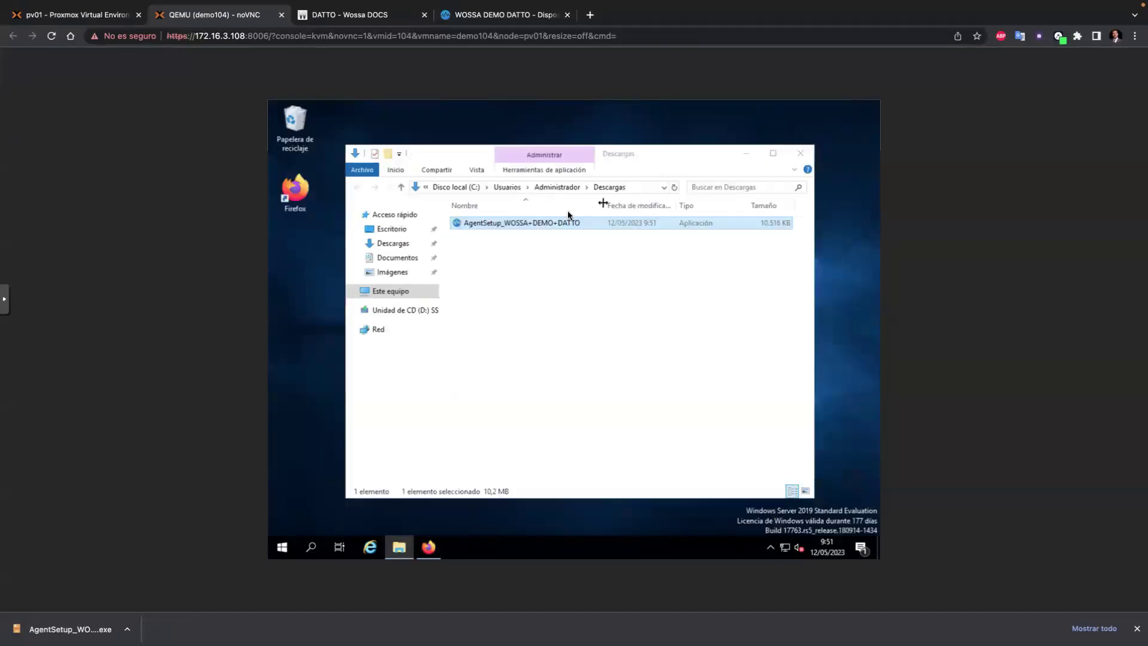
double_click(525, 223)
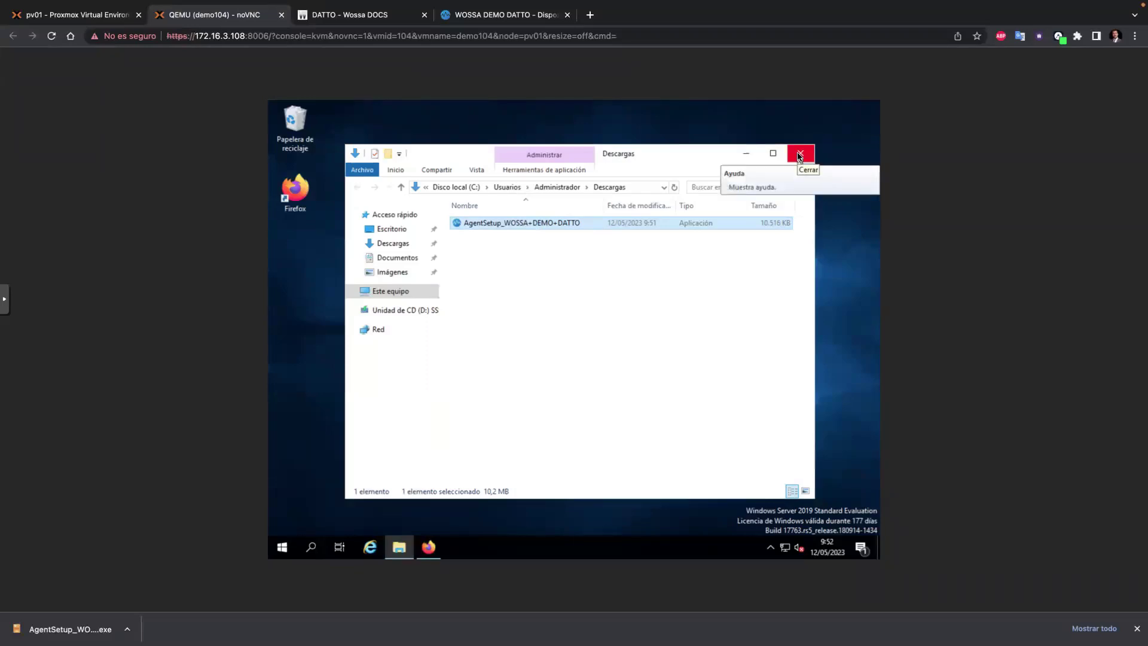
left_click(799, 156)
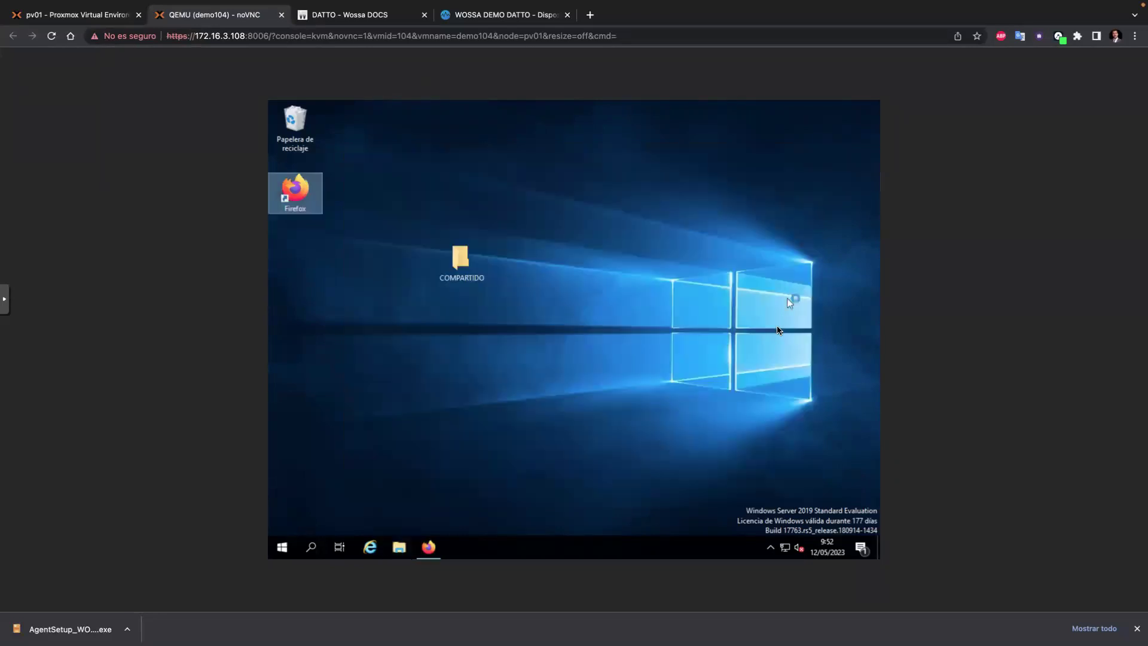
left_click(771, 549)
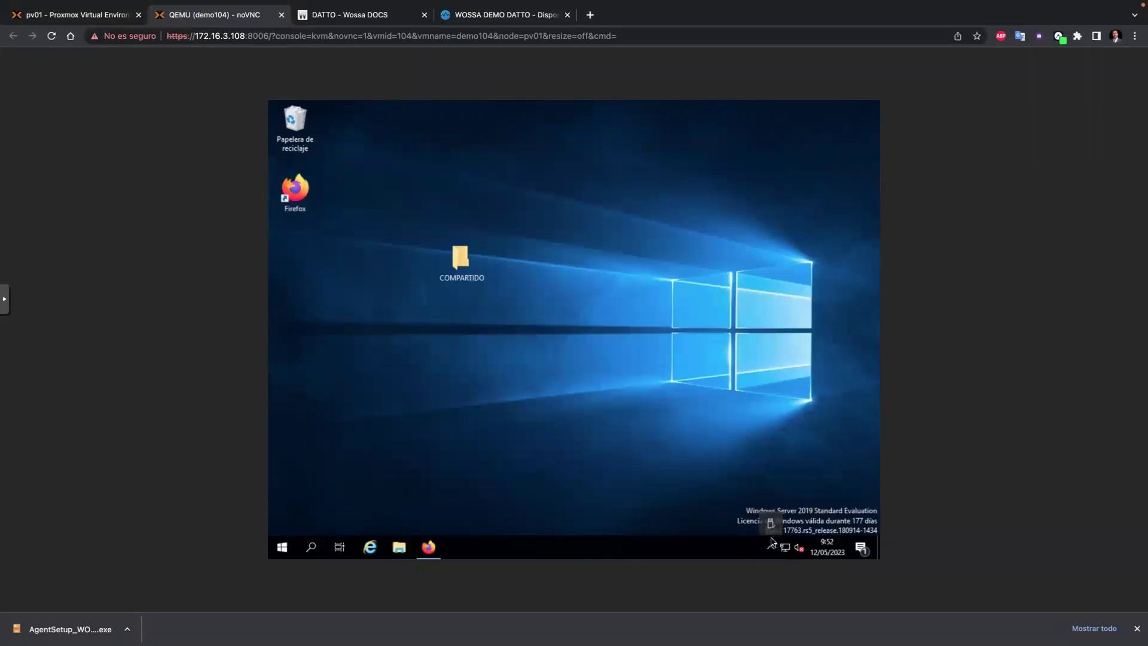
left_click(693, 477)
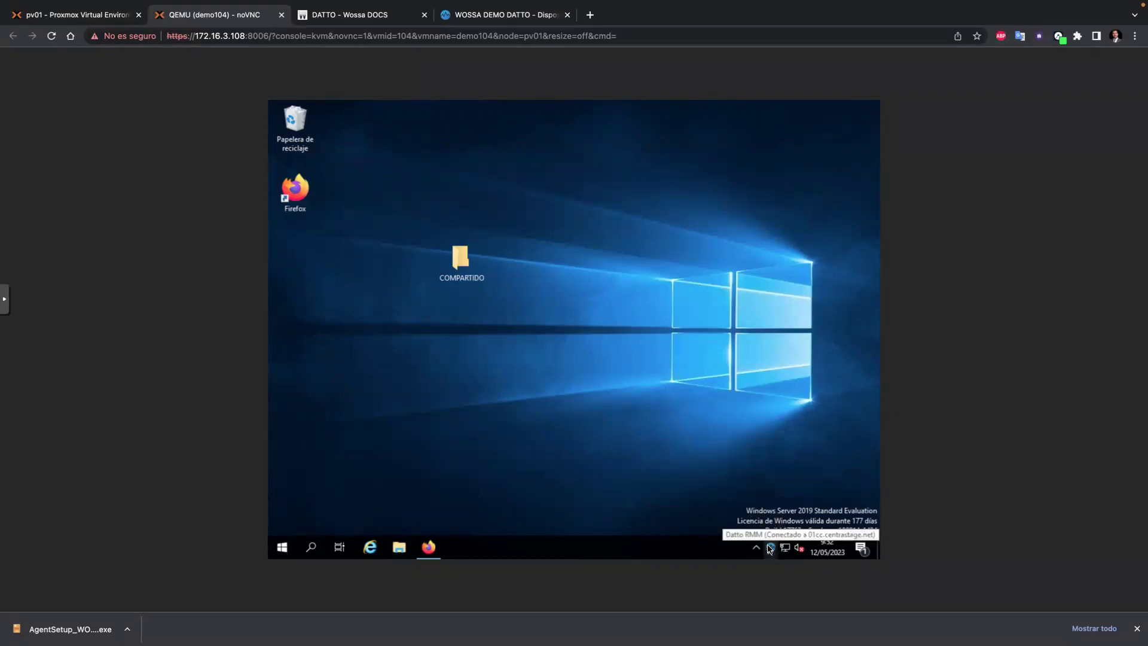
Step: Open the WOSSA DEMO DATTO Dispositivos list and reload it so DEMO104 appears
left_click(472, 15)
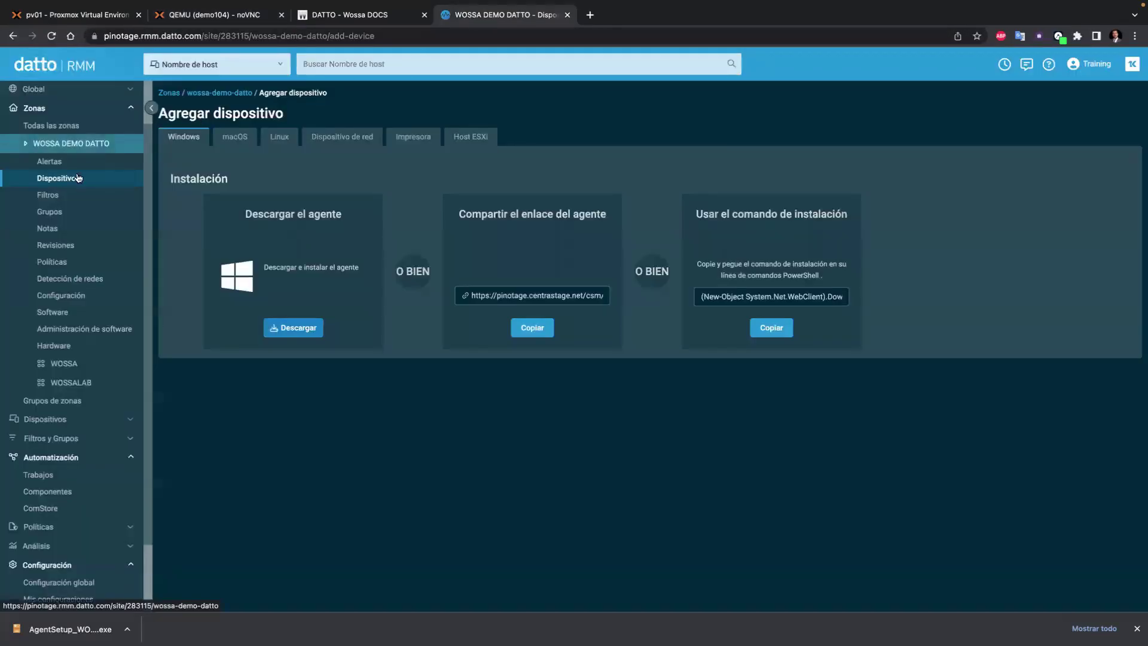
left_click(50, 180)
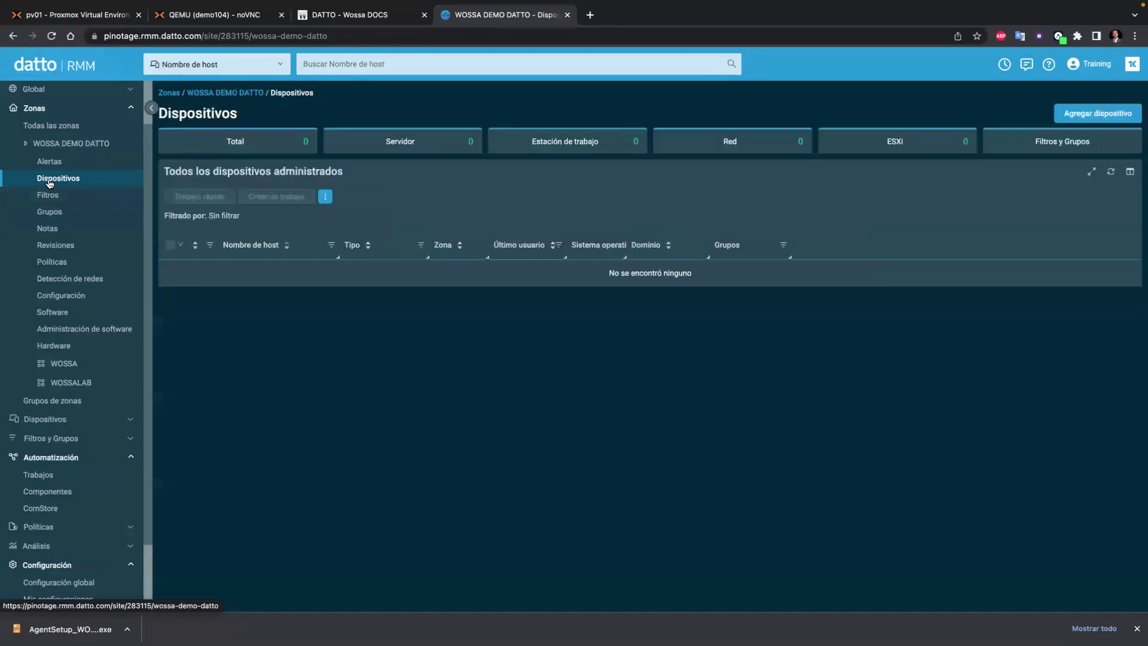
left_click(52, 36)
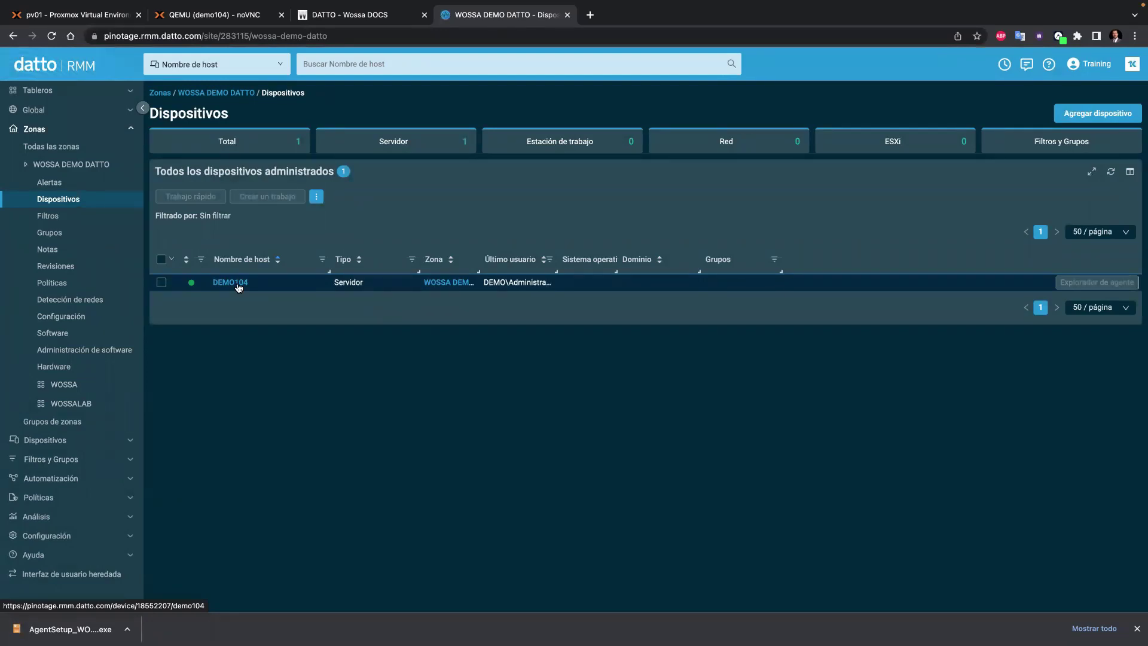
Step: Open DEMO104 and try setting its Nodo de red mode to scanning
left_click(230, 282)
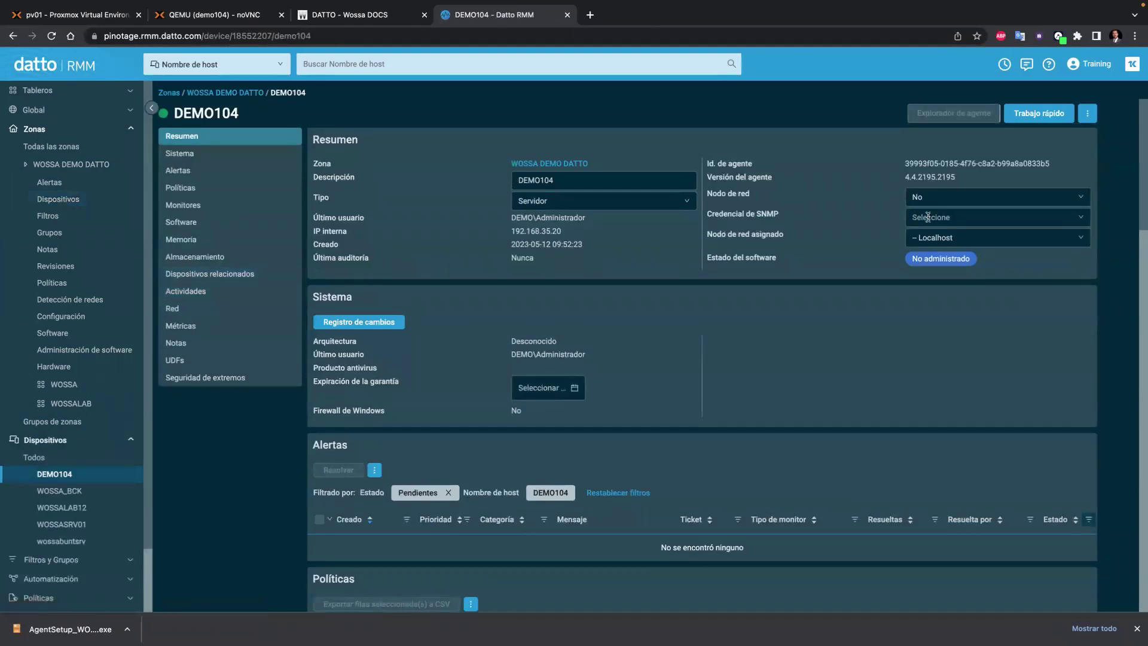
left_click(949, 202)
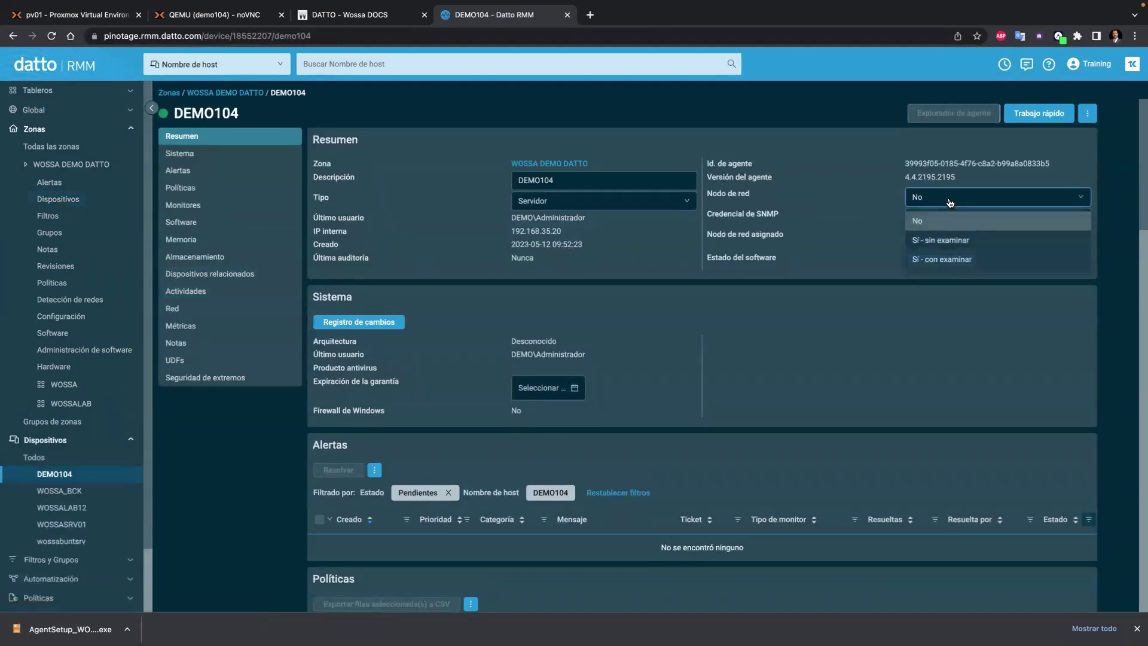
left_click(936, 260)
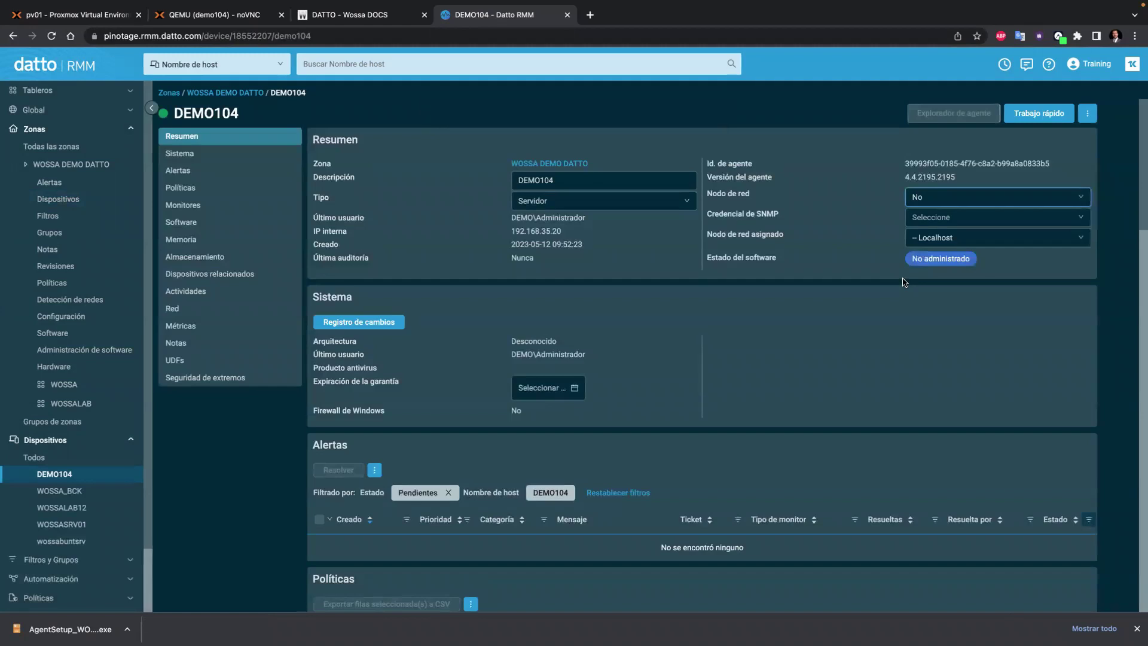
left_click(254, 98)
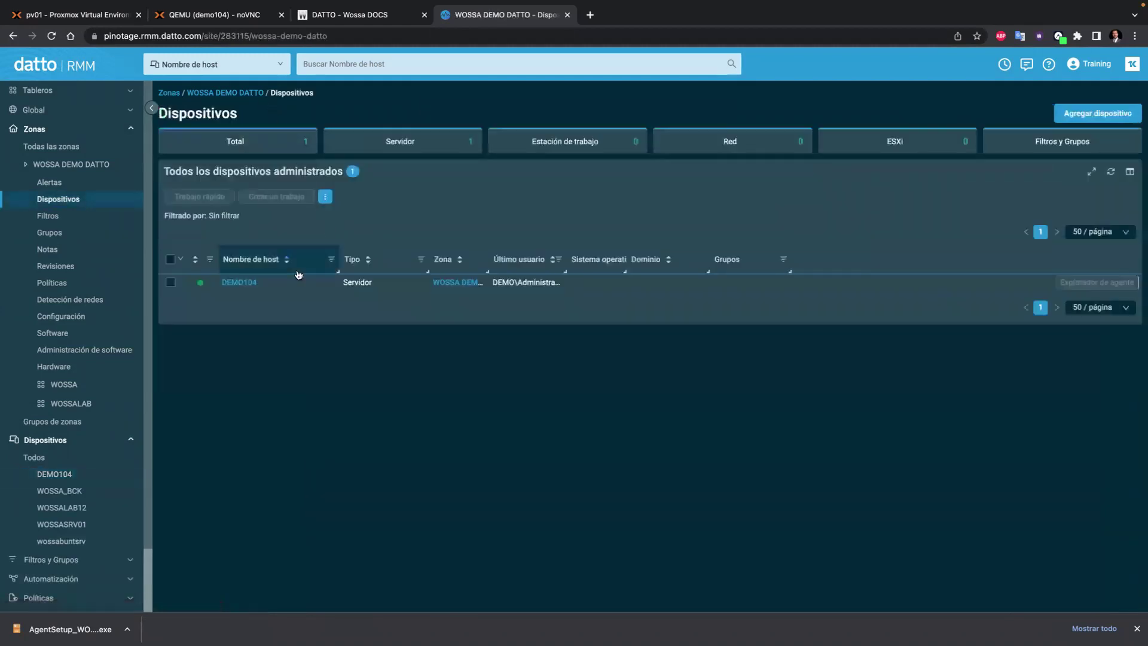
Step: Assign DEMO104 the SNMP v1 - Comunidad: público credential and return to the device list
left_click(248, 283)
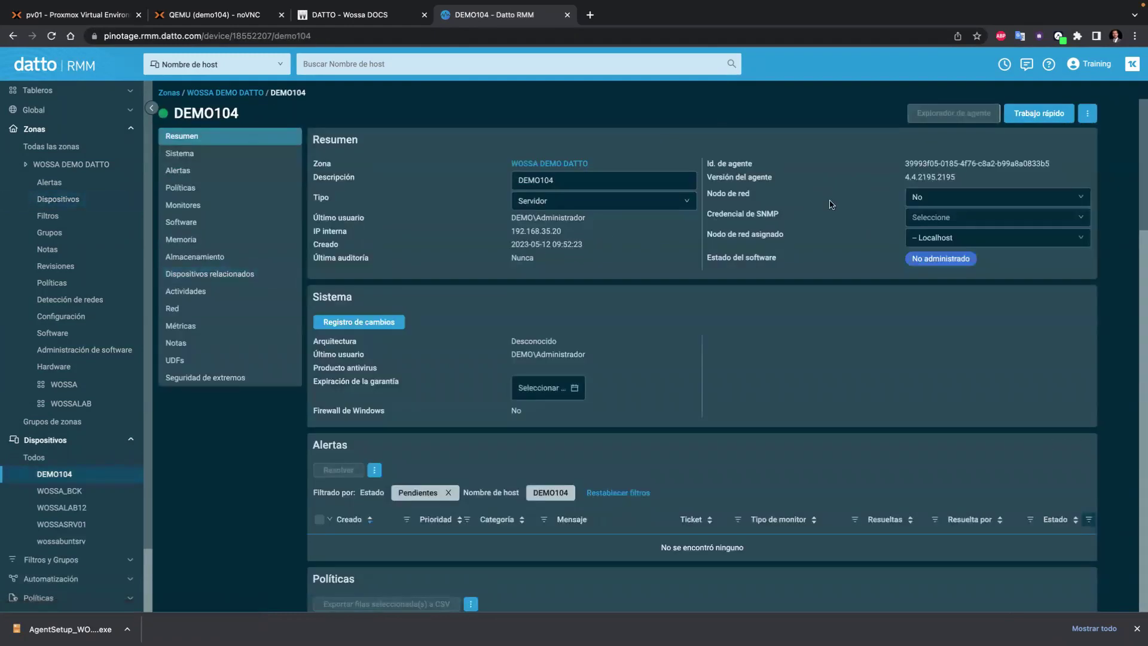
left_click(909, 199)
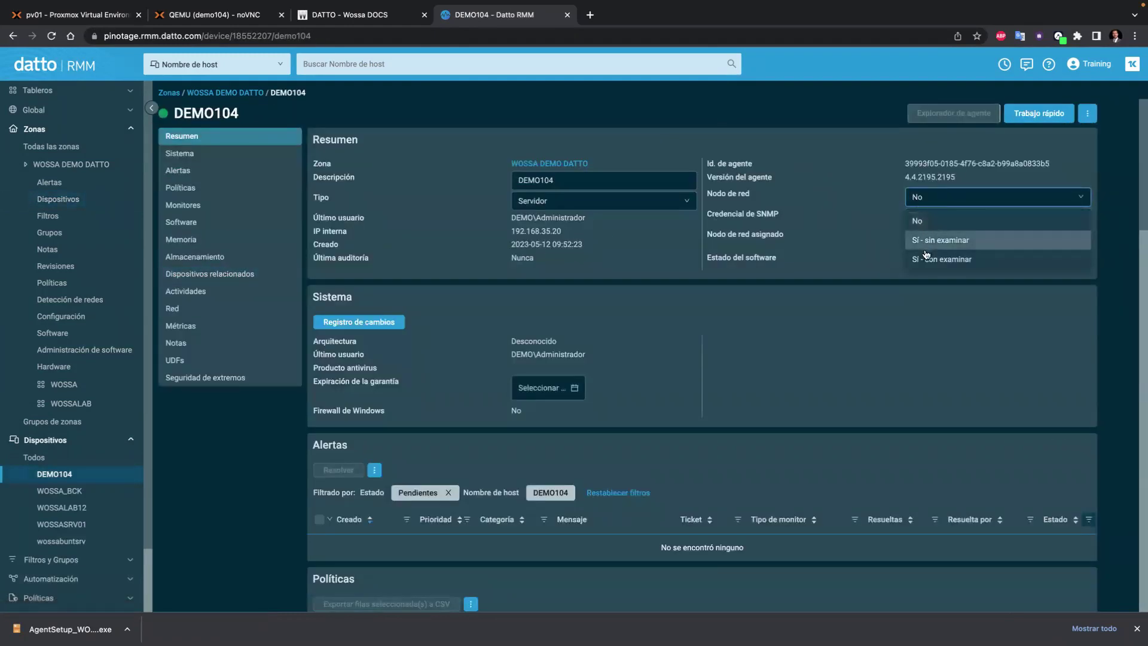
left_click(927, 261)
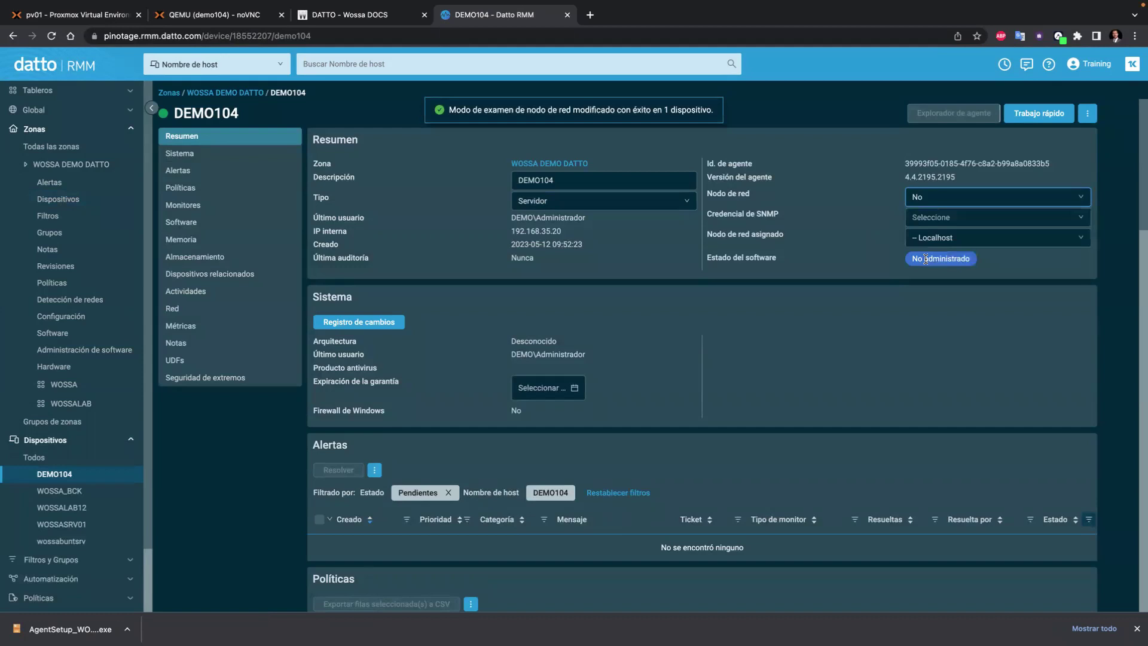
left_click(942, 216)
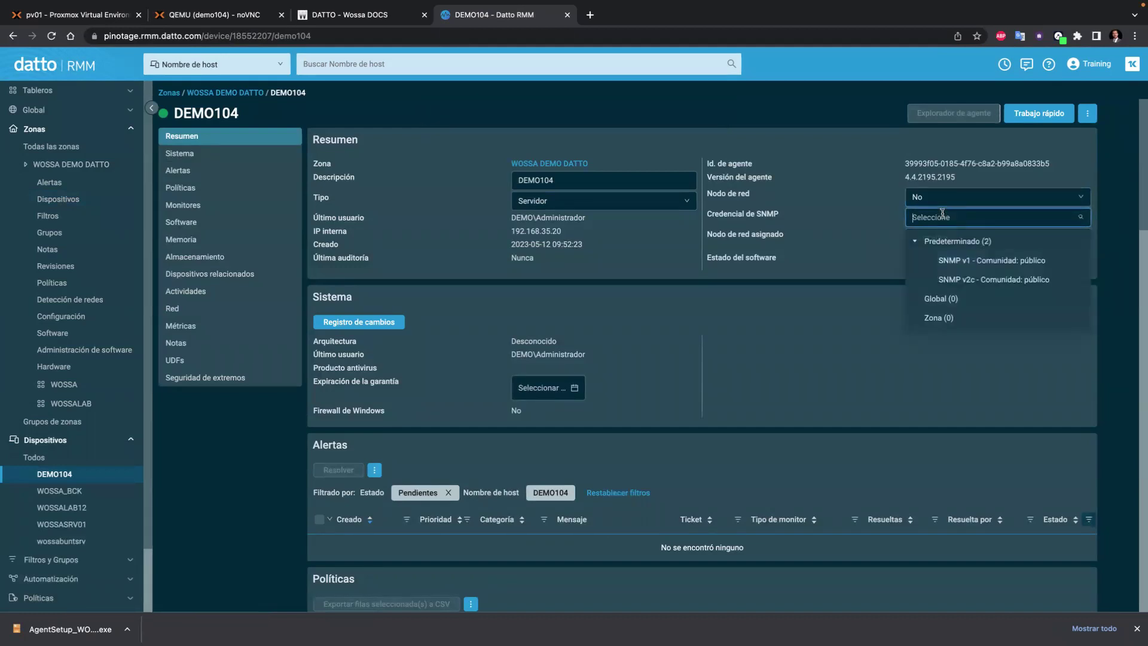
left_click(975, 261)
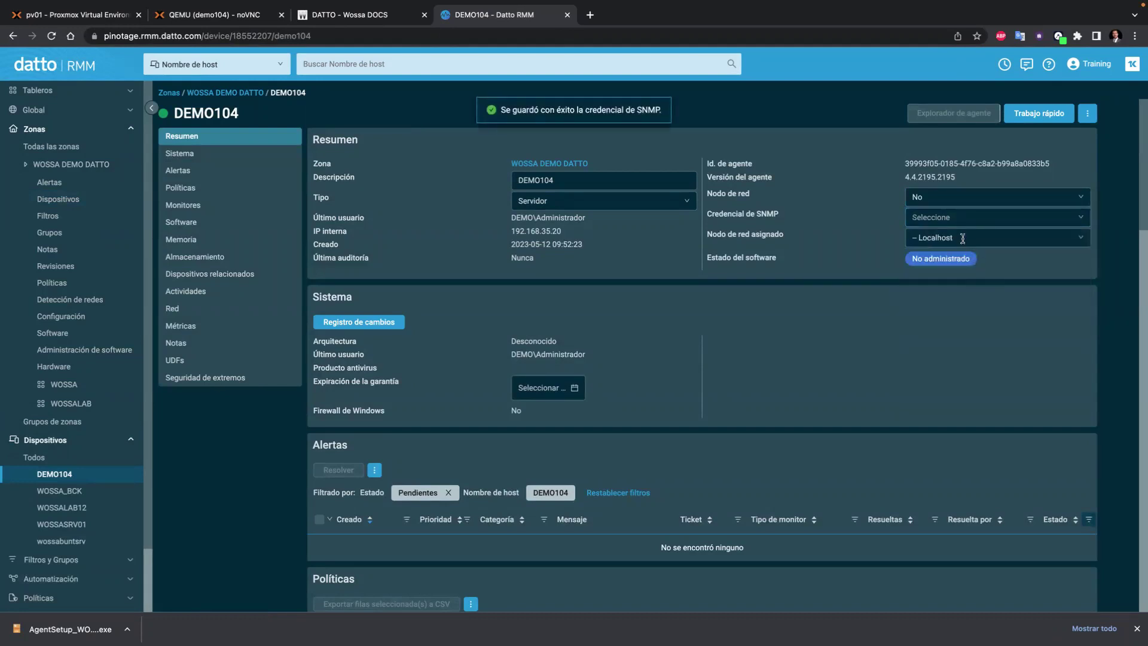
left_click(962, 236)
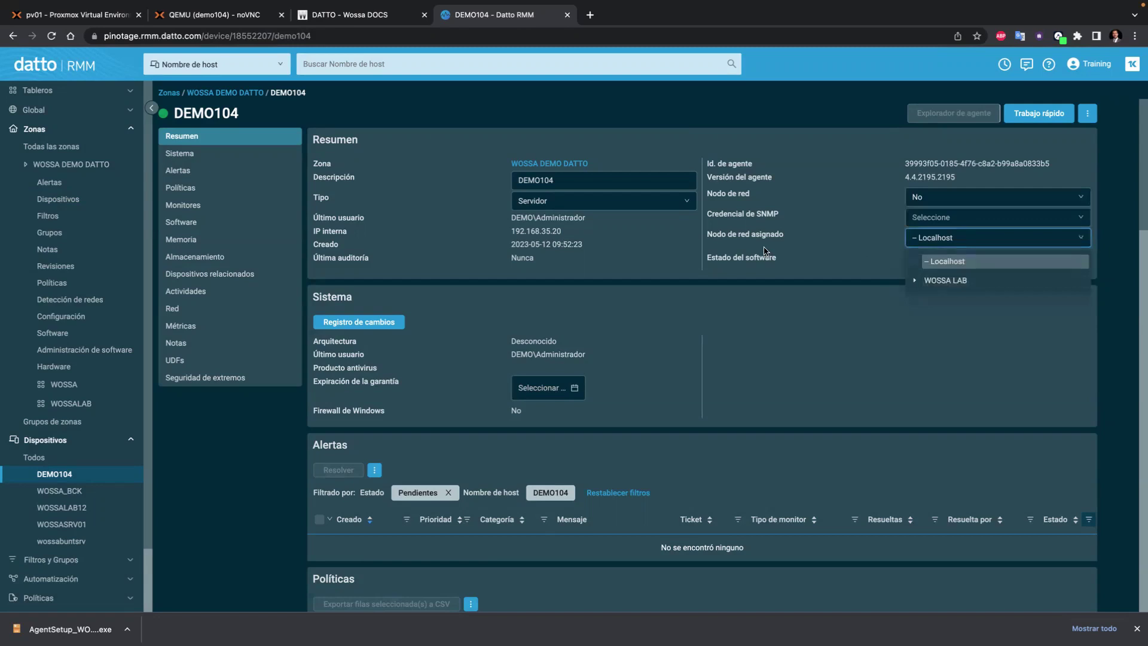
left_click(231, 94)
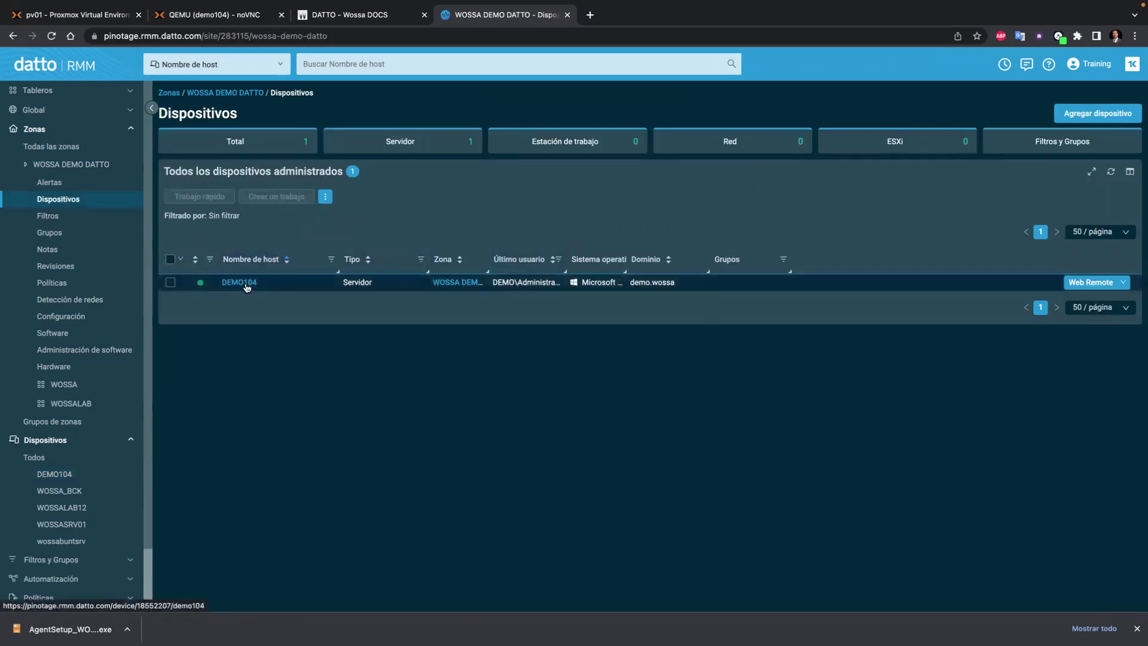
Step: Set DEMO104's Nodo de red to Sí - con examinar after closing the downloads bar
left_click(1135, 627)
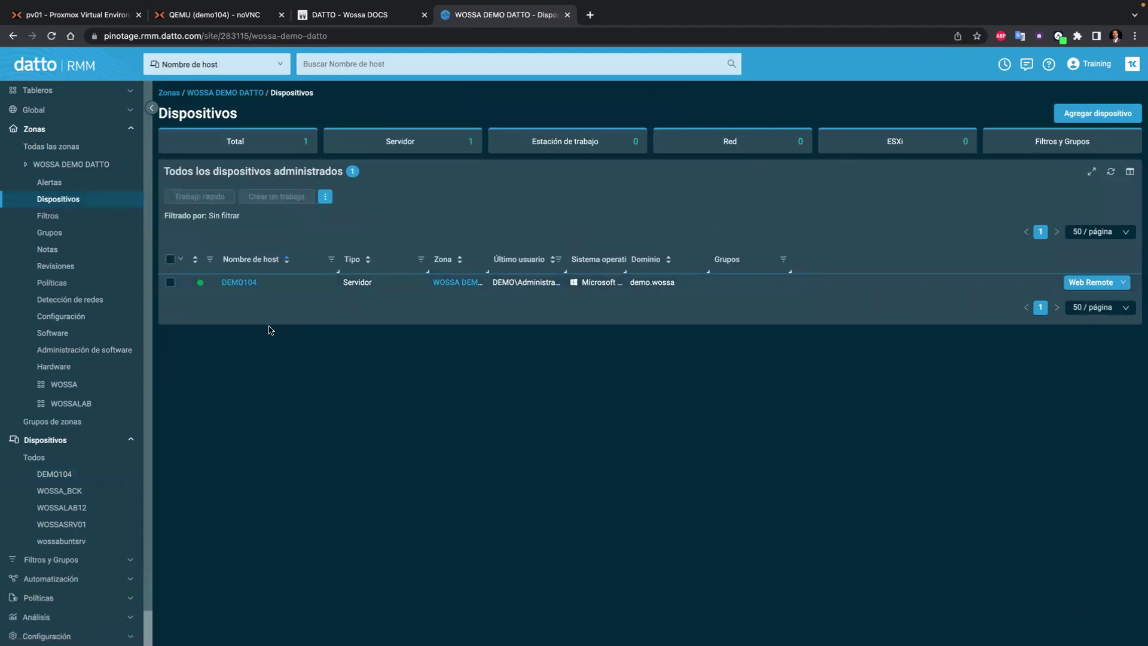
left_click(249, 288)
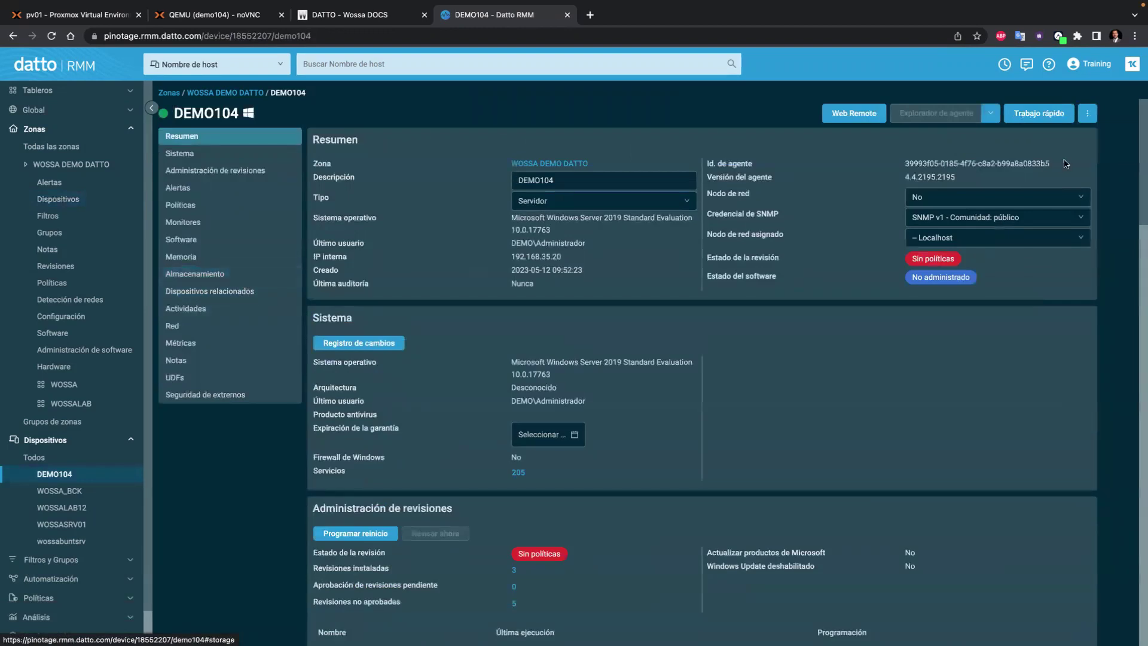
left_click(1021, 197)
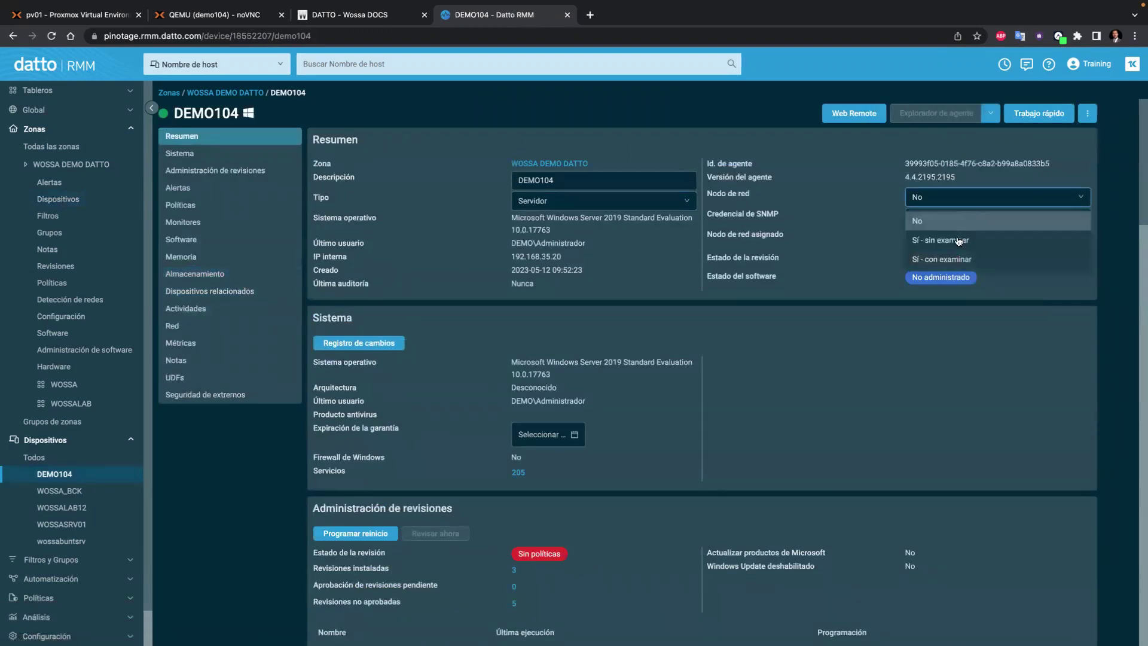
left_click(949, 258)
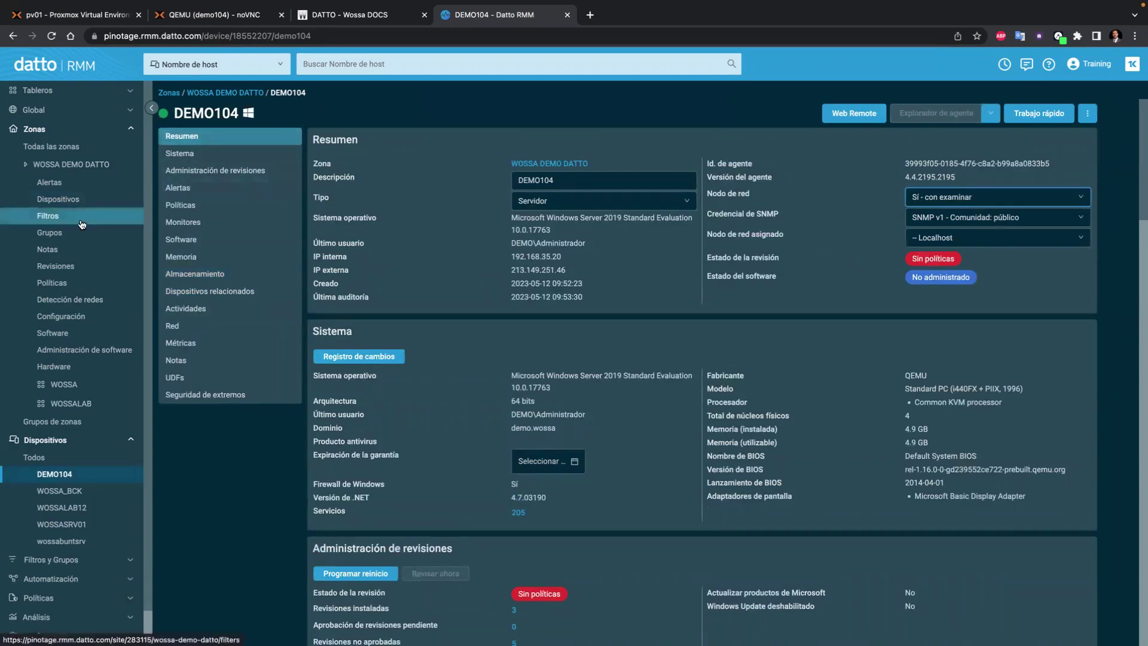
left_click(67, 299)
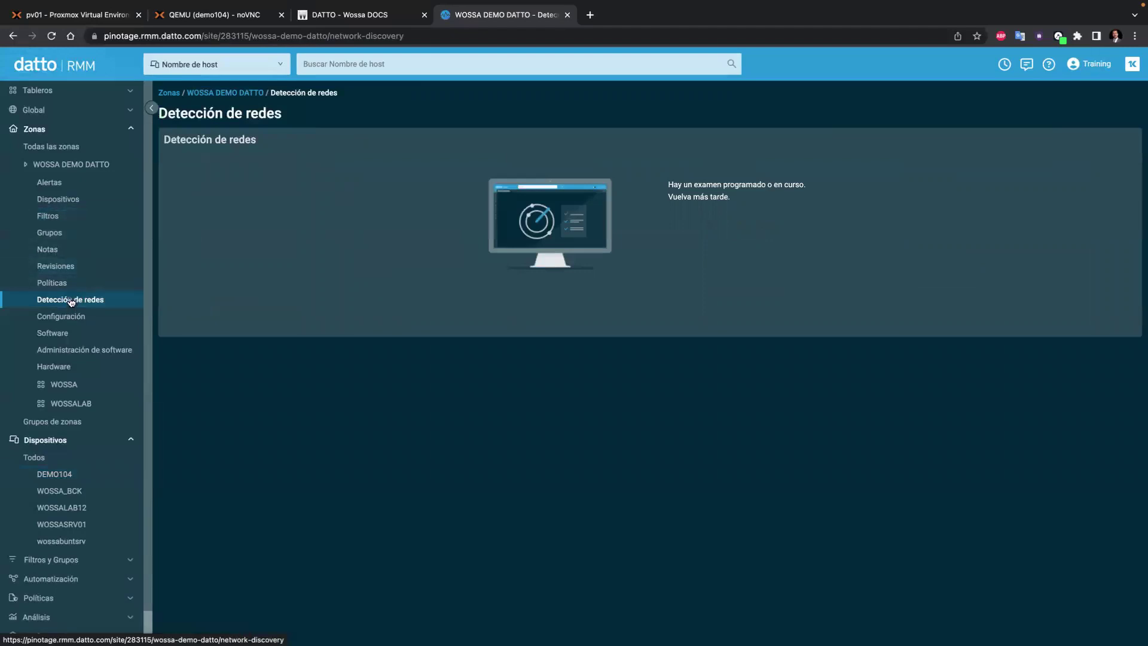
Step: Reload discovery results, select 192.168.35.11 and 192.168.35.30 for incorporation, then cancel
left_click(50, 38)
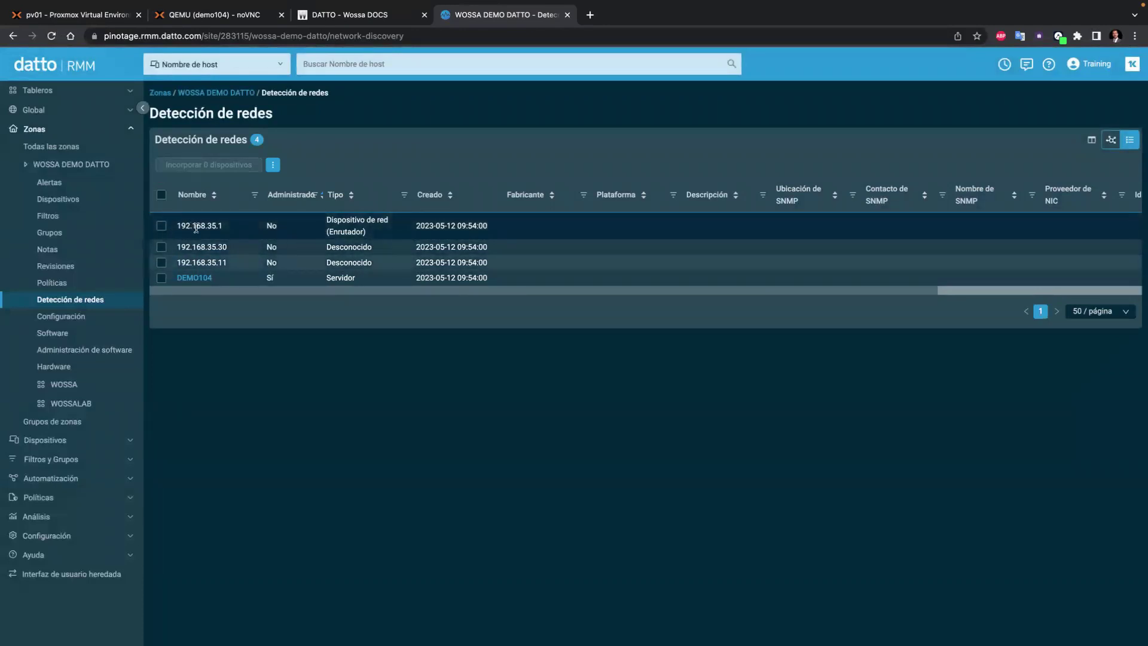
left_click(161, 263)
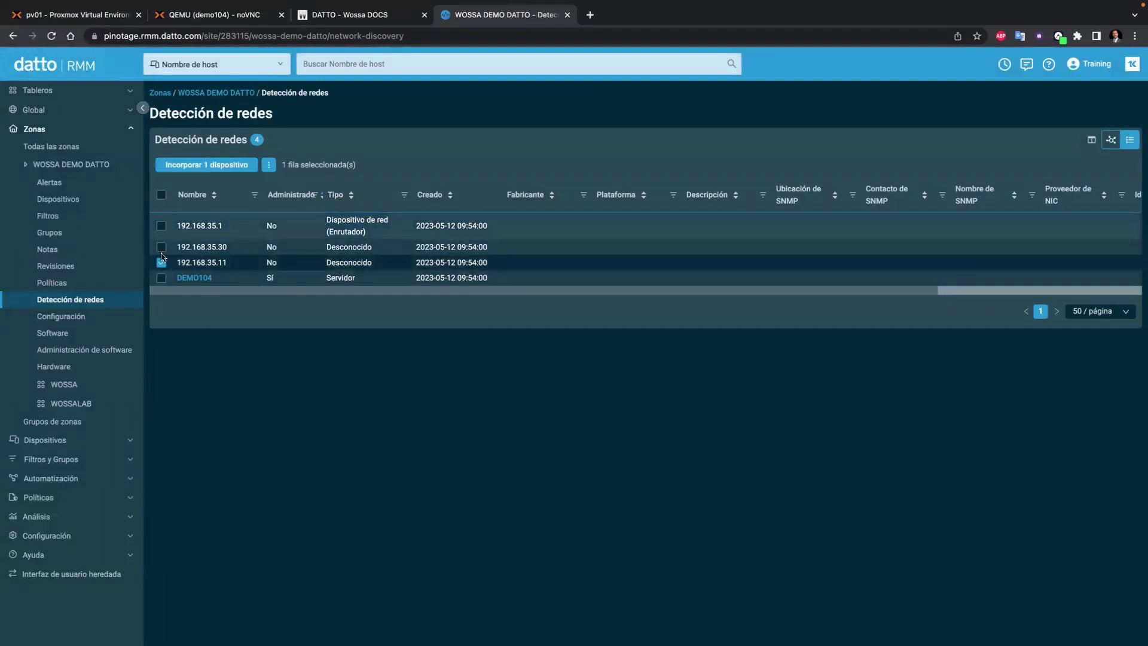
left_click(162, 247)
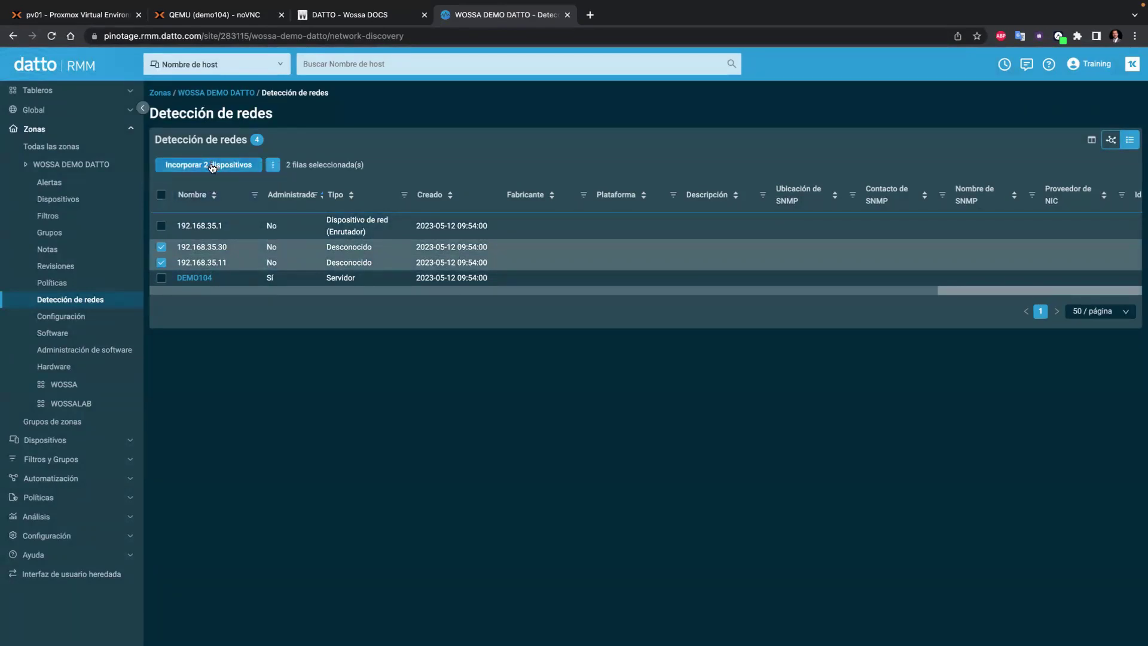
left_click(210, 169)
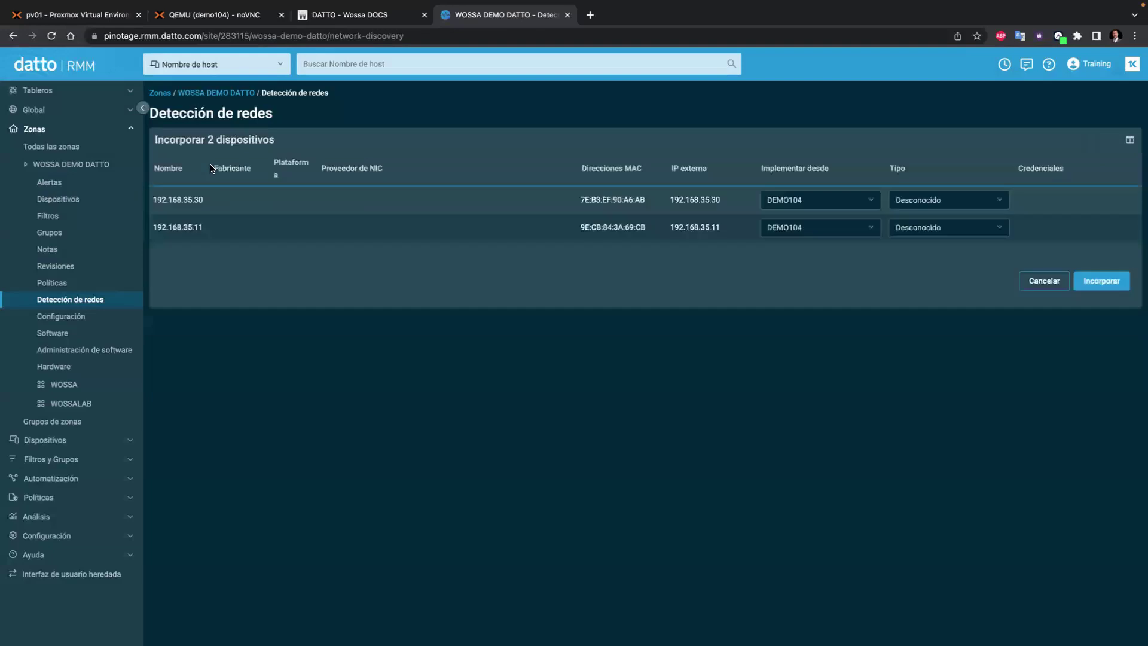
left_click(1049, 286)
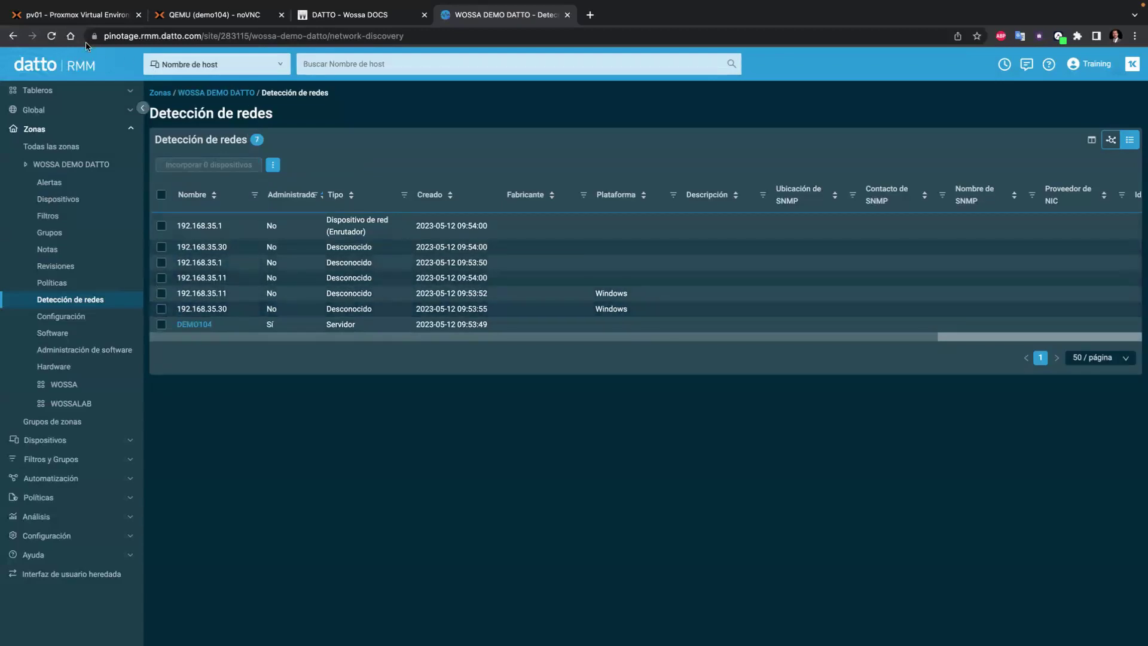
Step: Sign in to Windows on the demo101 VM console with its password
left_click(75, 16)
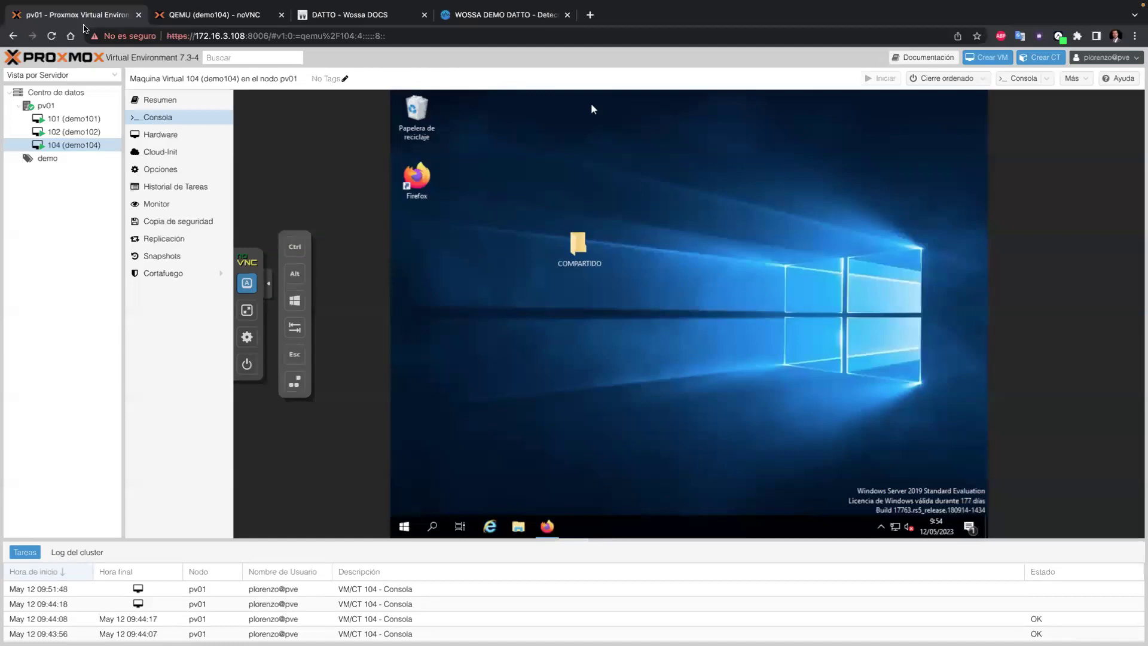
left_click(45, 119)
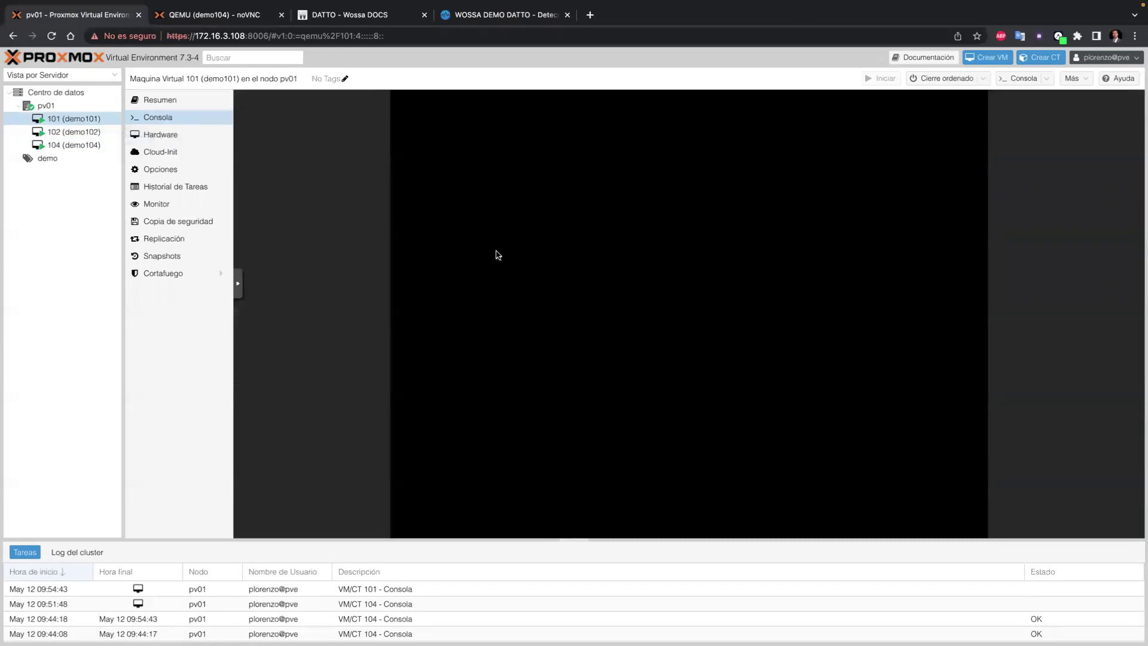
left_click(519, 307)
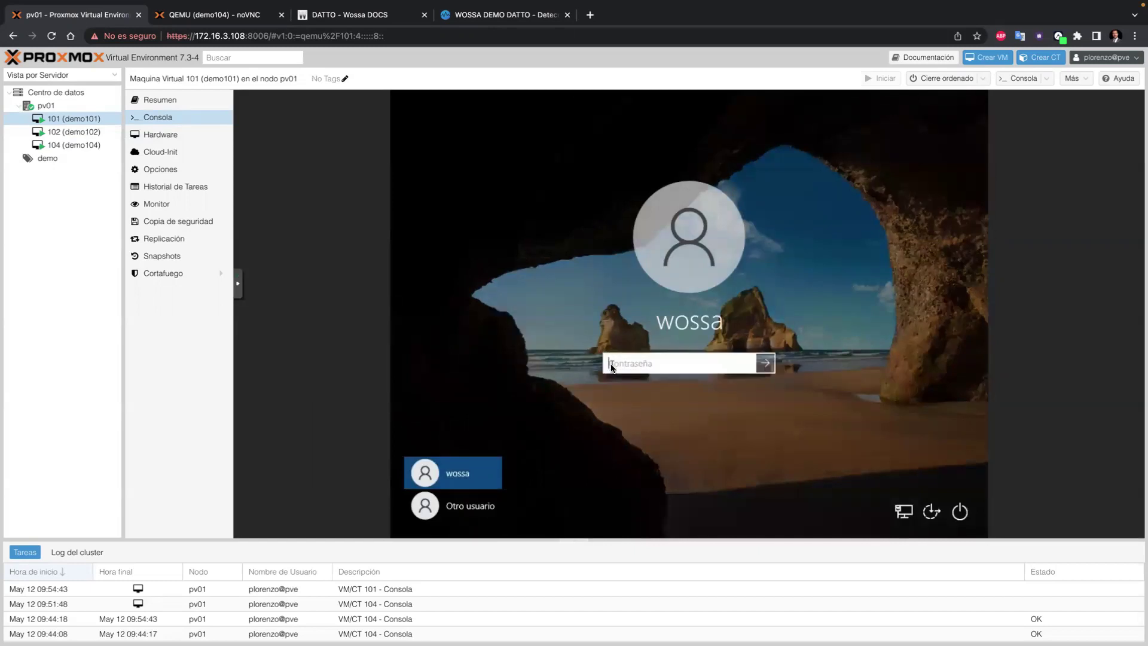
type("********")
key("Return")
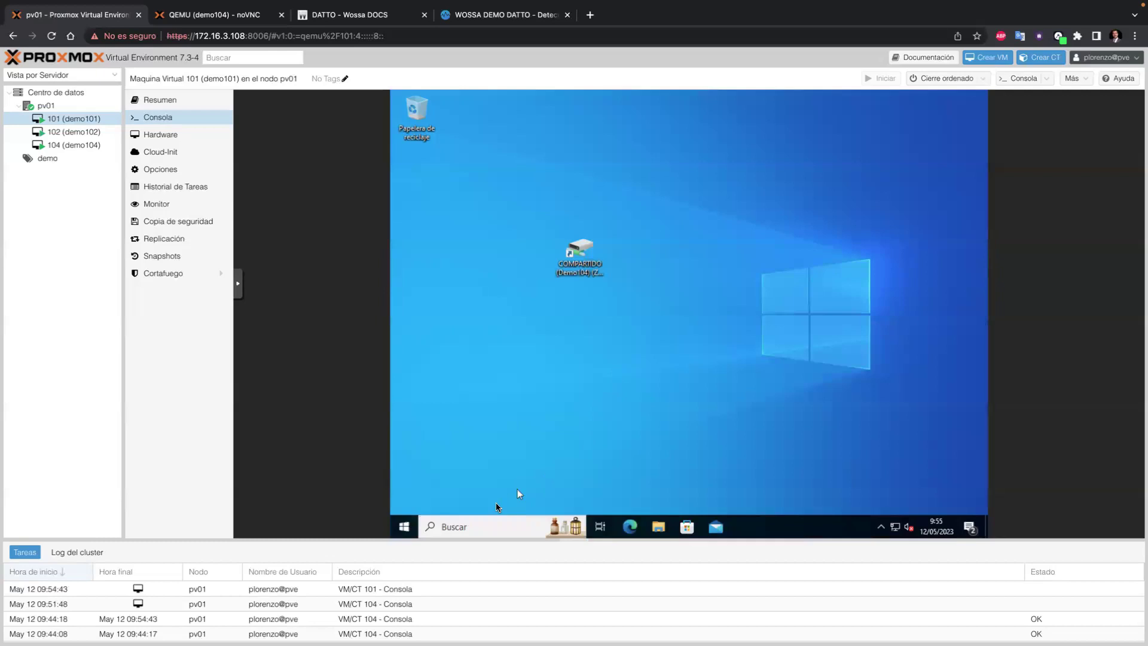
Step: Run ipconfig in Command Prompt to confirm demo101's address is 192.168.35.11
left_click(500, 522)
type("cmd")
key("Return")
type("ipconfig")
key("Return")
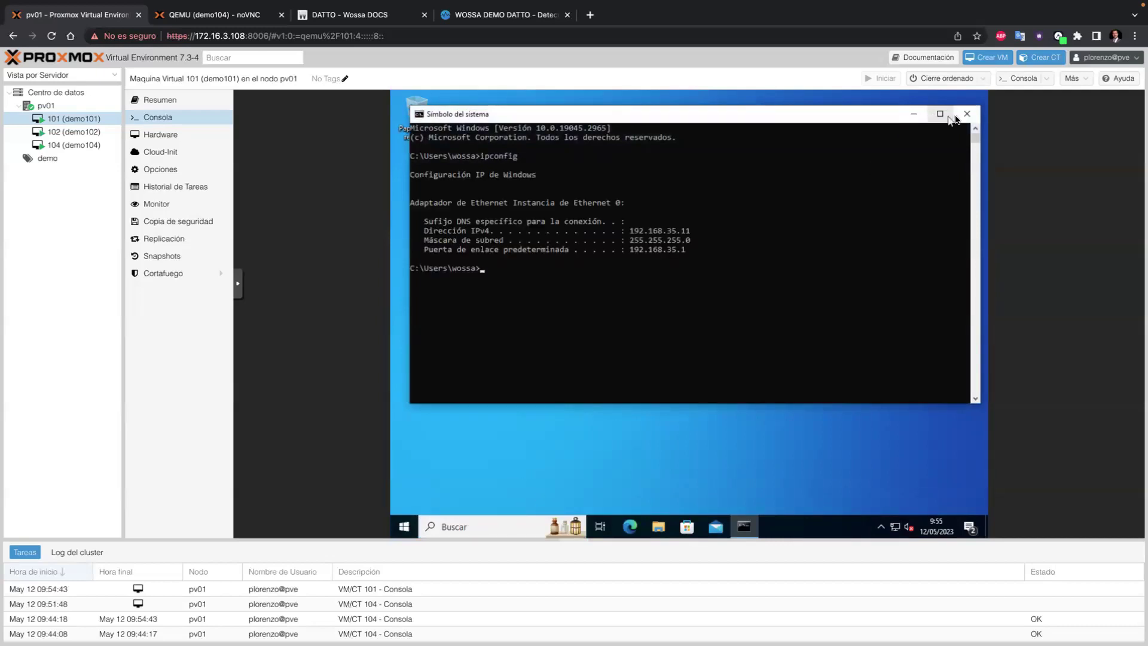
left_click(909, 111)
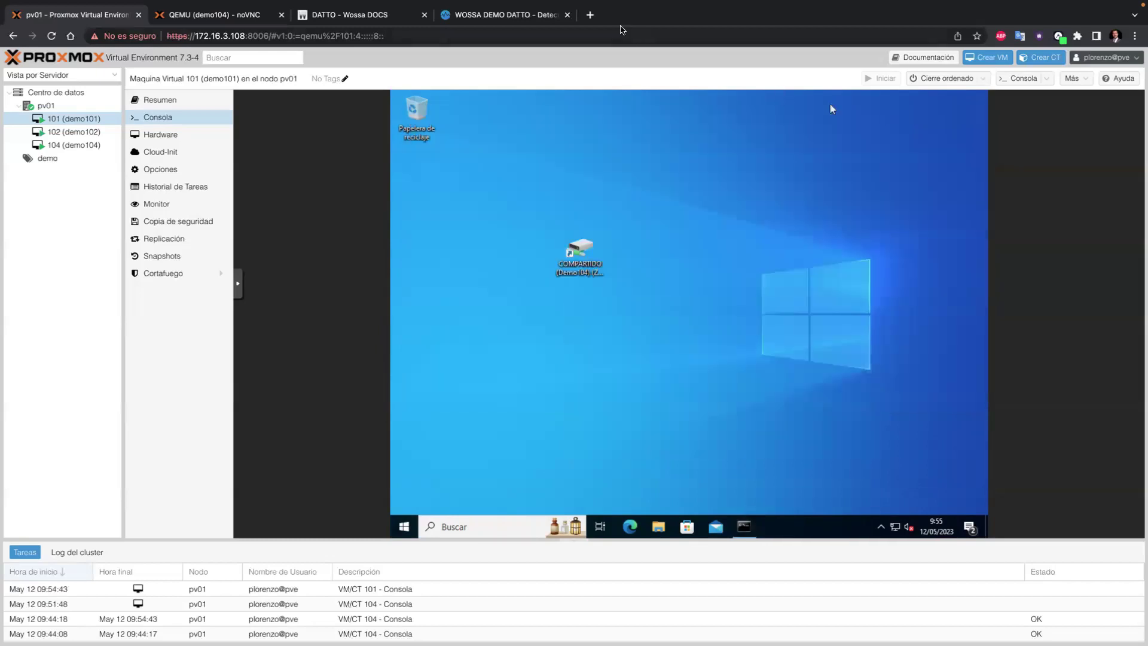
left_click(554, 19)
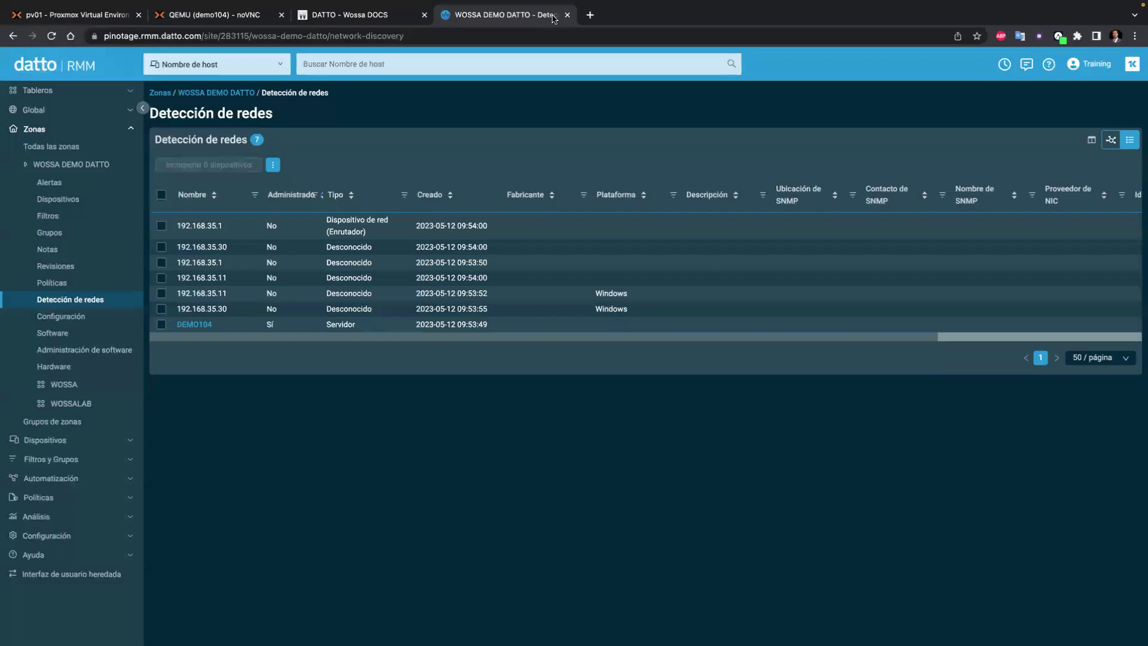
Step: Select the discovered device 192.168.35.11 and start onboarding it
left_click(160, 279)
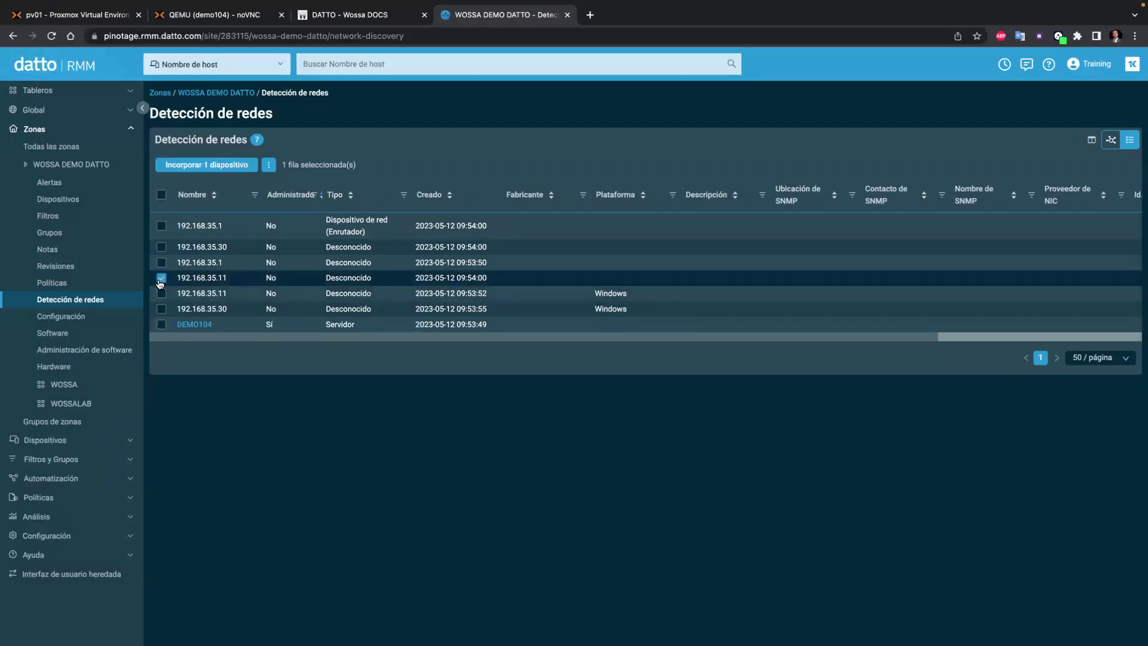
left_click(161, 278)
left_click(161, 293)
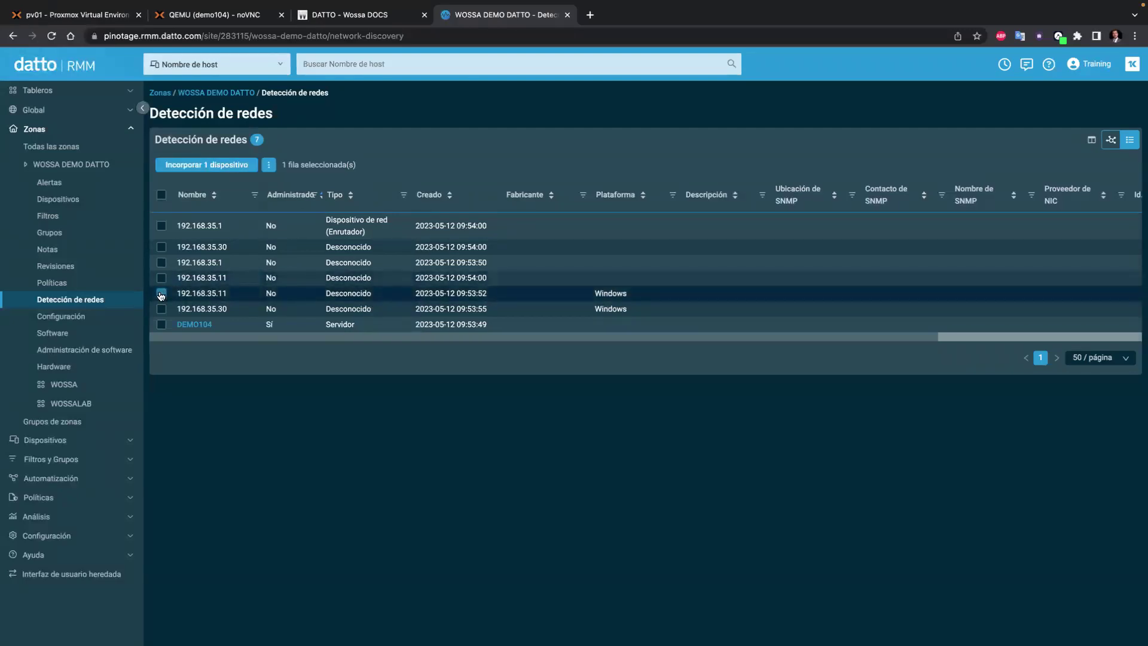
left_click(222, 167)
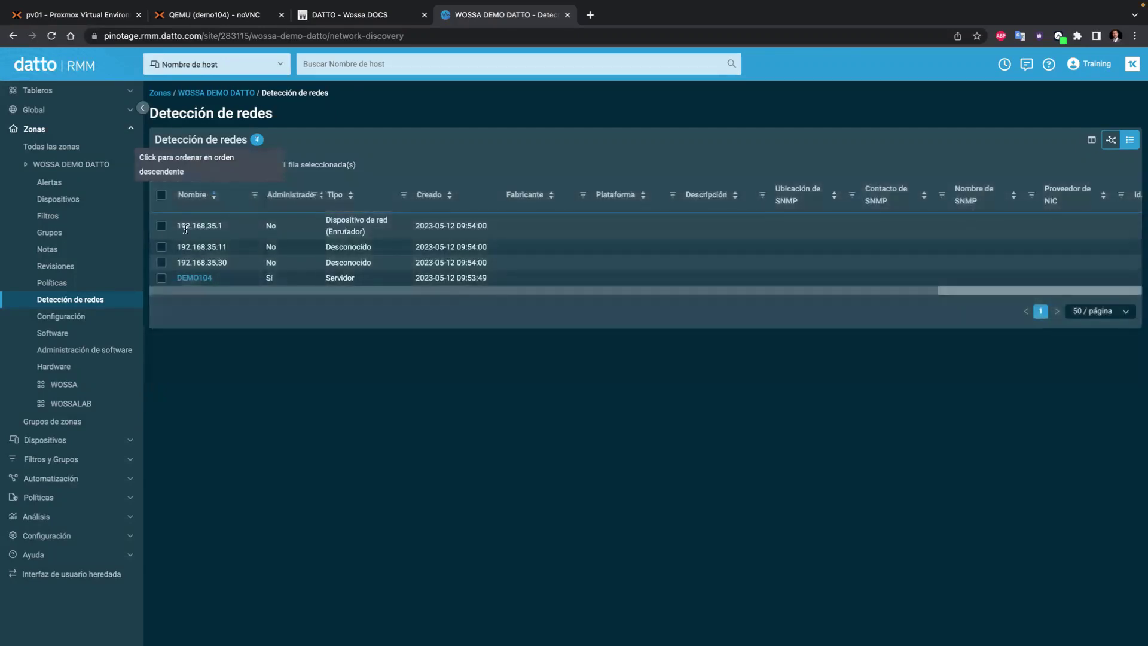
left_click(161, 247)
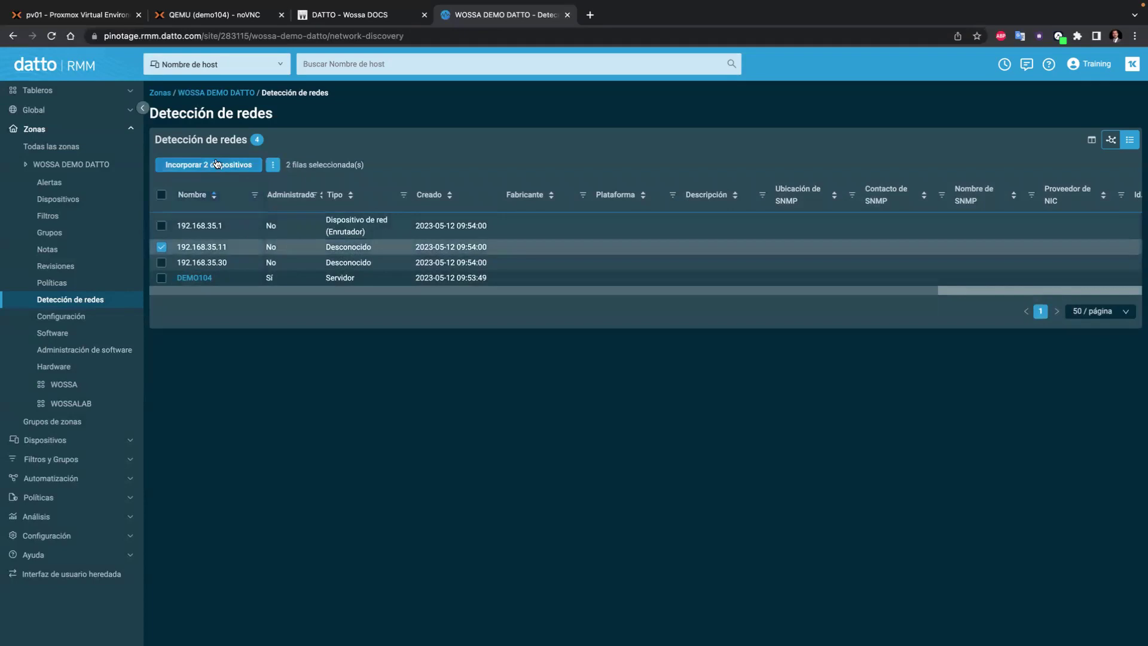
left_click(216, 164)
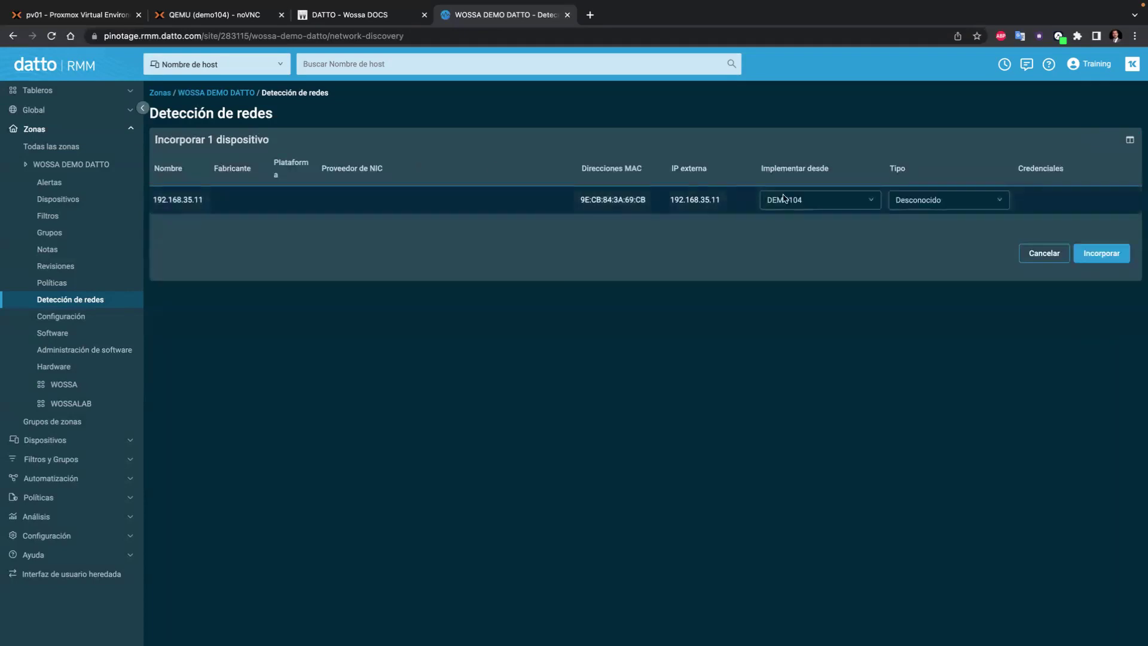
Step: Onboard it as Escritorio, OS Windows, with WOSSA DEMO [Windows] credentials, and confirm
left_click(912, 204)
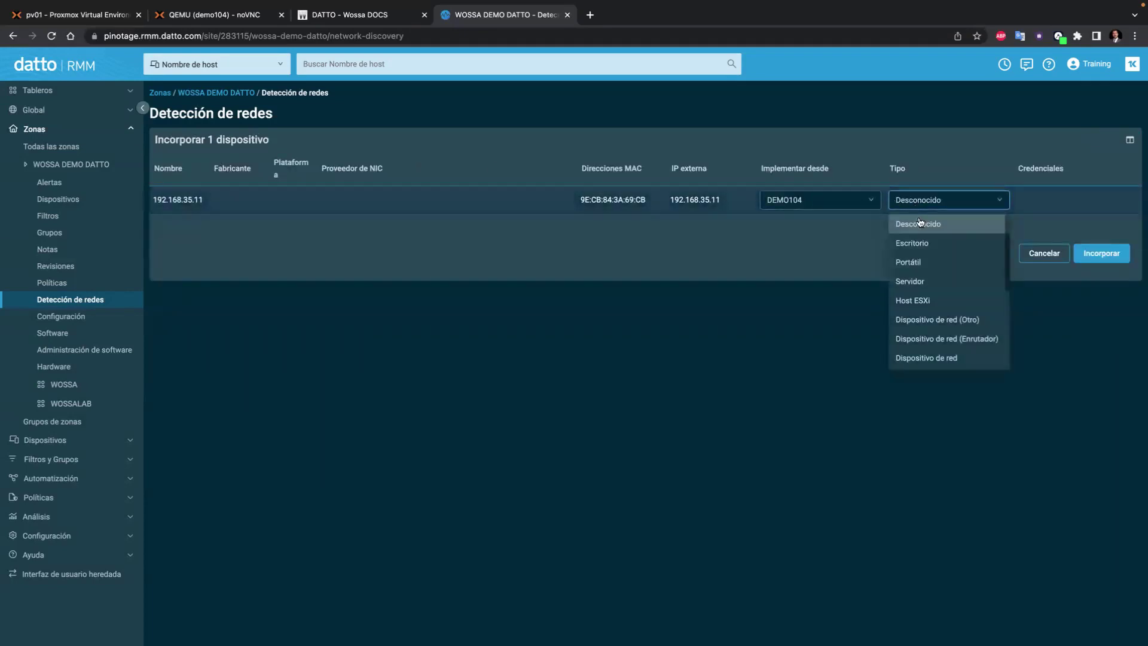
left_click(937, 246)
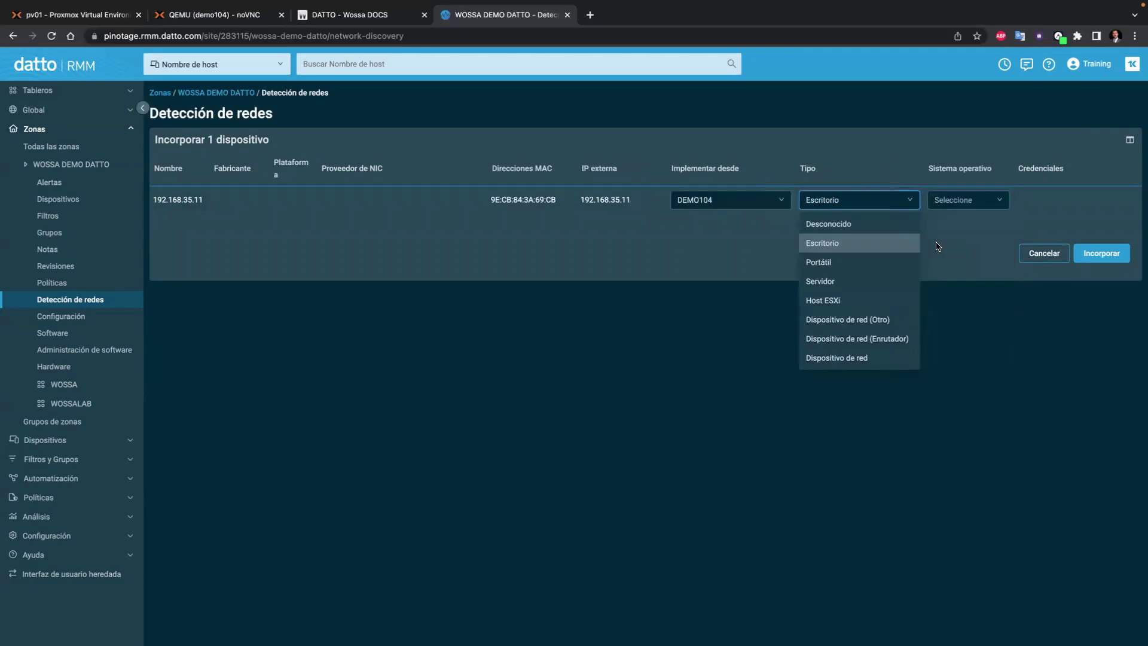
left_click(947, 204)
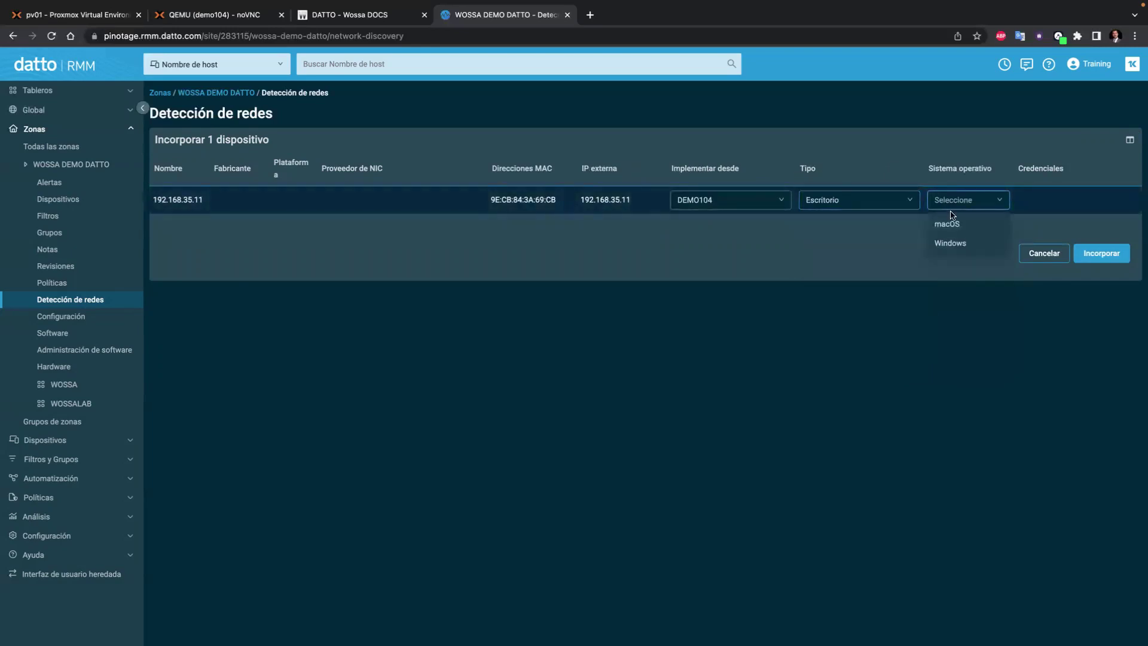
left_click(955, 244)
left_click(1056, 201)
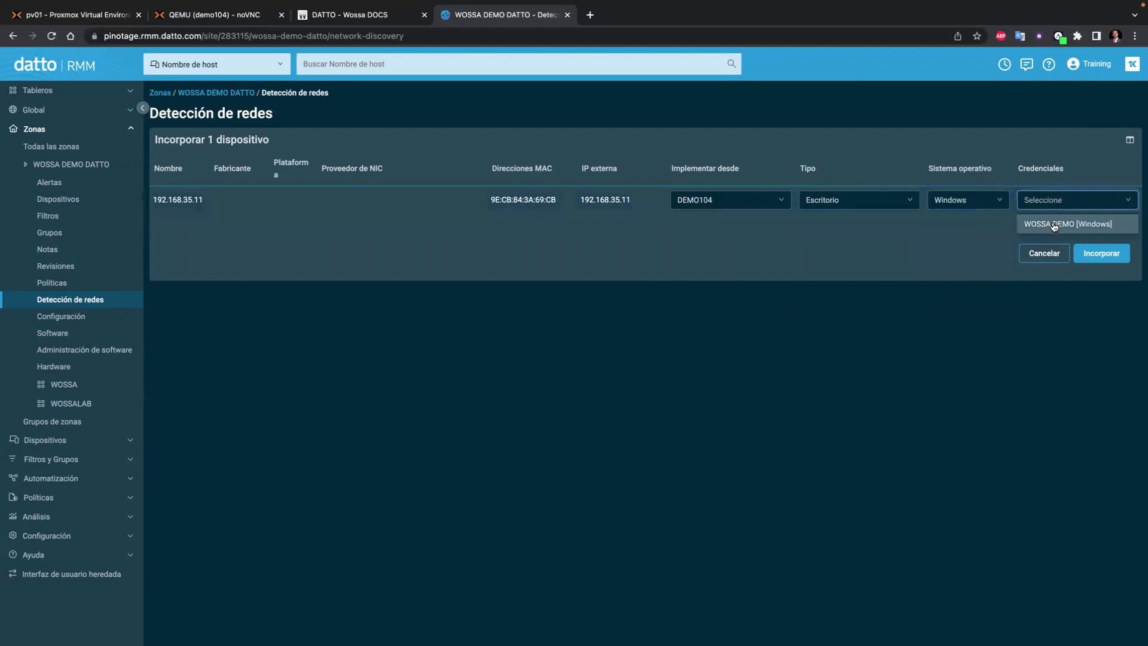
left_click(1054, 225)
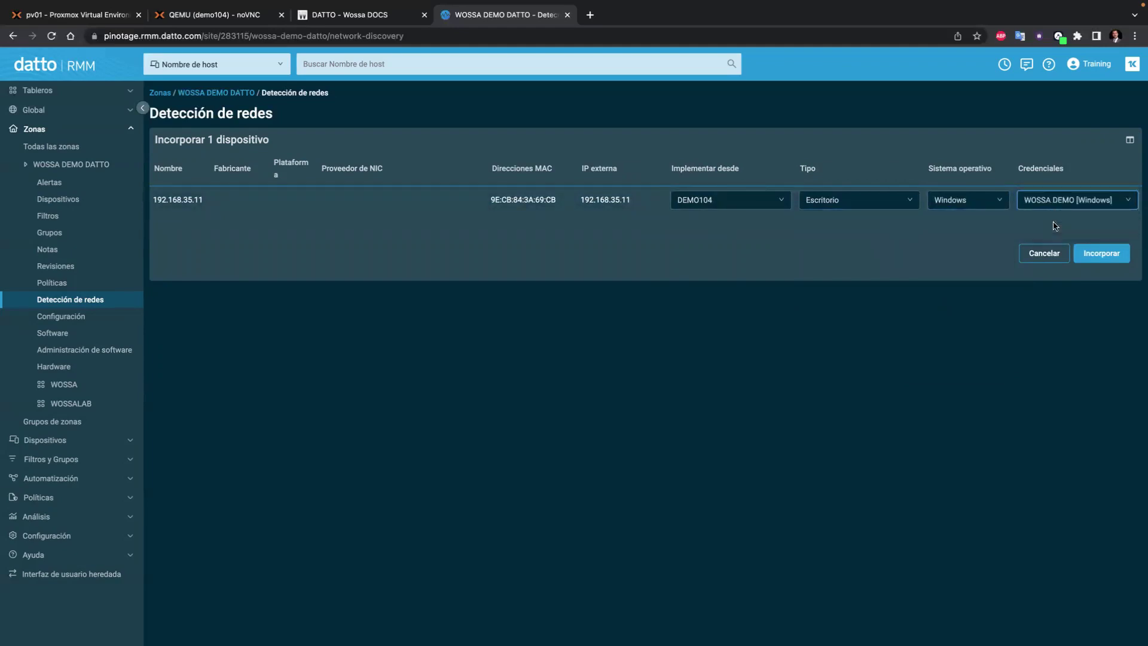
left_click(1091, 262)
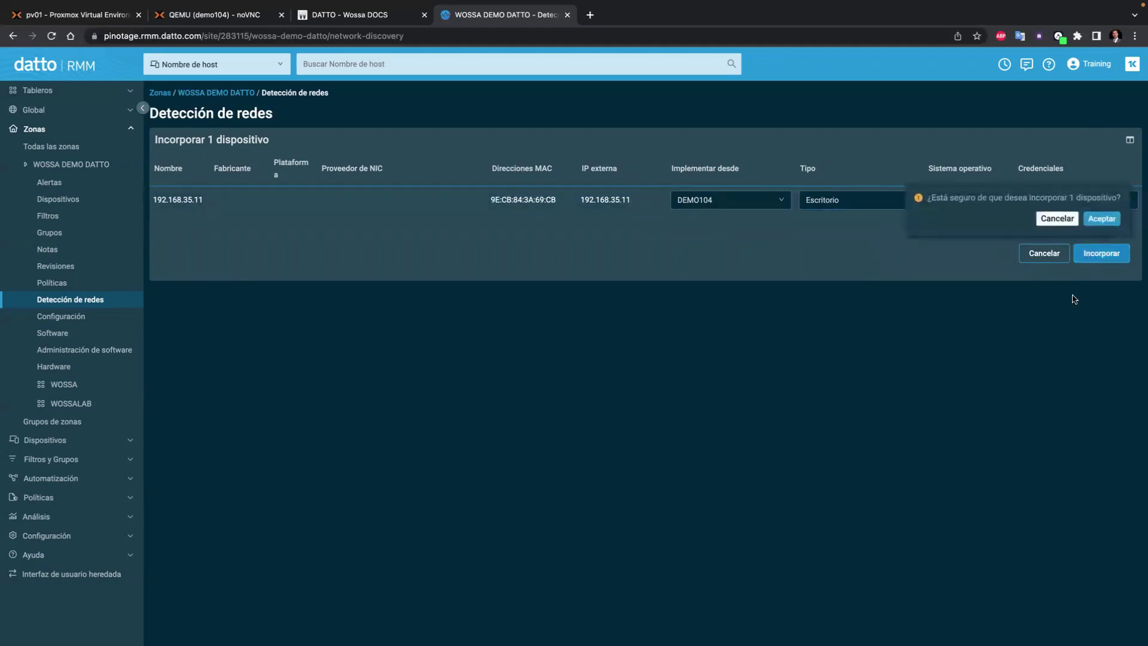
left_click(1100, 219)
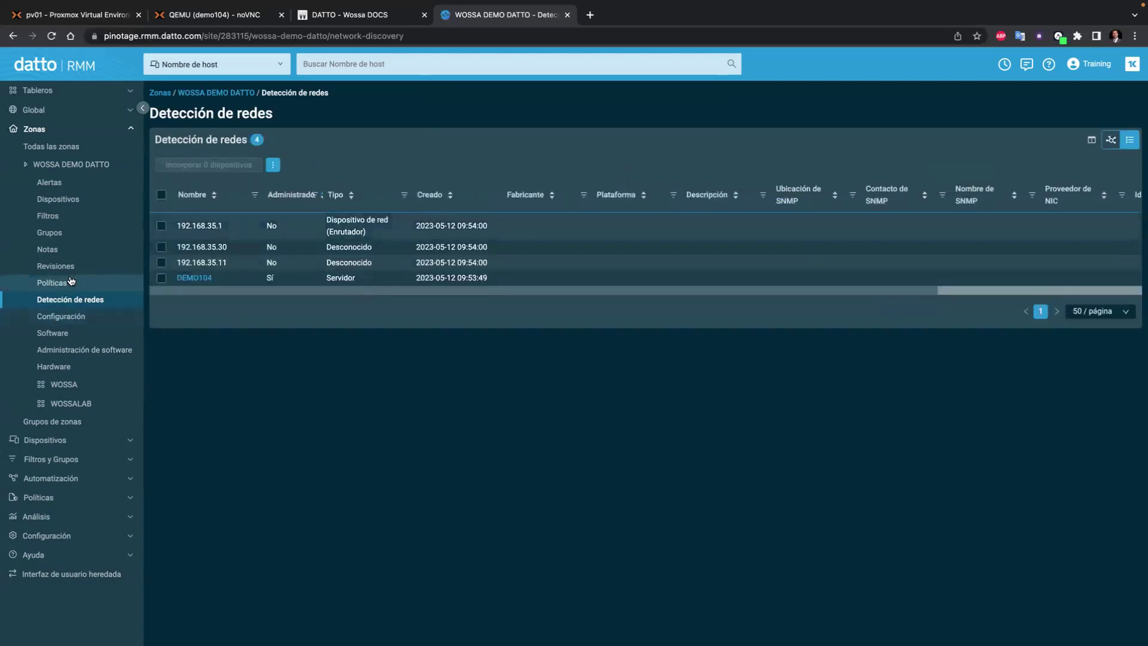
Step: Onboard router 192.168.35.1 with the SNMP v1 public community credential, keeping its device type
left_click(162, 228)
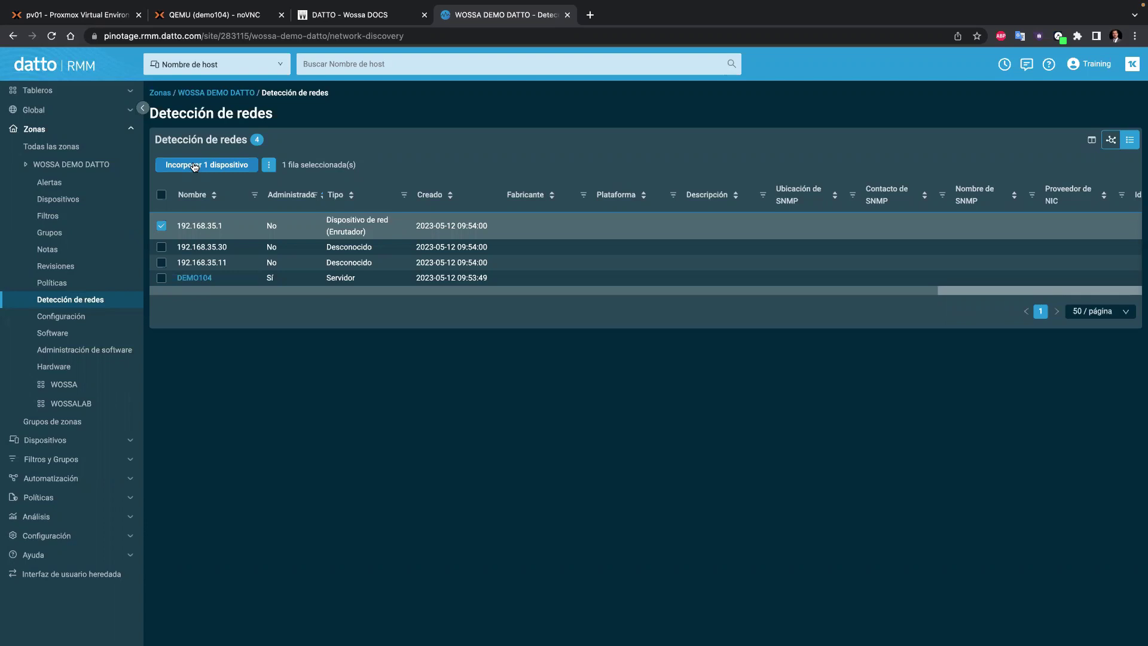
left_click(194, 166)
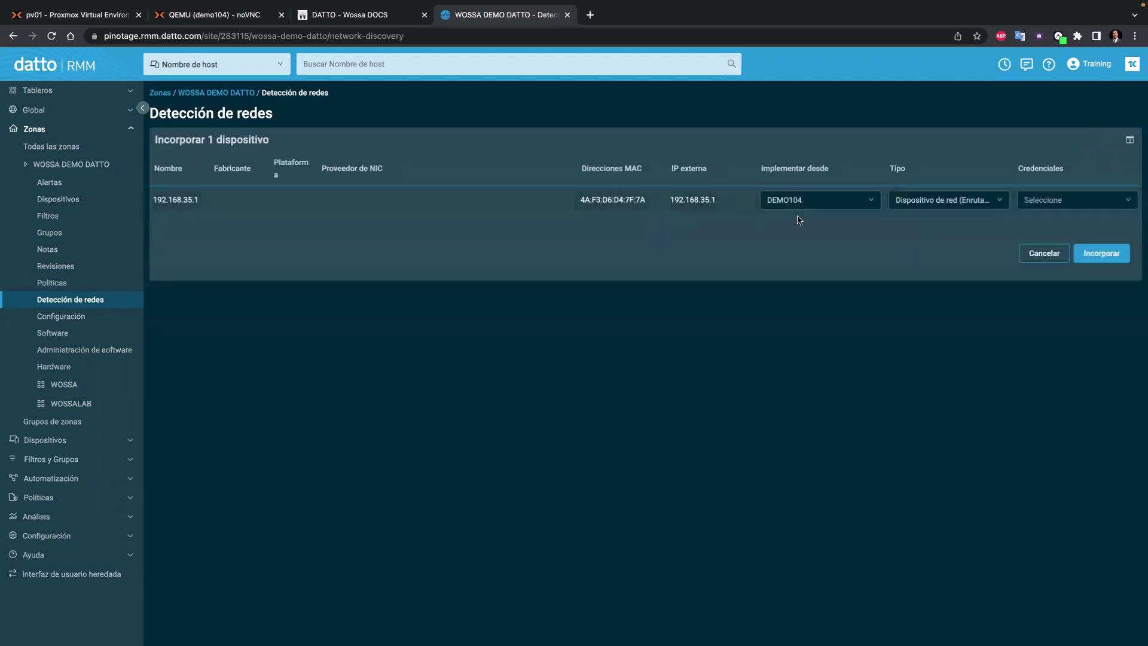
left_click(945, 206)
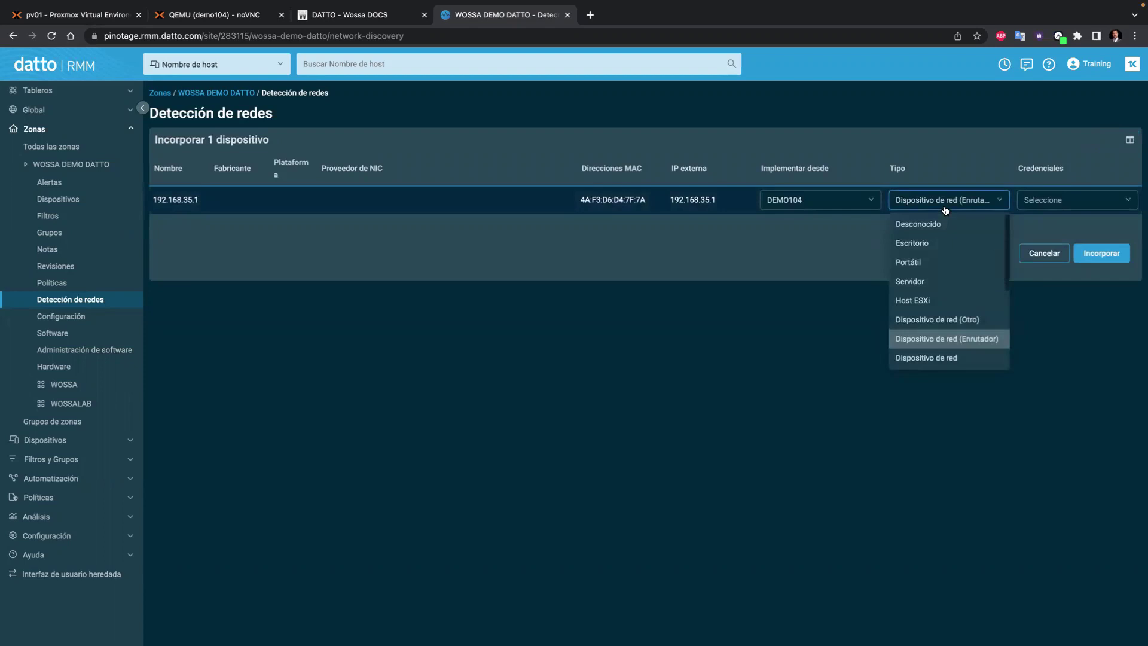
left_click(945, 206)
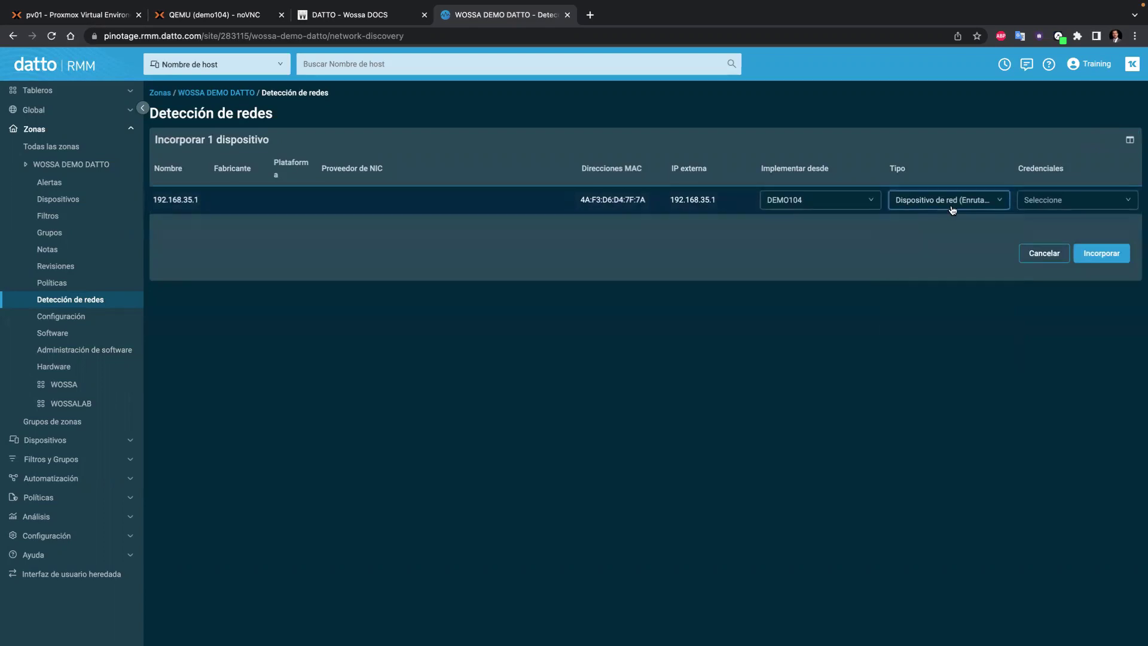
left_click(1040, 207)
left_click(1041, 225)
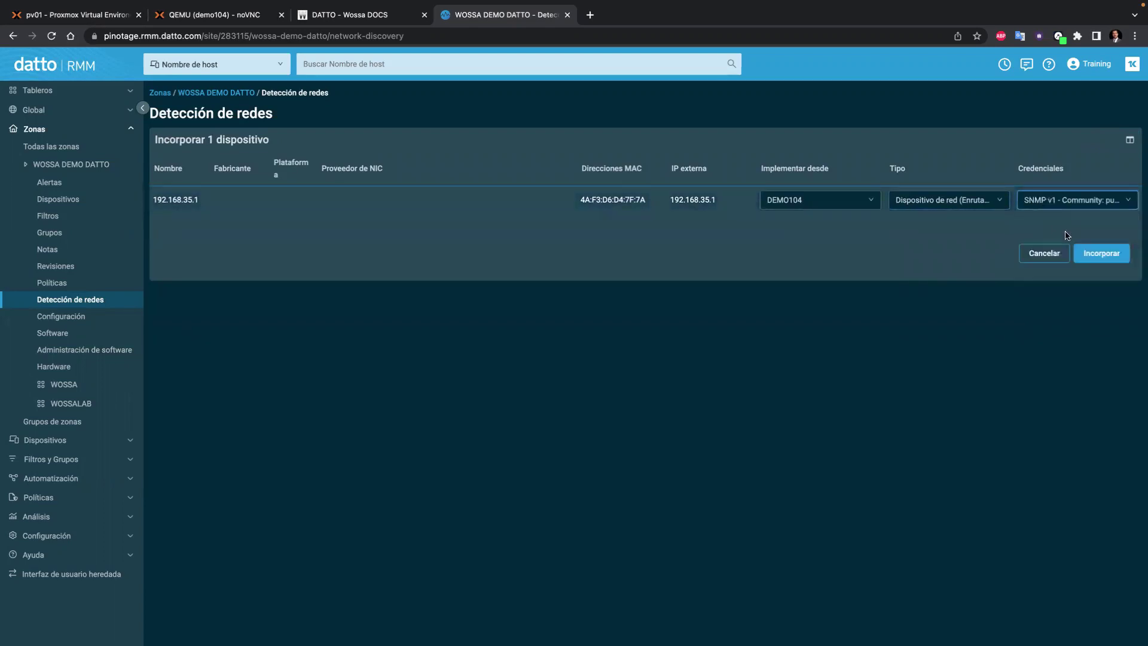
left_click(1093, 254)
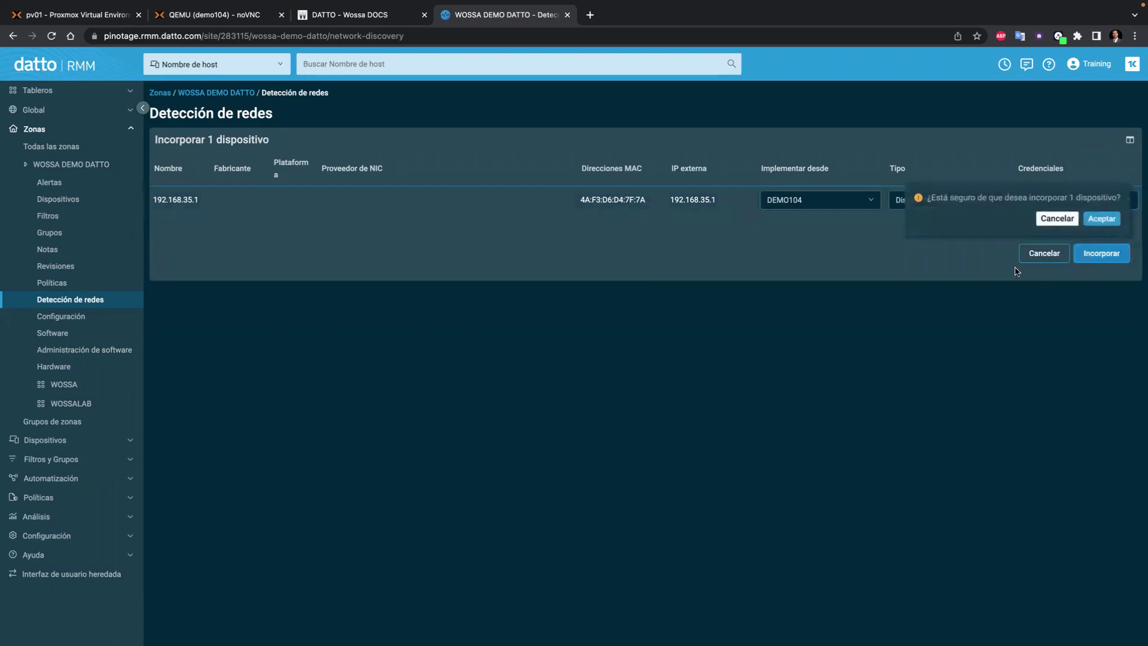
left_click(1109, 220)
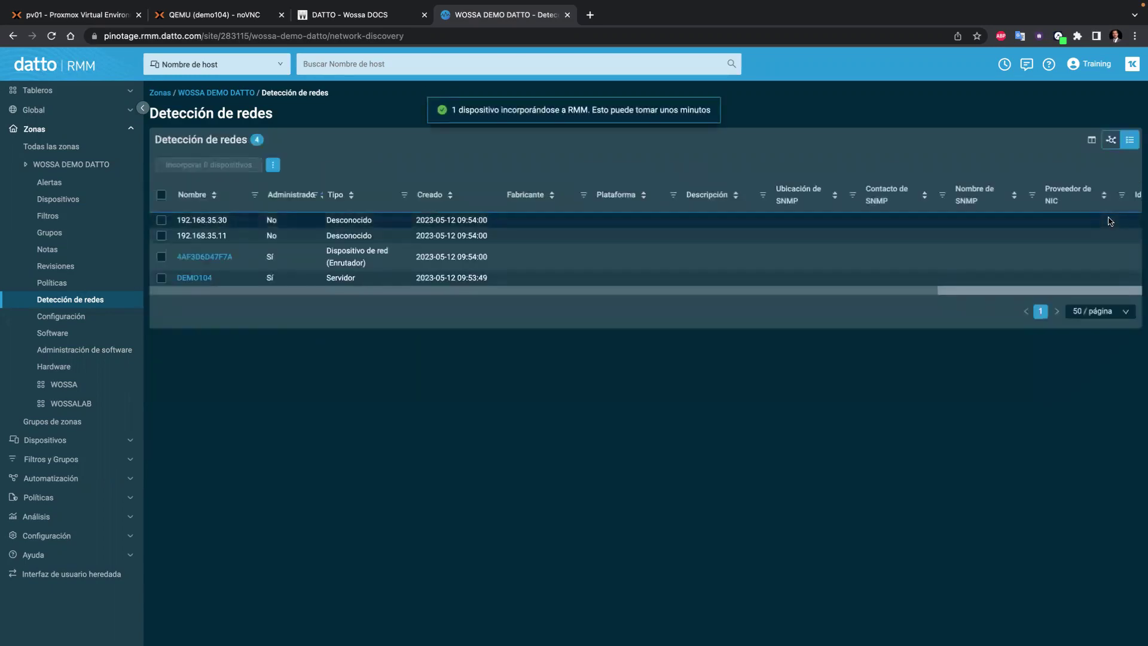
left_click(58, 200)
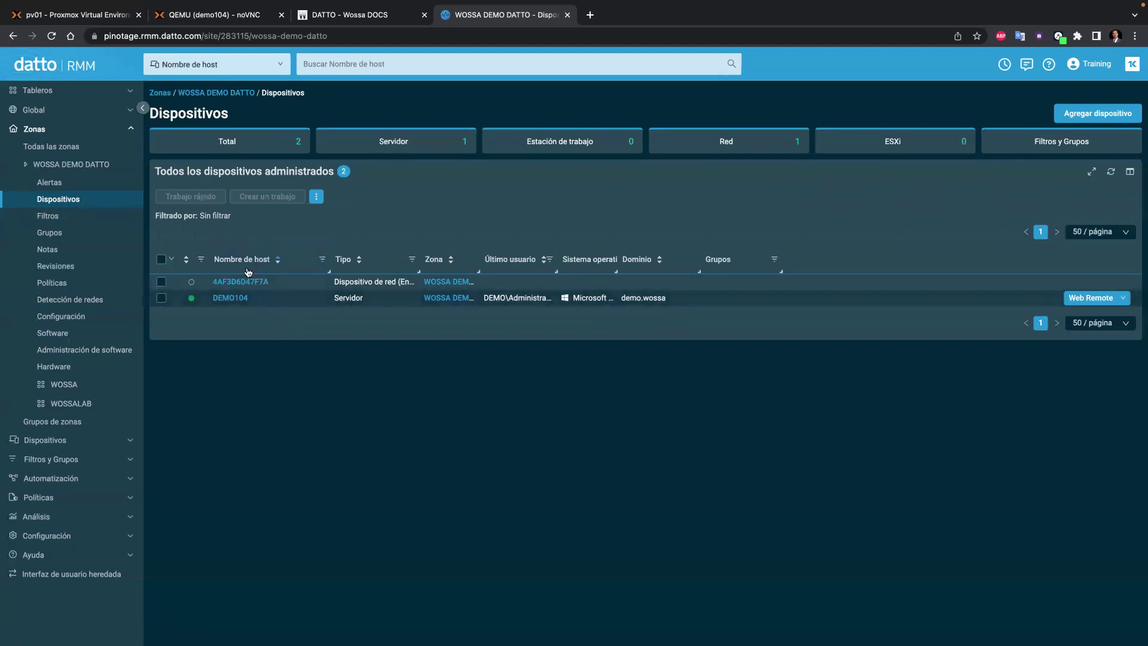
Step: Open DEMO104's device page and show all its user-defined fields, including the Windows Key
left_click(232, 299)
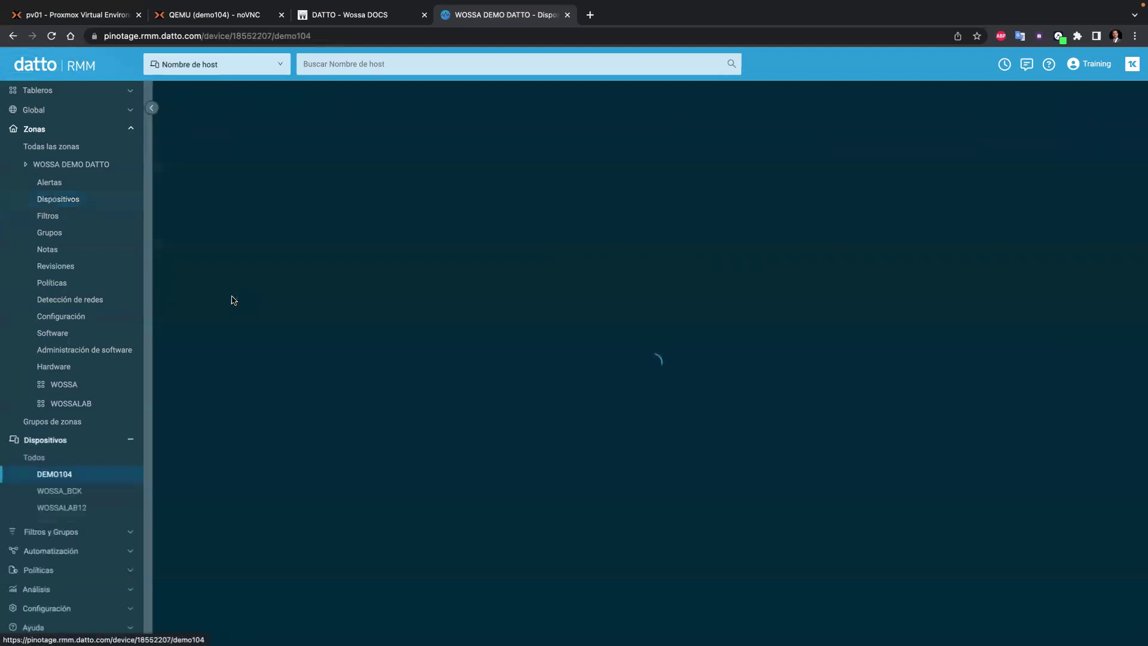
scroll(475, 388, "down", 15)
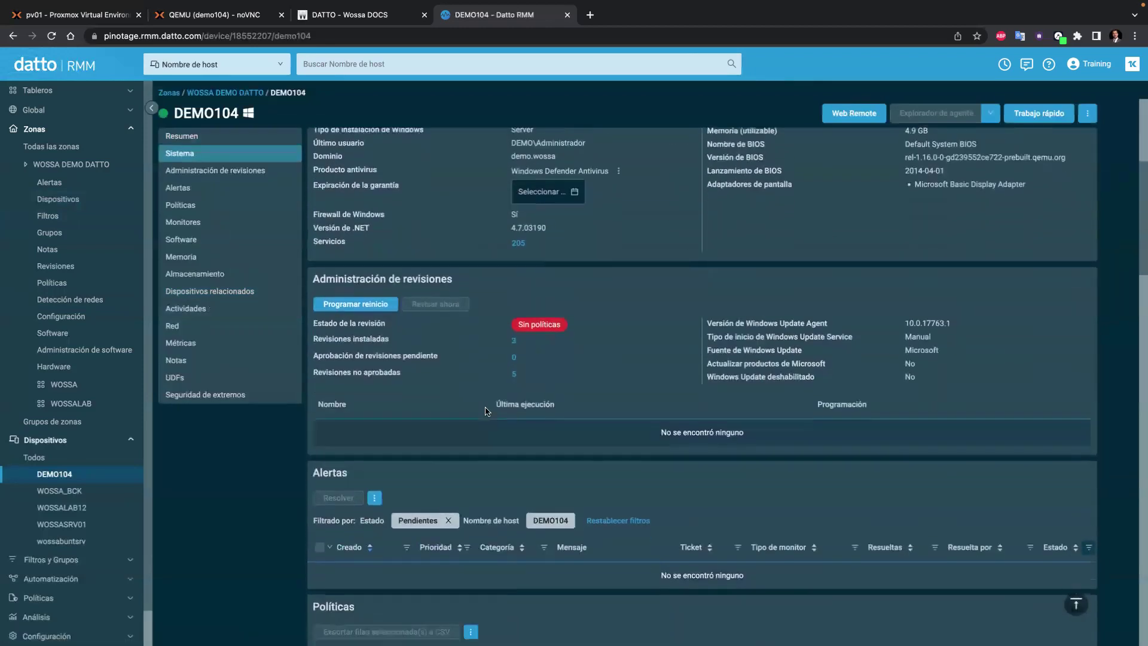
scroll(487, 411, "down", 3)
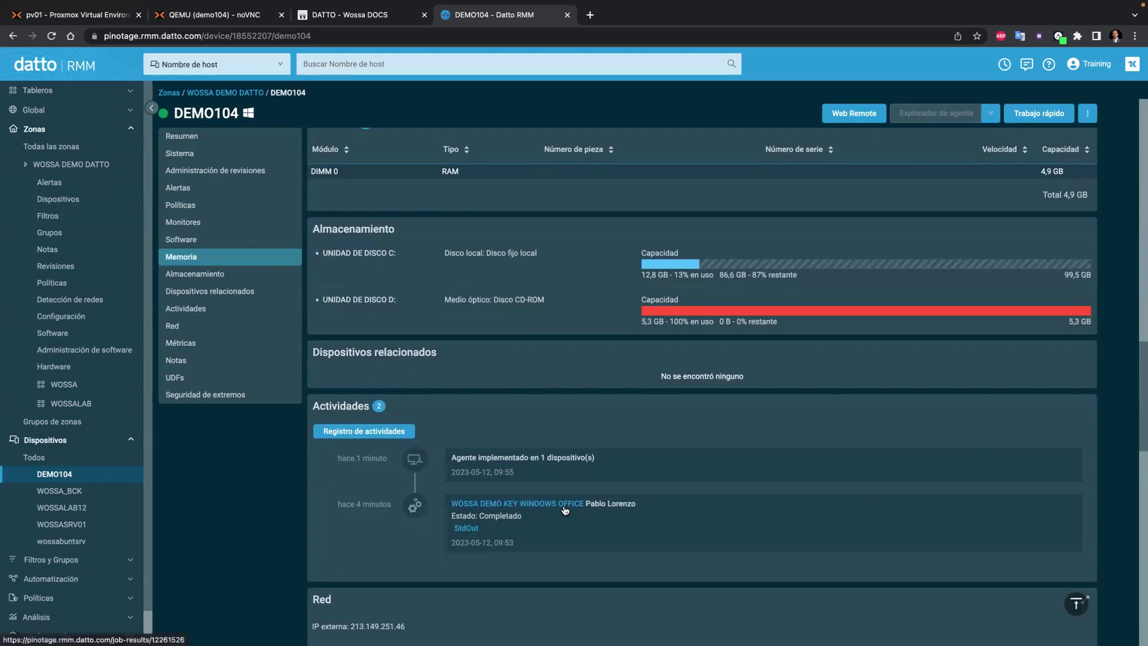
scroll(564, 509, "down", 4)
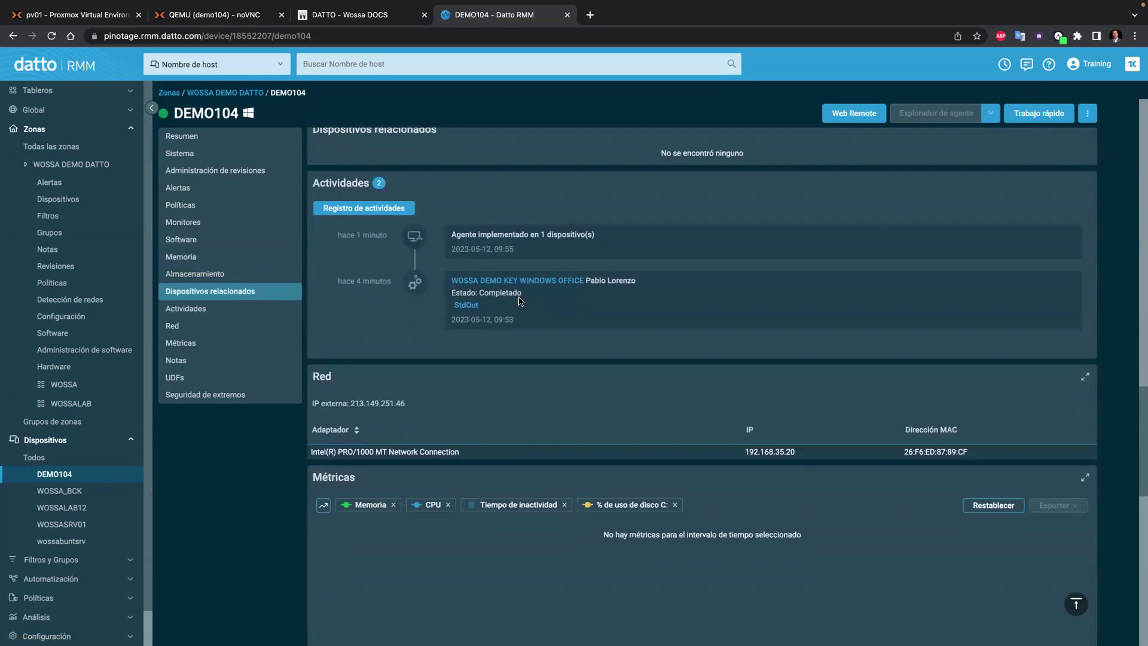
left_click(242, 382)
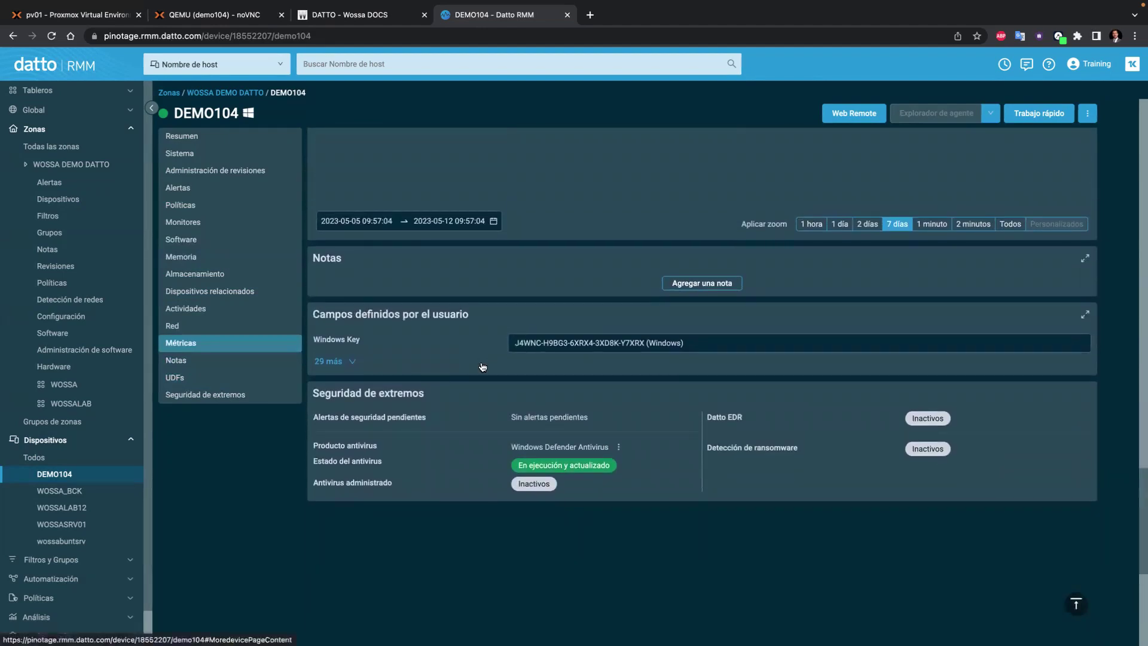
left_click(334, 367)
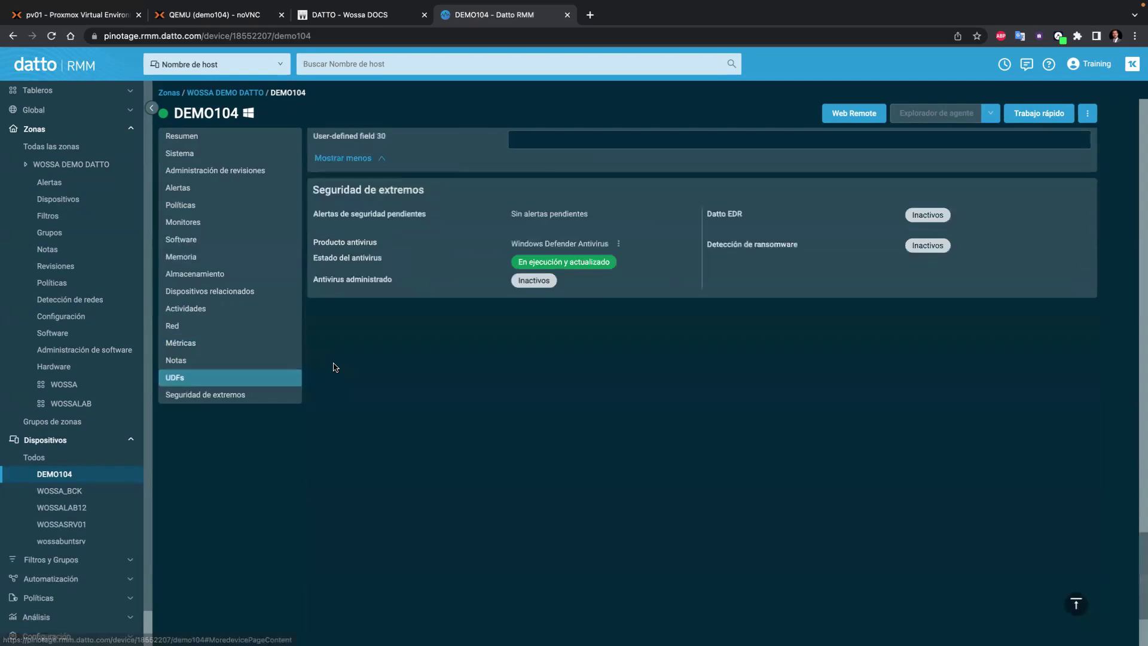
scroll(569, 325, "up", 4)
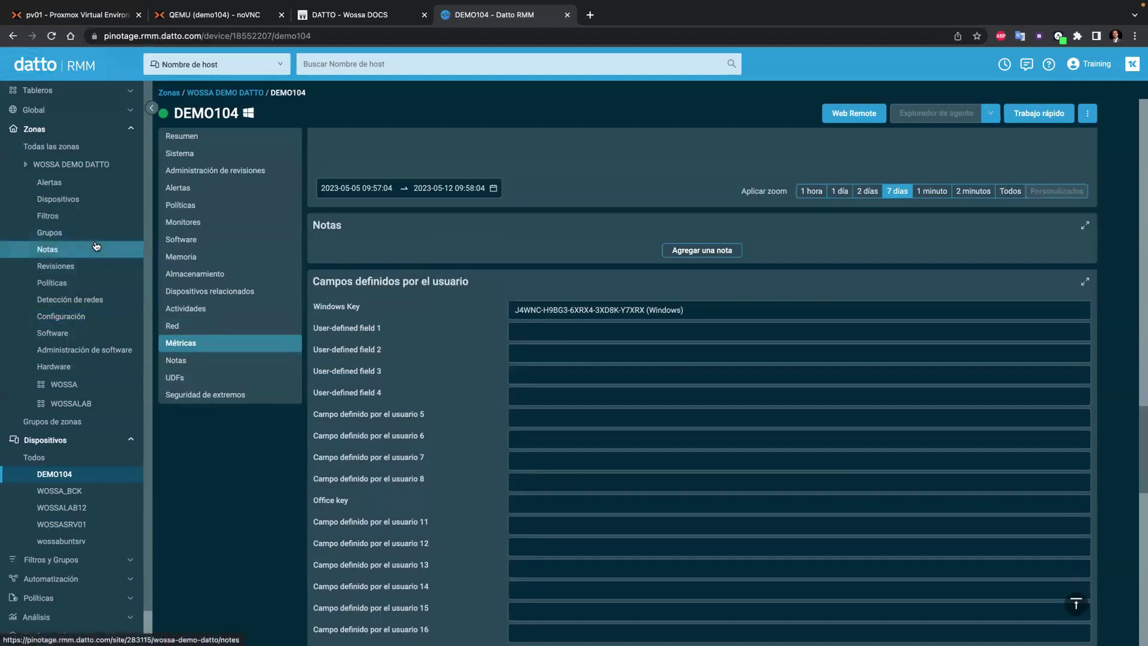
Step: Return to the WOSSA DEMO DATTO zone and list all 12 policies under Automatización > Políticas
left_click(229, 96)
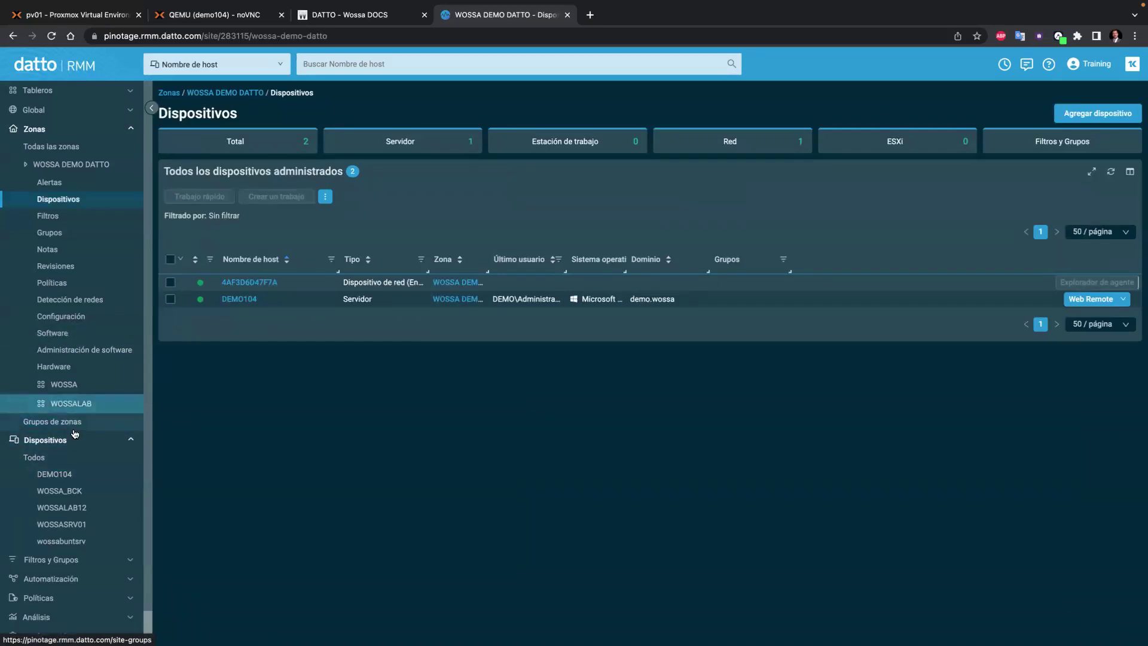
scroll(78, 439, "down", 1)
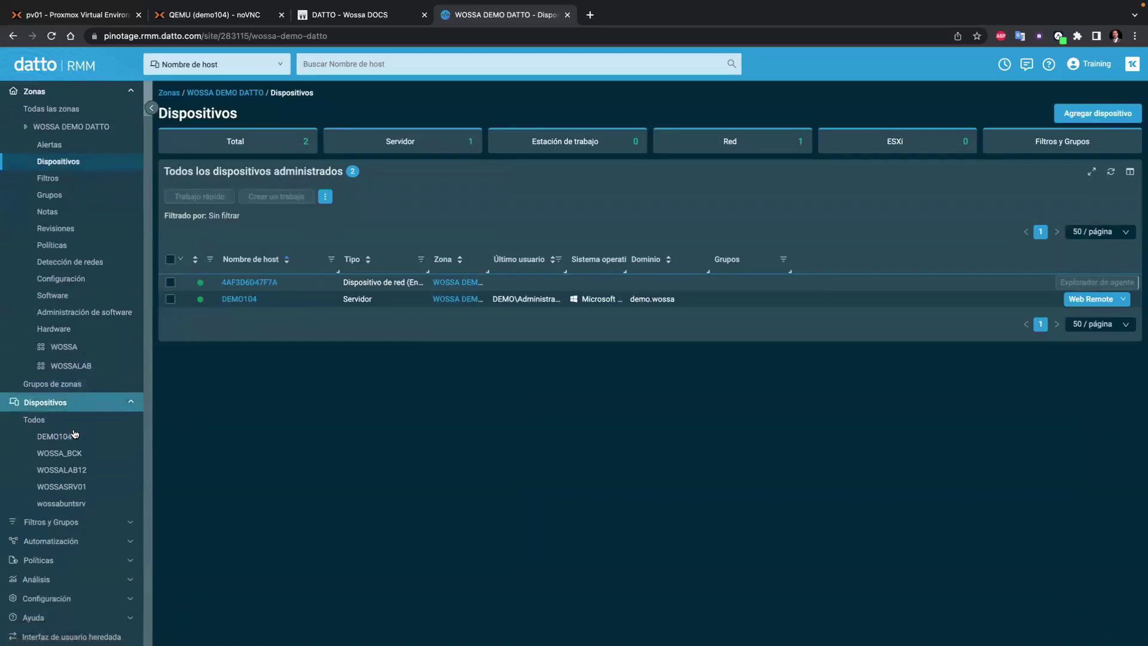
left_click(69, 541)
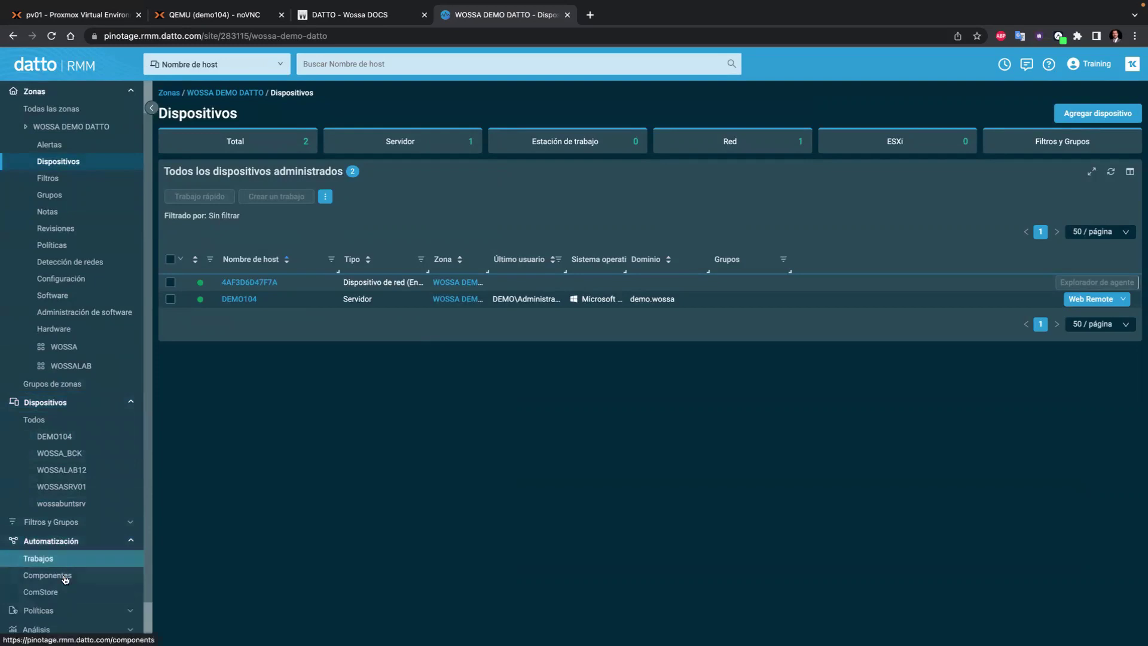
left_click(64, 609)
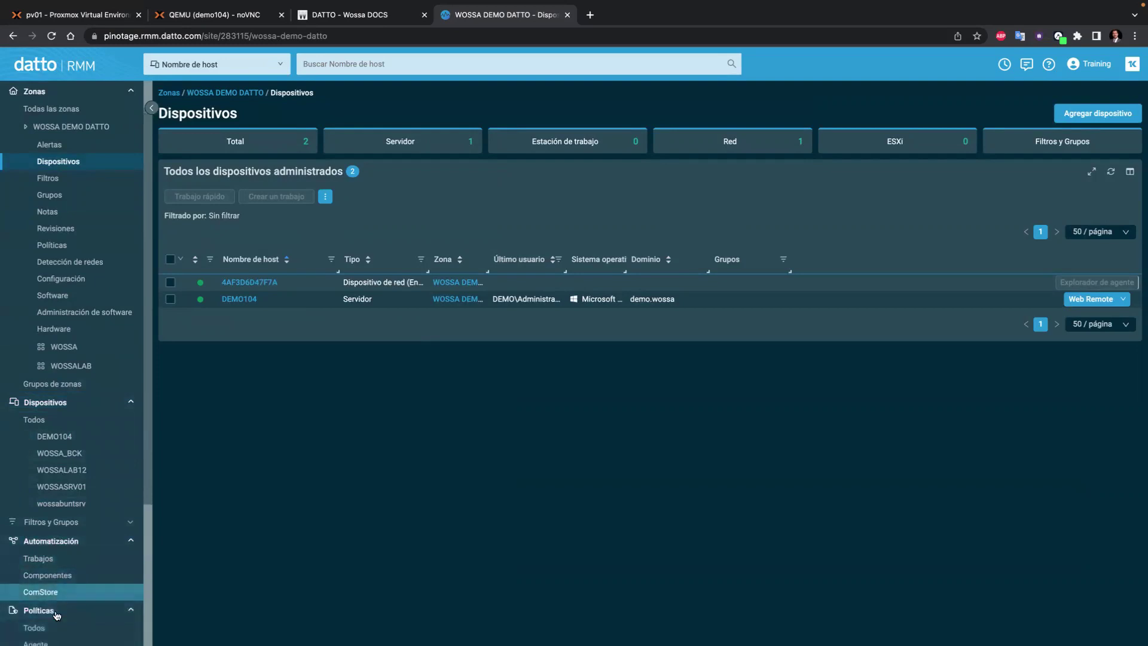
left_click(56, 627)
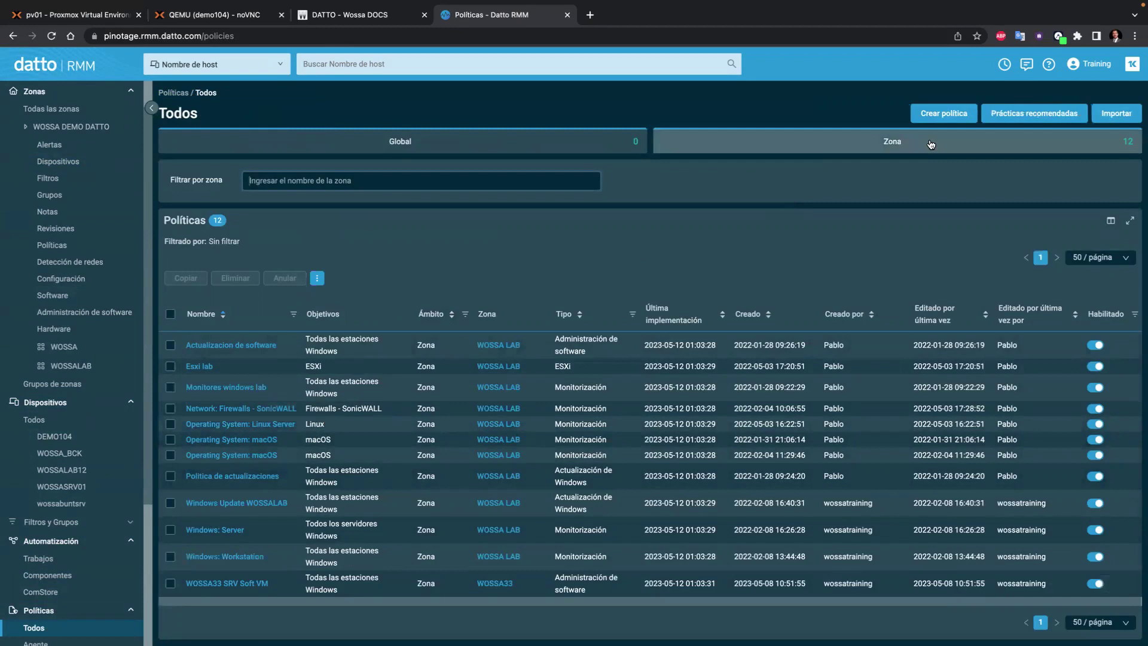
Step: Search the best-practice templates for 'wind' and create a policy from Windows: Server
left_click(1009, 119)
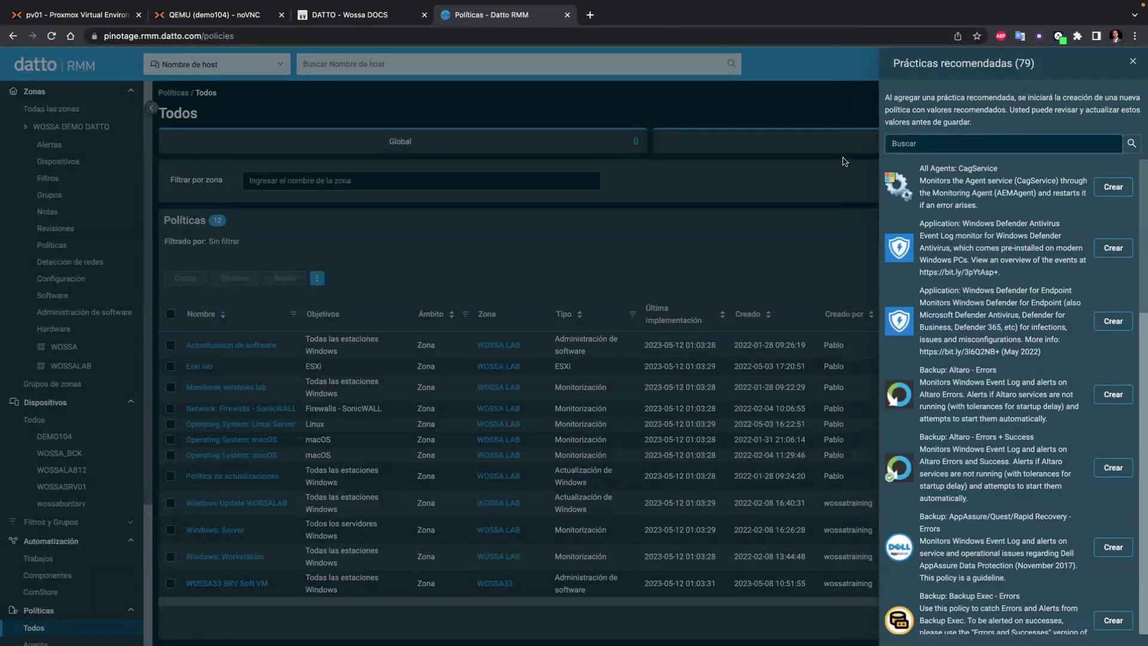
type("windows")
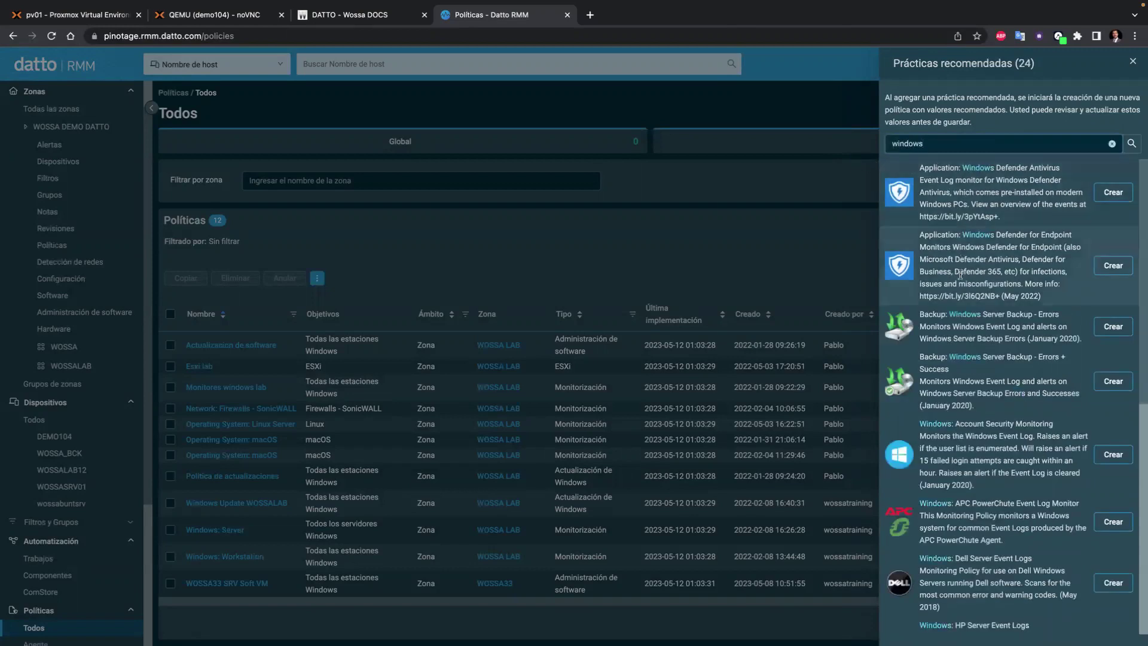
scroll(967, 434, "down", 6)
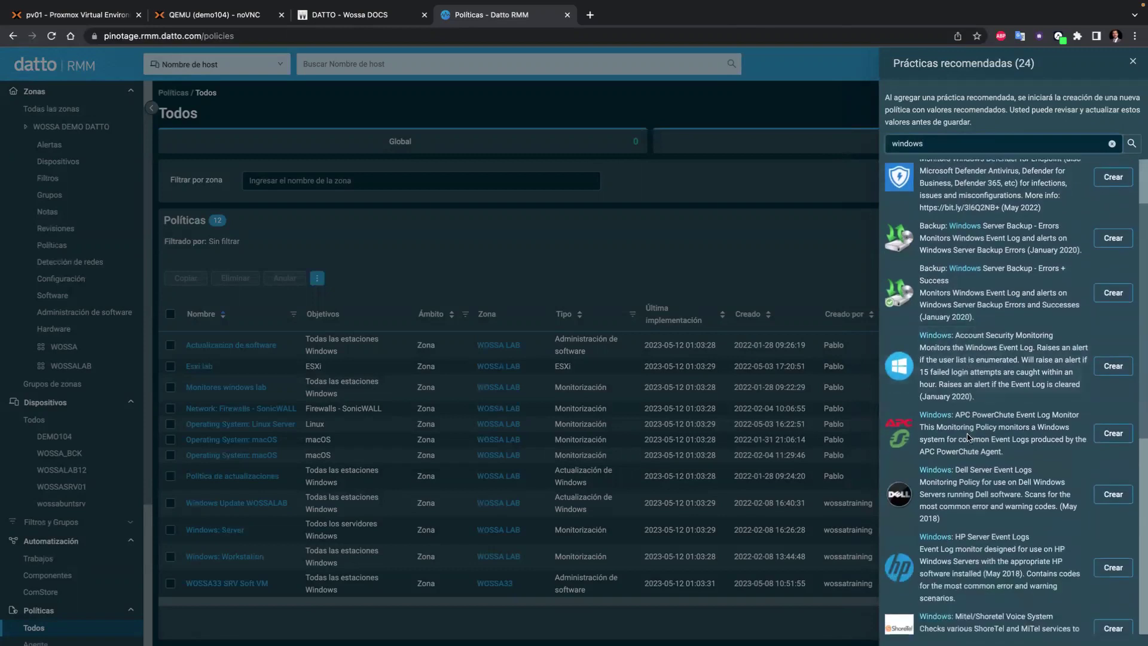
scroll(961, 421, "down", 4)
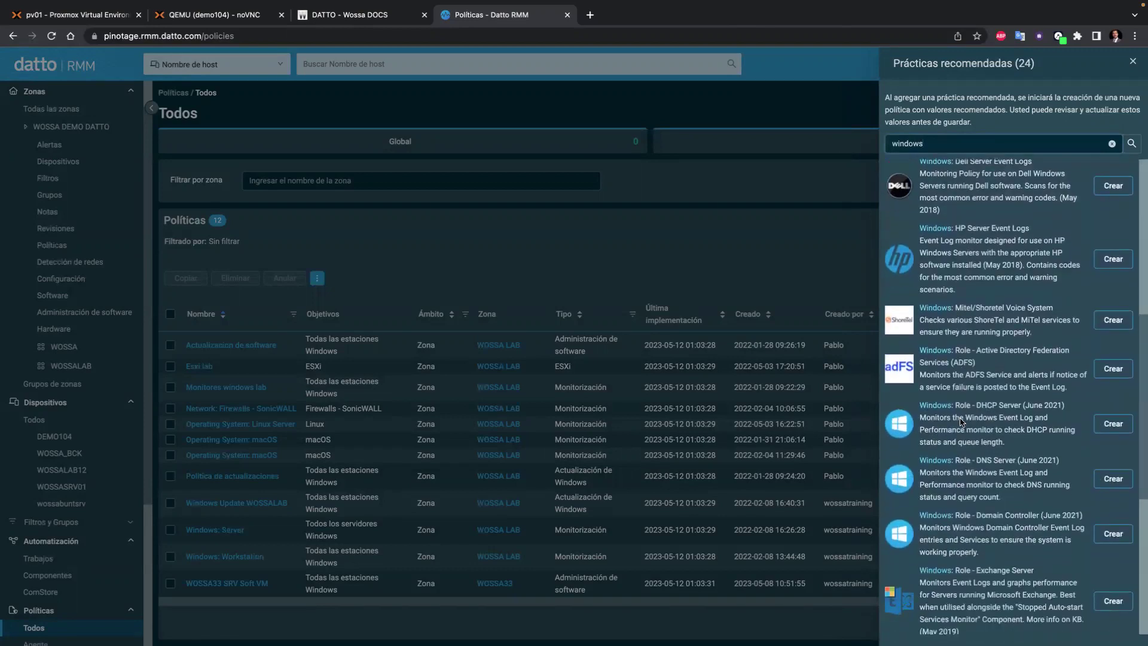
scroll(960, 422, "down", 4)
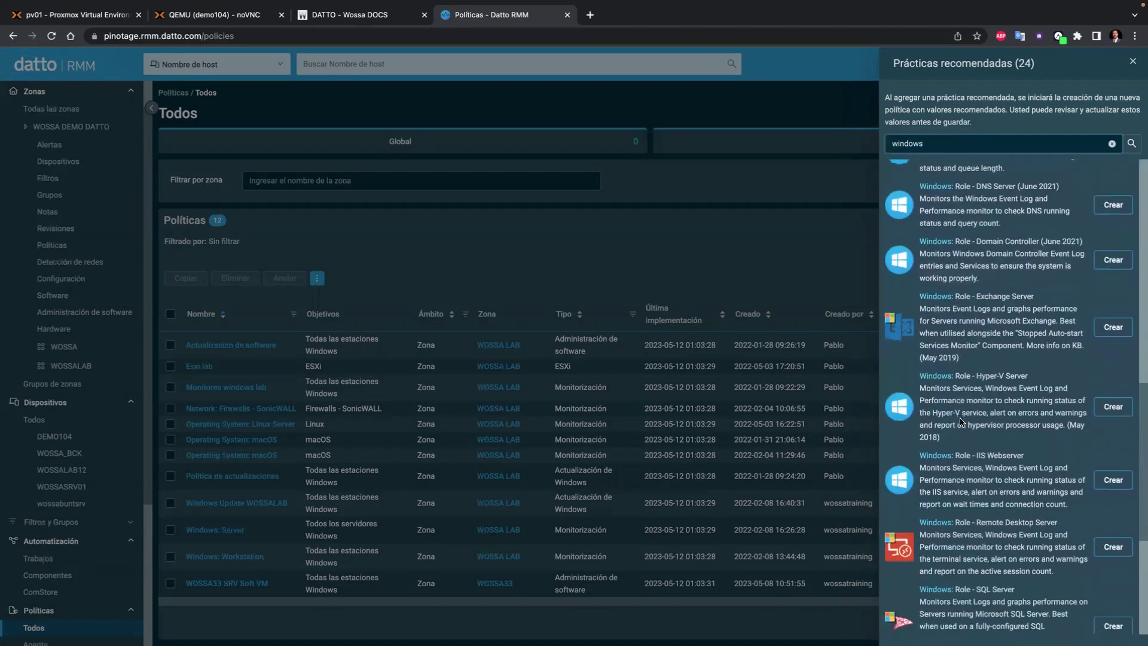
scroll(960, 422, "down", 3)
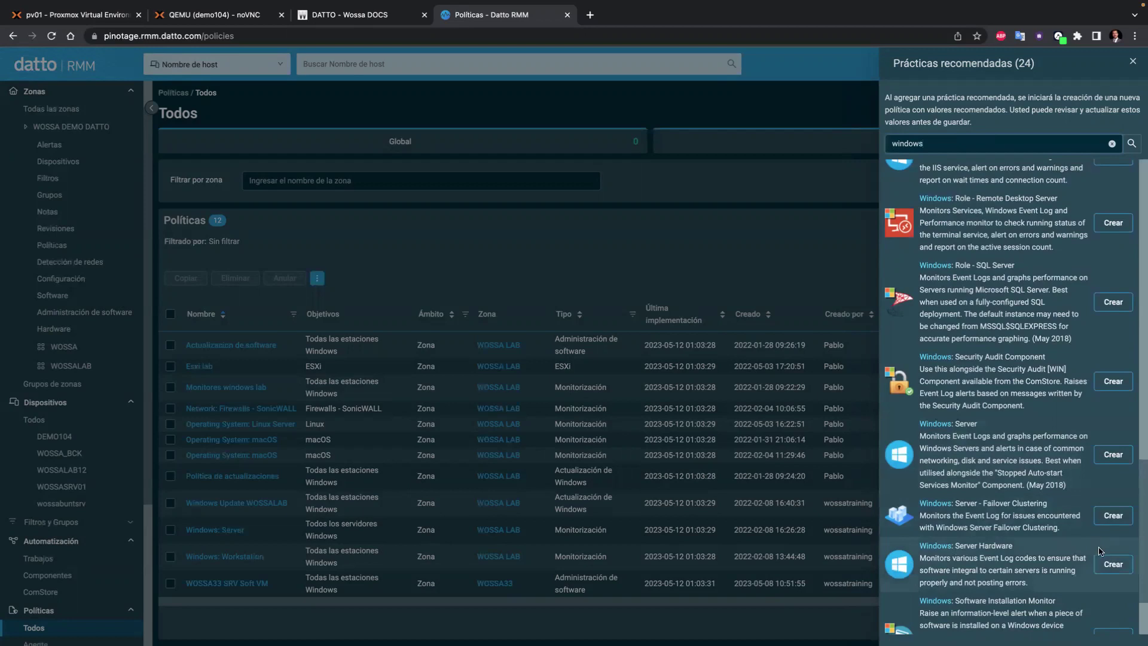
left_click(1113, 459)
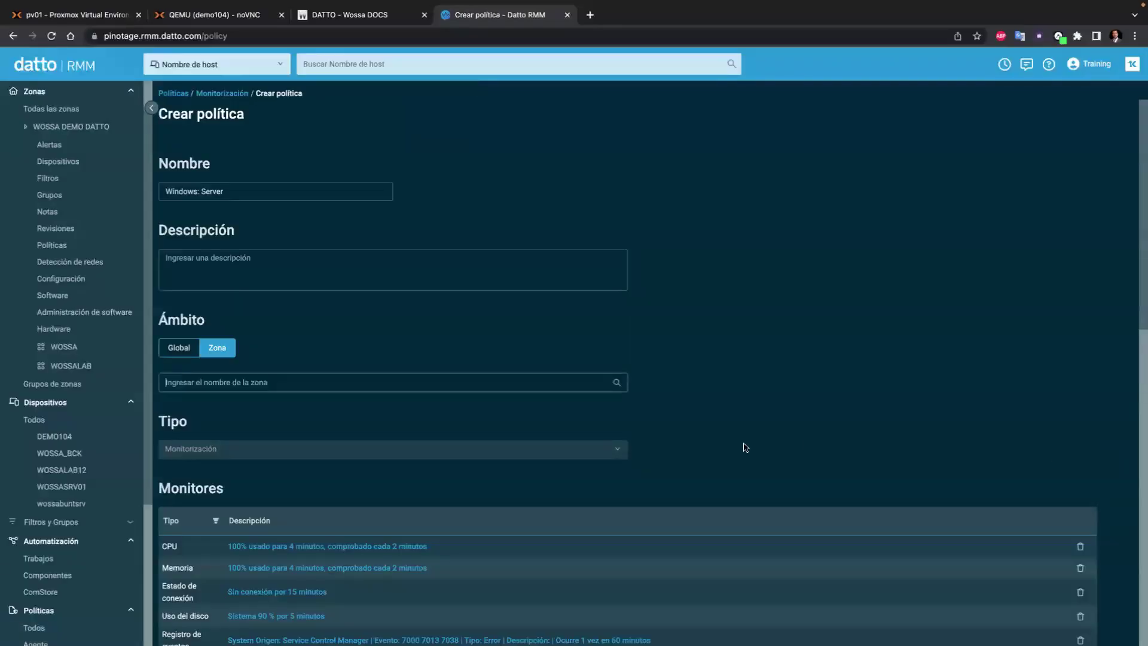
Step: Rename the policy to 'WOSSA DEMO Windows: Server' and scope it to the WOSSA DEMO DATTO zone
scroll(742, 447, "down", 5)
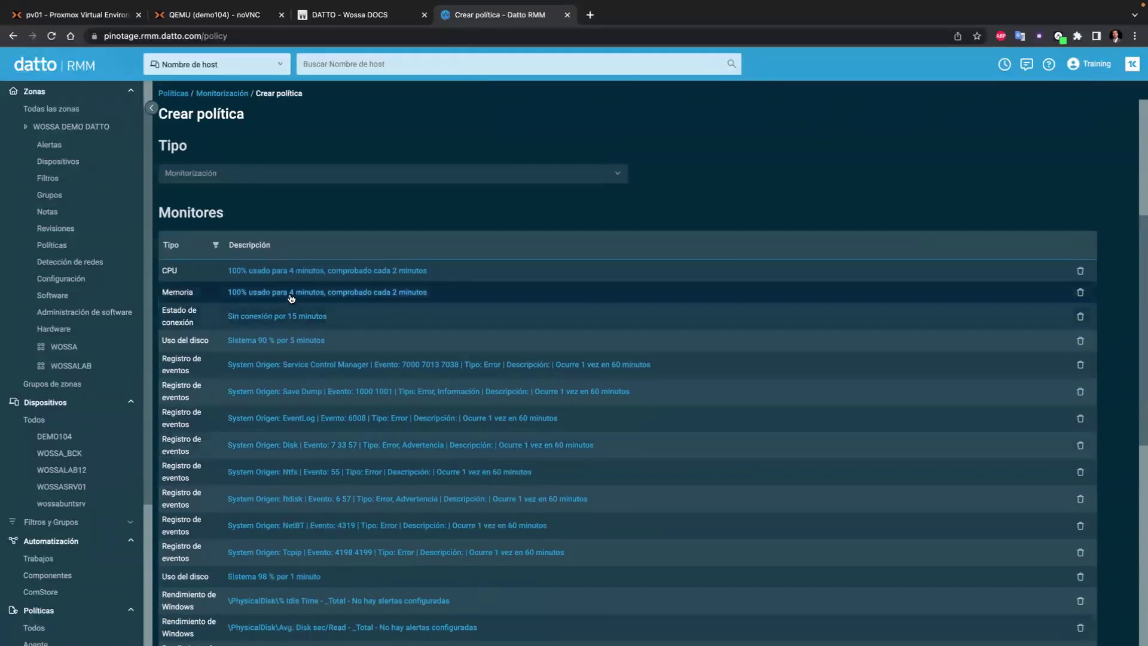
scroll(446, 355, "down", 3)
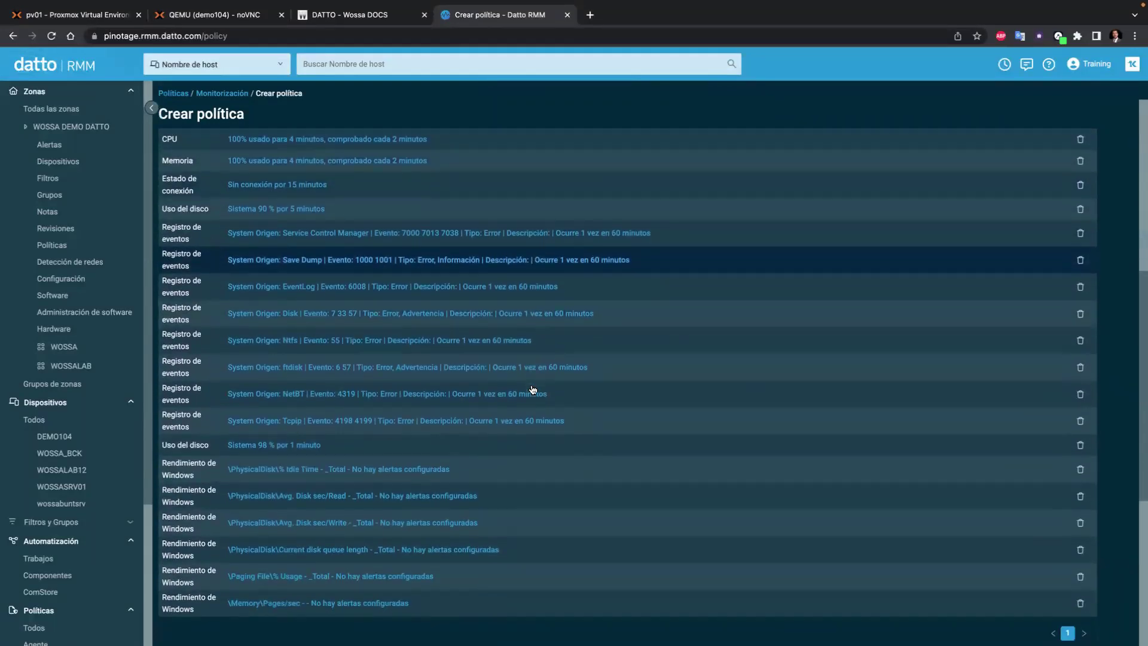
scroll(534, 387, "up", 7)
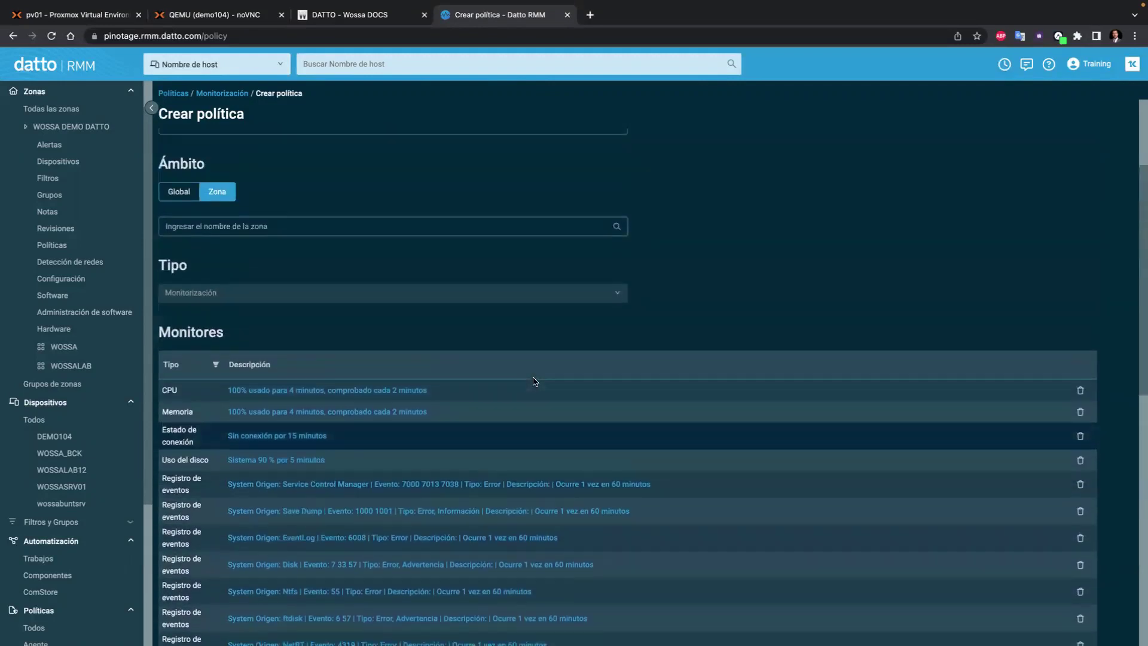
scroll(534, 381, "up", 1)
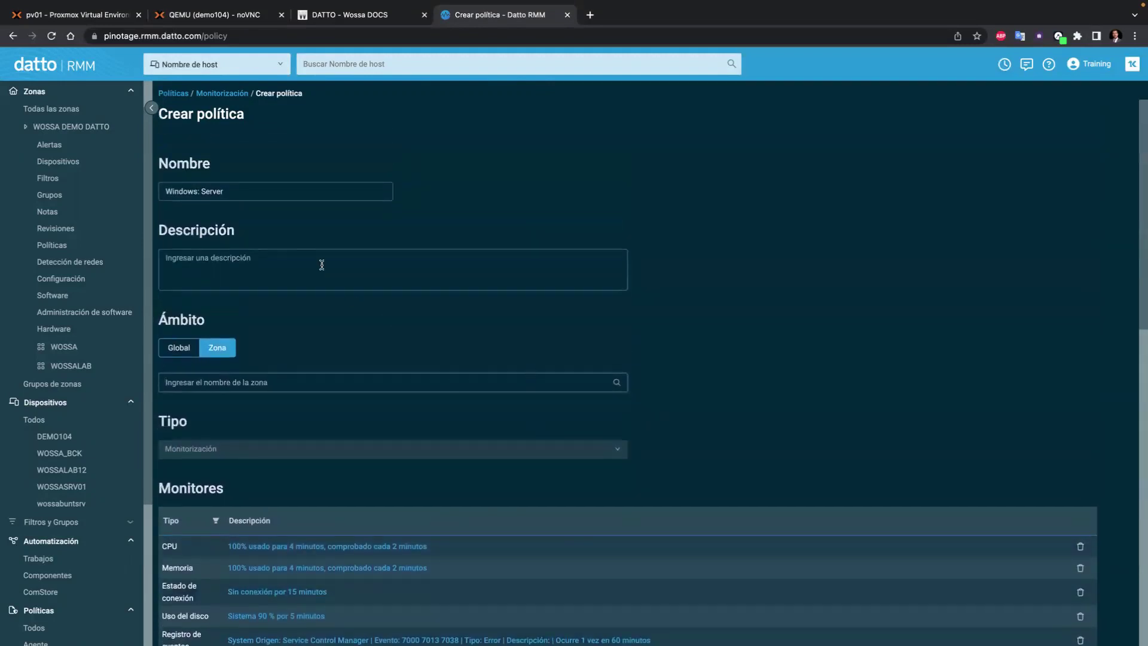
left_click(169, 188)
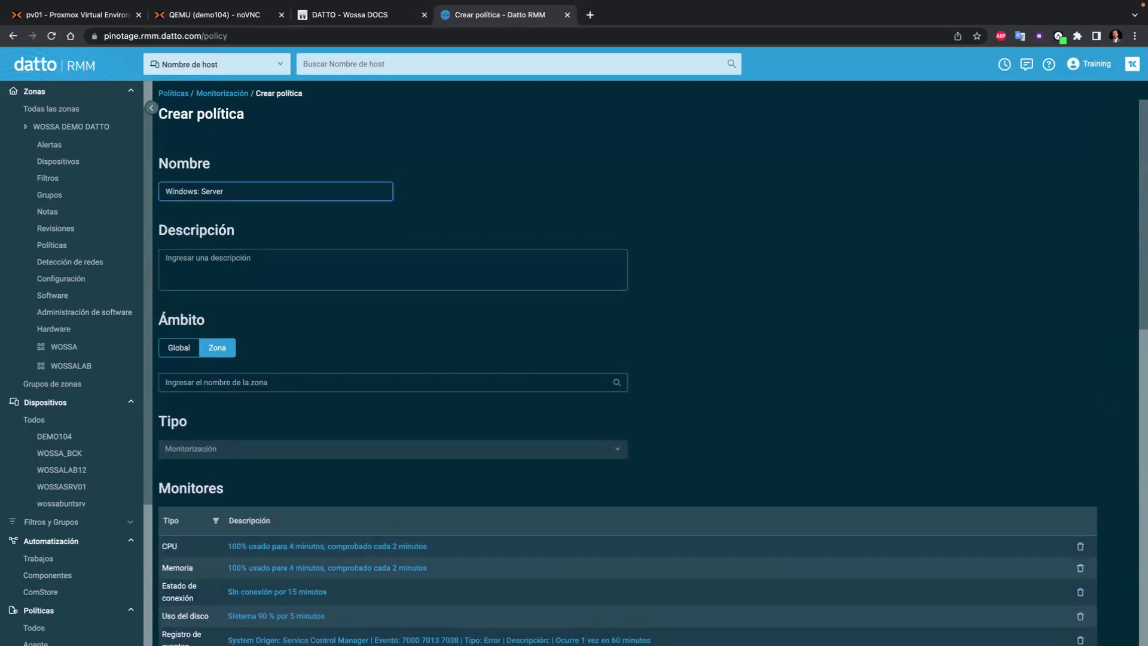
type("WOSSA DEMO")
left_click(288, 378)
type("DEMO")
left_click(288, 401)
Step: Save and deploy the policy immediately, accepting the confirmation
scroll(661, 380, "down", 12)
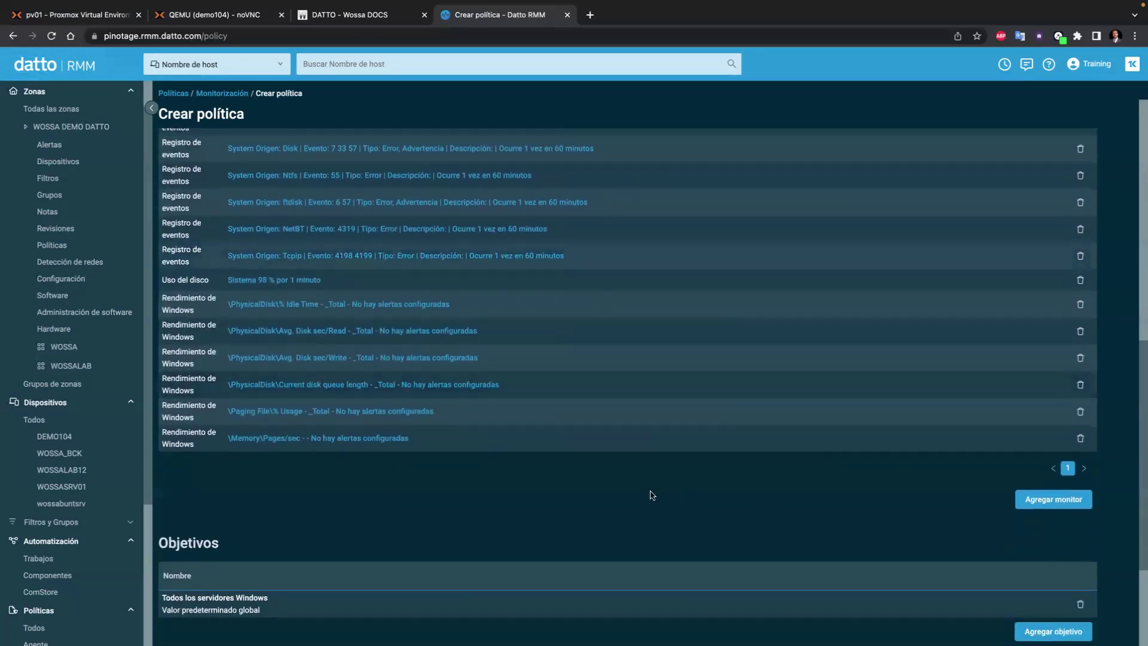
scroll(649, 494, "down", 2)
scroll(652, 494, "down", 1)
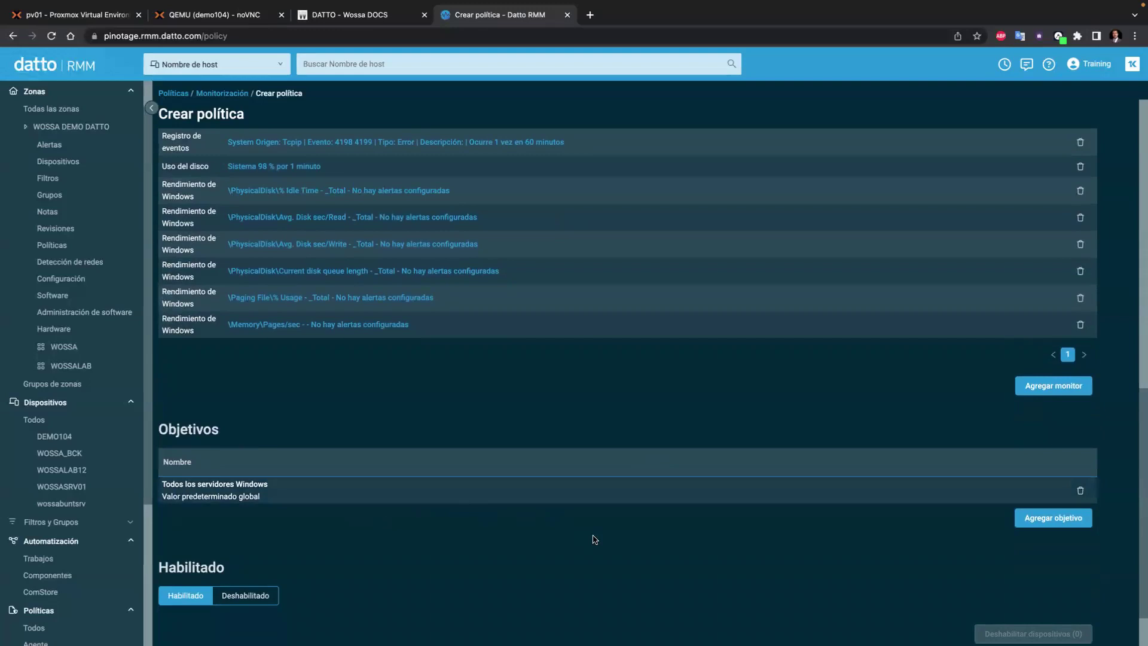
scroll(592, 538, "down", 2)
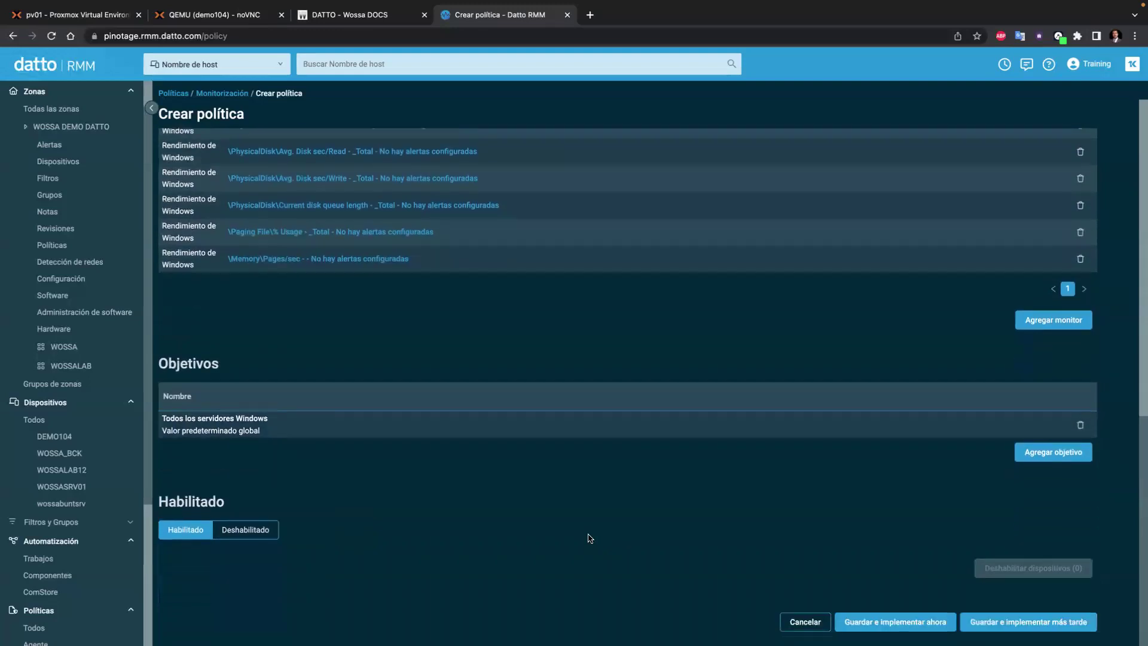
left_click(900, 623)
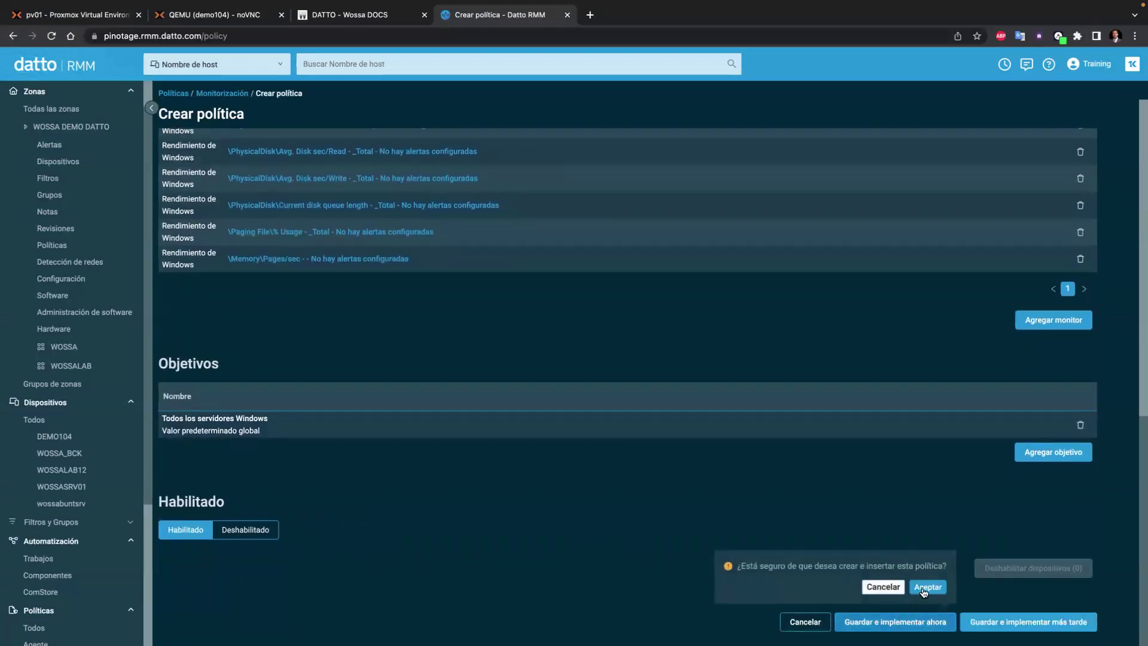
left_click(924, 589)
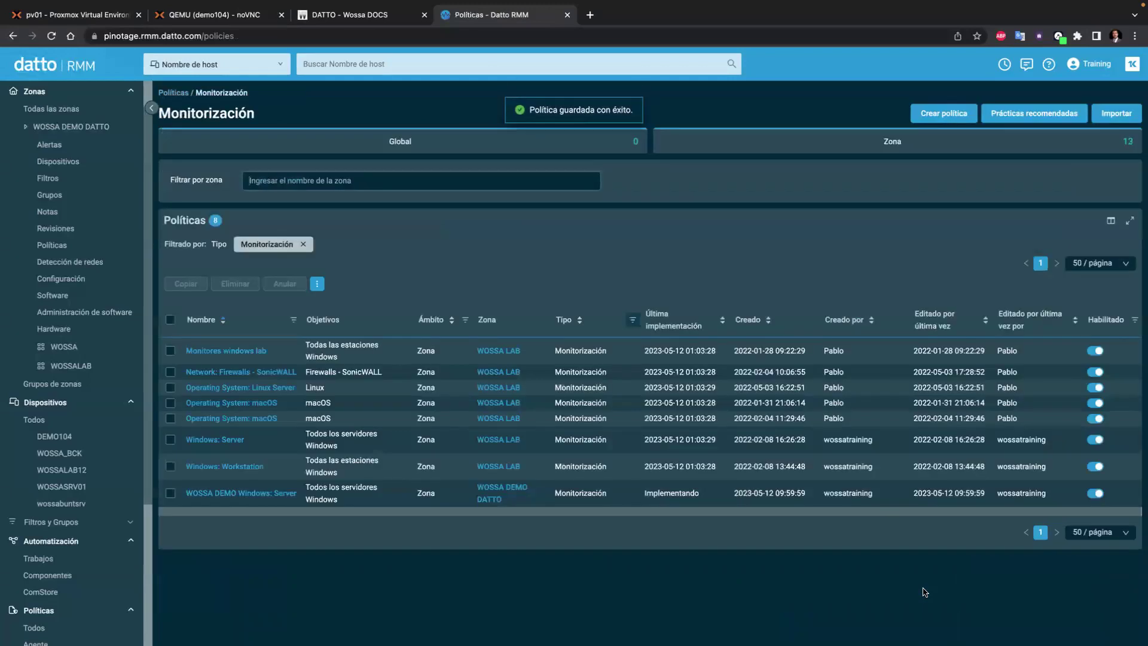
Step: Review the monitors now applied to DEMO104, then list all 13 policies
left_click(49, 161)
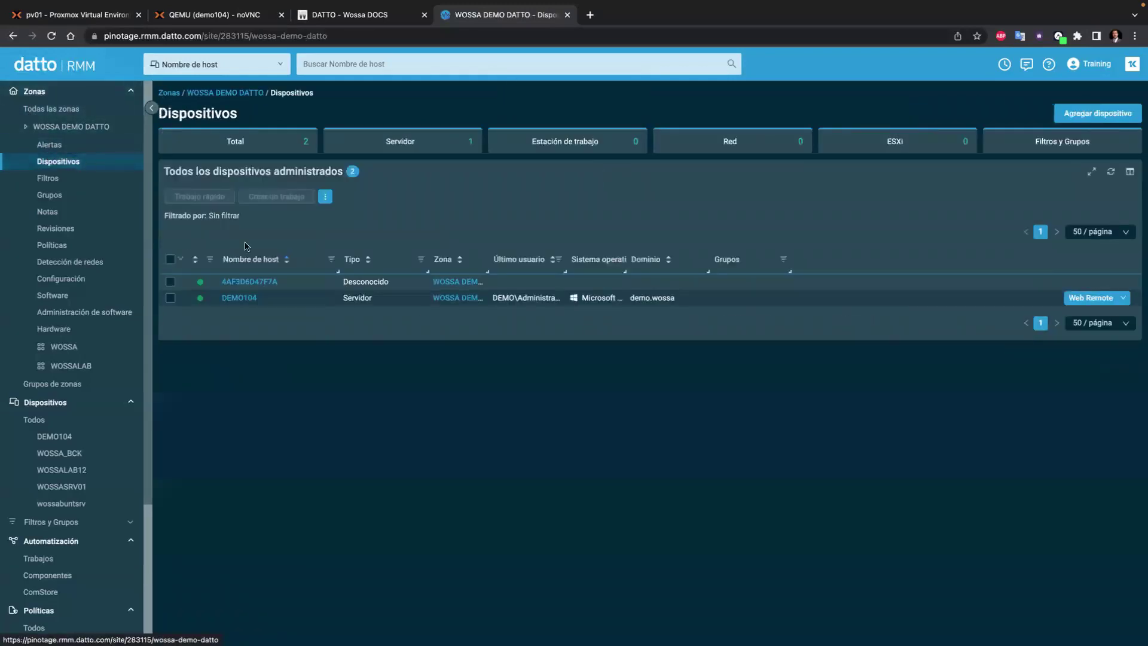
left_click(252, 299)
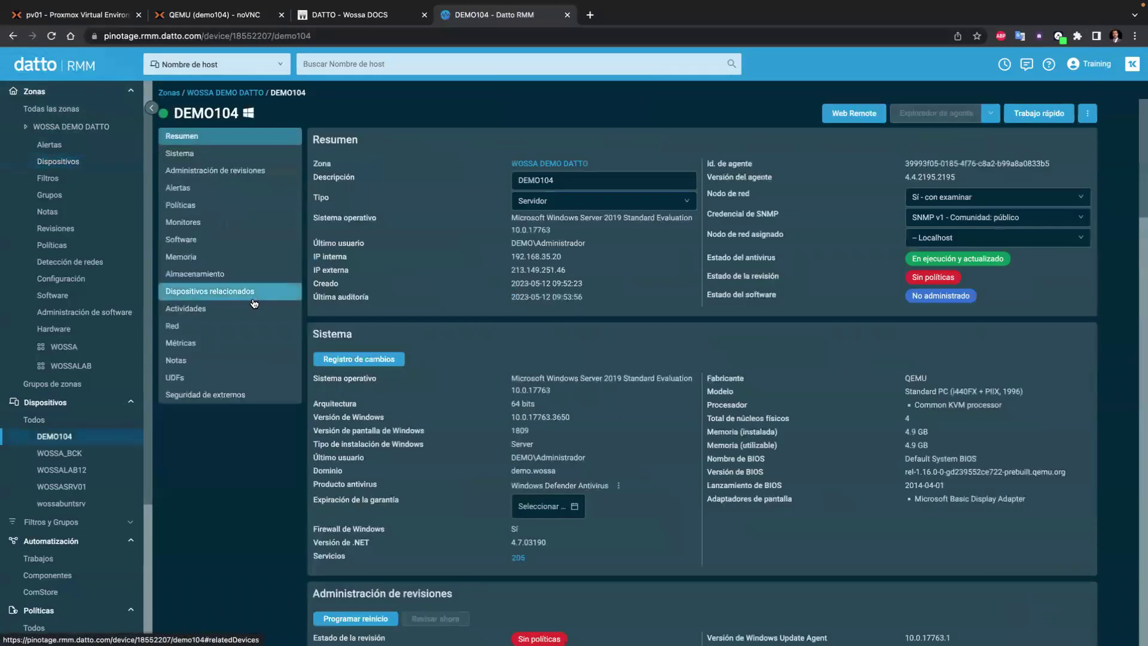
scroll(783, 365, "down", 8)
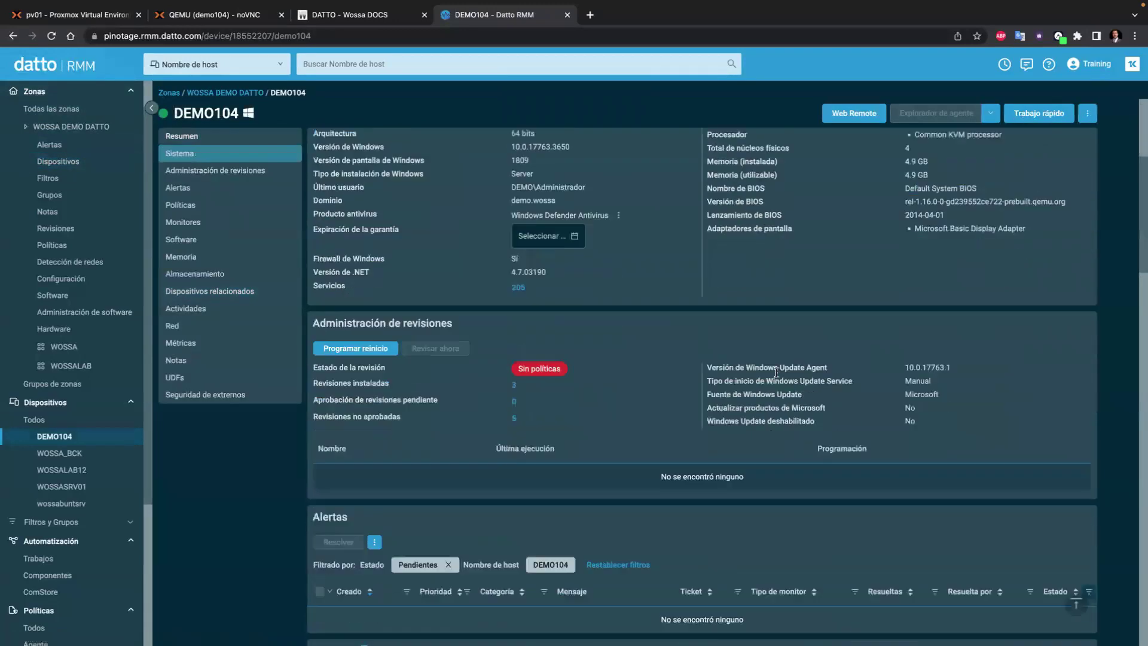
scroll(777, 376, "down", 3)
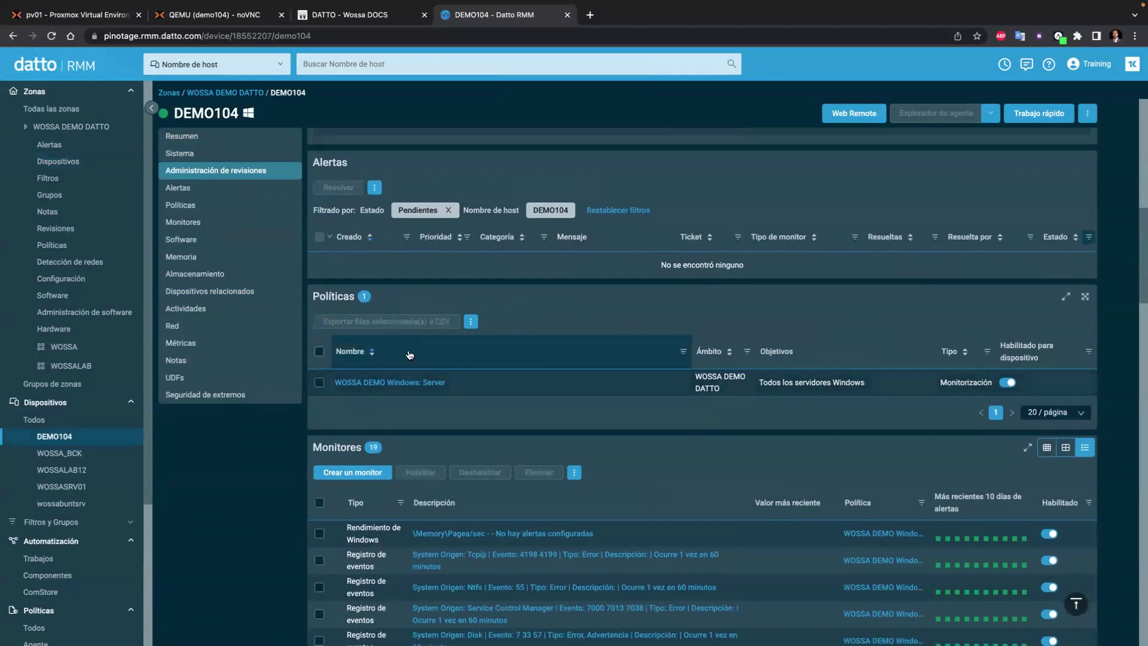
scroll(631, 402, "down", 3)
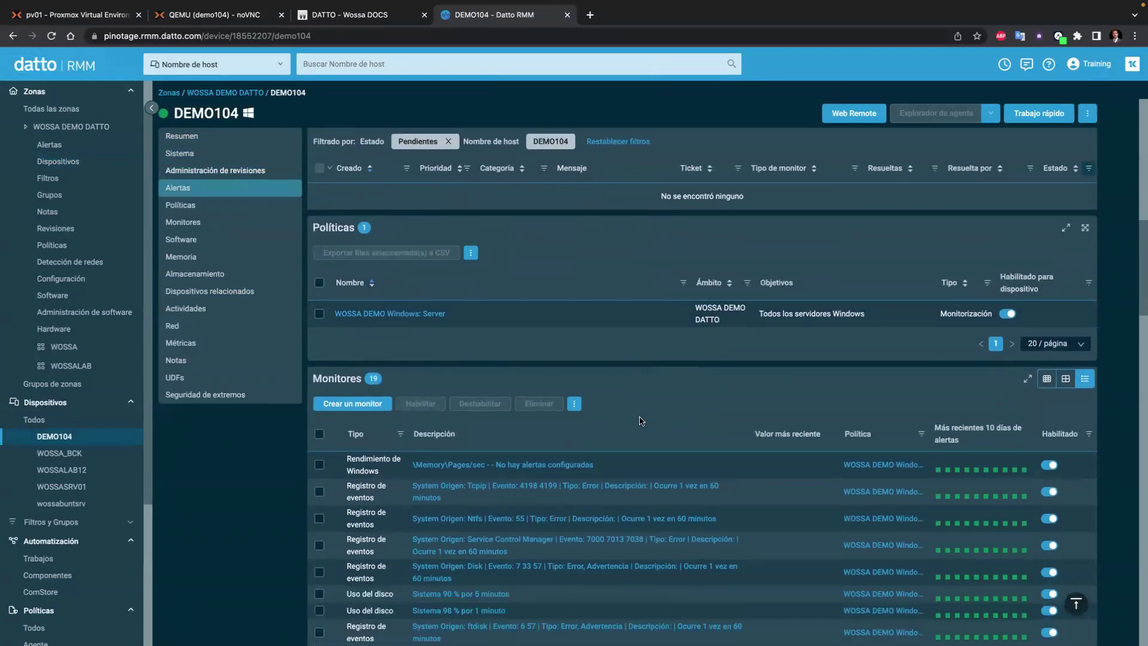
scroll(635, 465, "down", 3)
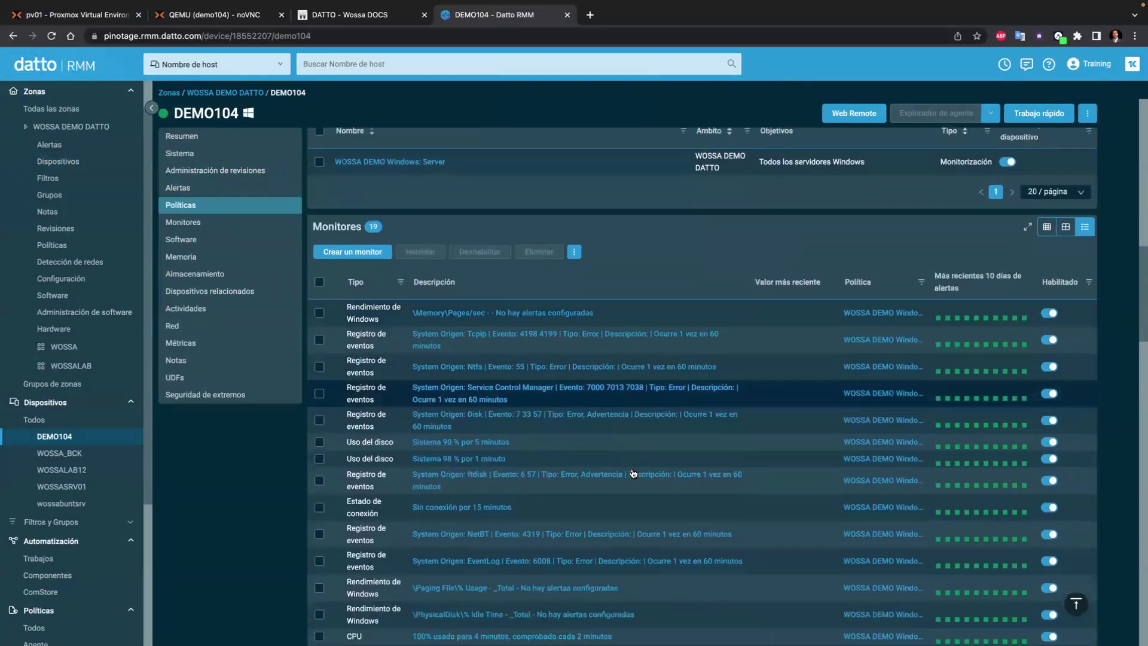
scroll(633, 472, "down", 1)
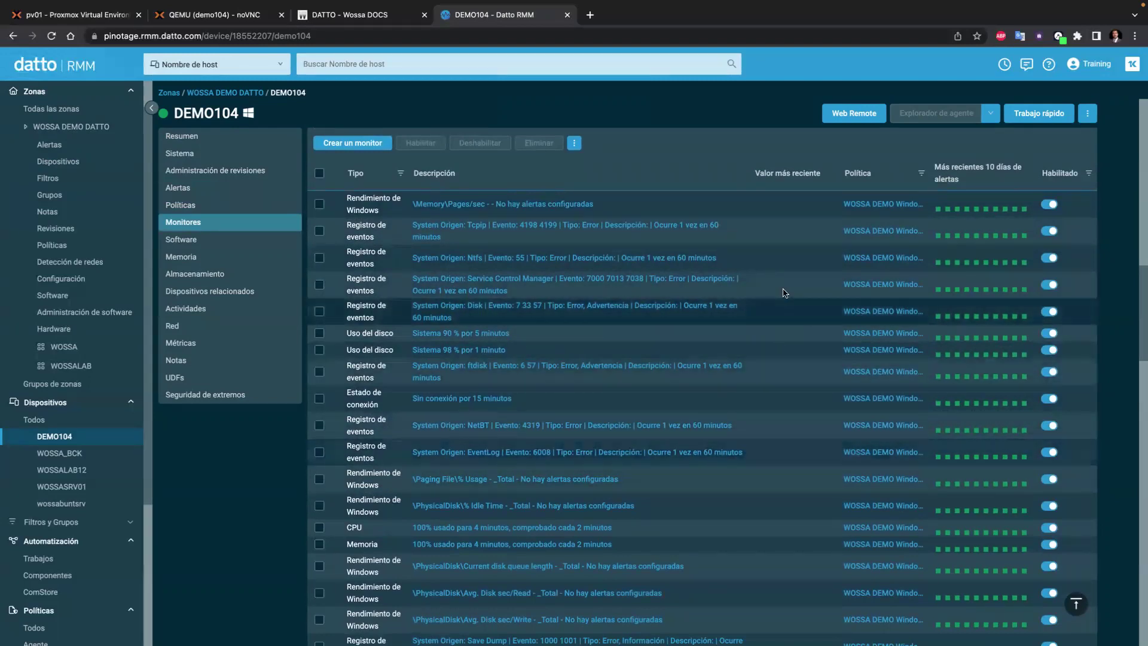
scroll(795, 457, "down", 5)
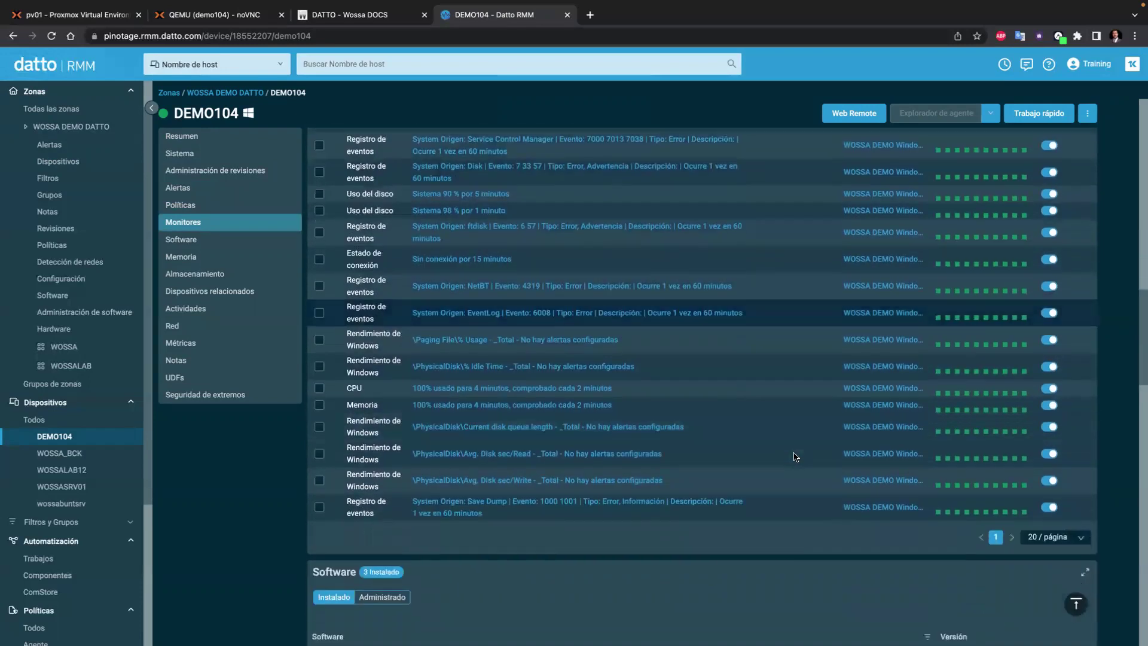
scroll(795, 457, "up", 5)
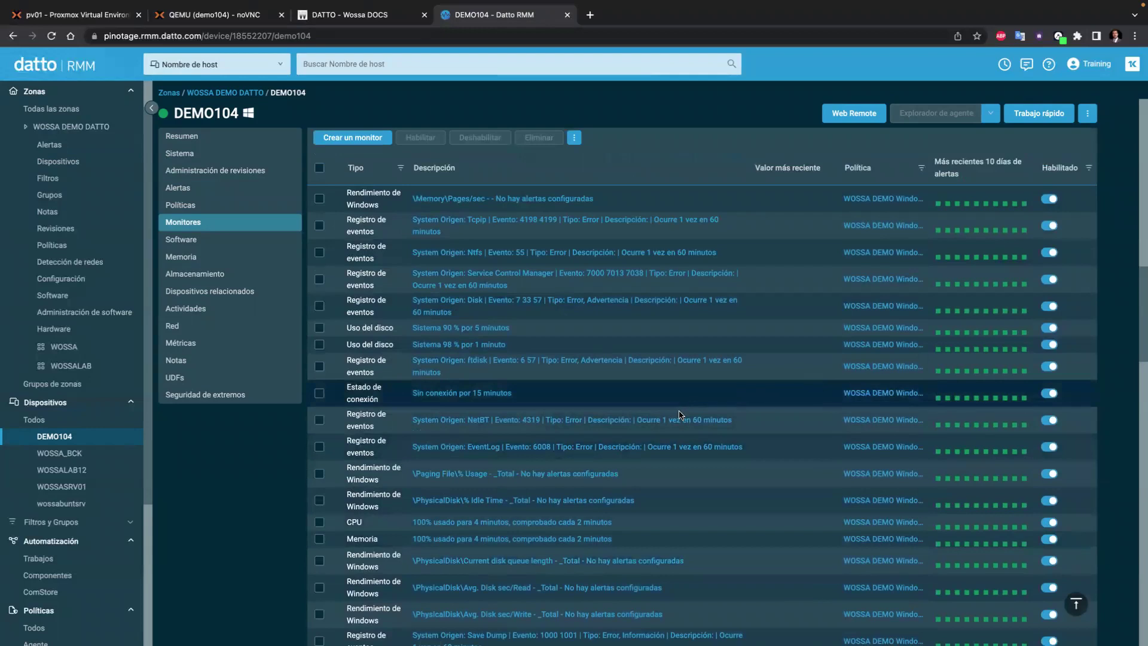
scroll(680, 415, "down", 2)
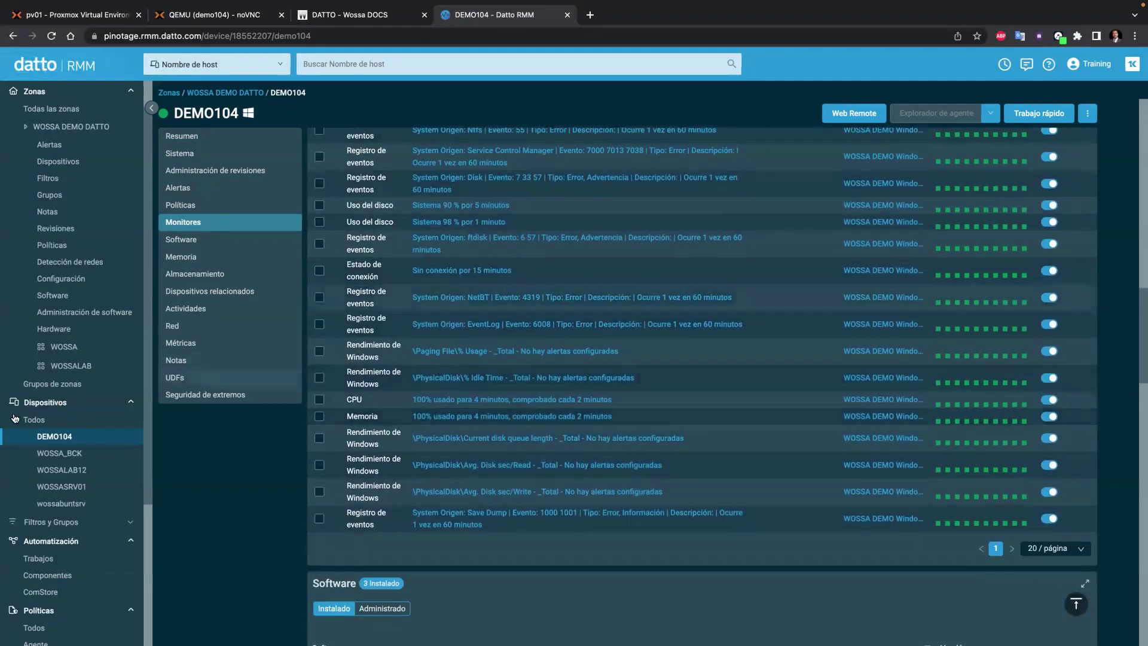
scroll(54, 568, "down", 2)
left_click(55, 576)
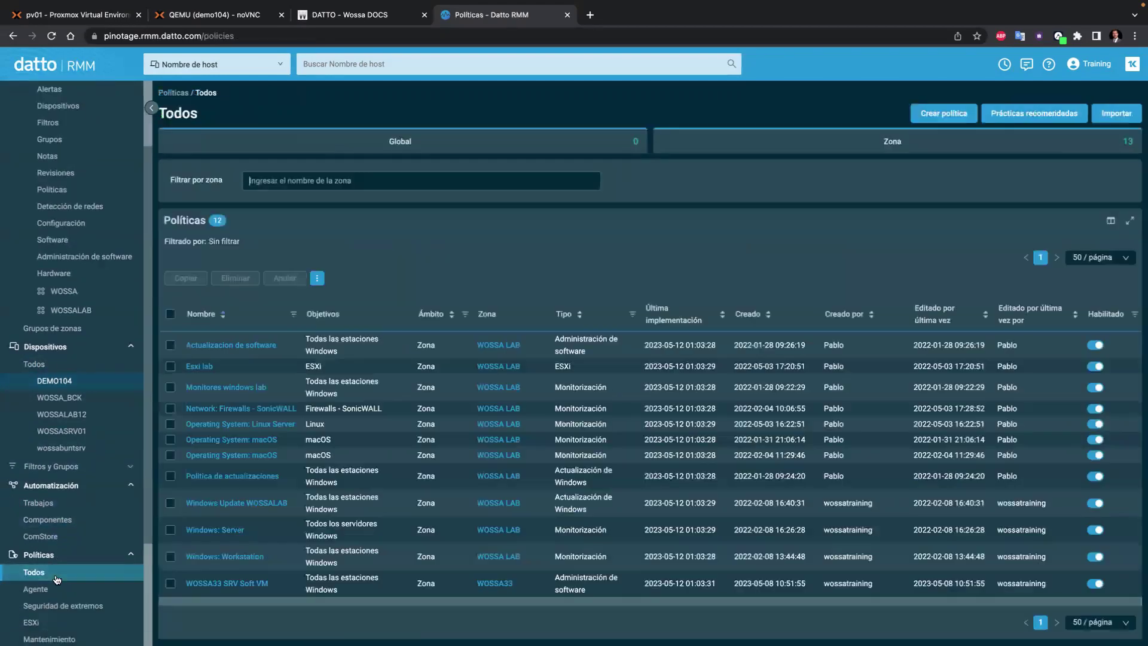
Step: Search the best-practice templates for Windows and create a policy from Windows: Workstation
left_click(1034, 114)
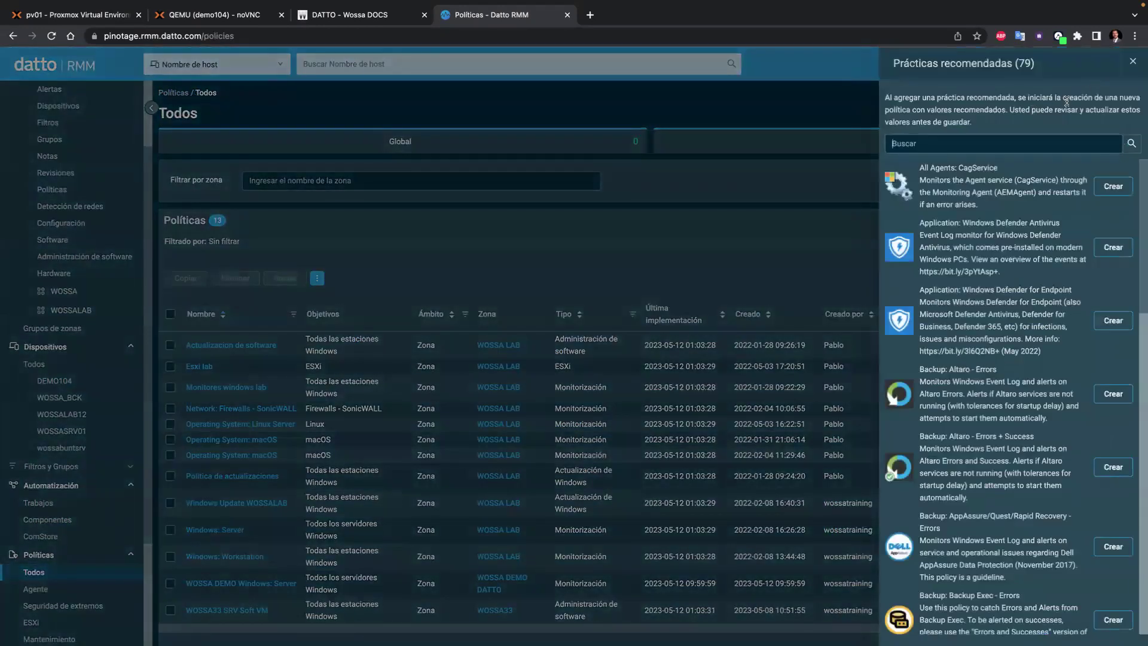
type("WINSO")
key("BackSpace")
key("BackSpace")
type("DOS")
type("S")
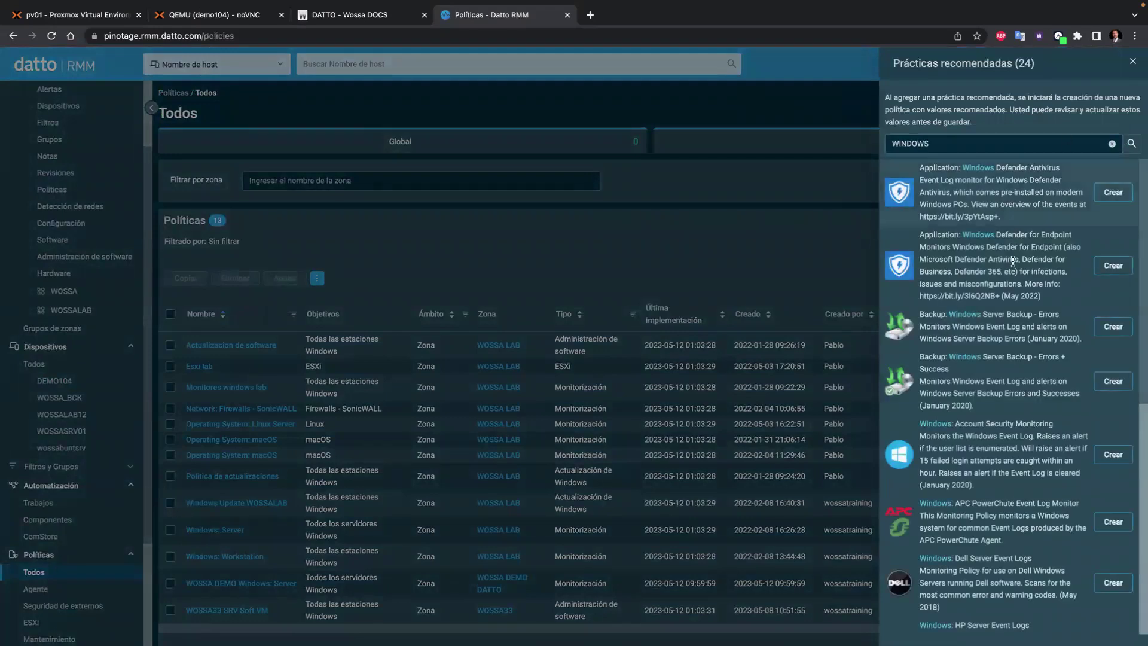
scroll(971, 399, "down", 10)
scroll(975, 407, "down", 2)
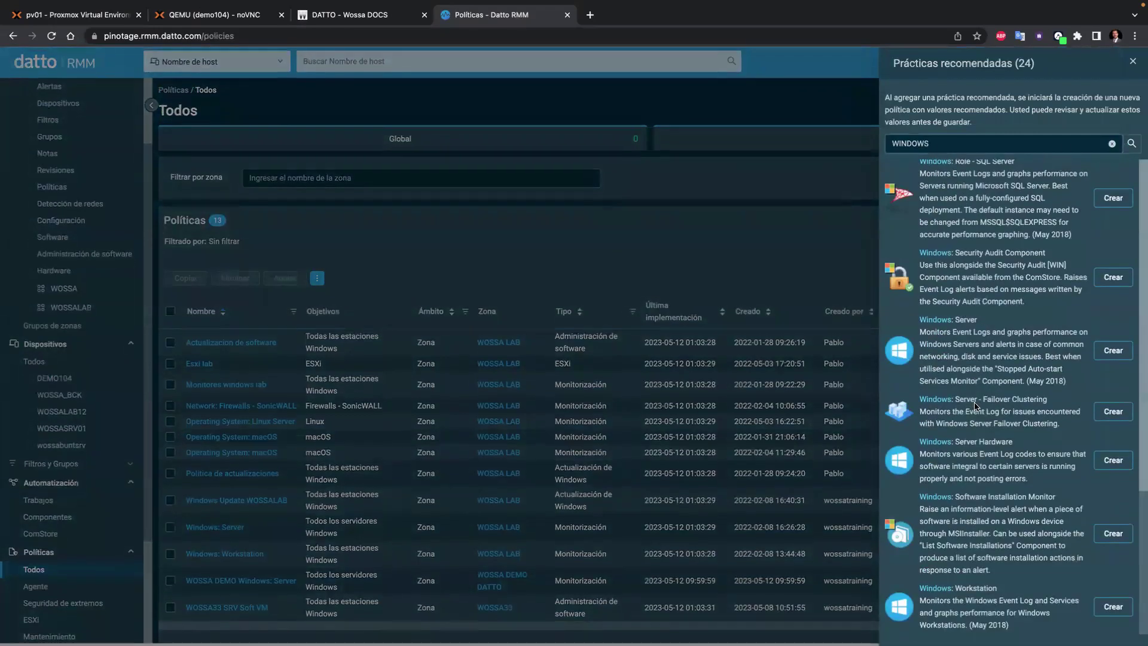
left_click(1112, 606)
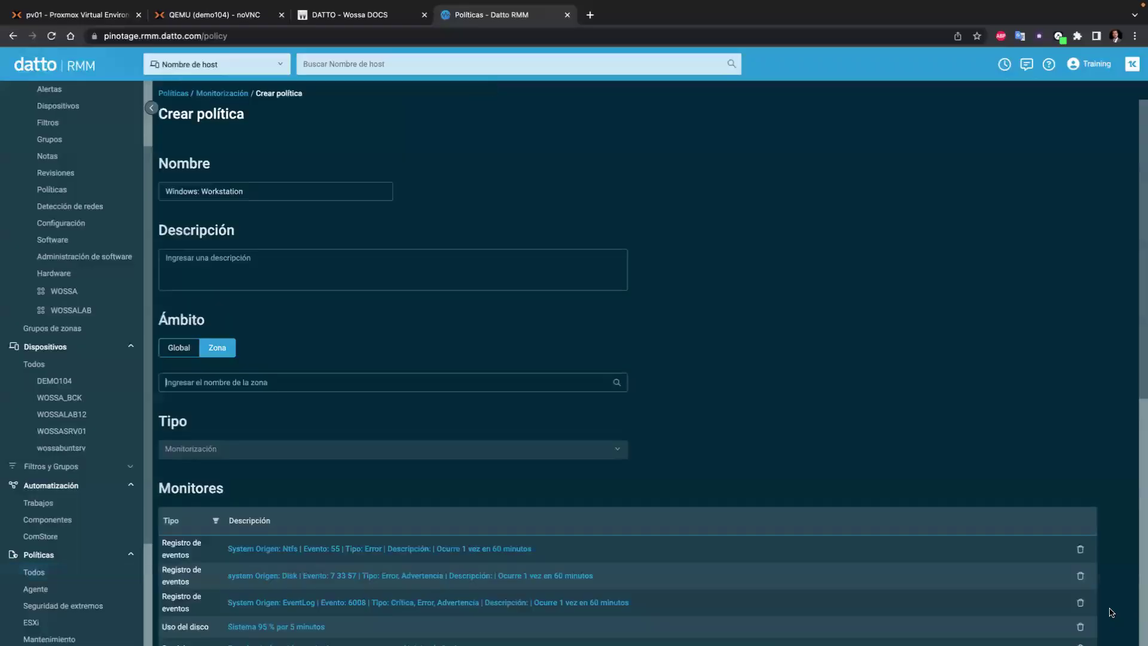
Step: Prefix the policy name with 'WOSSA DEMO -' and assign it to the WOSSA DEMO DATTO zone
scroll(721, 492, "down", 3)
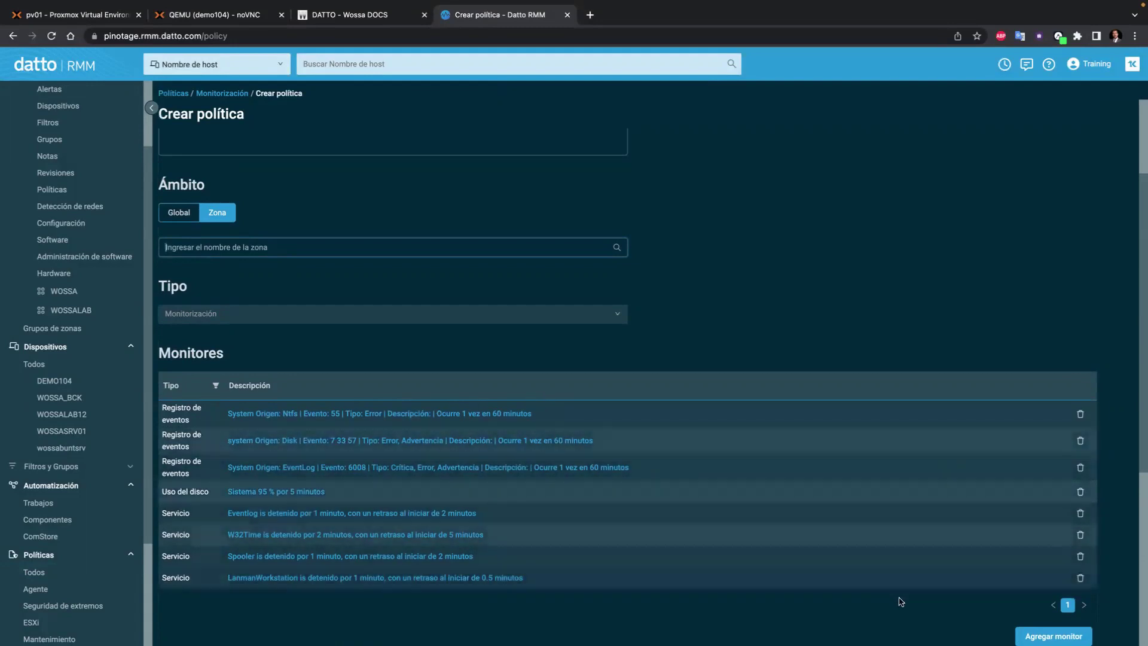
scroll(852, 593, "down", 2)
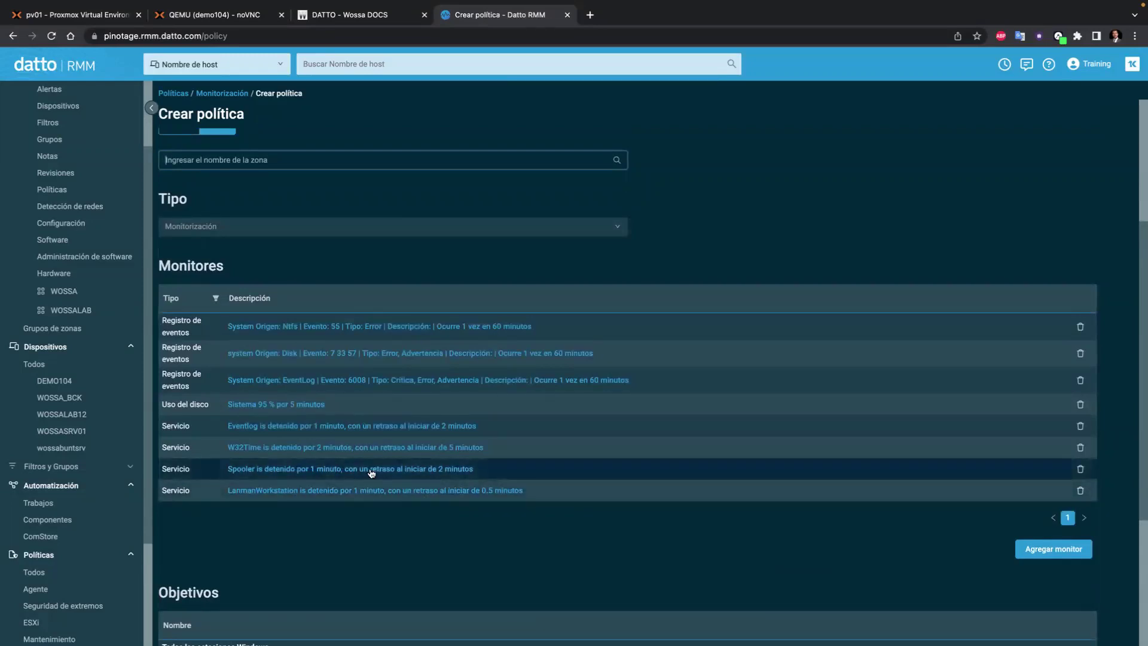
scroll(336, 476, "up", 5)
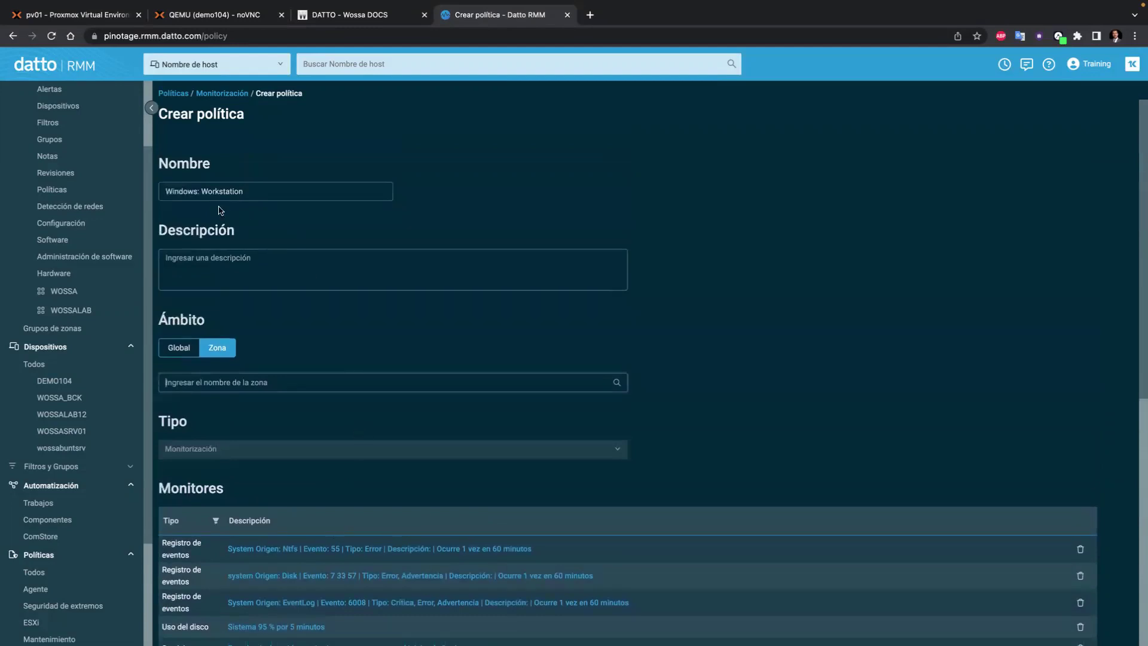
left_click(164, 190)
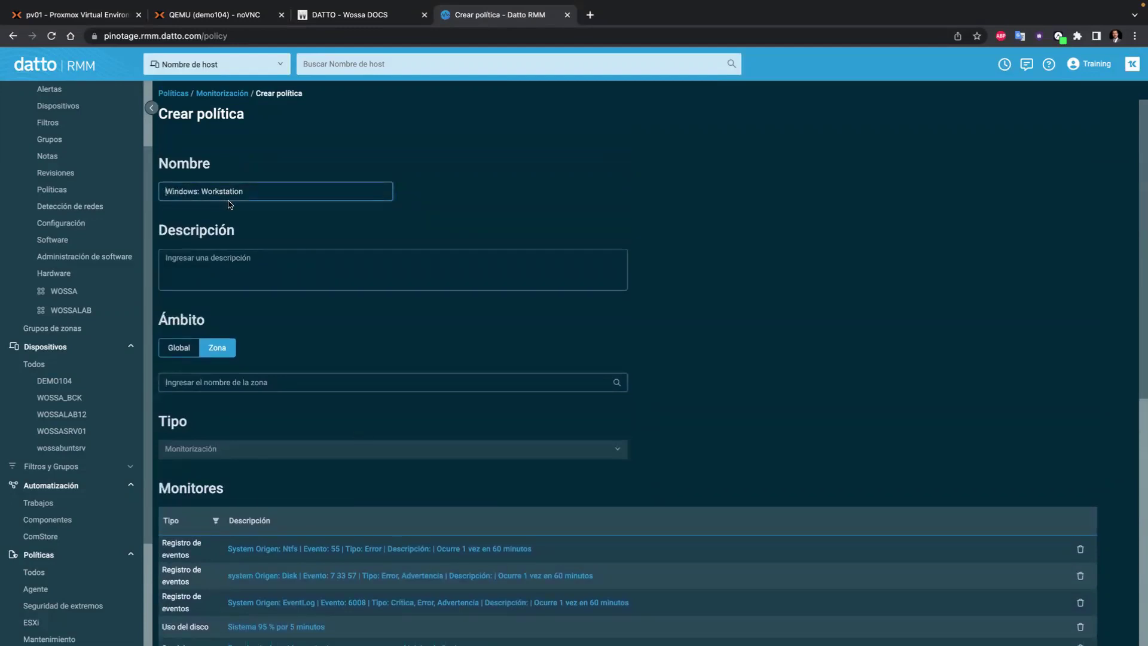
type("WOSSA DEMO -")
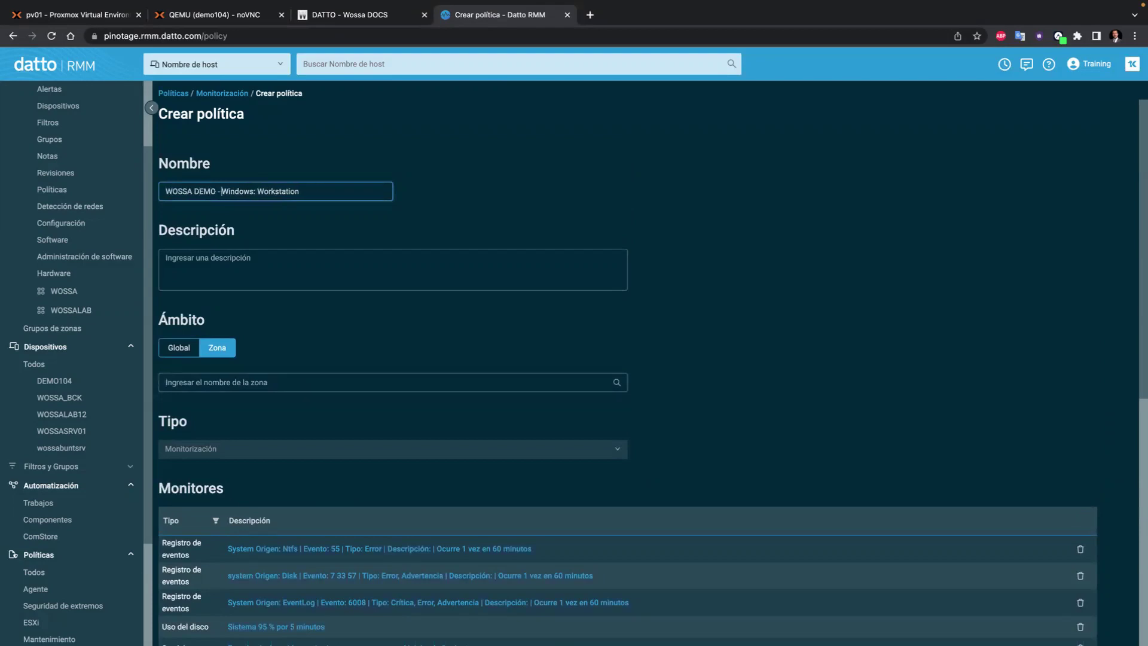
scroll(264, 263, "down", 1)
left_click(285, 321)
type("DE")
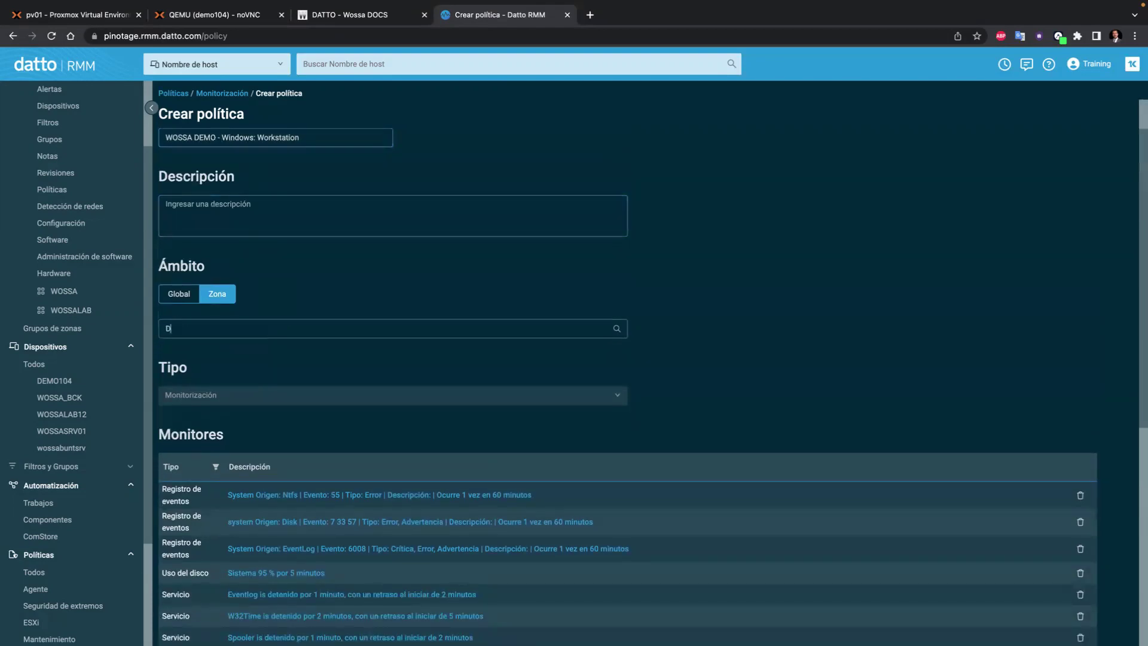
left_click(278, 350)
Step: Save and deploy the Windows: Workstation policy immediately, accepting the confirmation
scroll(493, 372, "down", 7)
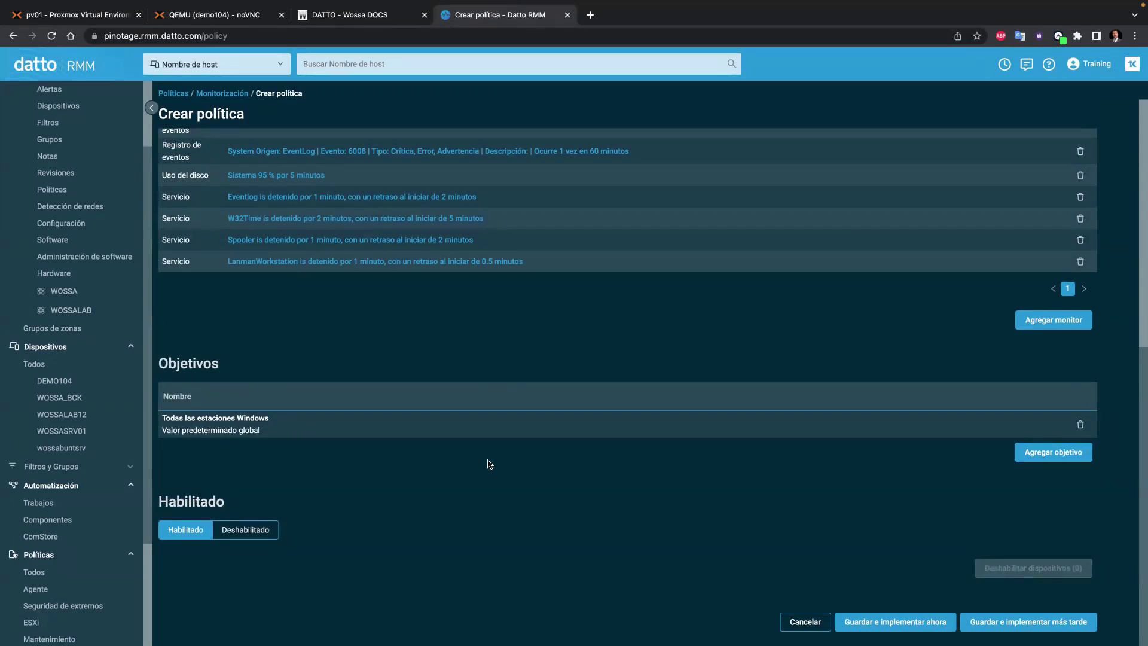
left_click(860, 620)
left_click(917, 587)
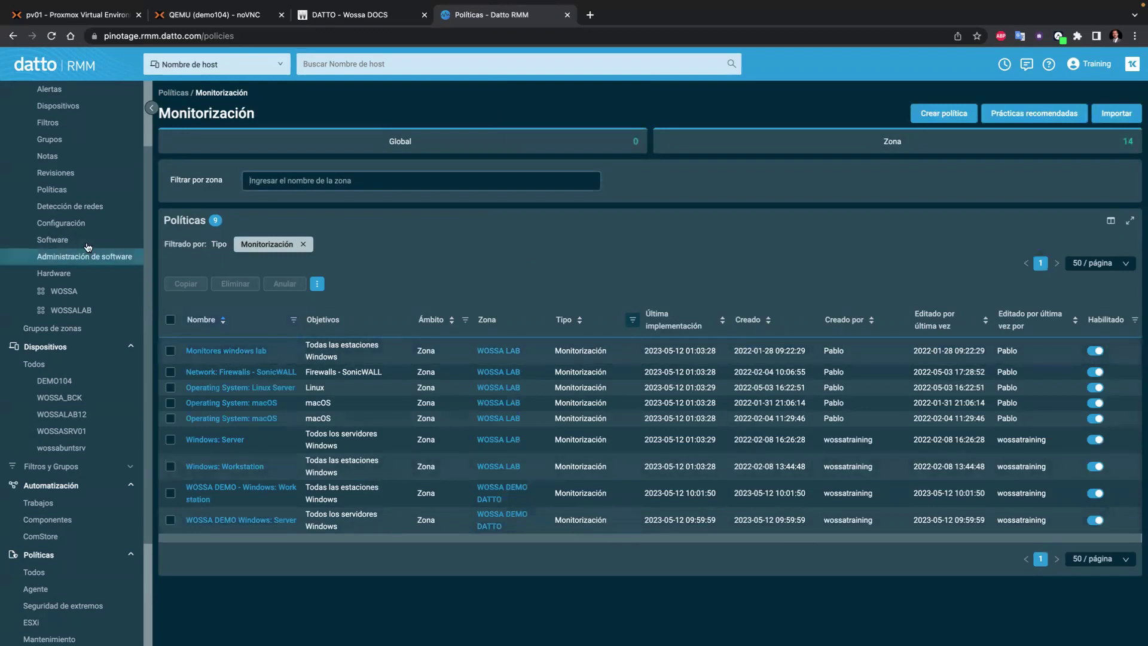
scroll(94, 211, "up", 2)
Step: Check that DEMO101's device page shows no alerts, policies or monitors, then list all policies
left_click(89, 204)
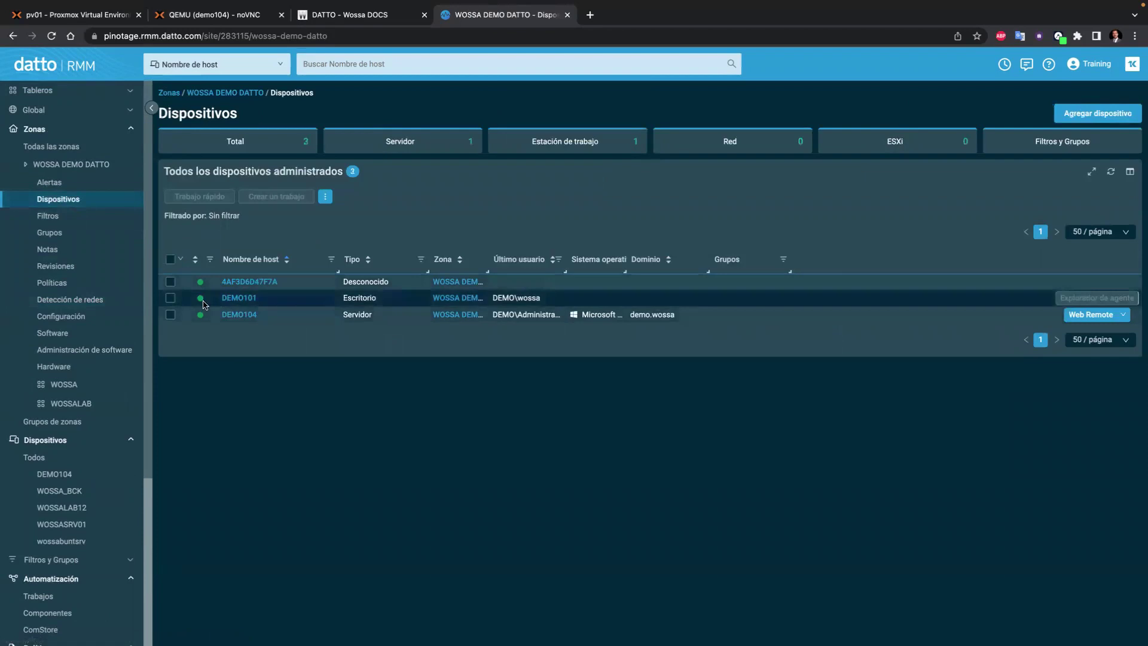
left_click(244, 302)
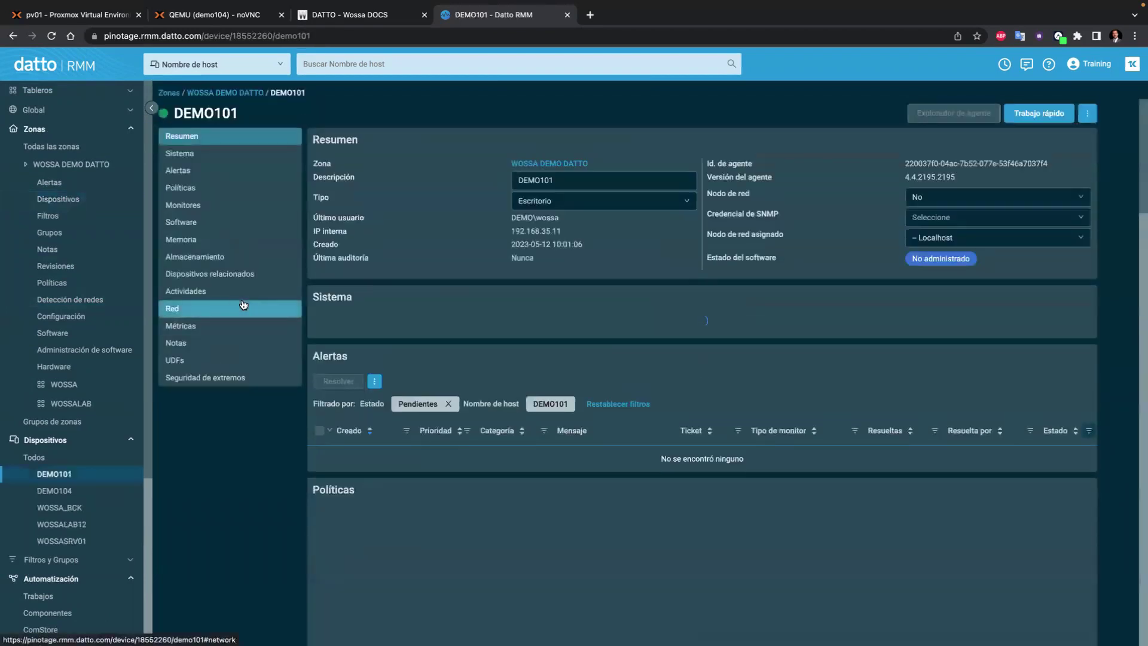
scroll(548, 412, "down", 4)
scroll(548, 411, "down", 5)
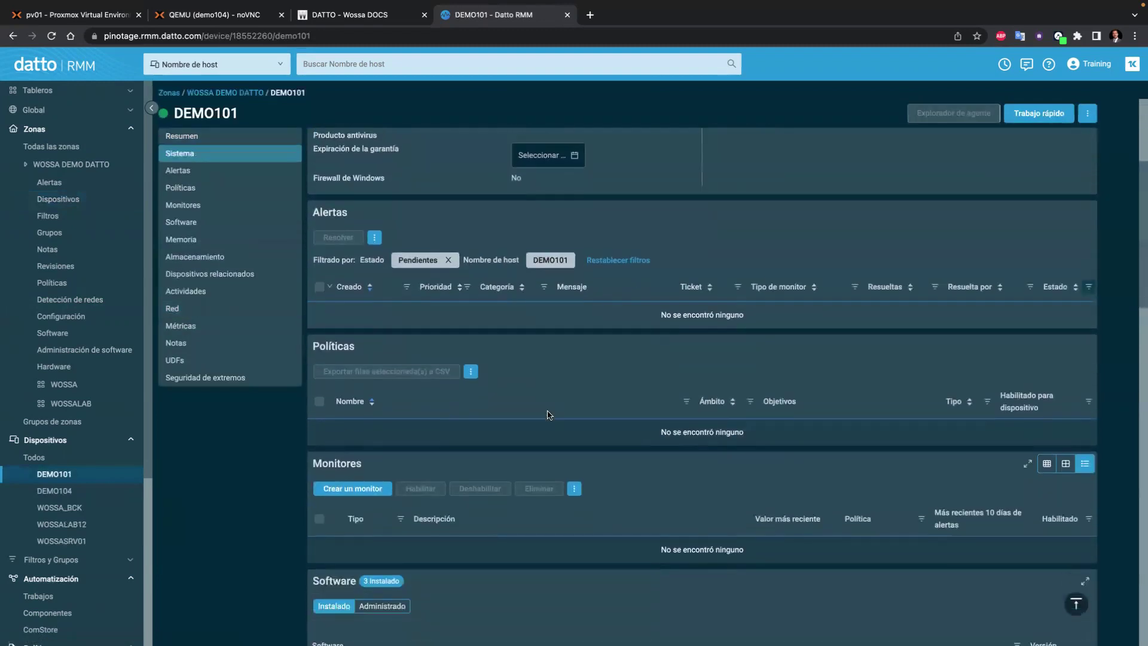
scroll(549, 413, "down", 1)
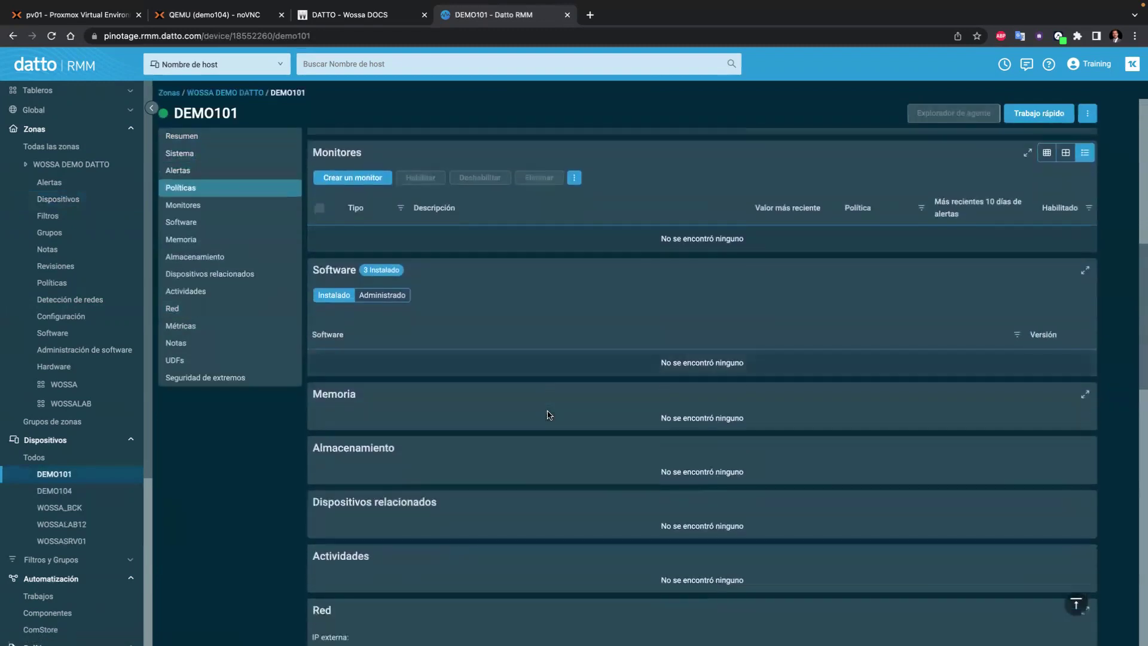
scroll(548, 414, "up", 5)
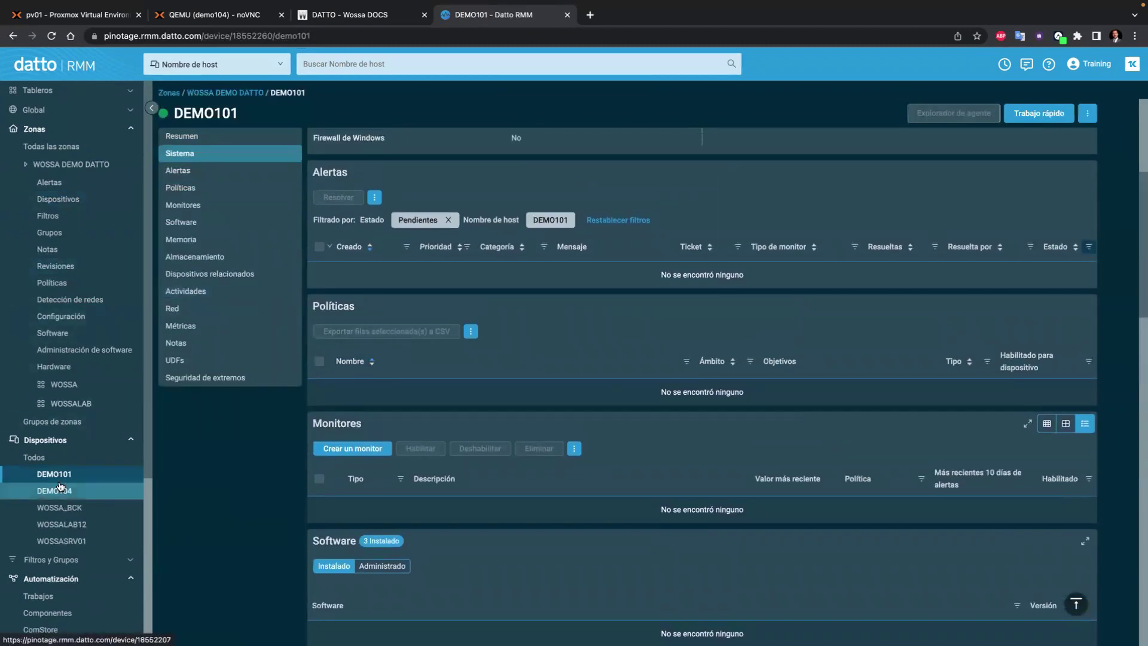
scroll(67, 508, "down", 2)
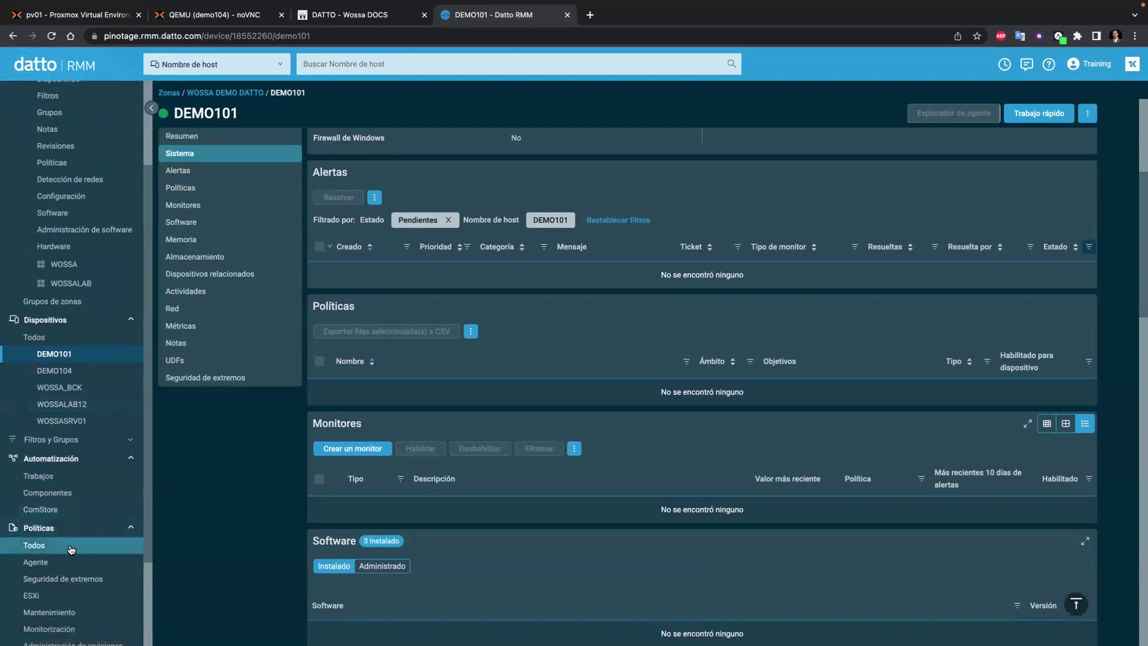
left_click(70, 547)
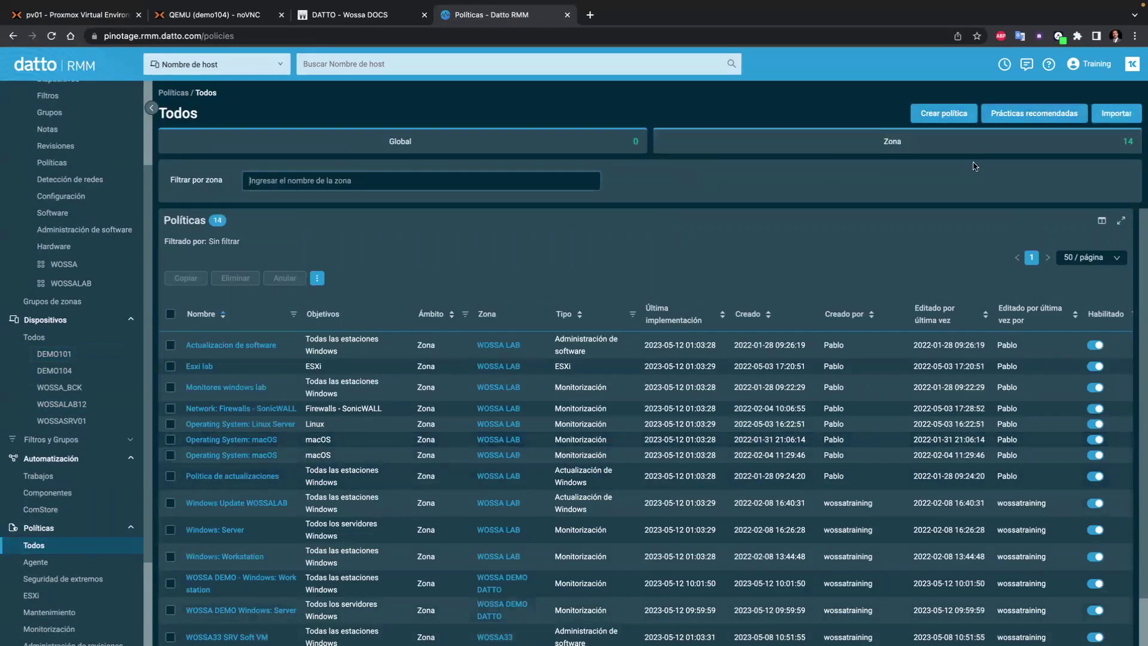
Step: Create a new policy named 'WOSSA DEMO SOFT AUTO'
left_click(955, 124)
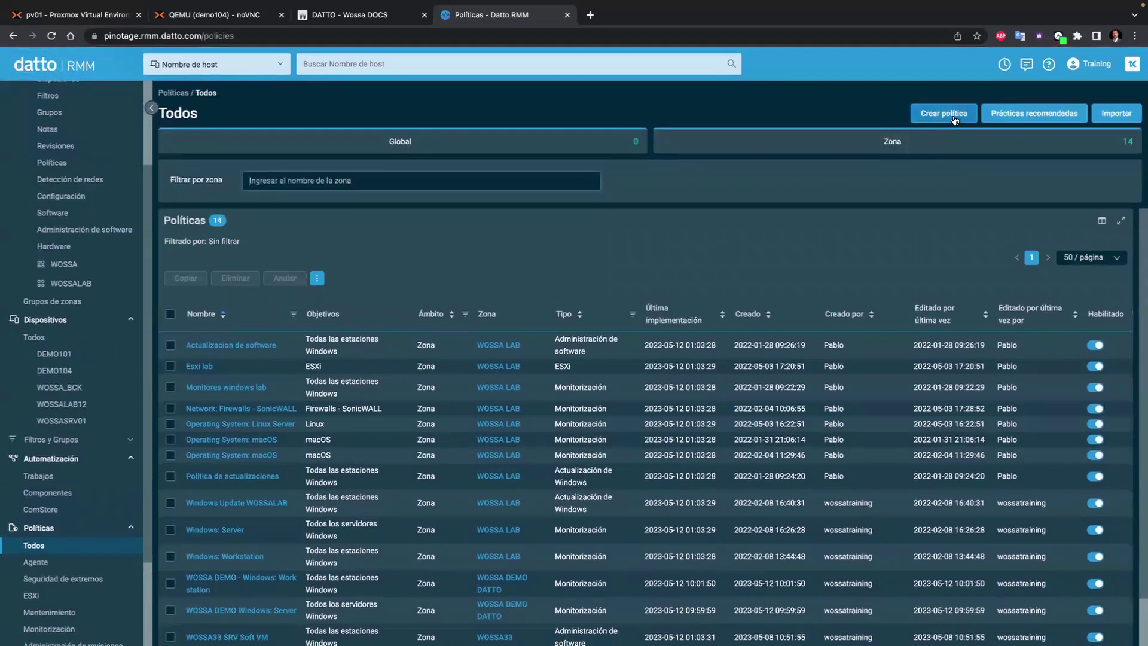
left_click(249, 196)
type("wossa")
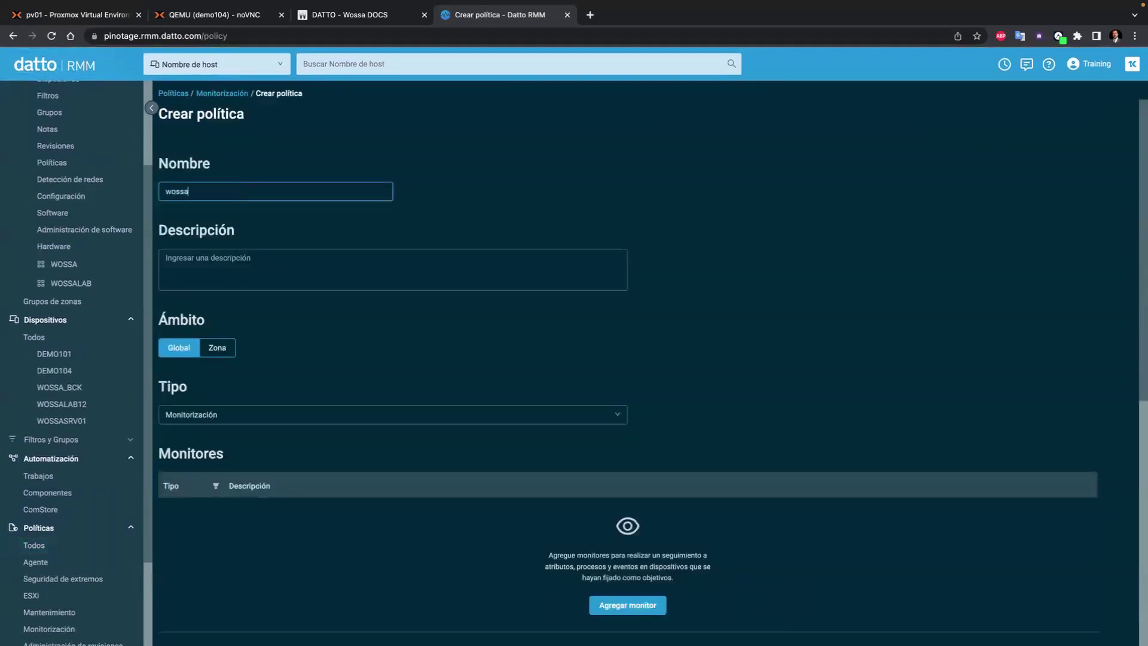
key("BackSpace")
type("WOSSA DEMO SOFT AUTO")
Step: Scope the new policy to the WOSSA DEMO DATTO zone
left_click(217, 347)
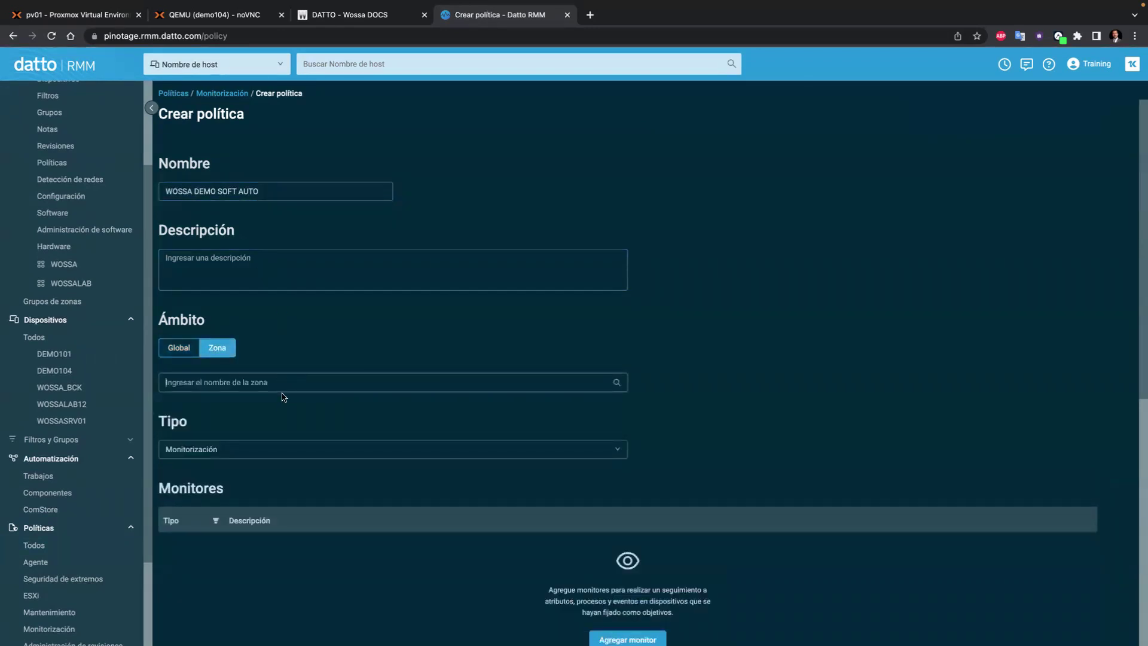
type("DEMO")
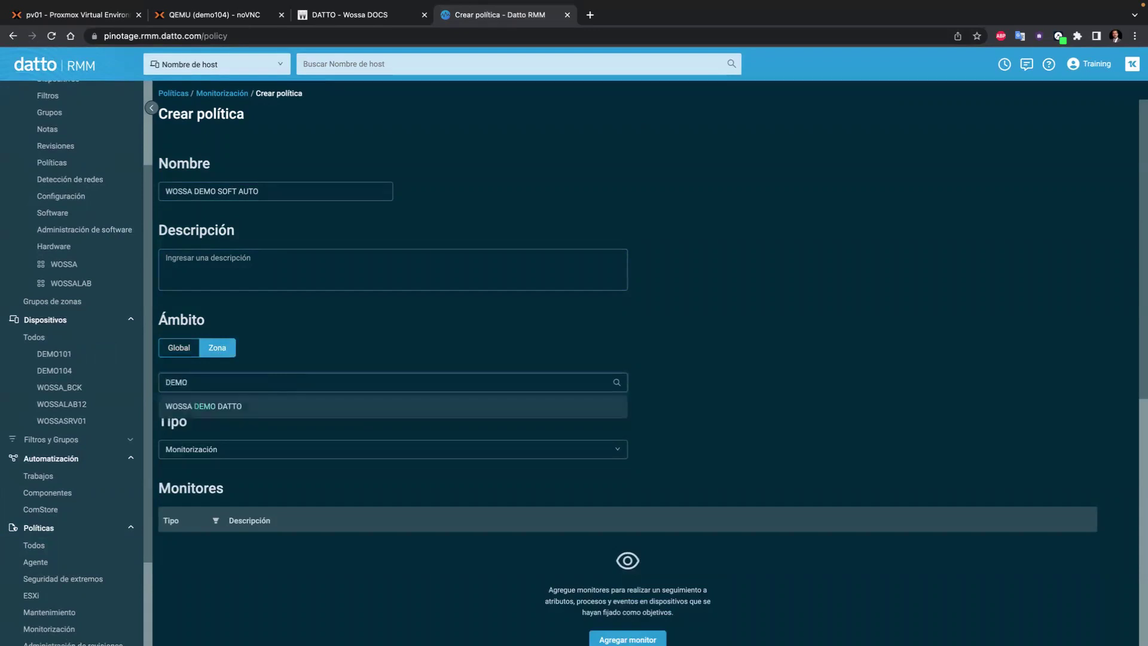
left_click(274, 408)
scroll(273, 409, "down", 1)
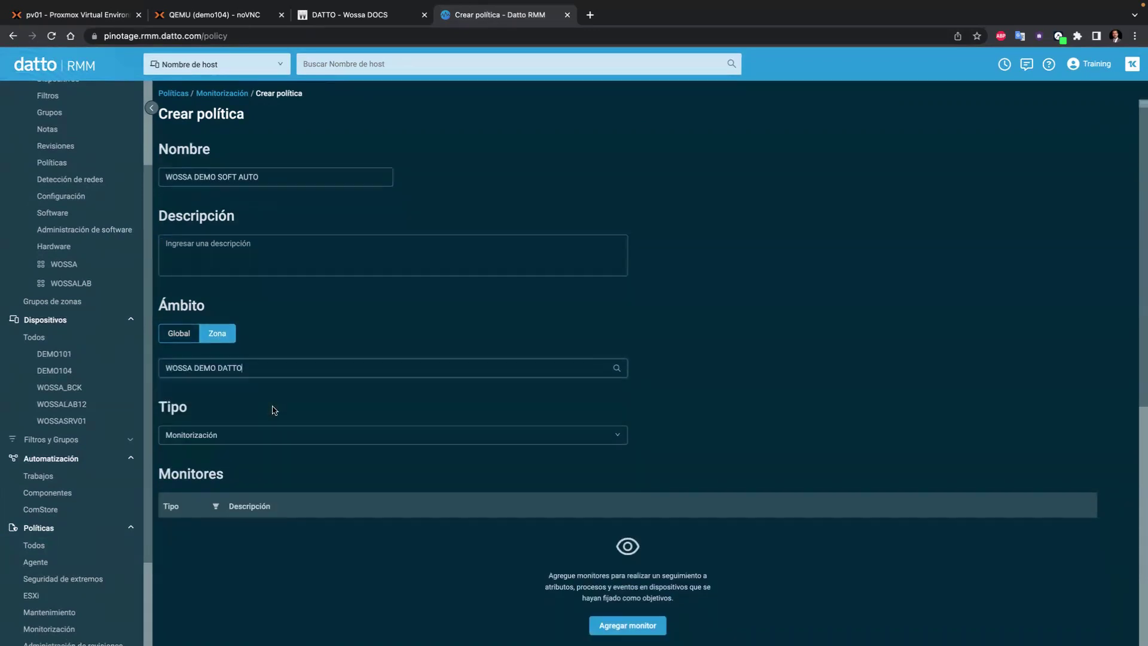
left_click(271, 435)
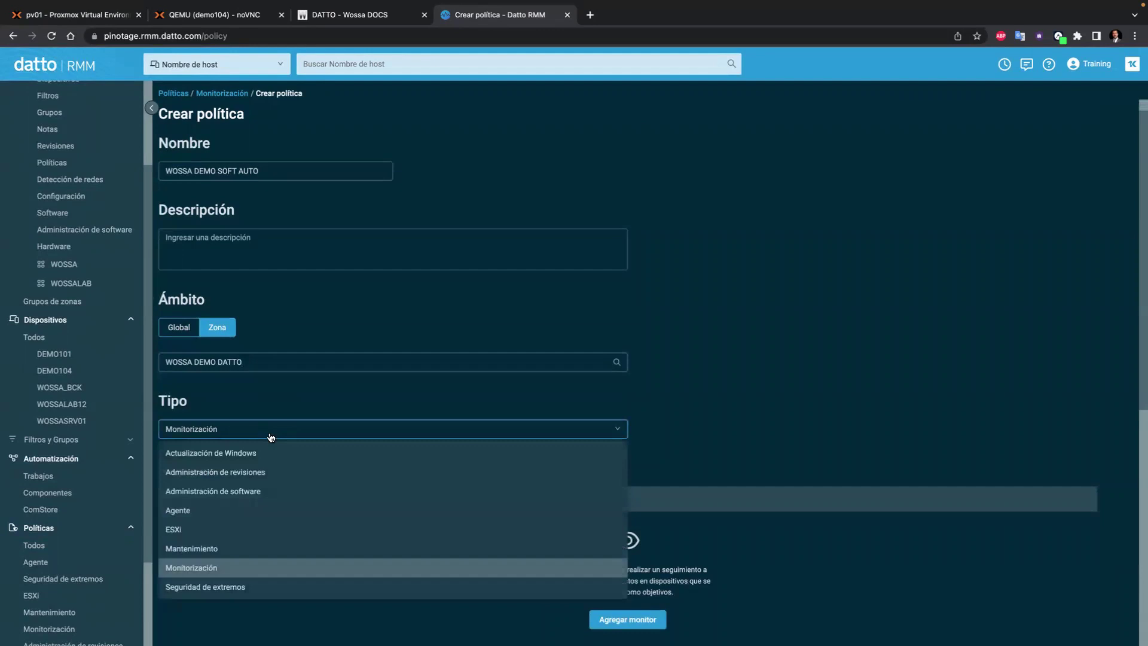
Step: Make it a software management policy auto-installing 7-Zip, Acrobat Reader, FileZilla and Chrome if missing
left_click(267, 491)
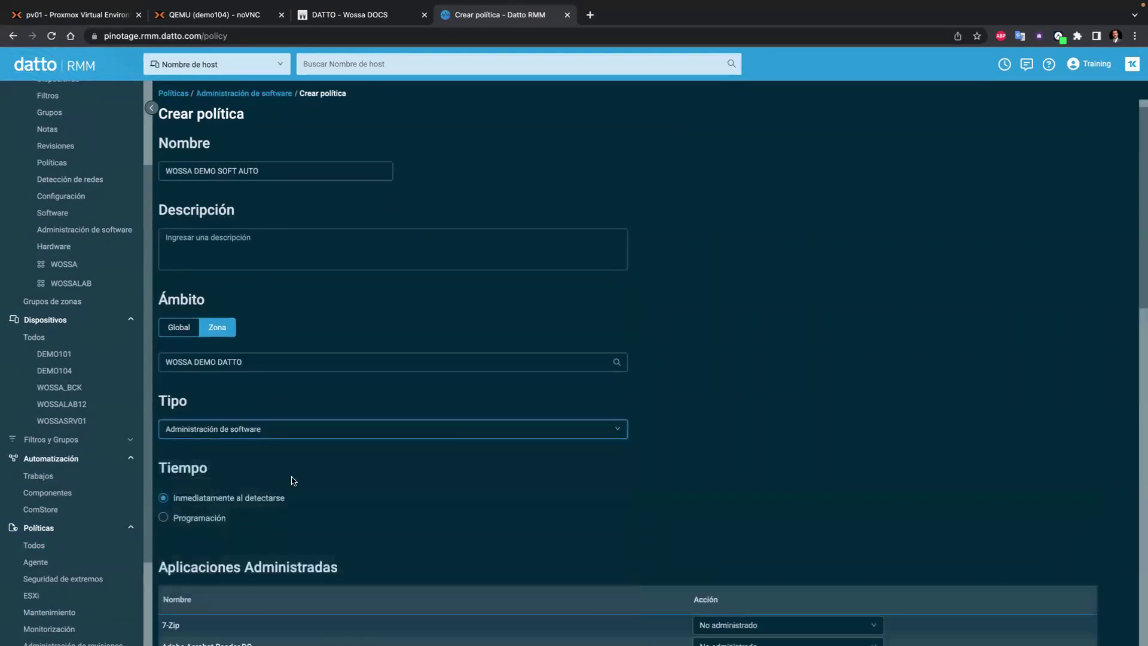
scroll(773, 450, "down", 2)
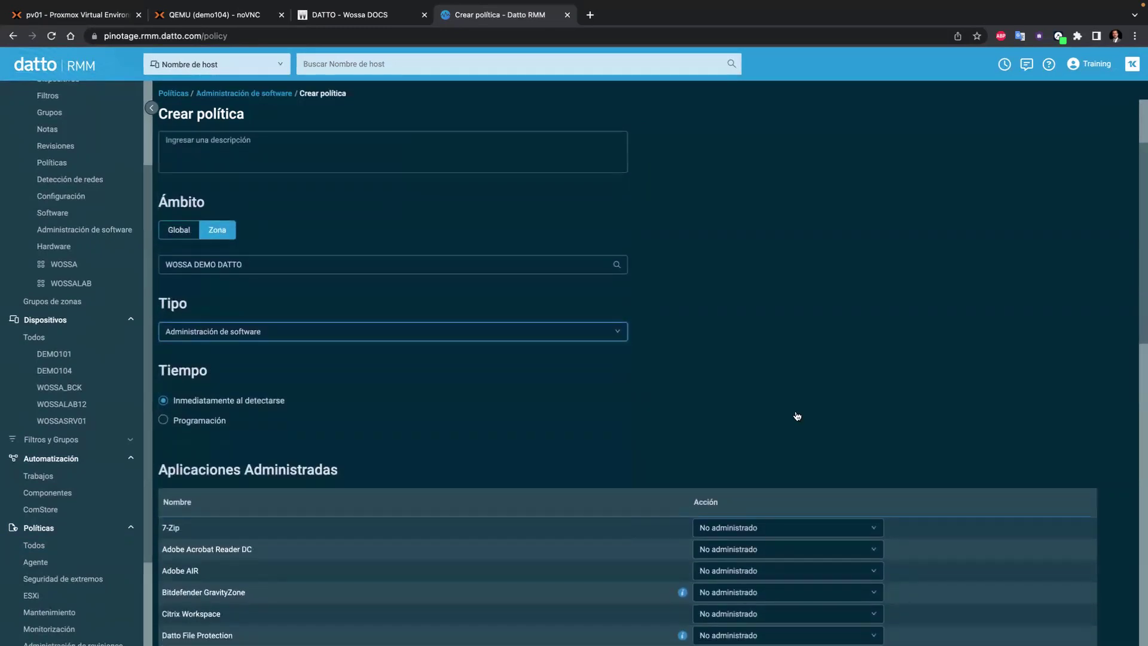
scroll(797, 415, "down", 3)
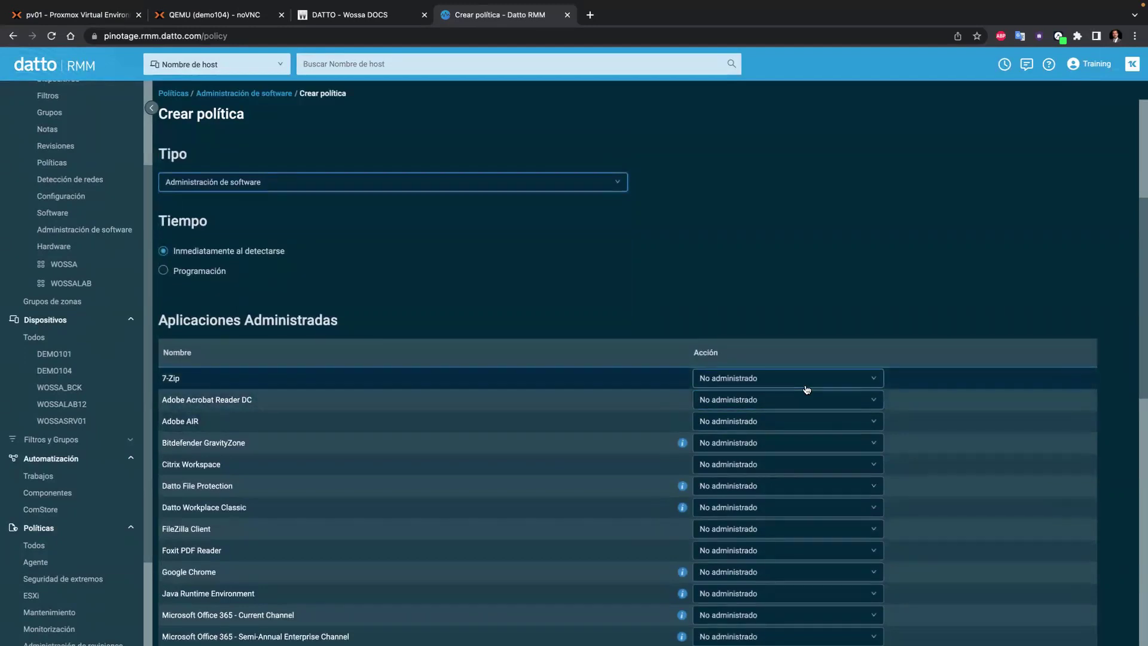
left_click(803, 385)
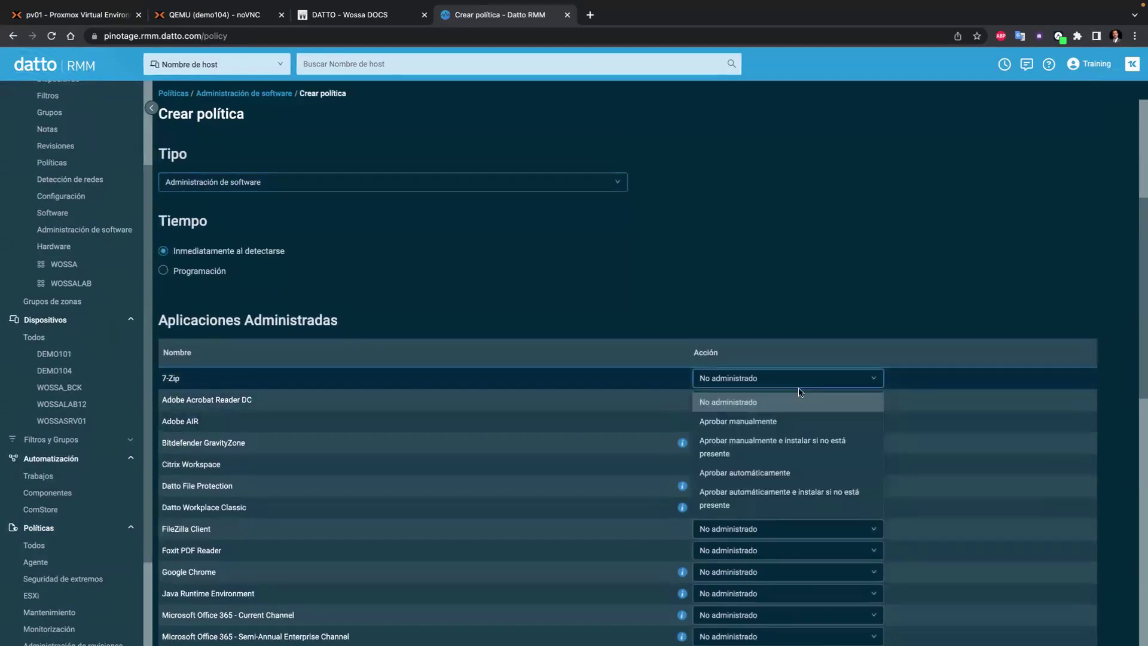
left_click(760, 495)
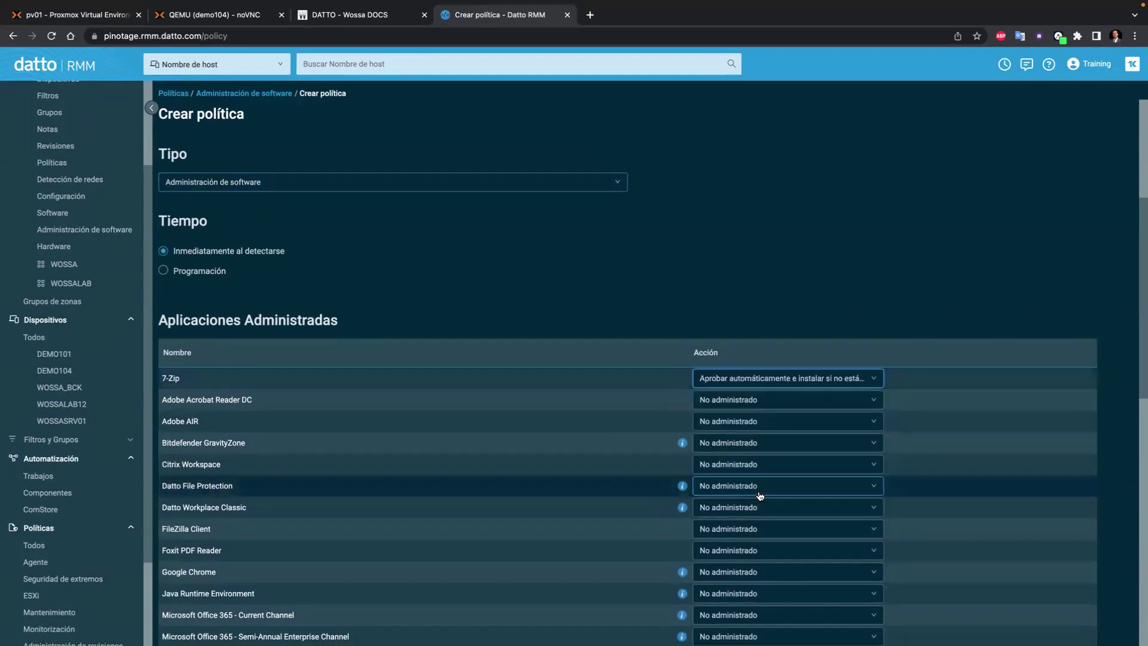
left_click(787, 403)
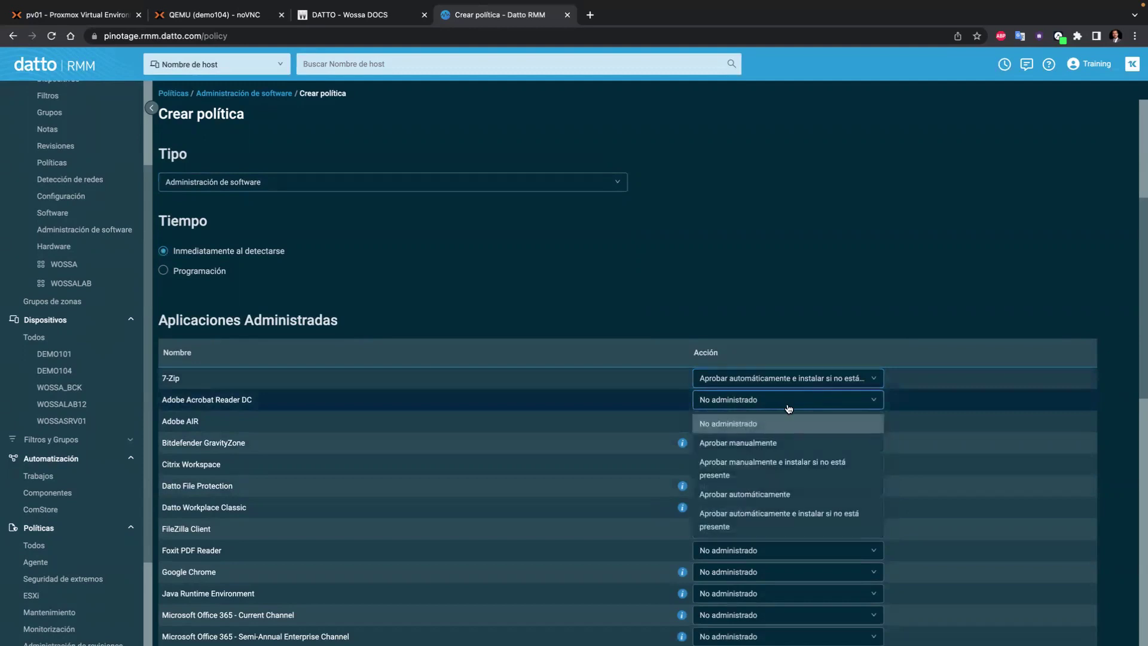
left_click(783, 519)
scroll(774, 520, "down", 1)
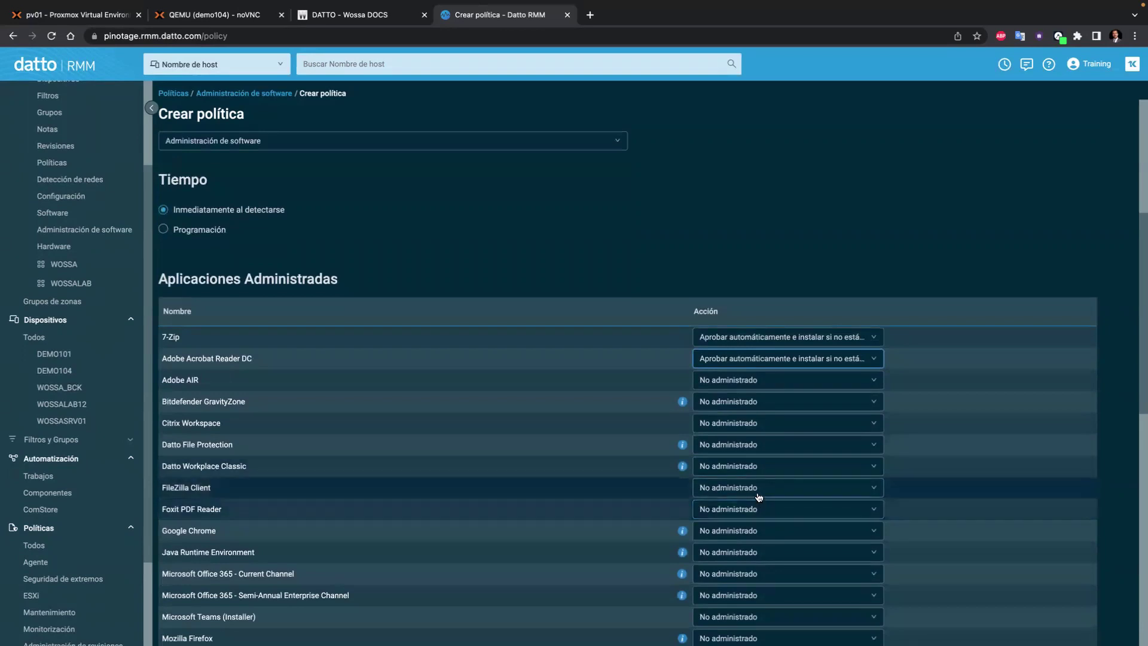
left_click(759, 495)
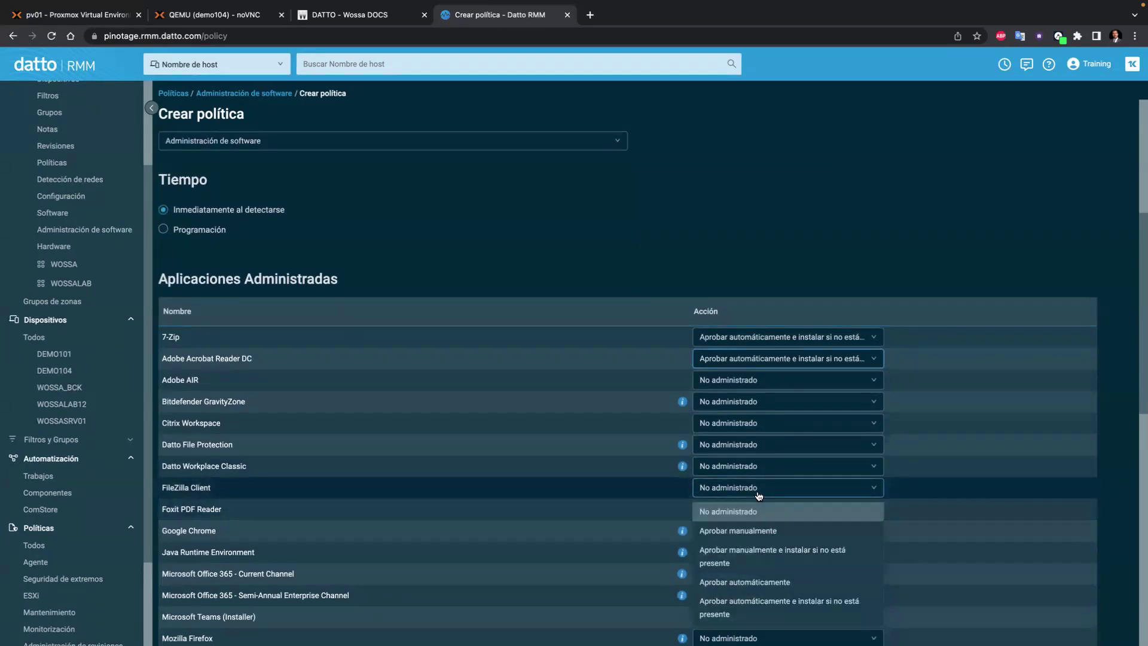
left_click(767, 616)
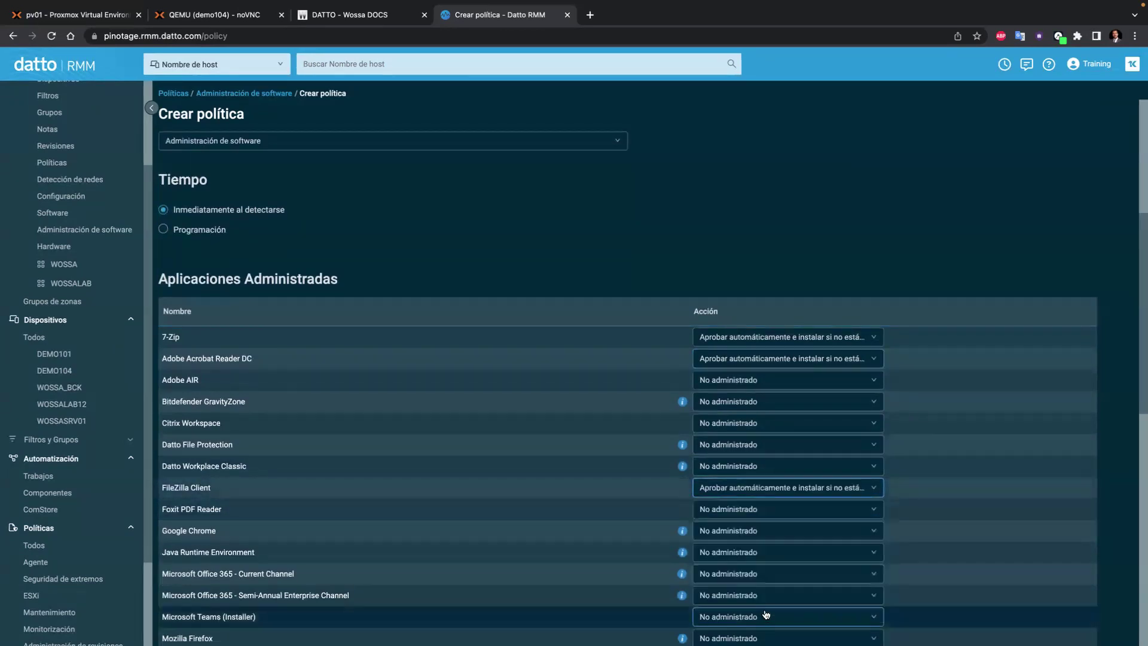
left_click(734, 533)
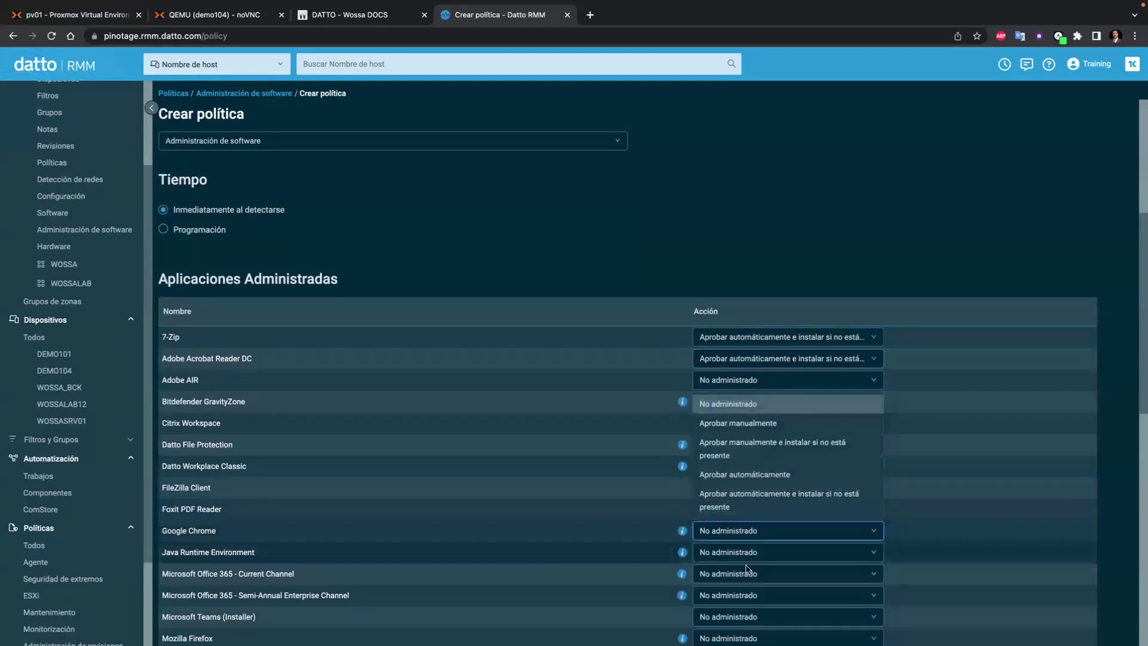
left_click(751, 507)
Step: Set Teams, Zoom, VLC and Firefox to auto-approve and install if missing, then start on Java
scroll(752, 490, "down", 3)
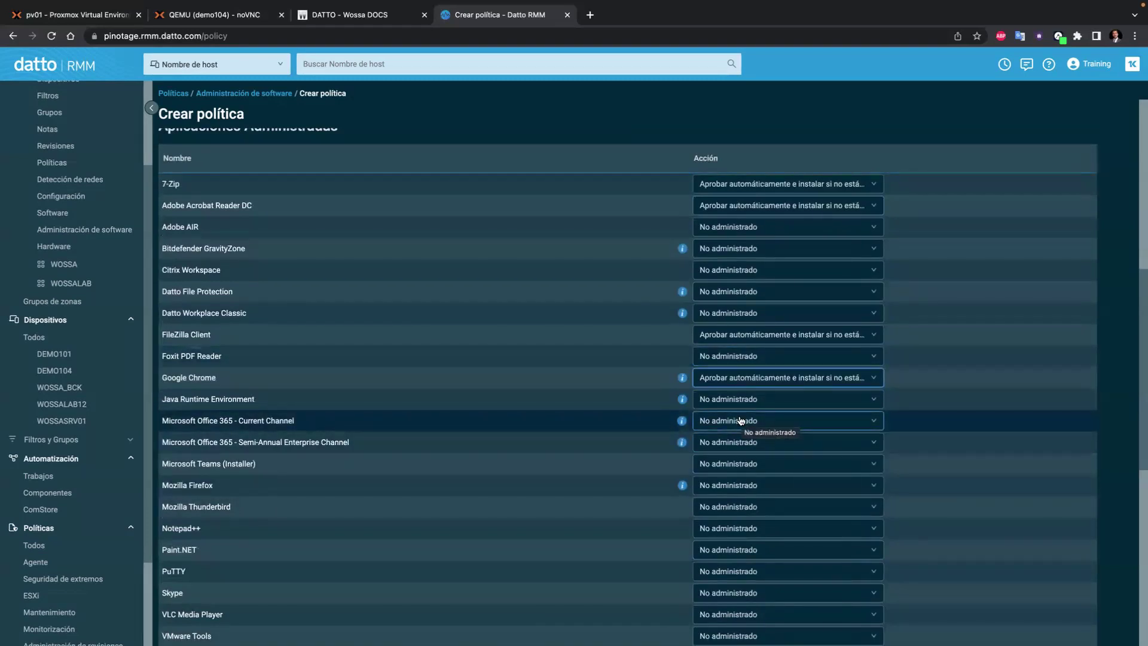
left_click(729, 461)
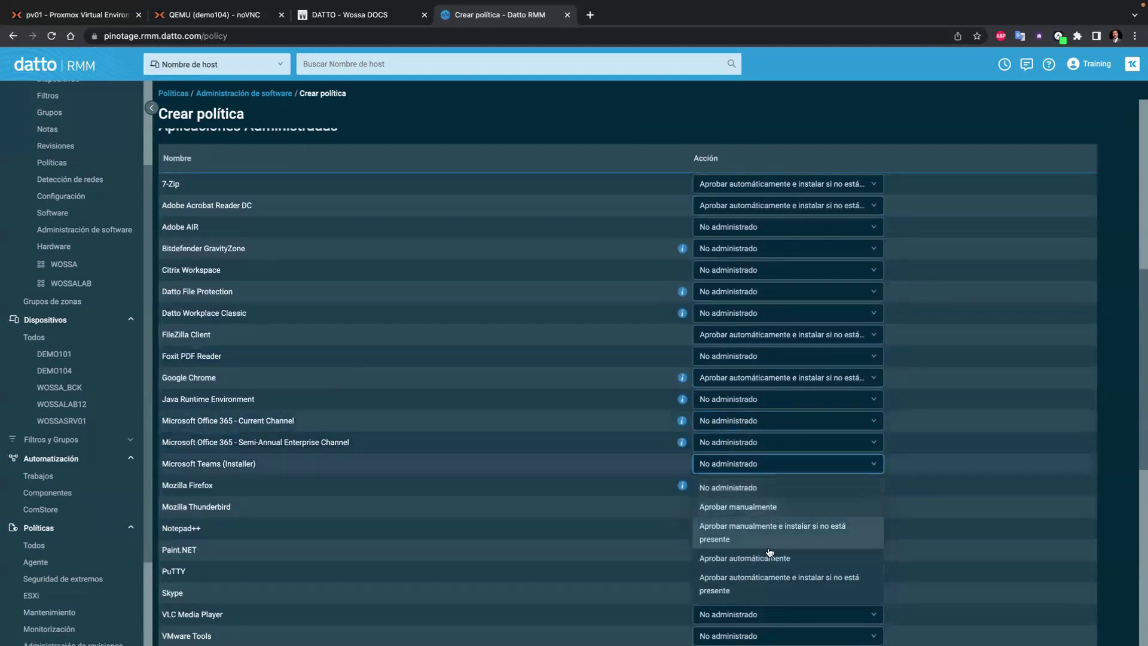
left_click(763, 579)
scroll(756, 523, "down", 1)
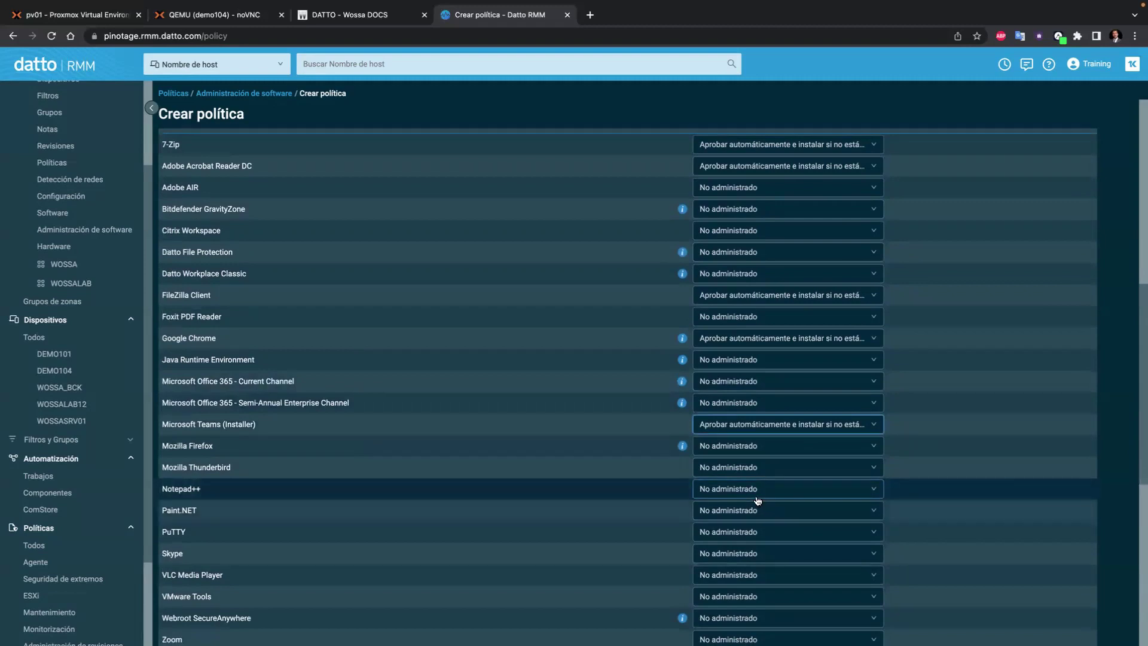
scroll(756, 526, "down", 3)
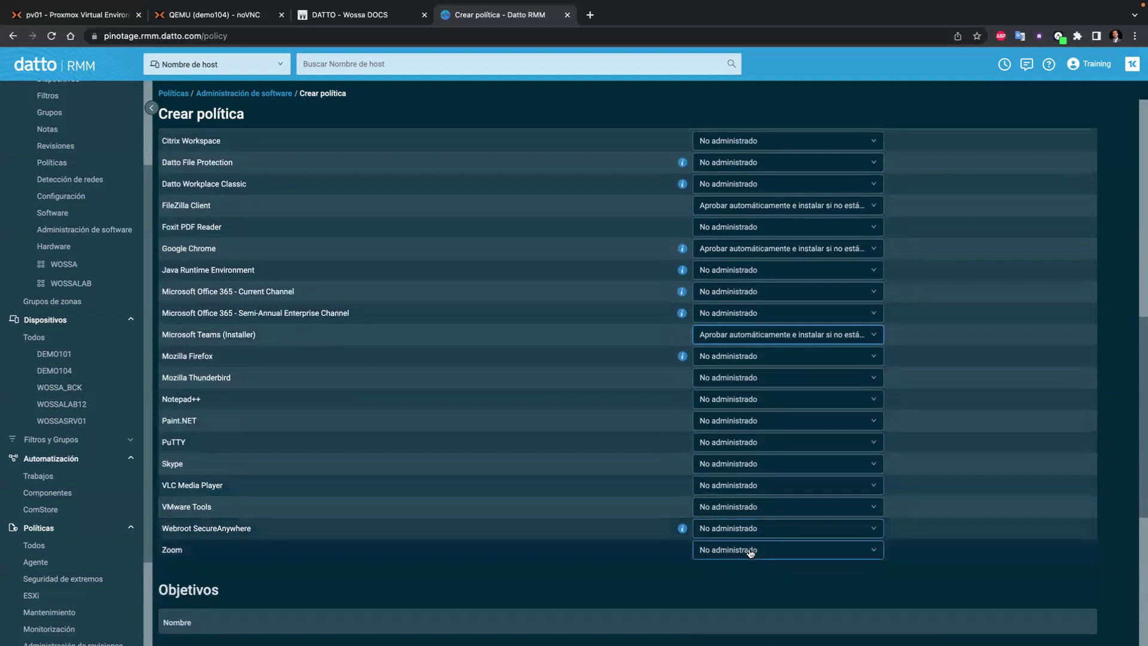
left_click(751, 548)
left_click(752, 519)
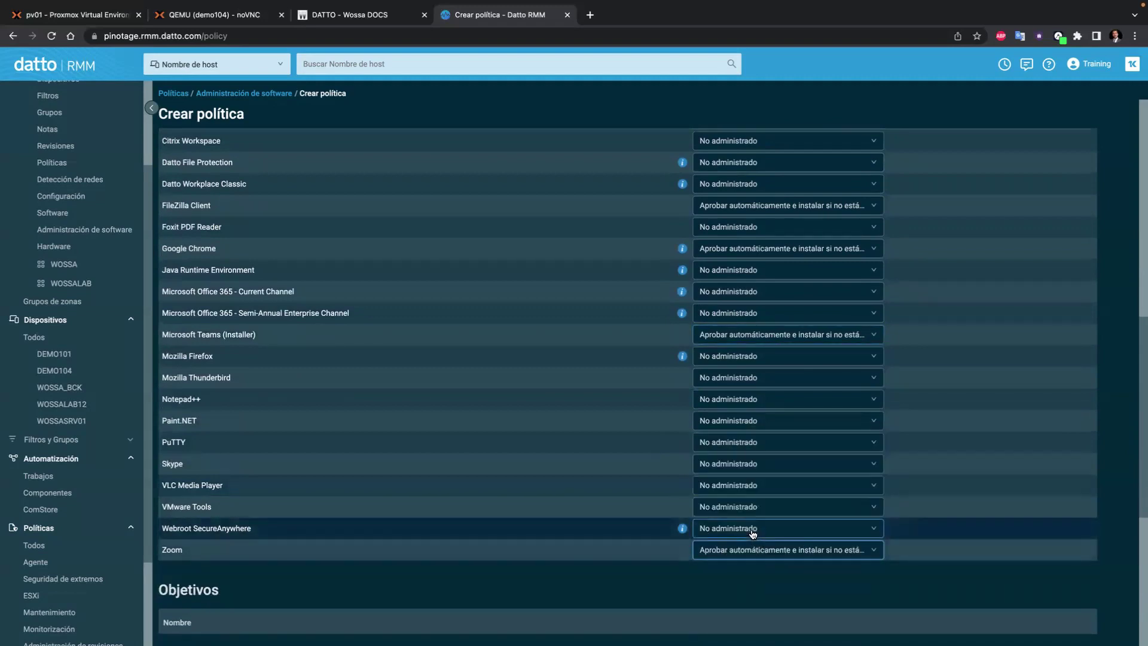
left_click(761, 492)
left_click(747, 599)
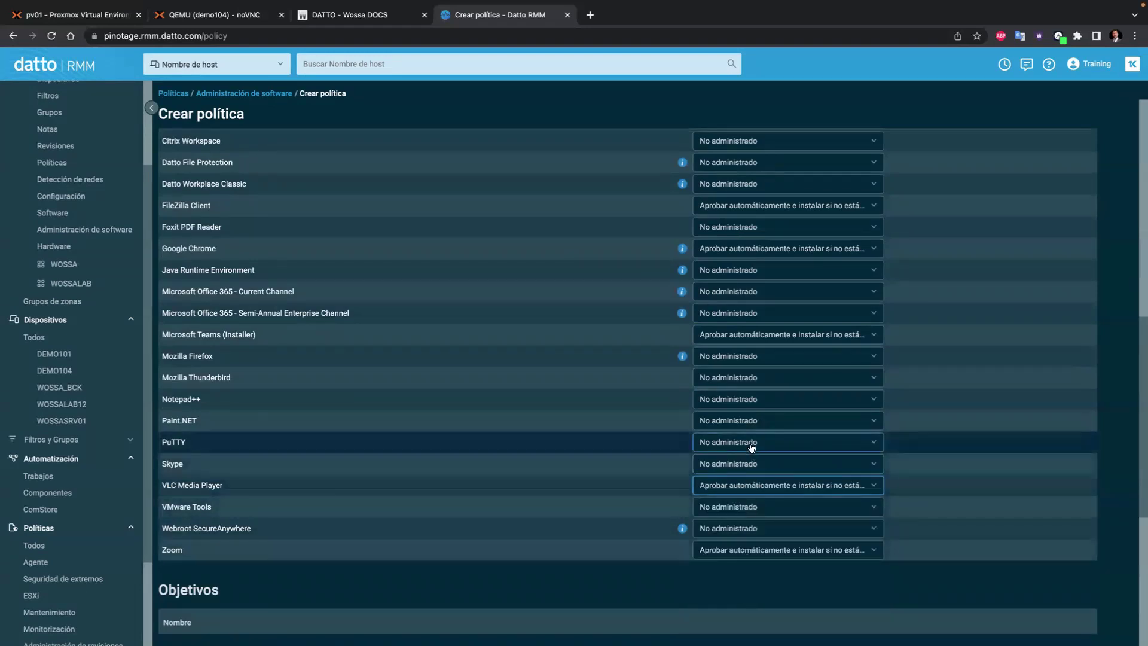
left_click(755, 383)
left_click(757, 360)
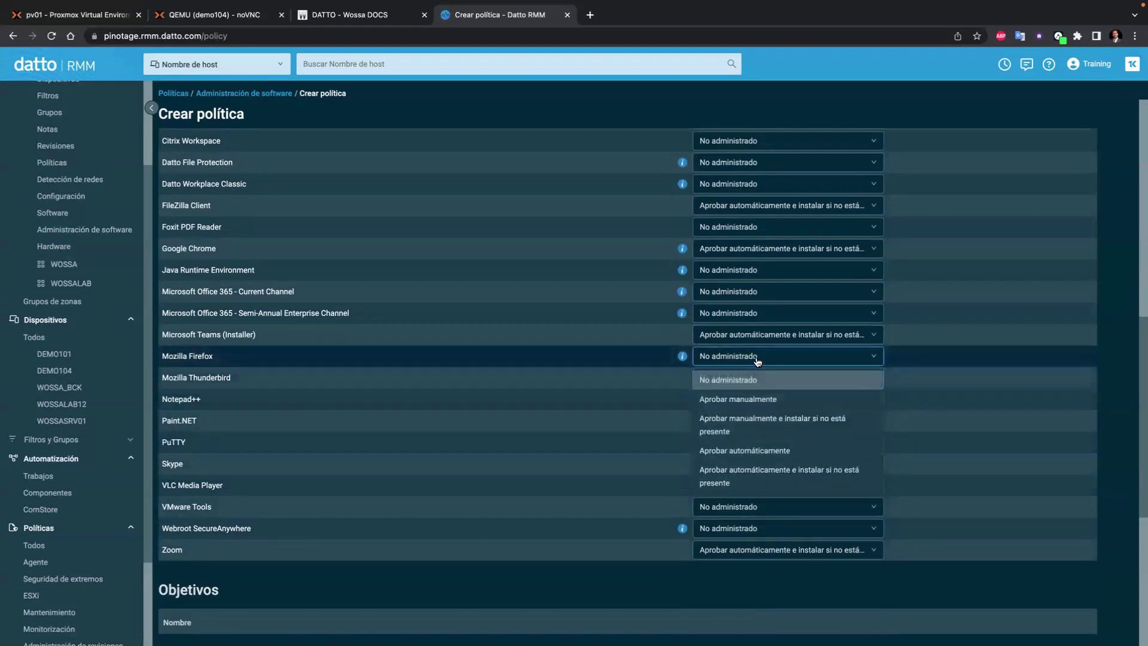
left_click(741, 472)
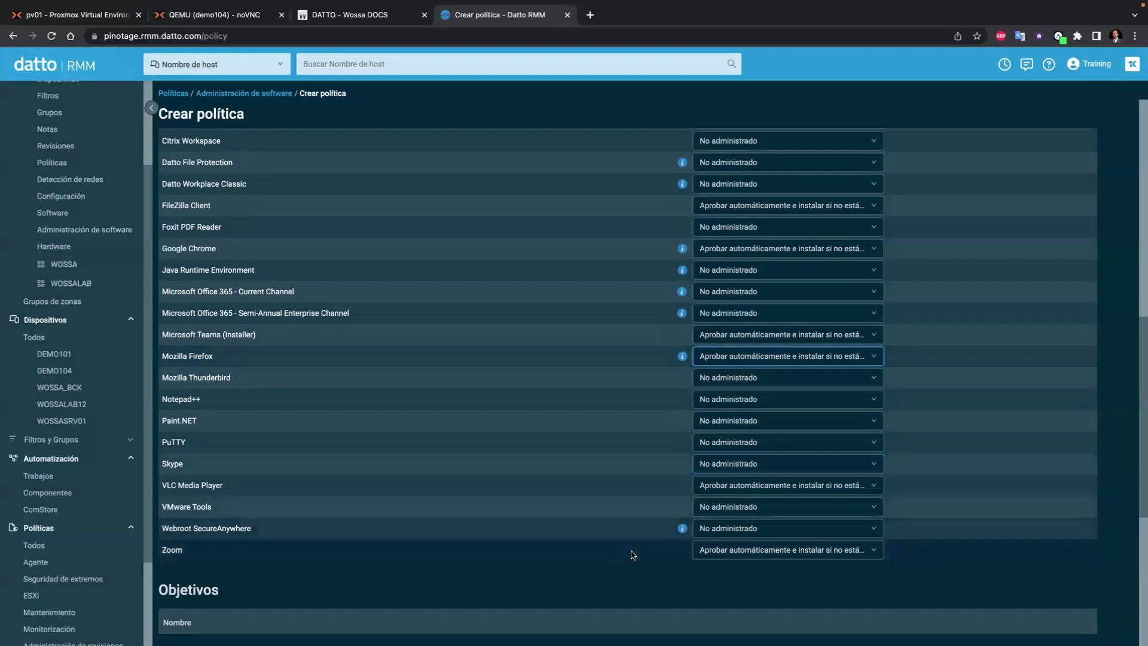
left_click(754, 272)
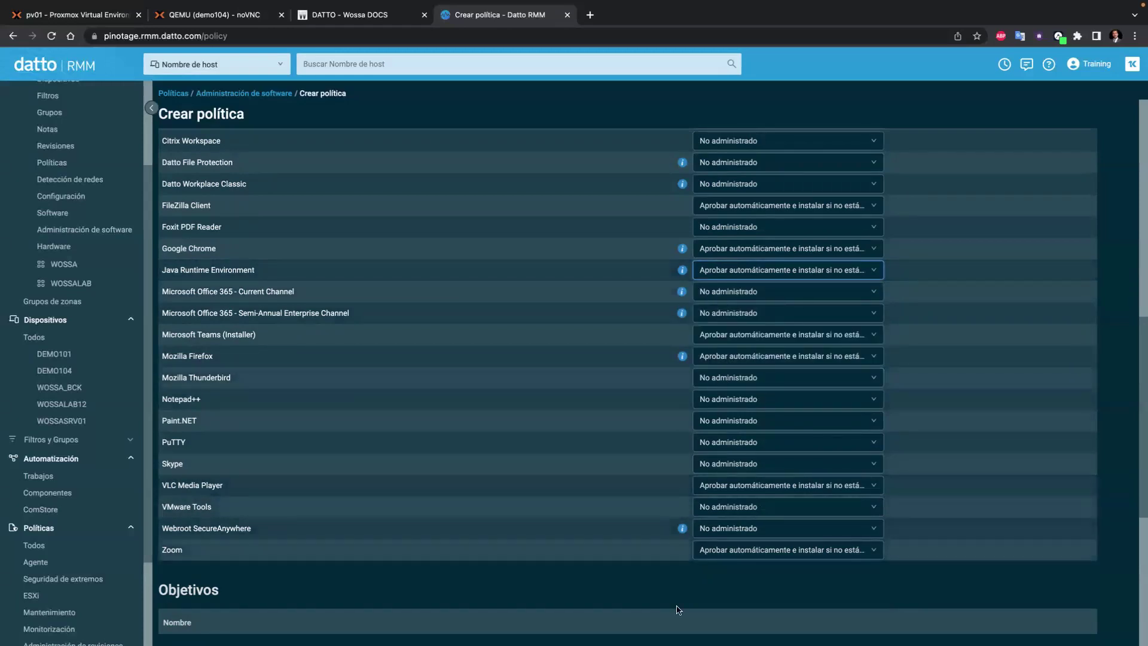
Step: Add 'Todas las estaciones Windows' (all Windows workstations) as the policy's target
scroll(675, 604, "up", 2)
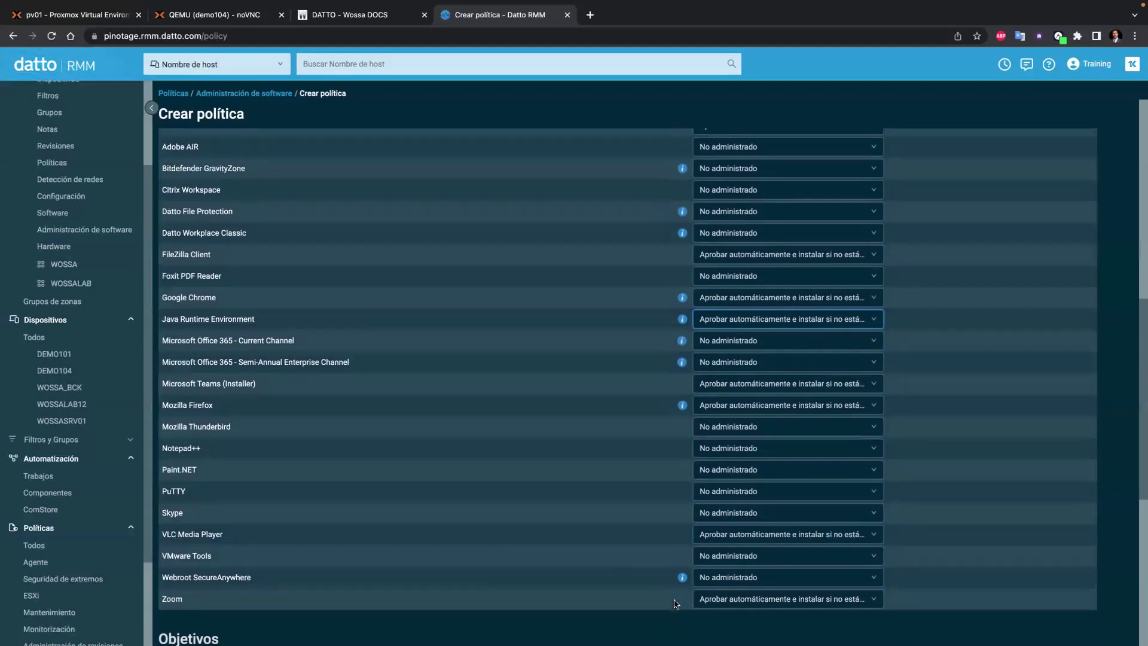
scroll(675, 604, "down", 6)
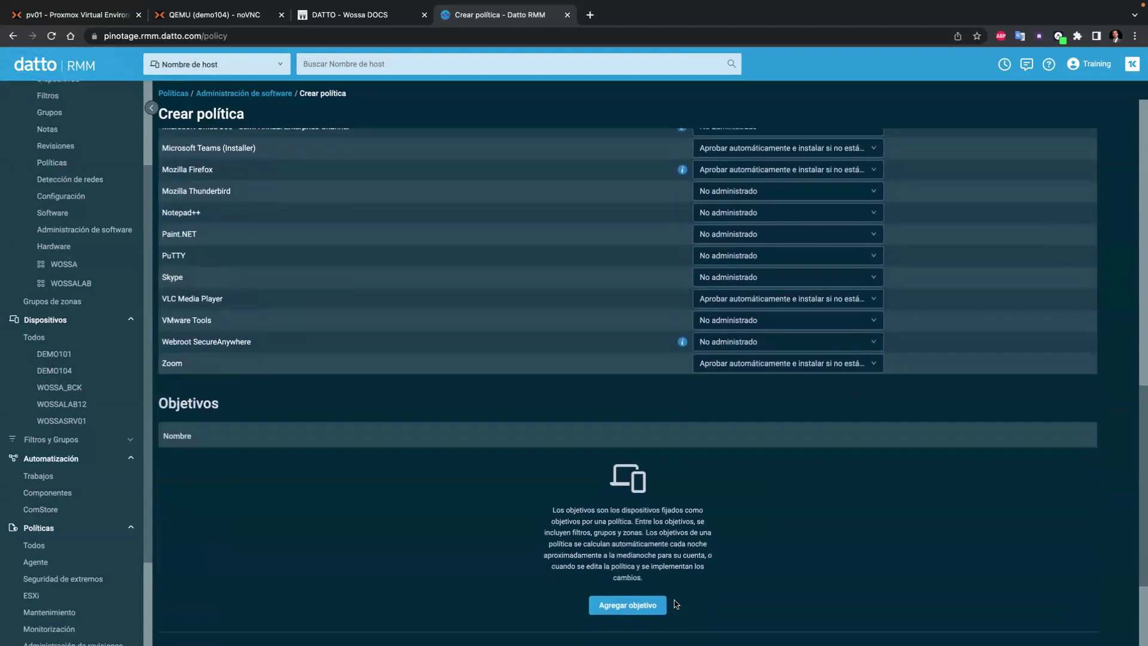
left_click(644, 497)
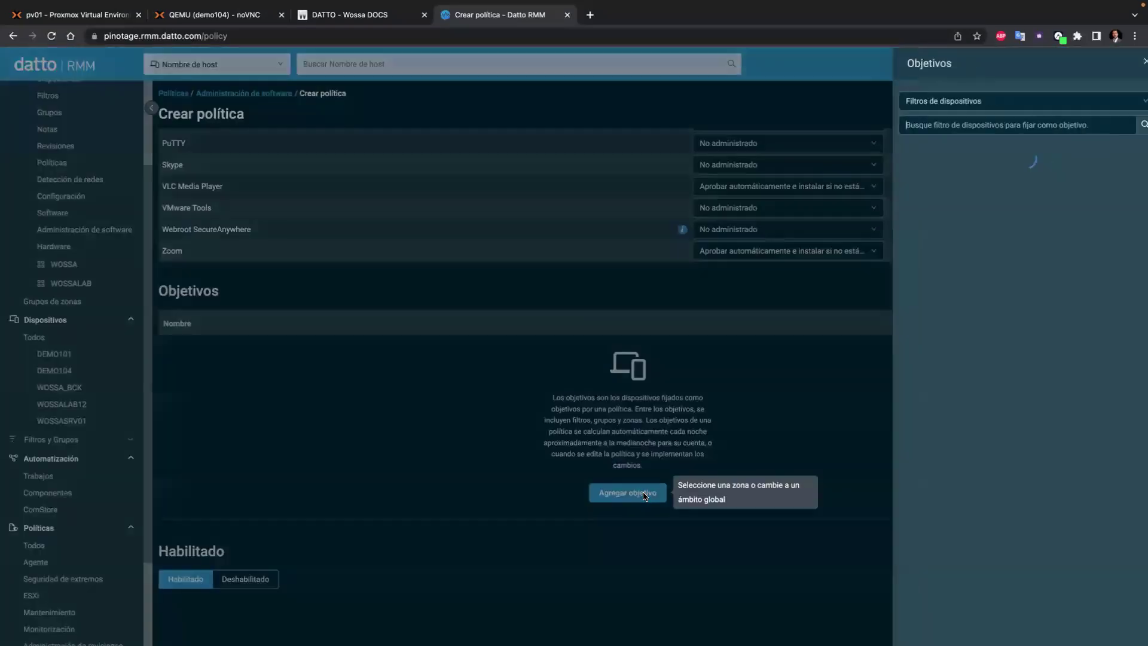
type("WINDO")
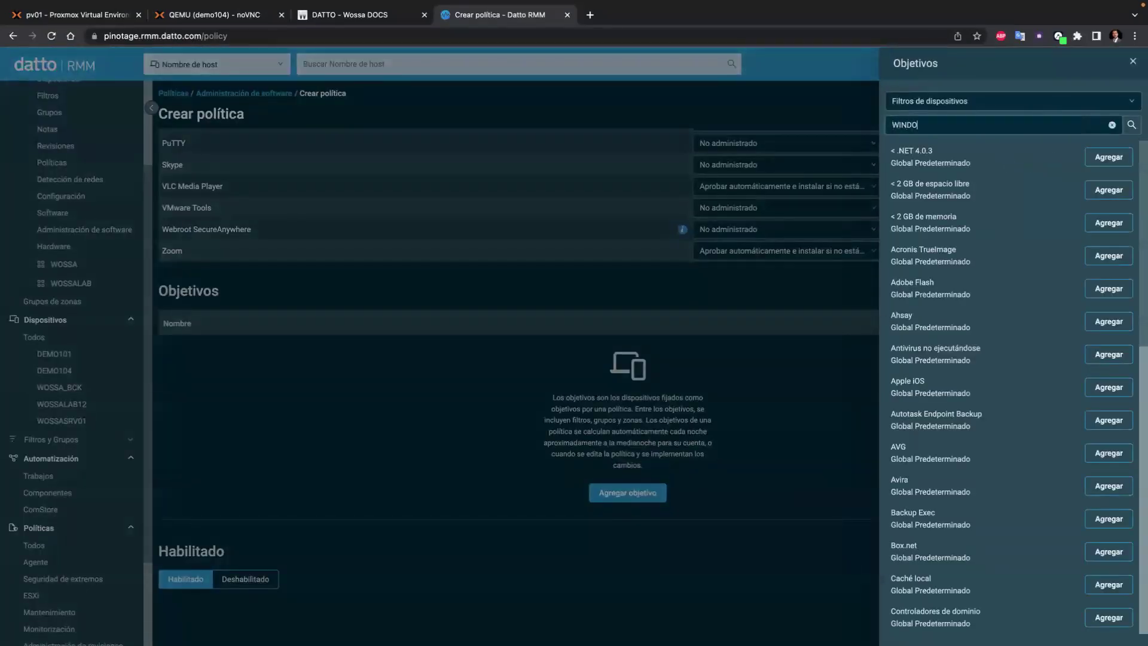
type("WS")
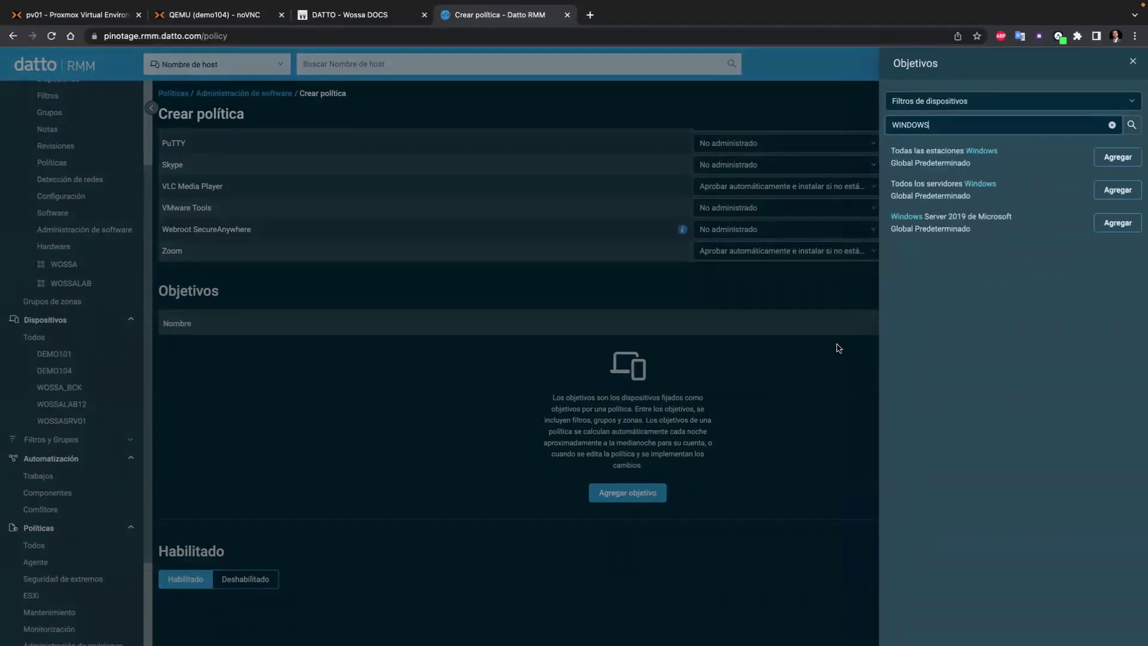
left_click(1100, 164)
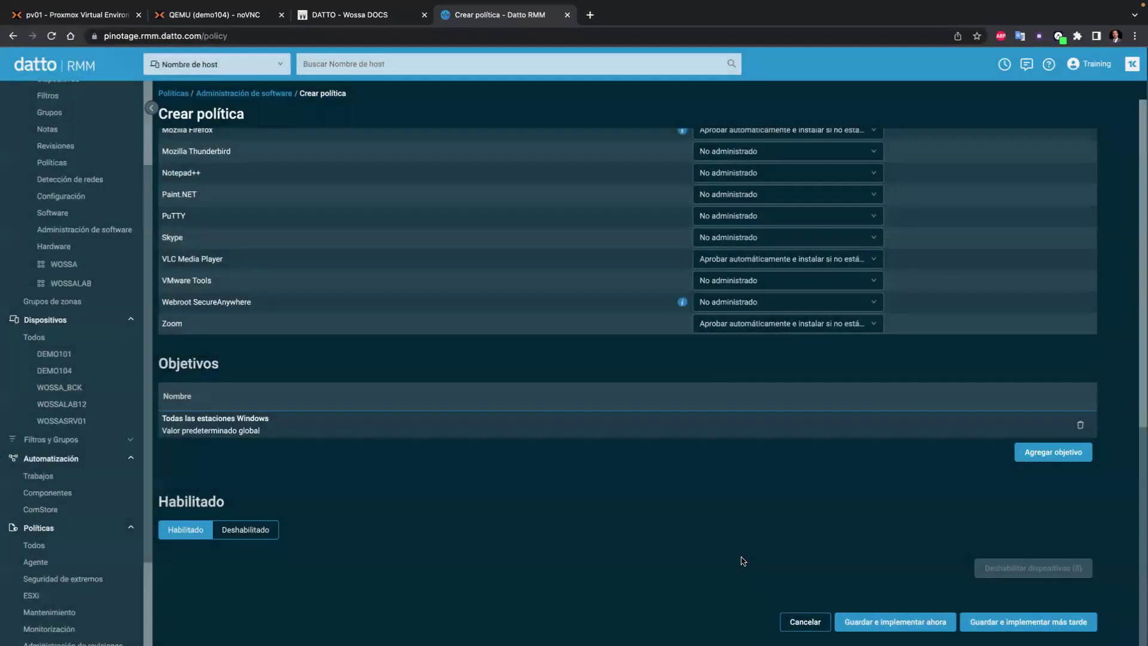
Step: Save and immediately deploy the WOSSA DEMO SOFT AUTO policy, confirming the prompt
left_click(656, 525)
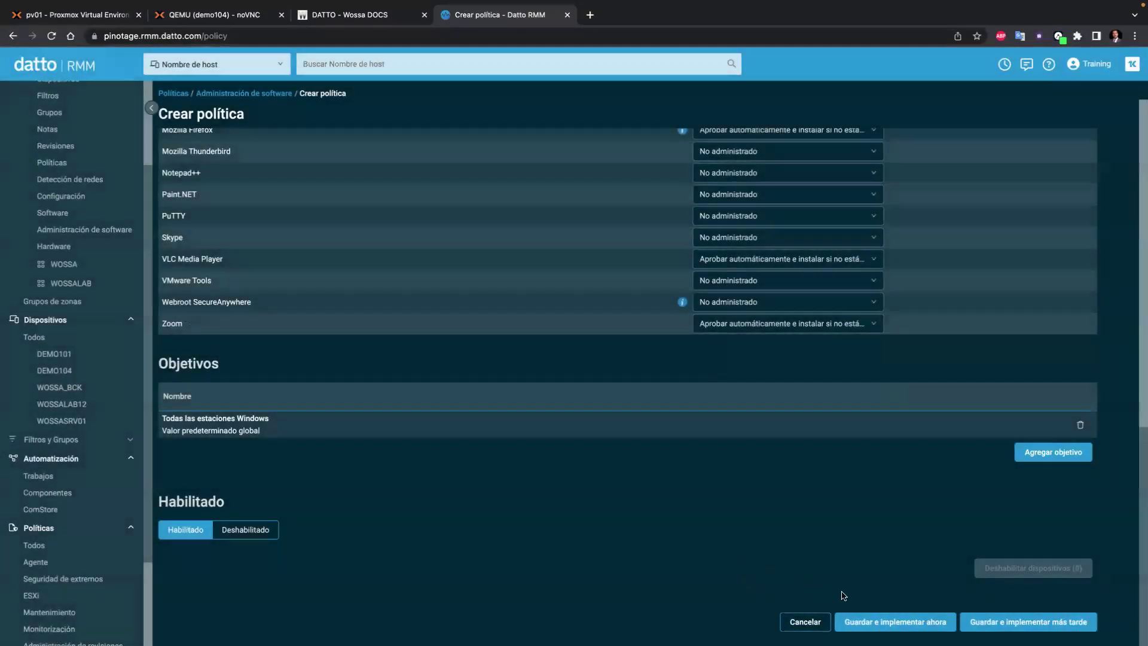
left_click(876, 620)
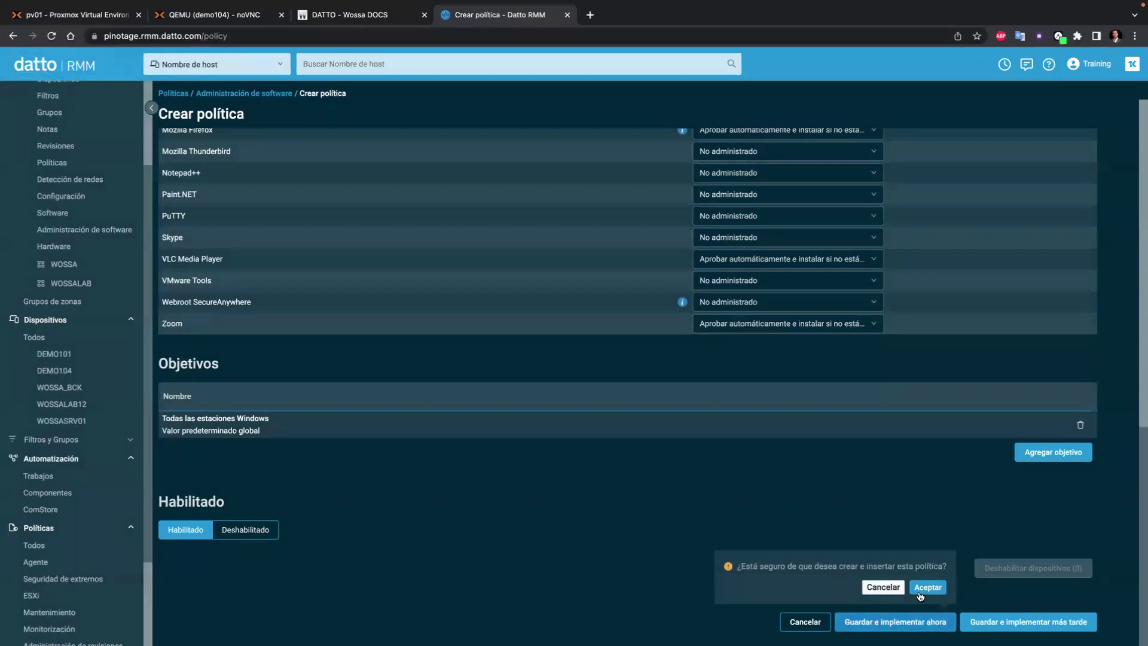
left_click(924, 591)
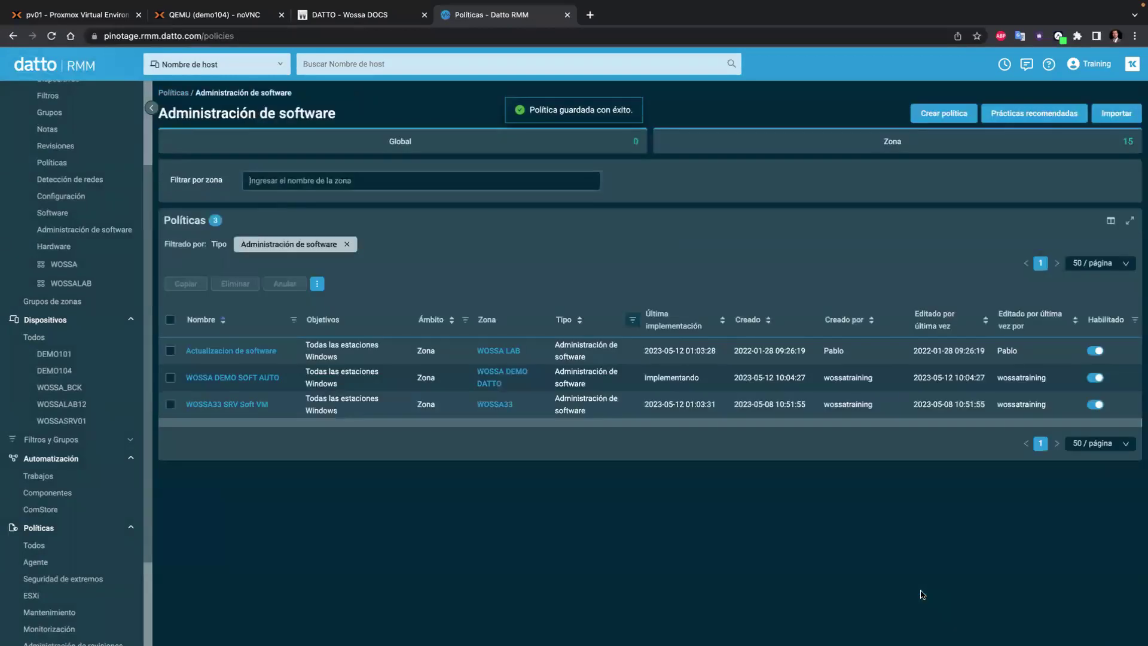
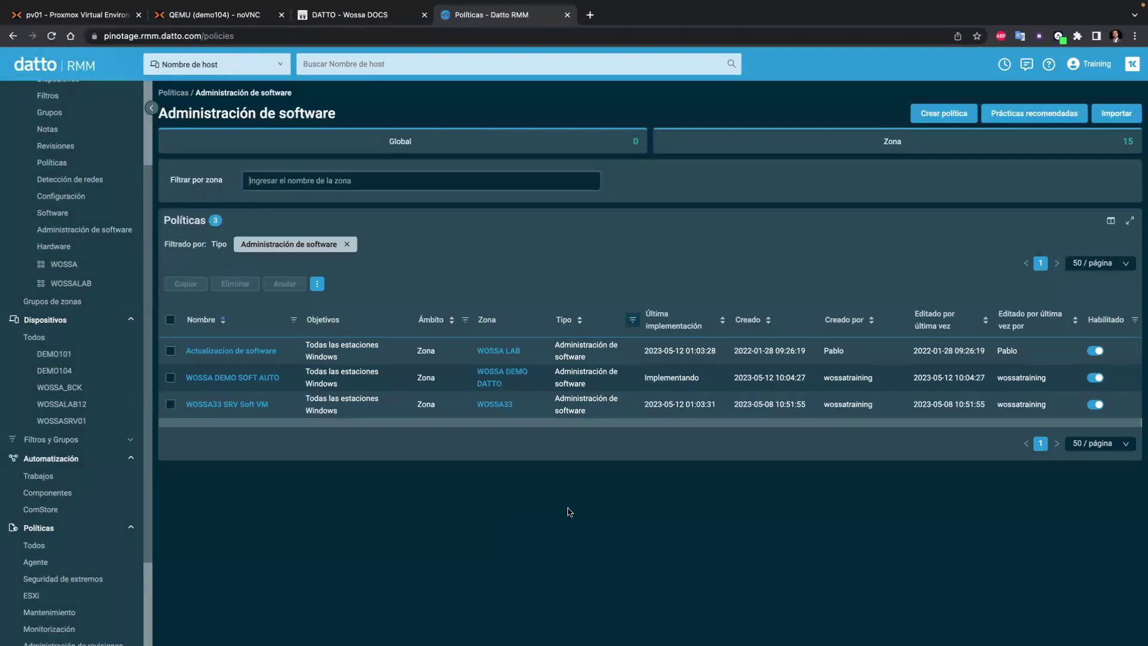
Step: Start a new policy named 'WOSSA DEMO - WINDOWS UPDATE PCS'
left_click(957, 118)
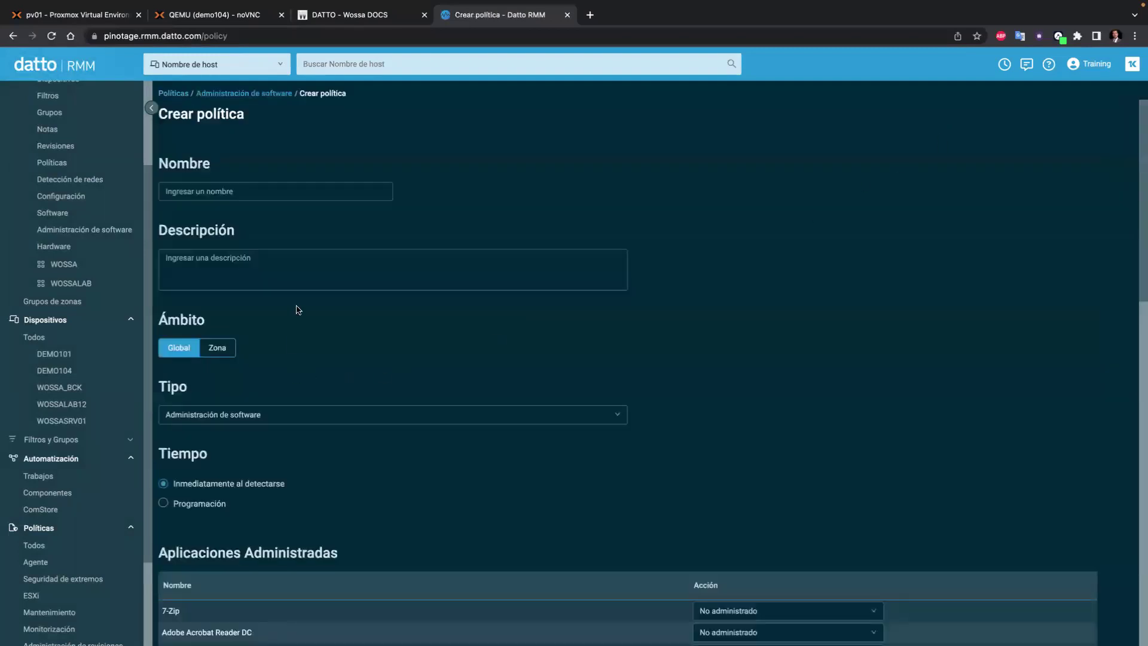
left_click(273, 183)
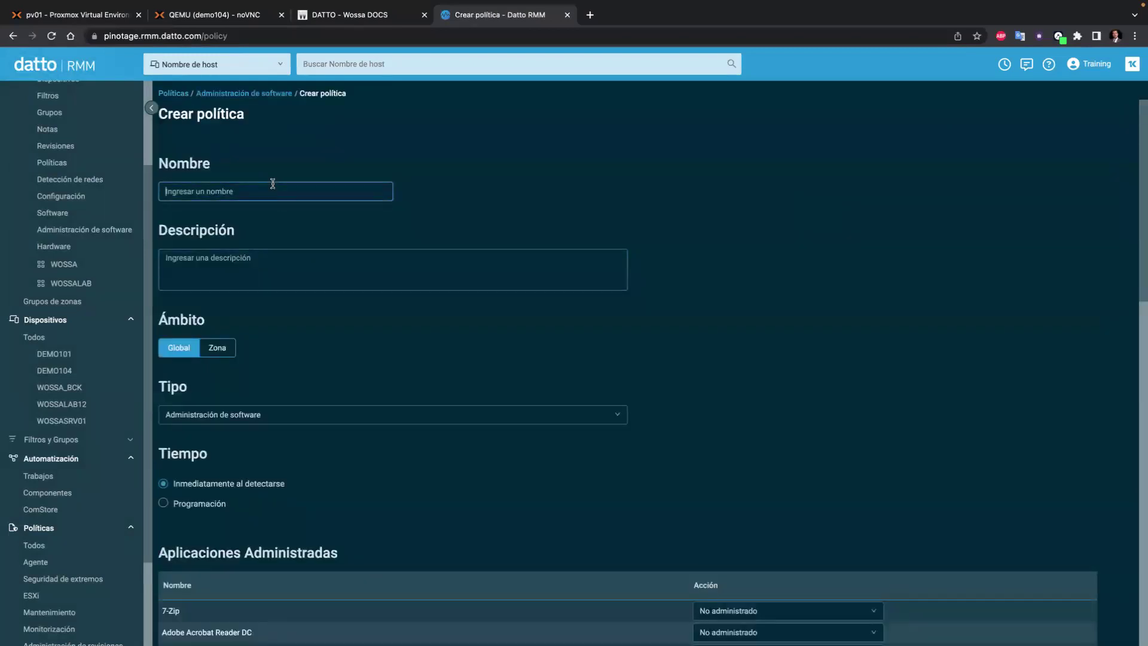
type("WOSSA DEMO - WINDOWS UPDATE PCS")
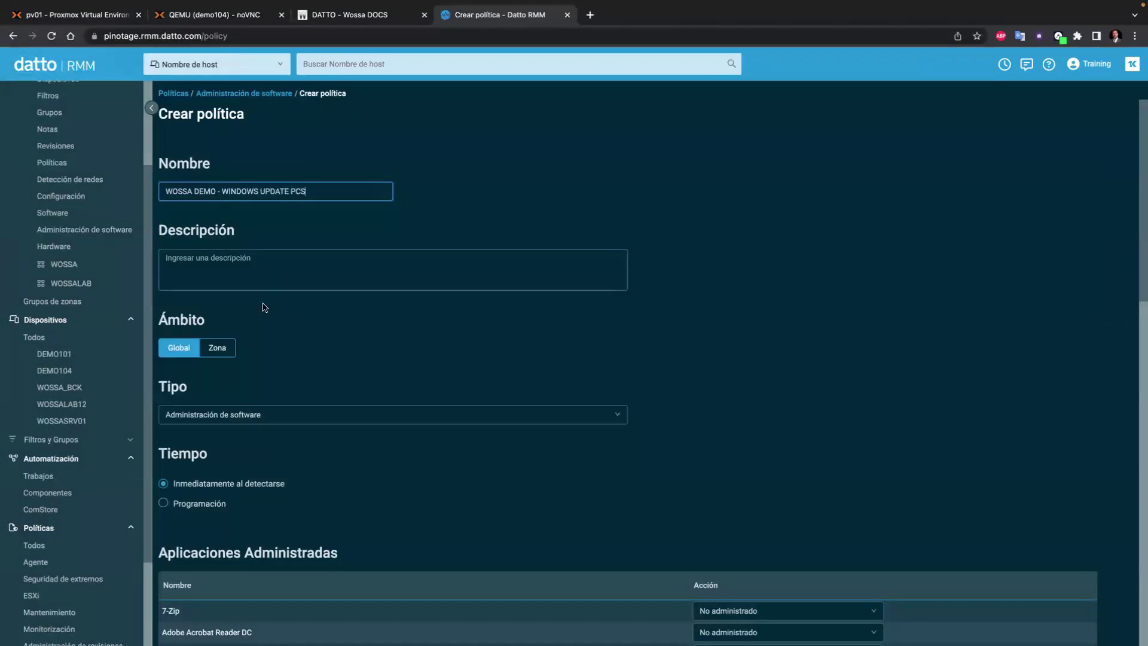
Step: Scope the policy to the WOSSA DEMO DATTO zone and set its type to Actualización de Windows
left_click(229, 348)
type("D")
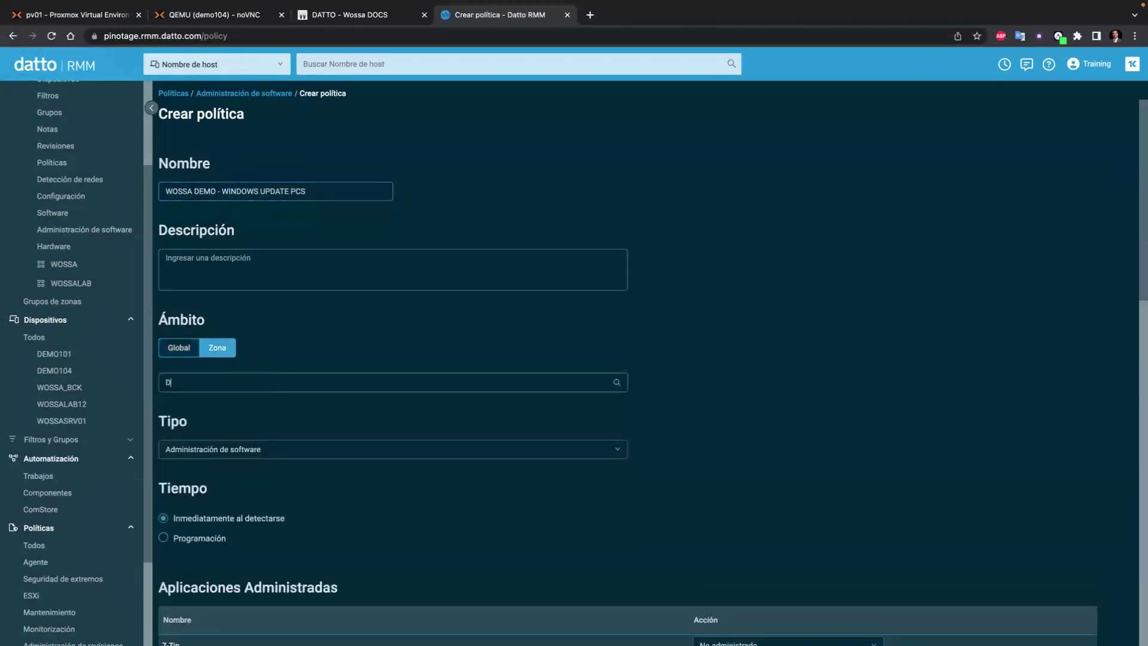
type("EMO")
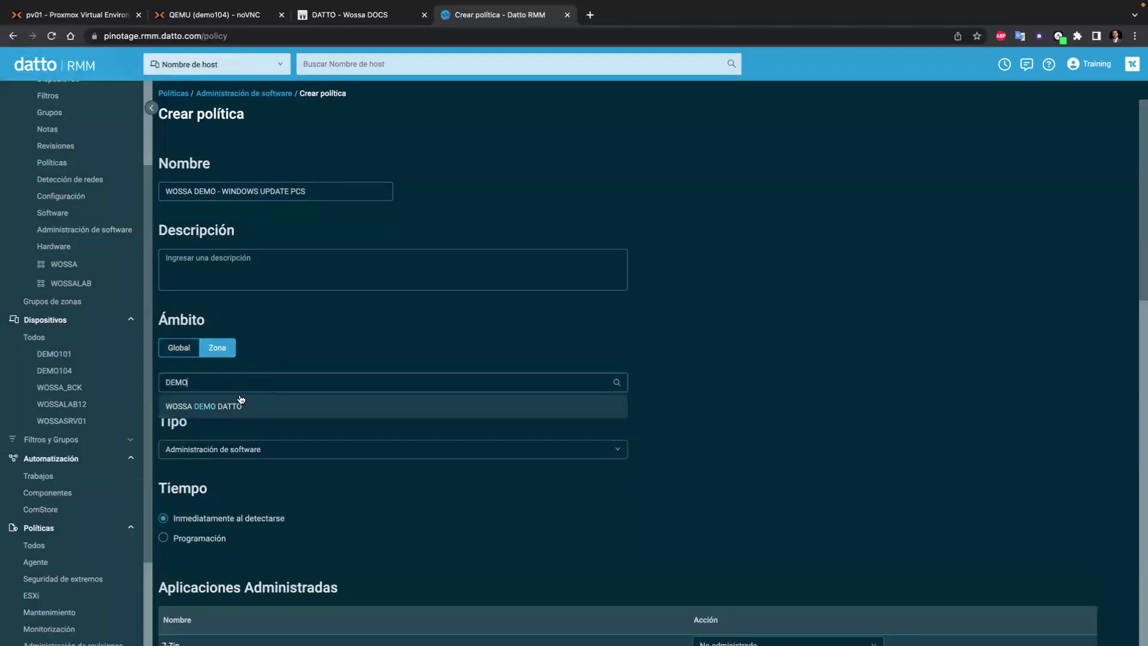
left_click(241, 401)
left_click(241, 451)
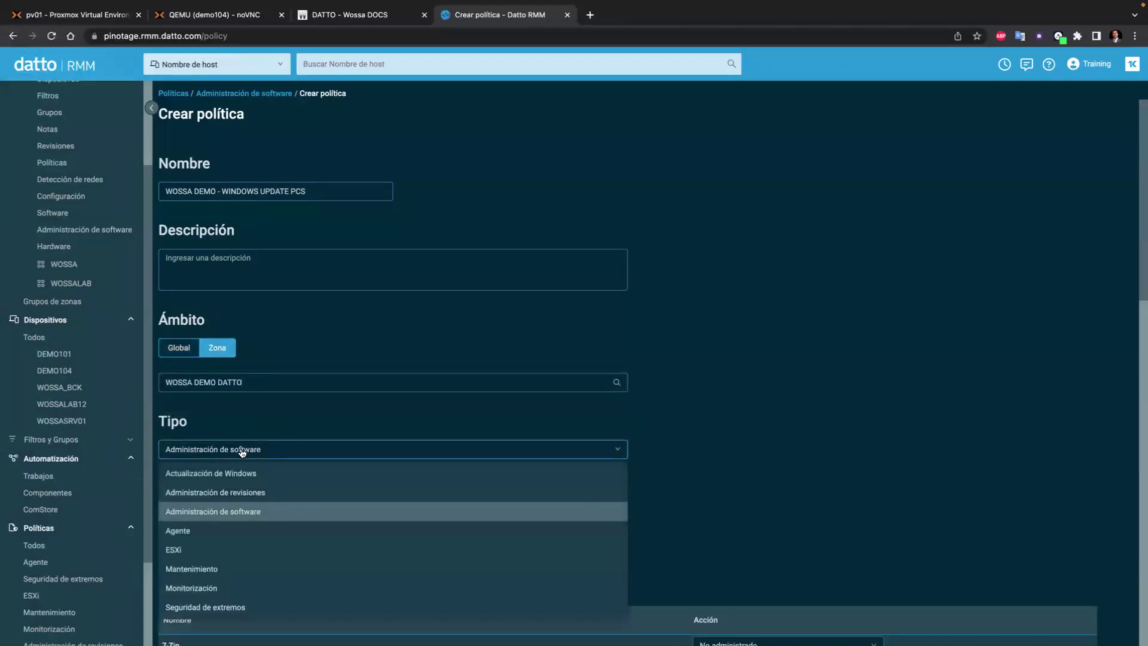
left_click(269, 476)
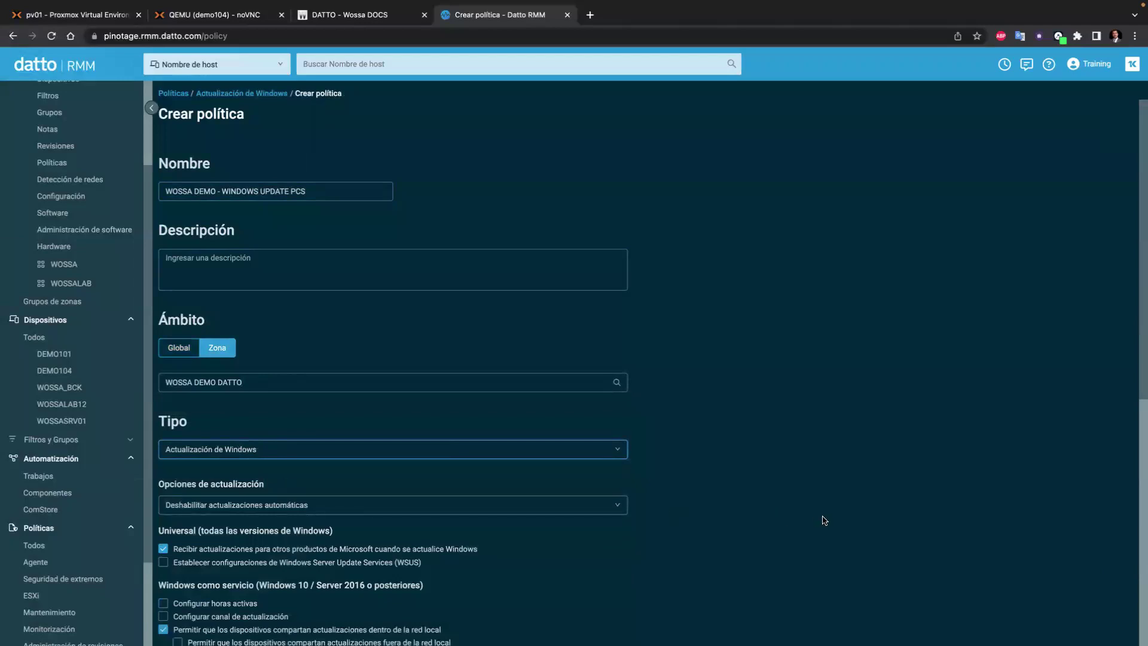
Step: Set Opciones de actualización to automatically detect and install recommended updates
scroll(823, 519, "down", 2)
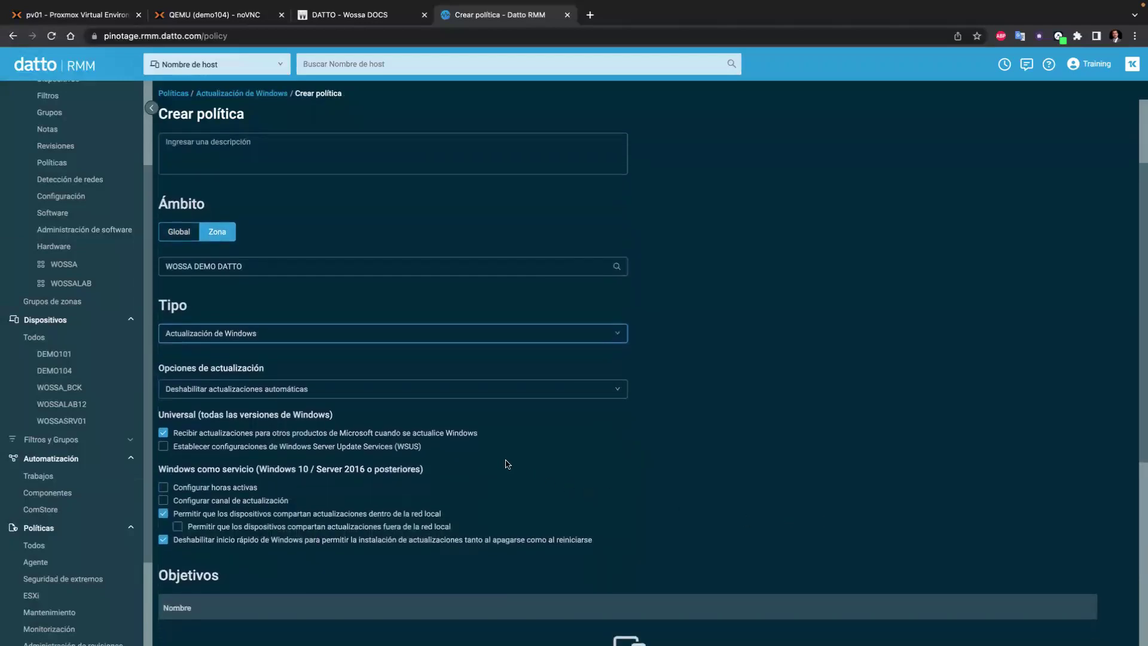
scroll(706, 507, "down", 1)
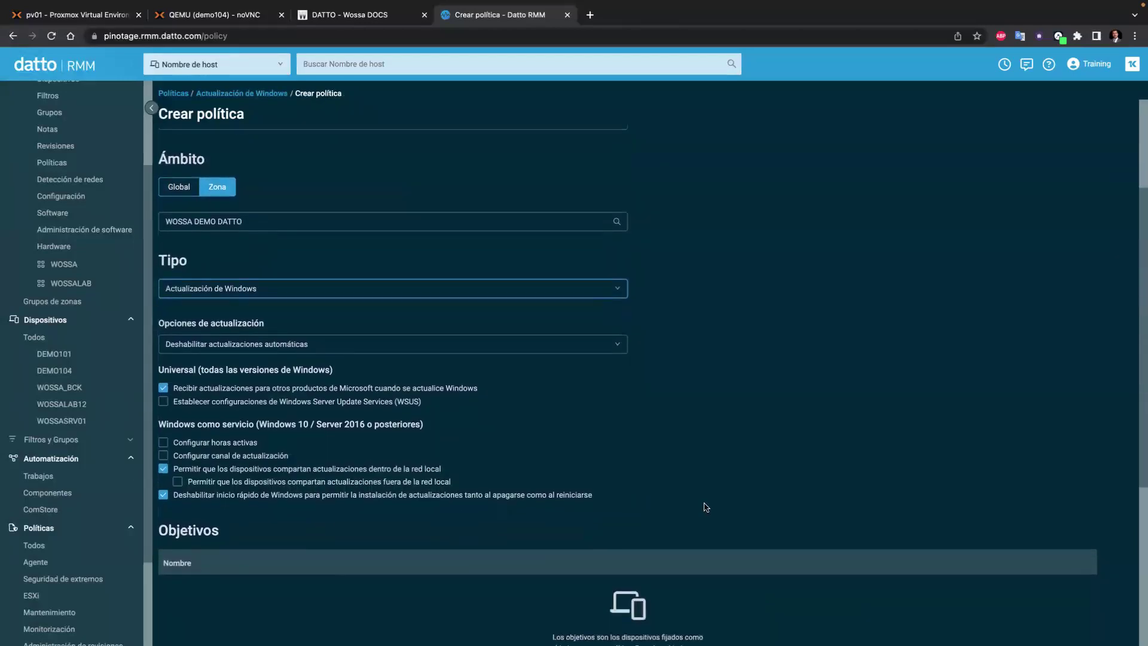
scroll(696, 505, "down", 2)
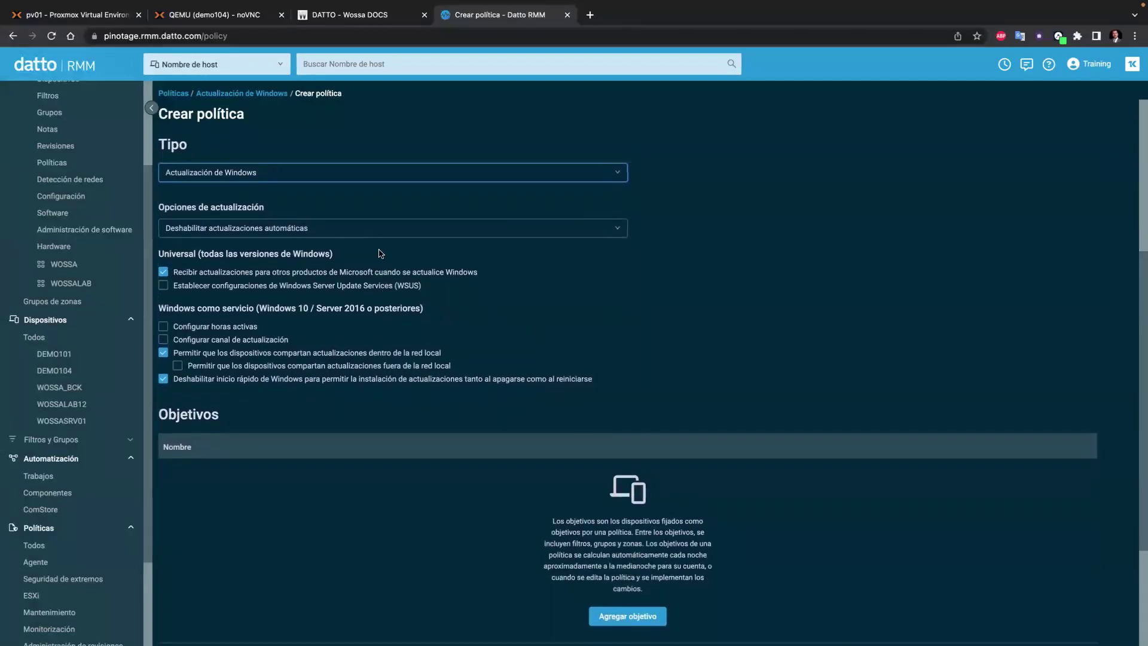
left_click(381, 232)
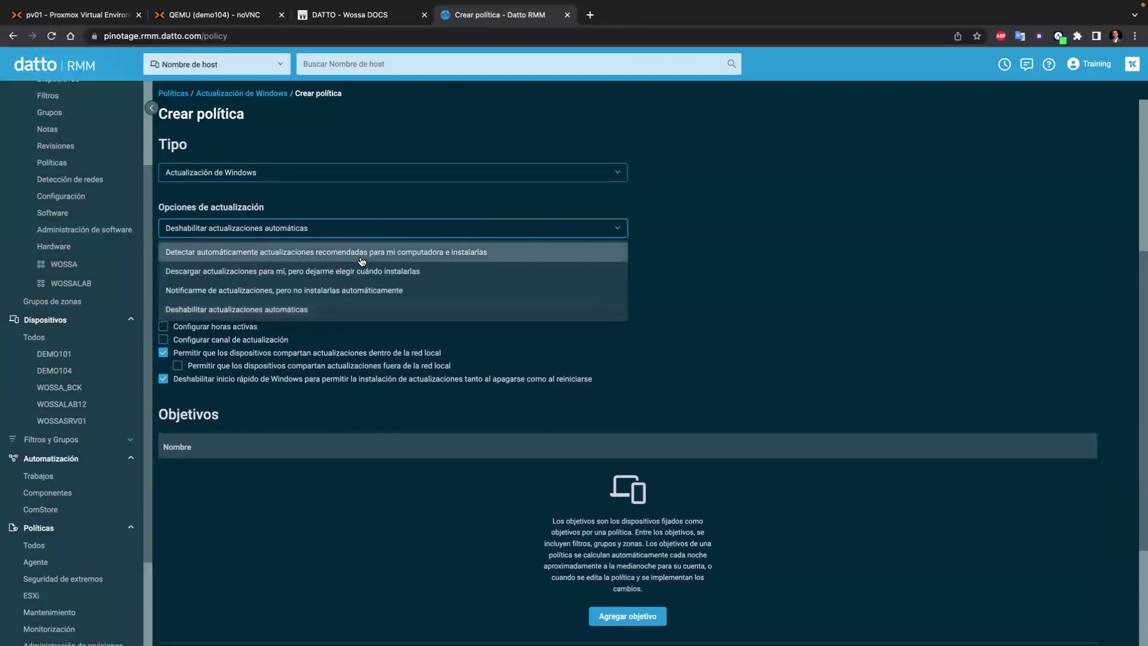
scroll(364, 258, "down", 1)
scroll(363, 268, "down", 1)
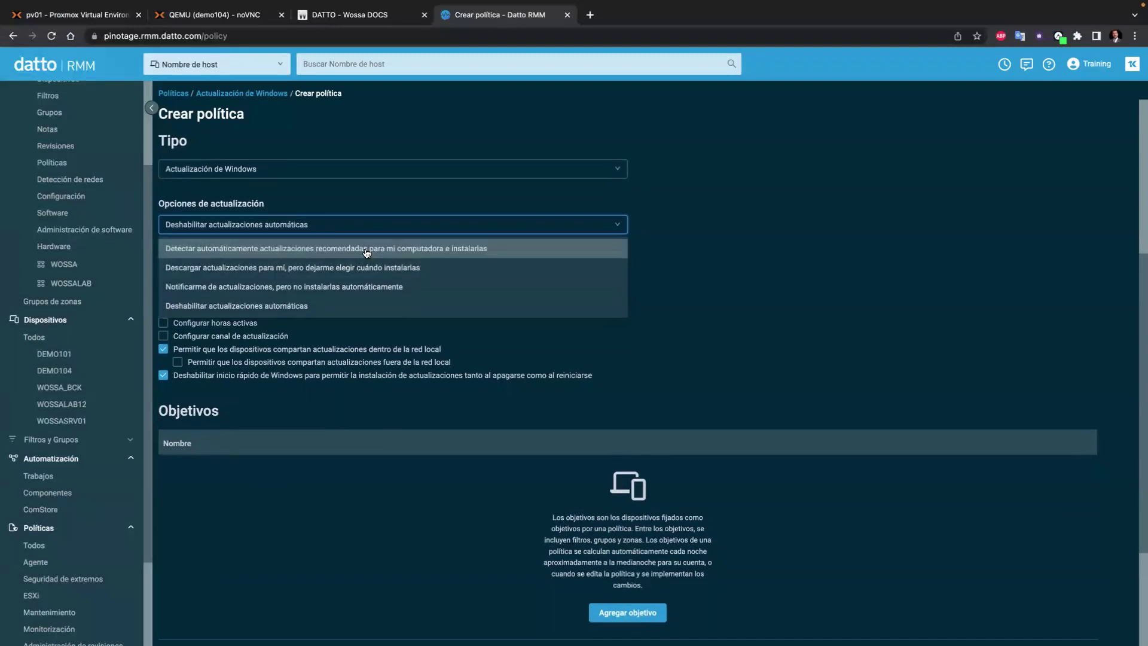
left_click(426, 246)
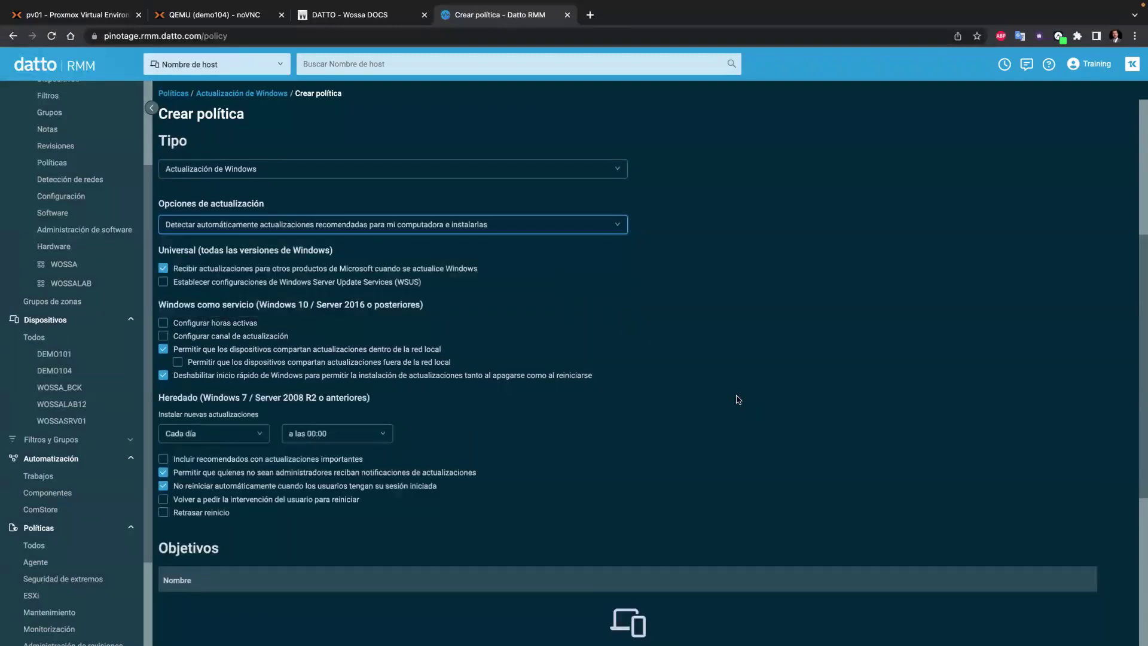
scroll(738, 399, "down", 3)
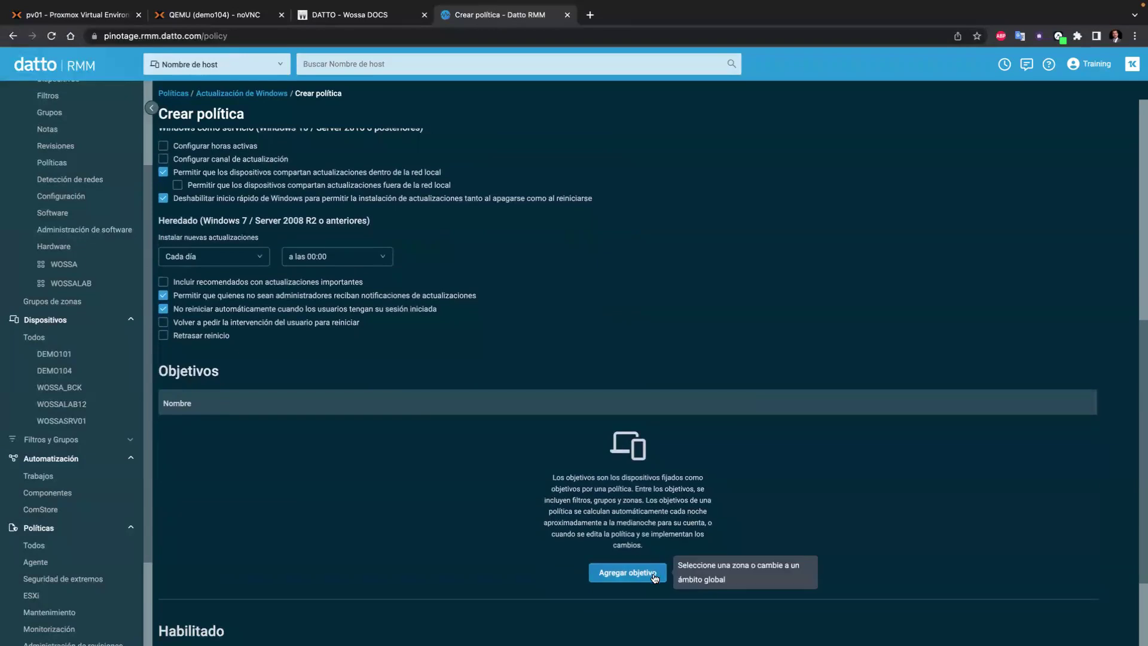
Step: Add 'Todas las estaciones Windows' as the target, then save and deploy the policy immediately
left_click(655, 574)
type("WINDOWS")
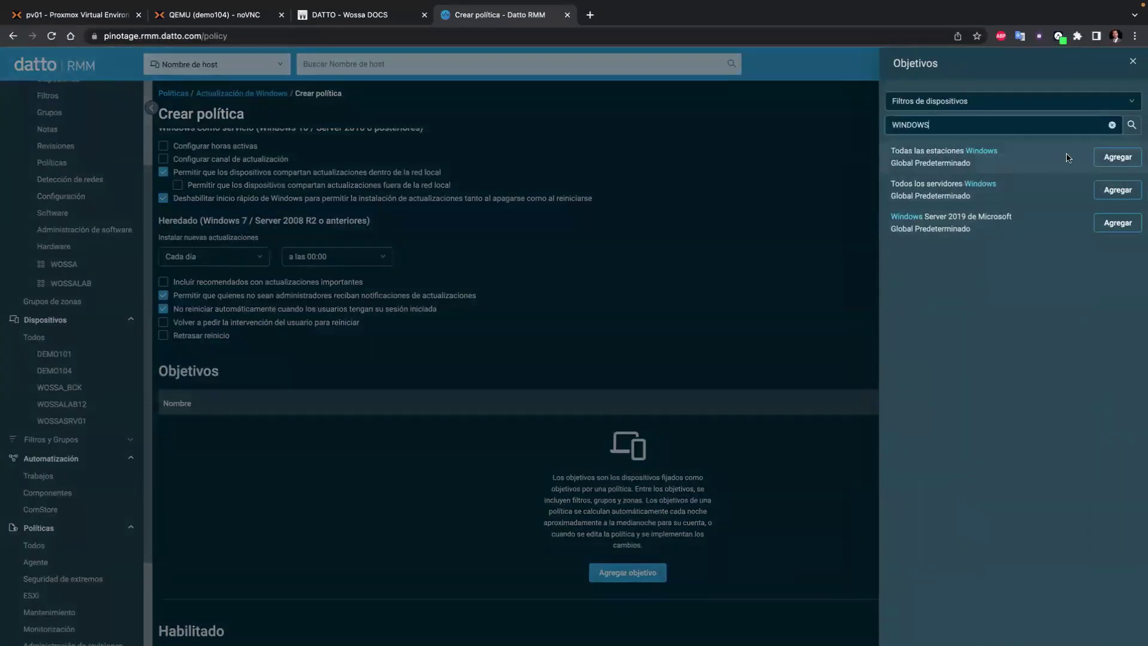
left_click(1117, 156)
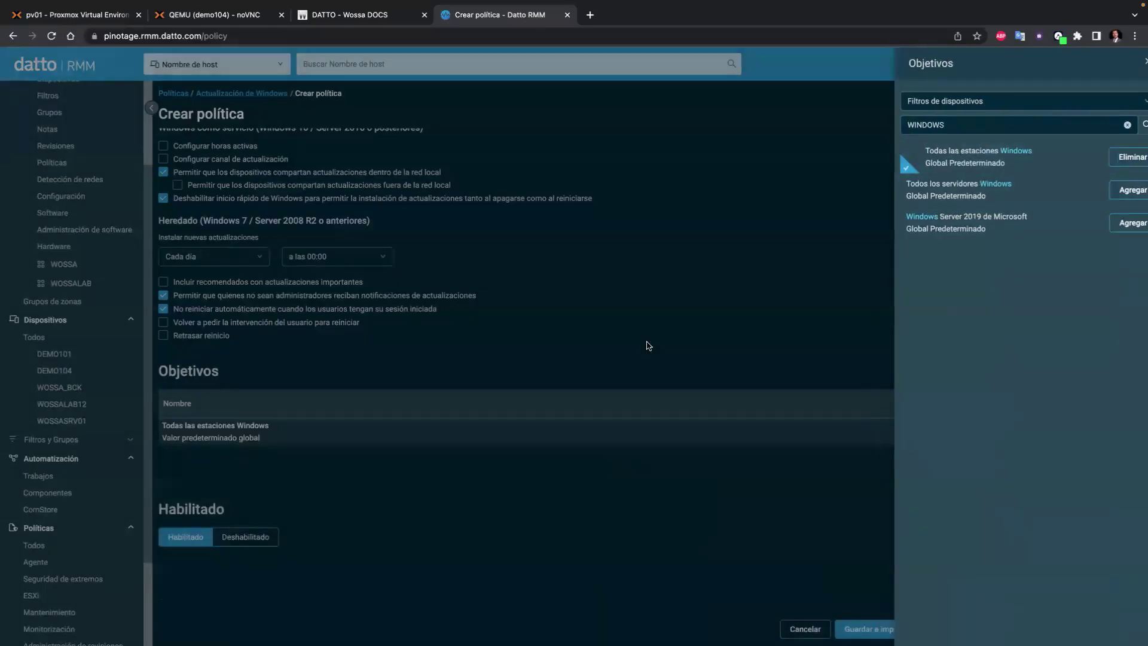
left_click(649, 344)
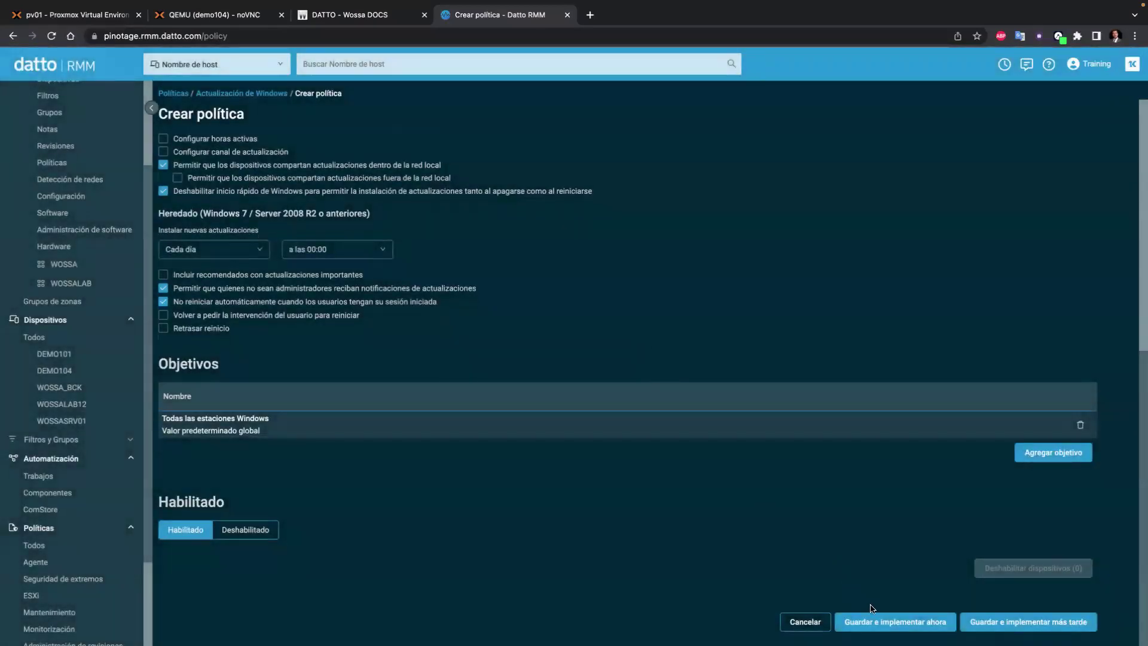
left_click(880, 623)
left_click(927, 588)
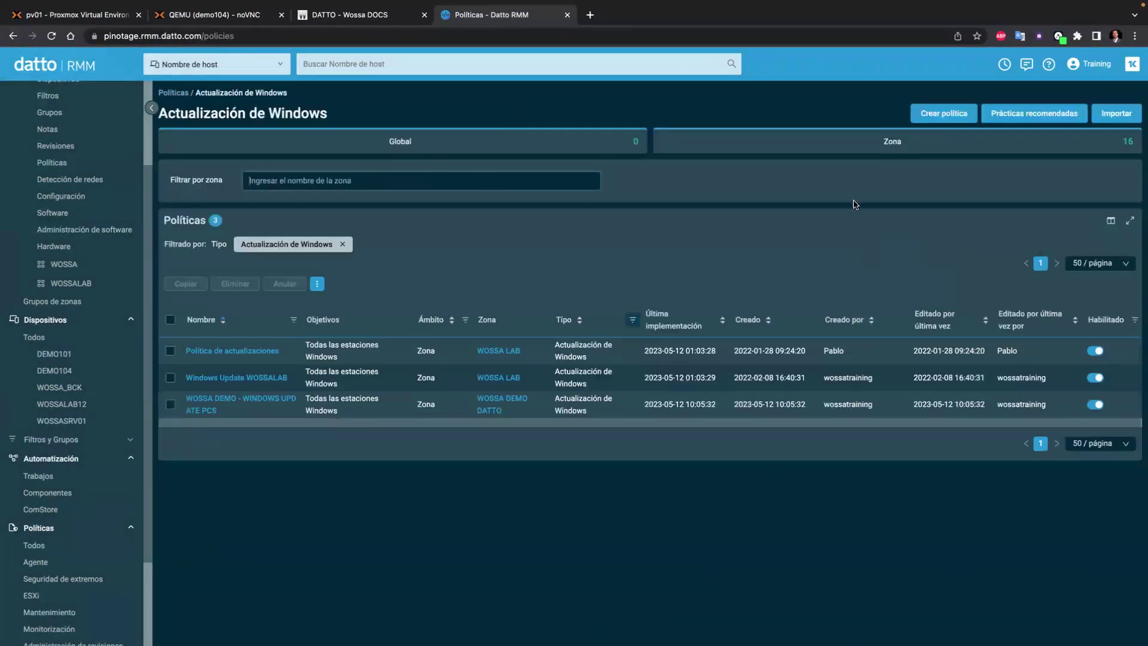
Step: Start another new policy named 'WOSSA DEMO - SRV UPDATES'
left_click(972, 114)
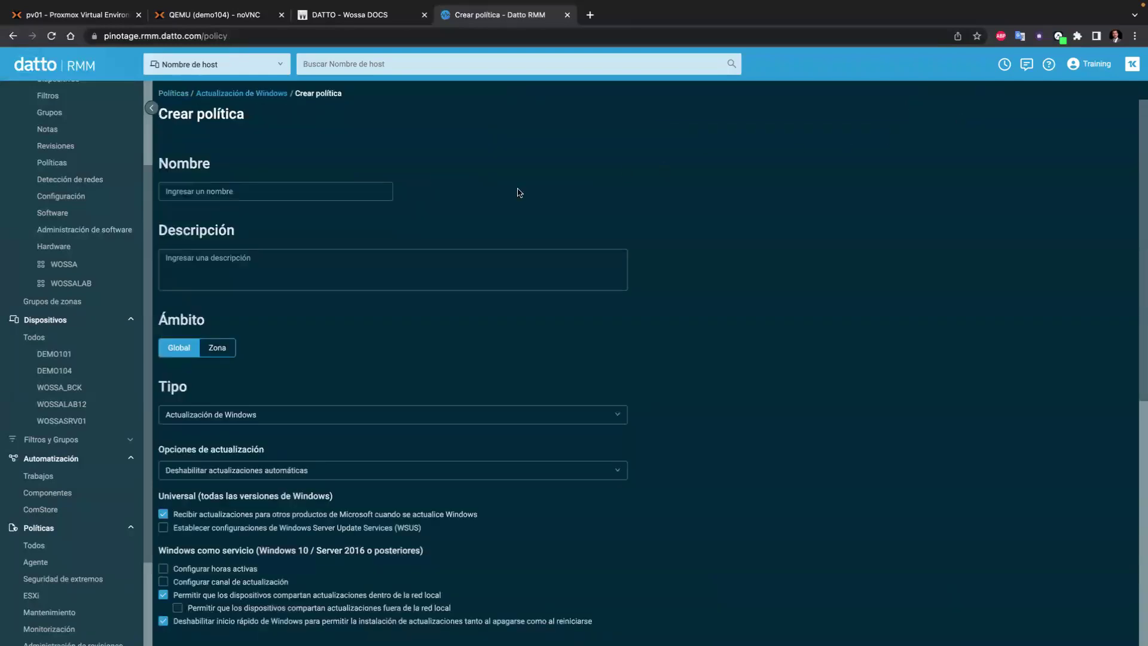
left_click(287, 195)
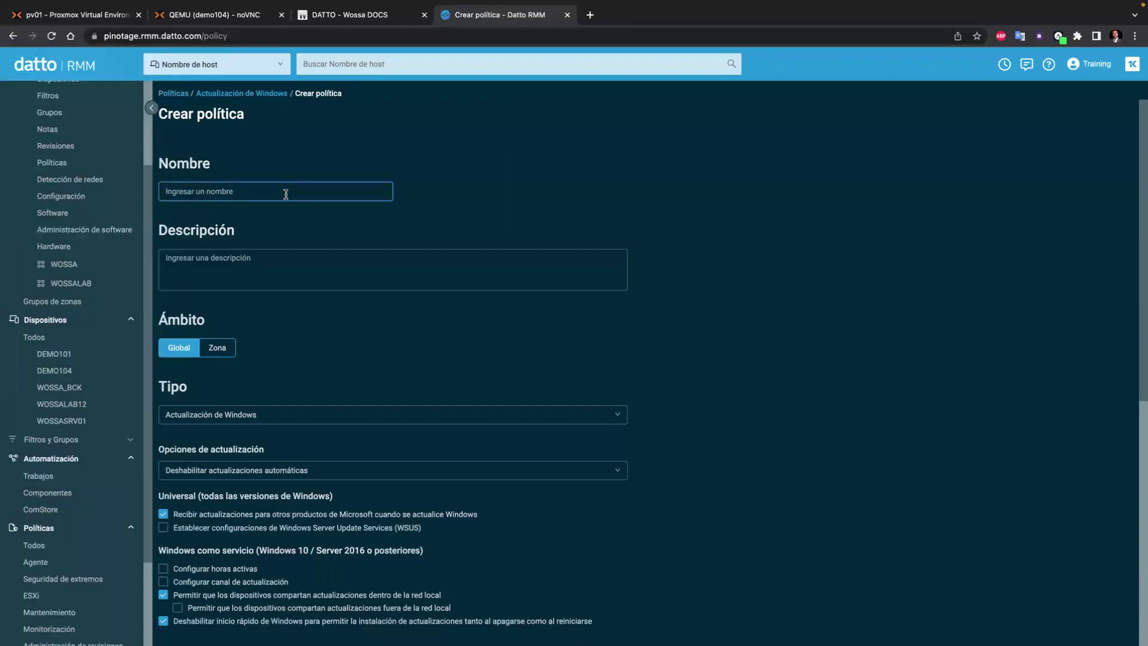
type("W")
key("BackSpace")
type("WOSSA DEMO - SRV UPDATES")
Step: Scope the policy to the WOSSA DEMO DATTO zone with type Administración de revisiones
left_click(215, 349)
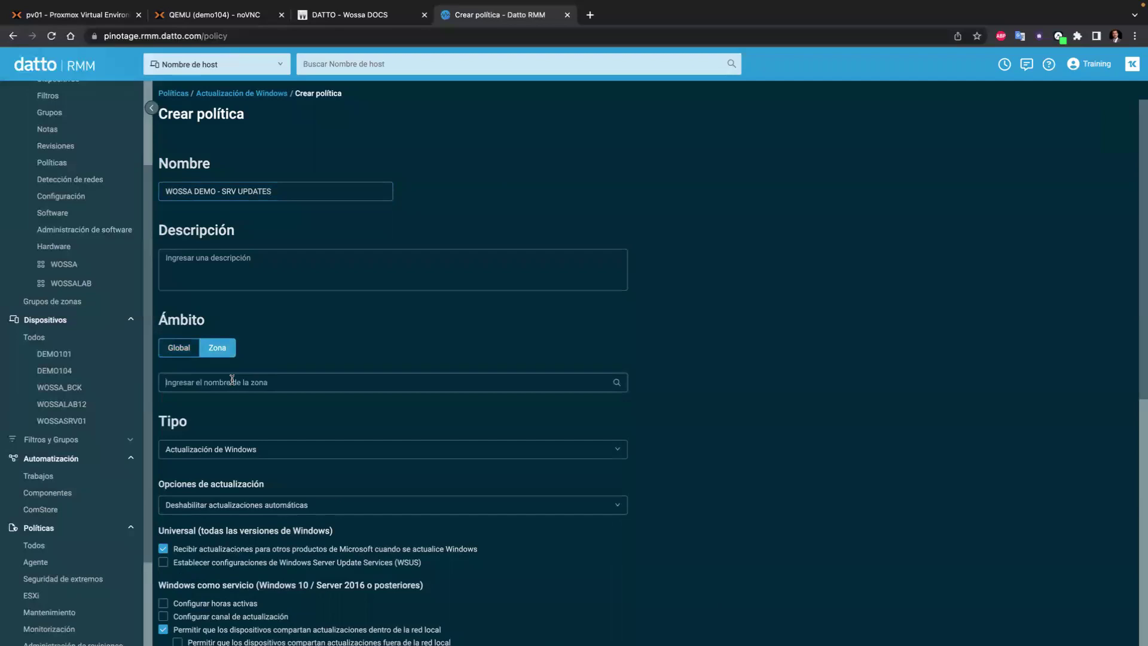
left_click(232, 381)
type("DEMO")
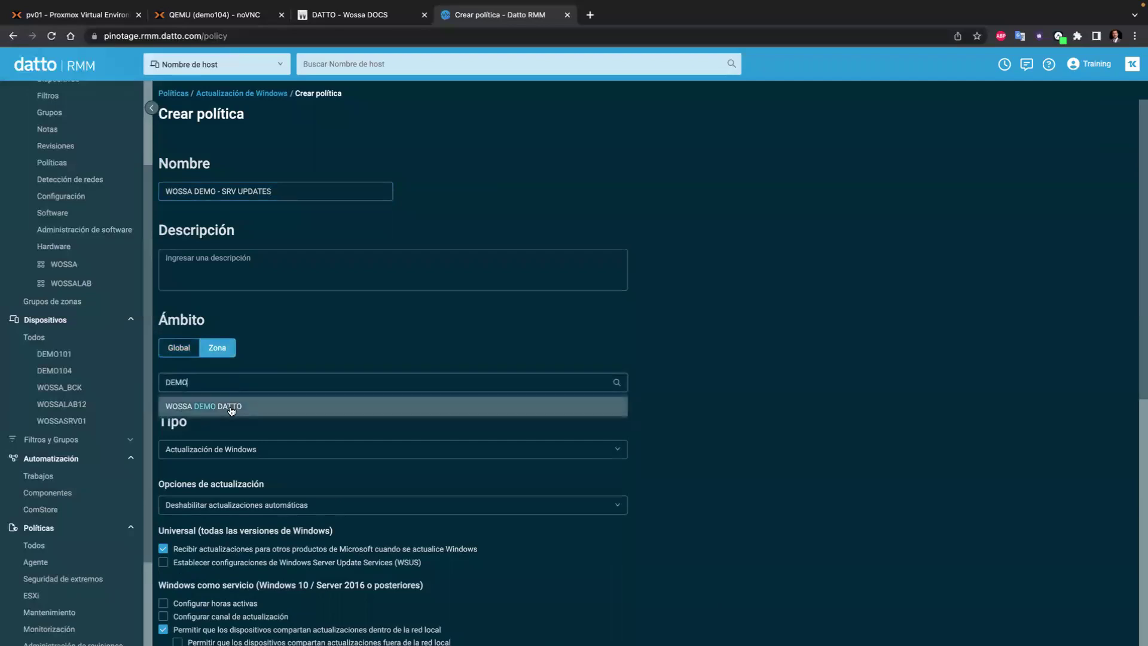
left_click(232, 406)
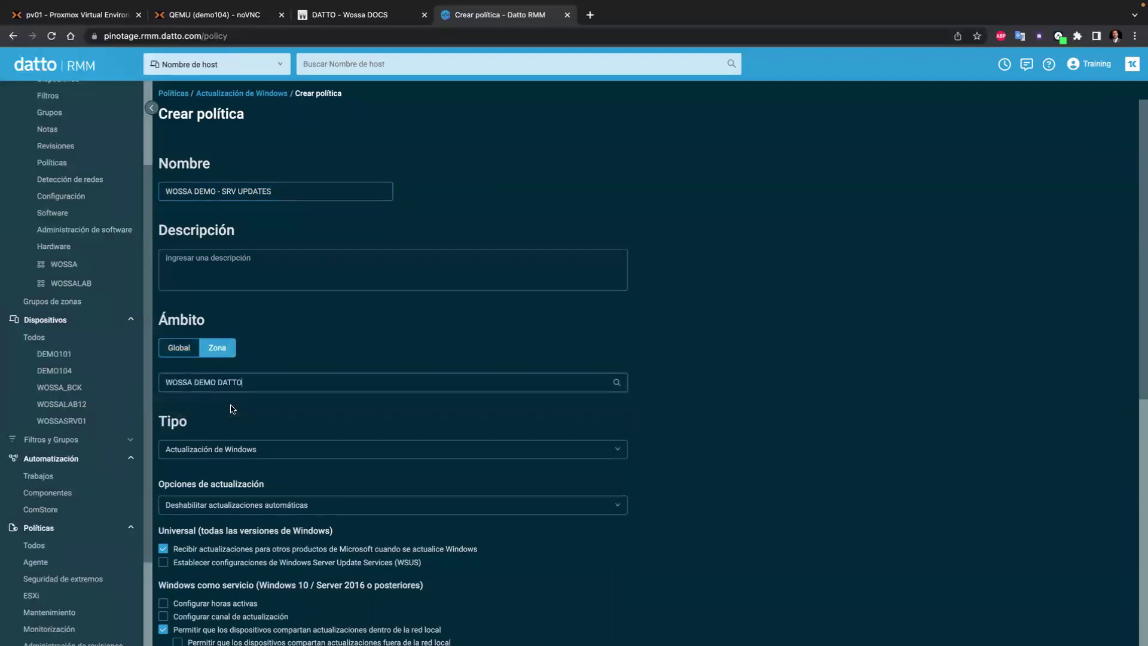
left_click(255, 449)
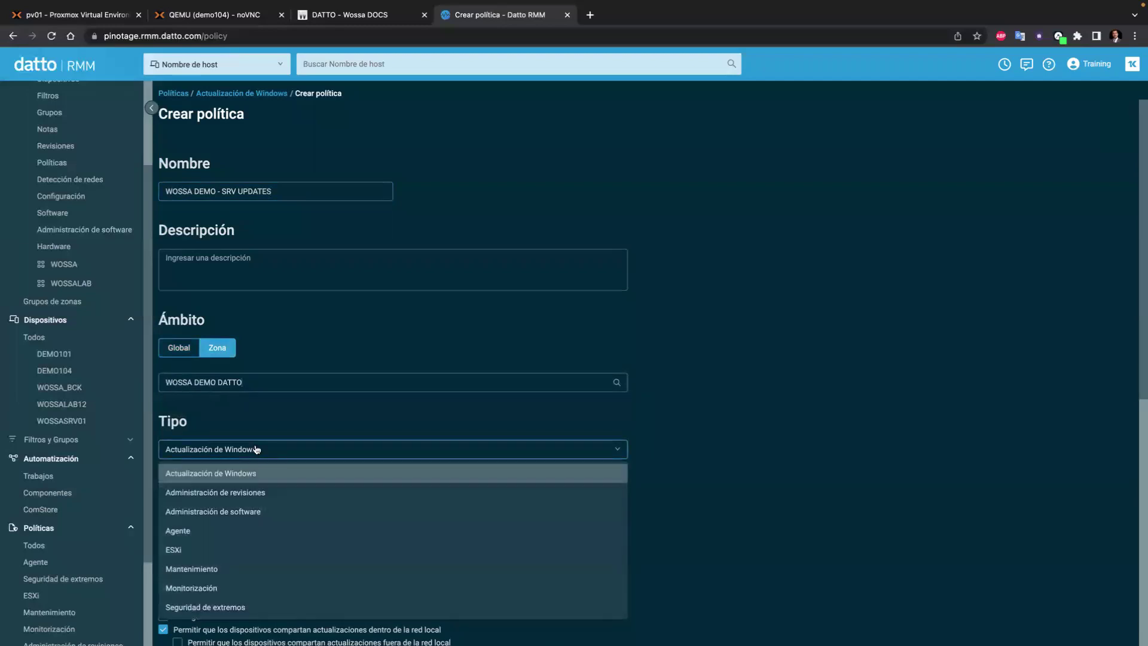
left_click(247, 494)
Step: Keep the 1-hour install window and set recurrence to weekly on Saturdays
scroll(705, 470, "down", 5)
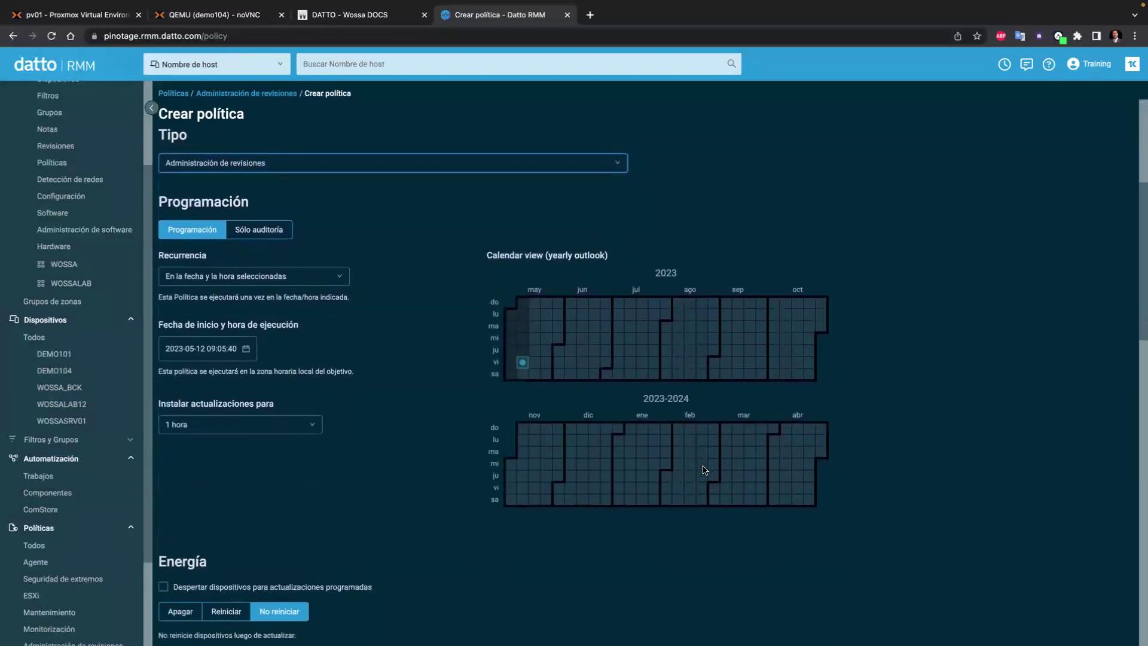
left_click(312, 428)
left_click(383, 418)
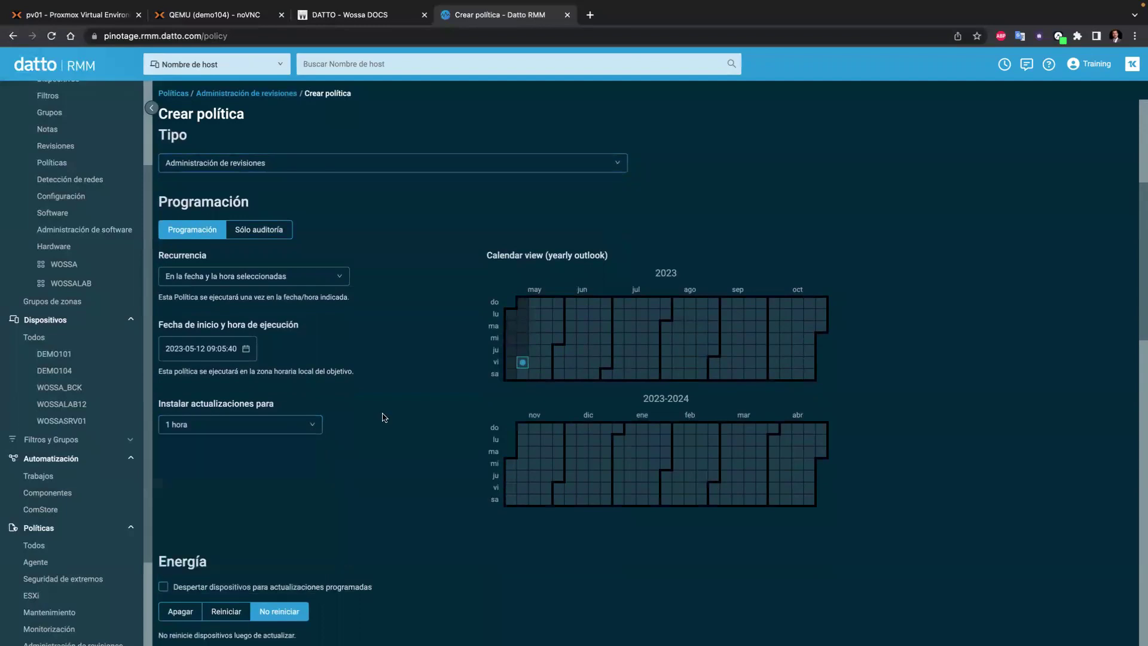
left_click(330, 277)
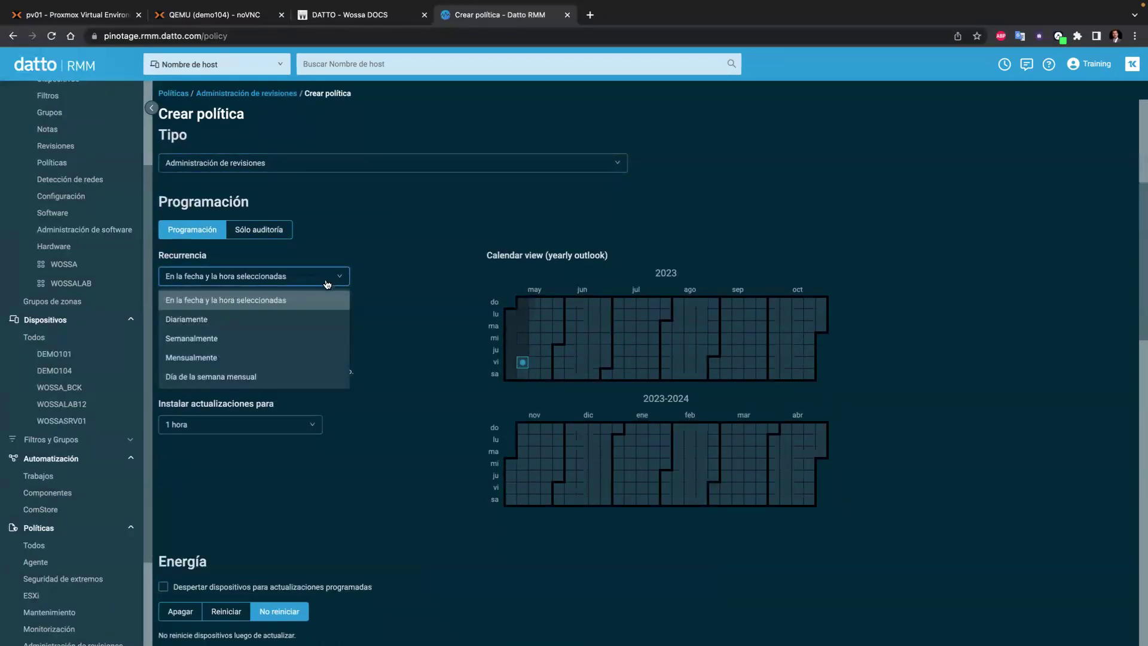
left_click(301, 337)
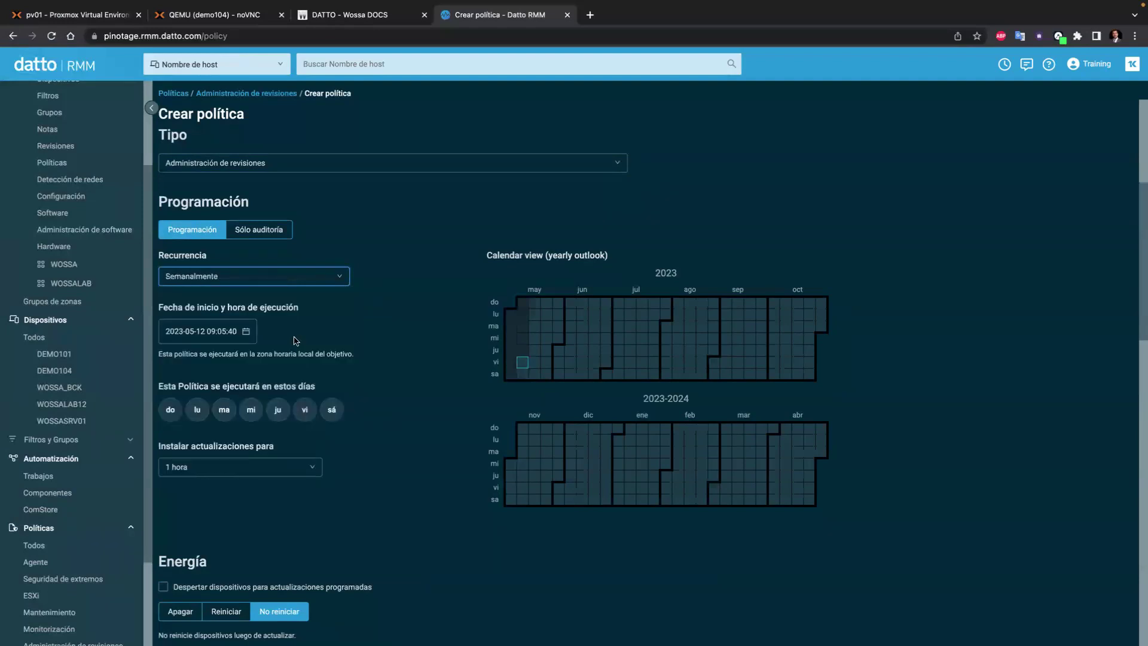
left_click(328, 413)
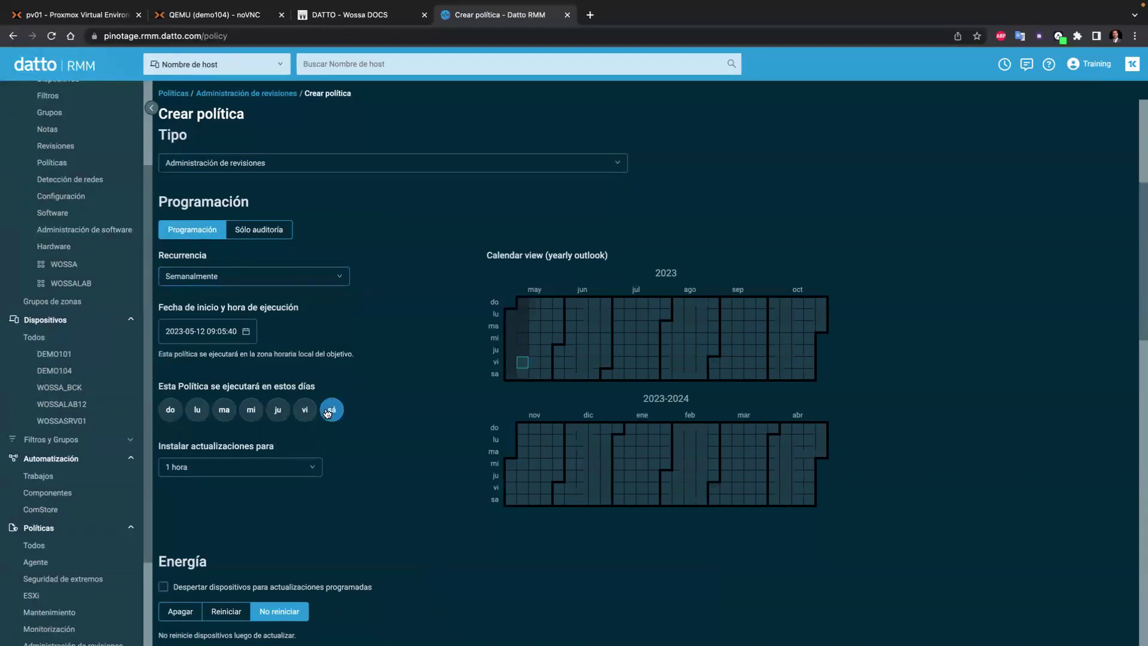
scroll(403, 421, "down", 2)
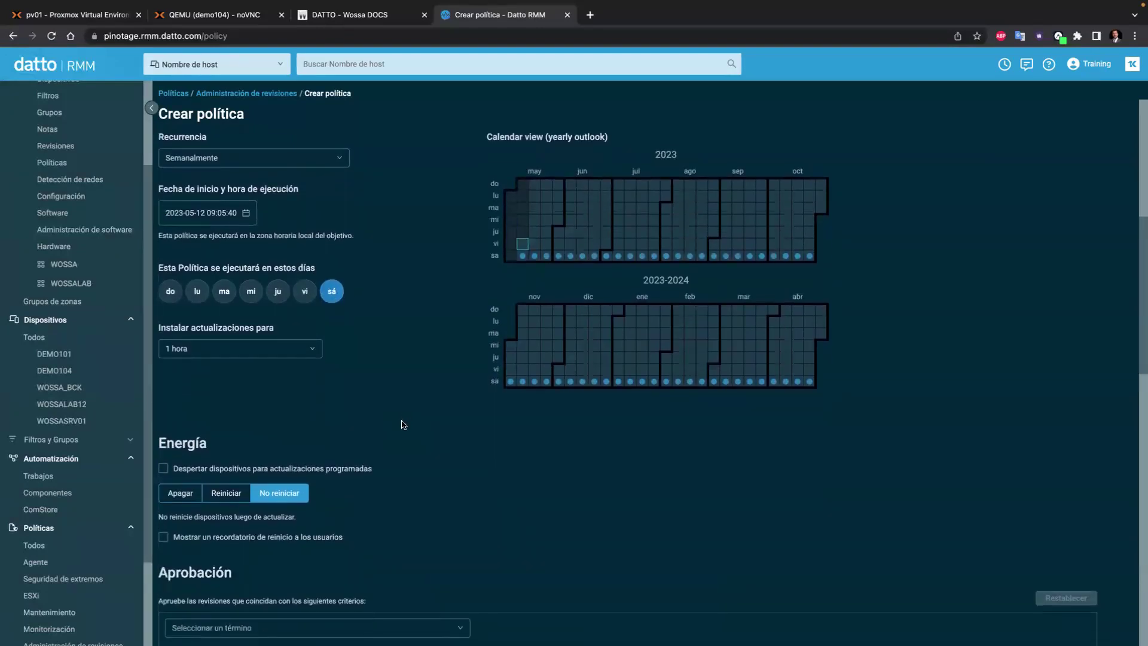
scroll(403, 425, "down", 1)
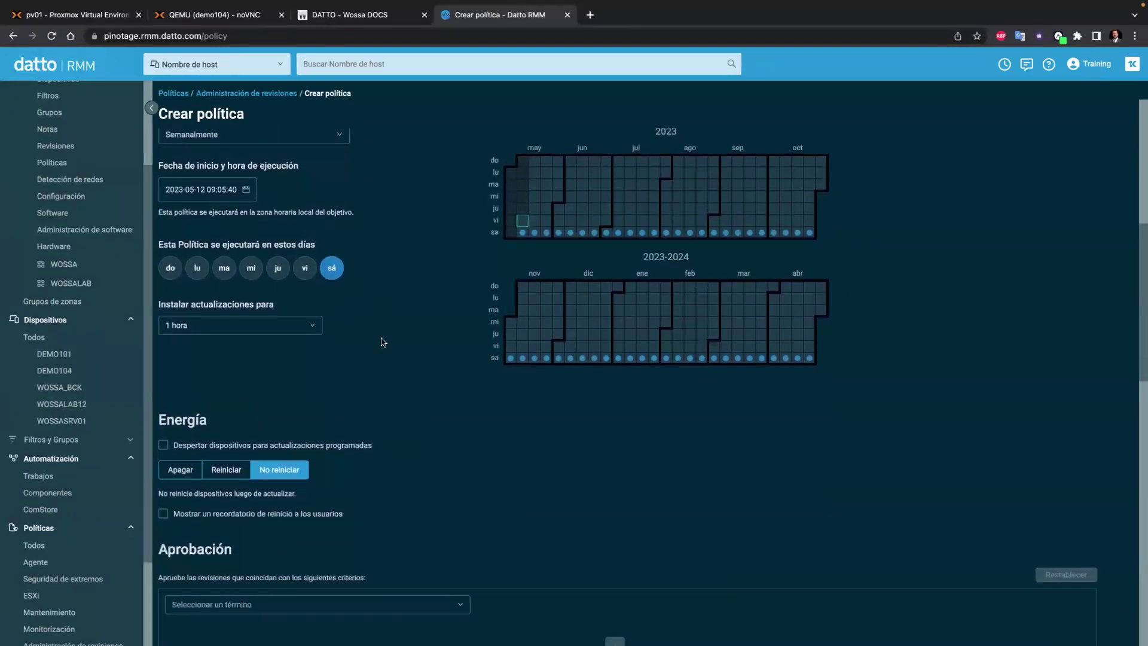
scroll(384, 363, "down", 1)
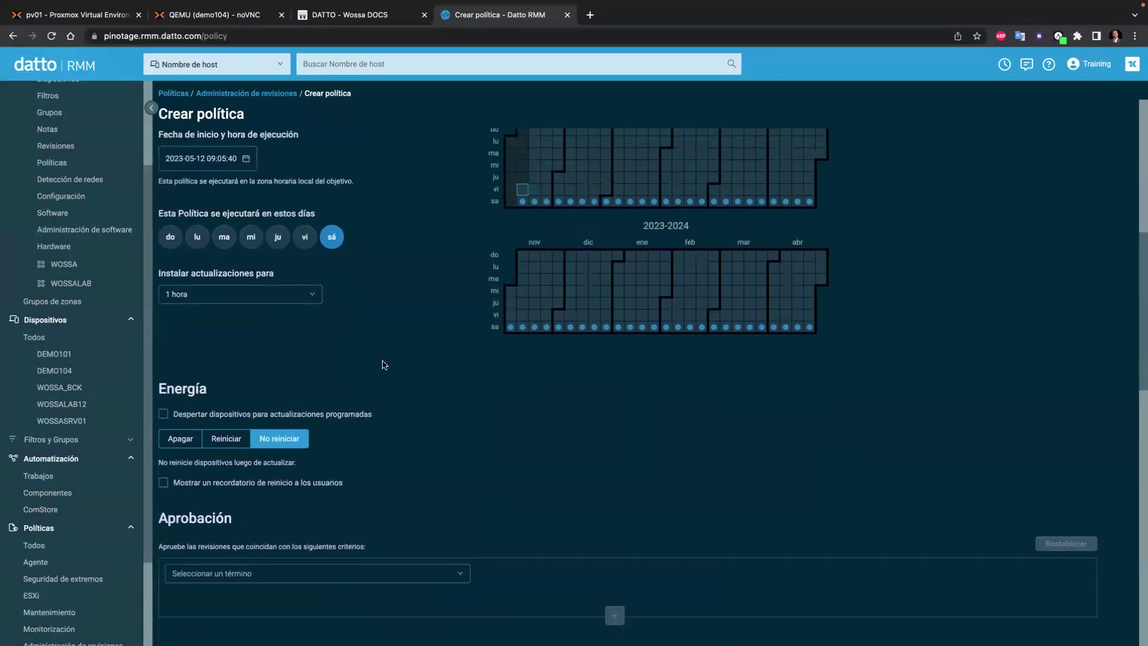
scroll(384, 365, "down", 2)
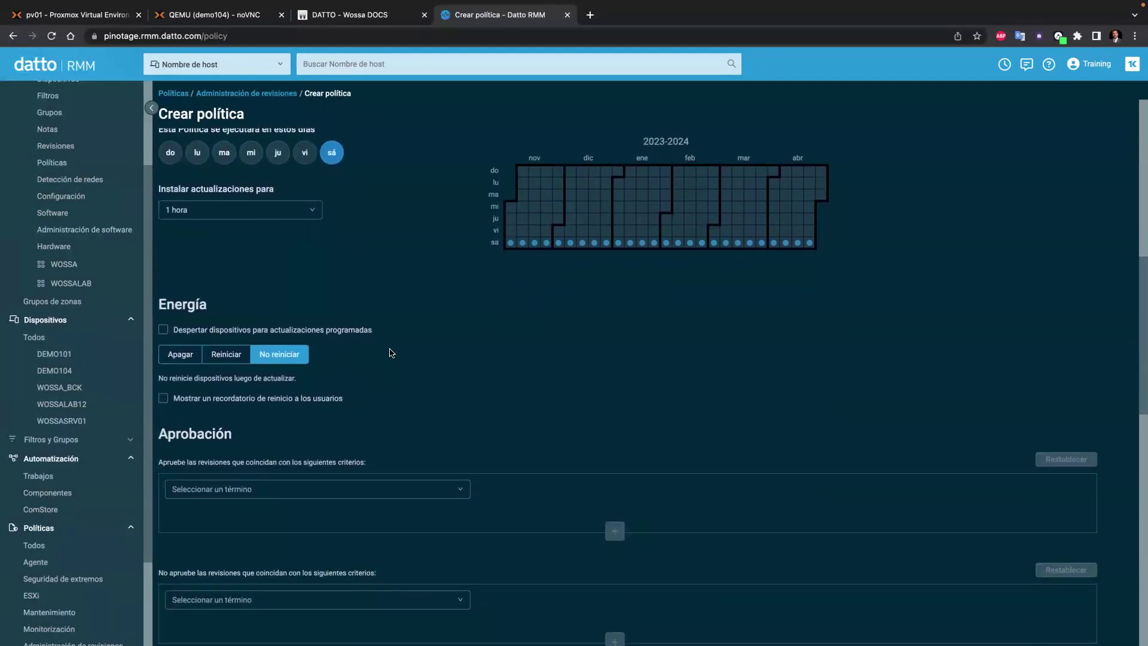
scroll(496, 392, "down", 3)
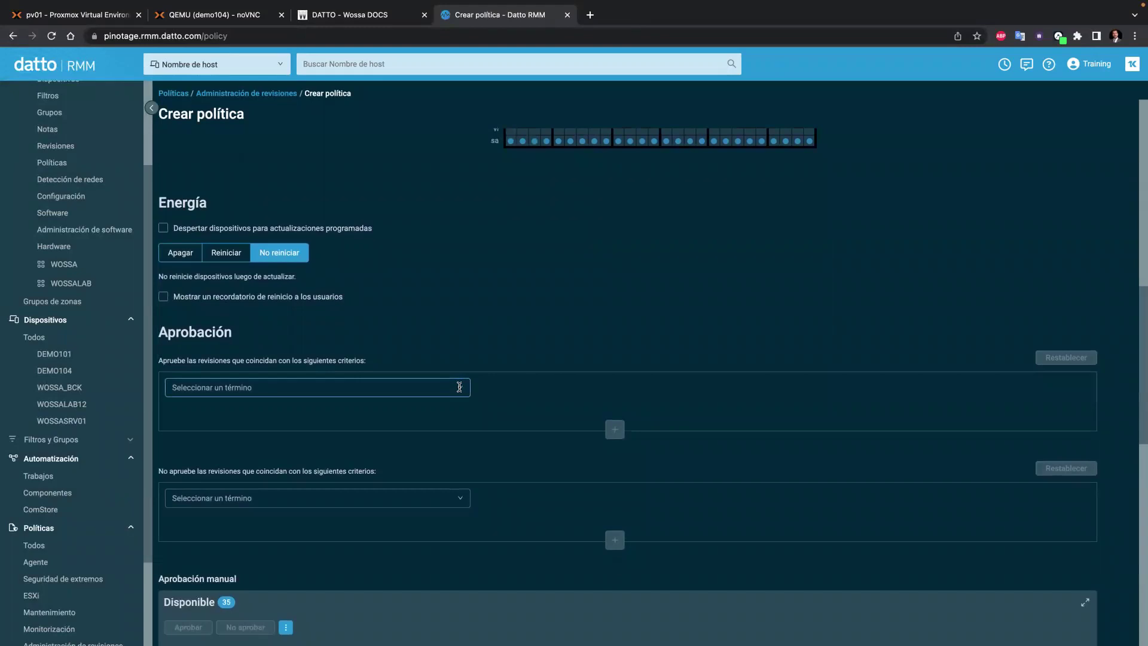
Step: Add an approval criterion: Categoría contiene Actualizaciones críticas
left_click(459, 387)
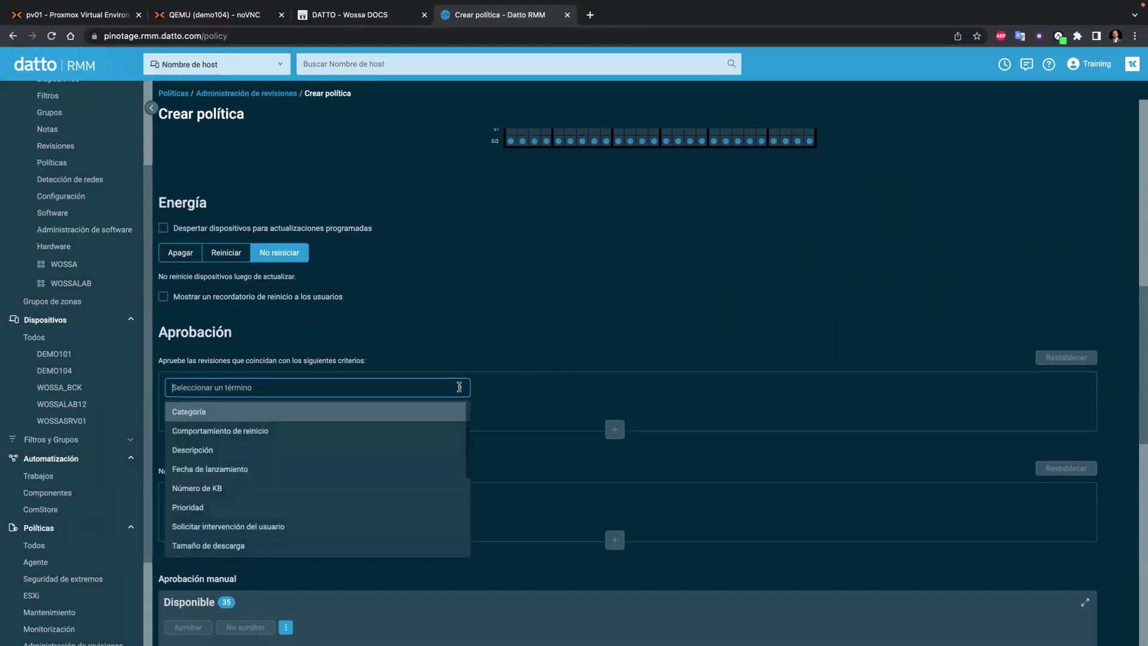
left_click(408, 413)
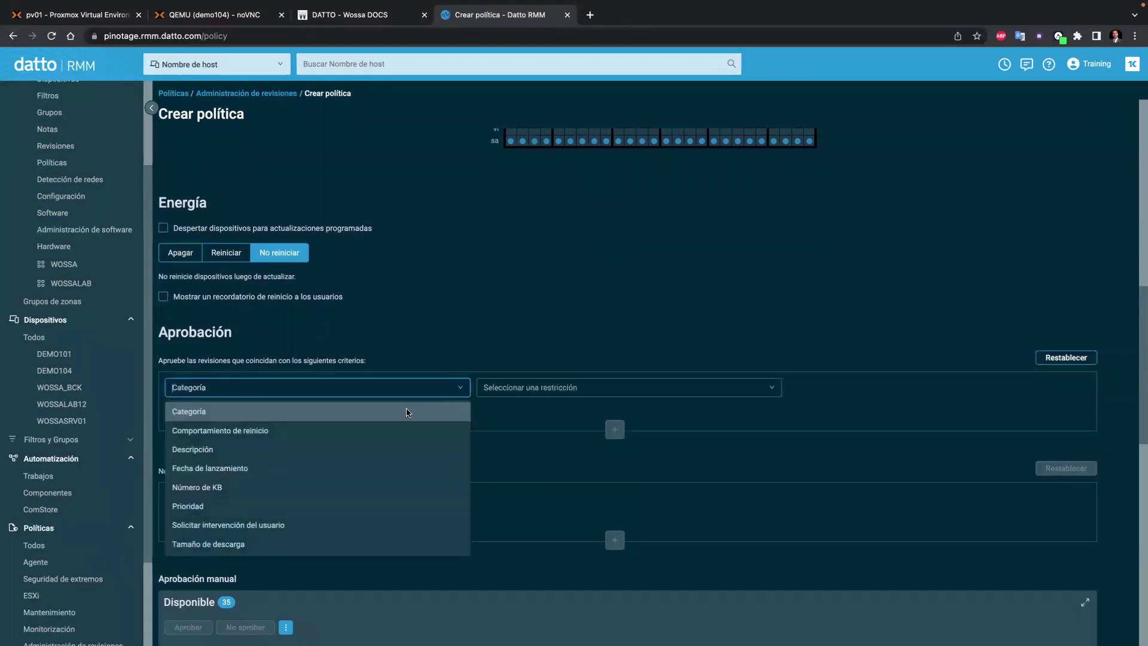
left_click(524, 394)
left_click(572, 412)
left_click(868, 389)
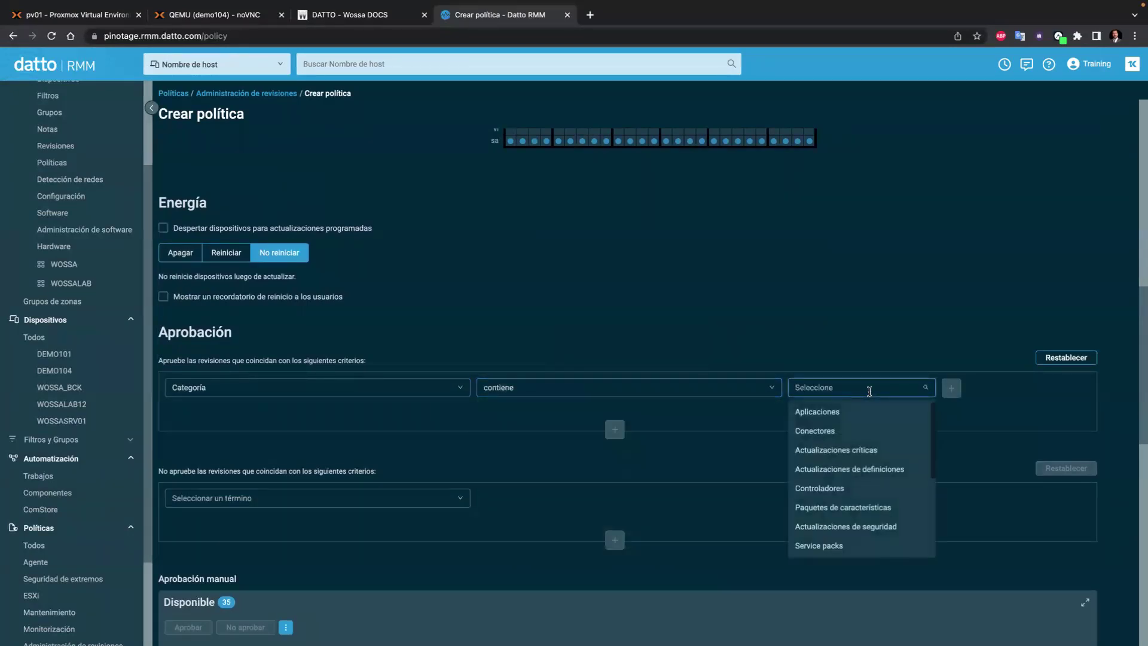
left_click(857, 451)
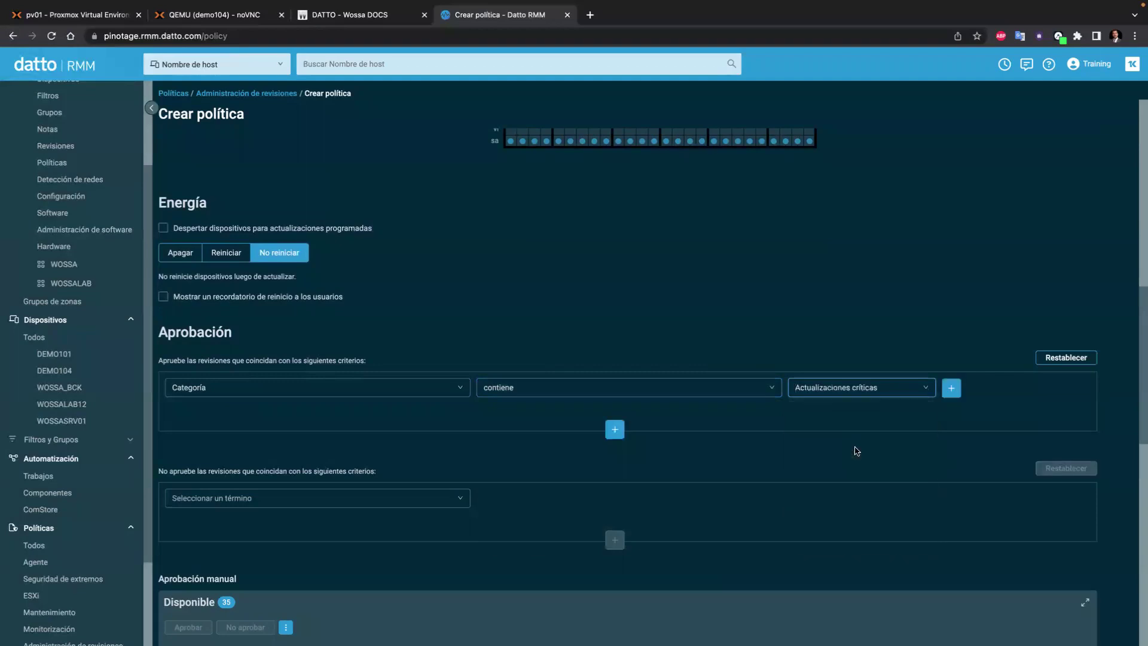
Step: Add Actualizaciones de definiciones and Actualizaciones de seguridad, combining the categories with Y
left_click(950, 388)
left_click(889, 419)
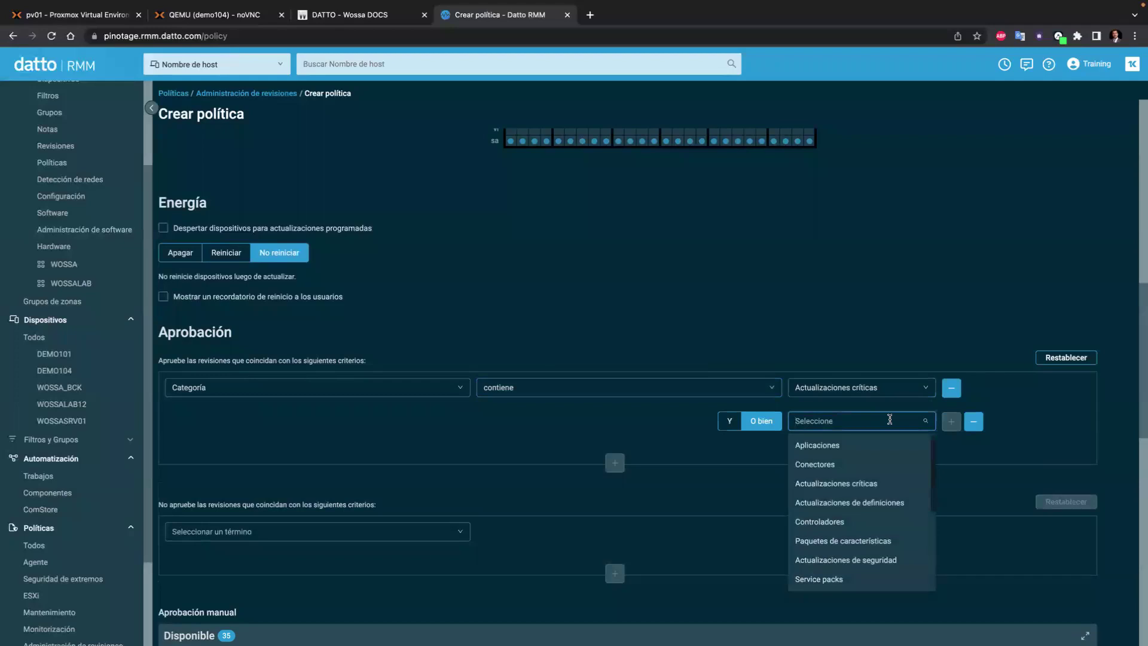
left_click(877, 504)
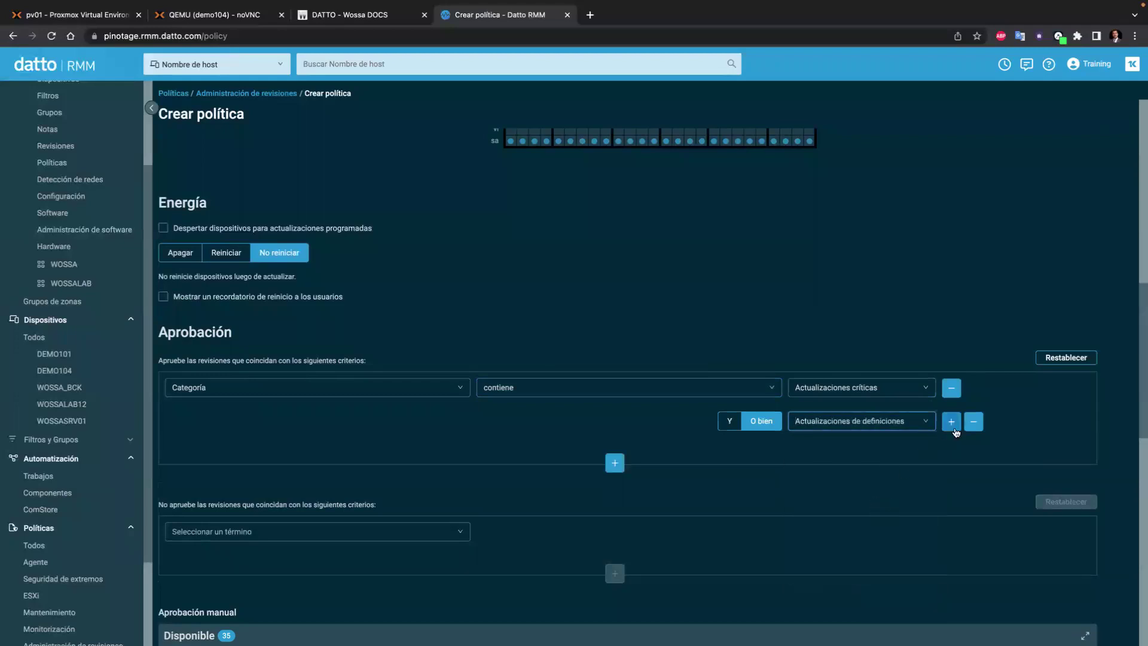
left_click(956, 428)
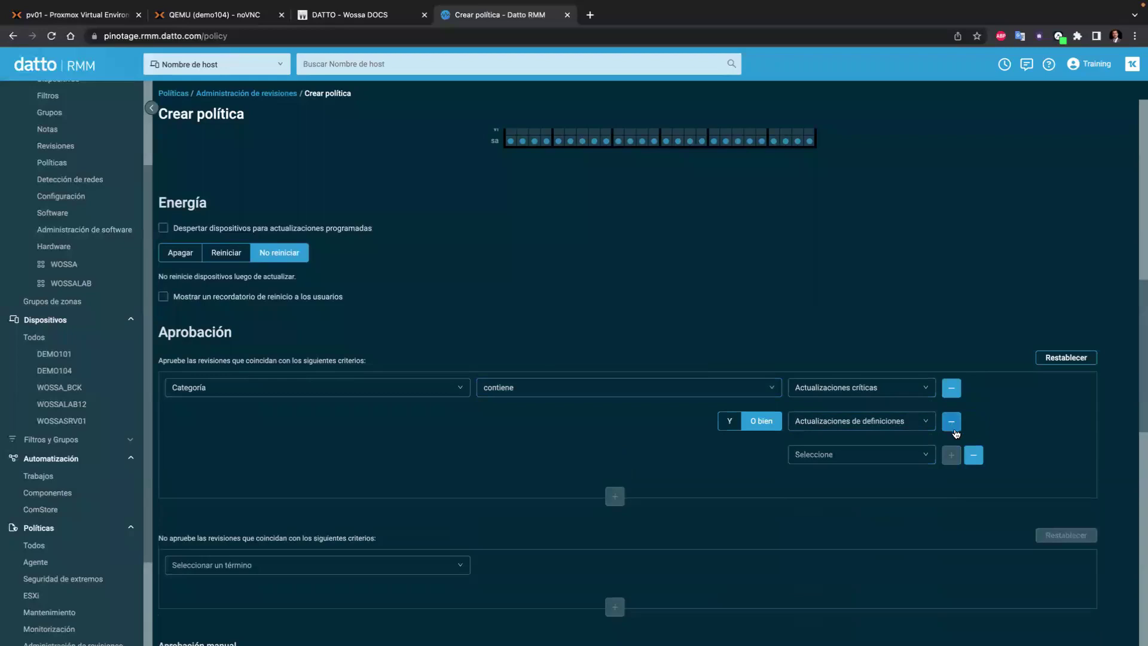
left_click(870, 456)
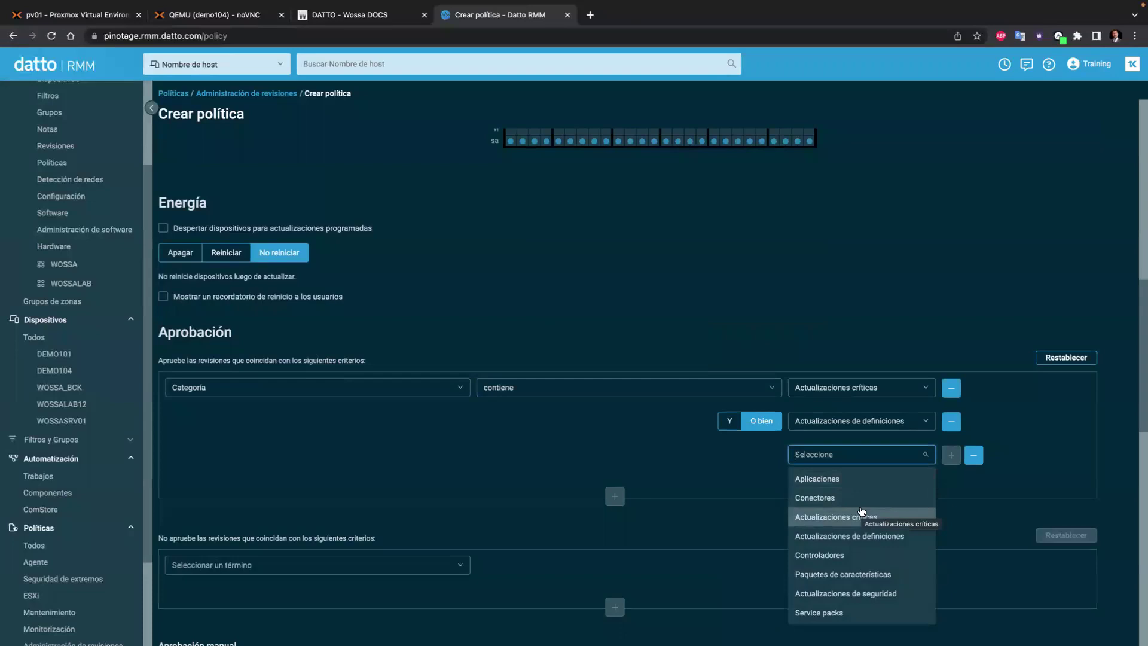
left_click(848, 593)
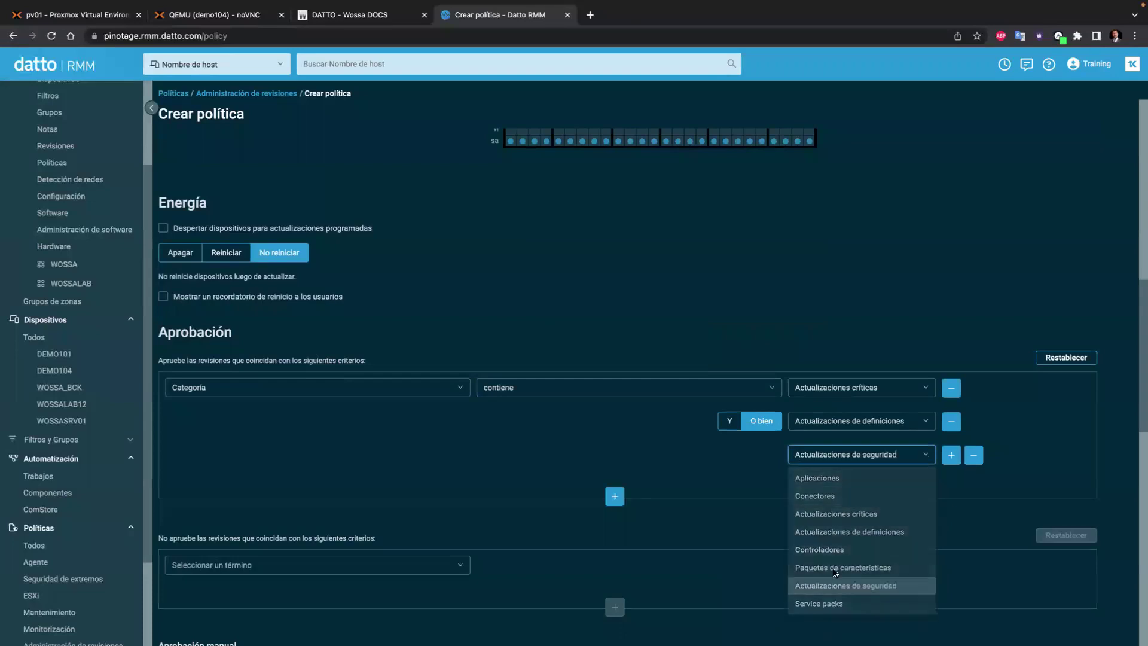
left_click(731, 421)
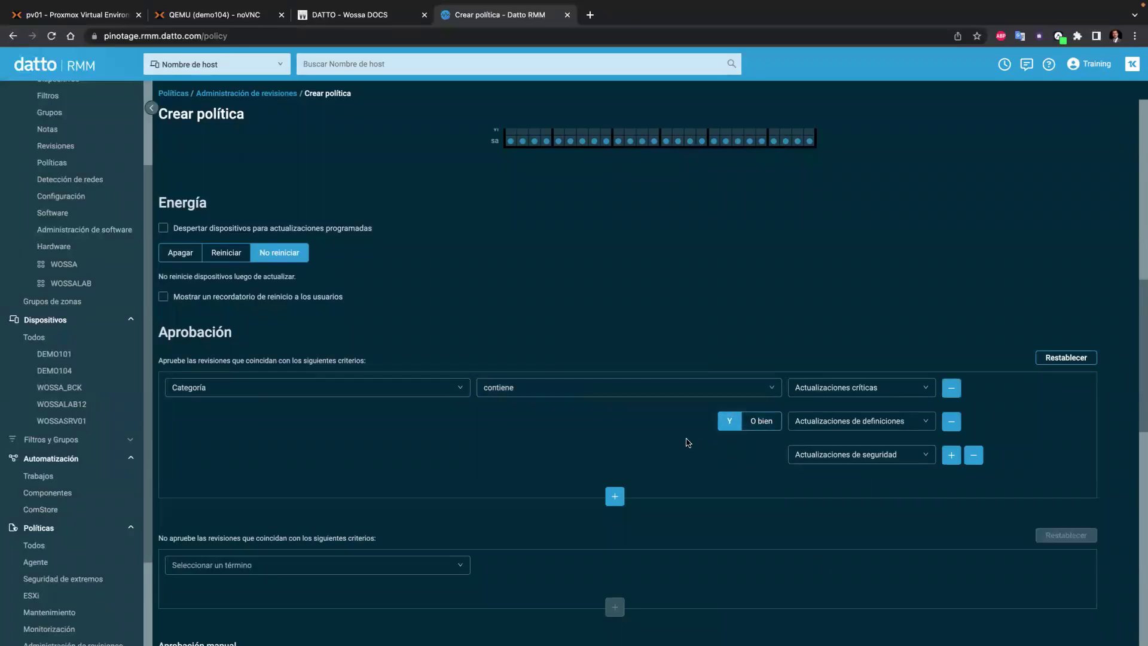
scroll(663, 440, "down", 3)
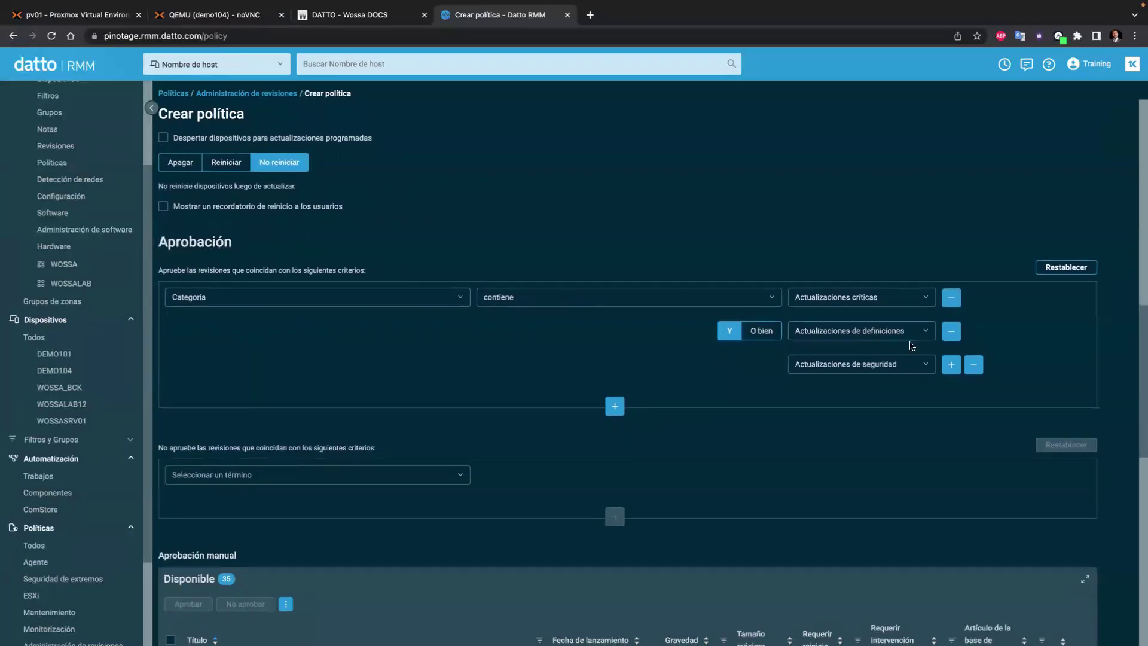
Step: Add a 'No apruebe' criterion: Tipo igual que Controlador
left_click(353, 475)
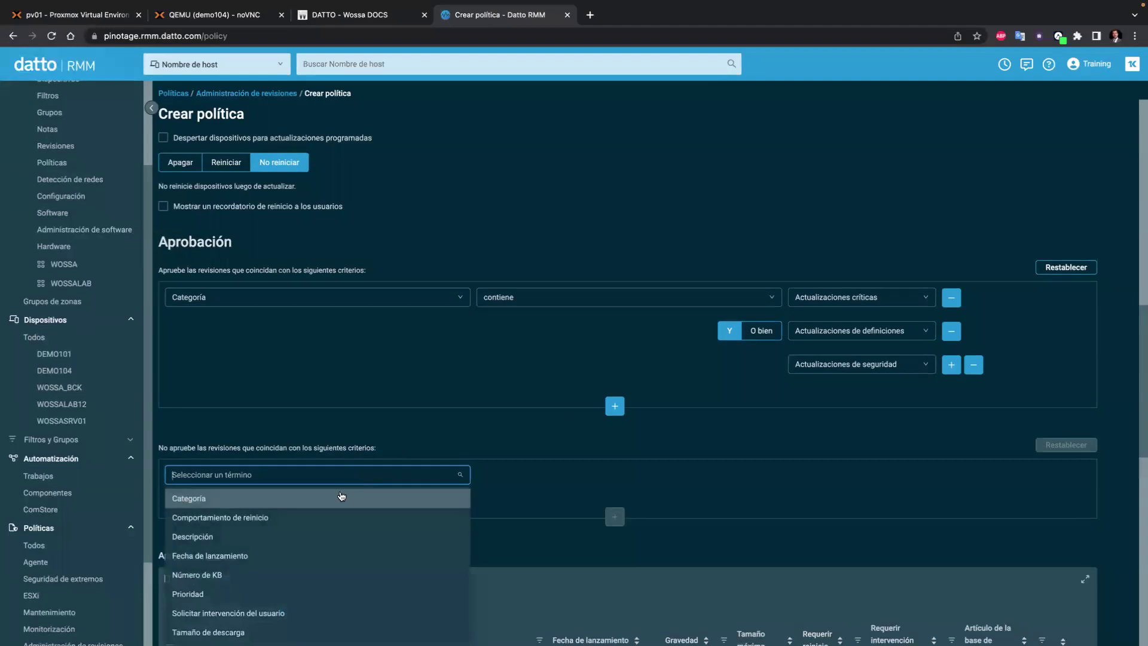
left_click(342, 497)
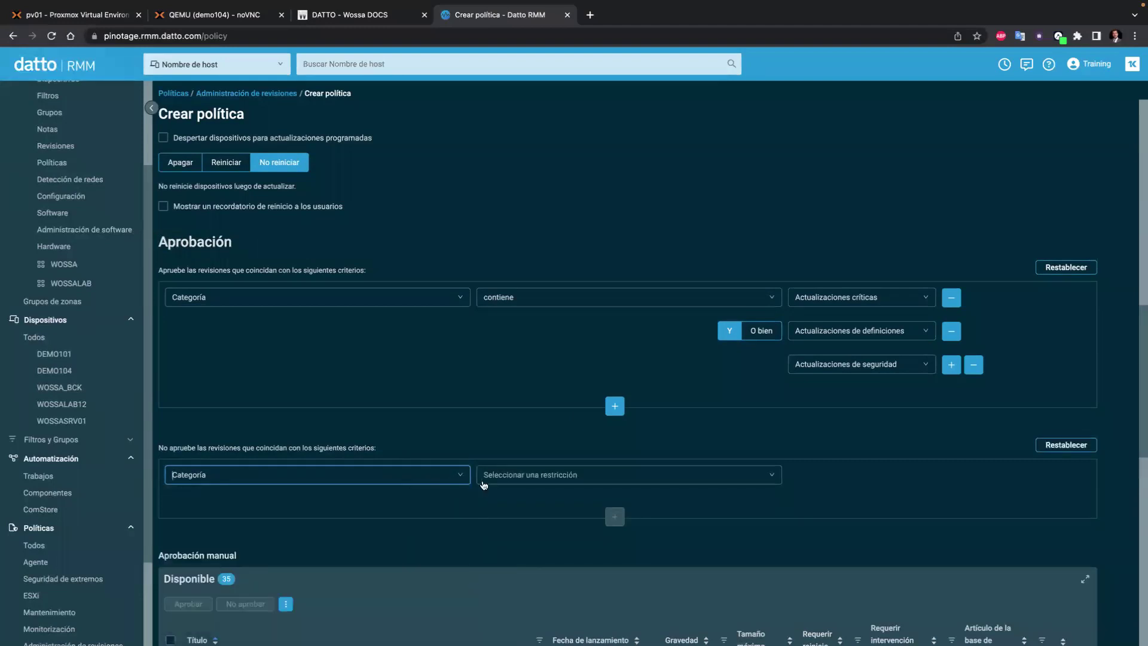
left_click(442, 476)
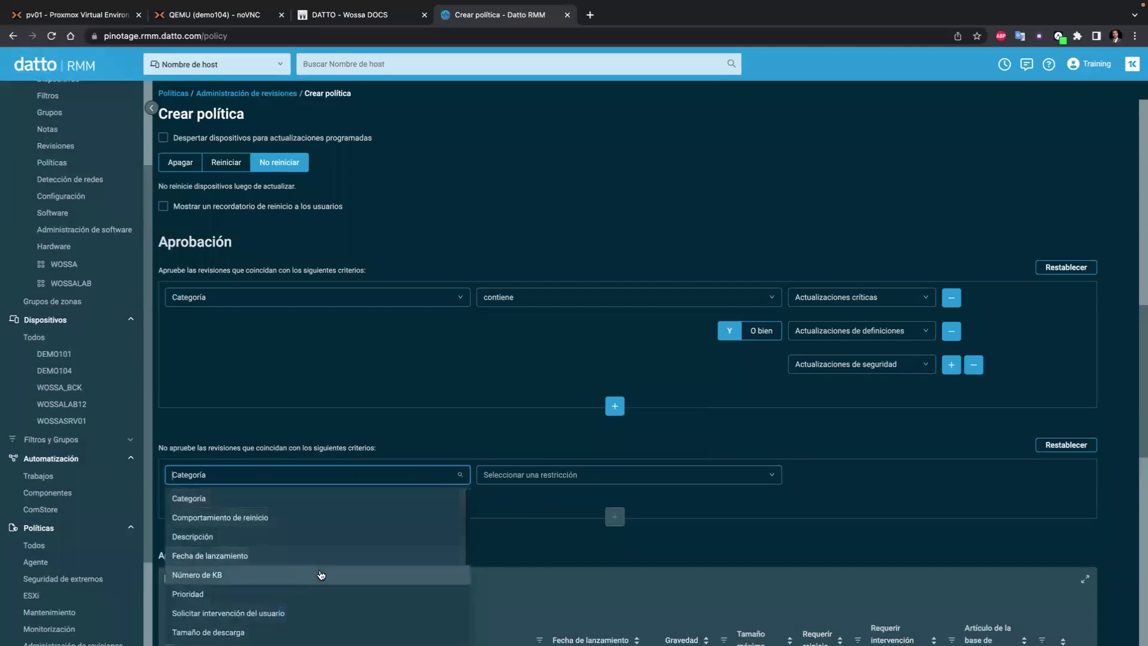
scroll(322, 575, "down", 1)
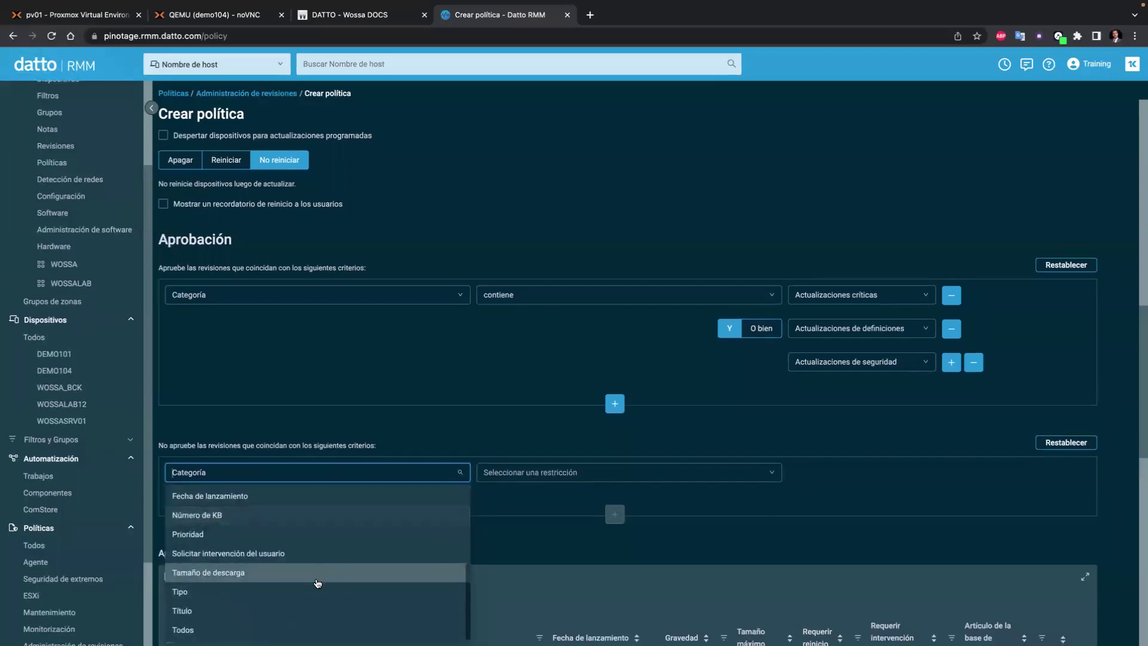
left_click(316, 592)
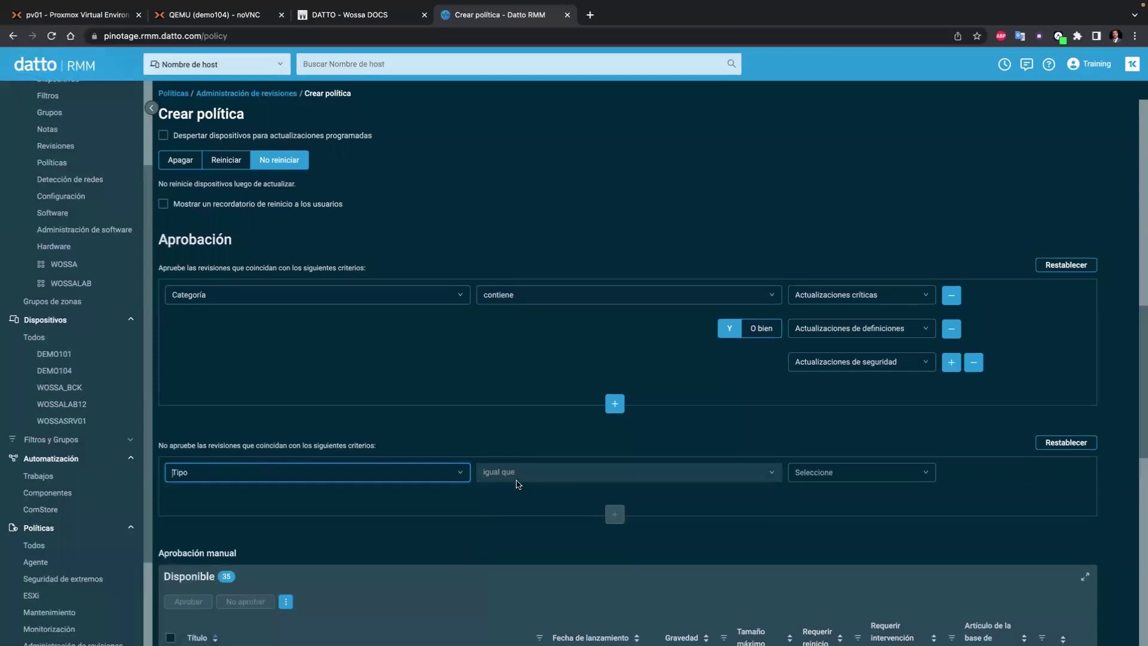
left_click(817, 473)
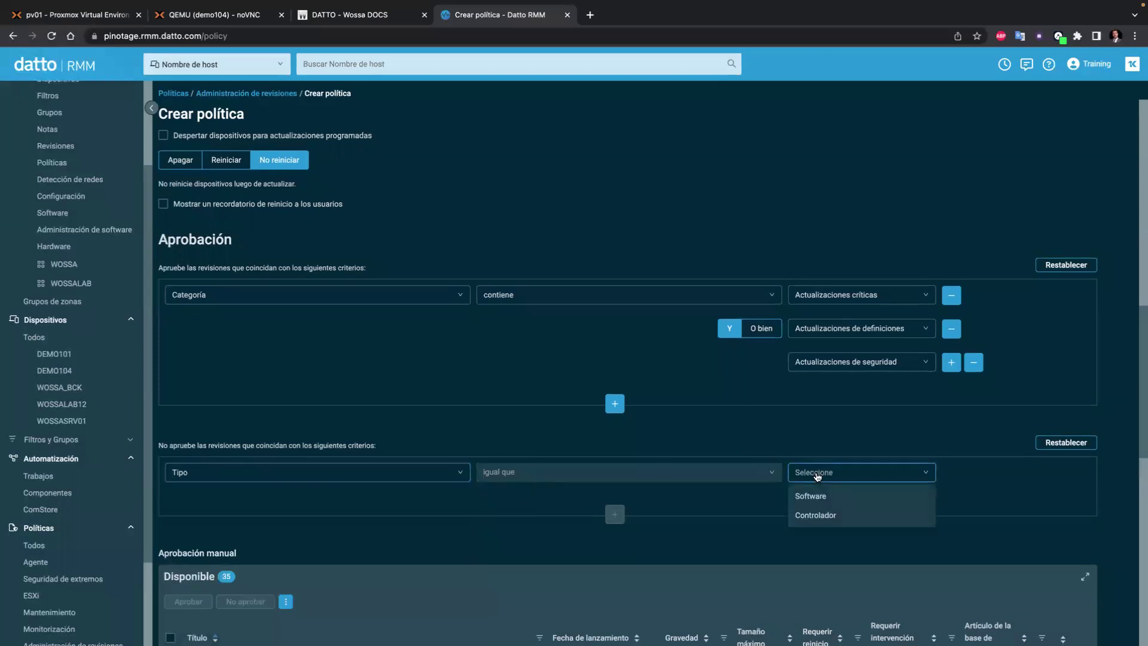
left_click(819, 515)
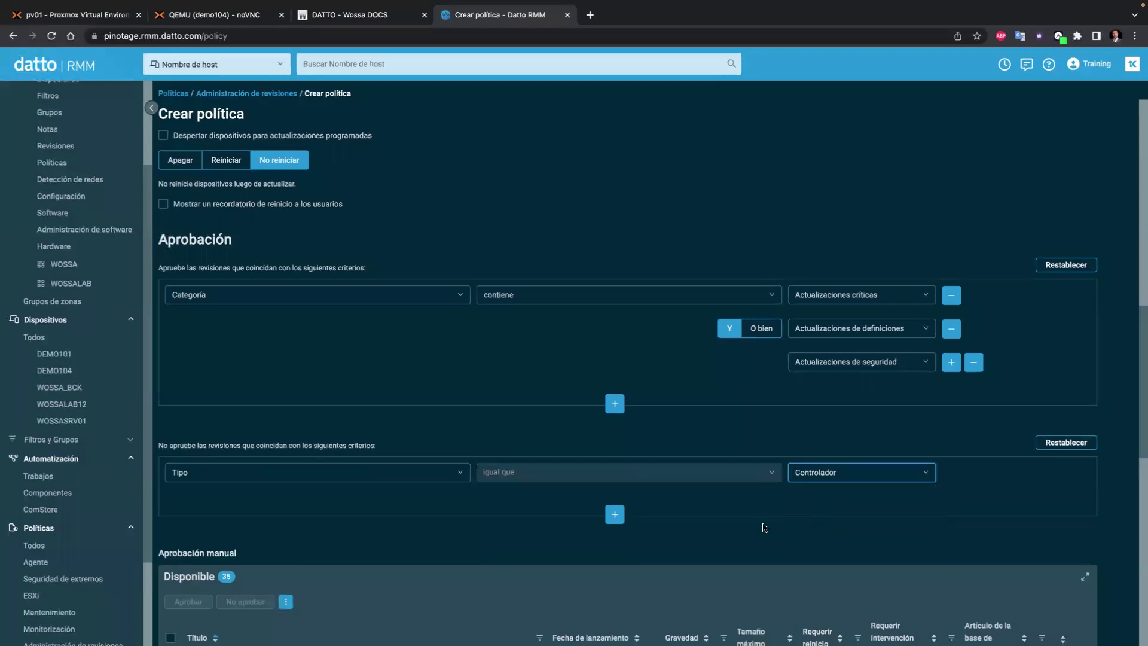
scroll(763, 527, "down", 2)
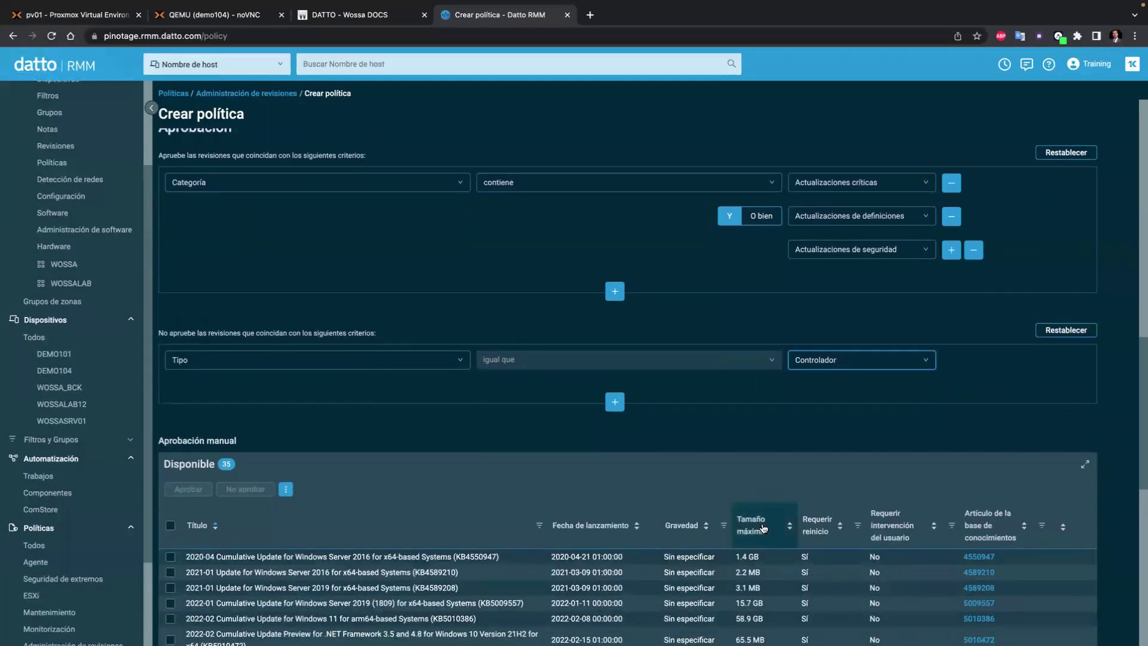
scroll(763, 527, "down", 2)
scroll(756, 523, "down", 3)
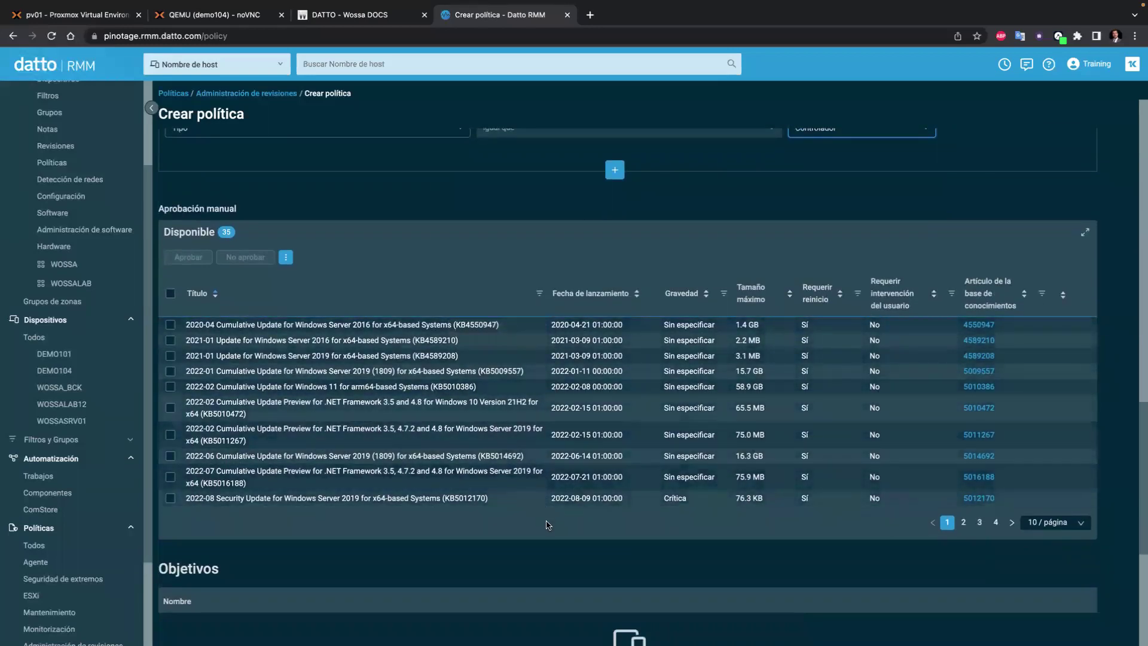
scroll(598, 508, "down", 3)
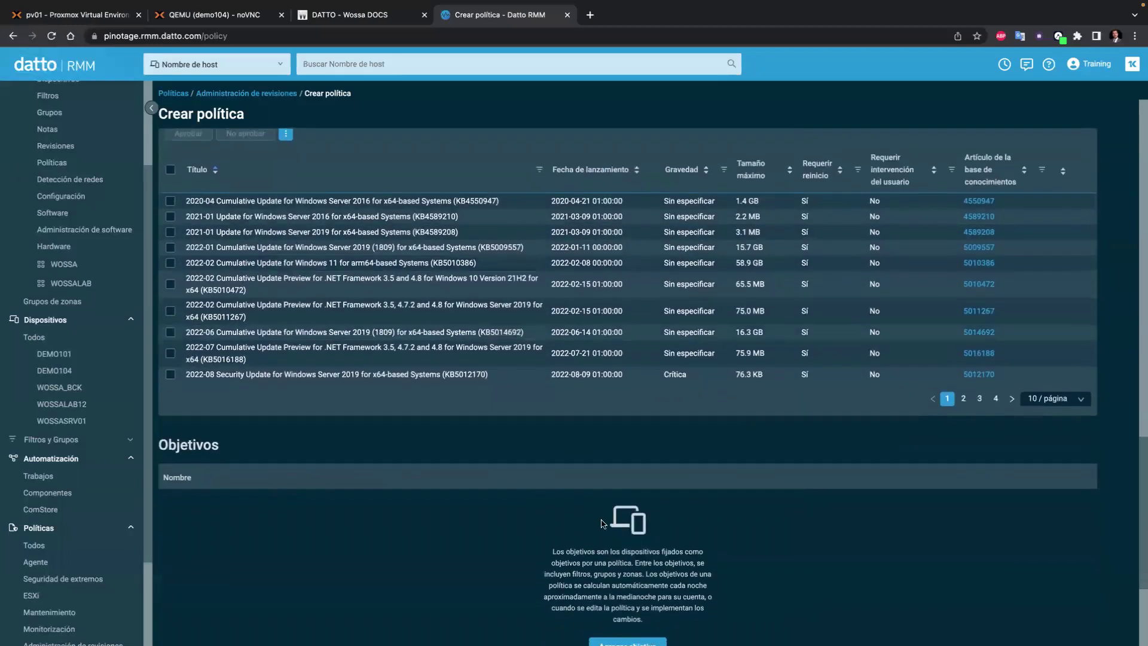
scroll(653, 604, "down", 2)
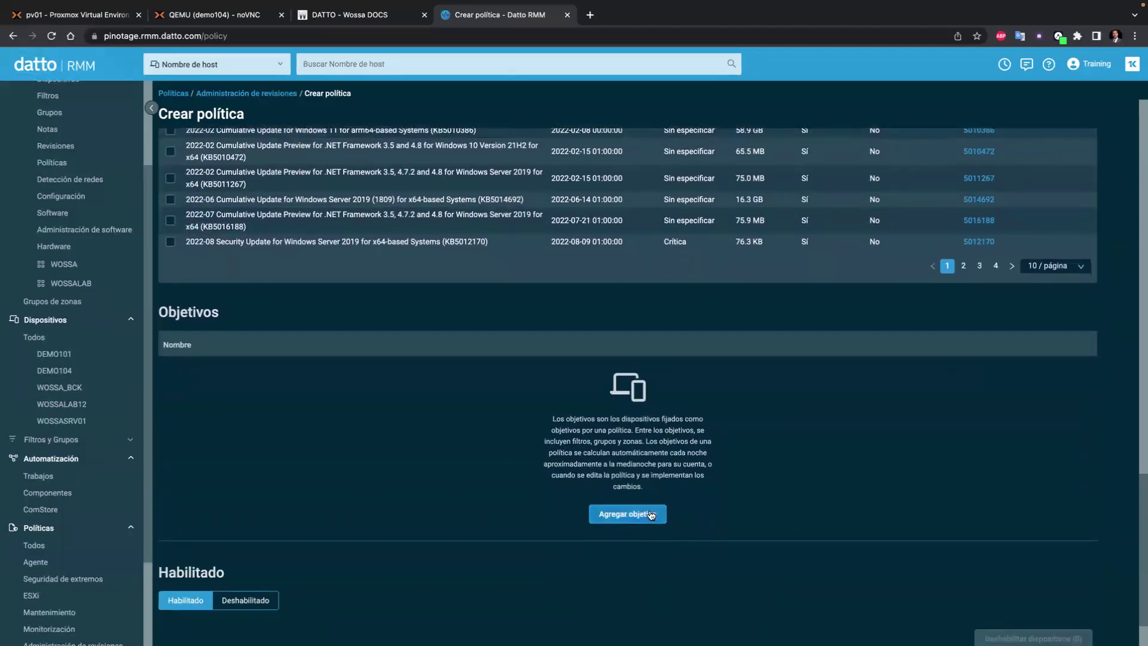
Step: Search the device filters and add 'Todos los servidores Windows' as the policy target
left_click(652, 515)
type("SERVIDOR")
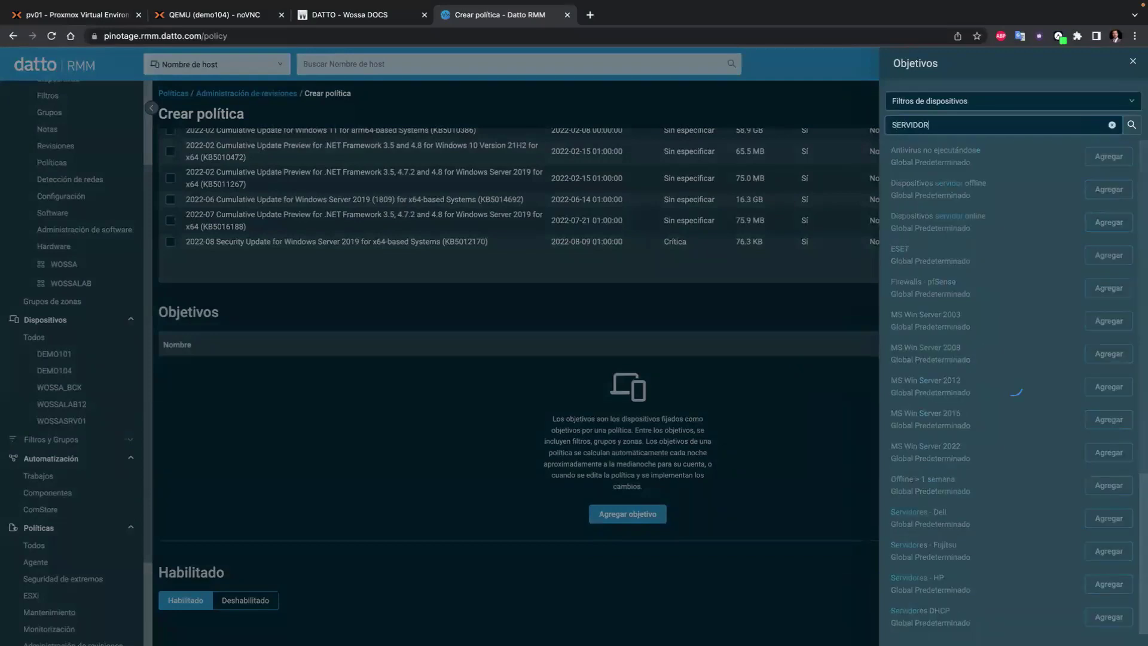
key("BackSpace")
key("BackSpace")
key("BackSpace")
type("WO")
type("NDOWS")
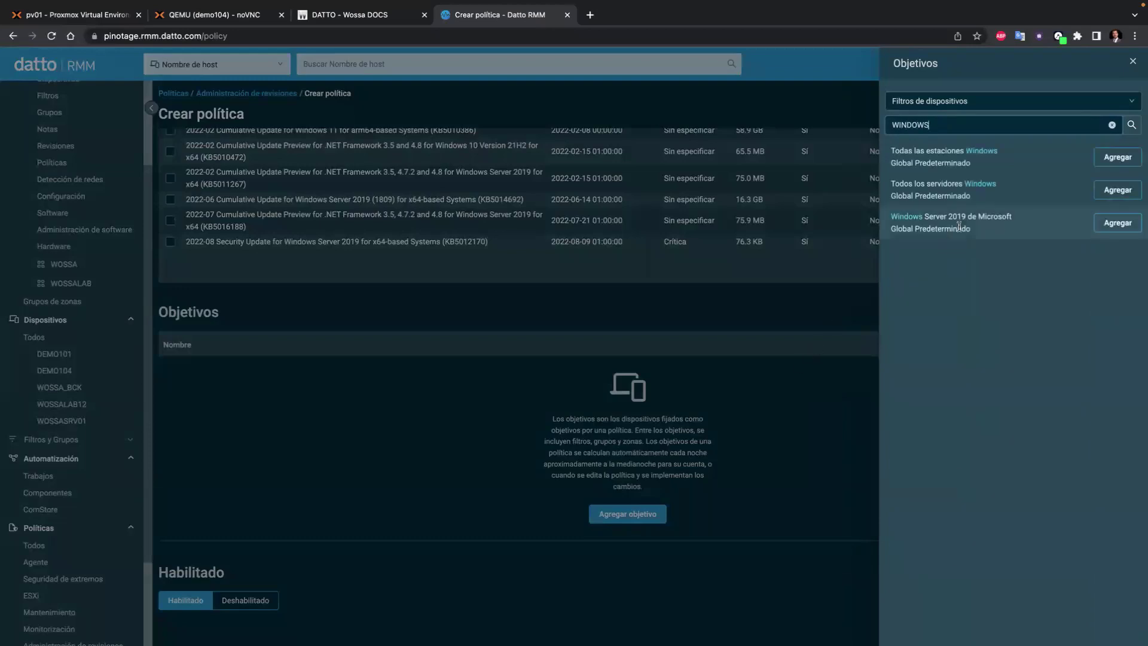
left_click(1115, 190)
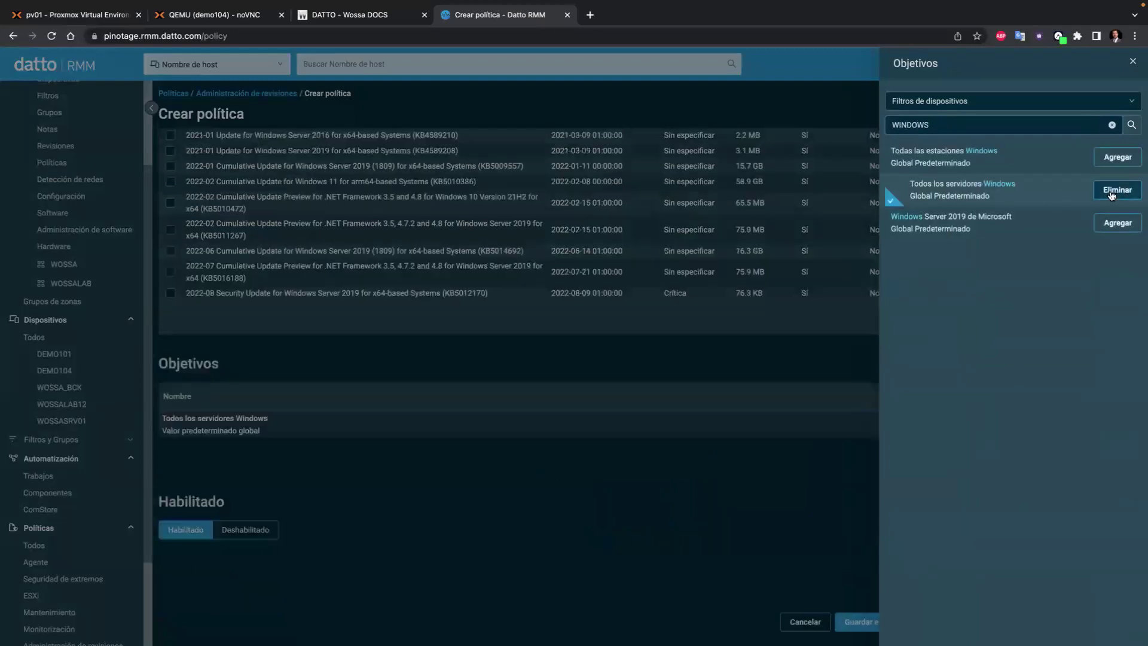
left_click(674, 497)
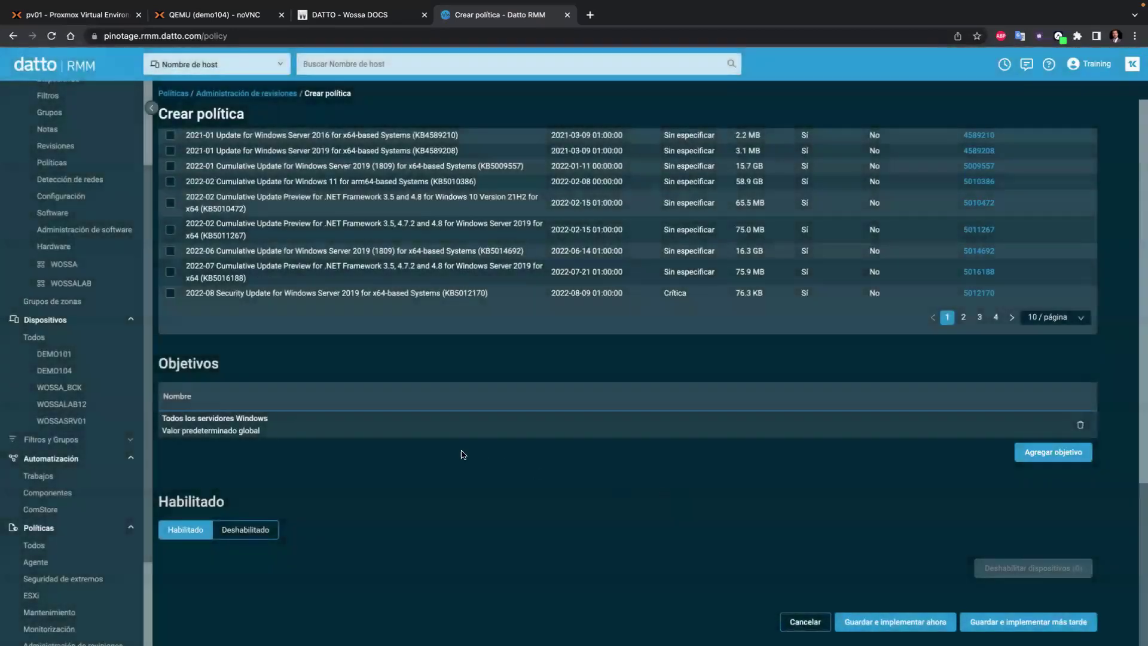
Step: Show 20 updates per page and approve the 18 updates from KB4550947 through KB5025367
scroll(398, 430, "up", 2)
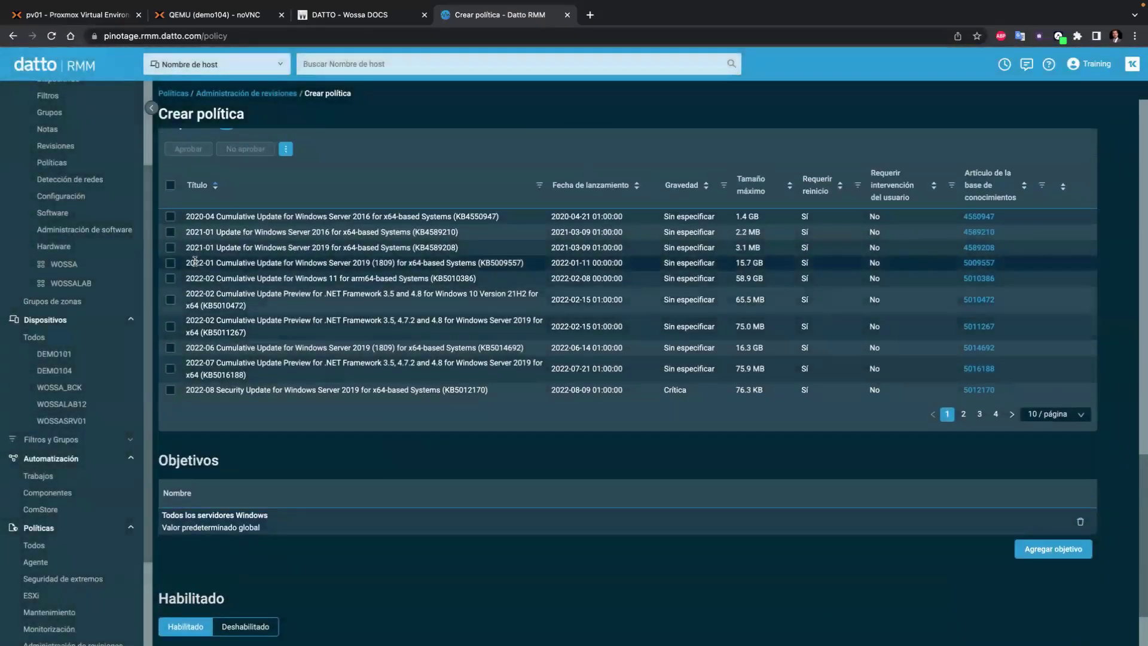
left_click(1076, 420)
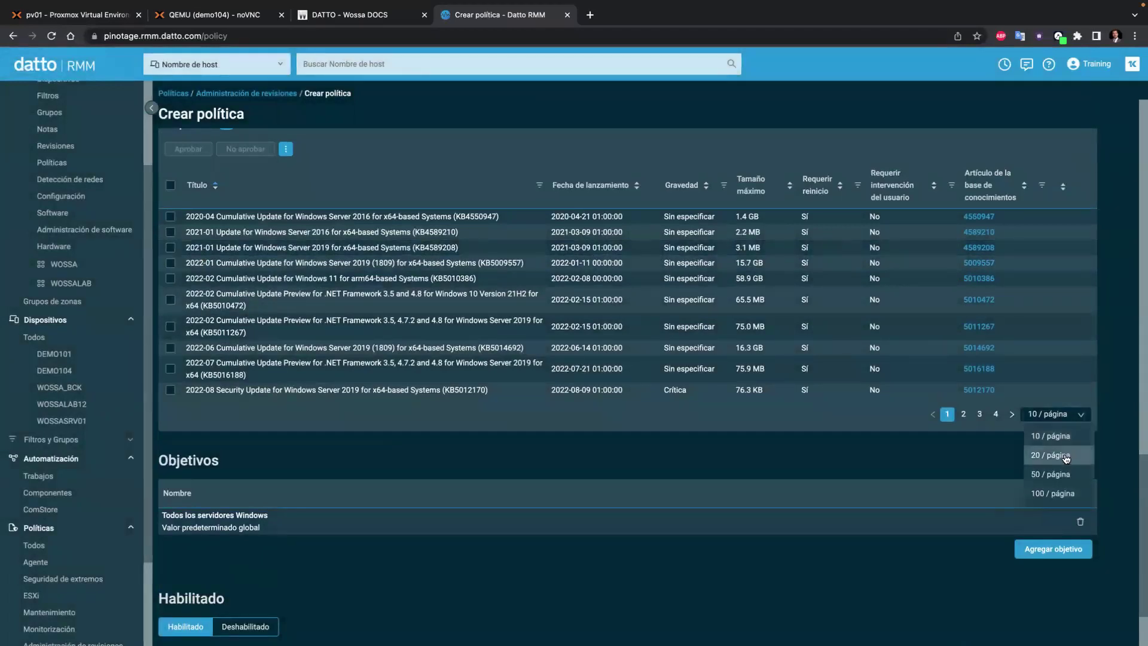
left_click(1067, 454)
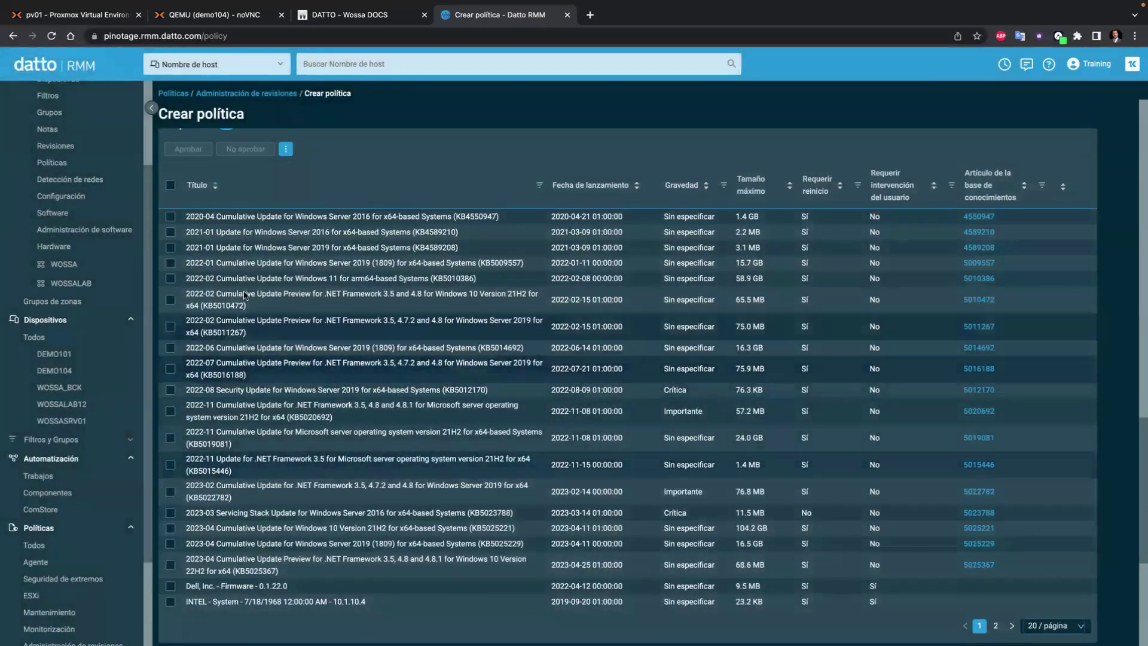
left_click(170, 216)
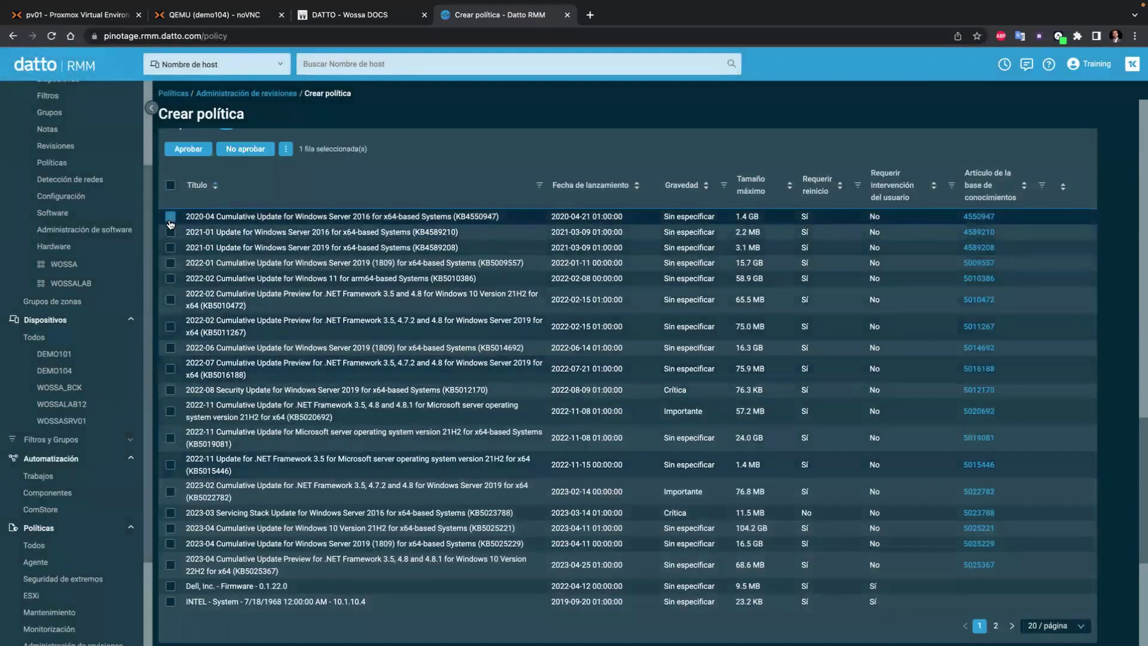
left_click(170, 231)
left_click(170, 248)
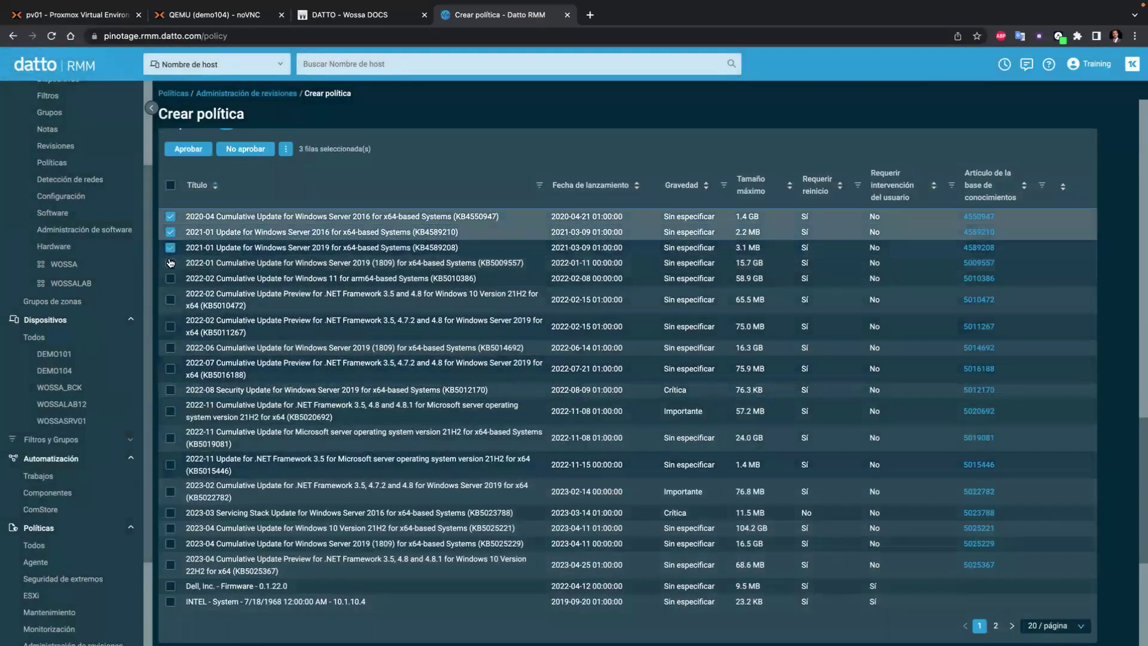
left_click(170, 263)
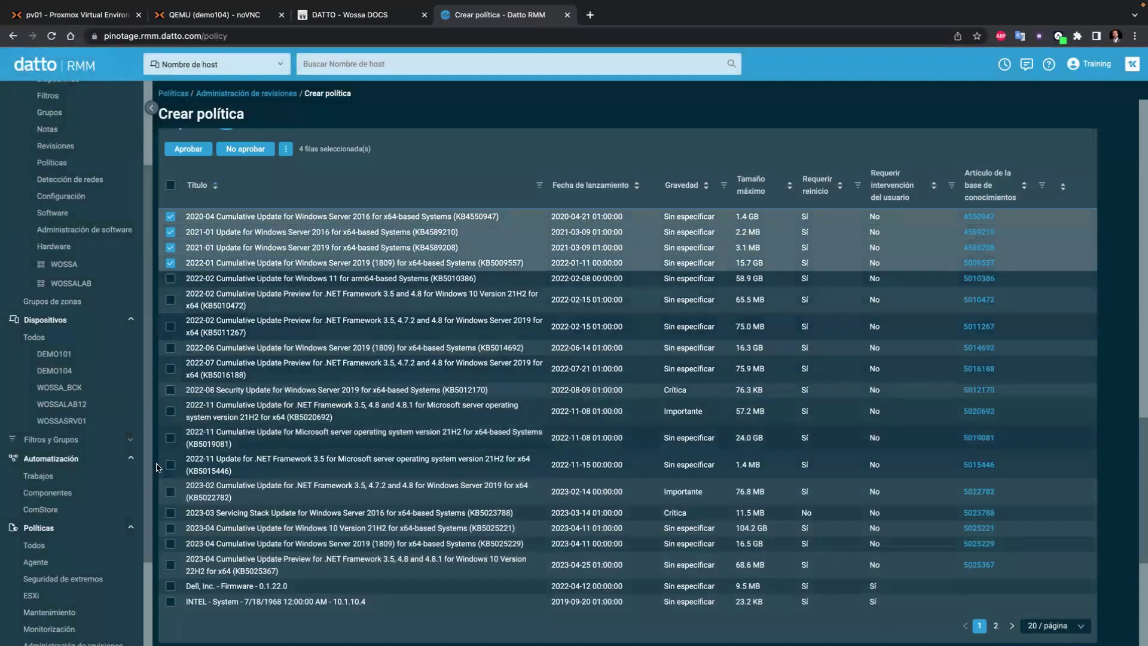
left_click(171, 564, "shift")
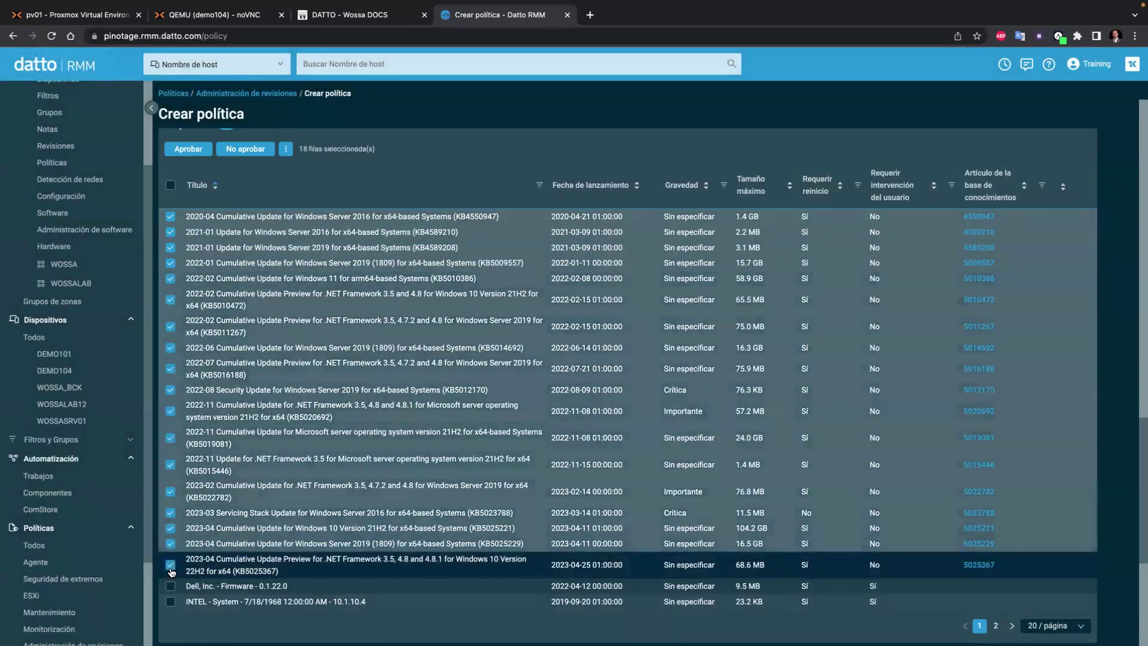
left_click(191, 149)
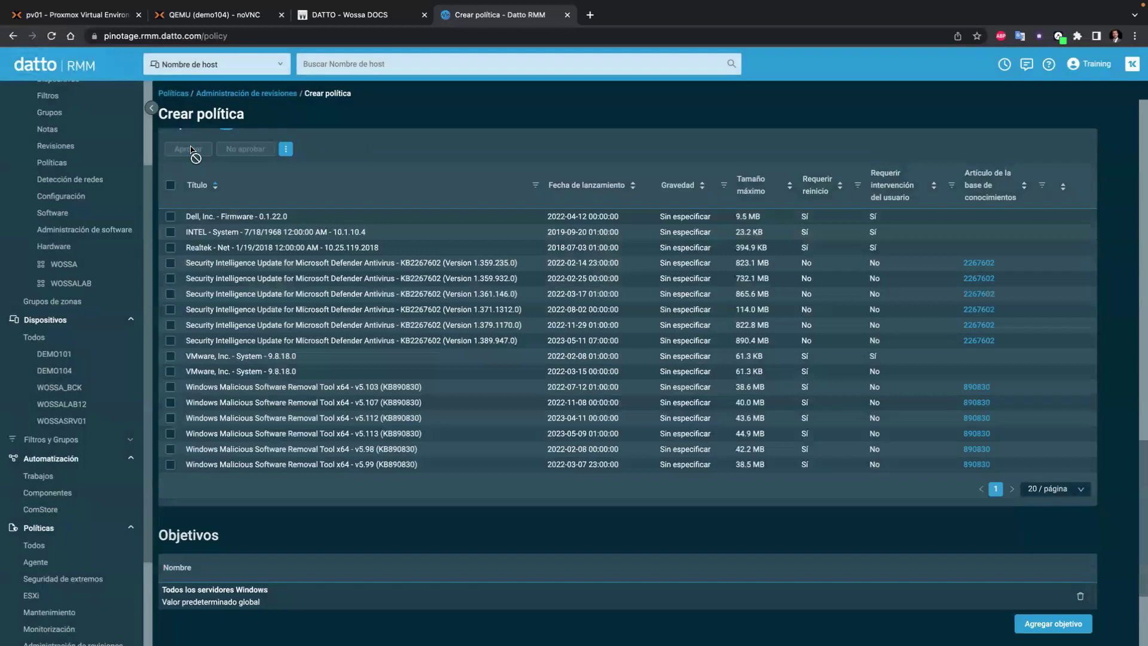
Step: Approve the six Security Intelligence updates and the six Malicious Software Removal Tool updates
left_click(171, 264)
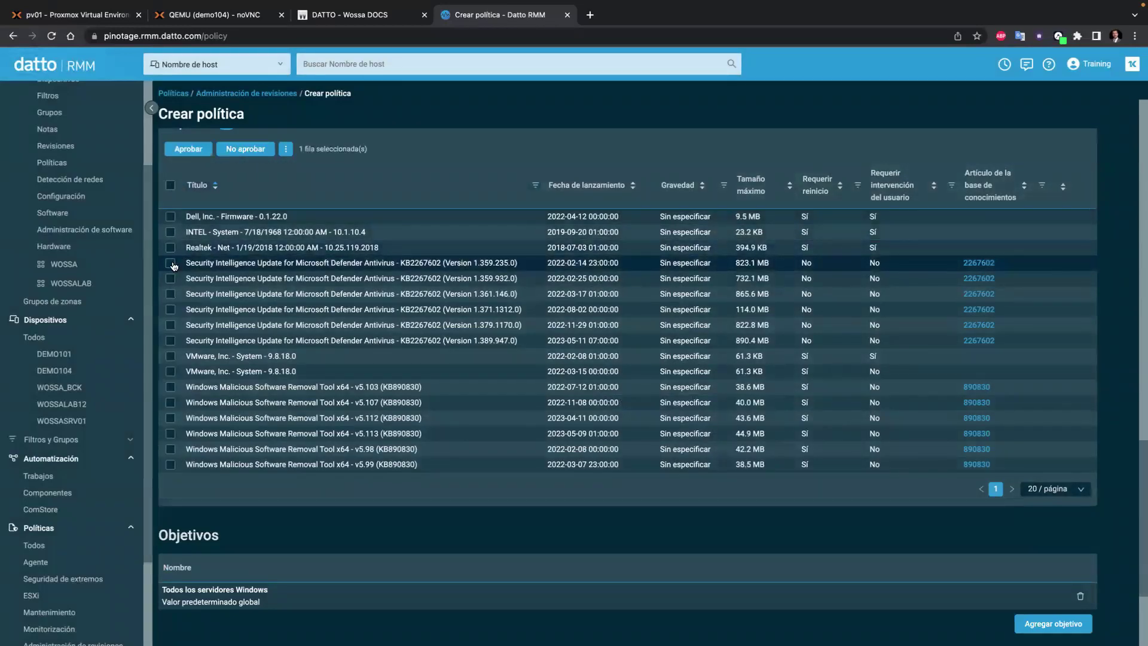
left_click(171, 340, "shift")
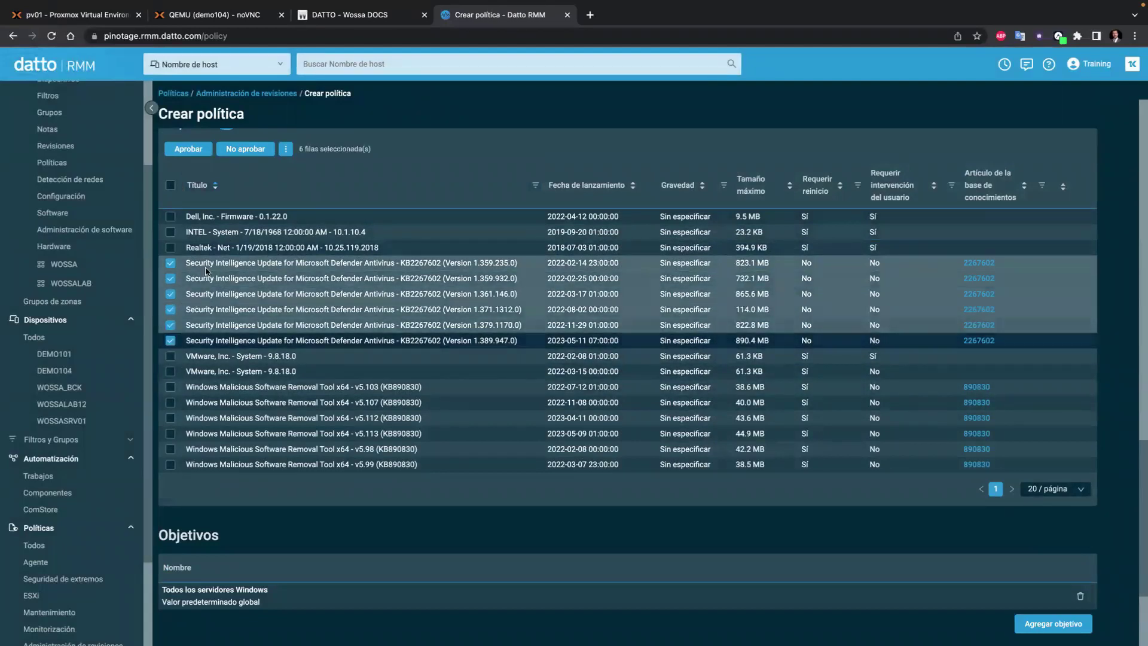
left_click(188, 150)
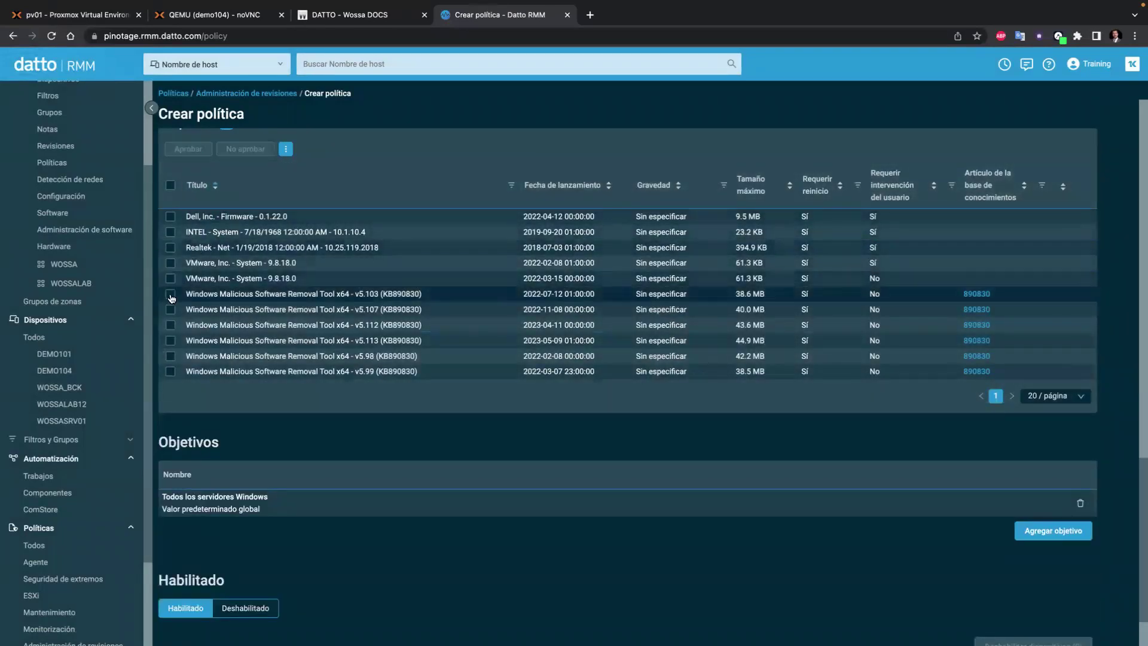
left_click(170, 294)
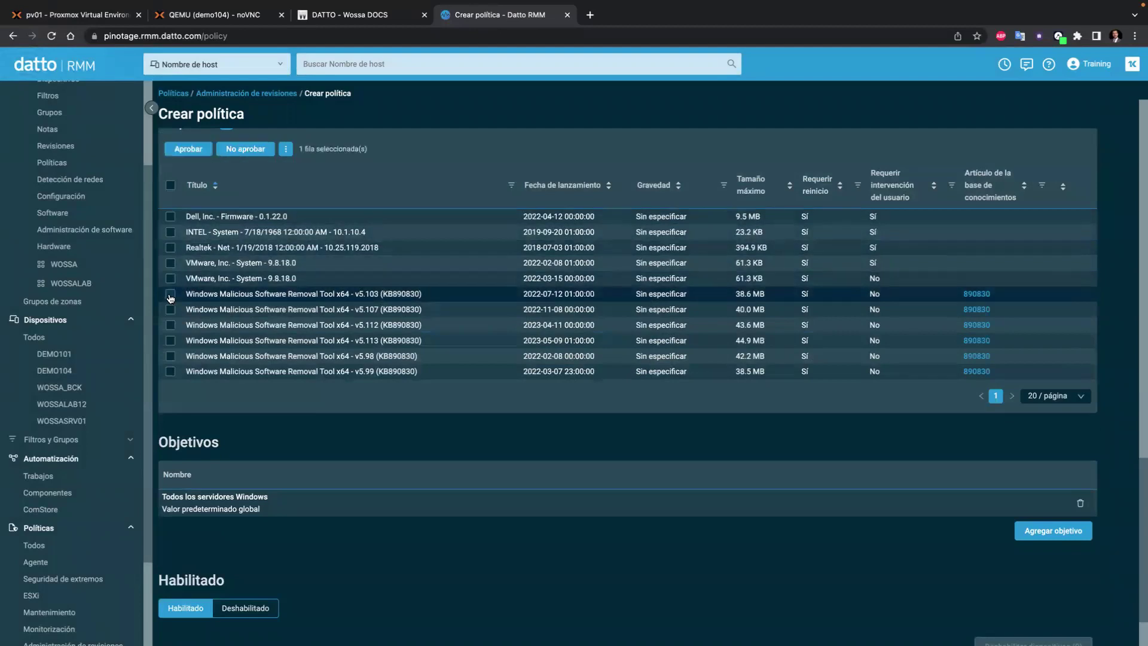
left_click(170, 372, "shift")
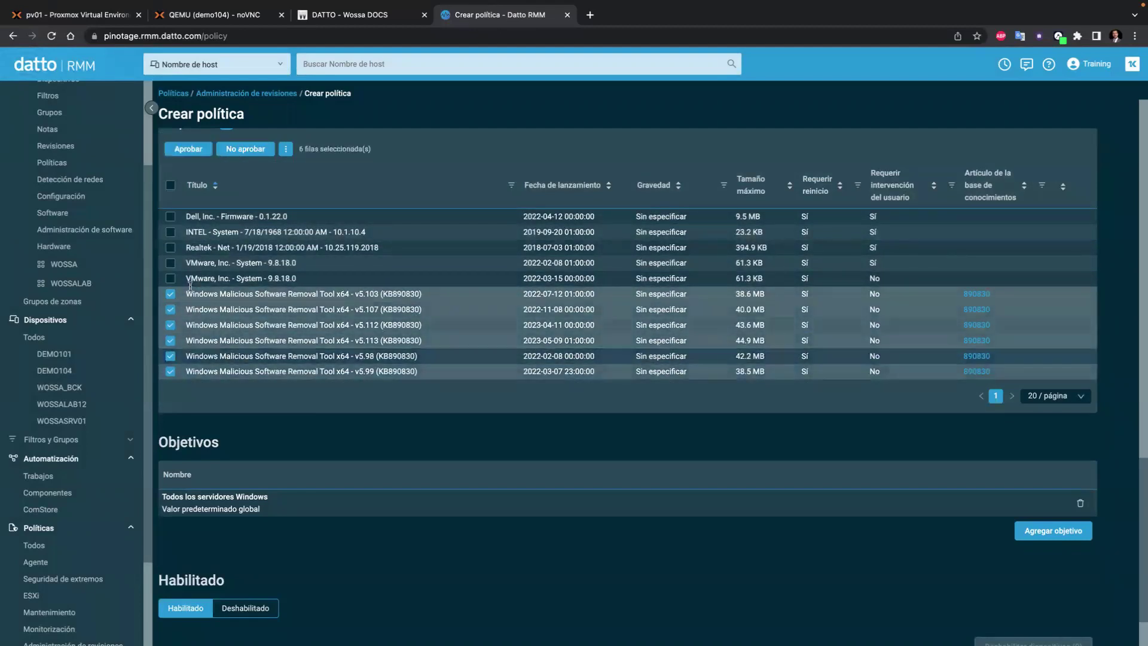
left_click(190, 150)
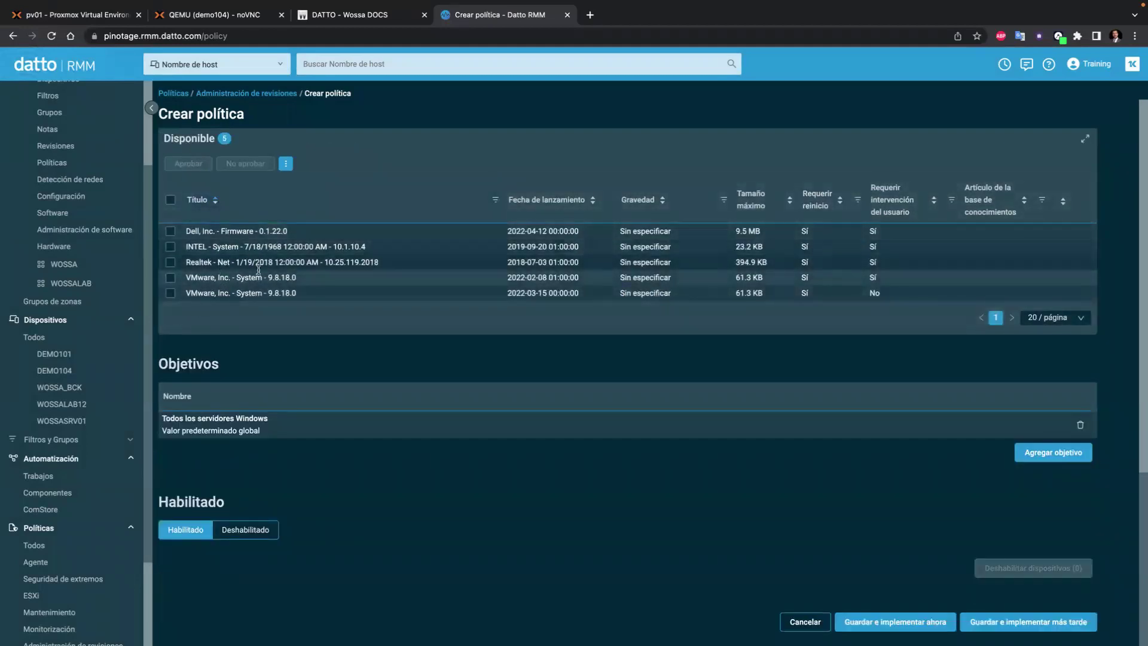
Step: Confirm deployment of WOSSA DEMO - SRV UPDATES, then filter the full policy list by zone WOSSA DEMO DATTO
left_click(924, 621)
left_click(928, 588)
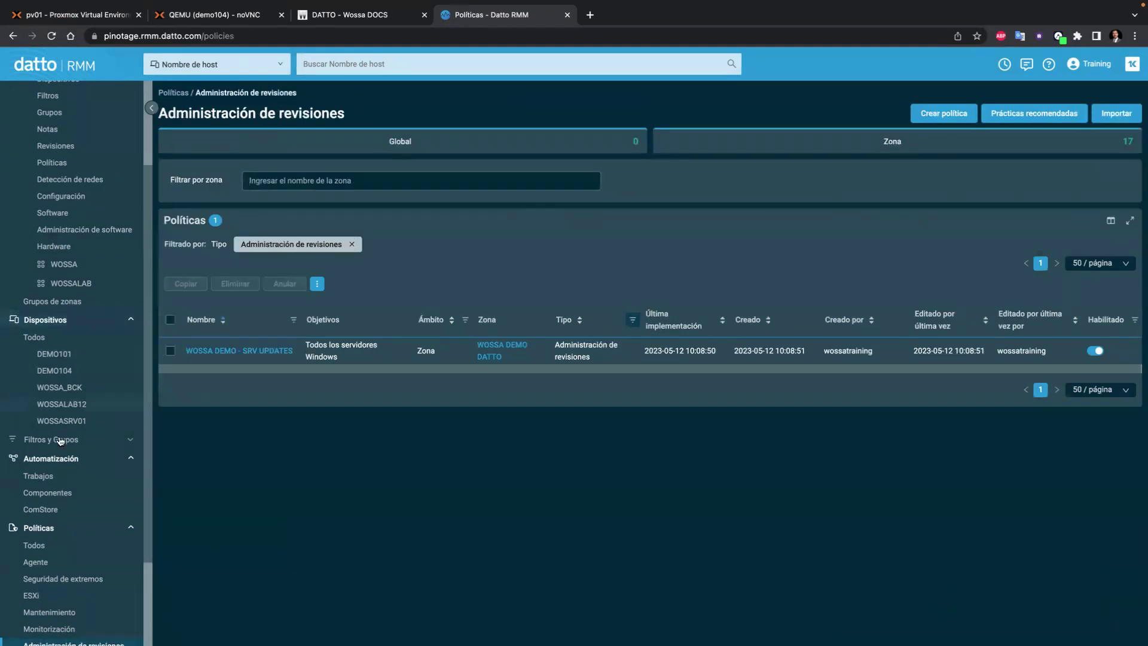
left_click(42, 545)
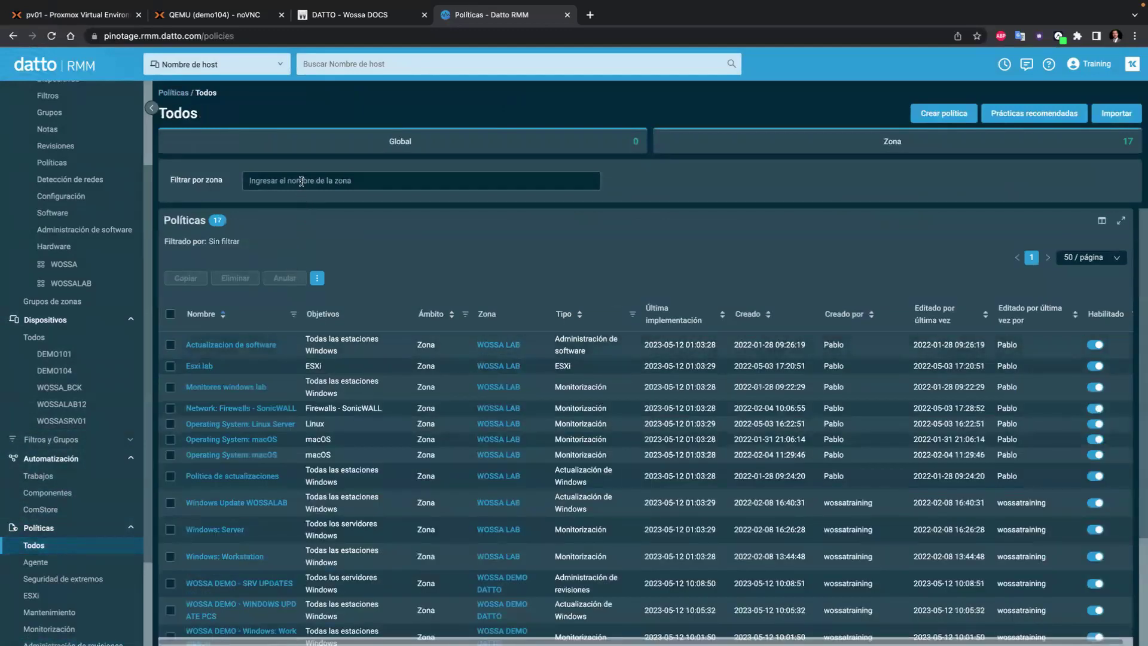
type("DEMO")
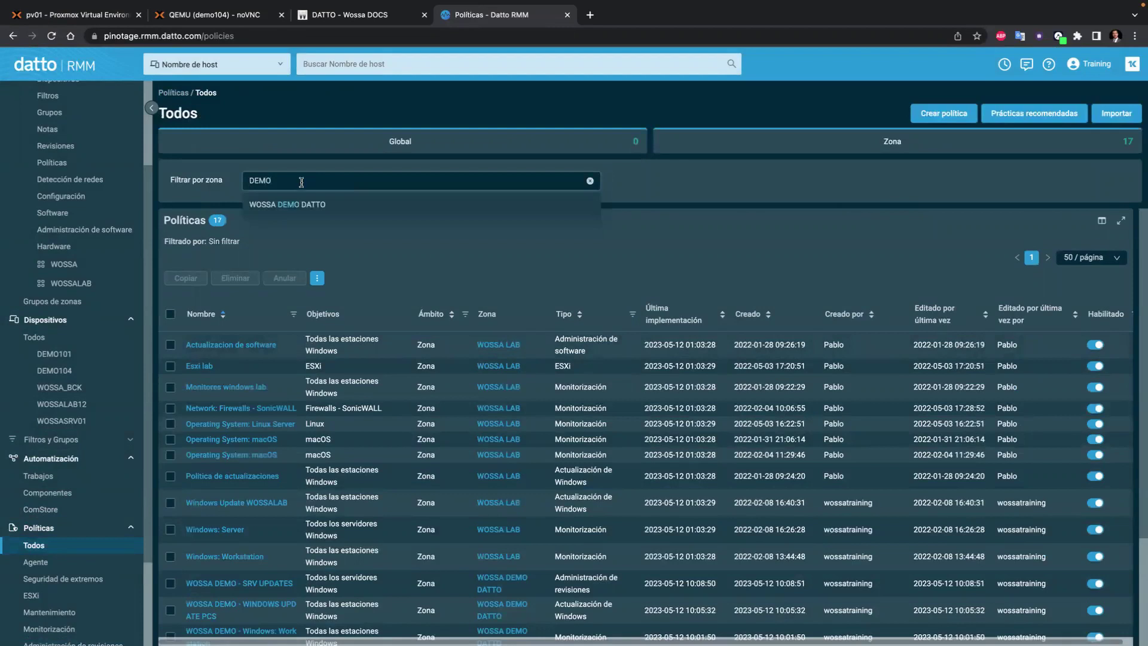
left_click(308, 205)
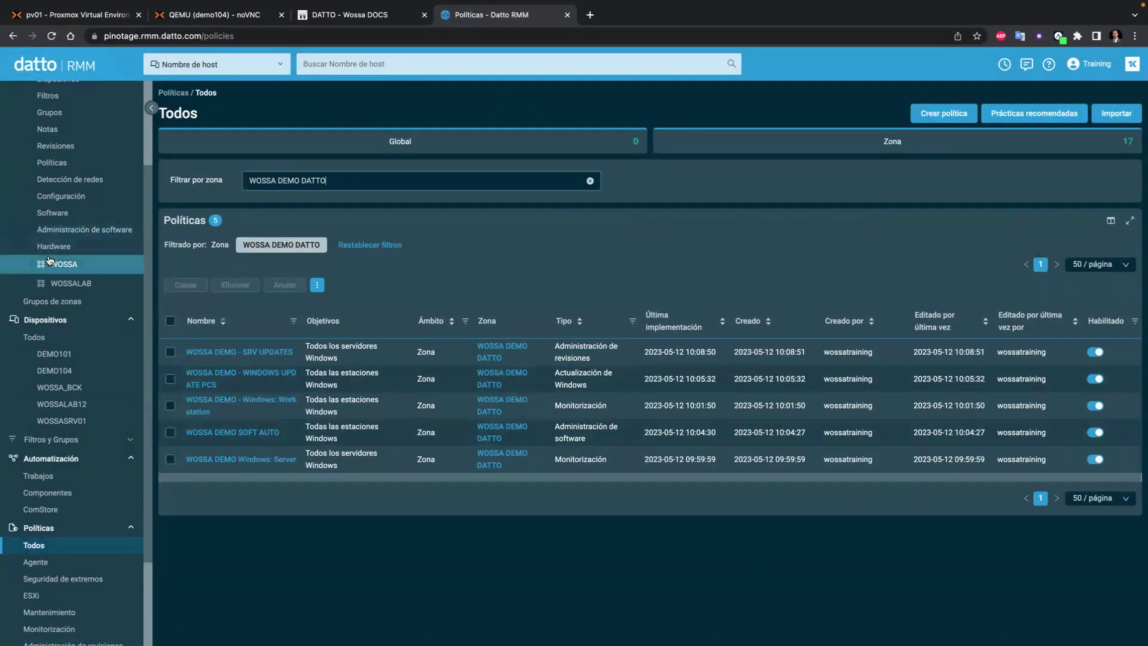
scroll(50, 260, "up", 3)
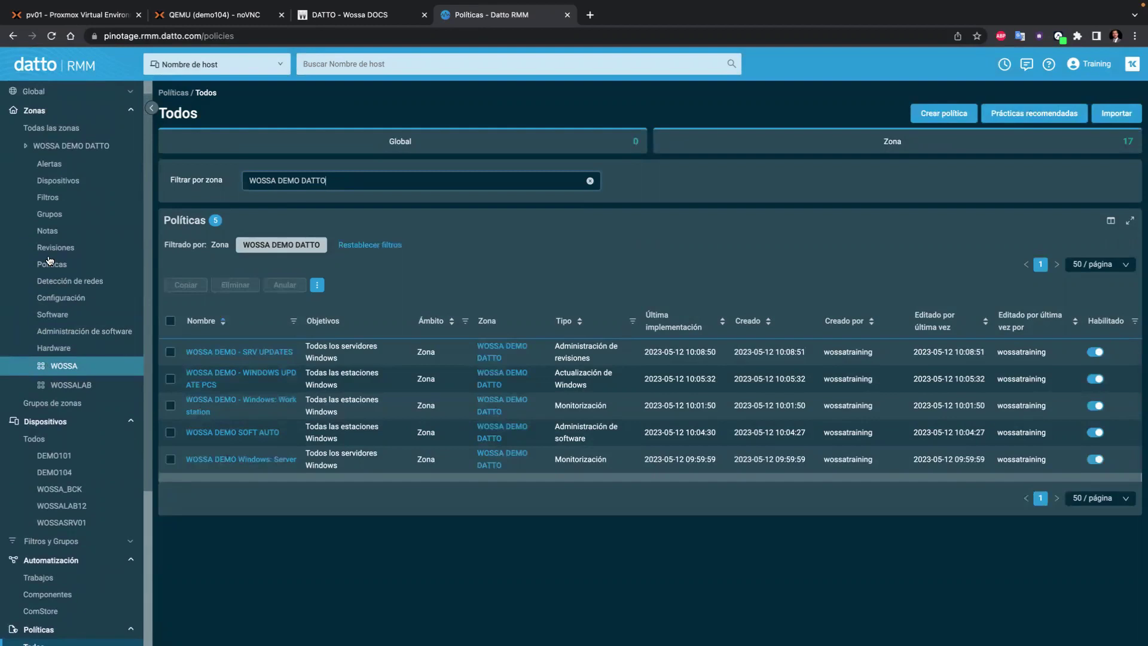
left_click(49, 262)
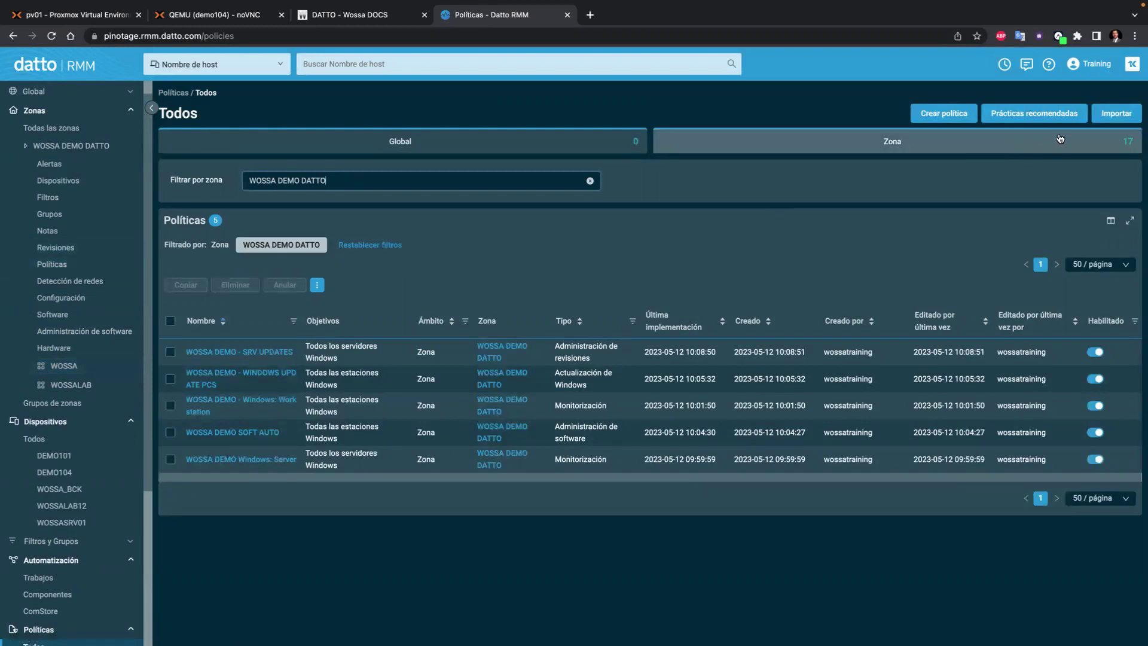
Step: Import the Servers Windows.pcy policy file and rename it to start with 'WOSSA DEMO'
left_click(1108, 118)
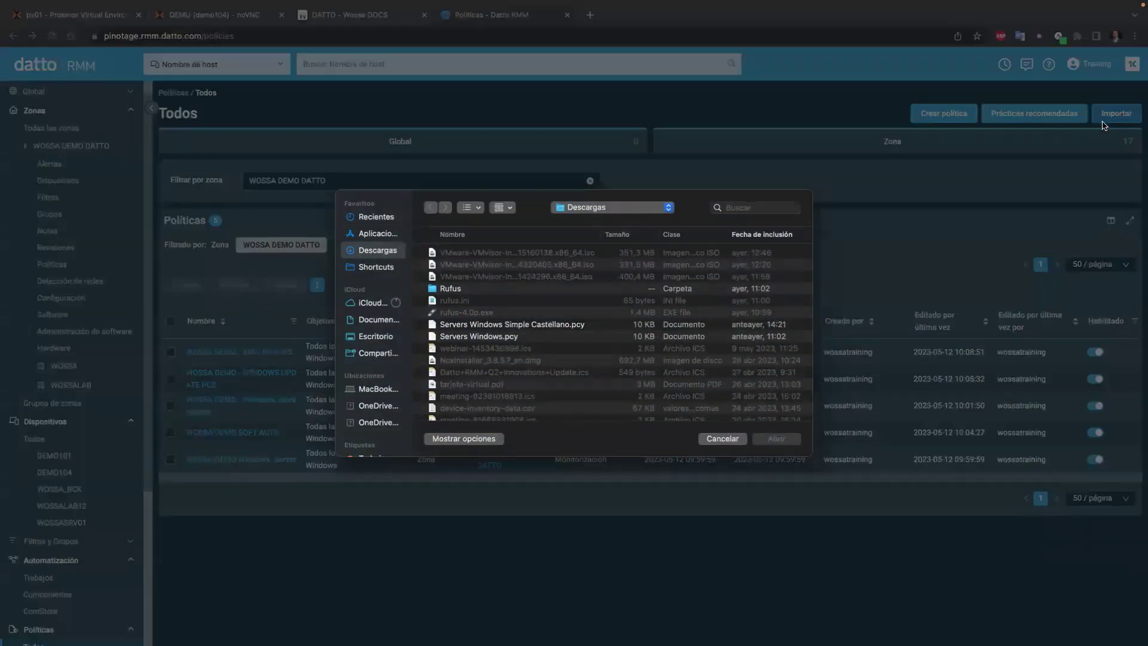
left_click(517, 337)
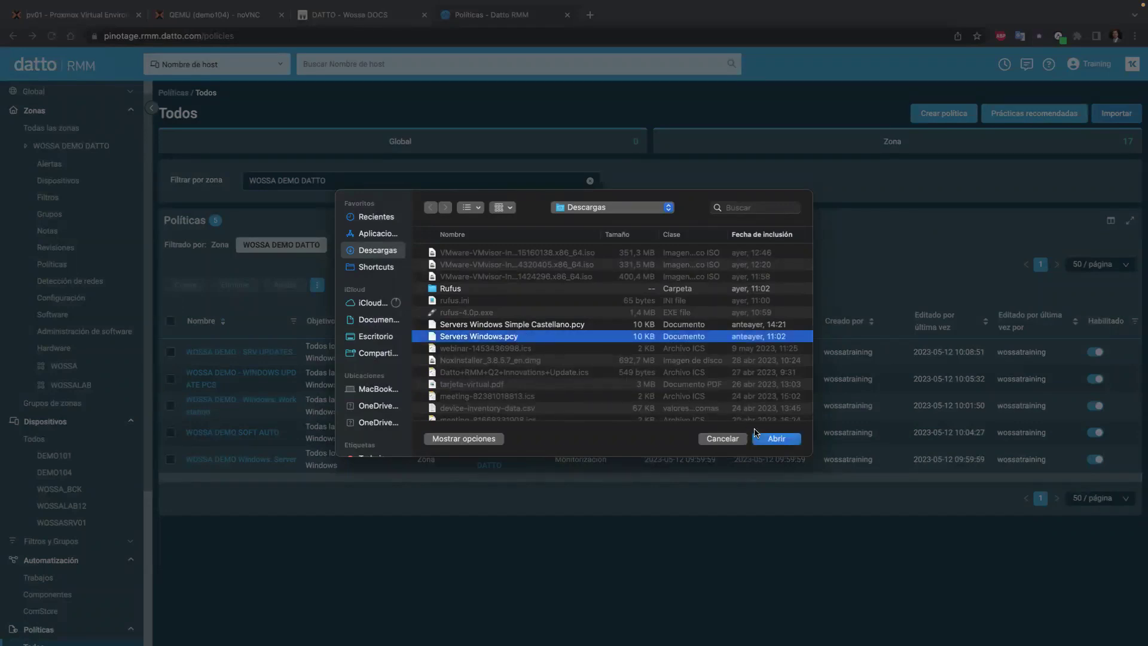
left_click(775, 439)
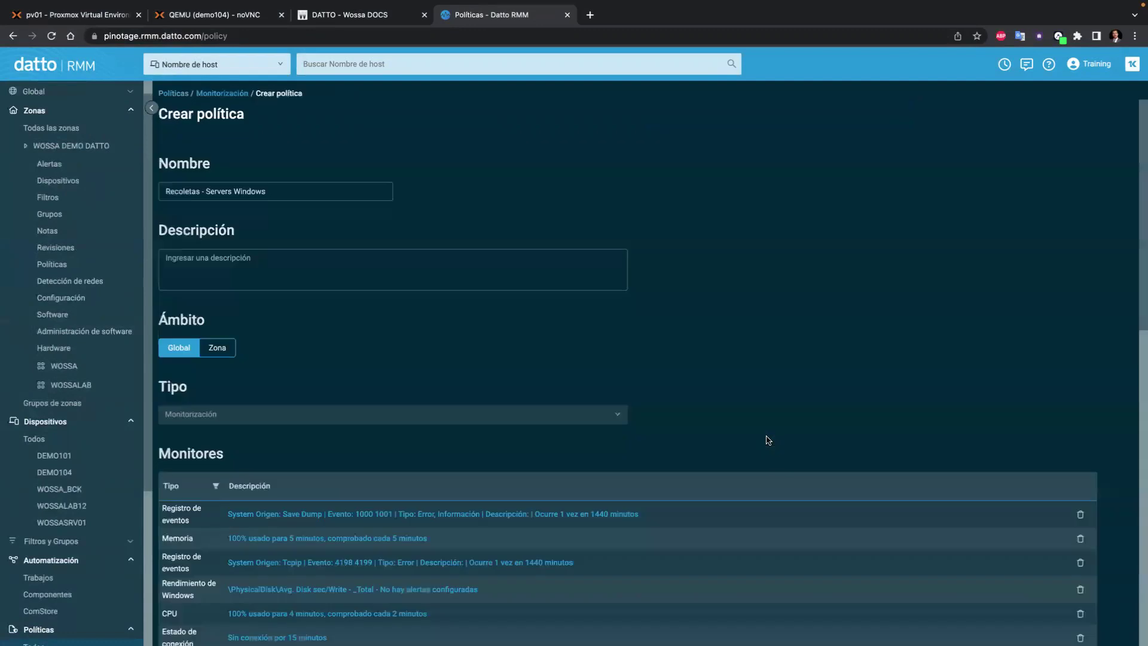
scroll(767, 436, "down", 4)
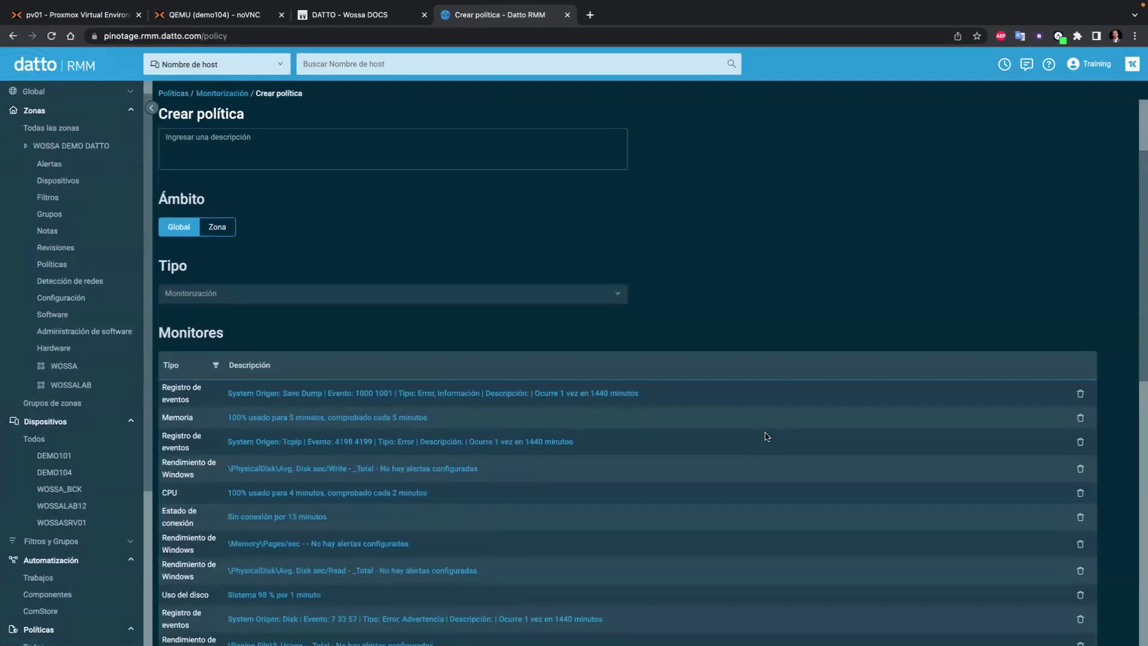
scroll(766, 436, "down", 3)
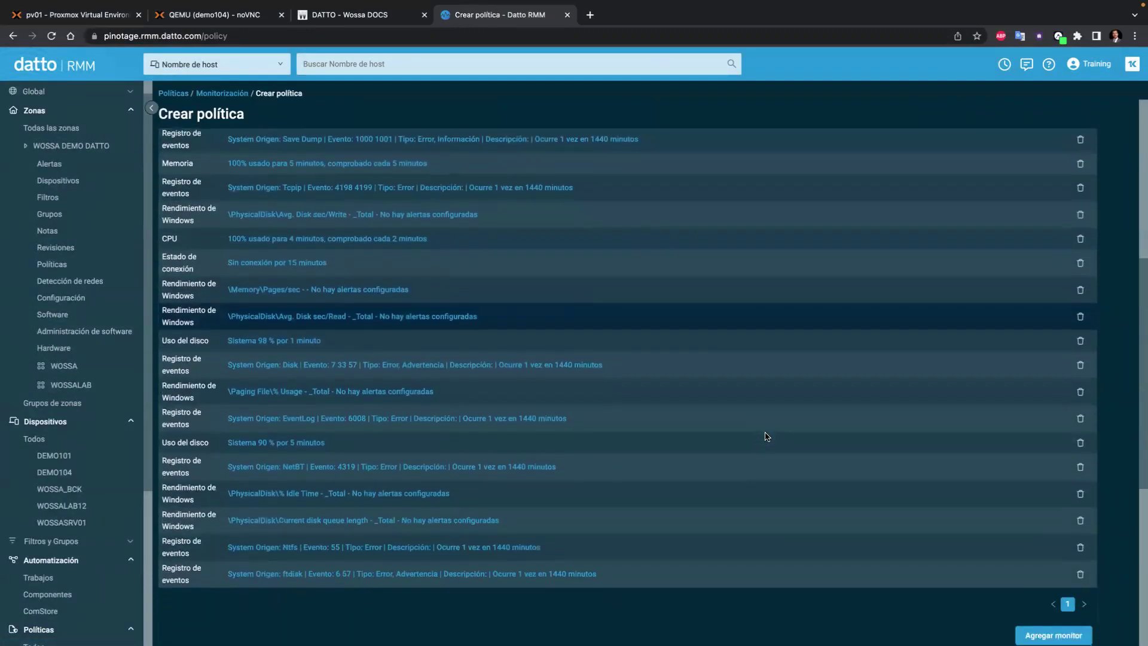
scroll(767, 437, "up", 5)
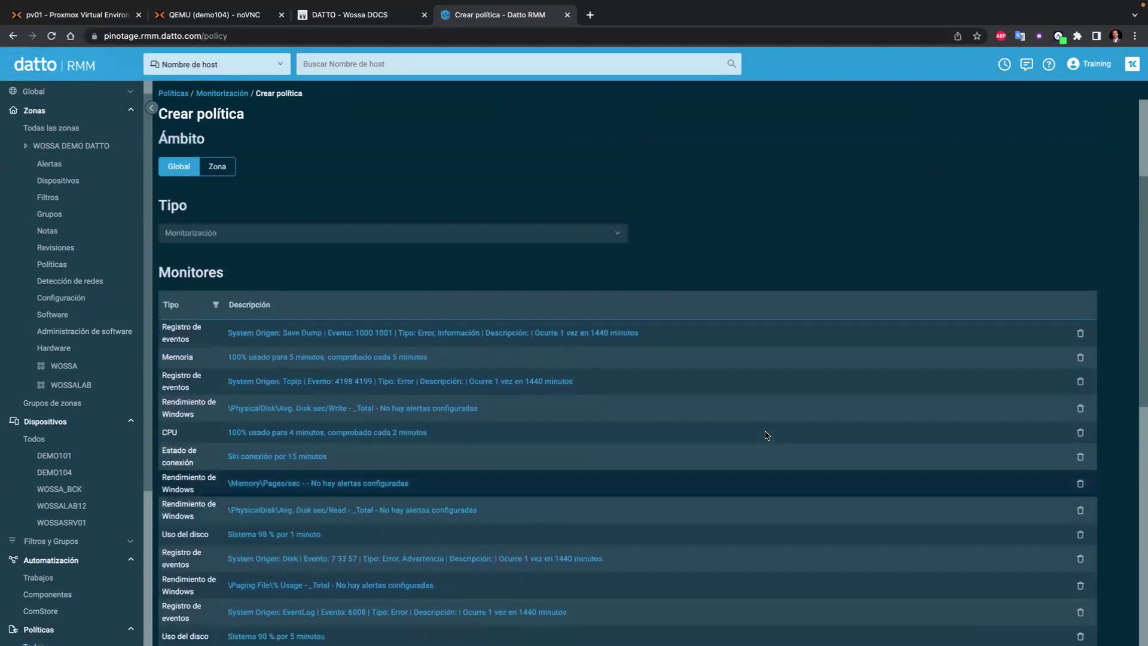
scroll(243, 241, "up", 2)
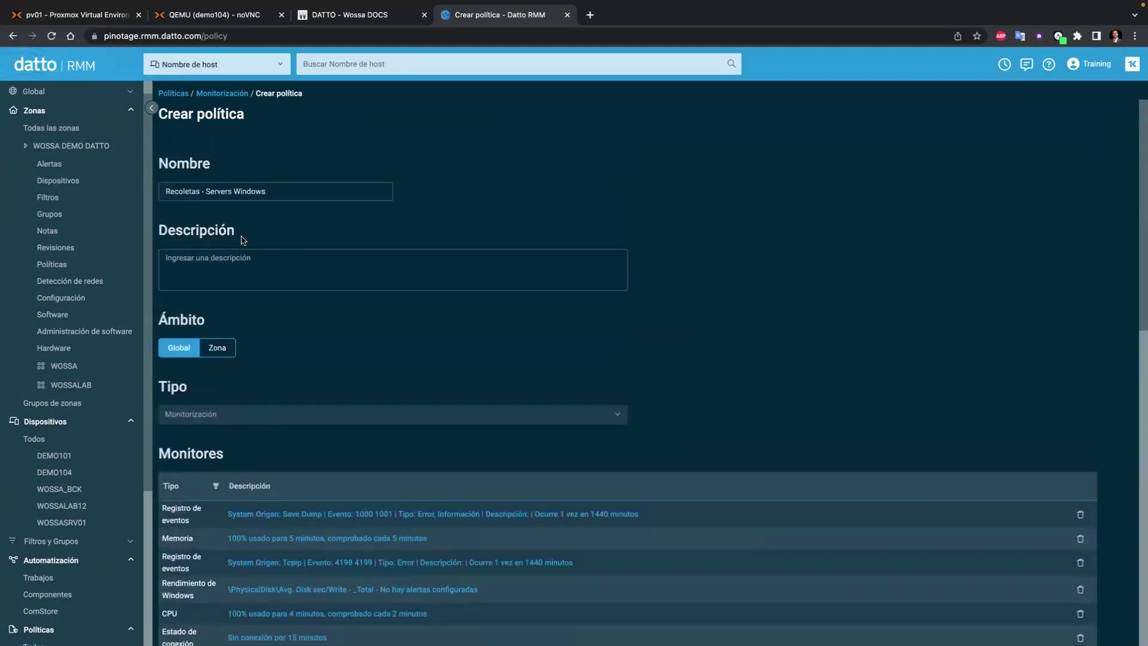
double_click(186, 196)
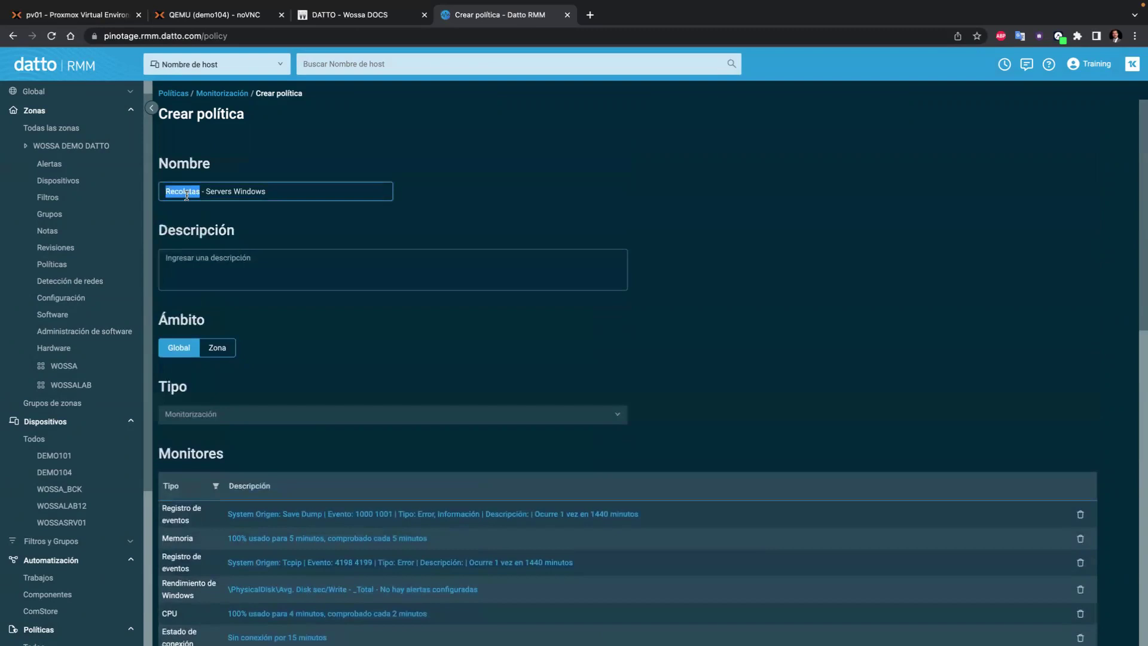
type("WINDO")
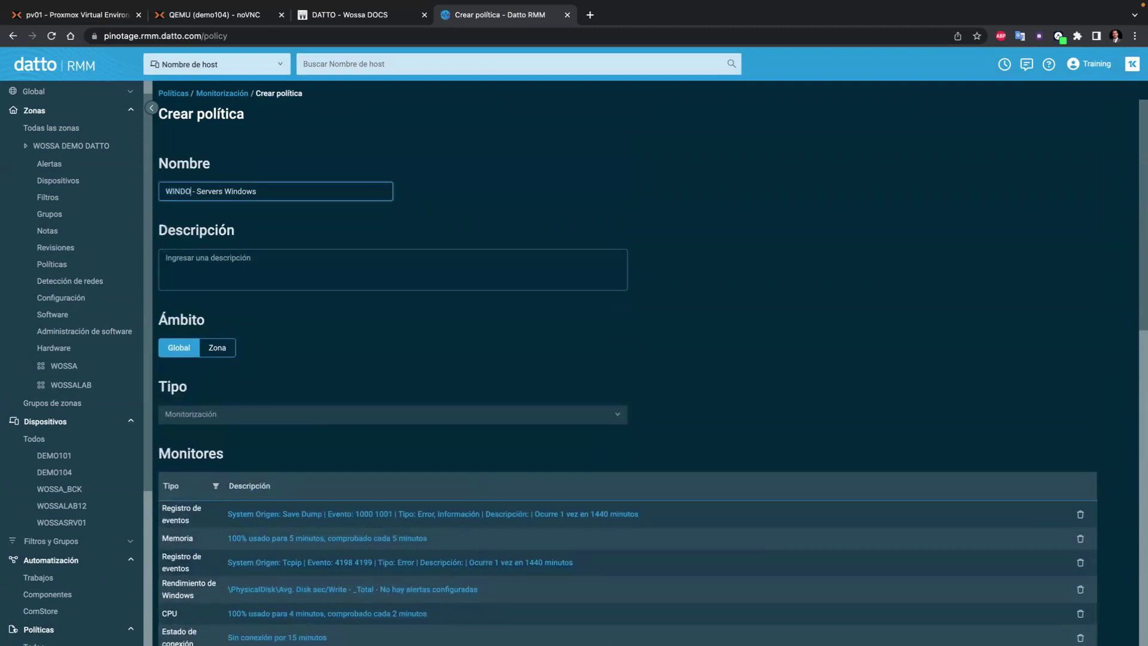
key("BackSpace")
key("BackSpace")
key("BackSpace")
key("BackSpace")
key("BackSpace")
type("WOSSA DEMO")
Step: Scope the policy to the WOSSA DEMO DATTO zone, found by searching 'DEM'
left_click(217, 347)
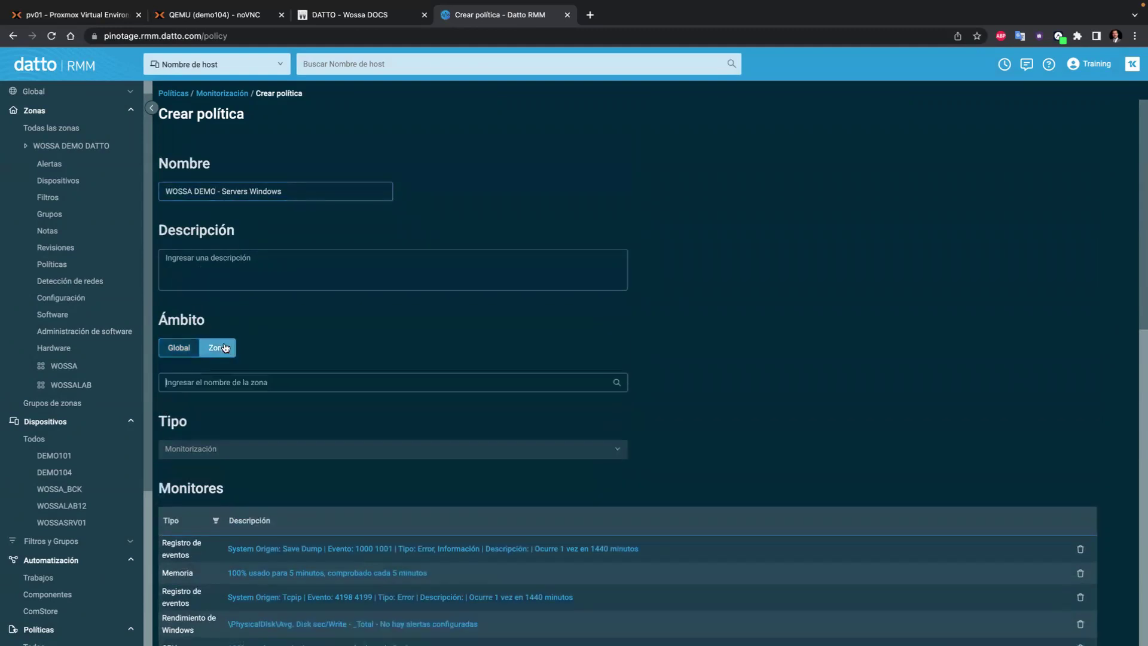
left_click(224, 381)
type("DEMO")
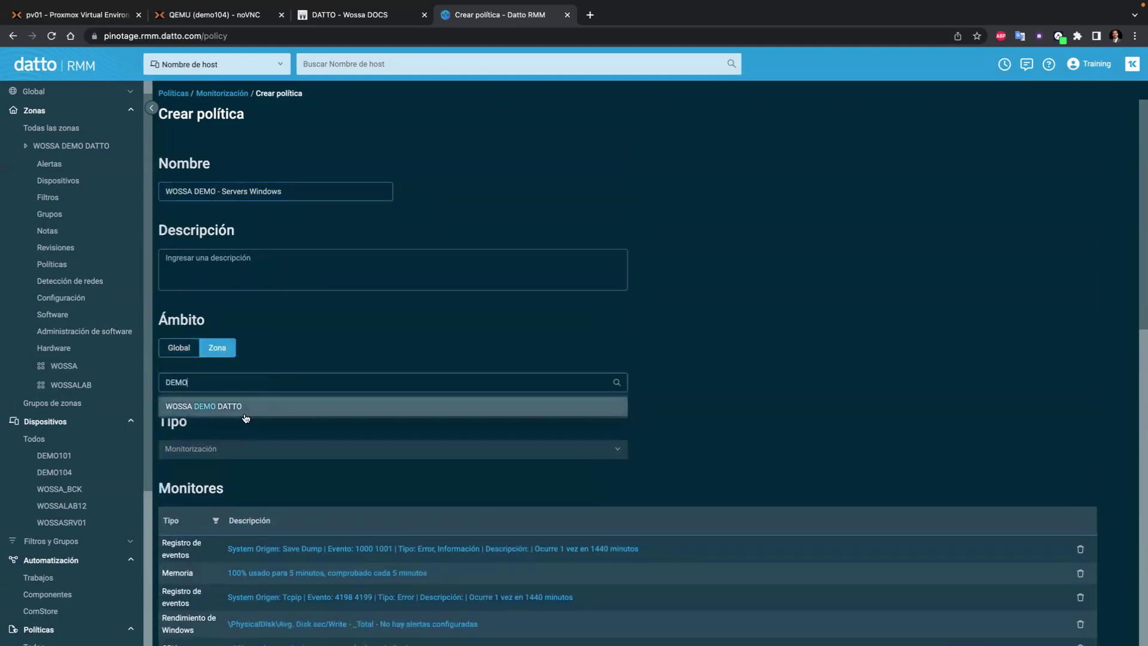
left_click(245, 407)
Step: Remove the 'Todas las estaciones Windows' target, then save and deploy the policy immediately
scroll(759, 397, "down", 7)
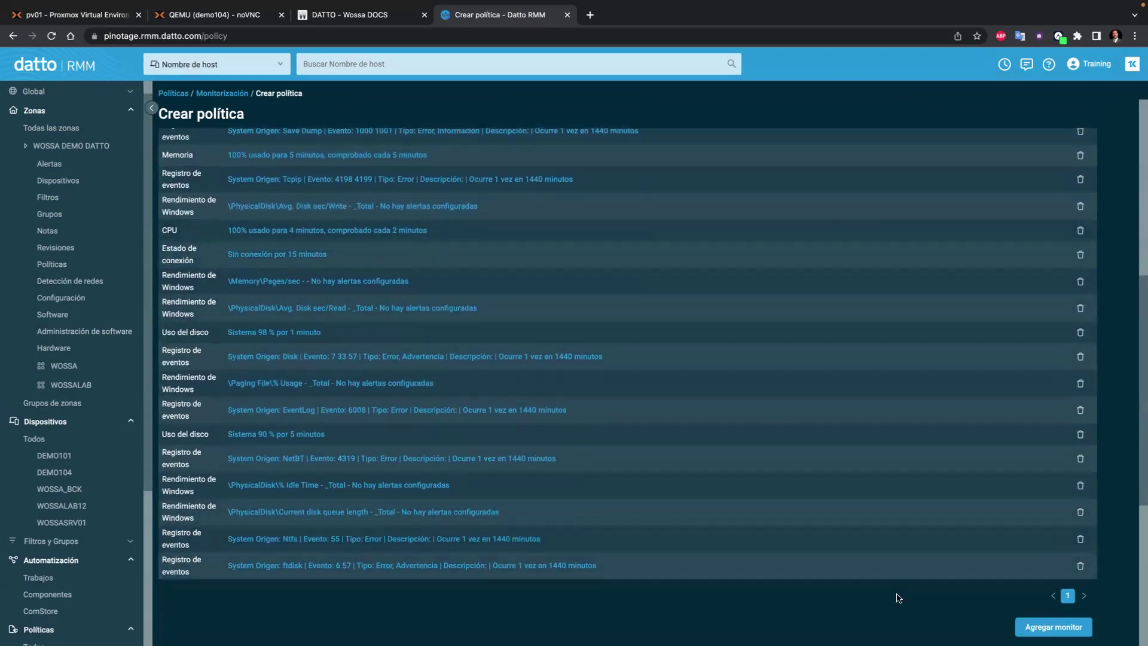
scroll(861, 588, "down", 3)
scroll(861, 588, "down", 2)
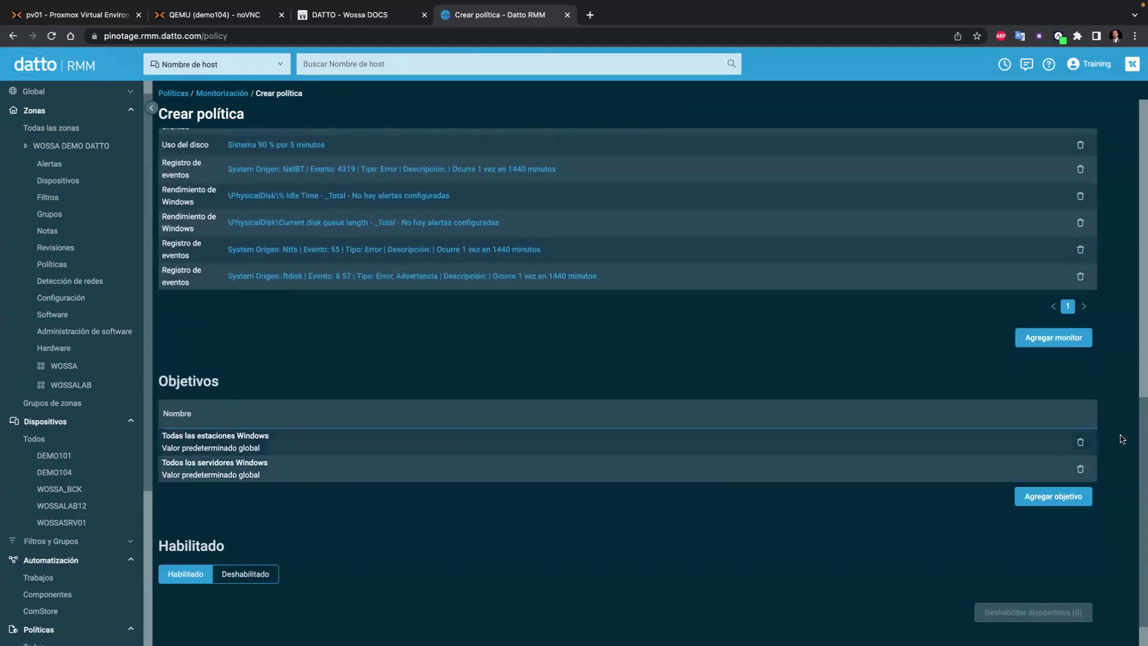
left_click(1081, 442)
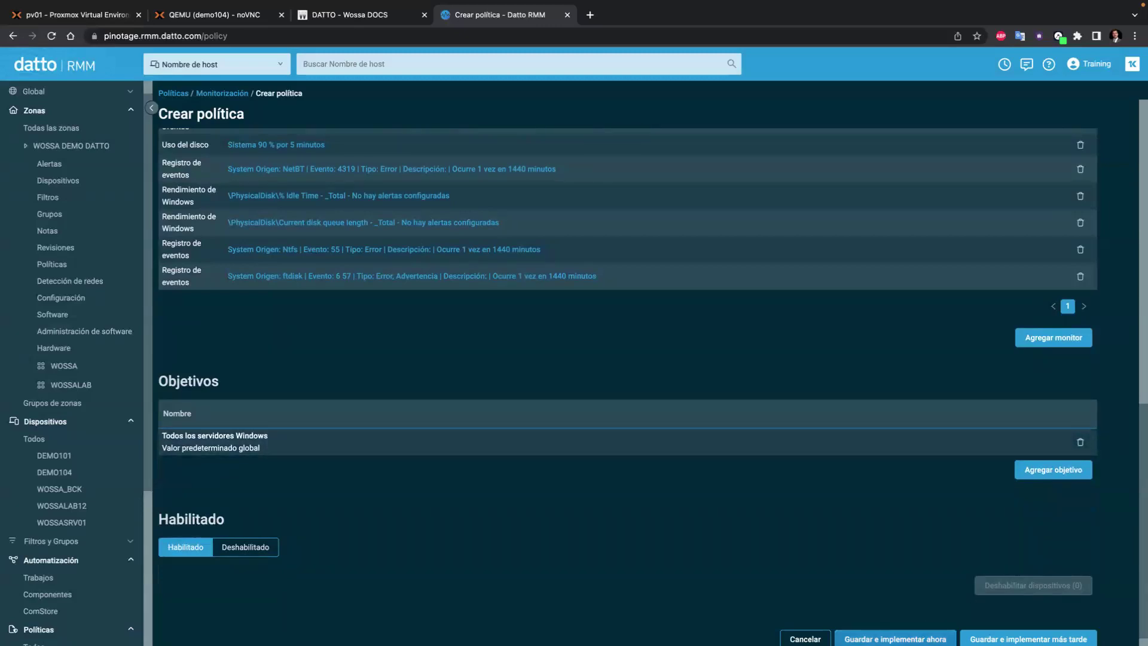
left_click(926, 638)
left_click(929, 603)
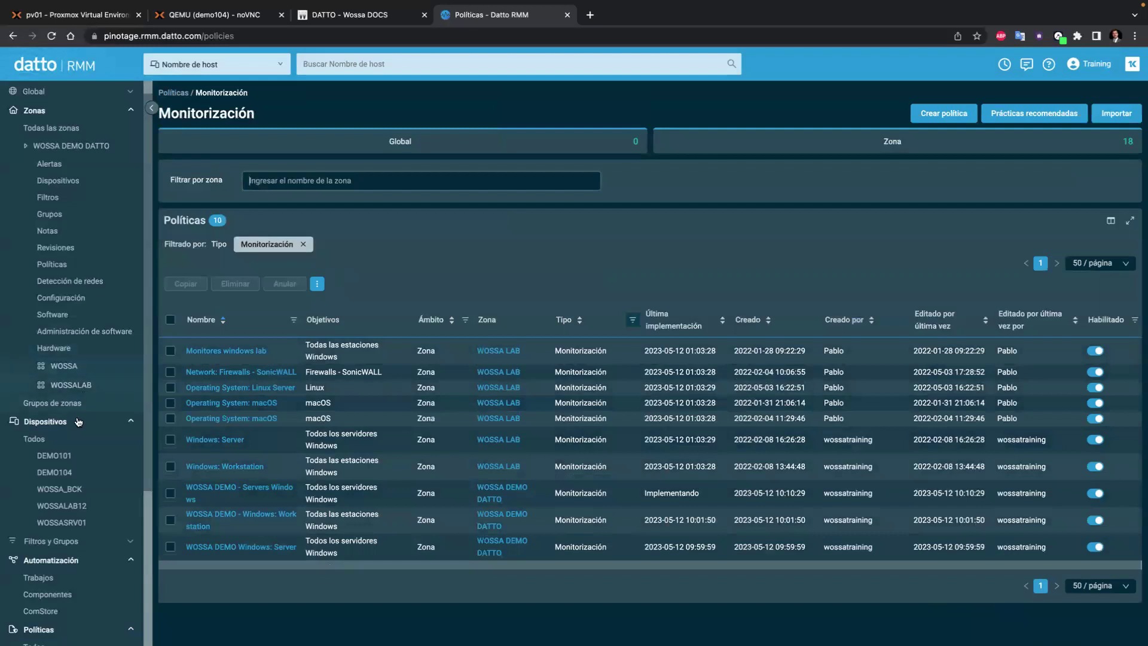
Step: Open DEMO104 from the WOSSA DEMO DATTO device list and review its applied Políticas
left_click(67, 474)
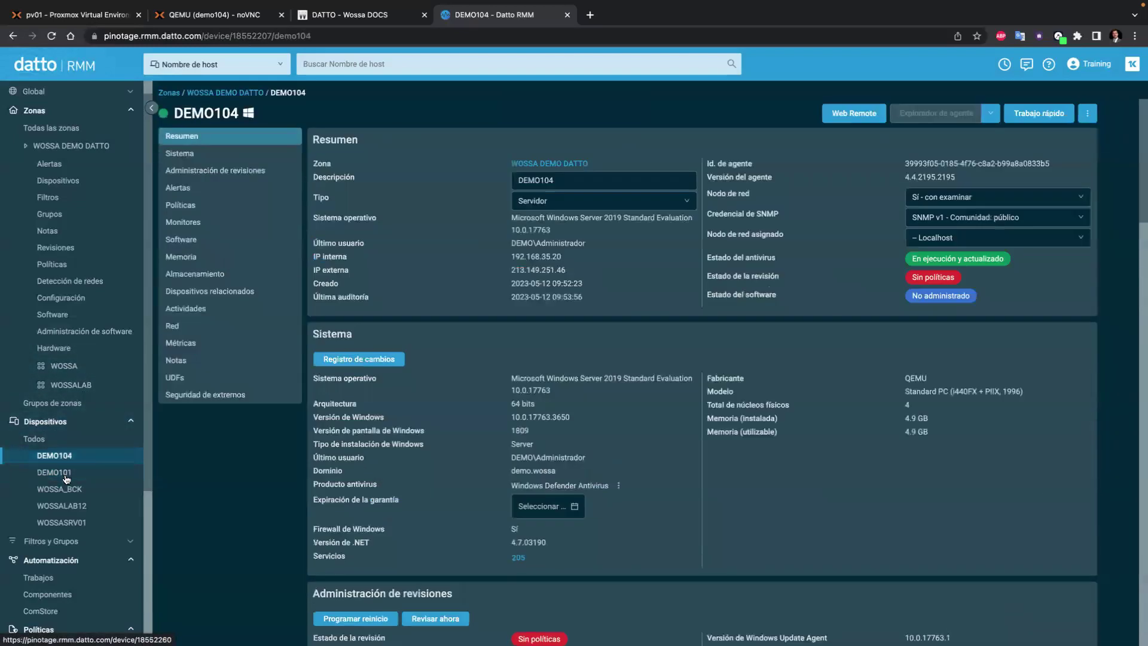
left_click(78, 144)
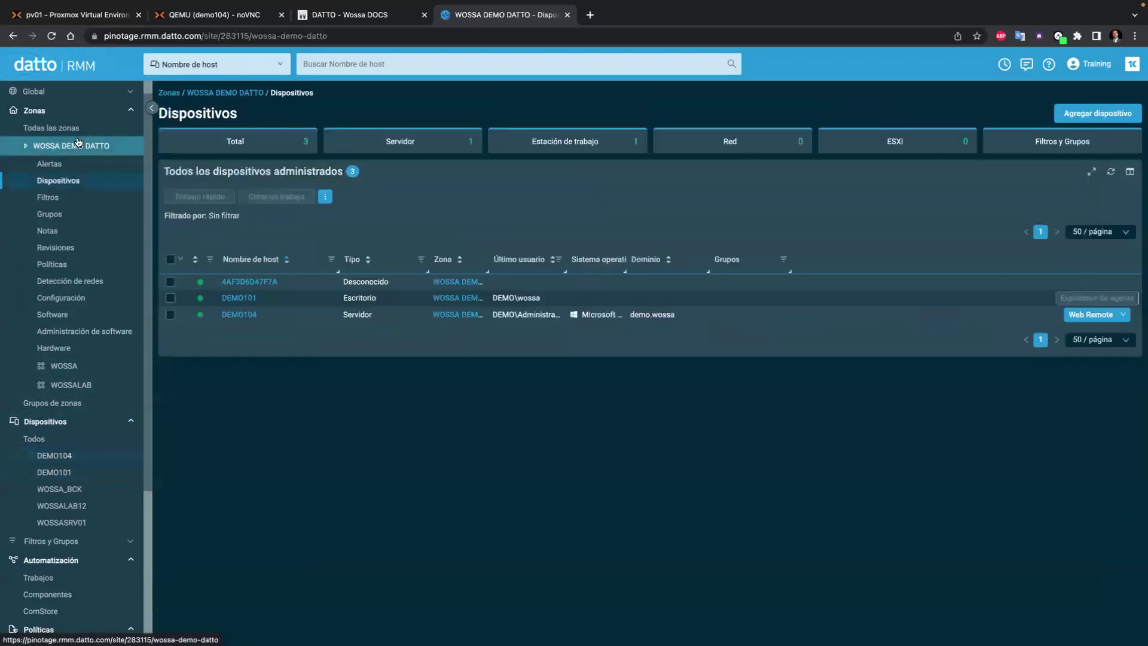
left_click(232, 315)
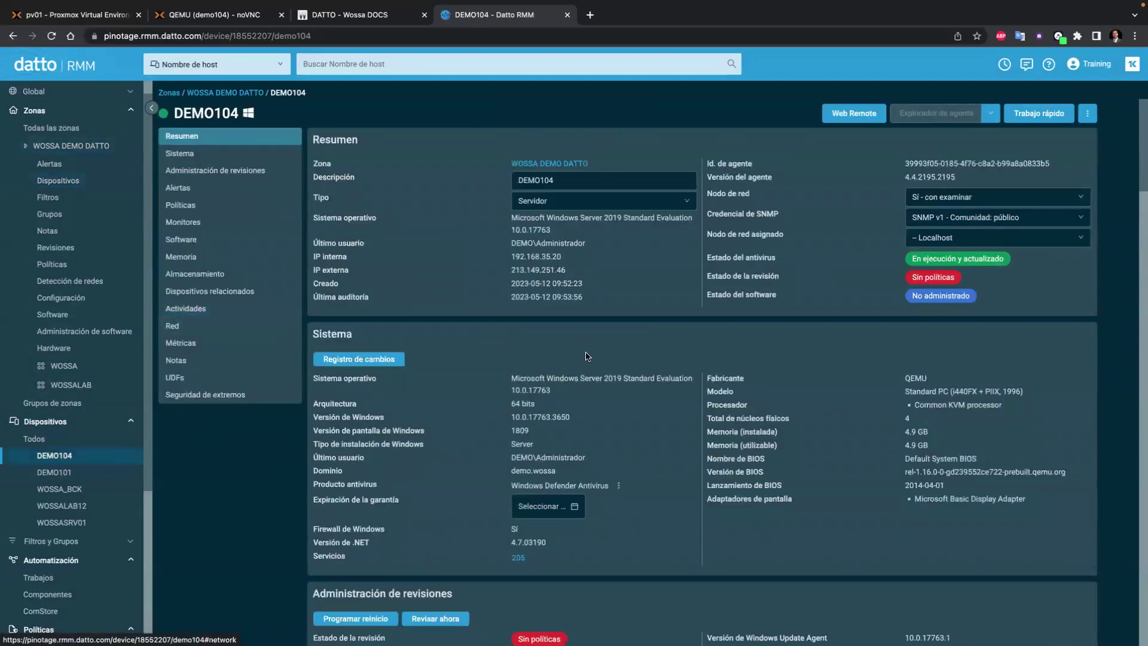
scroll(587, 356, "down", 3)
scroll(586, 356, "down", 6)
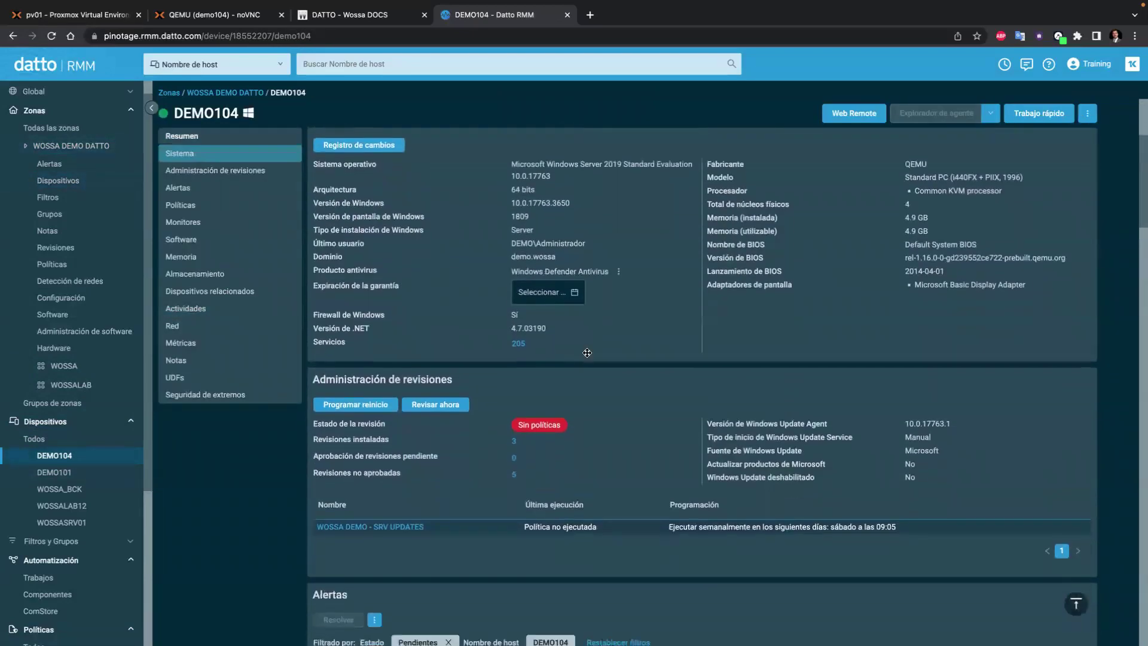
scroll(585, 355, "down", 4)
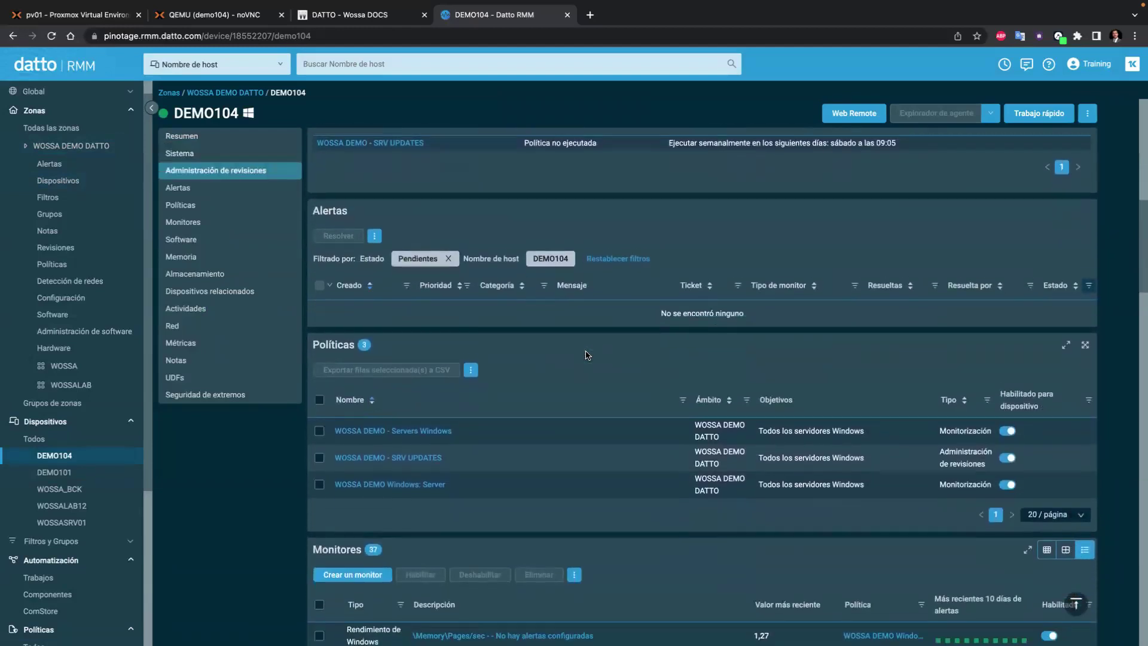
Step: Begin a Tamaño de archivo/carpeta monitor on DEMO104, then switch to the presentation slide
left_click(372, 404)
left_click(637, 250)
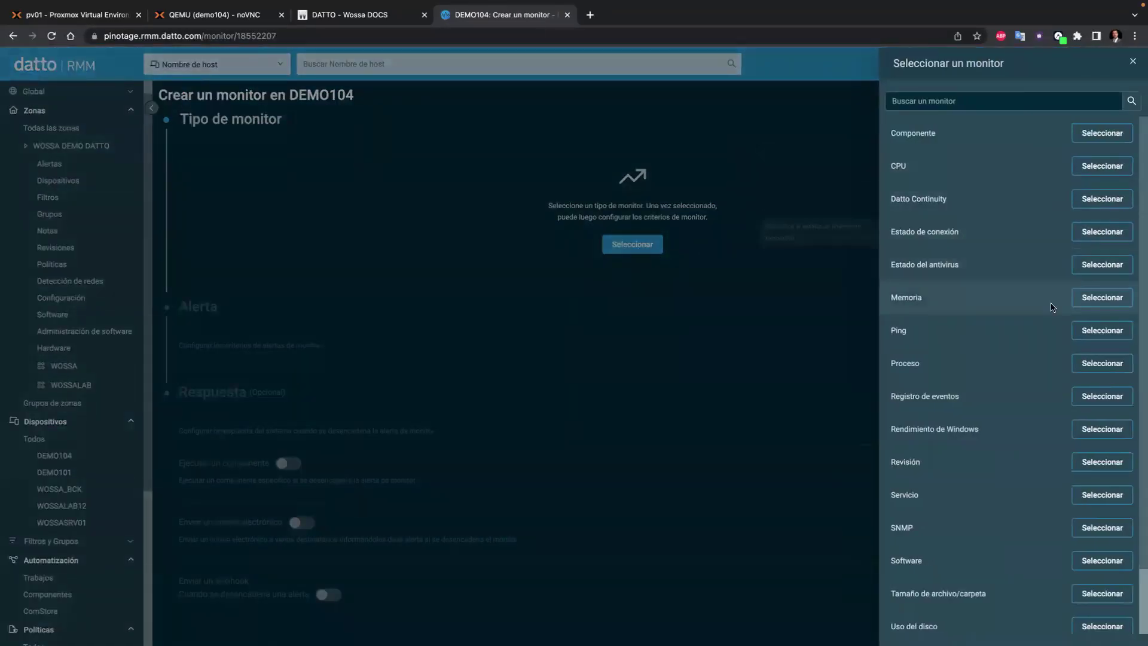
scroll(1045, 375, "down", 2)
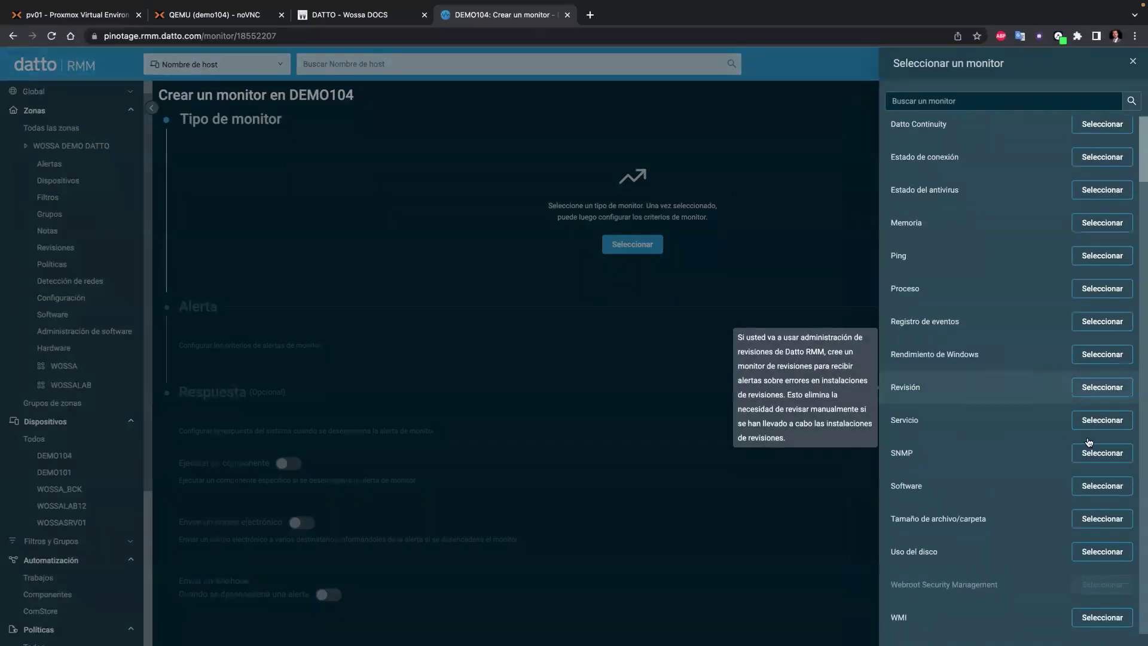
left_click(1102, 518)
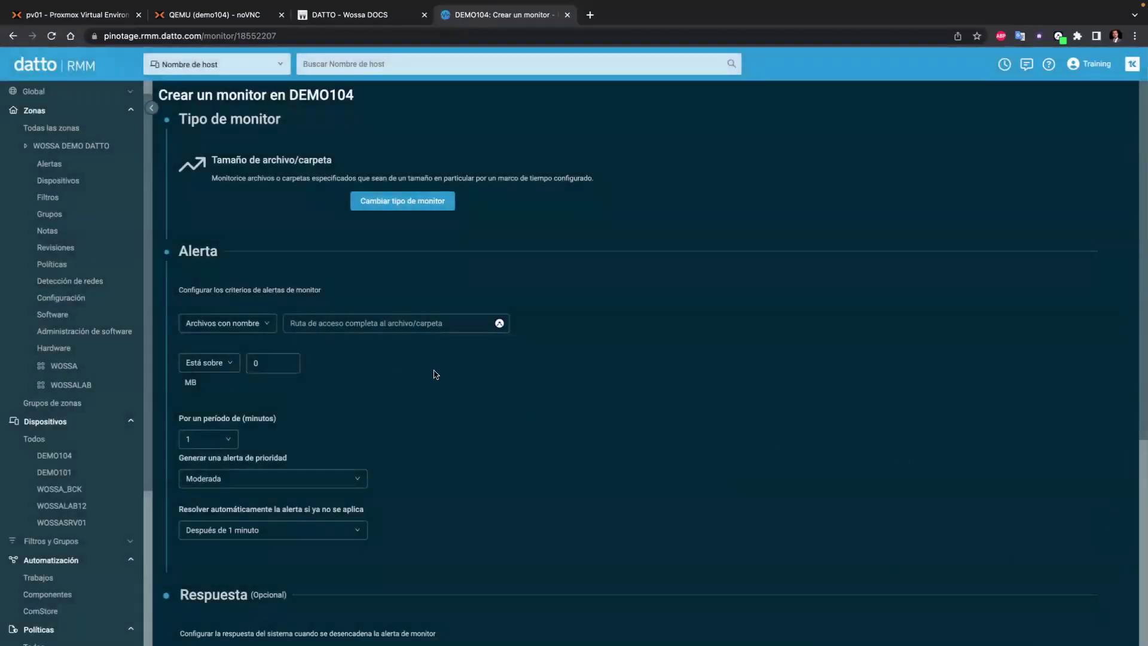
key("ctrl+Left")
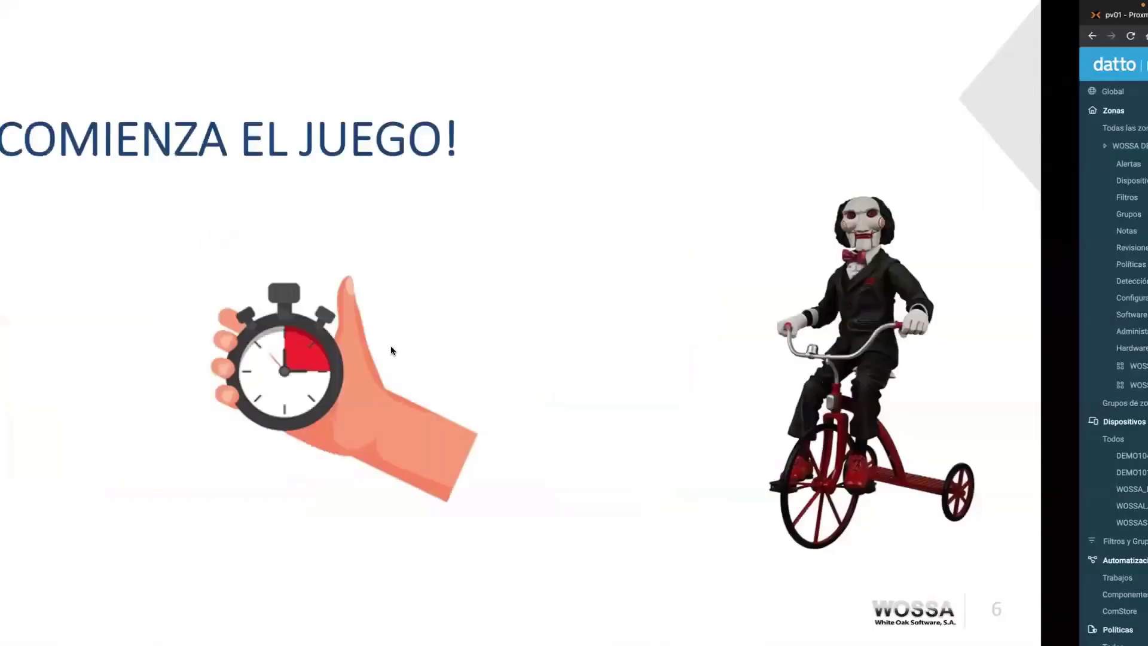
key("ctrl+Right")
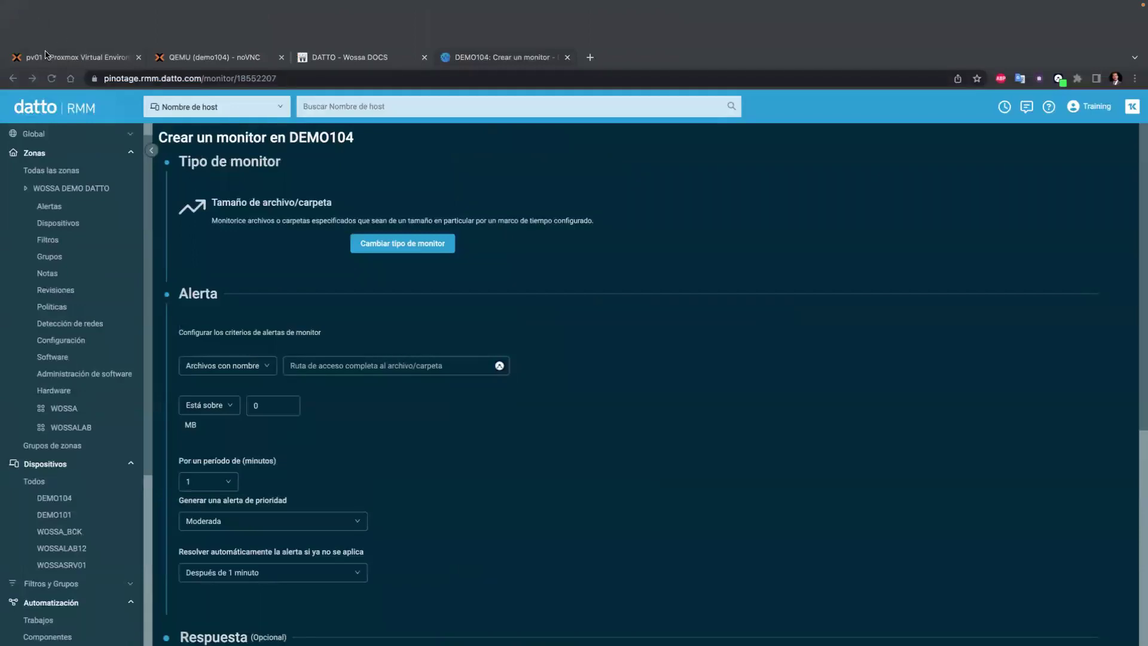
left_click(47, 58)
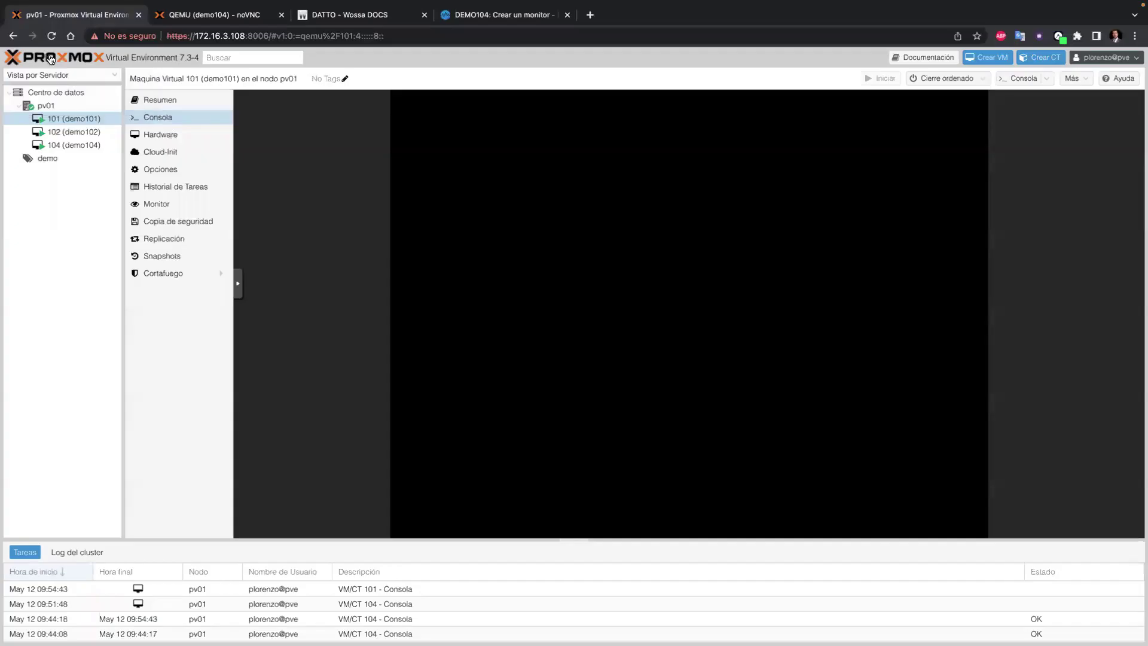
left_click(212, 21)
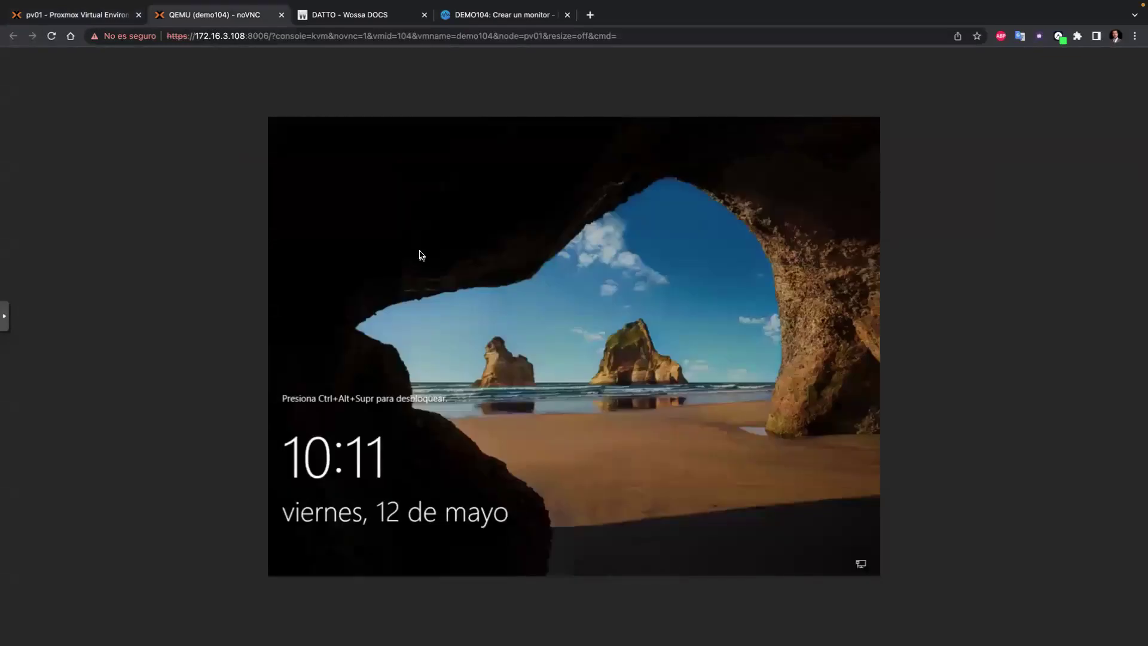
left_click(480, 15)
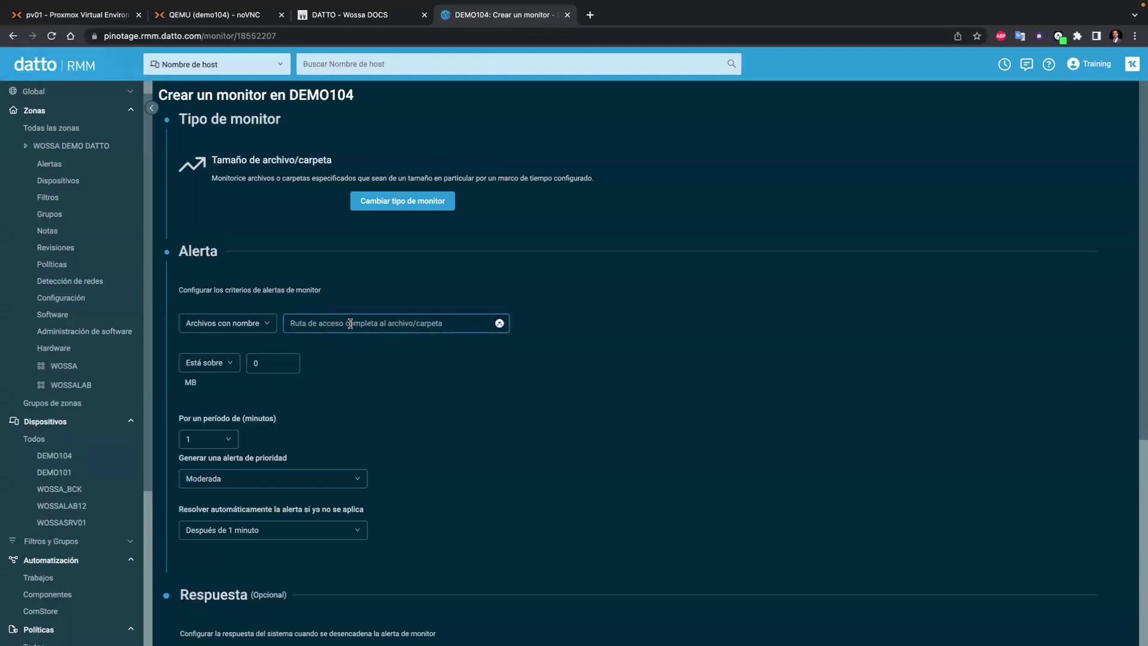
Step: Set the monitored path to C:\COMPARTIDO with an 'Está sobre' 200 MB threshold
type("C")
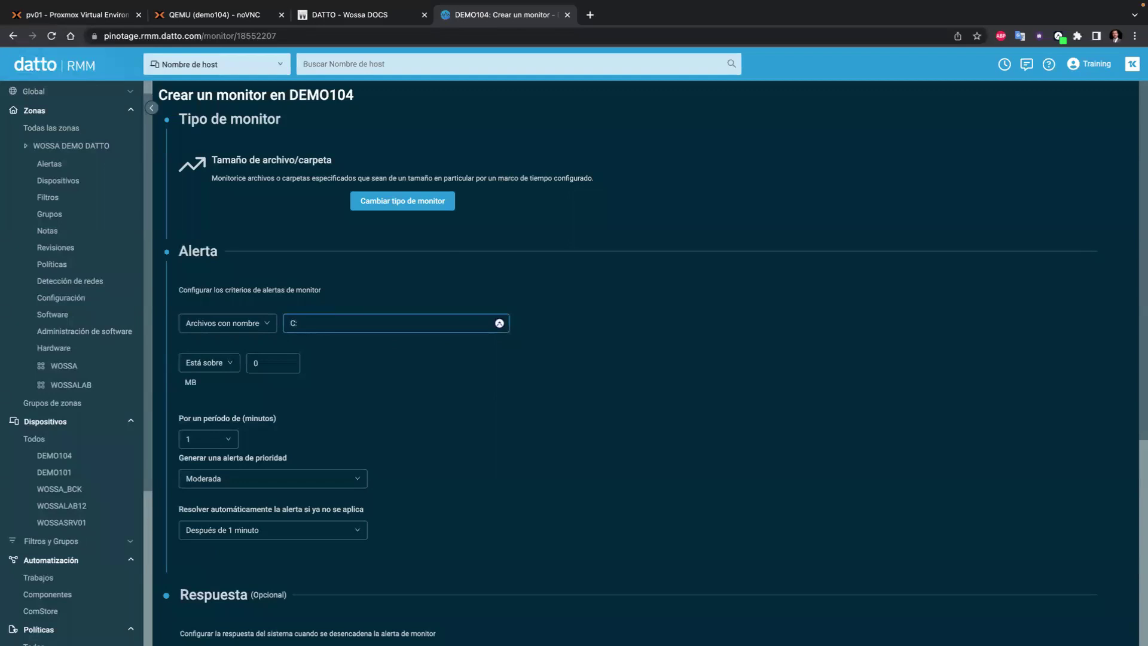
type(":\\comp")
type("COMPARTIDO")
left_click(204, 370)
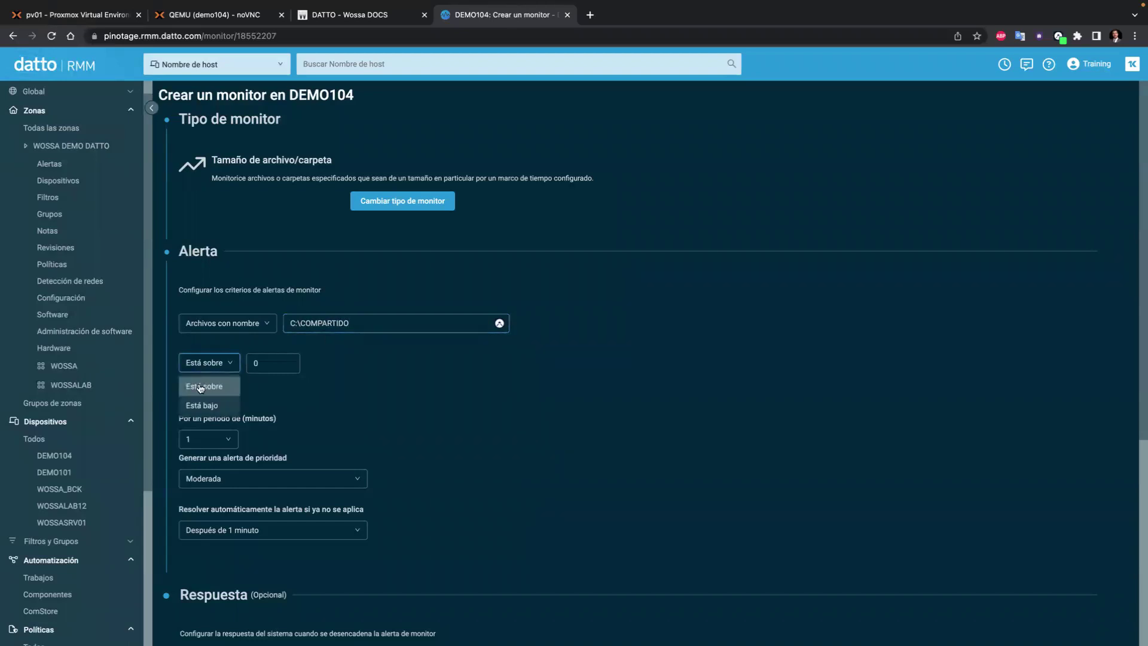
left_click(202, 386)
left_click(247, 367)
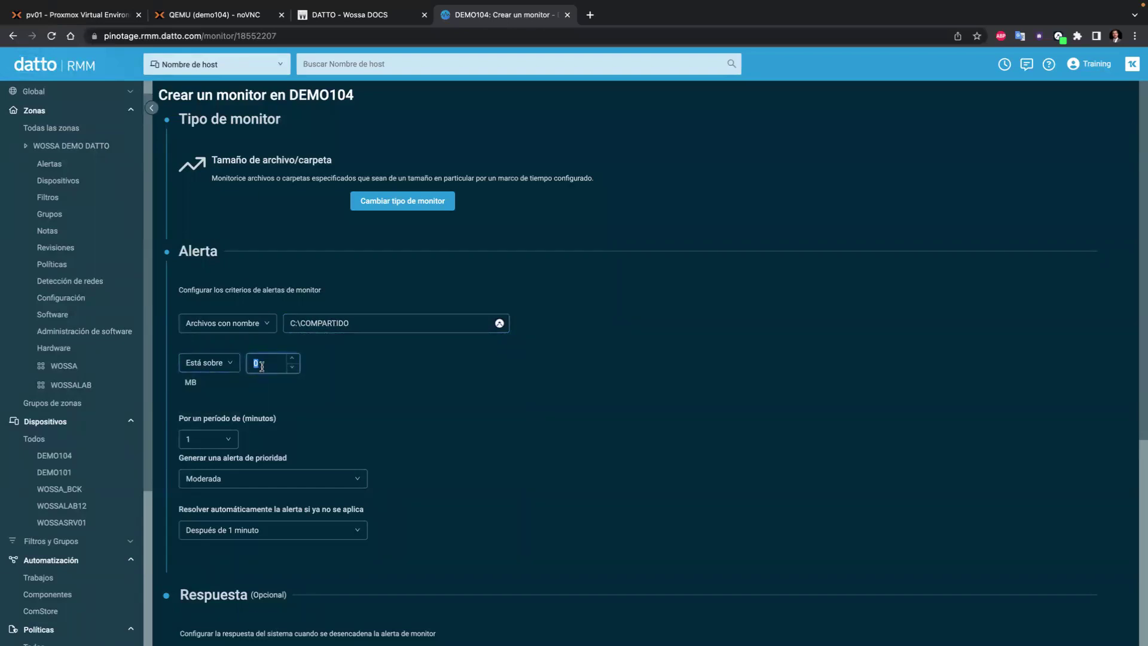
type("200")
Step: Enable e-mail alerts to the default recipients and create the size monitor
scroll(485, 431, "down", 1)
scroll(484, 431, "down", 4)
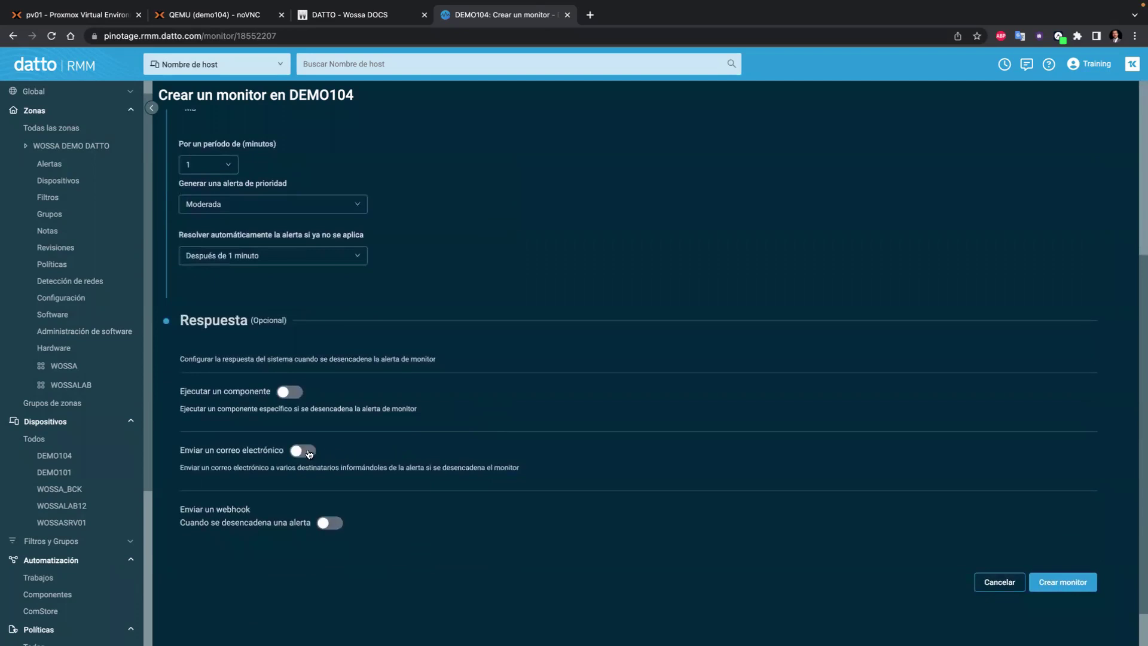
left_click(307, 451)
scroll(556, 531, "down", 2)
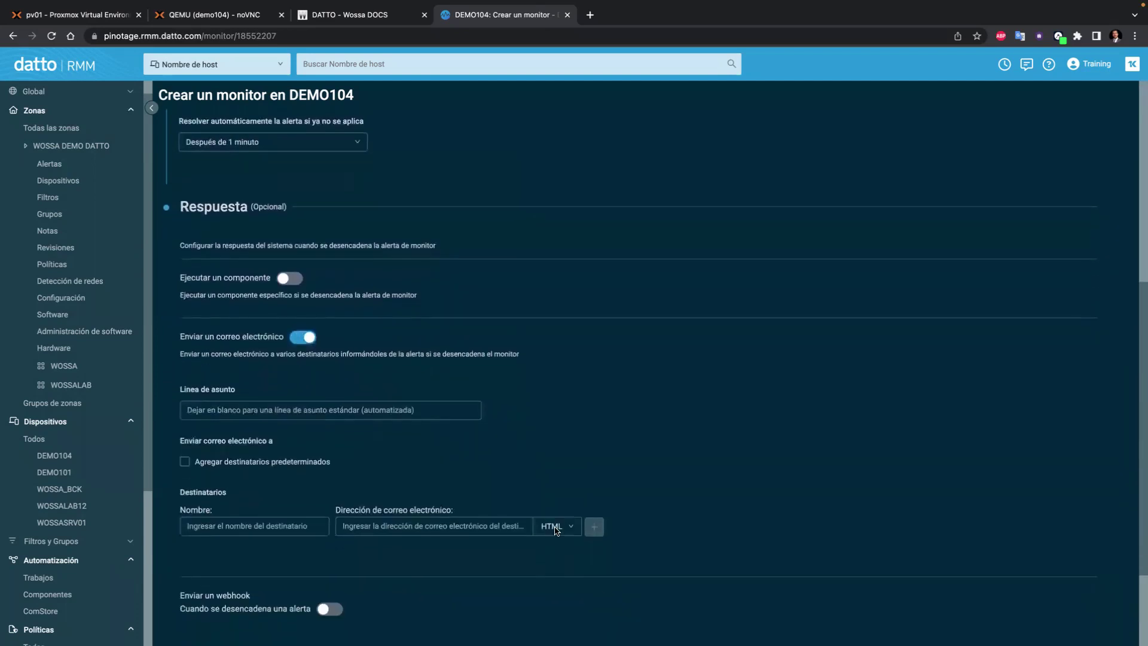
left_click(326, 461)
scroll(817, 544, "down", 2)
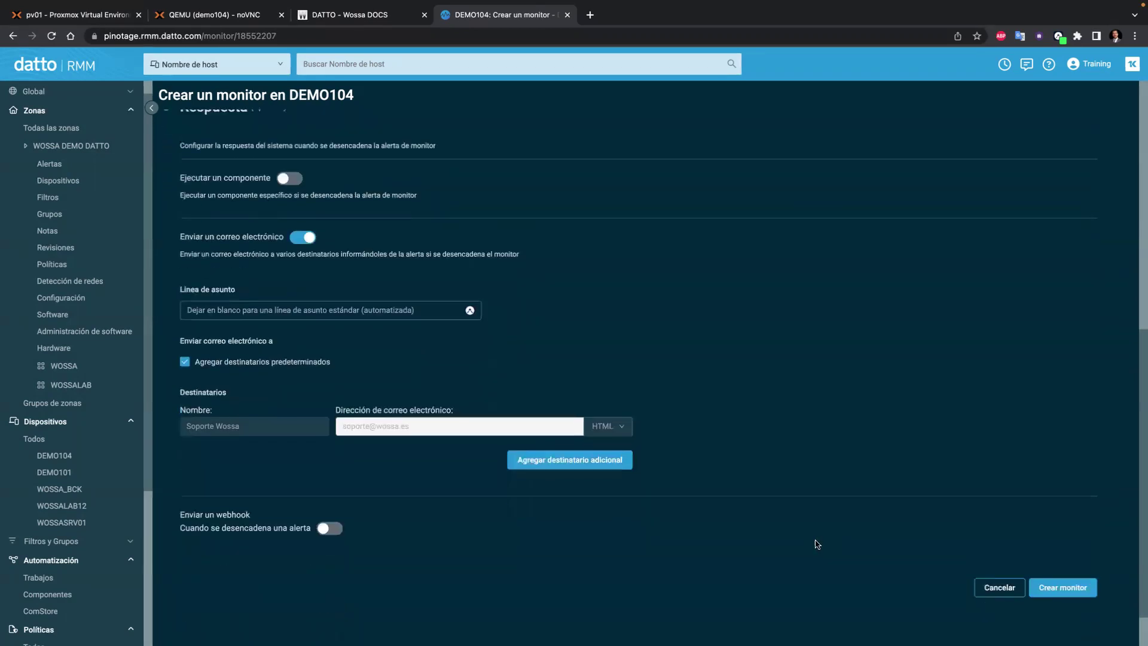
scroll(817, 544, "down", 1)
left_click(1049, 532)
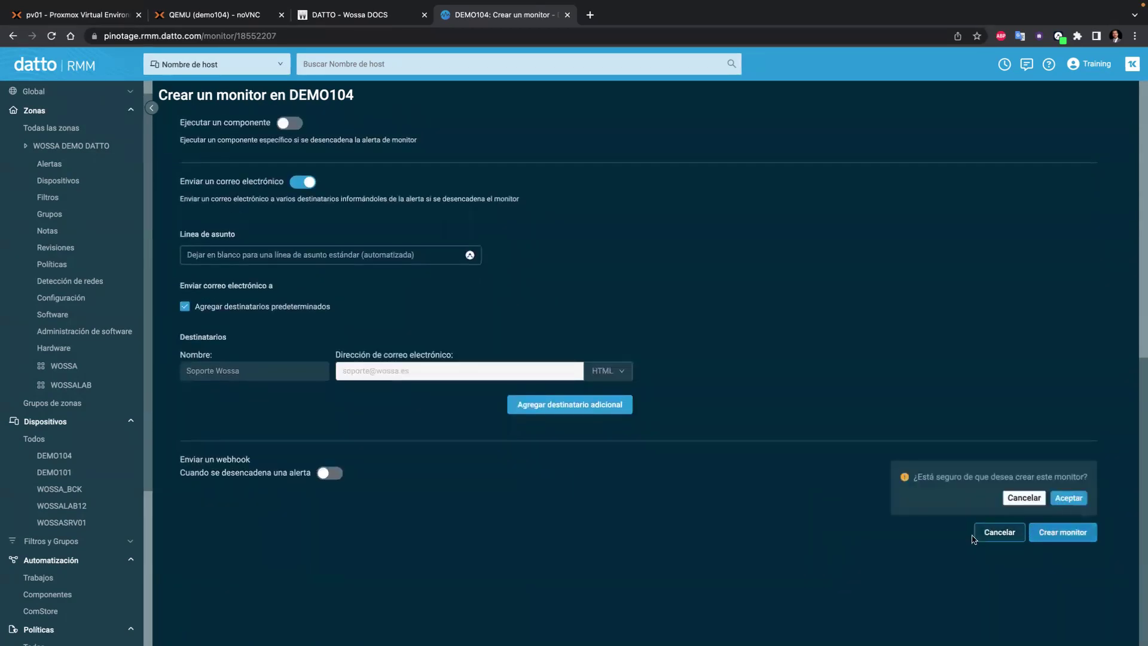
left_click(1069, 499)
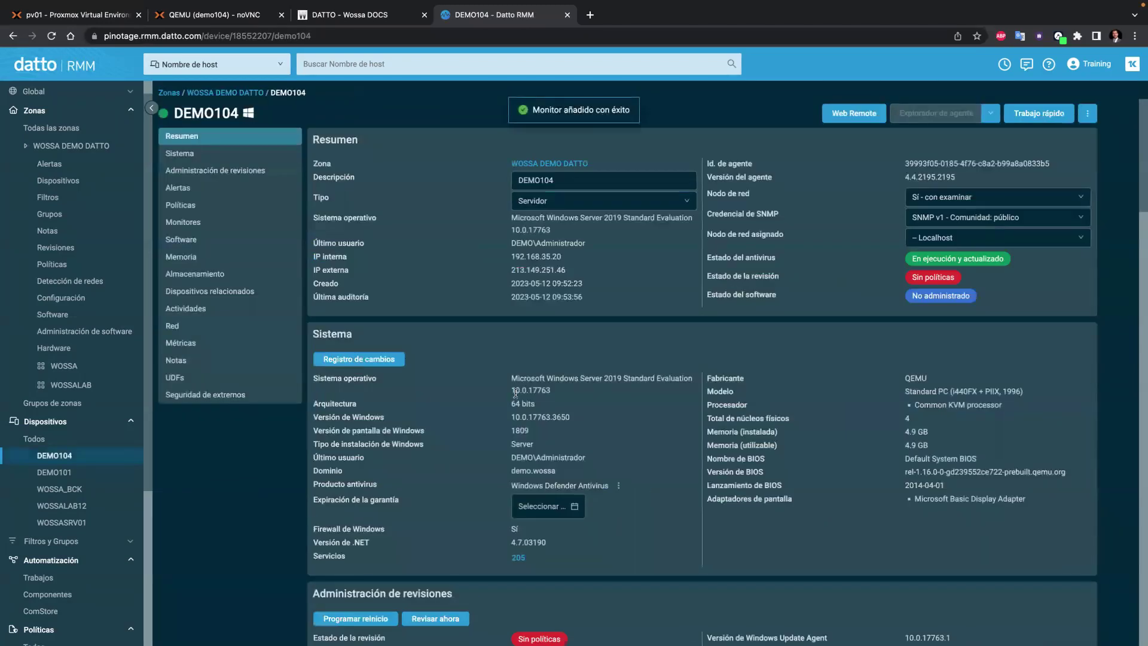
Step: Start another DEMO104 monitor and set its type to Servicio after deselecting Proceso
scroll(514, 399, "down", 2)
scroll(518, 395, "down", 3)
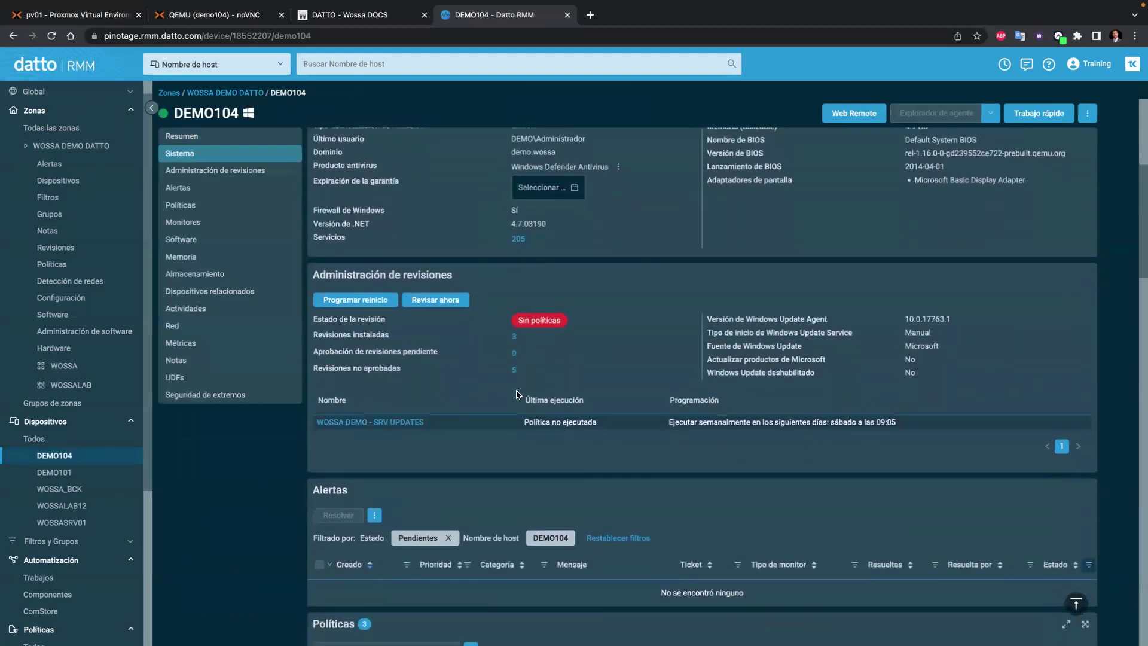
scroll(518, 395, "down", 10)
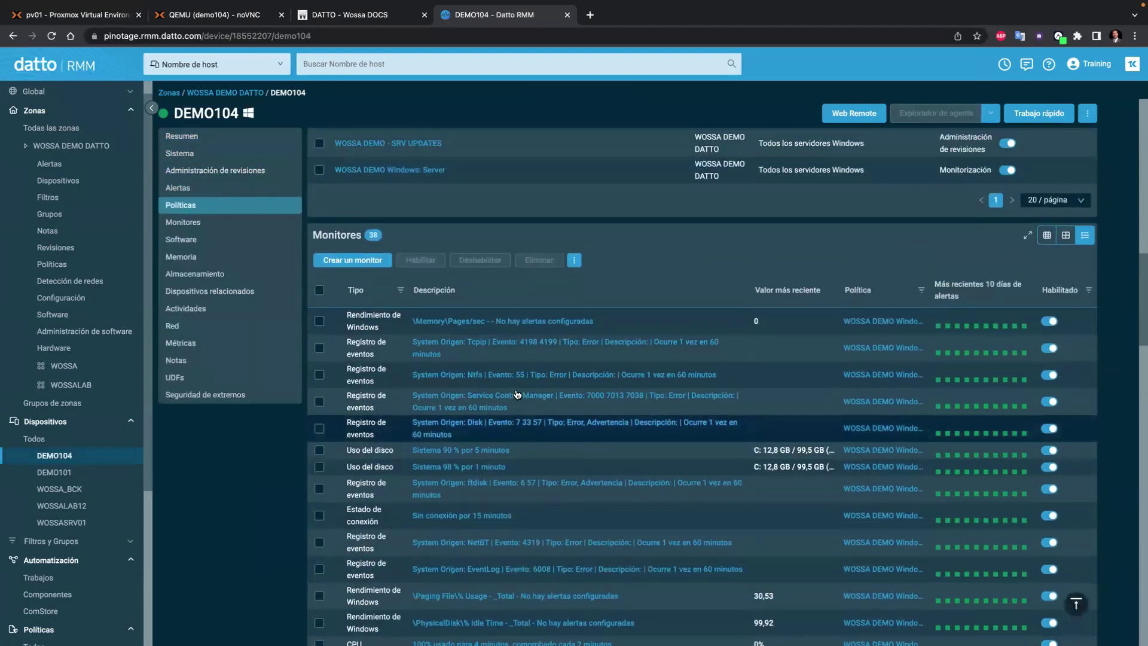
left_click(356, 260)
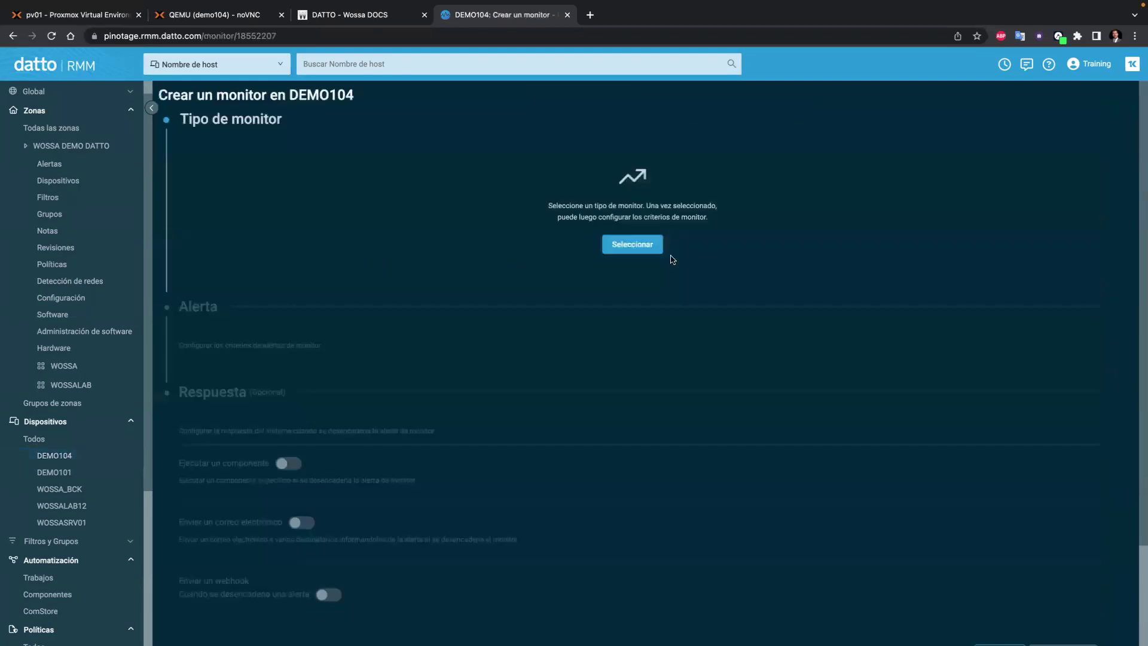
left_click(639, 246)
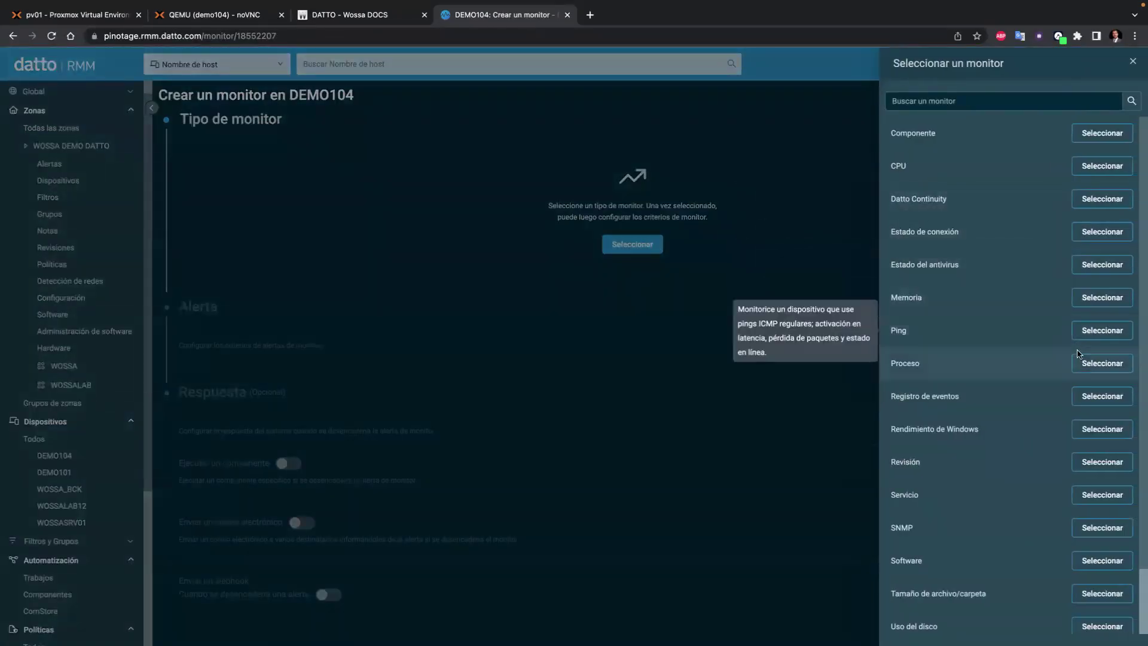
left_click(1092, 366)
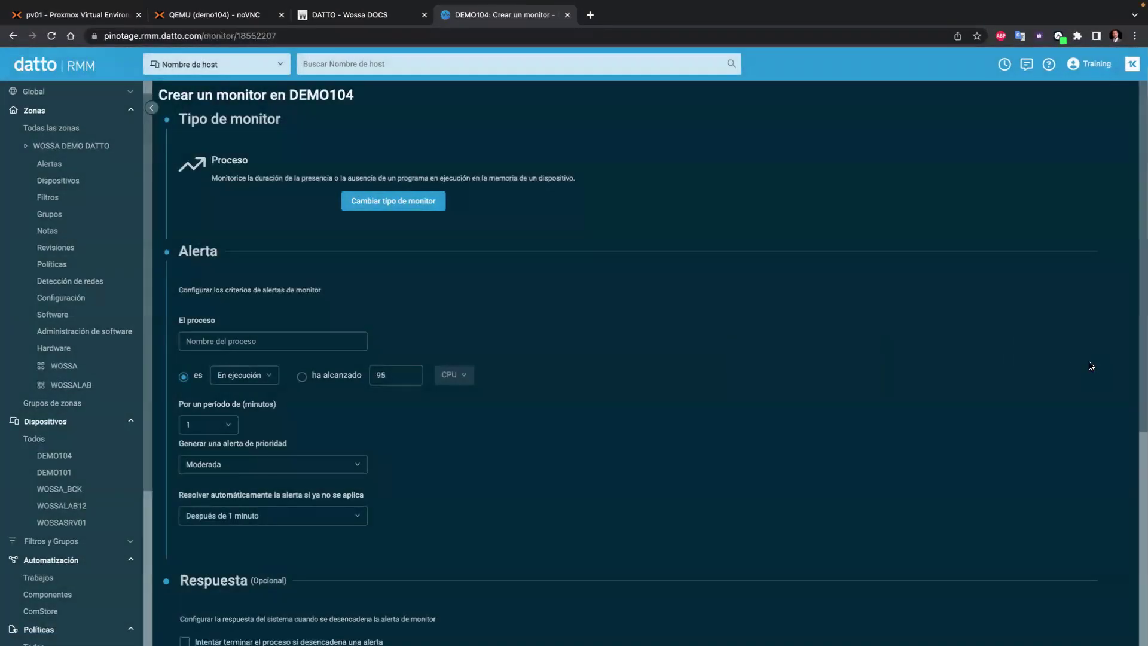
left_click(418, 200)
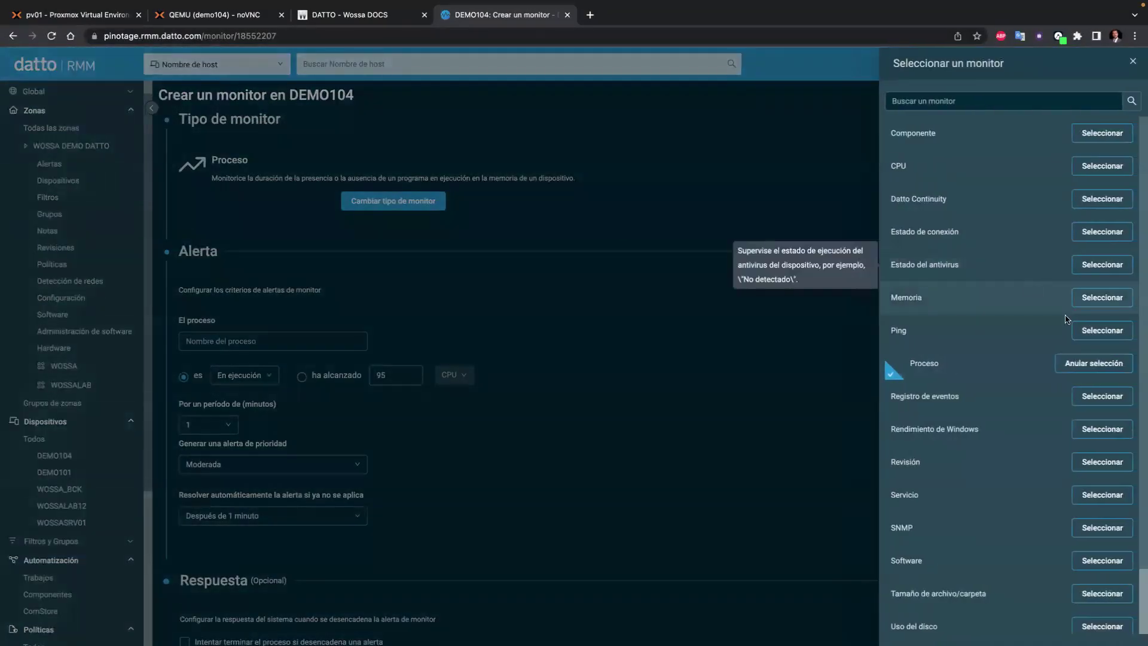
left_click(1091, 370)
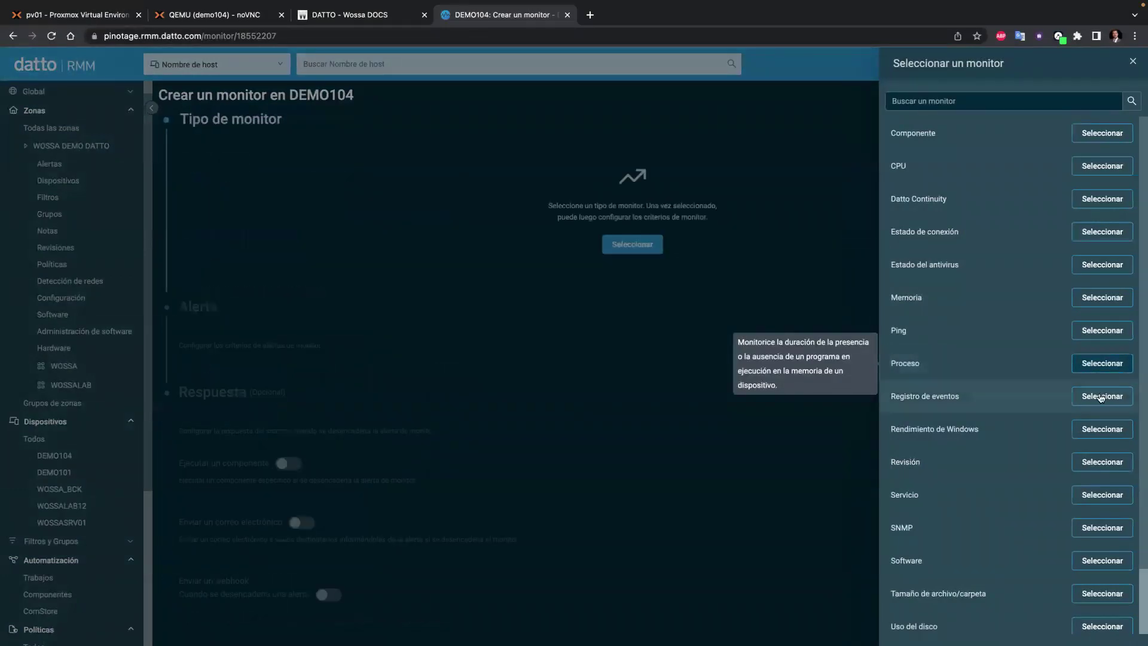
left_click(1100, 494)
Step: Select the Spooler service and enable Intentar adoptar acciones correctivas
left_click(248, 340)
type("IMPR")
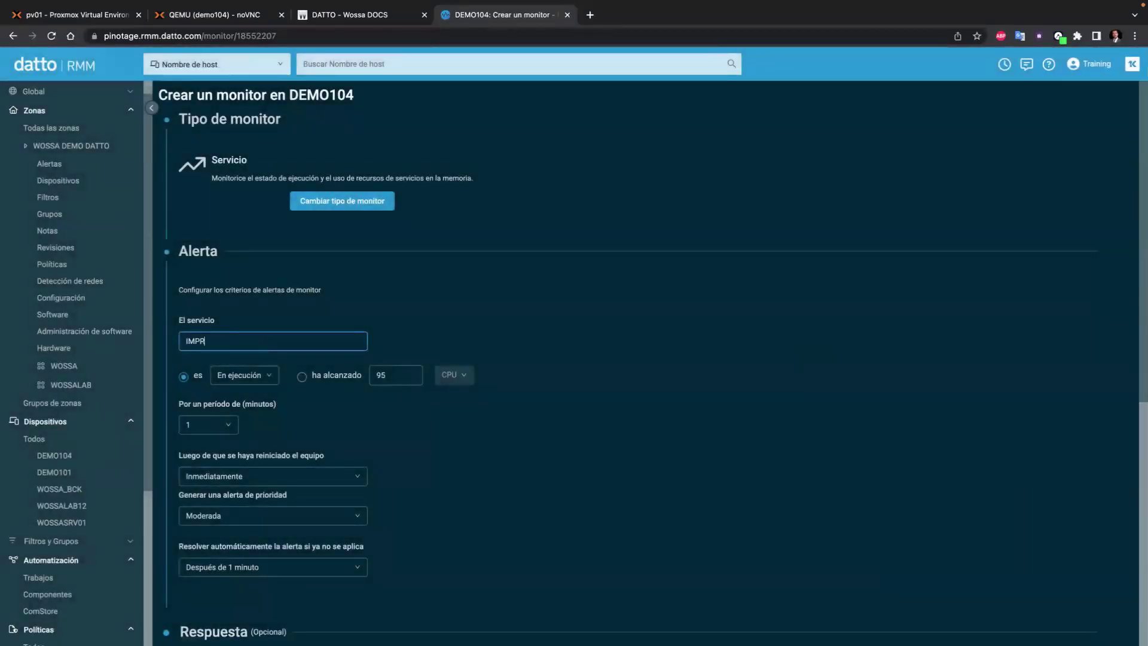
key("BackSpace")
key("BackSpace")
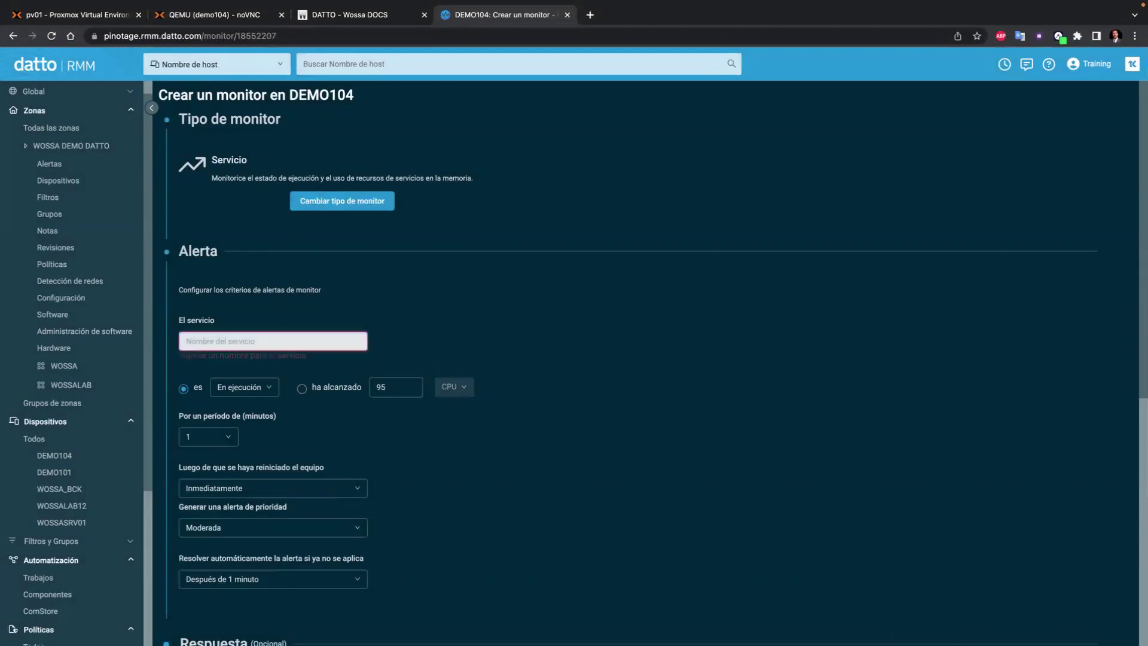
type("SPO")
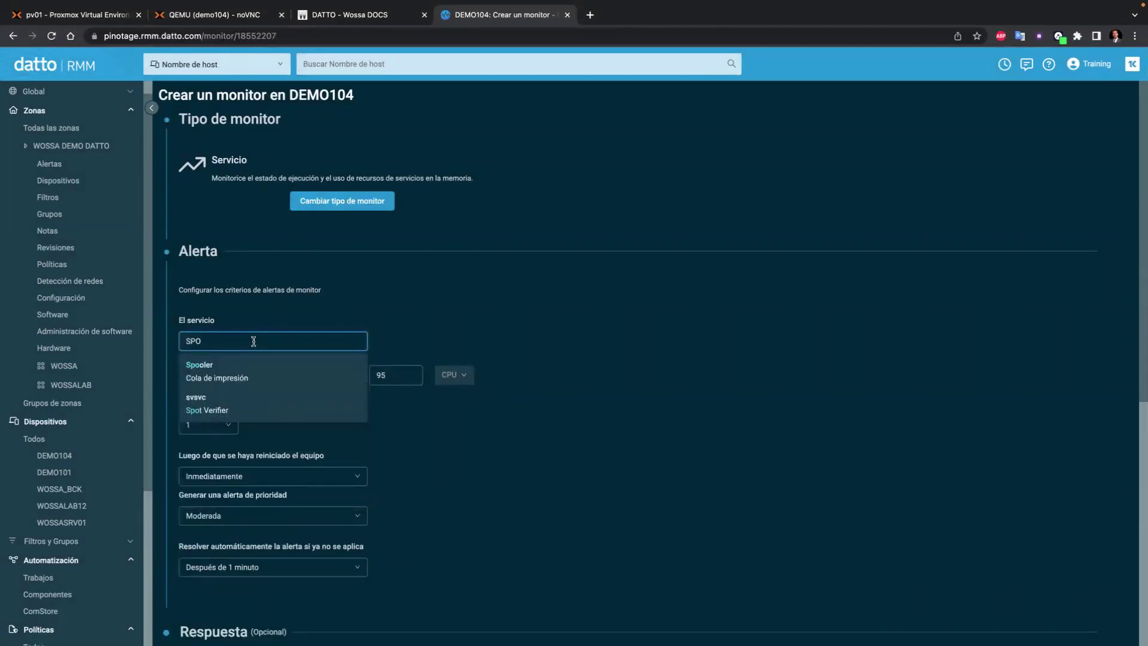
left_click(231, 376)
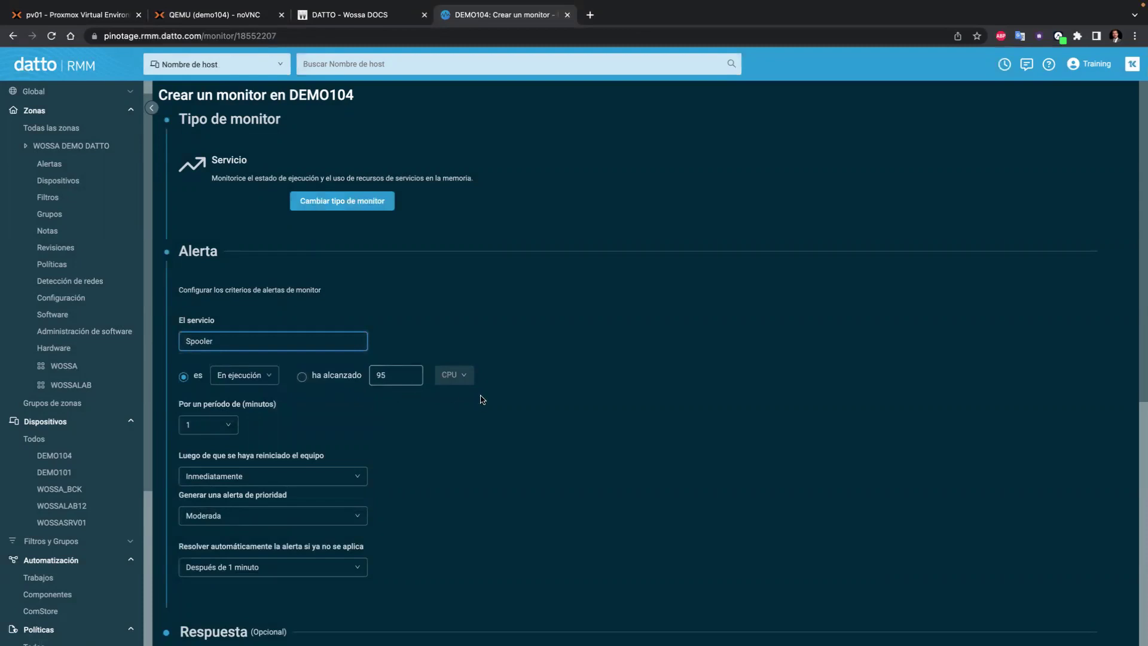
scroll(499, 426, "down", 2)
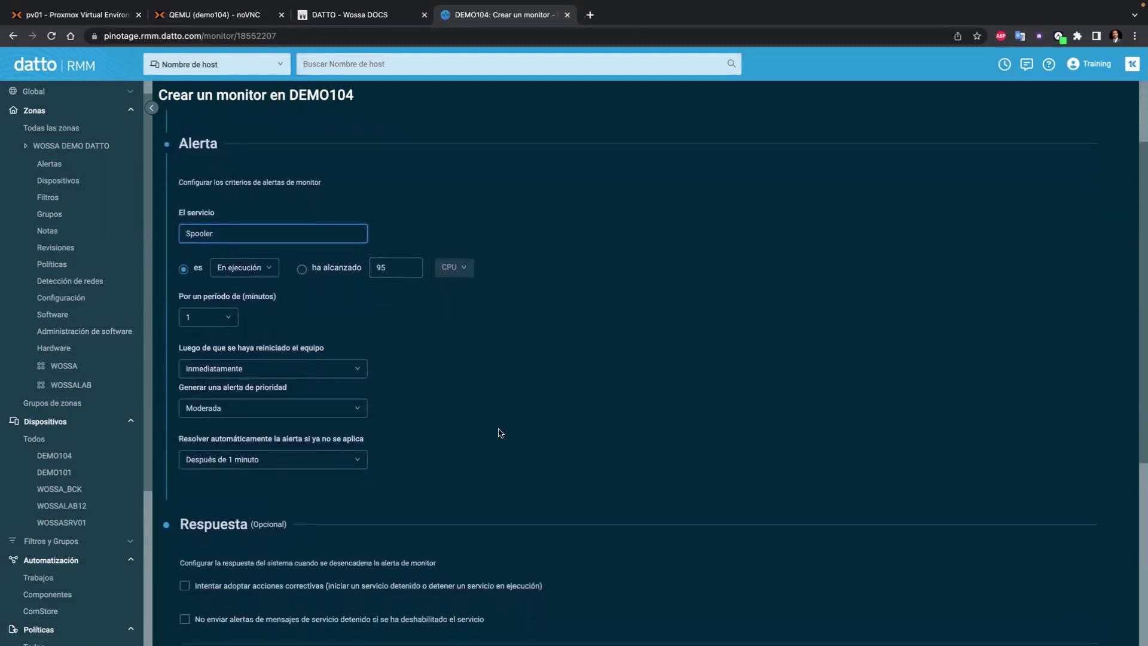
scroll(489, 432, "down", 2)
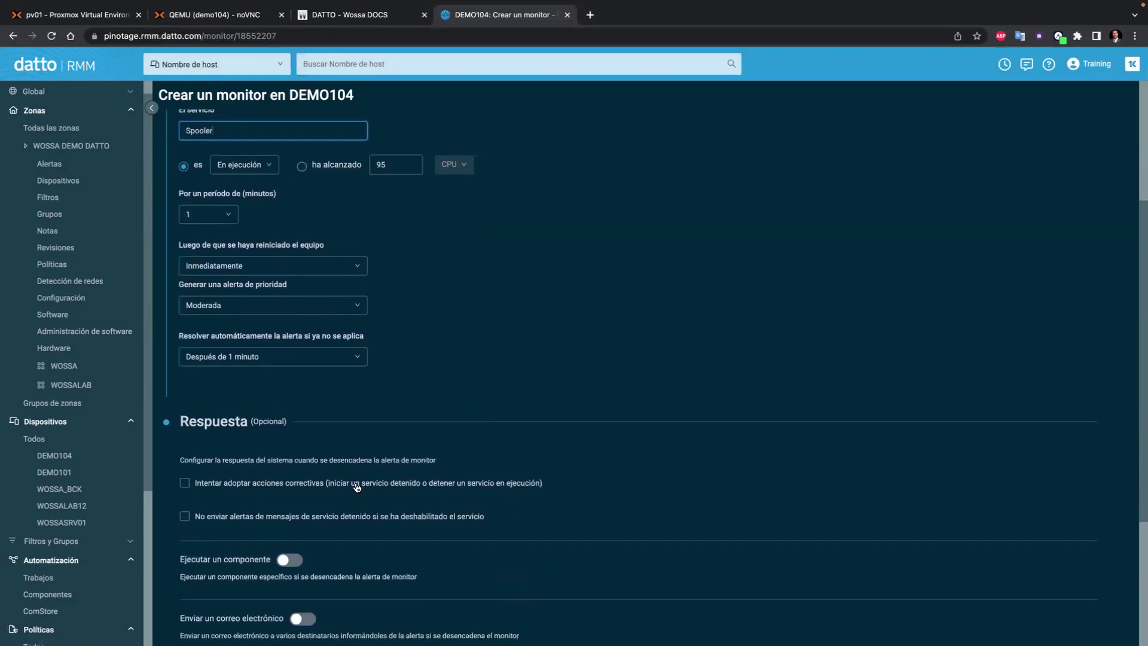
left_click(356, 488)
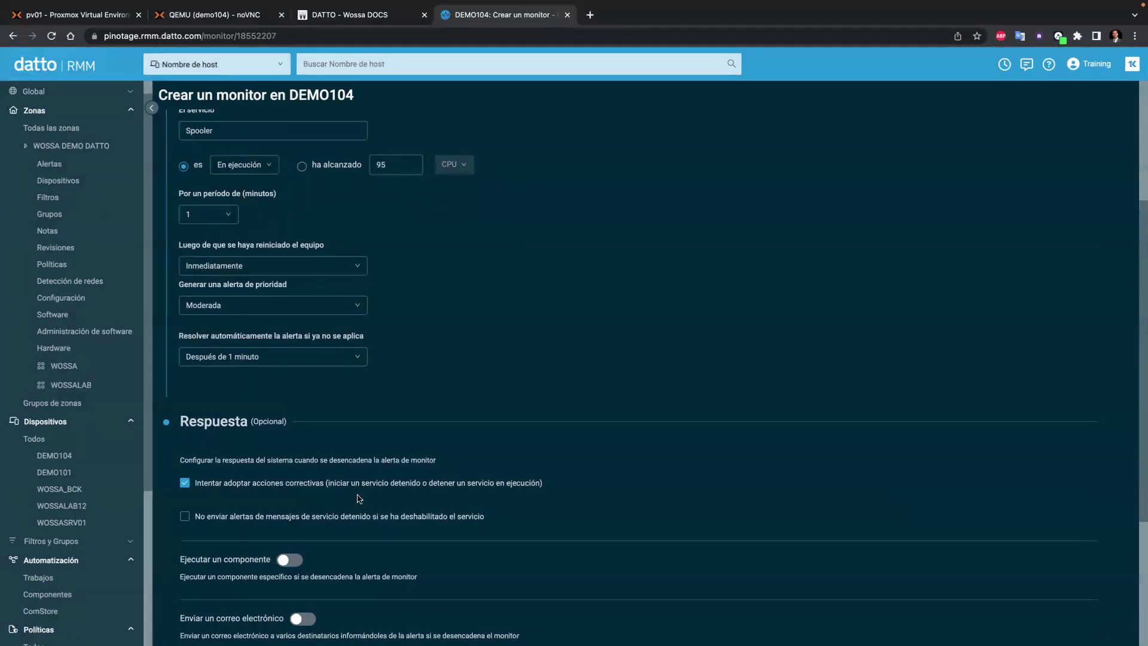
Step: Switch on e-mail alerts to the default recipients and create the Spooler monitor
scroll(709, 530, "down", 2)
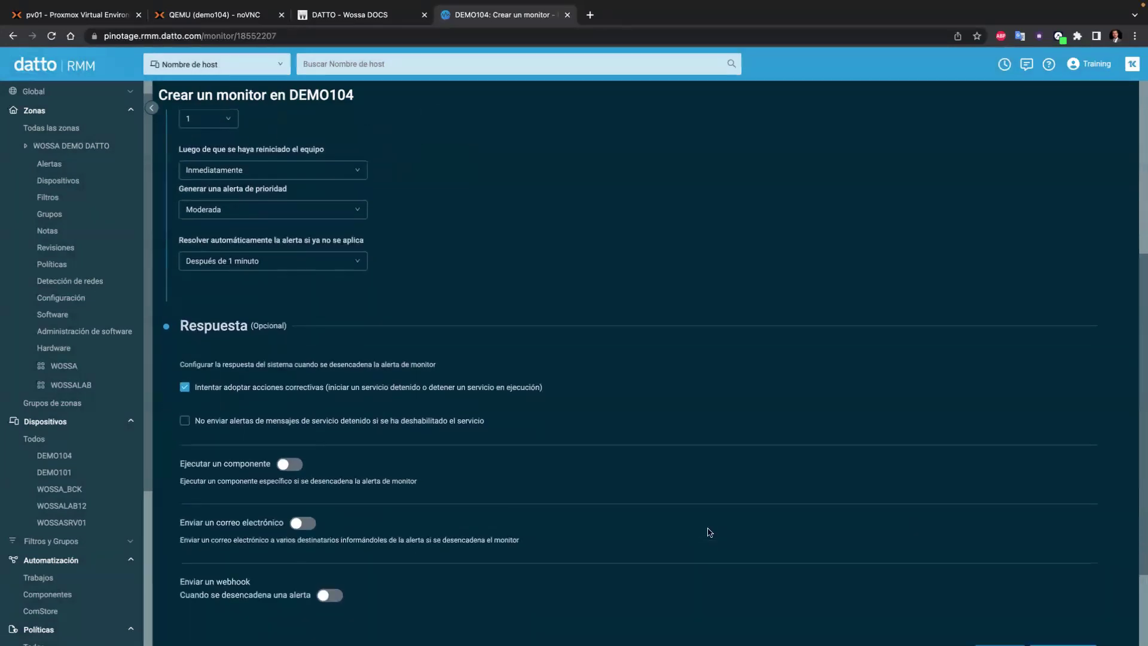
left_click(302, 523)
scroll(667, 549, "down", 3)
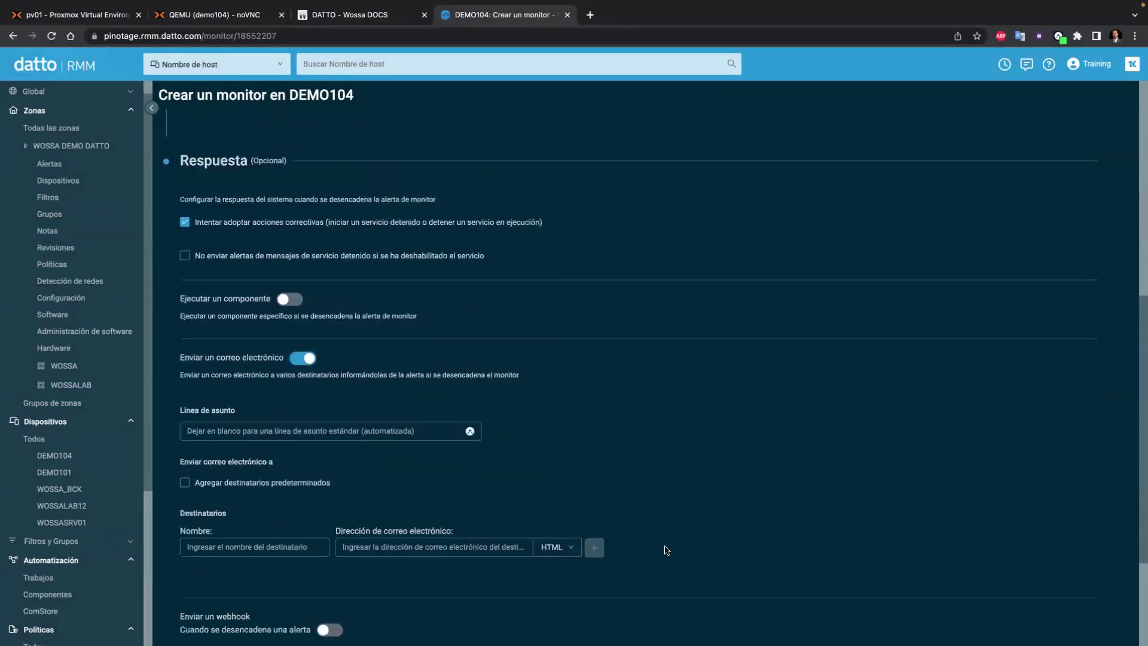
scroll(666, 550, "down", 2)
left_click(294, 386)
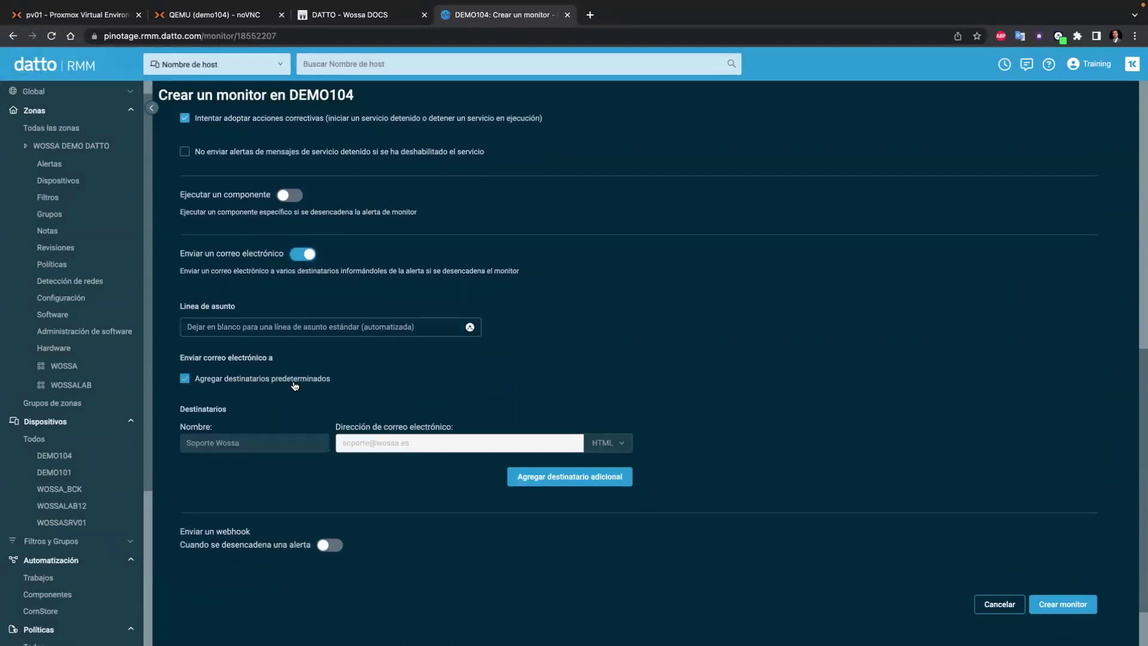
scroll(843, 564, "down", 1)
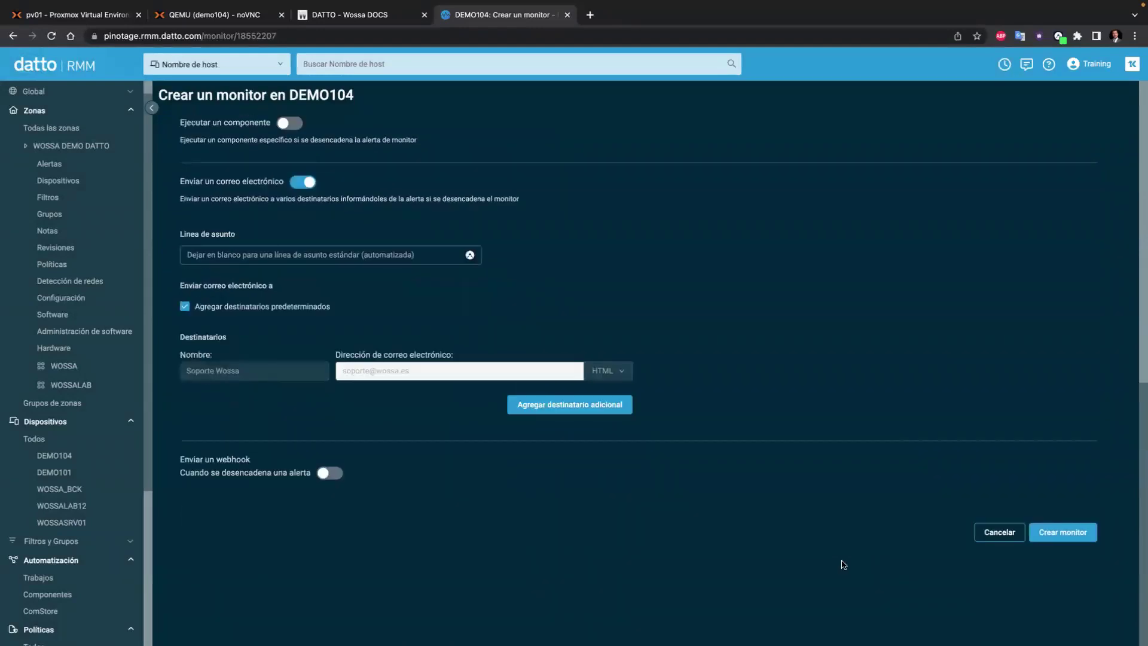
left_click(1067, 534)
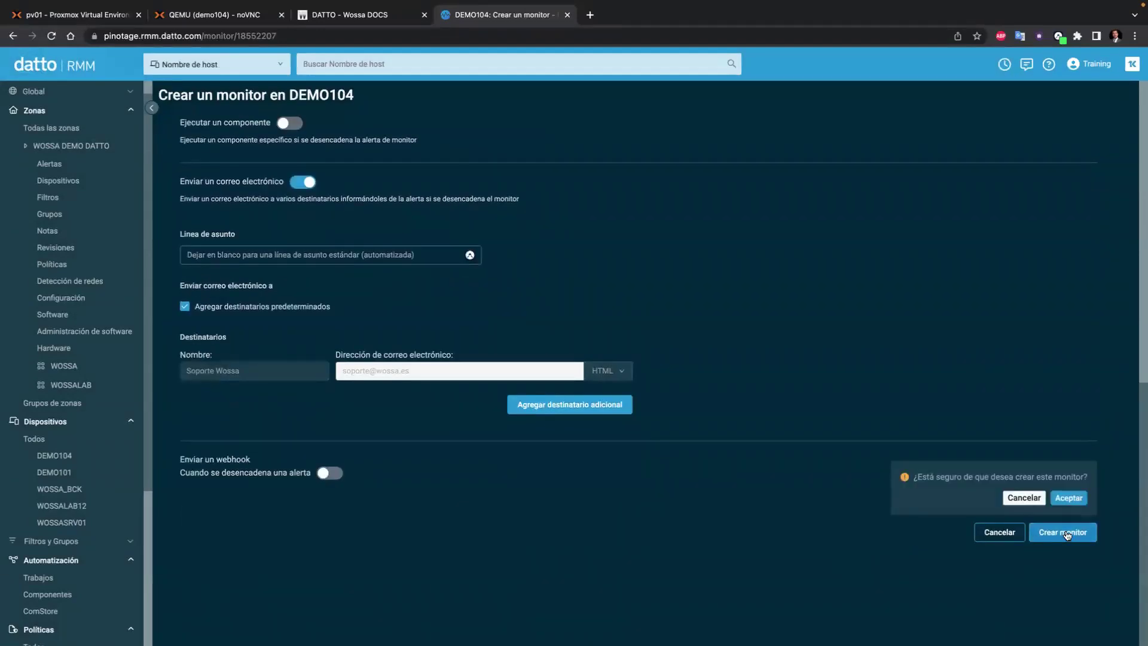
left_click(1063, 499)
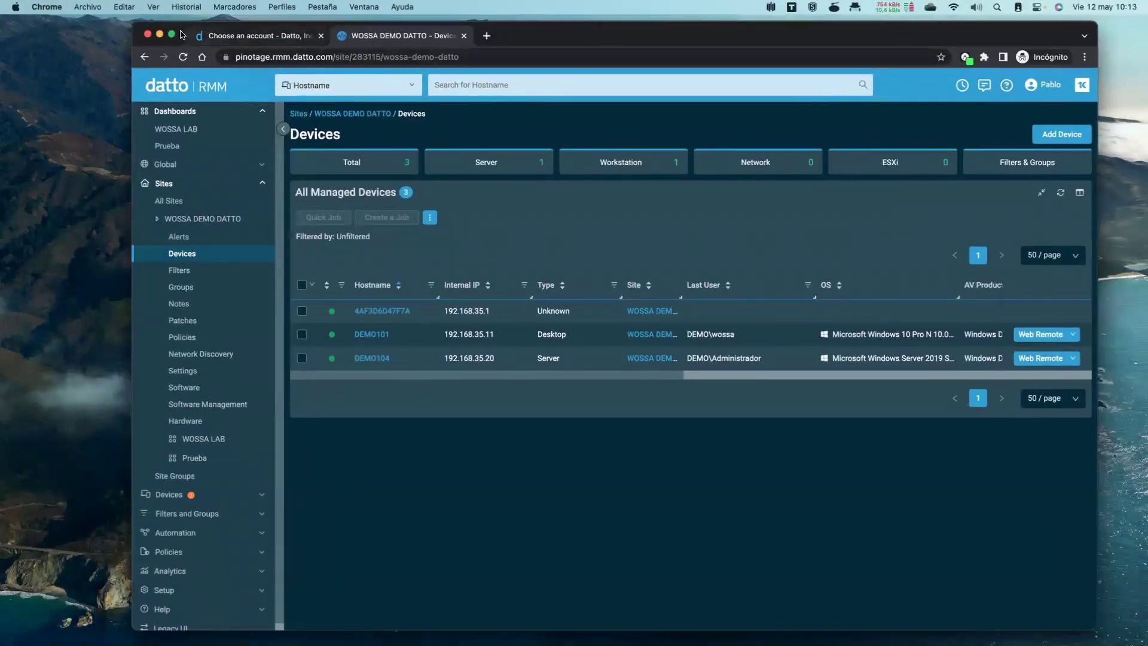
left_click(171, 37)
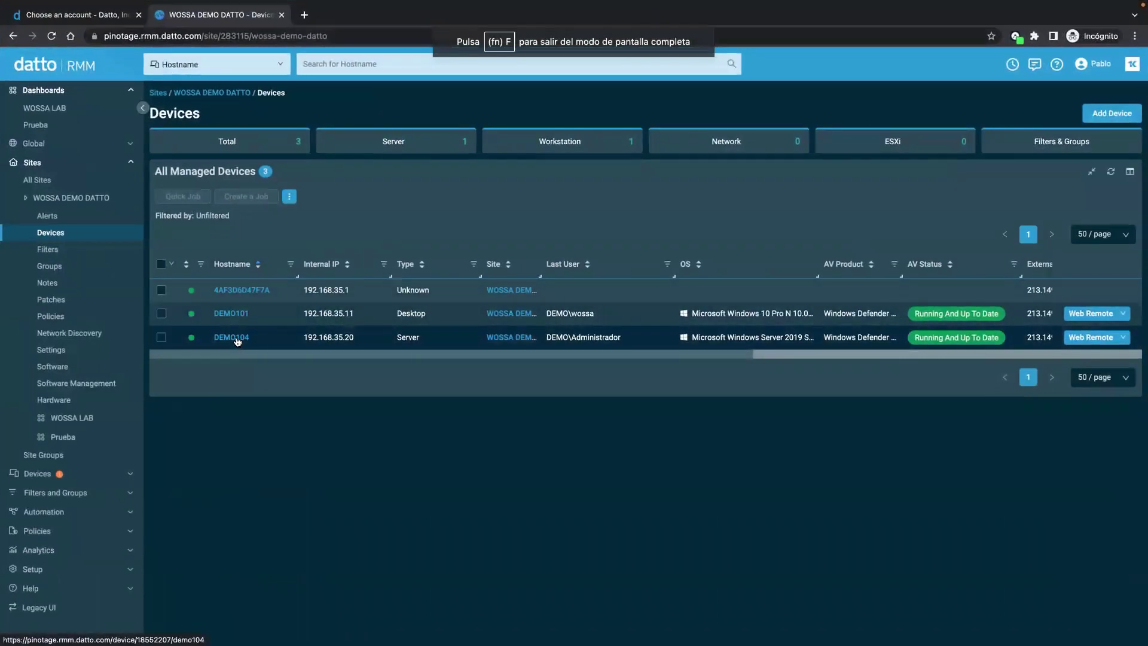
left_click(161, 338)
left_click(161, 337)
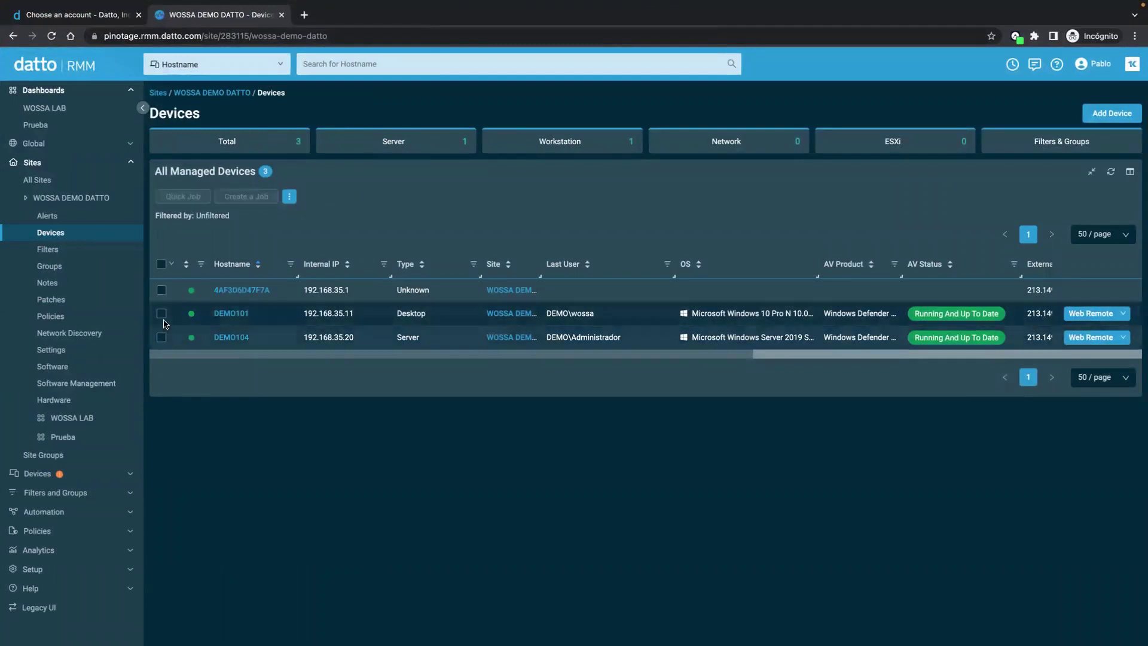
left_click(162, 313)
left_click(193, 197)
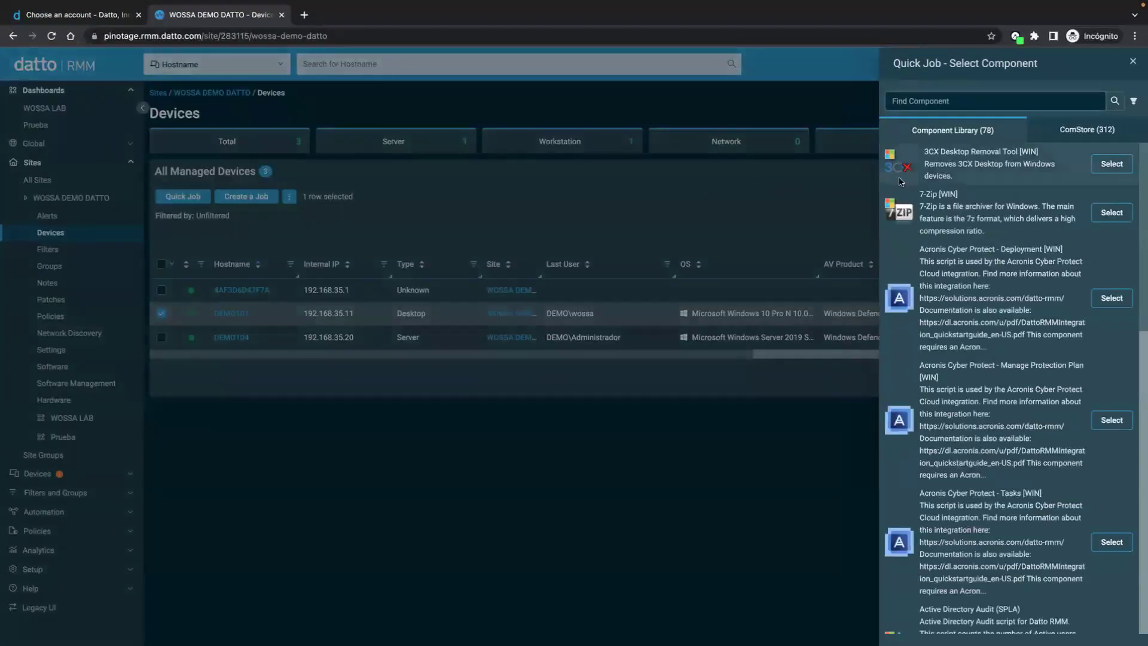
scroll(957, 297, "down", 15)
scroll(957, 297, "down", 15)
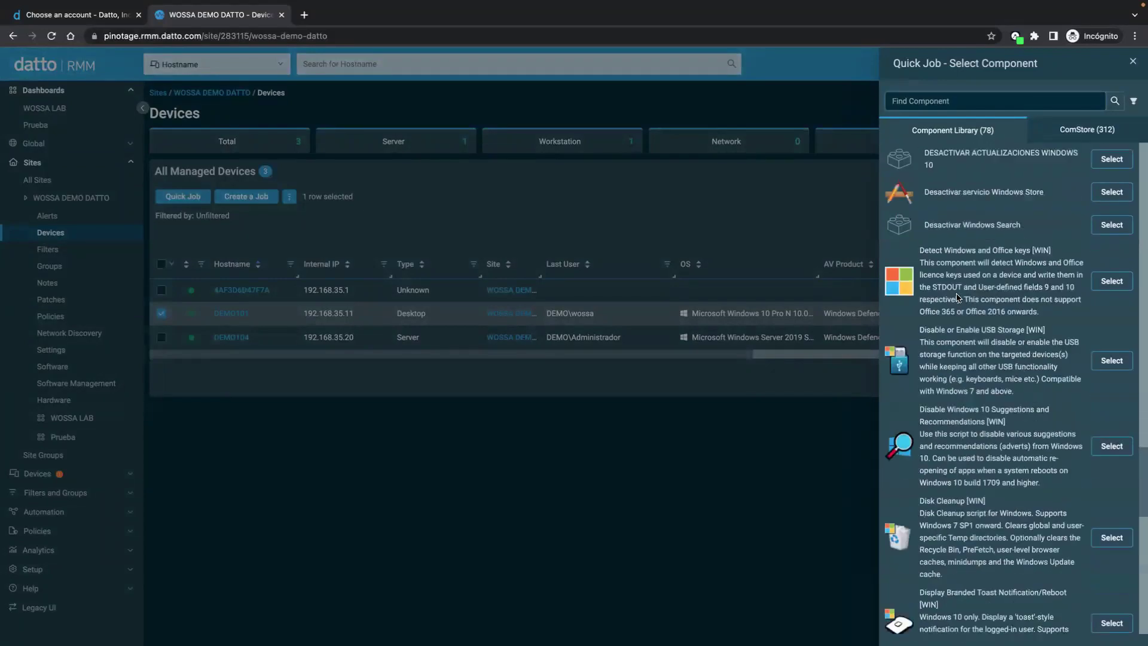
scroll(957, 297, "down", 15)
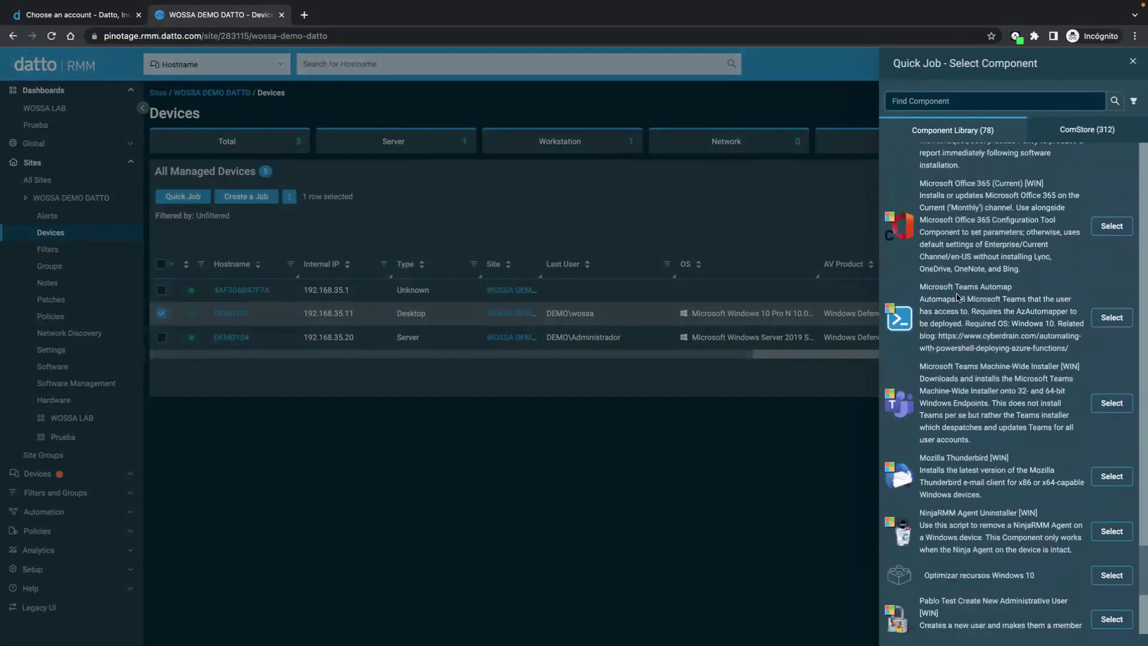
scroll(957, 297, "down", 5)
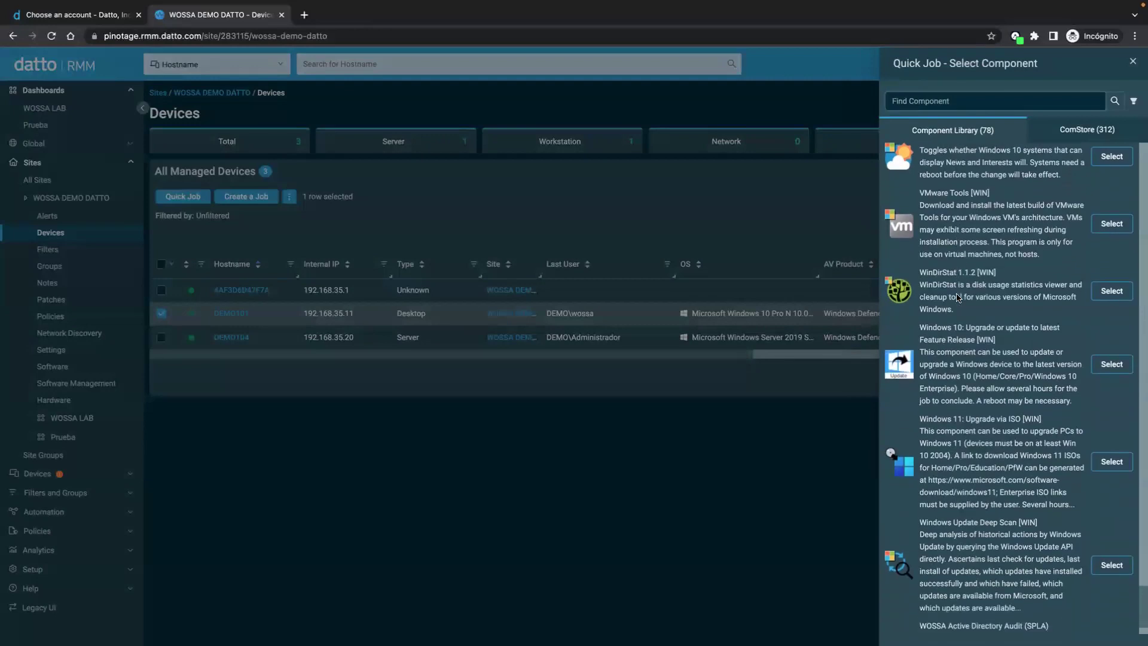
scroll(957, 297, "up", 6)
scroll(957, 297, "up", 15)
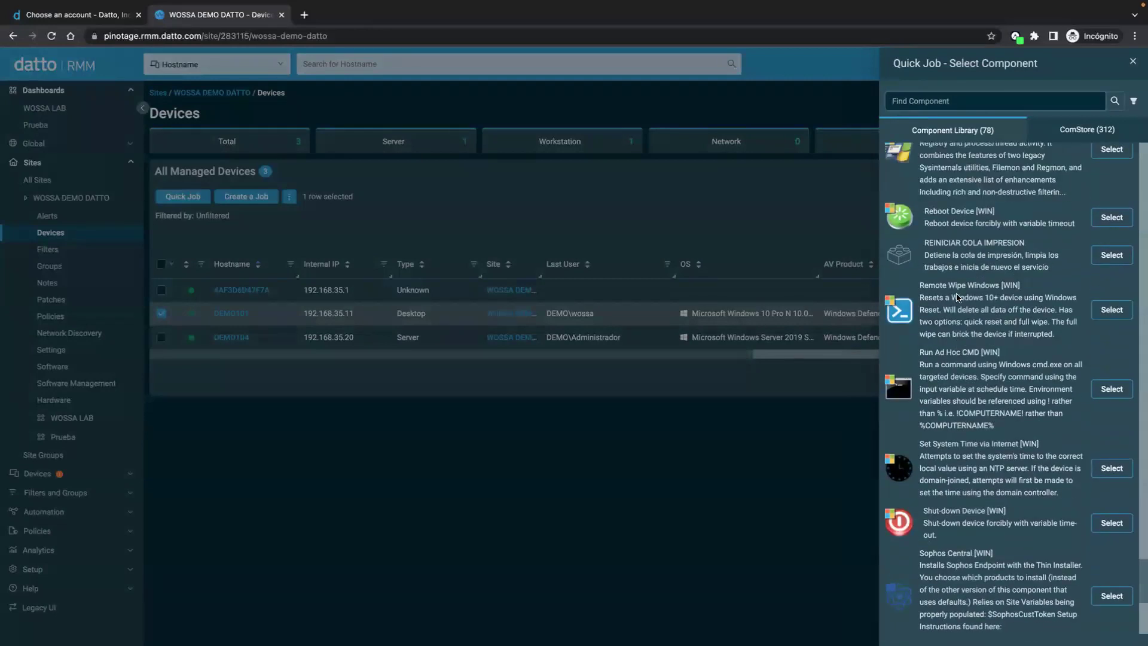
scroll(957, 297, "up", 3)
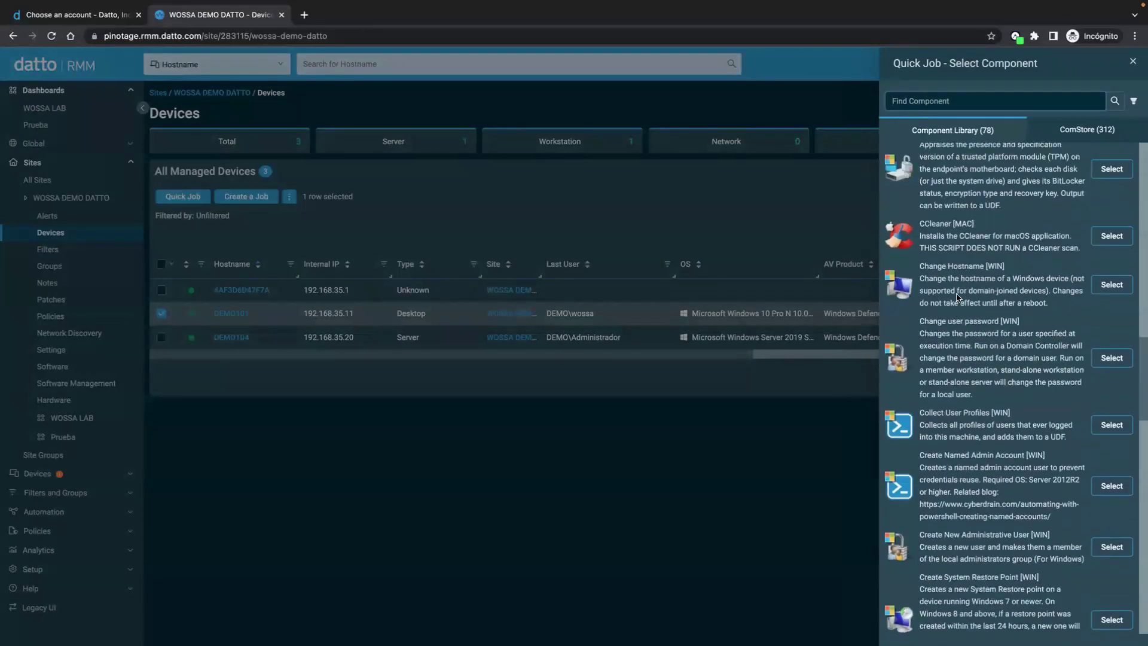
left_click(468, 453)
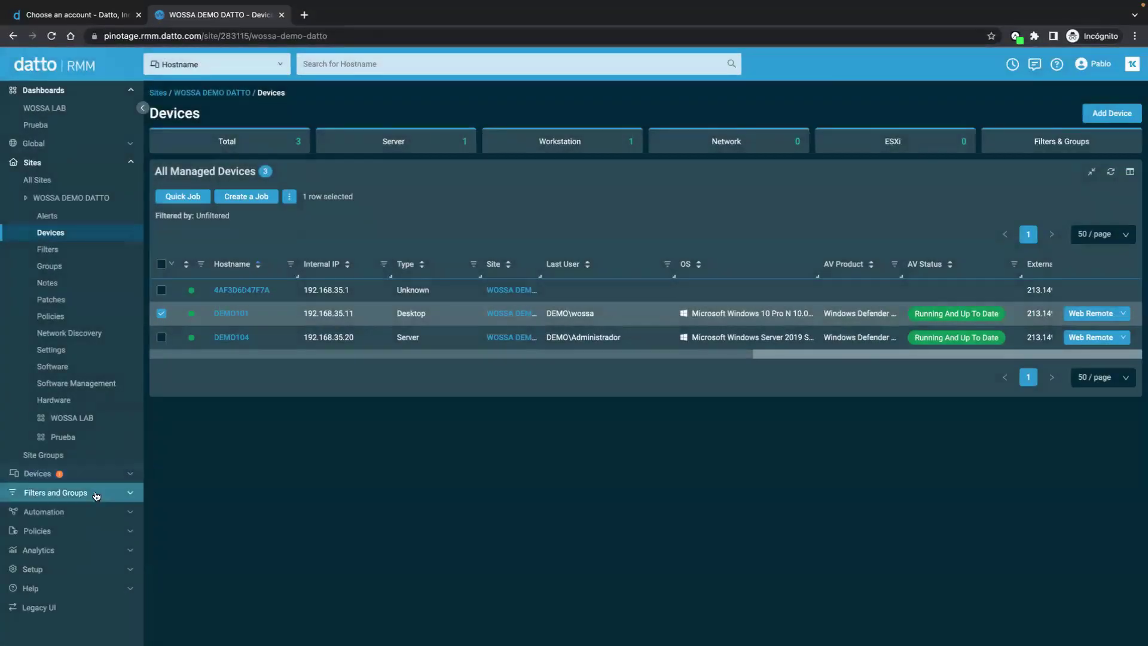
Step: Browse the Automation Component Library, then open the WOSSA DEMO DATTO Devices page
left_click(88, 512)
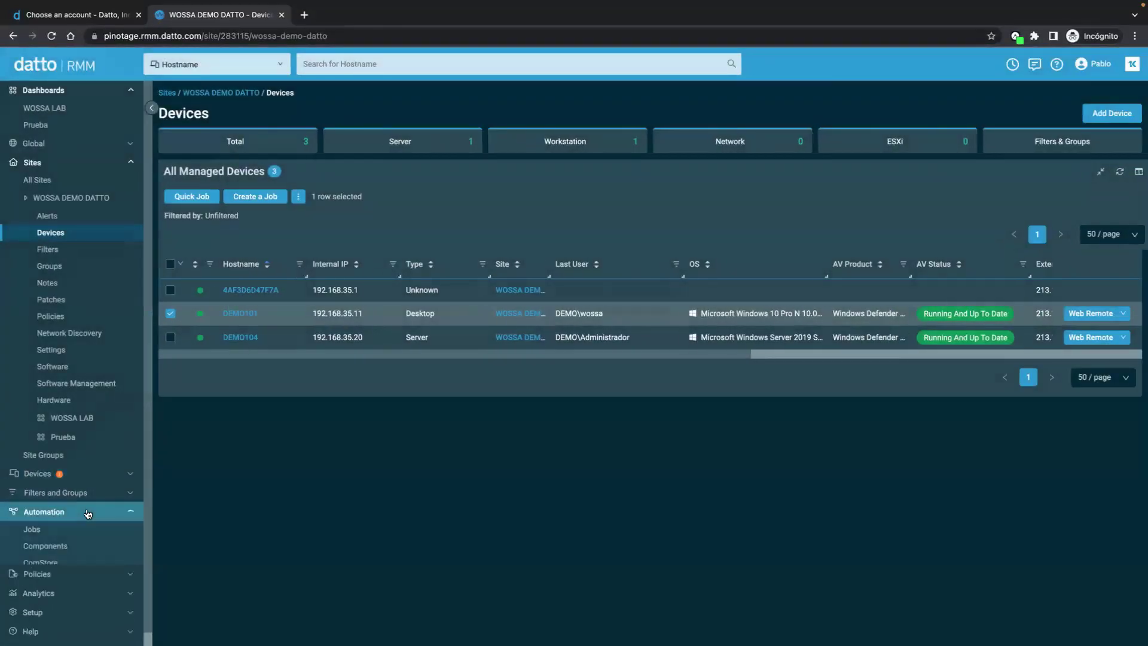
left_click(74, 547)
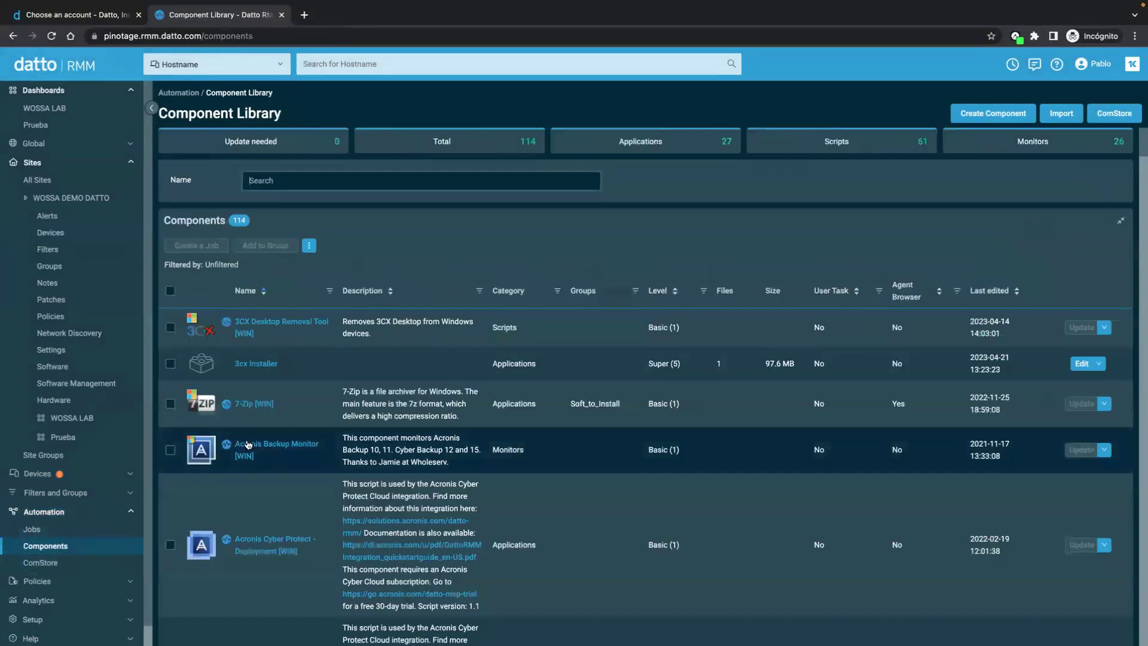
scroll(273, 452, "down", 10)
scroll(273, 452, "down", 15)
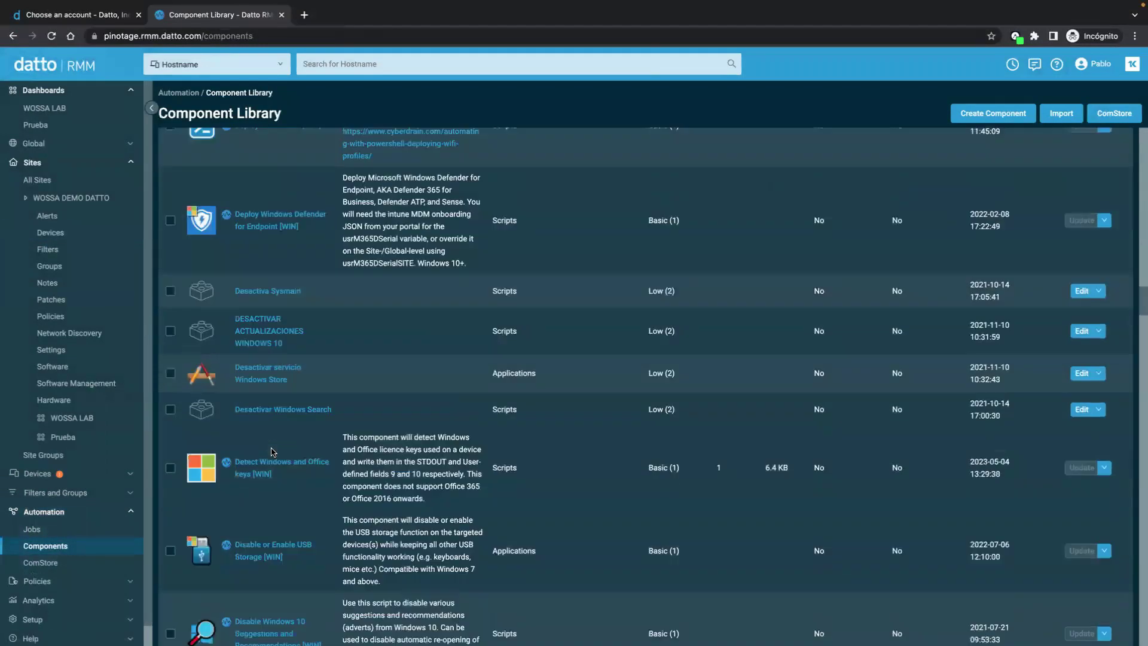
scroll(272, 452, "down", 15)
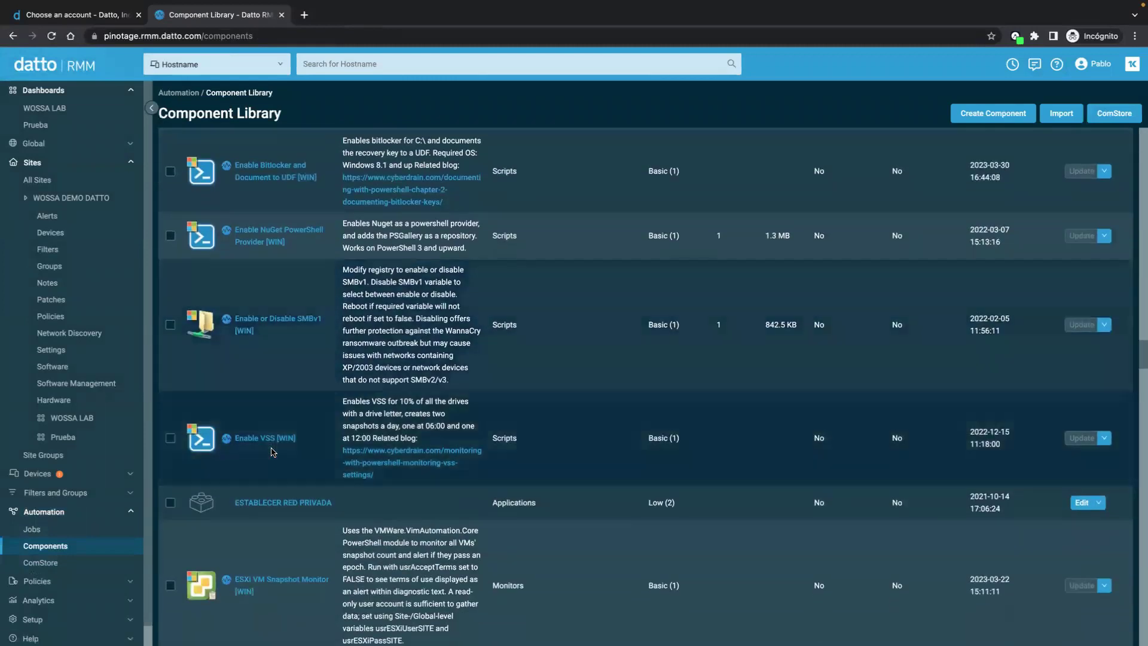
scroll(272, 452, "down", 5)
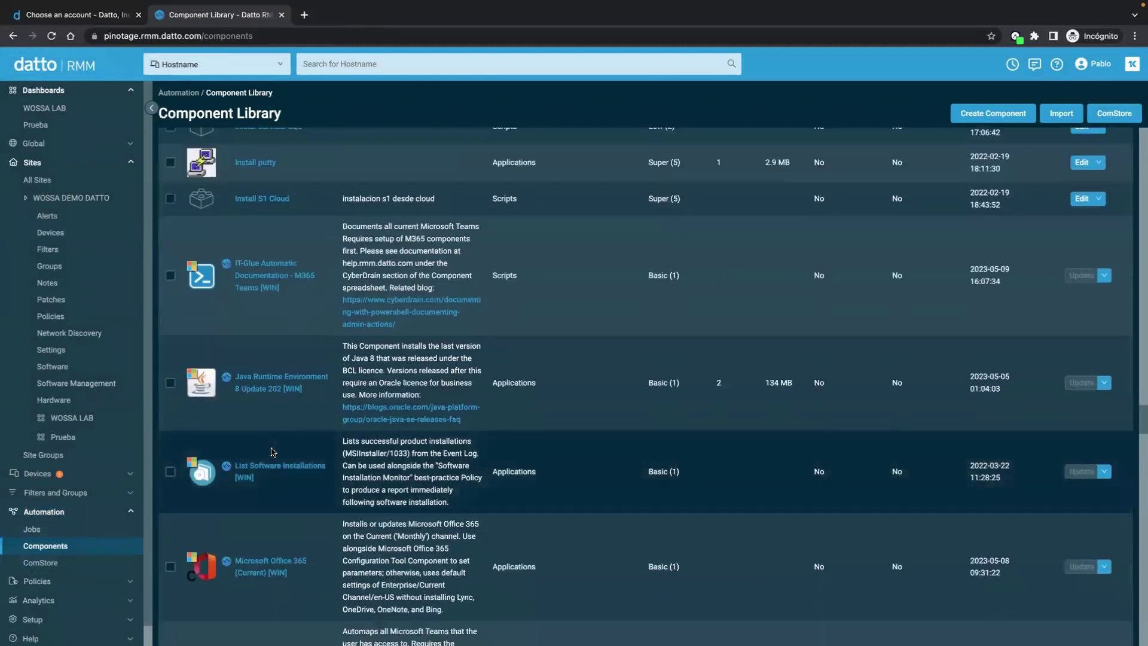
scroll(273, 452, "down", 10)
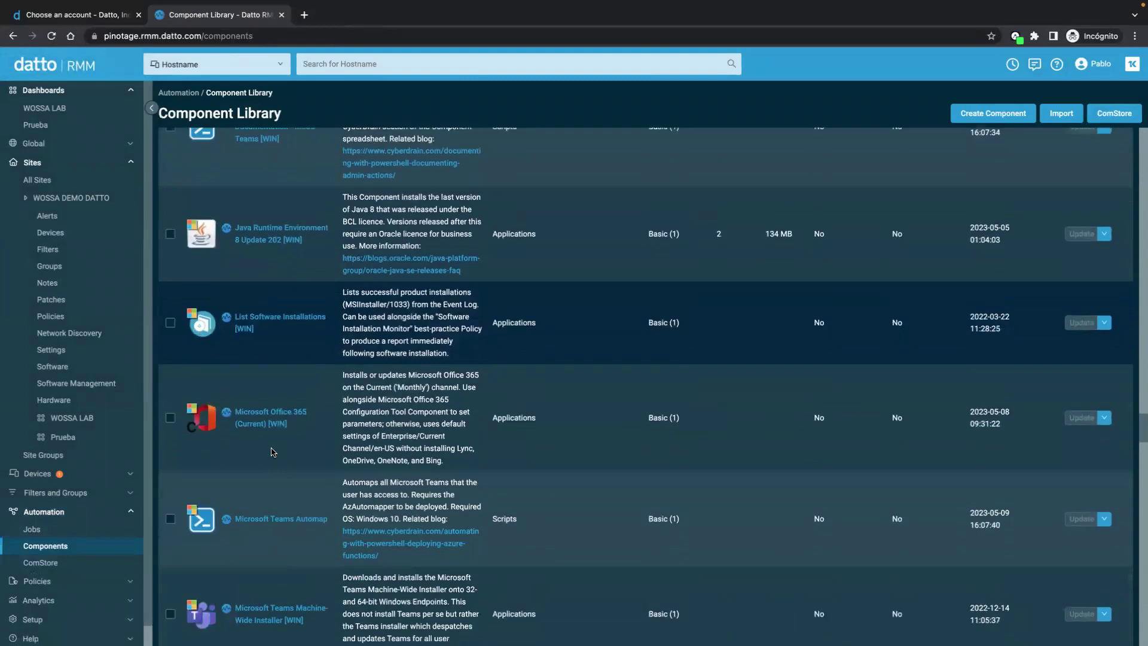
scroll(273, 452, "down", 15)
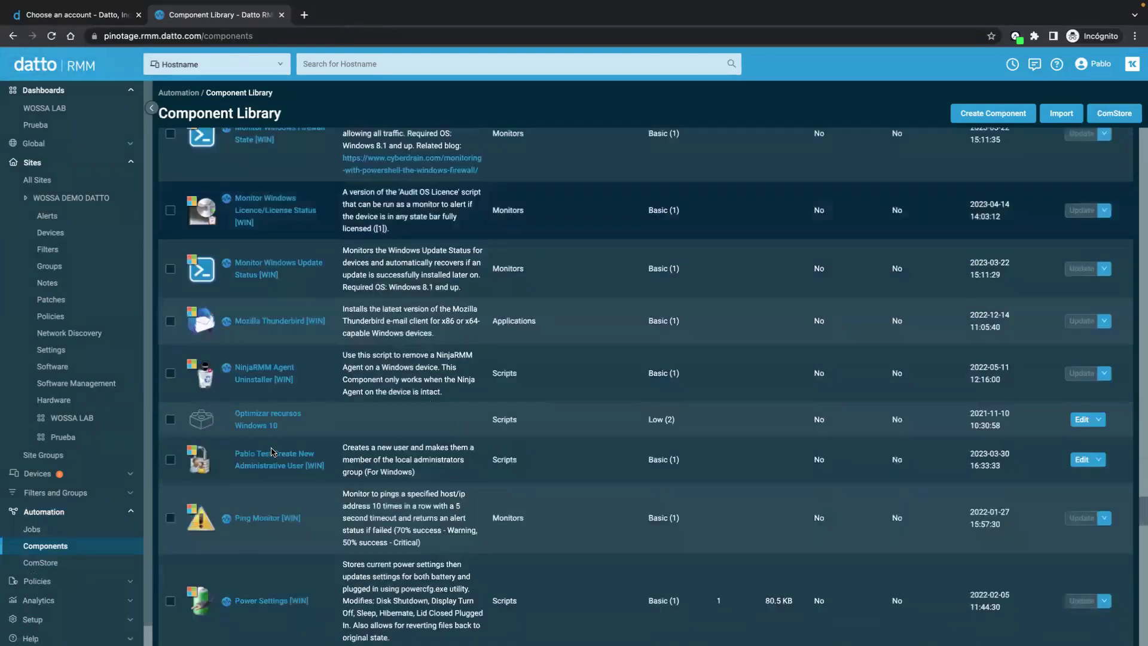
scroll(271, 452, "down", 15)
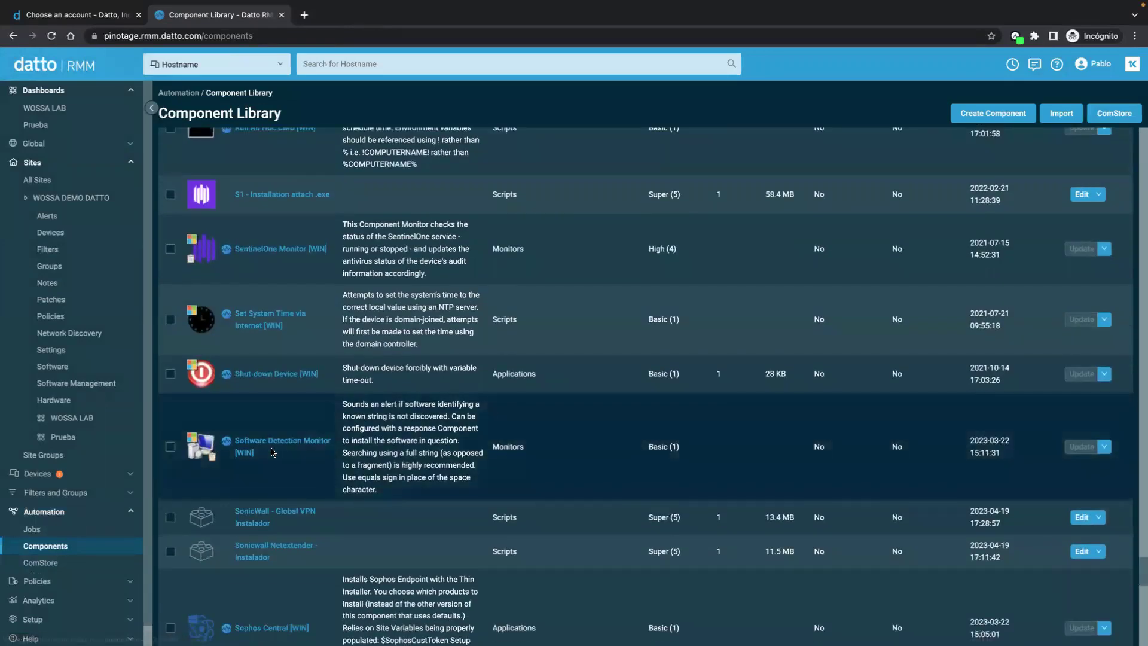
scroll(272, 451, "down", 10)
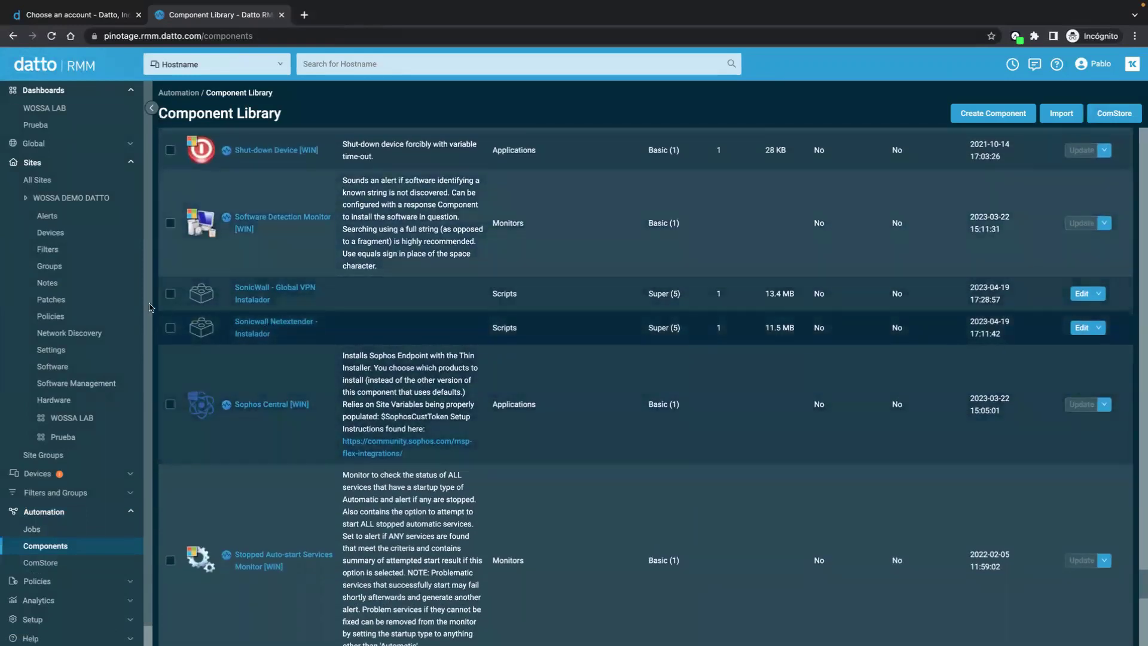
left_click(88, 199)
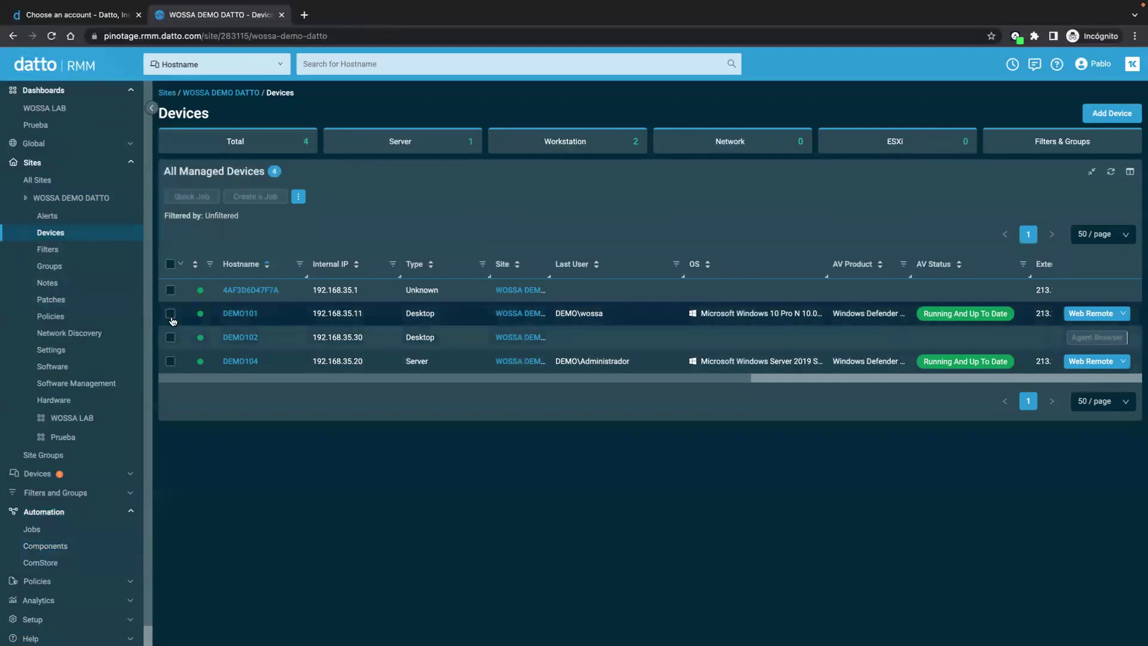
Step: Search a Quick Job for DEMO101 for a 'SONI' component, then go to Automation > Jobs
left_click(170, 313)
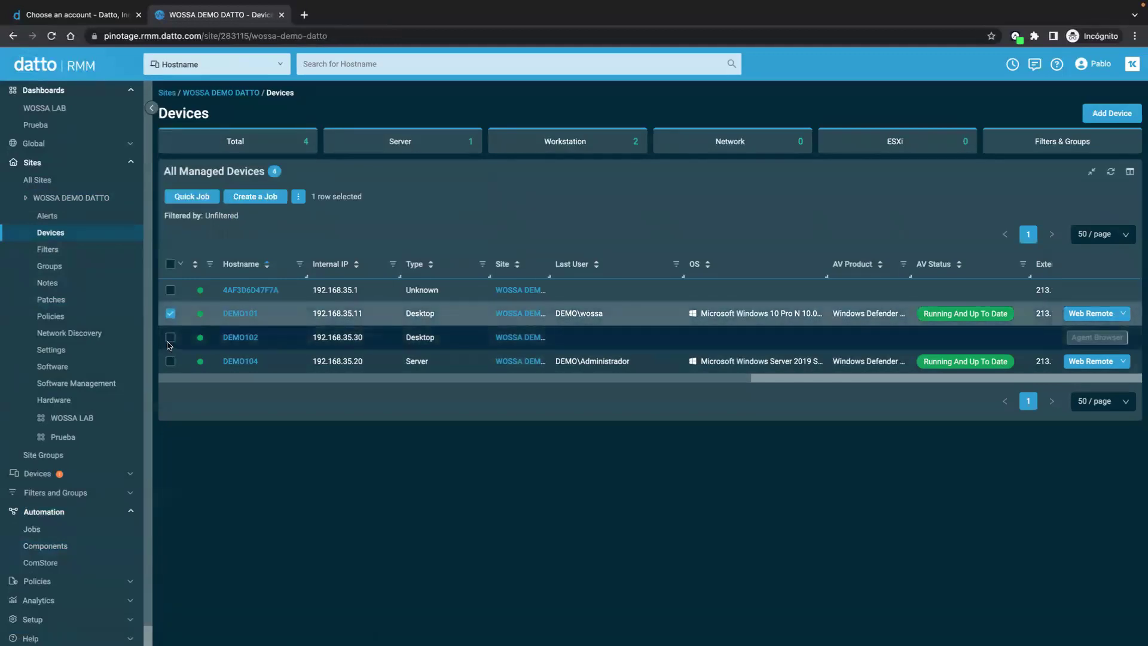
left_click(205, 201)
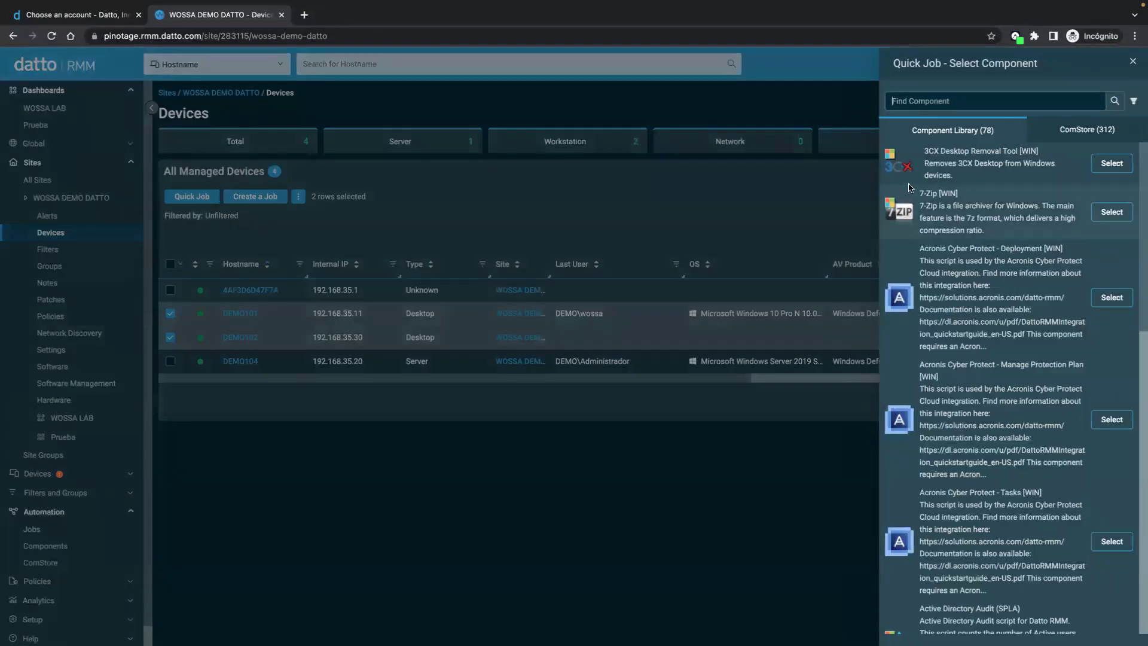
type("SONI")
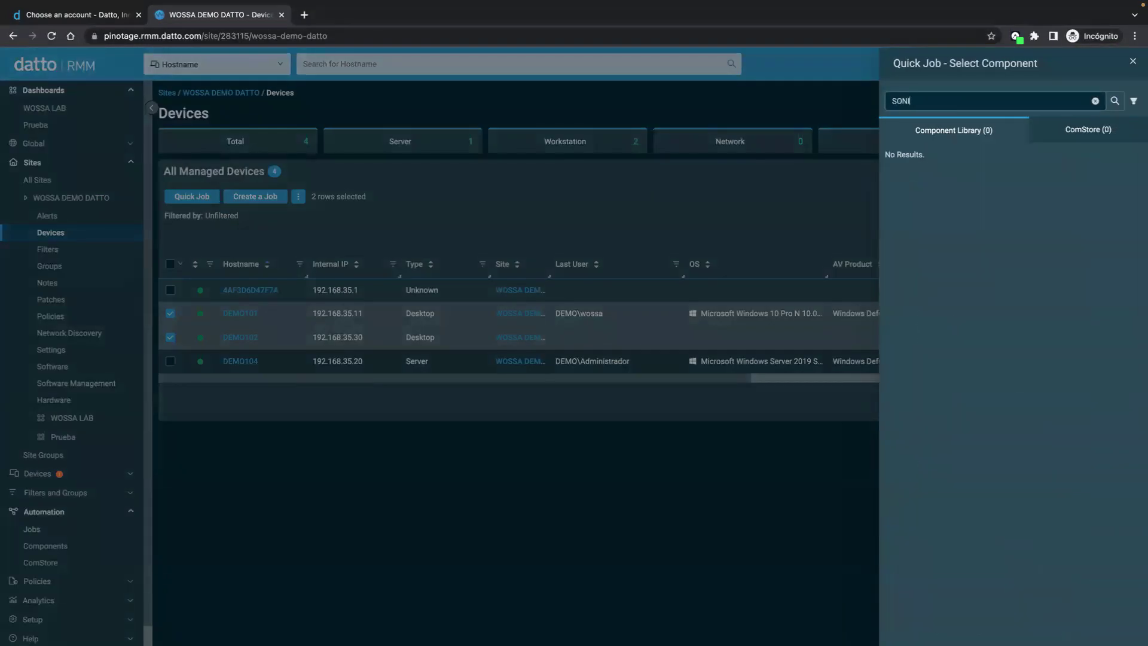
key("BackSpace")
key("BackSpace")
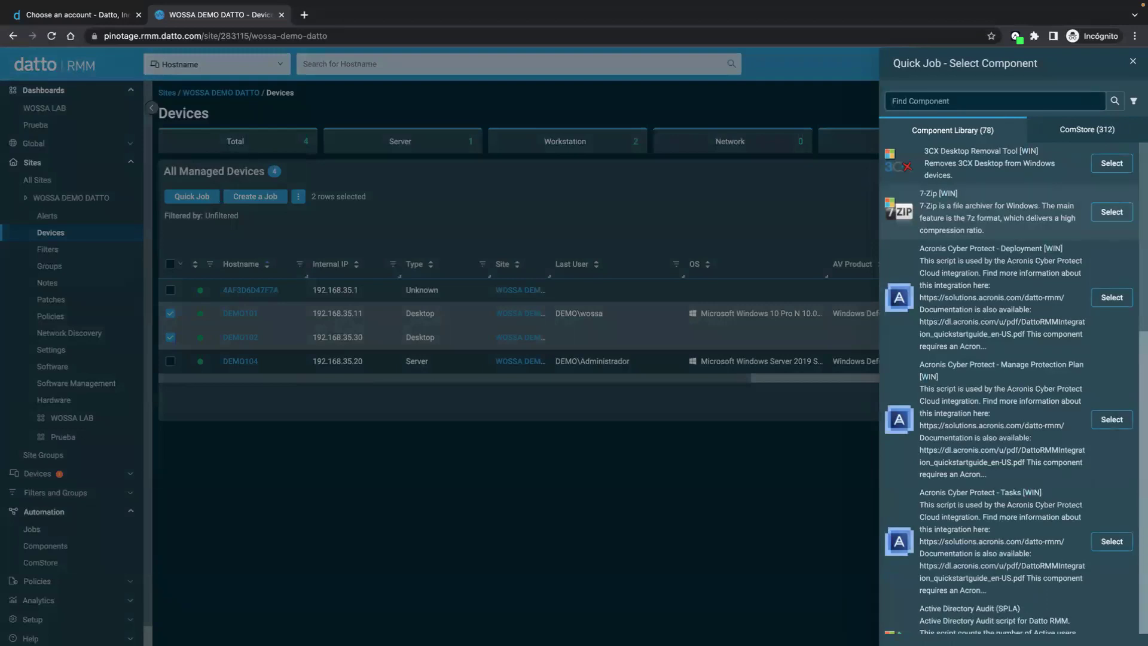
left_click(733, 442)
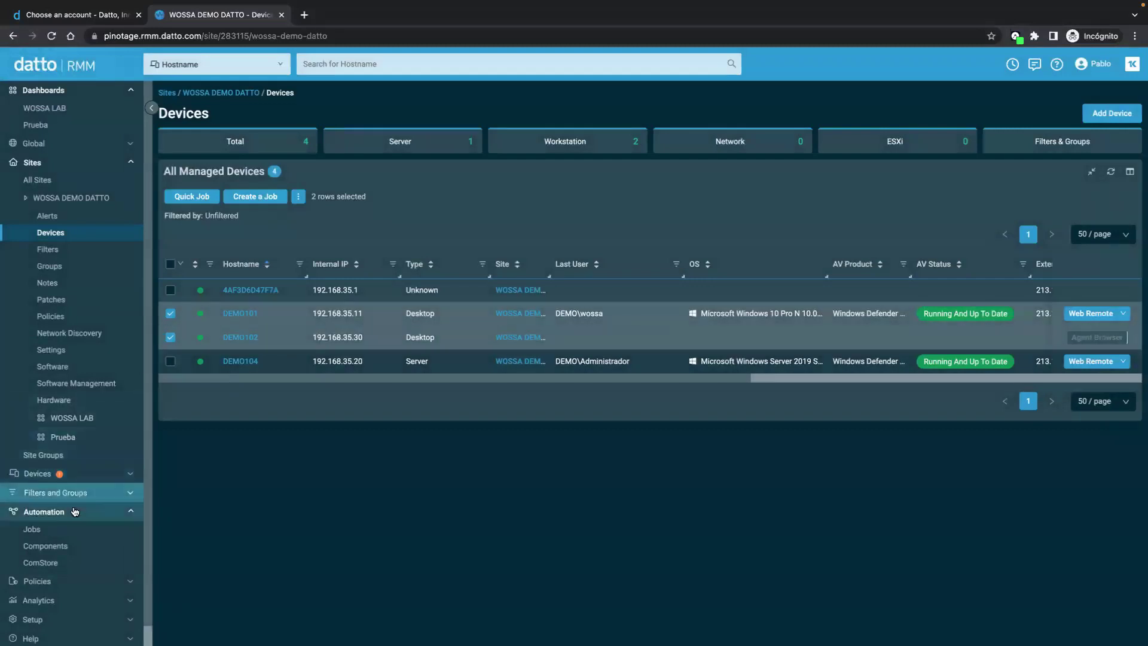
left_click(62, 535)
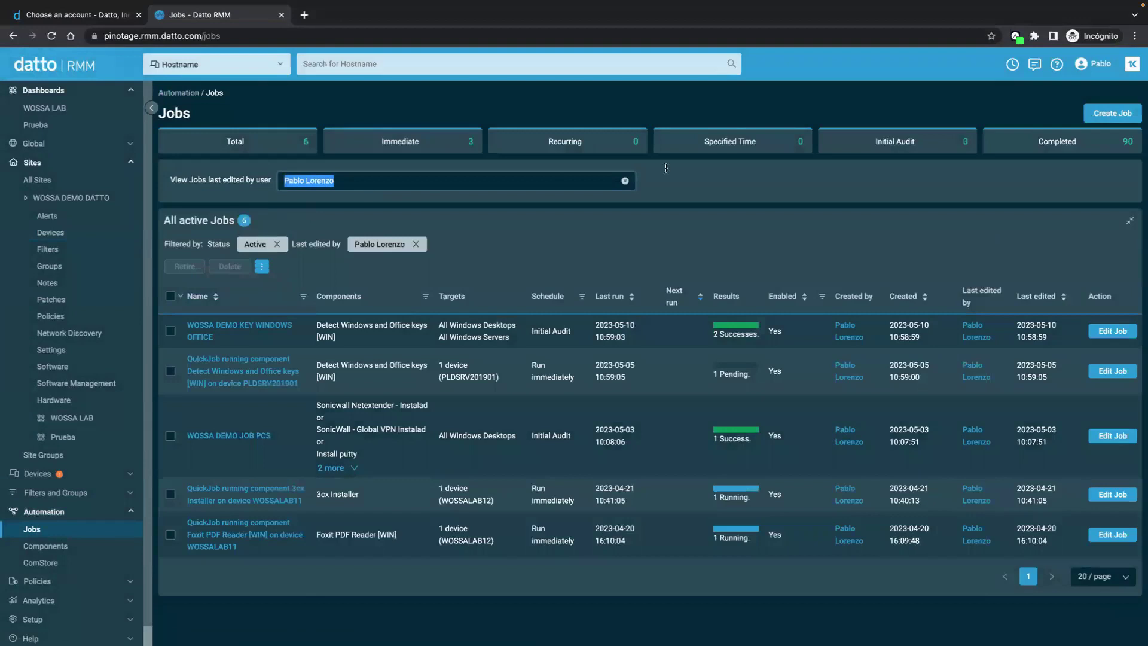
Step: Create job INSTALACION VPN with the SonicWall Global VPN and Netextender installer components
left_click(1096, 113)
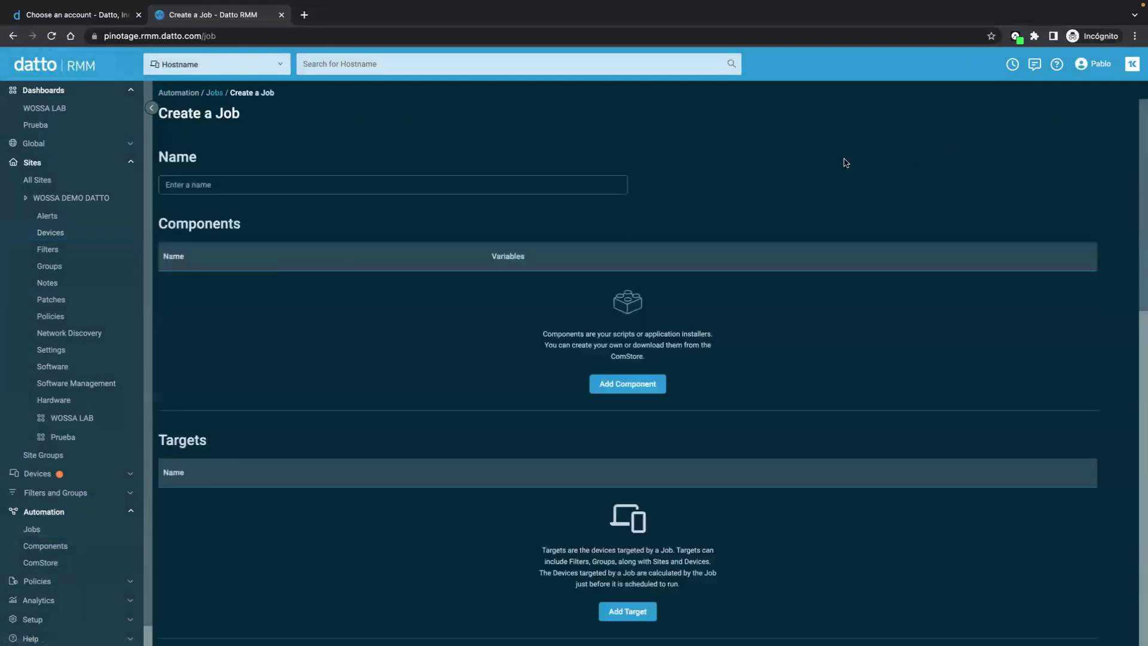
left_click(386, 180)
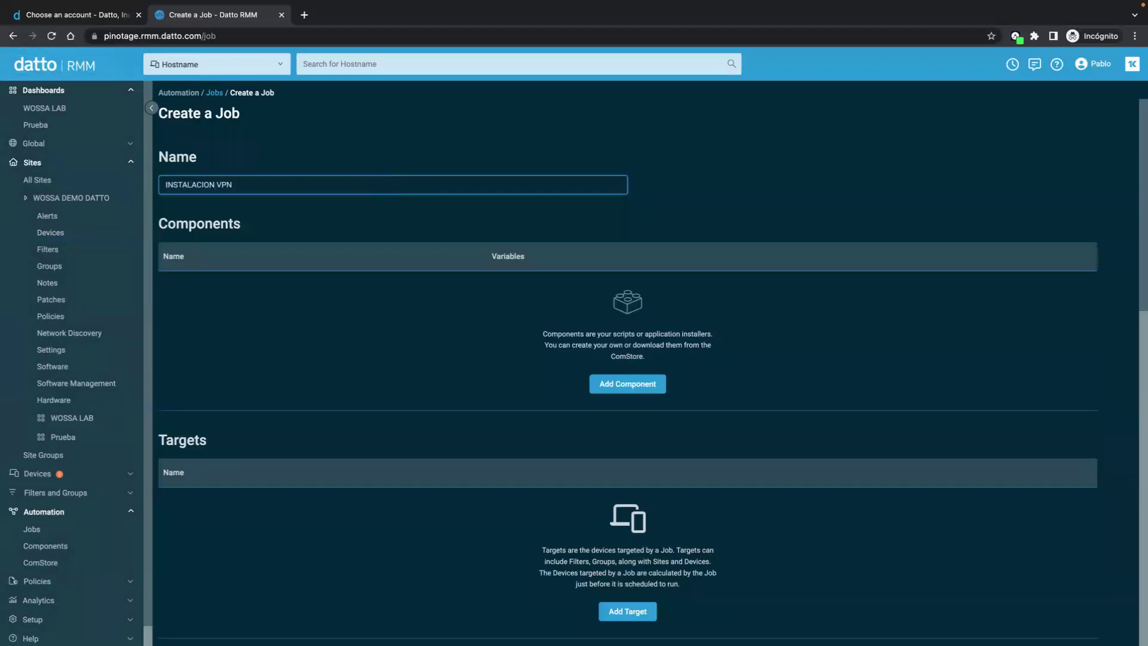
left_click(612, 376)
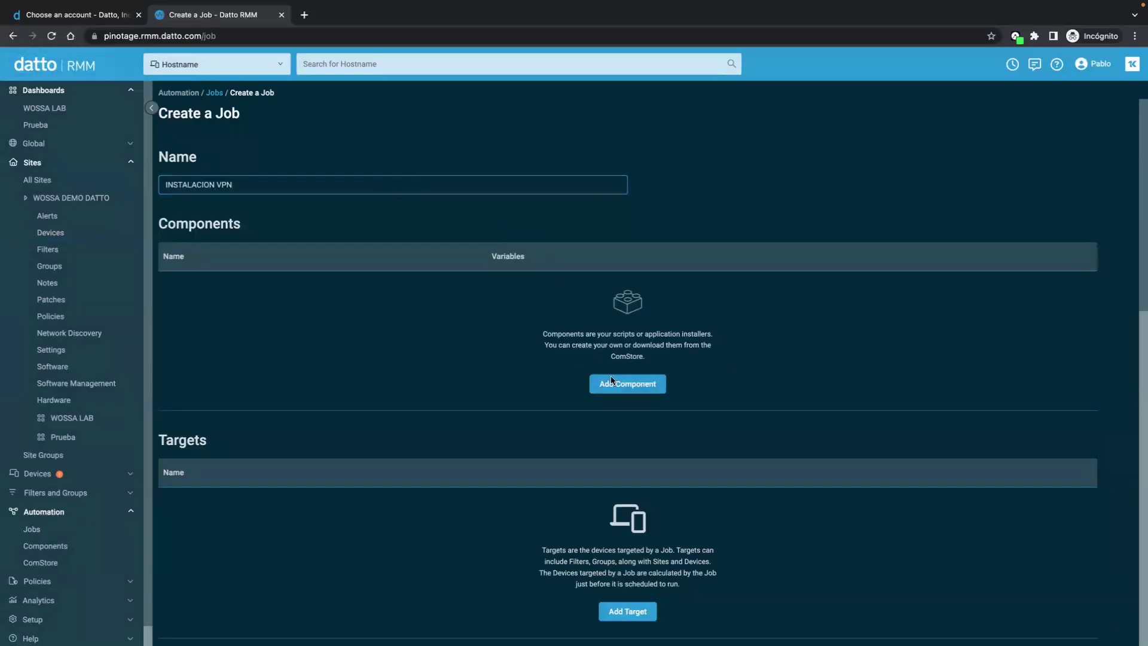
scroll(952, 415, "down", 15)
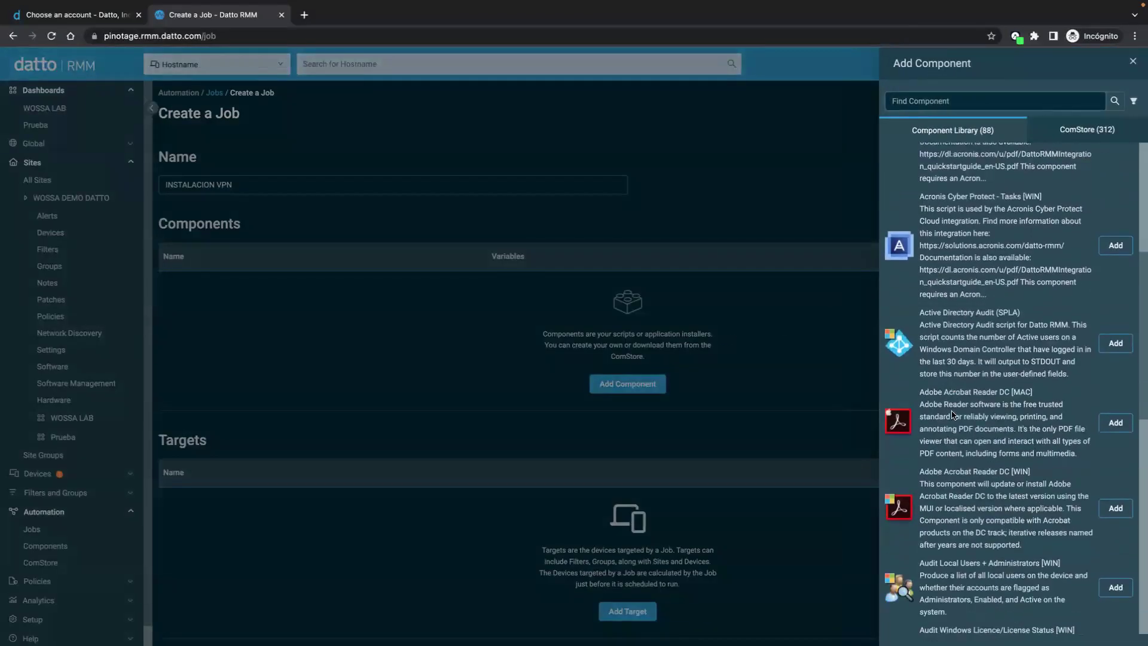
scroll(953, 414, "down", 12)
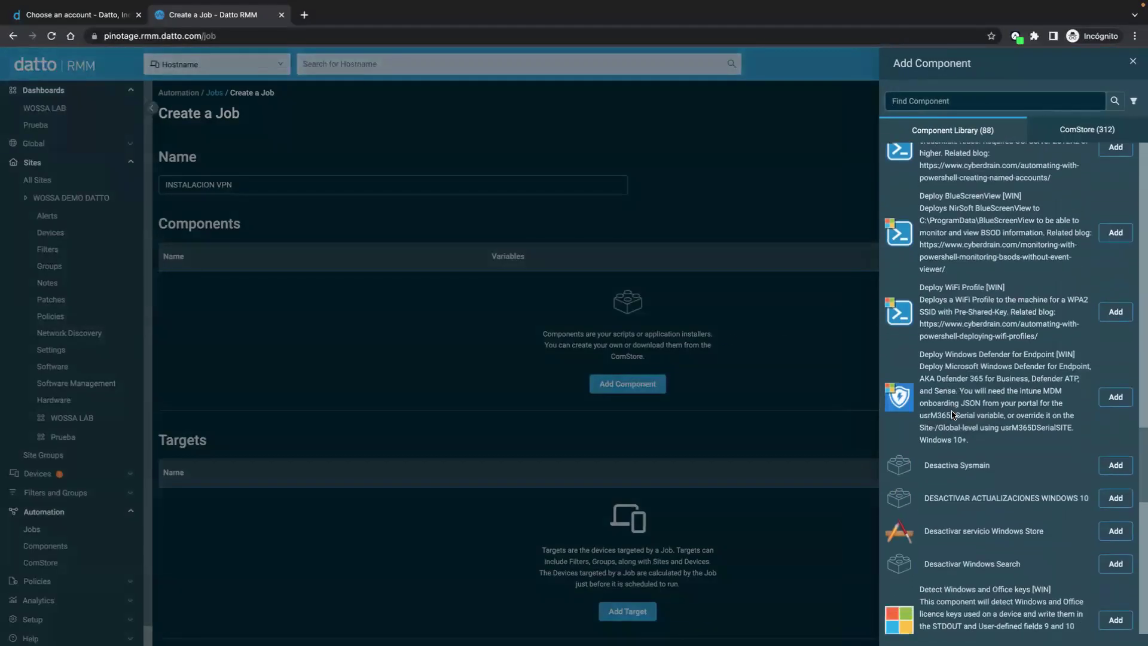
scroll(952, 415, "down", 4)
scroll(953, 414, "up", 3)
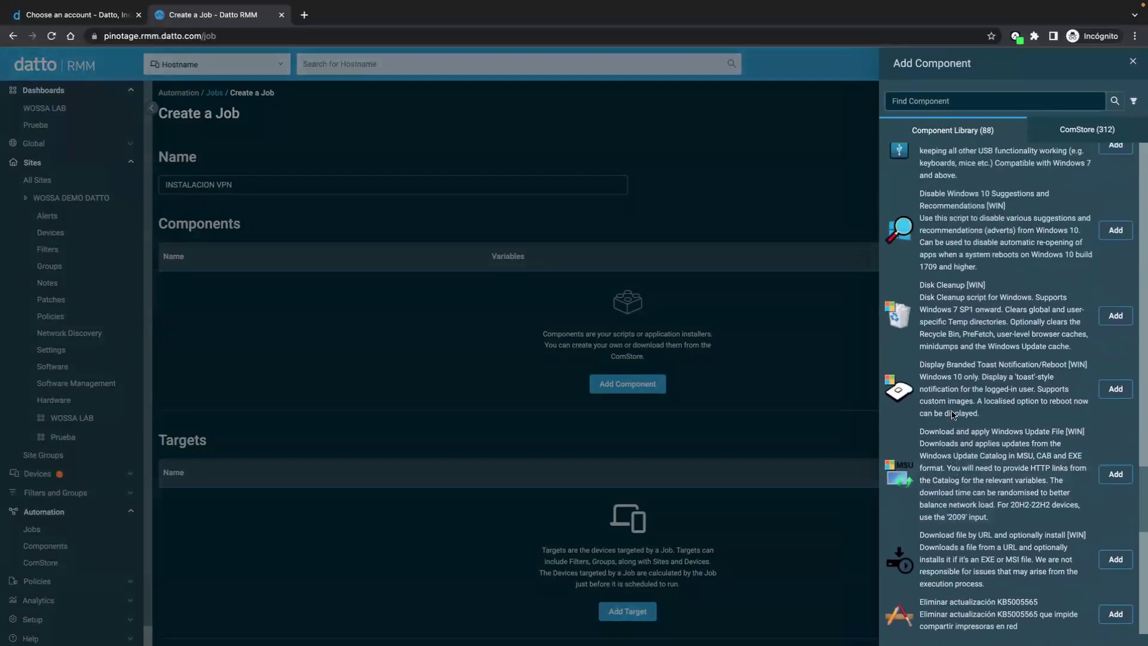
type("SO")
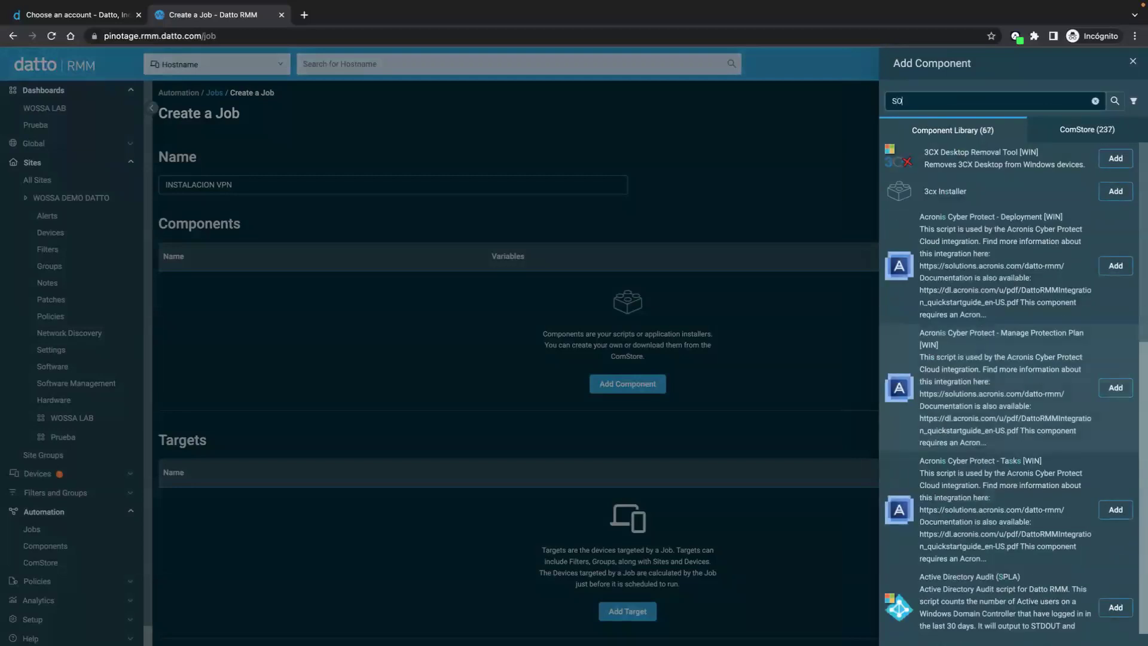
type("NI")
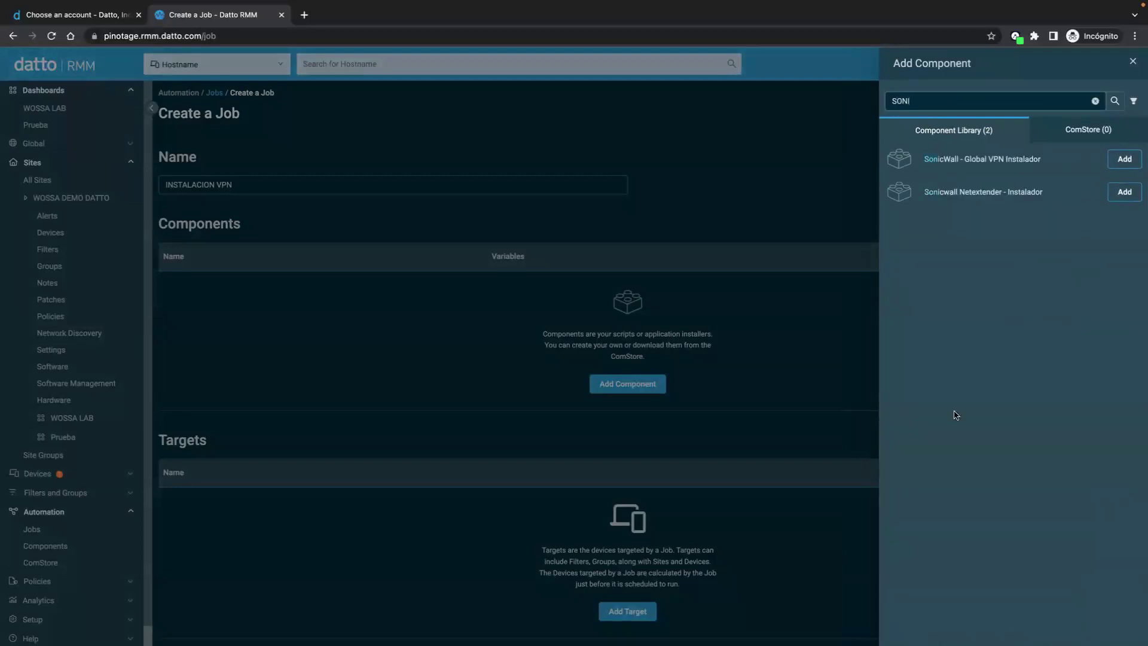
left_click(1124, 159)
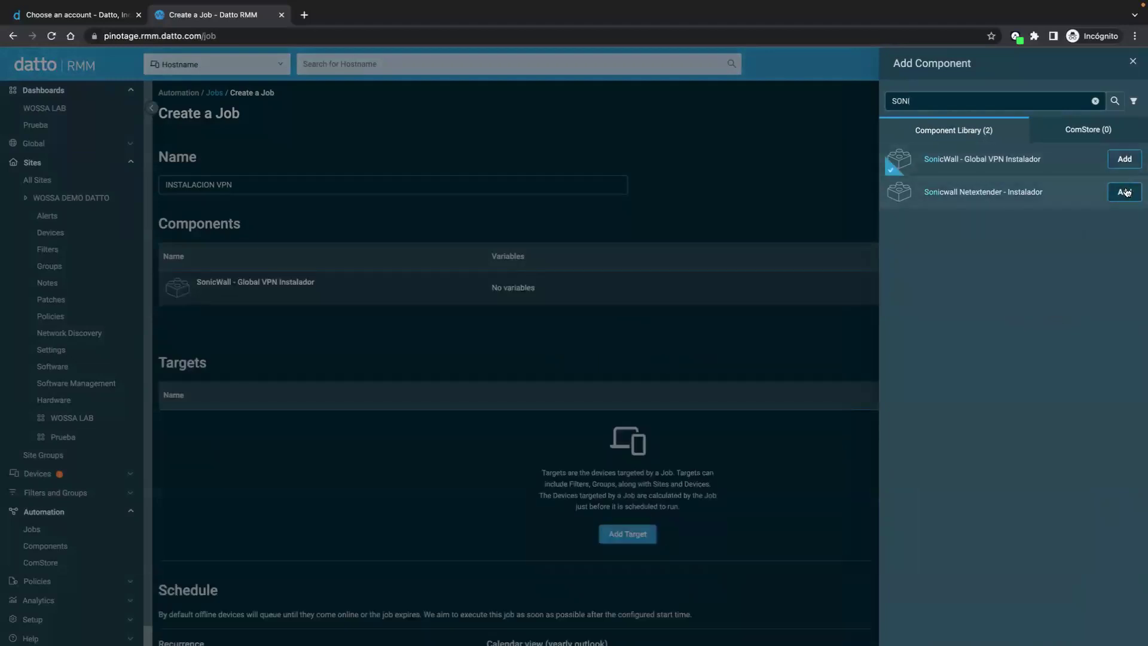
left_click(1125, 191)
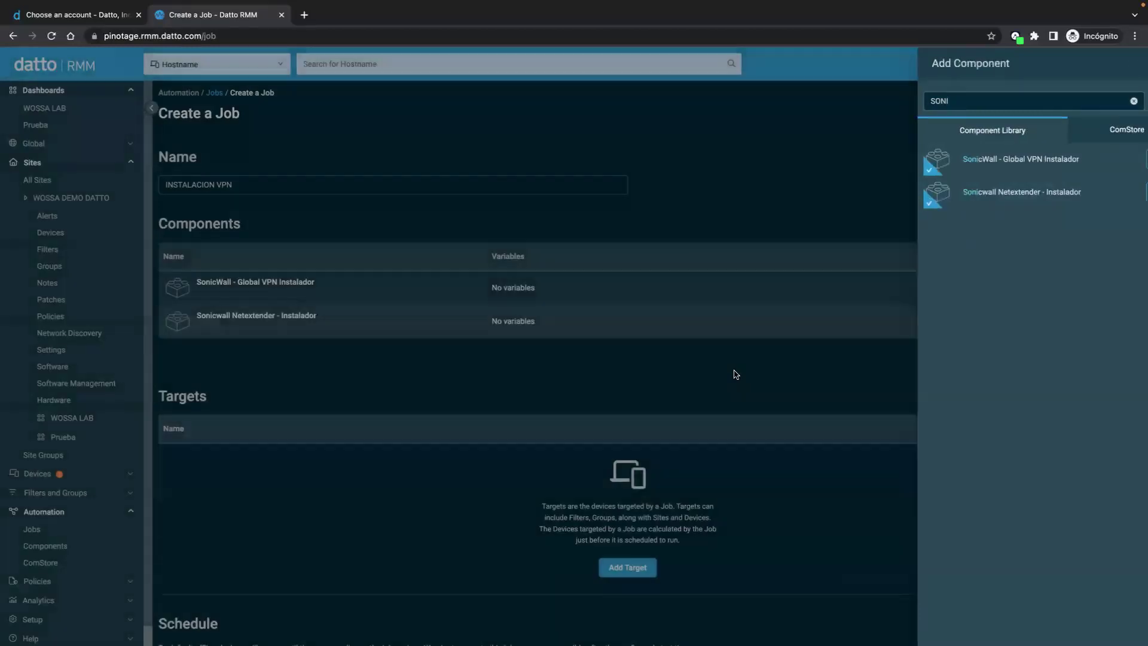
left_click(736, 374)
scroll(622, 386, "down", 2)
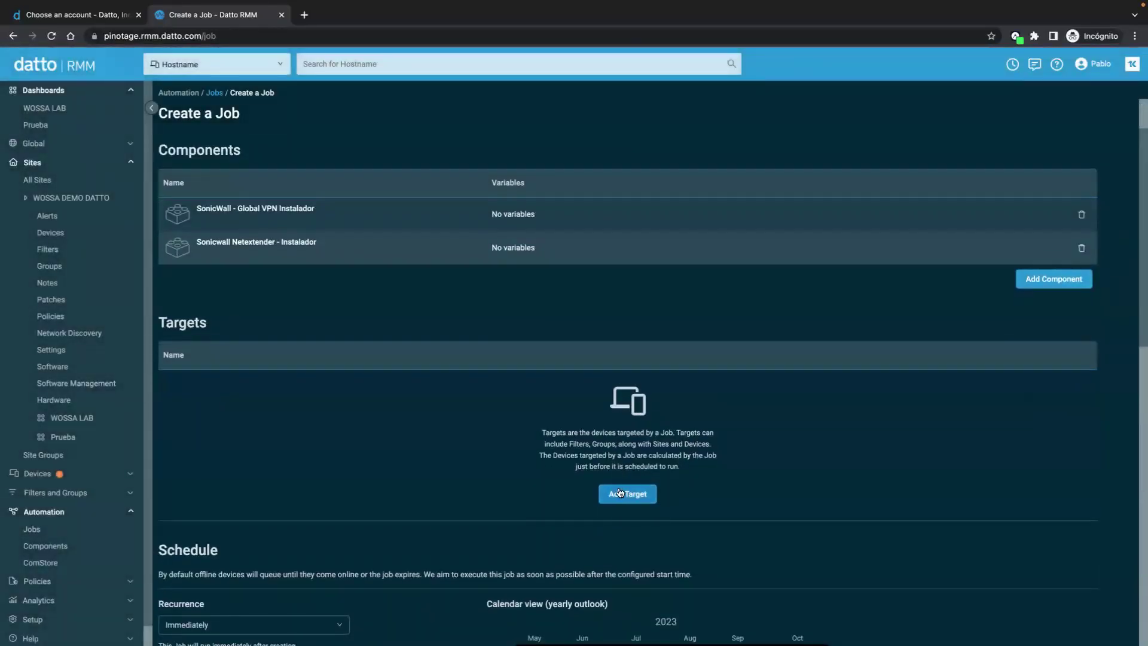
Step: Target the job at All Windows Desktops
left_click(621, 494)
type("WINDOWS")
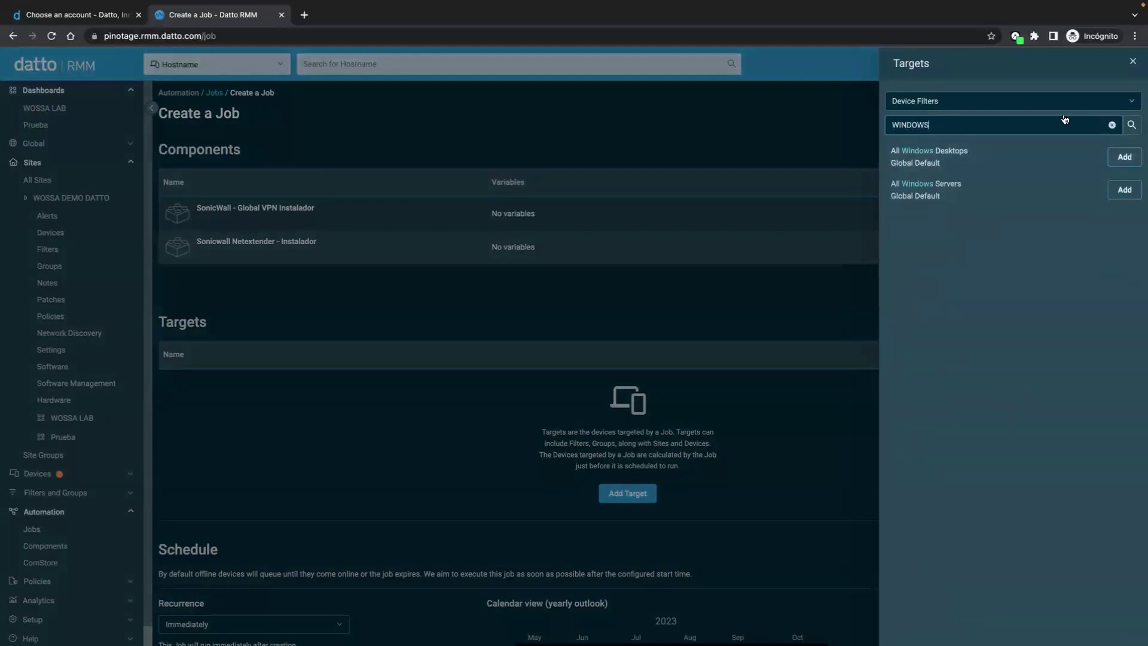
left_click(1122, 158)
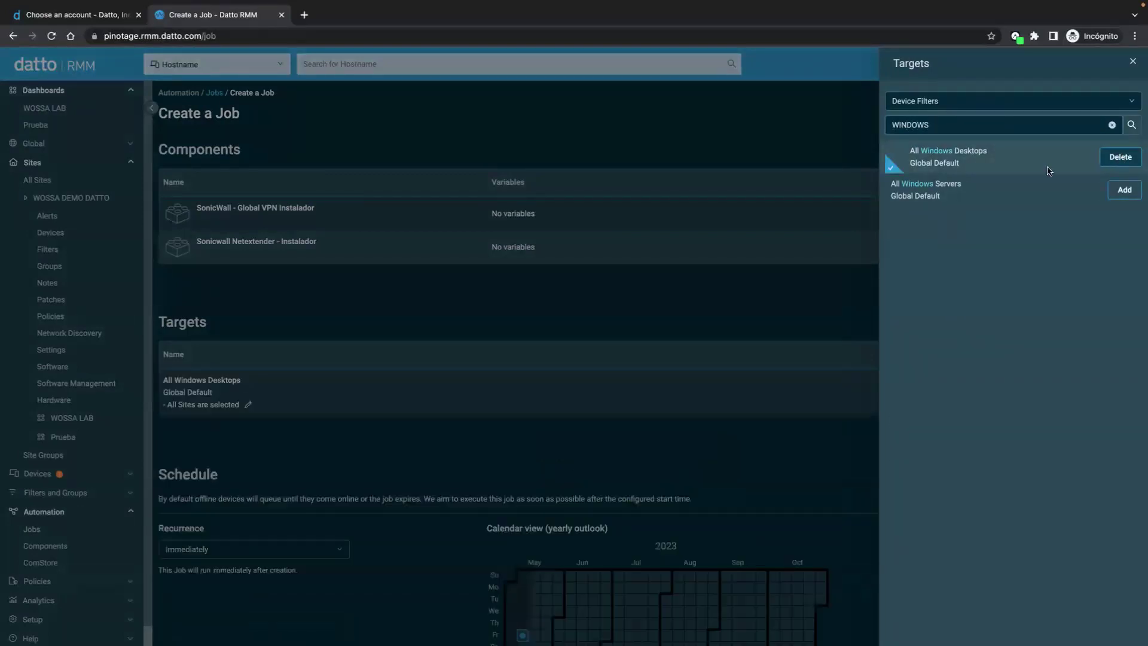
left_click(654, 323)
scroll(653, 321, "down", 8)
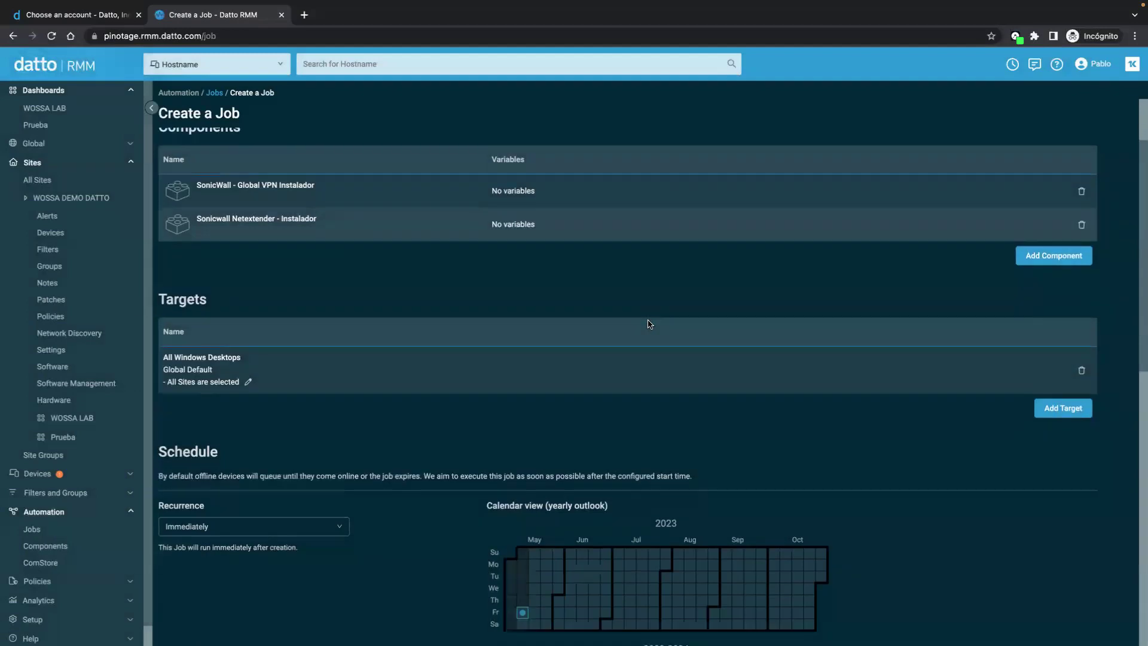
scroll(368, 271, "up", 2)
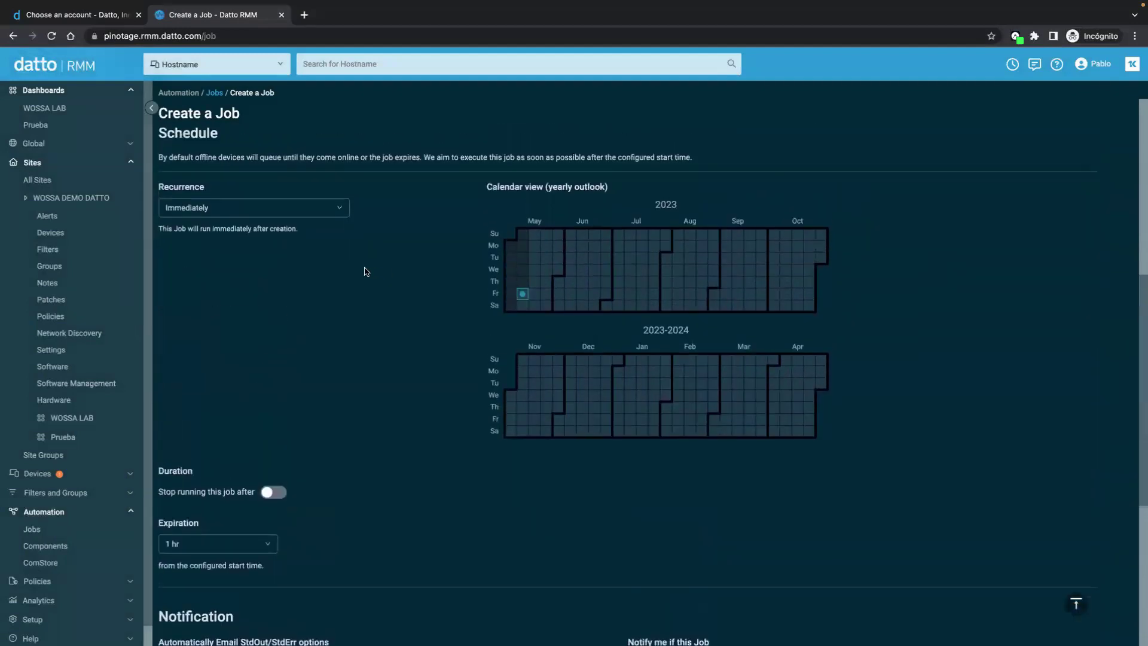
Step: Run the job at Initial Audit emailing StdOut, create it, and open WOSSA DEMO DATTO devices
left_click(310, 210)
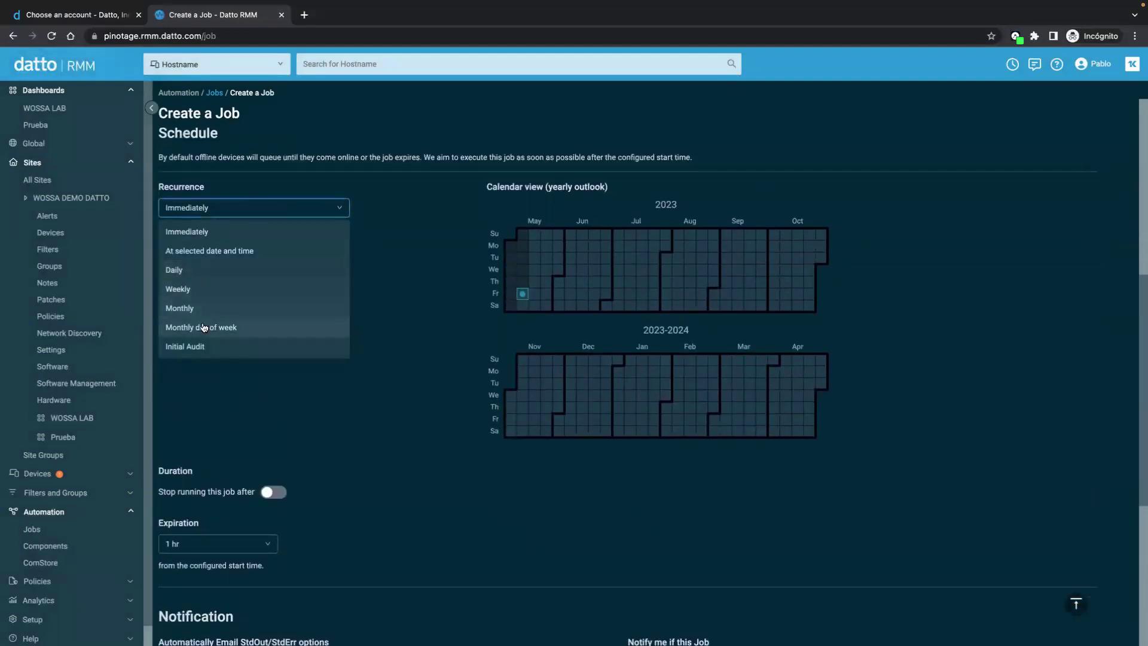
left_click(198, 348)
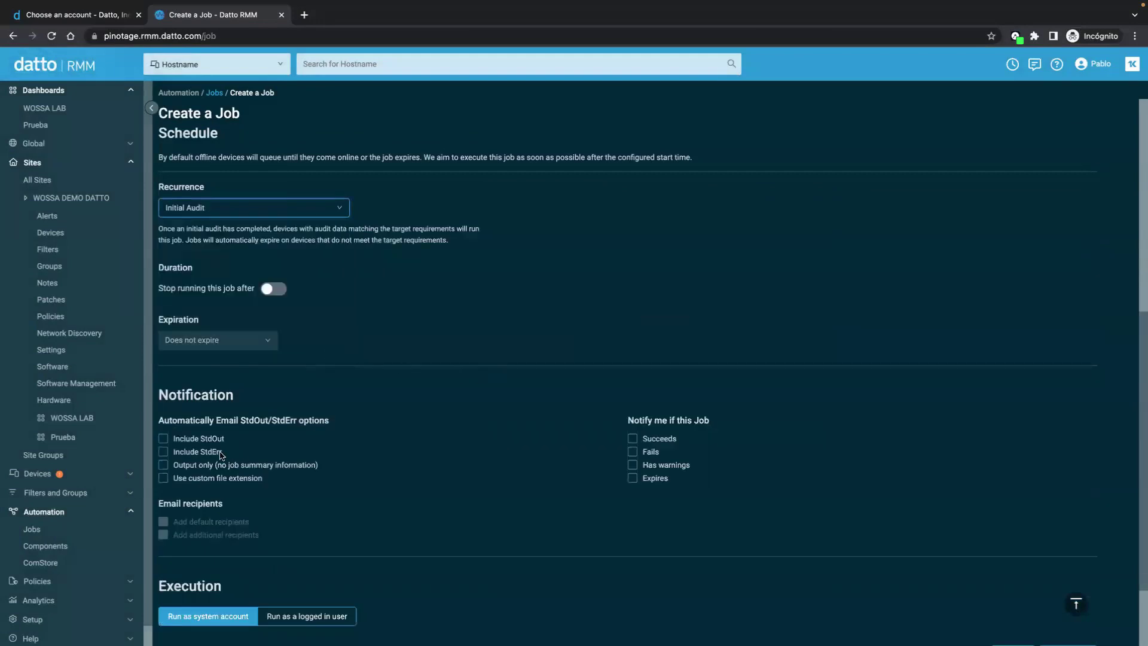
left_click(166, 441)
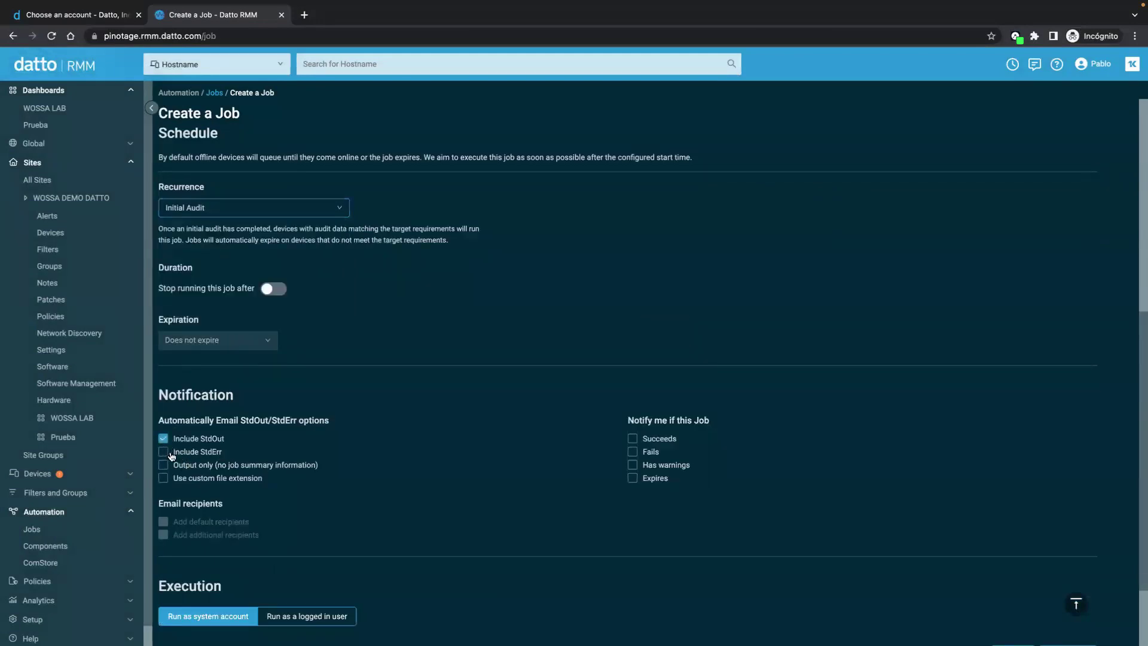
scroll(531, 495, "down", 2)
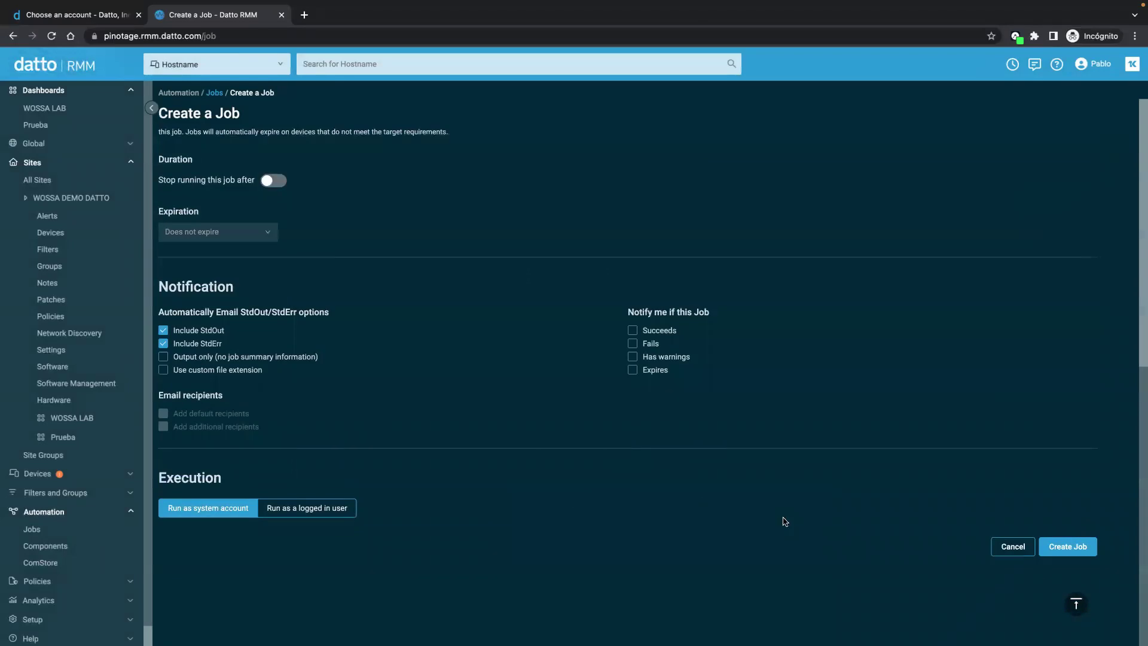
left_click(1062, 551)
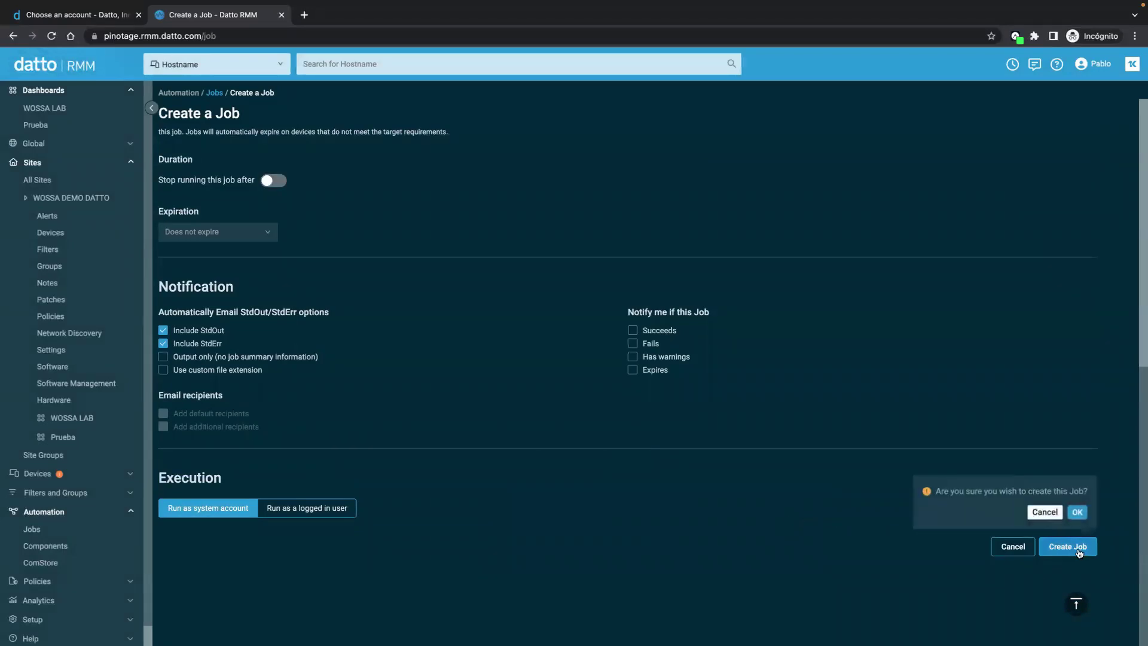
left_click(1078, 513)
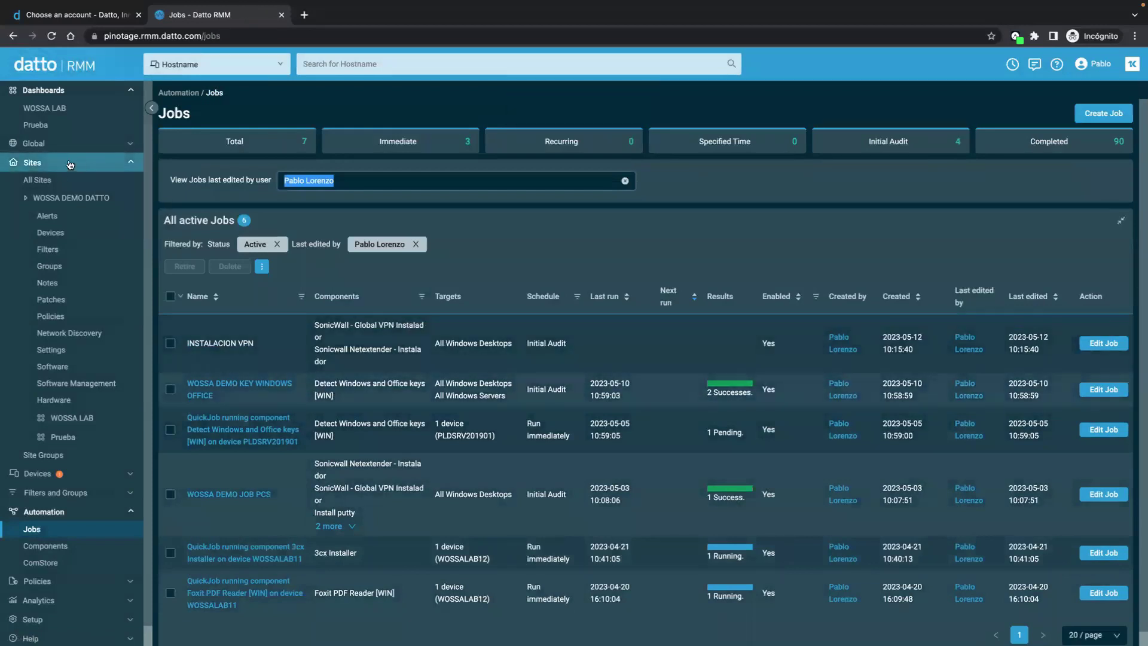
left_click(65, 197)
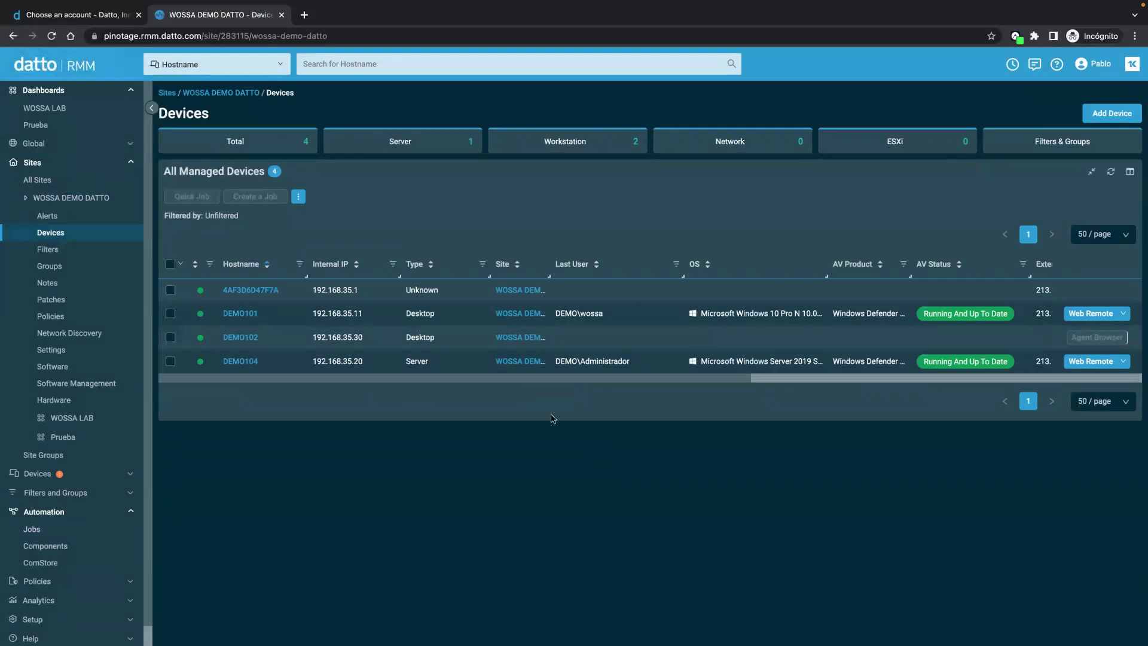
left_click(257, 291)
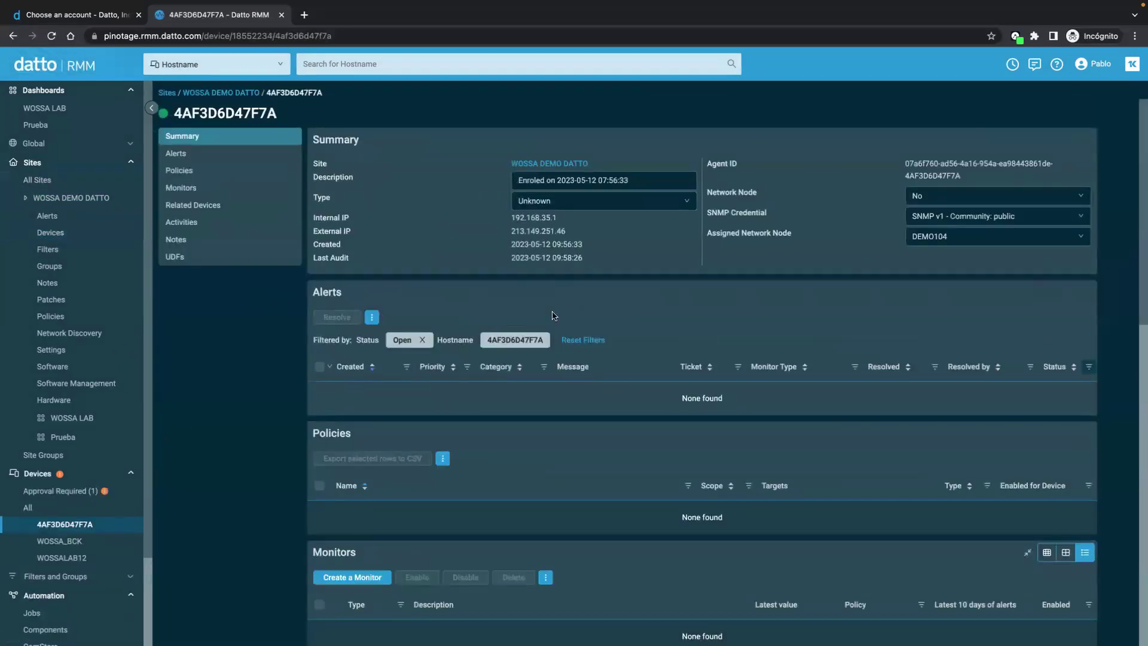
left_click(339, 581)
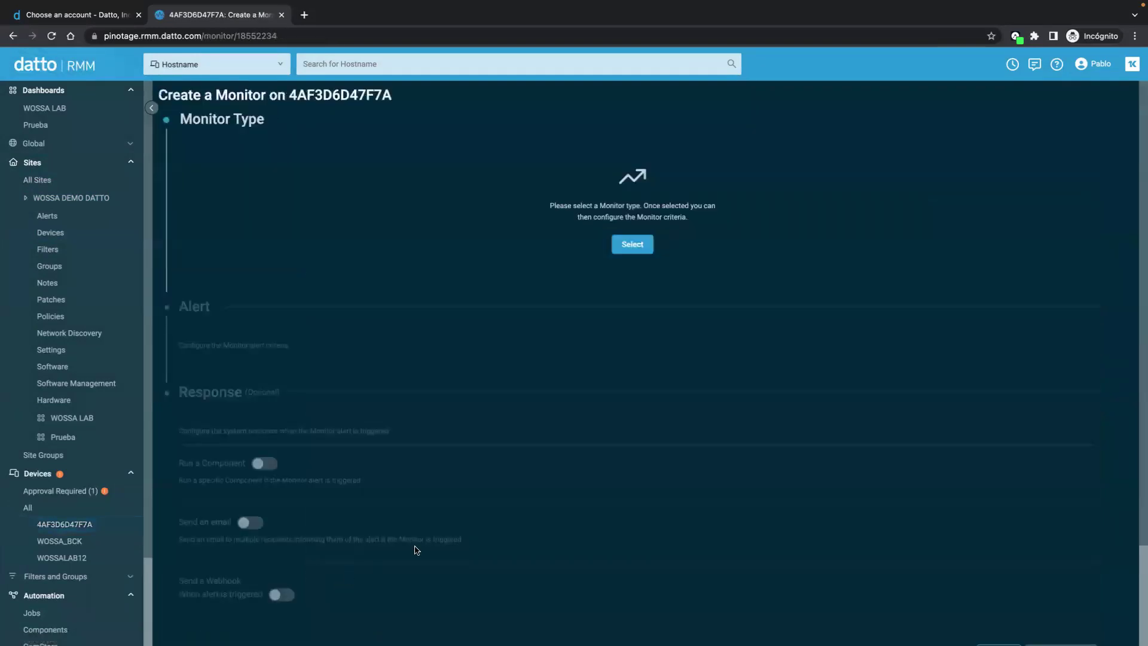
left_click(632, 239)
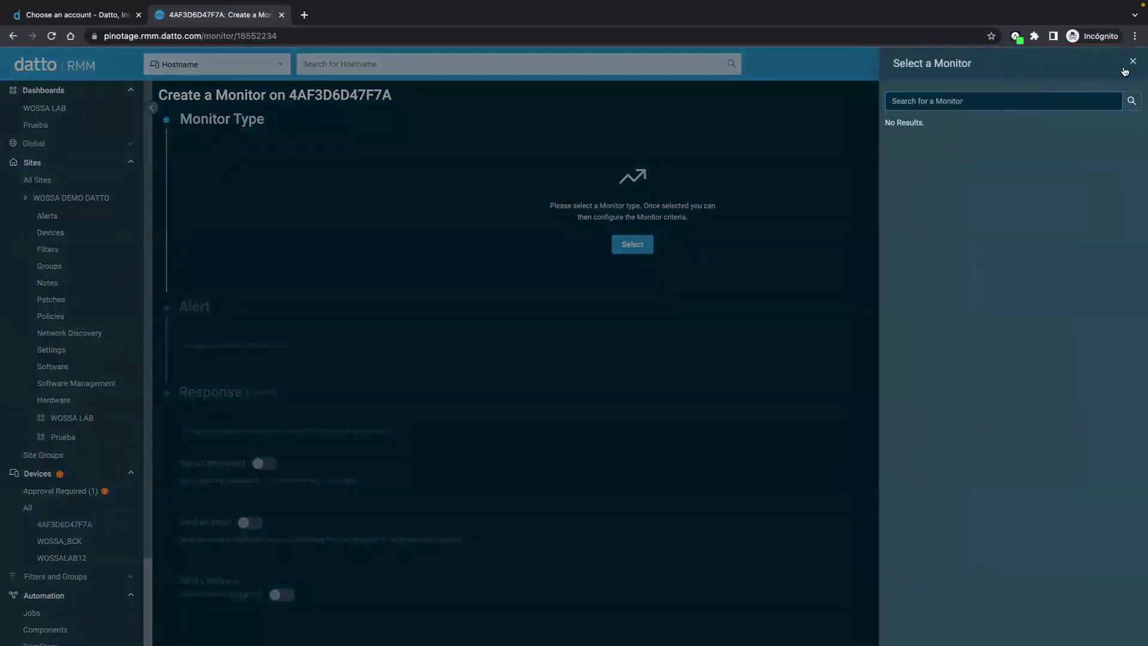
left_click(1132, 61)
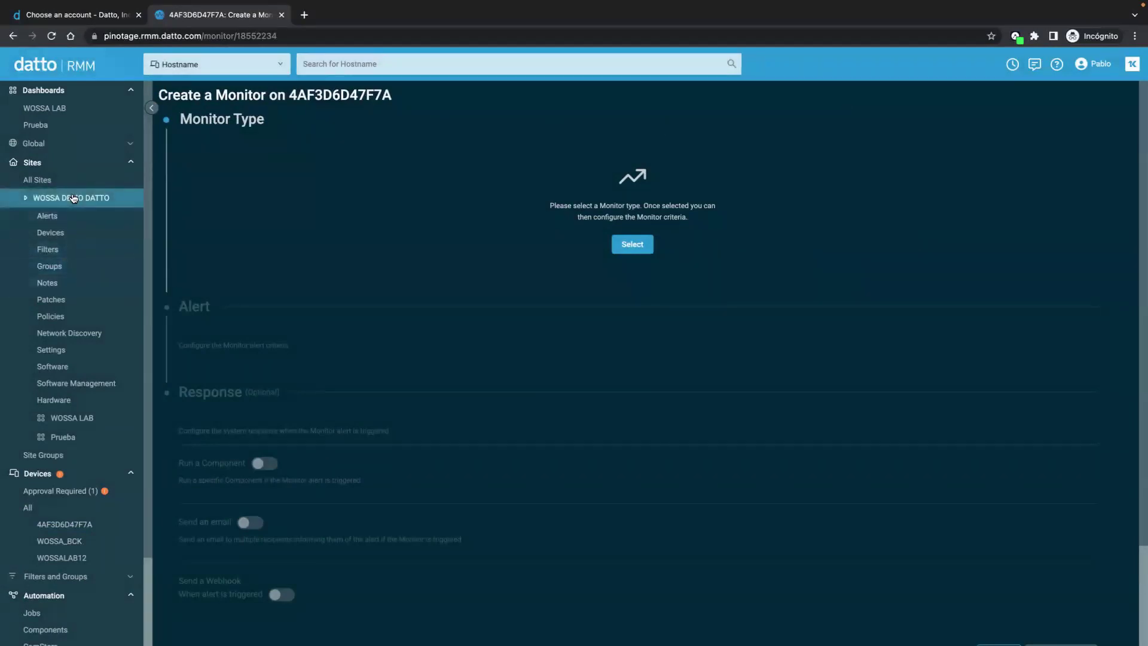
left_click(93, 204)
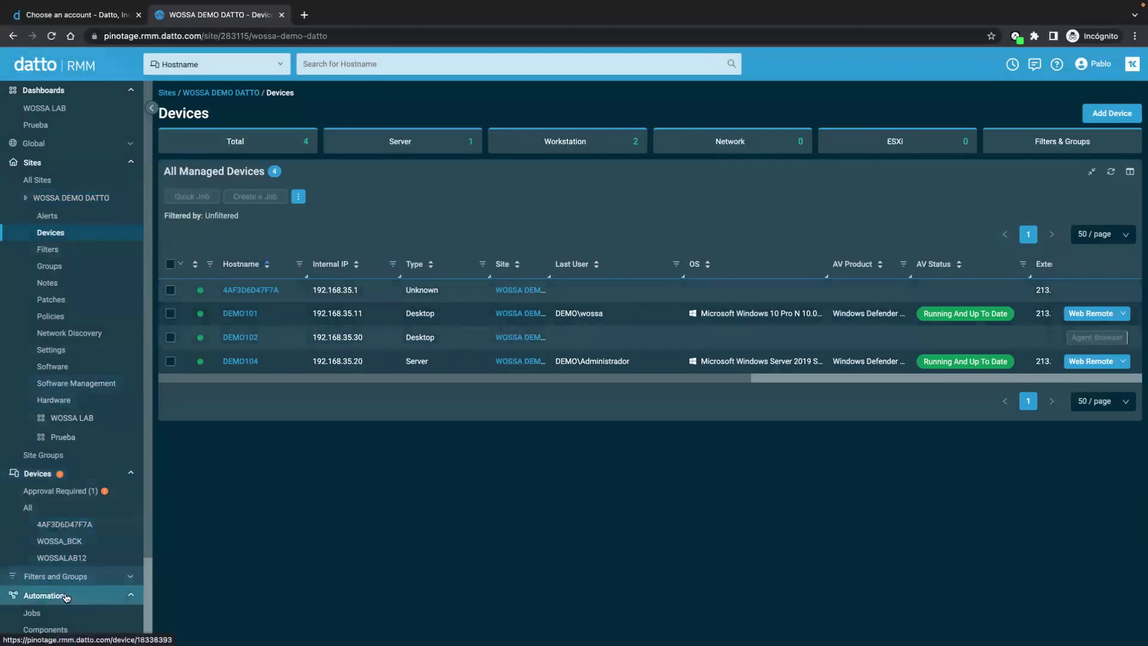
scroll(66, 598, "down", 2)
left_click(39, 575)
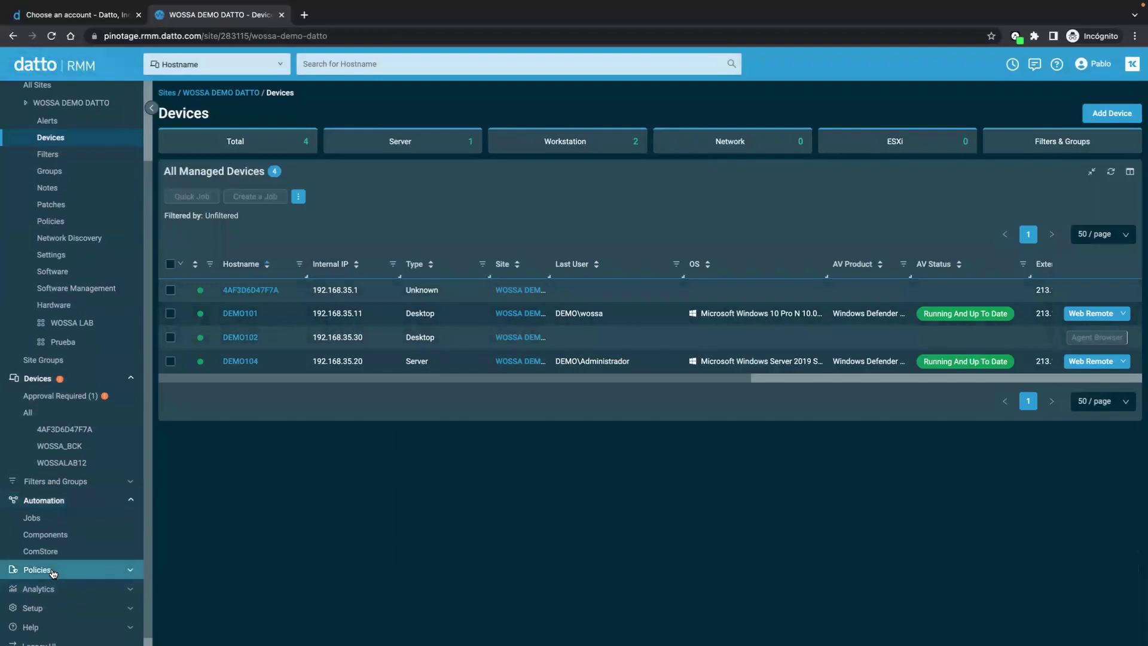
left_click(50, 588)
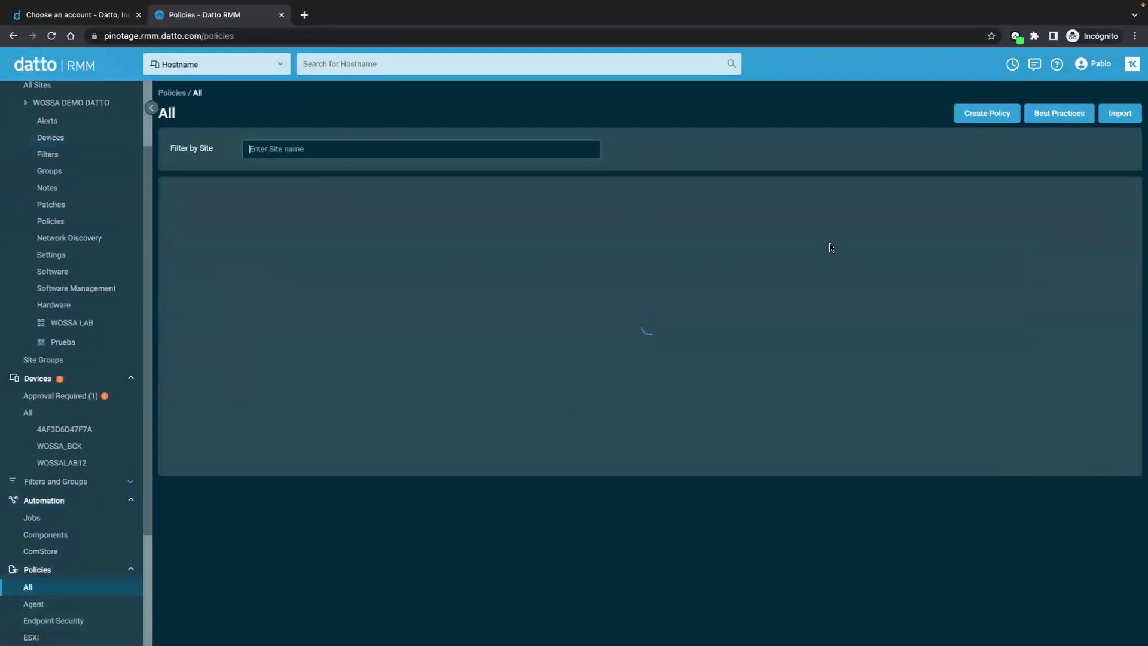
left_click(1044, 109)
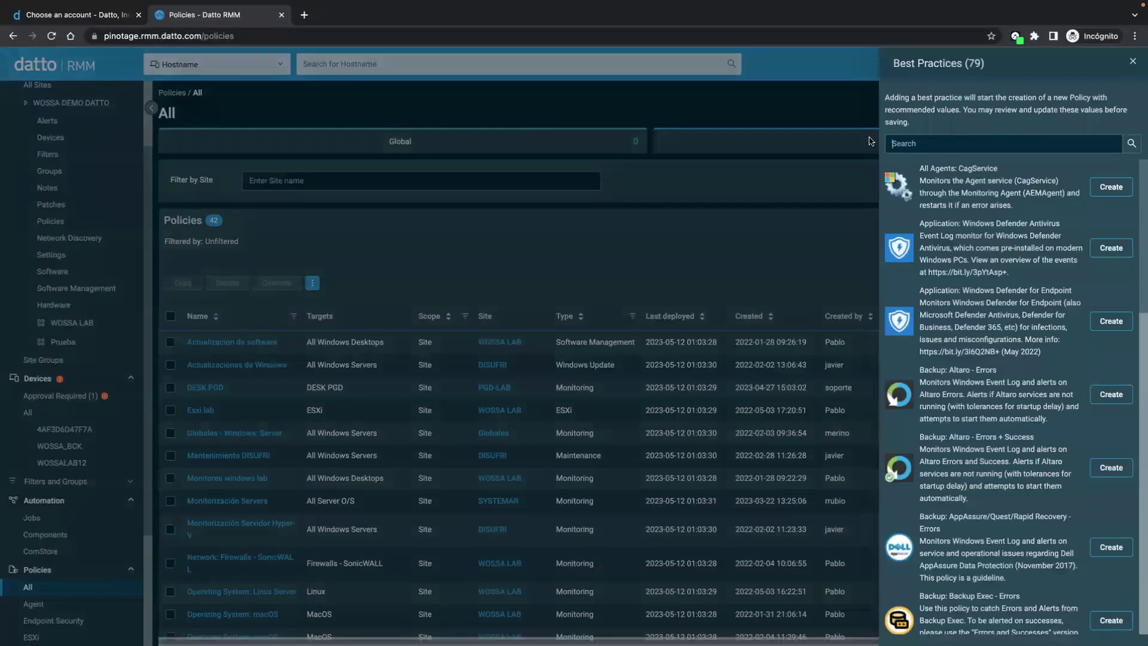
type("SONICWA")
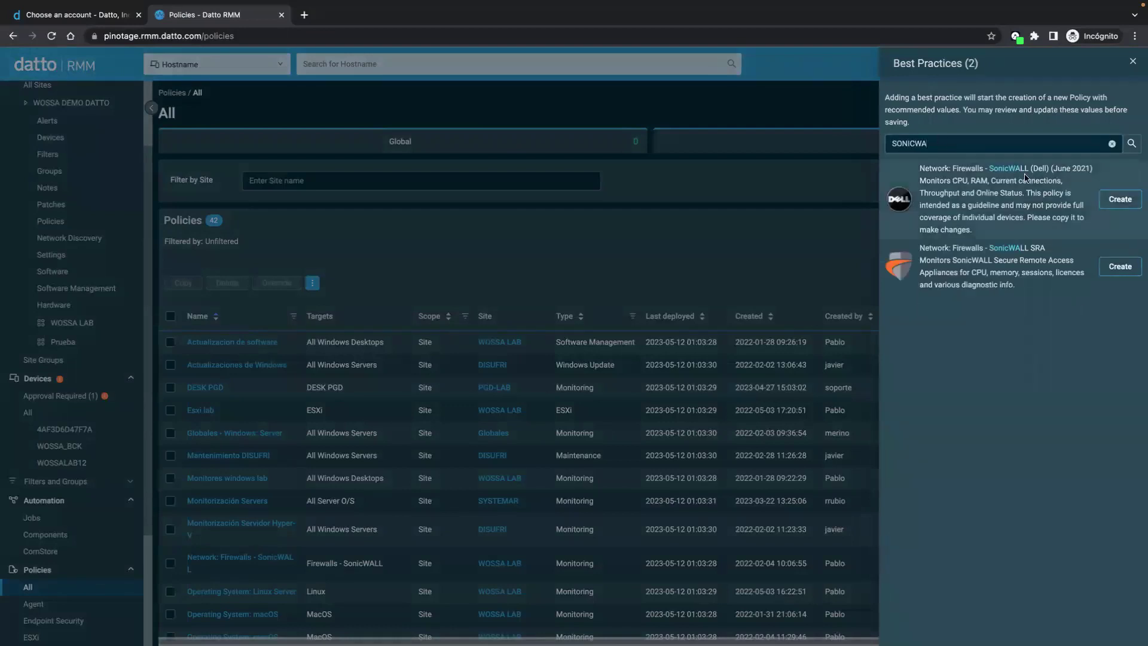
left_click(1107, 199)
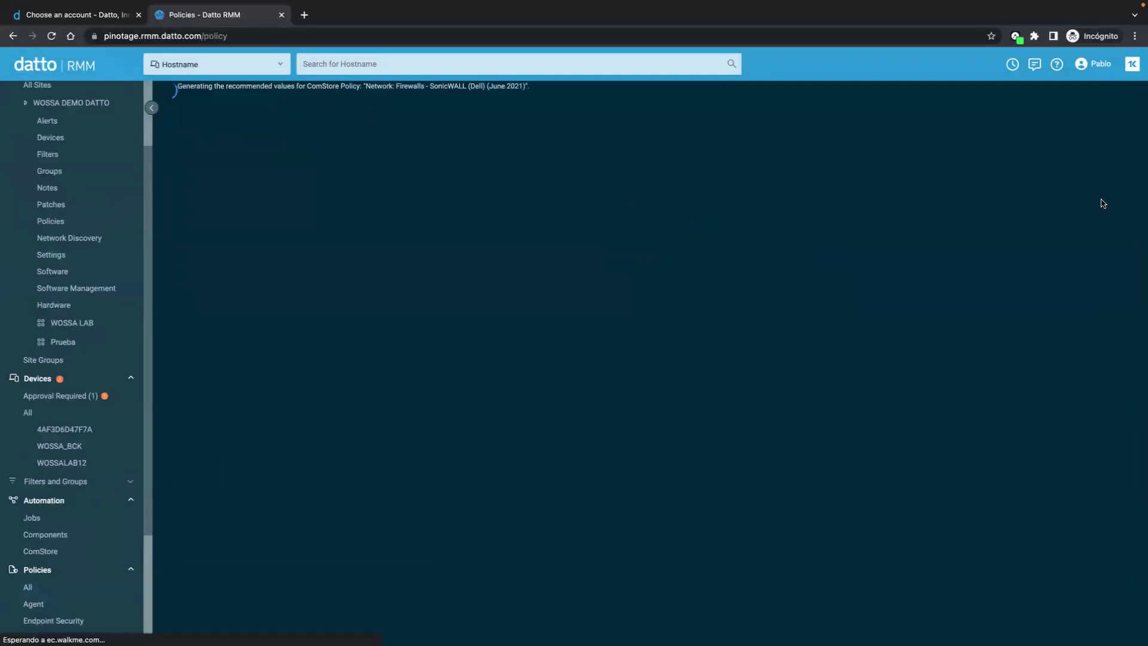
scroll(486, 270, "down", 1)
scroll(486, 270, "down", 1)
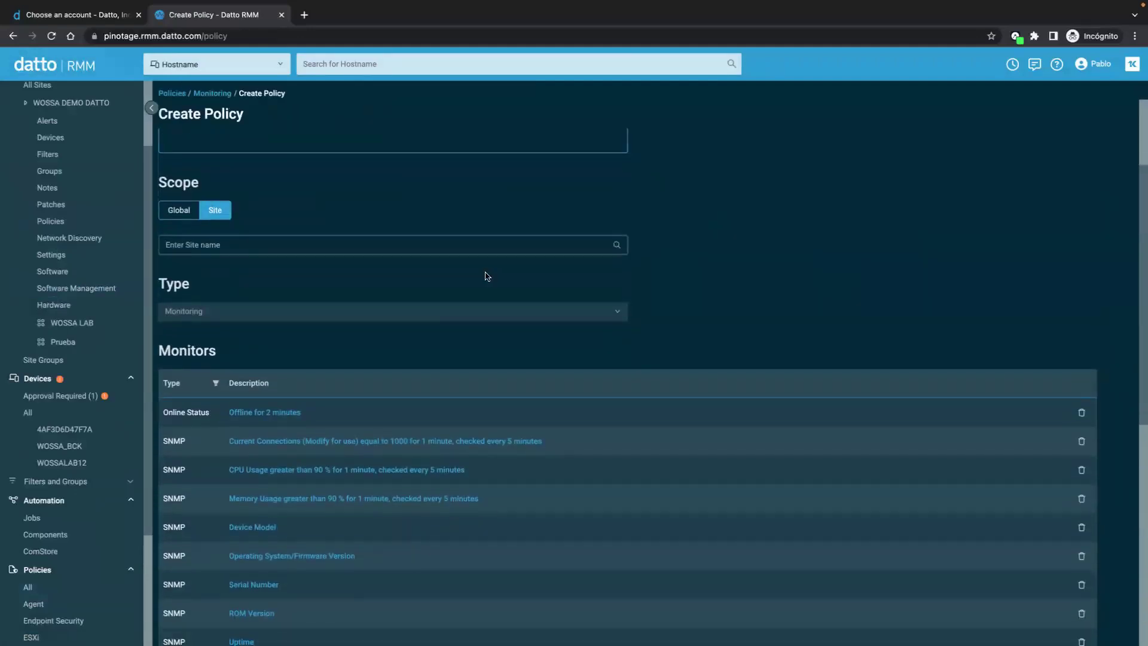
scroll(449, 417, "down", 2)
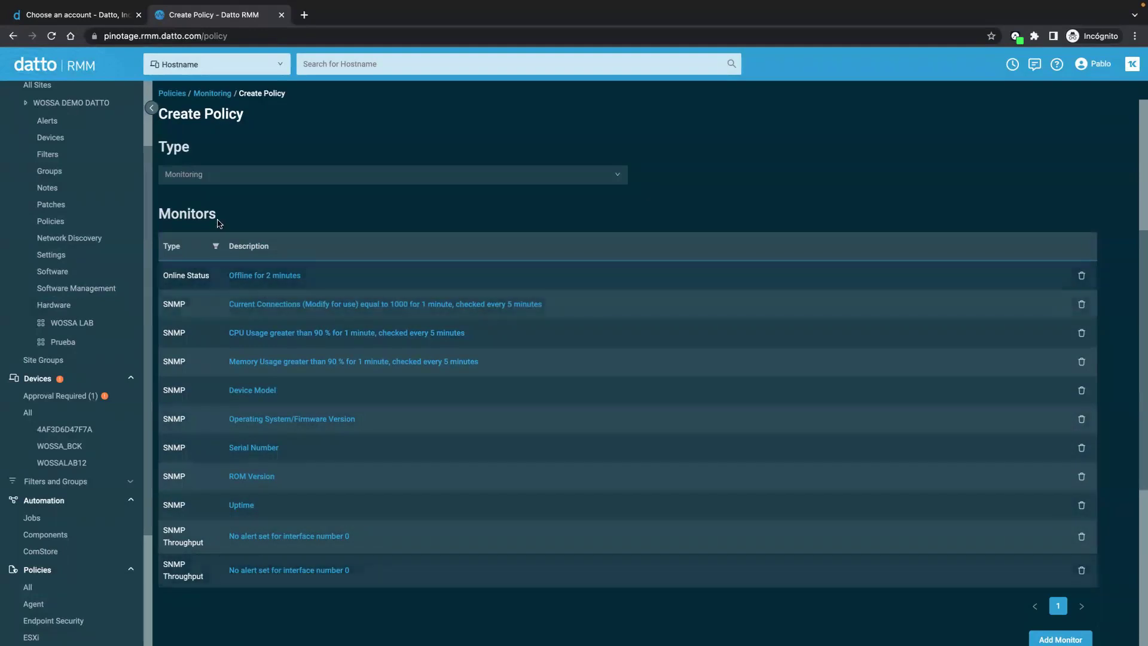
scroll(308, 269, "down", 5)
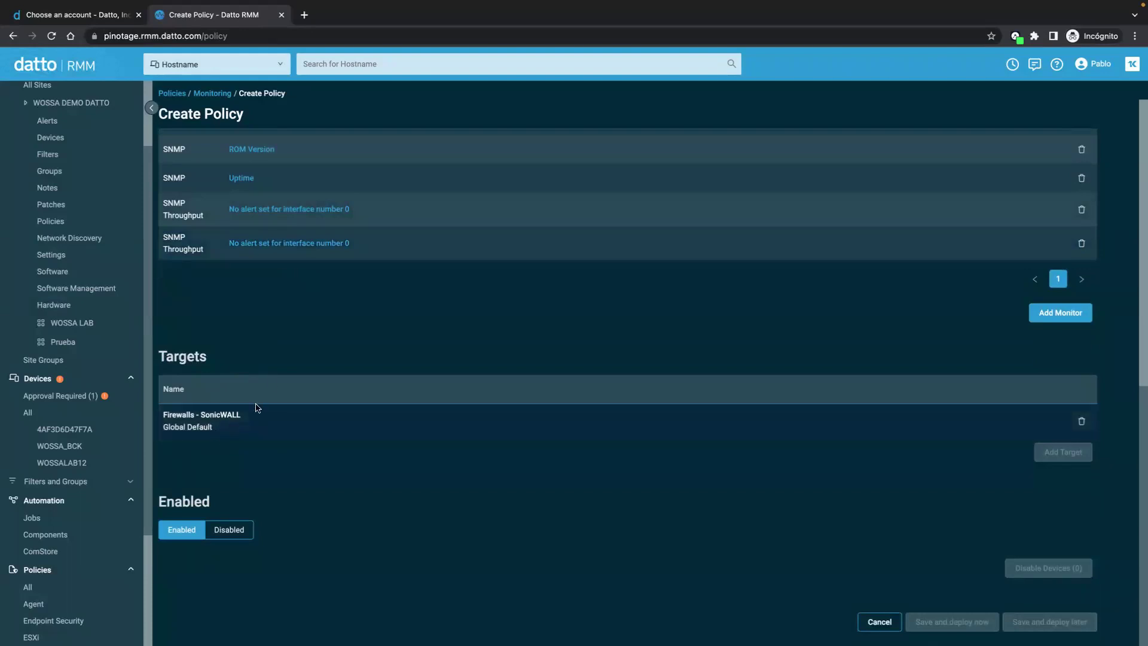
scroll(257, 408, "up", 10)
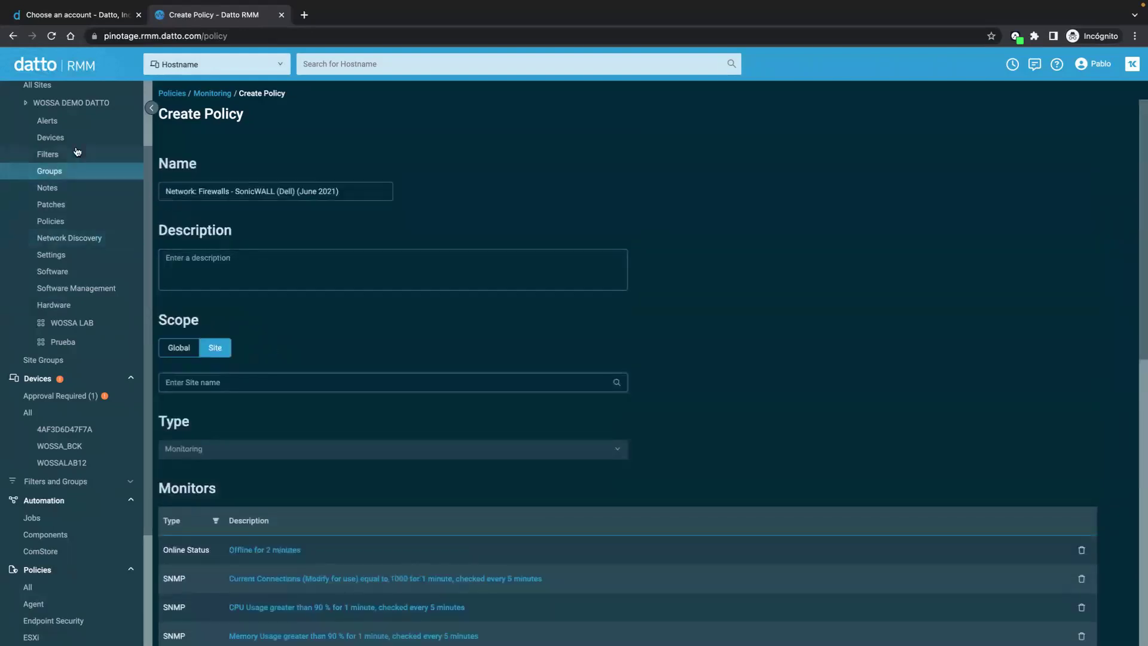
left_click(75, 105)
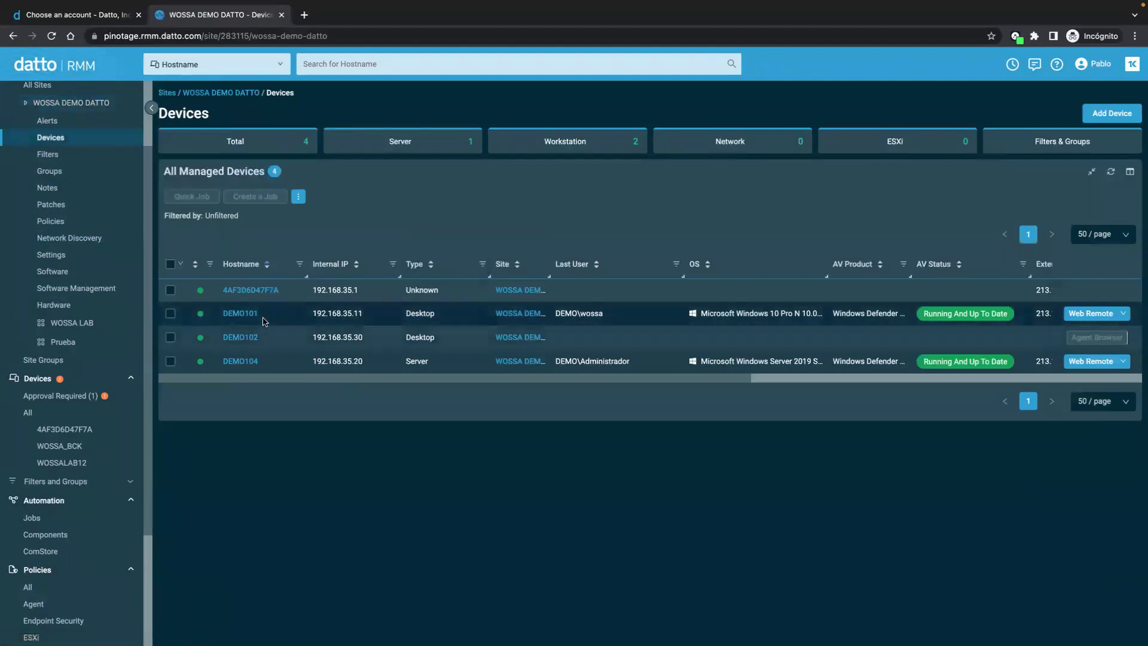
Step: Open DEMO101's device page and scroll through its details
left_click(242, 314)
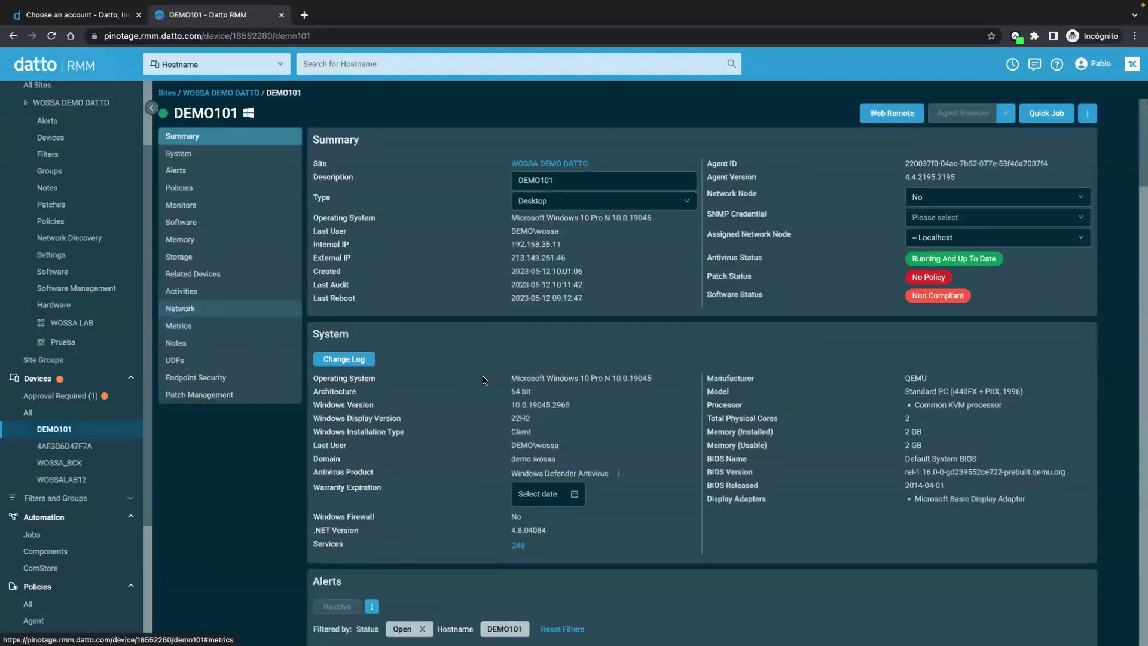
scroll(514, 389, "down", 3)
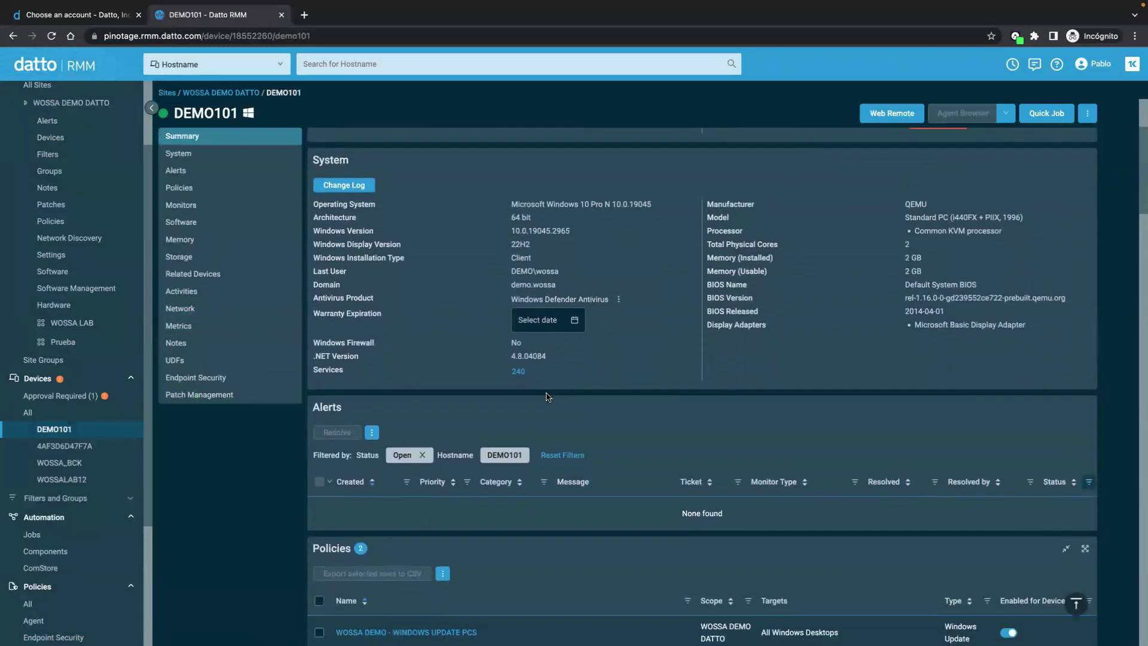
scroll(548, 397, "down", 3)
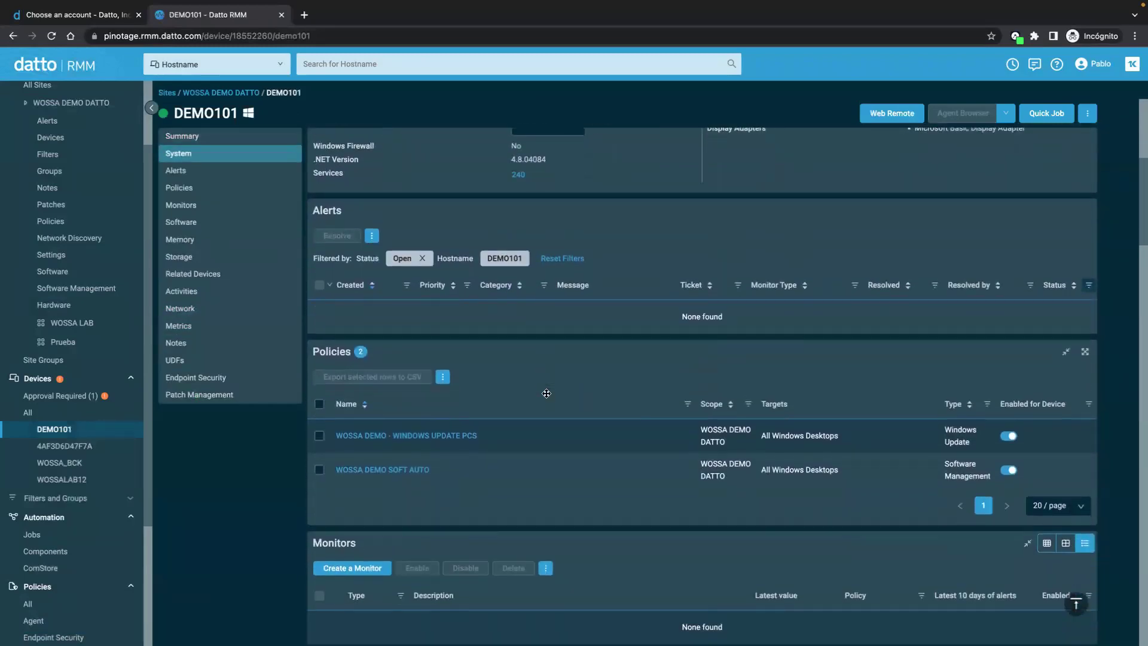
scroll(496, 438, "down", 2)
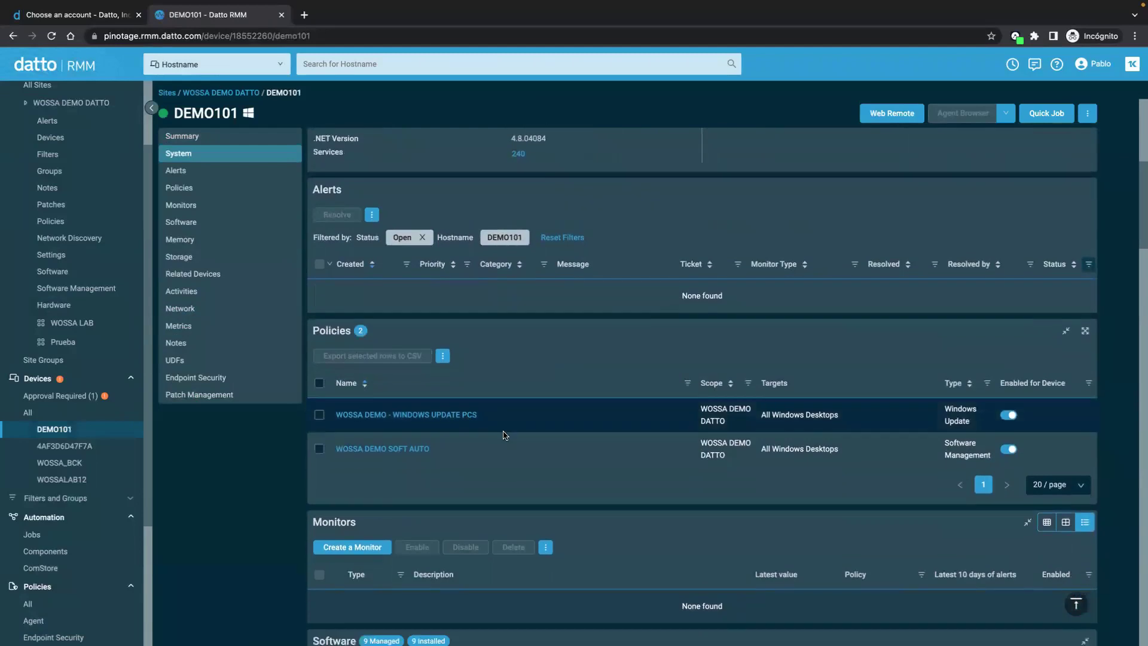
scroll(502, 434, "down", 12)
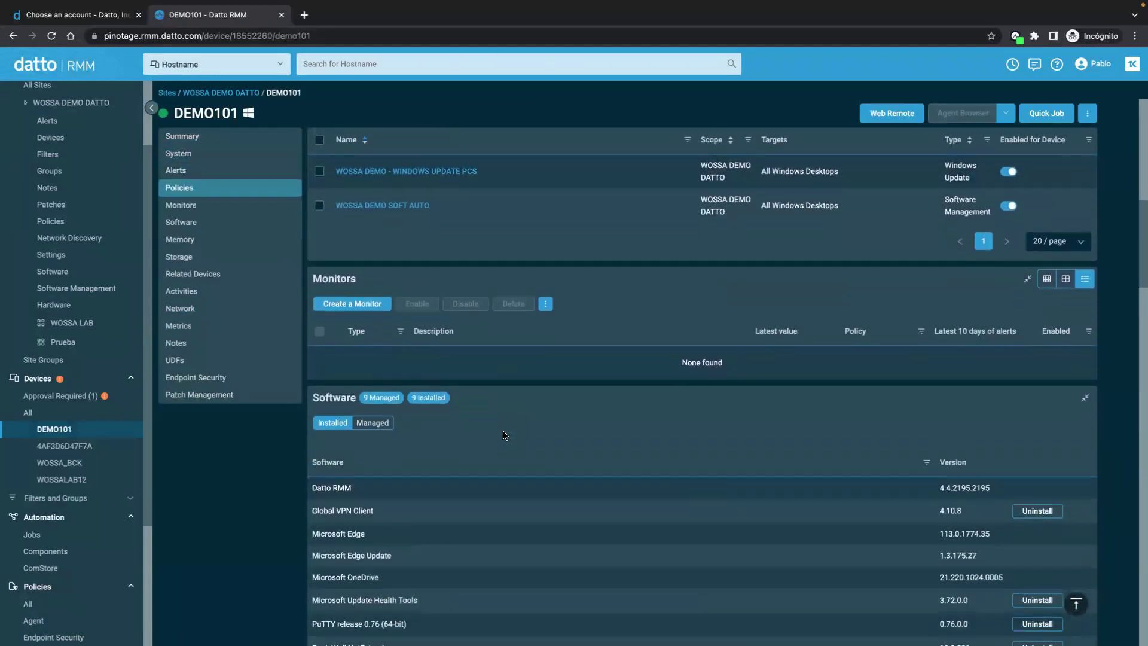
scroll(503, 434, "down", 3)
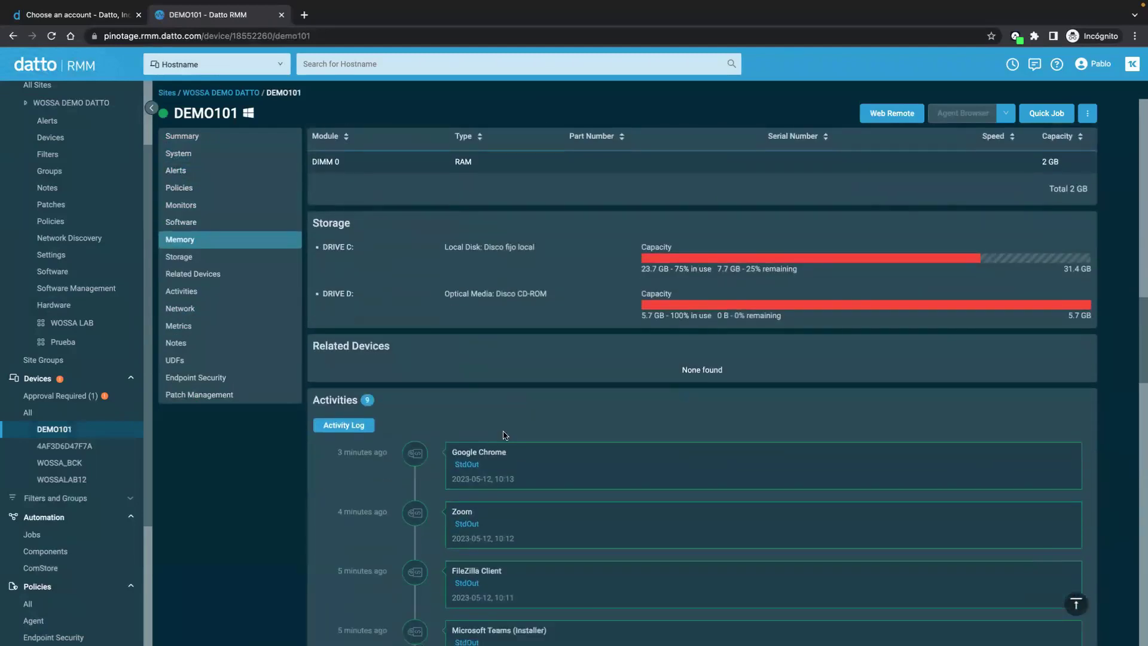
scroll(505, 434, "down", 4)
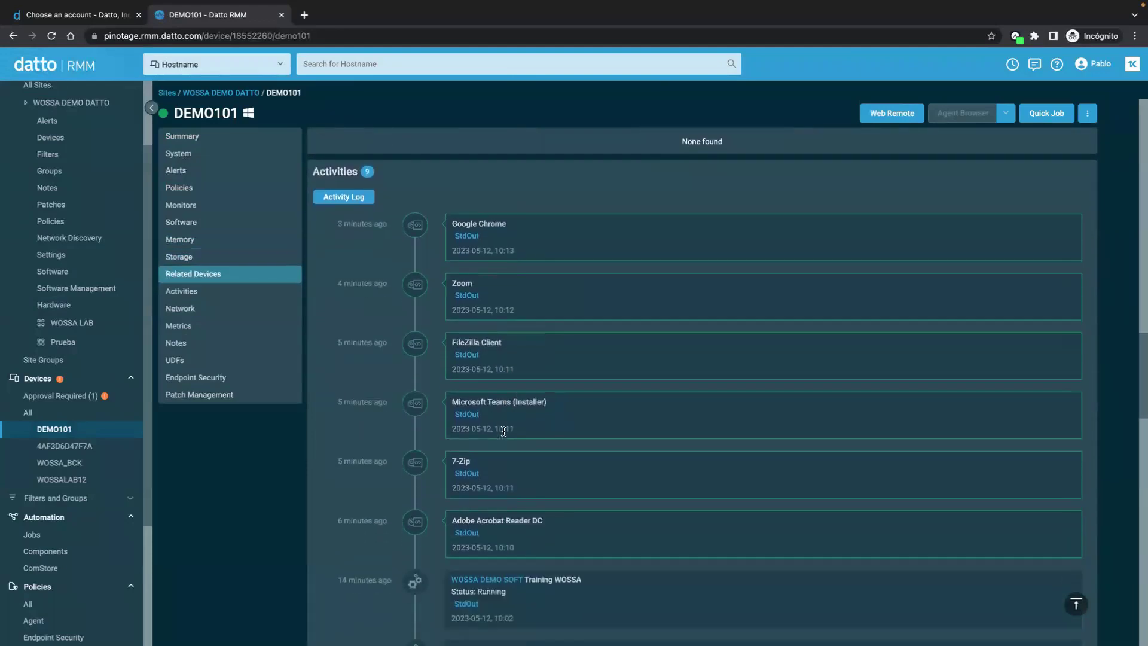
scroll(505, 434, "down", 2)
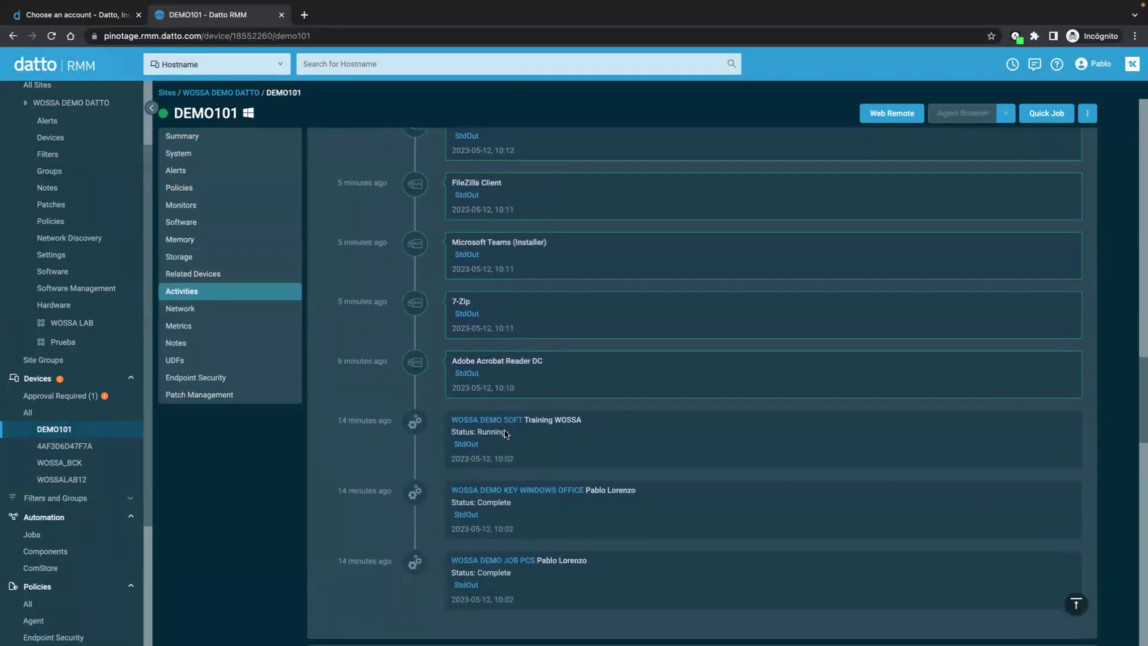
scroll(502, 436, "down", 2)
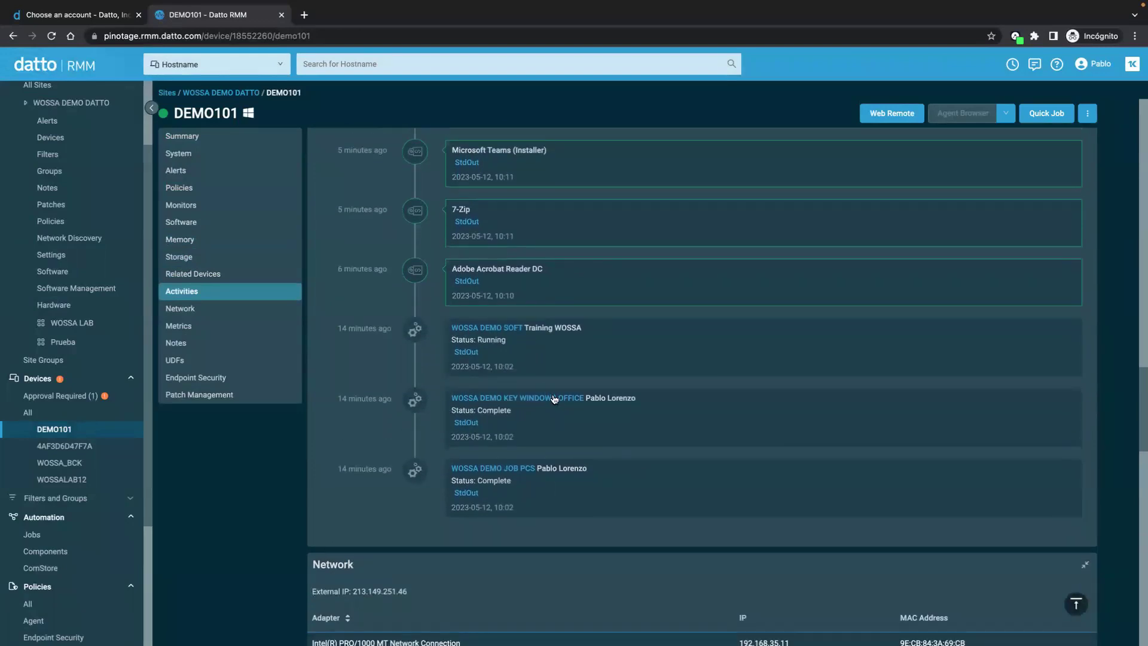
scroll(577, 414, "down", 5)
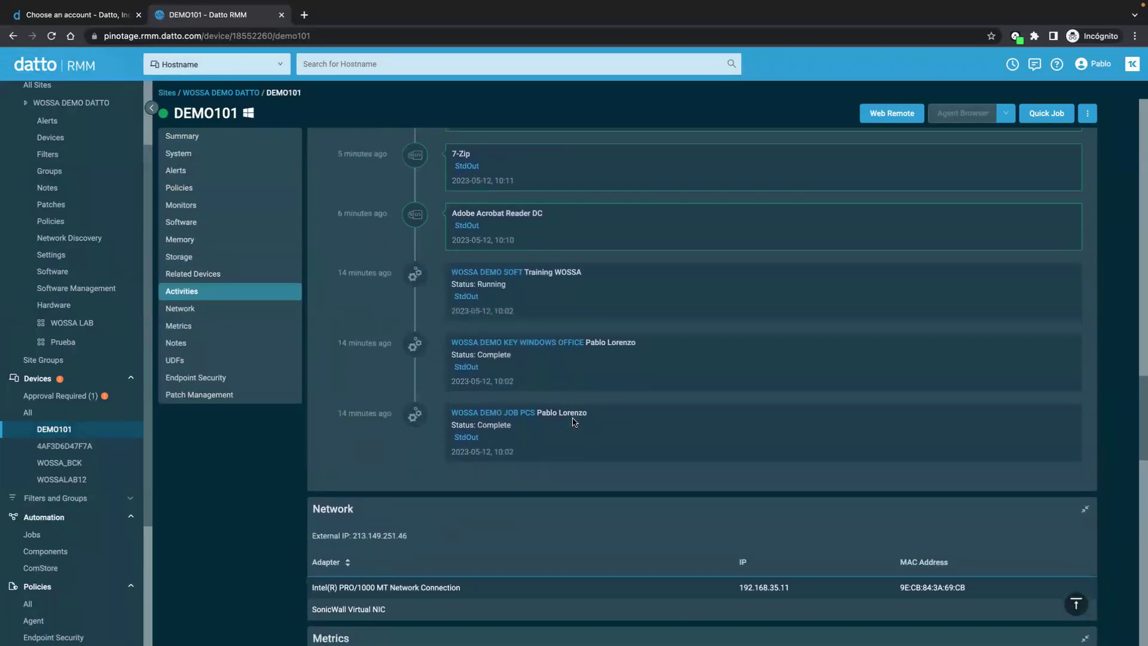
scroll(573, 421, "down", 10)
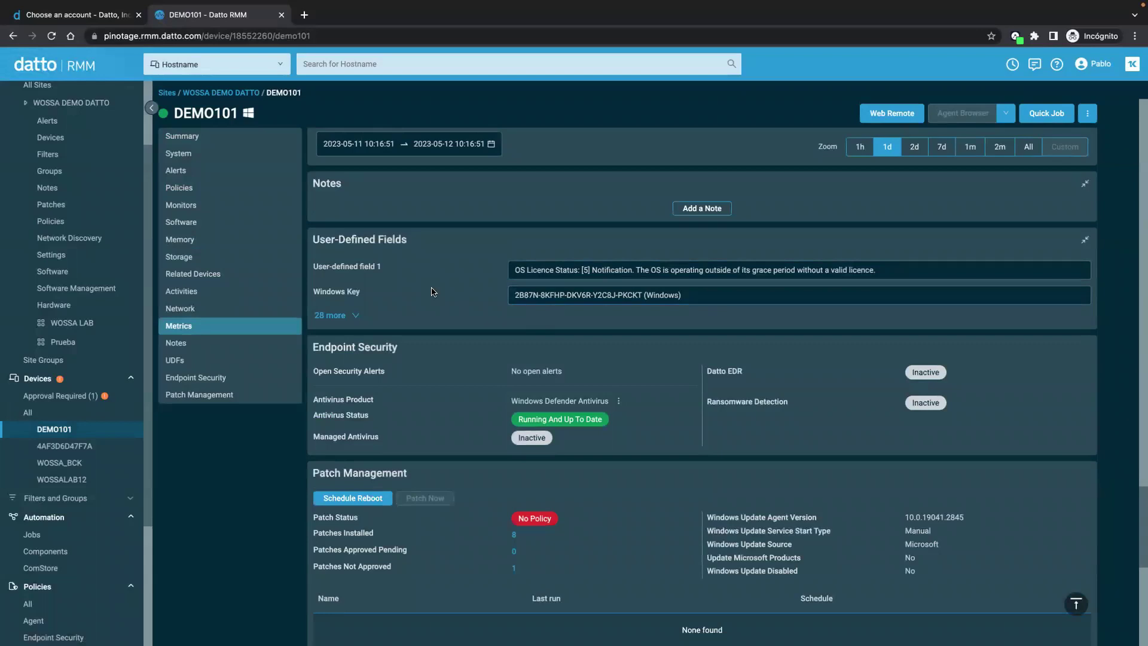
scroll(433, 292, "down", 5)
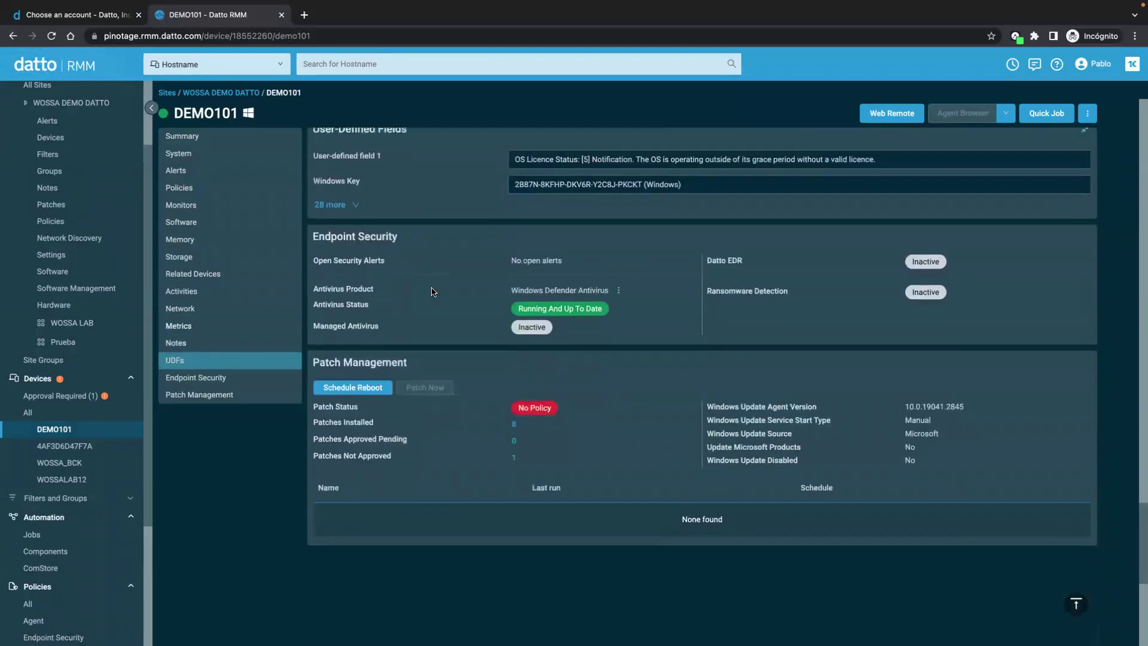
scroll(433, 288, "up", 6)
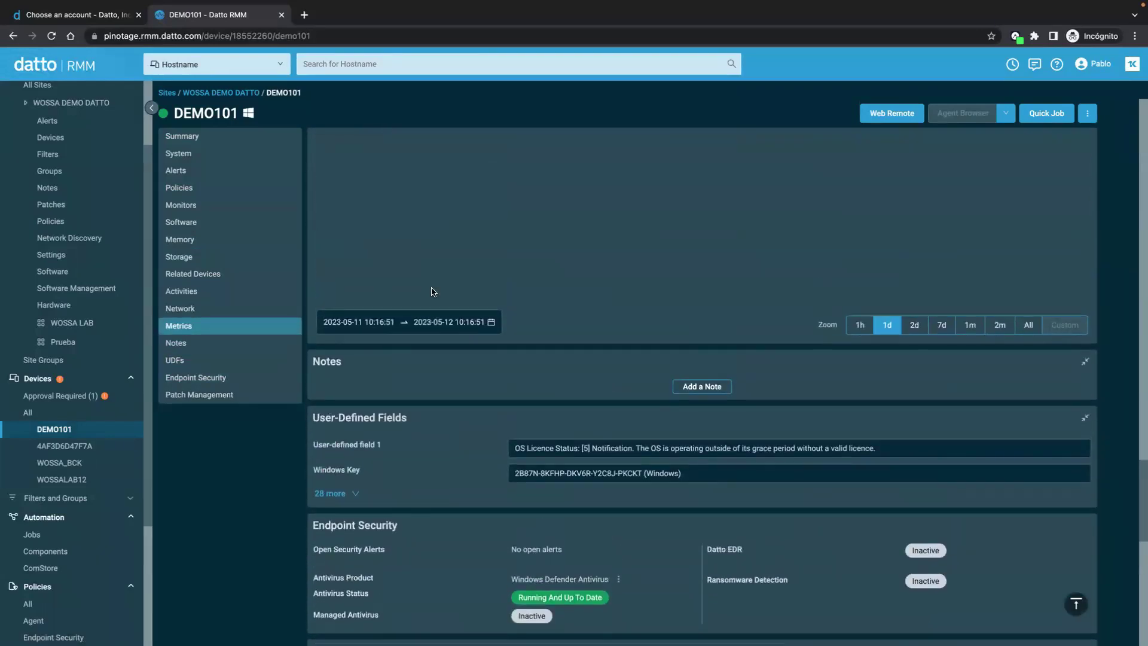
scroll(433, 291, "up", 15)
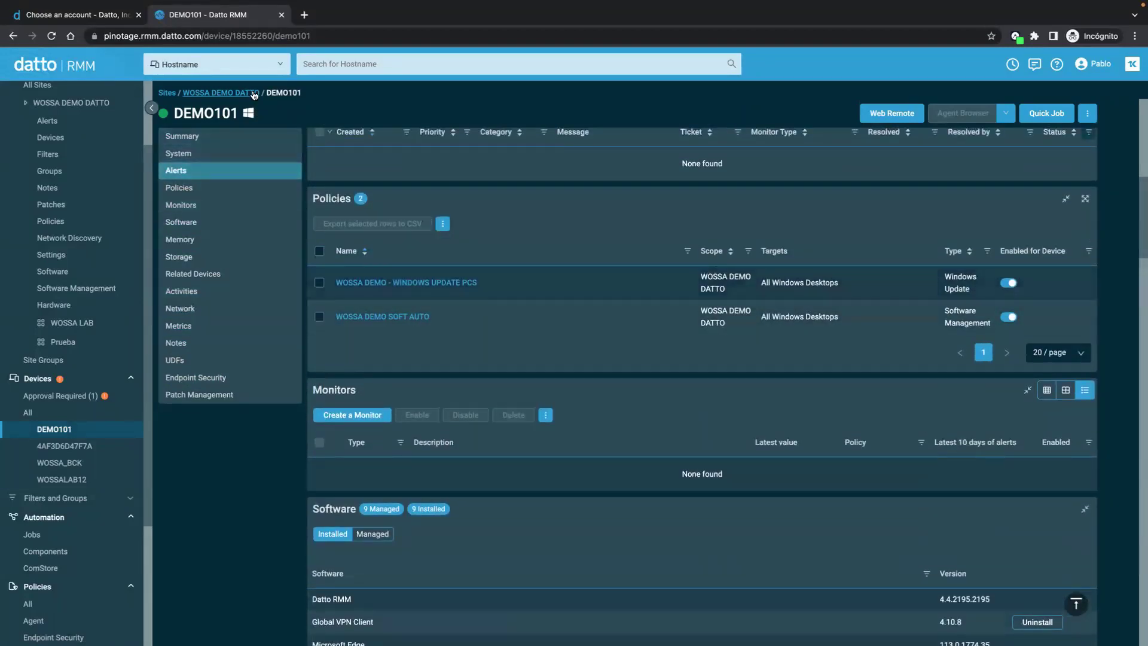
Step: Return to the WOSSA DEMO DATTO device list and open DEMO102's device page
left_click(254, 94)
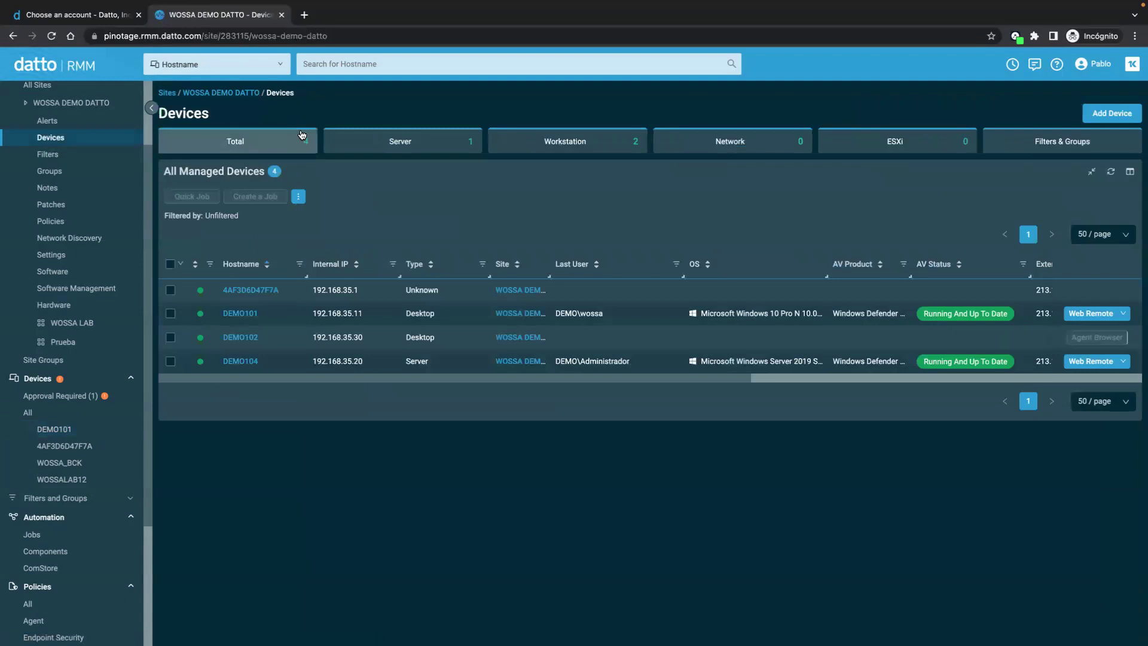
left_click(240, 338)
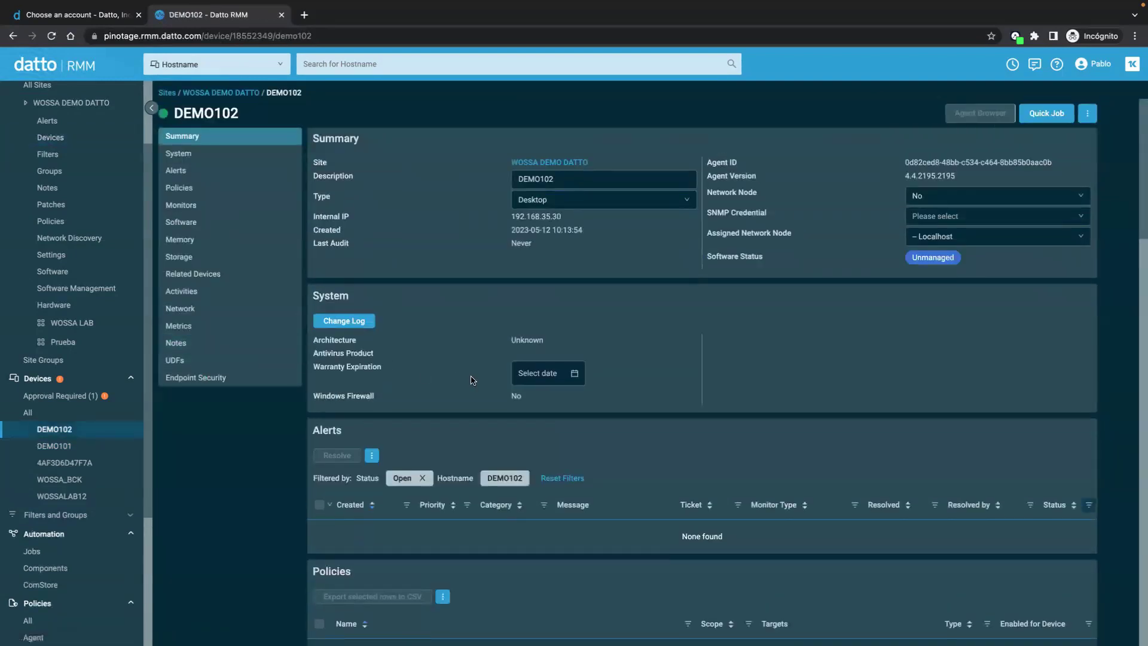
scroll(471, 380, "down", 6)
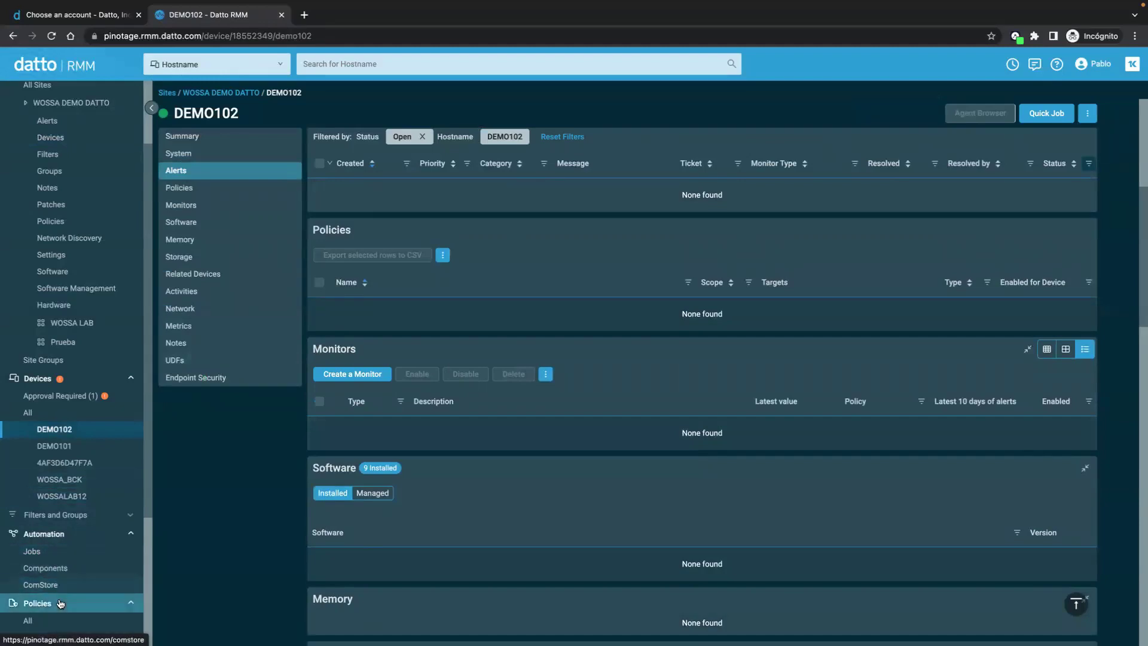
Step: Filter all policies to the WOSSA DEMO DATTO site and open the WOSSA DEMO - Windows: Workstation policy
left_click(51, 620)
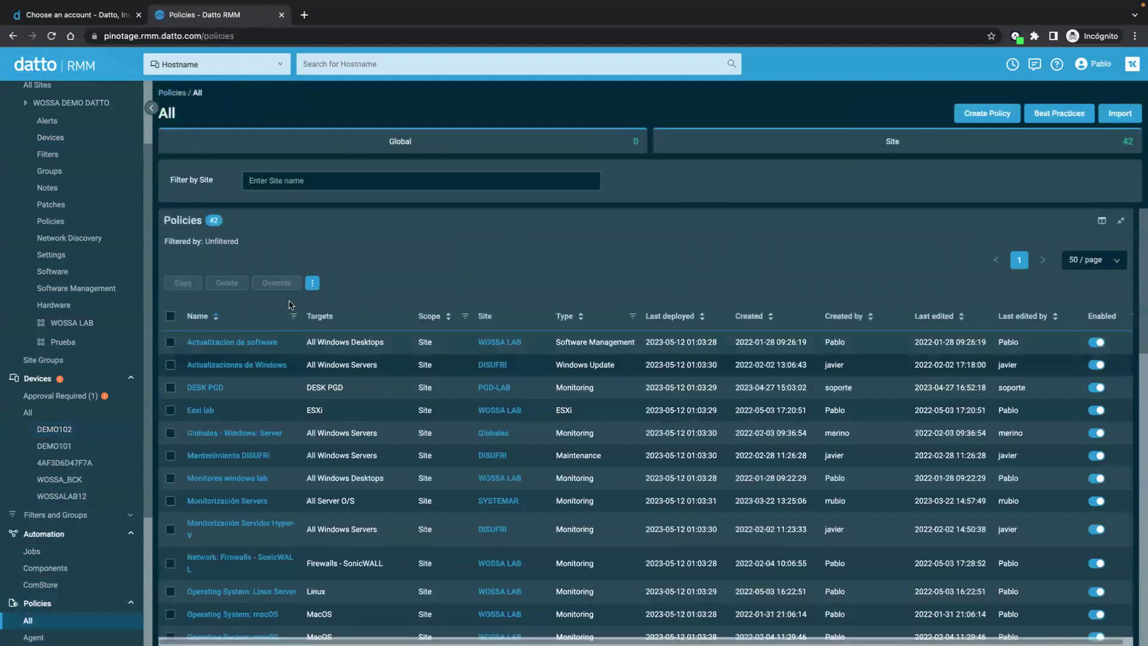
type("DEMO")
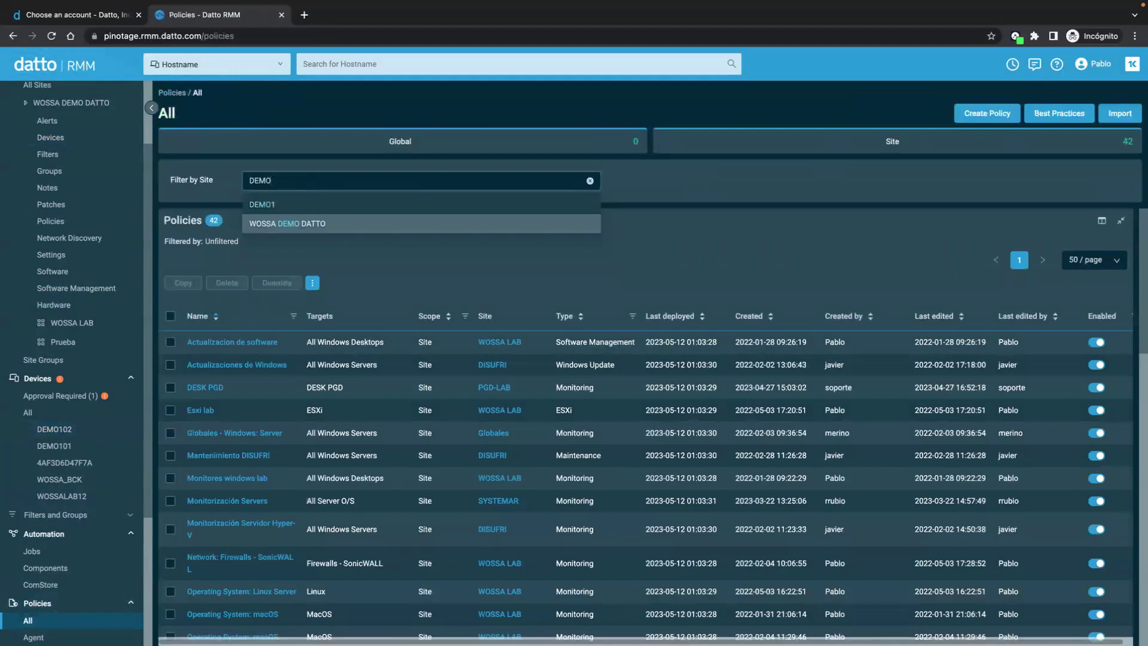
left_click(286, 223)
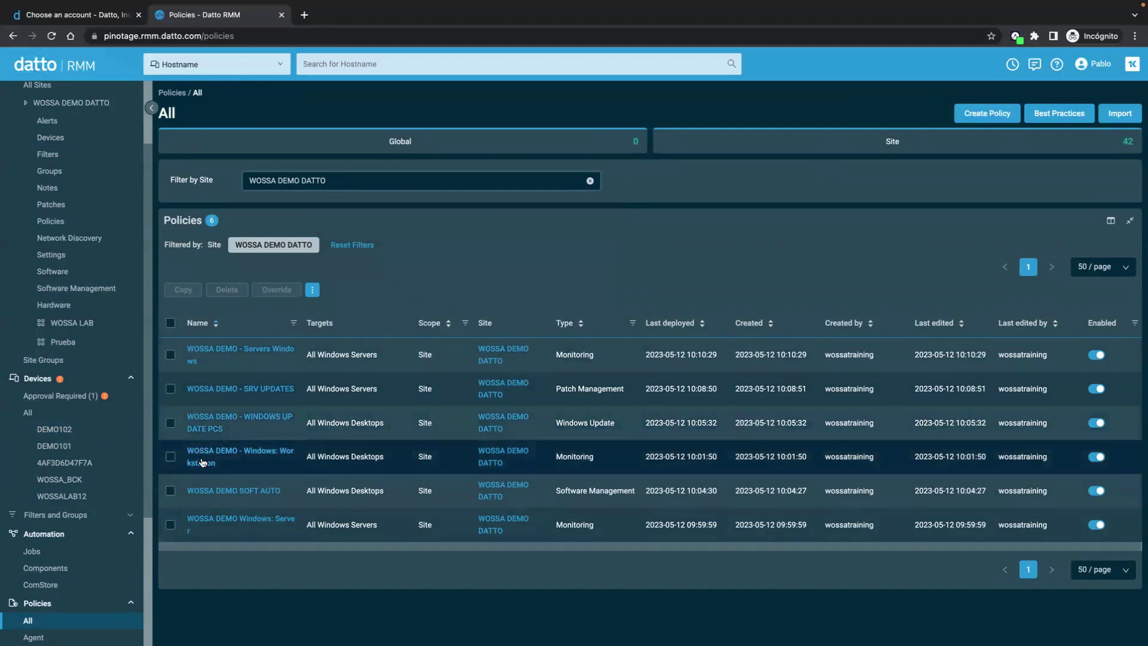
left_click(202, 459)
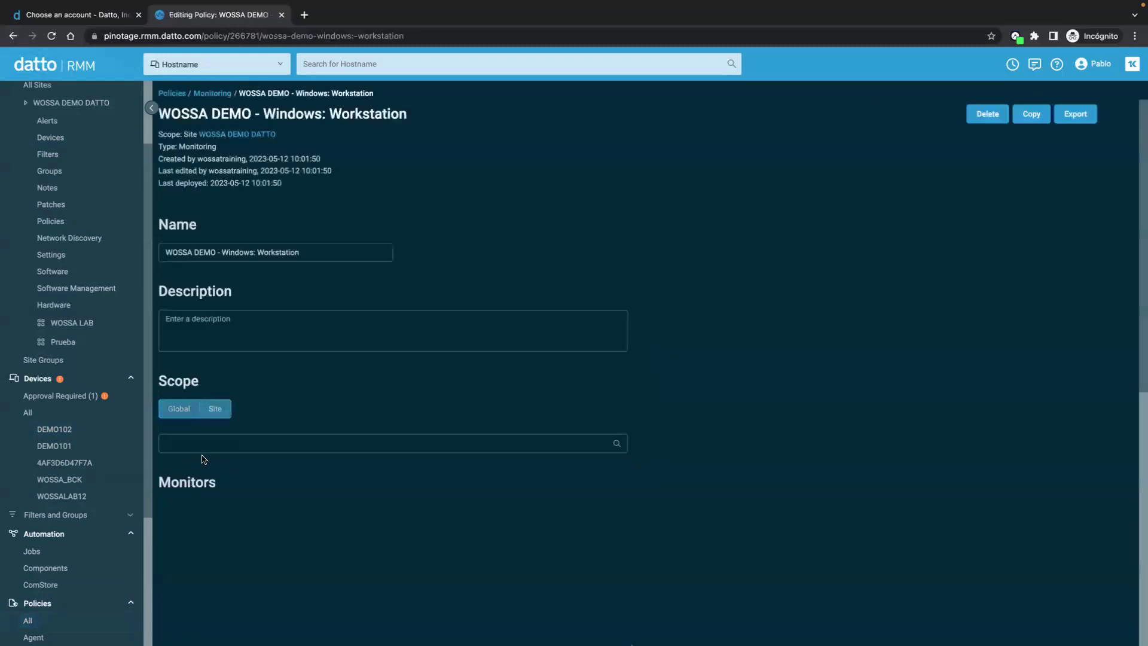
scroll(607, 393, "down", 8)
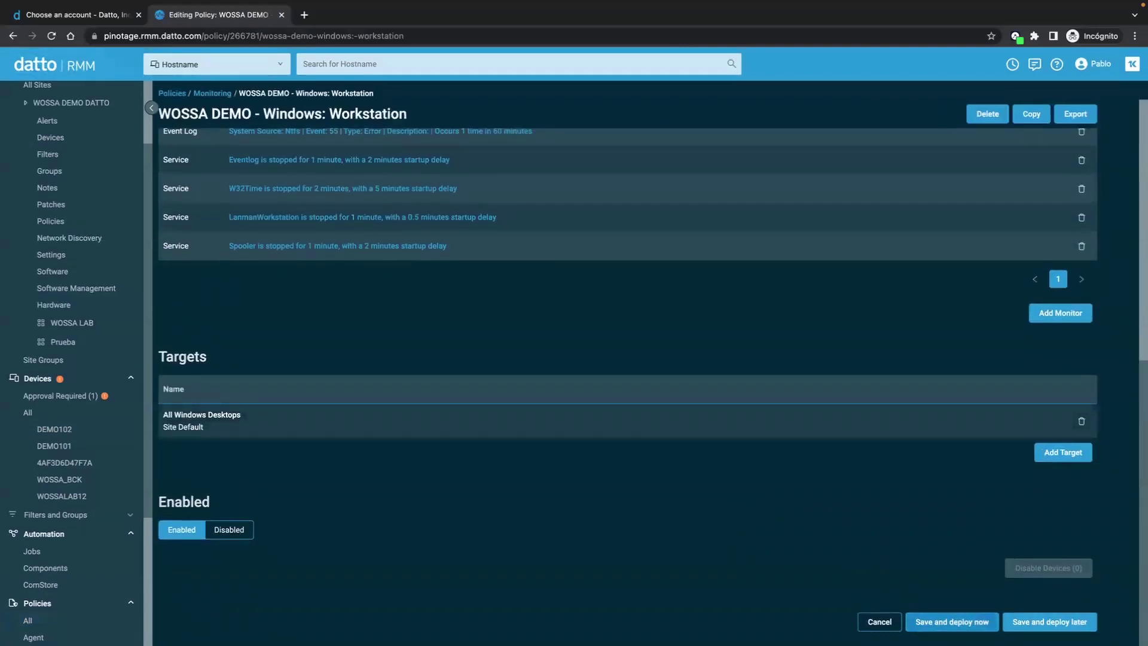
Step: Save and deploy the policy now, then return to the site's managed devices list
left_click(956, 622)
left_click(977, 586)
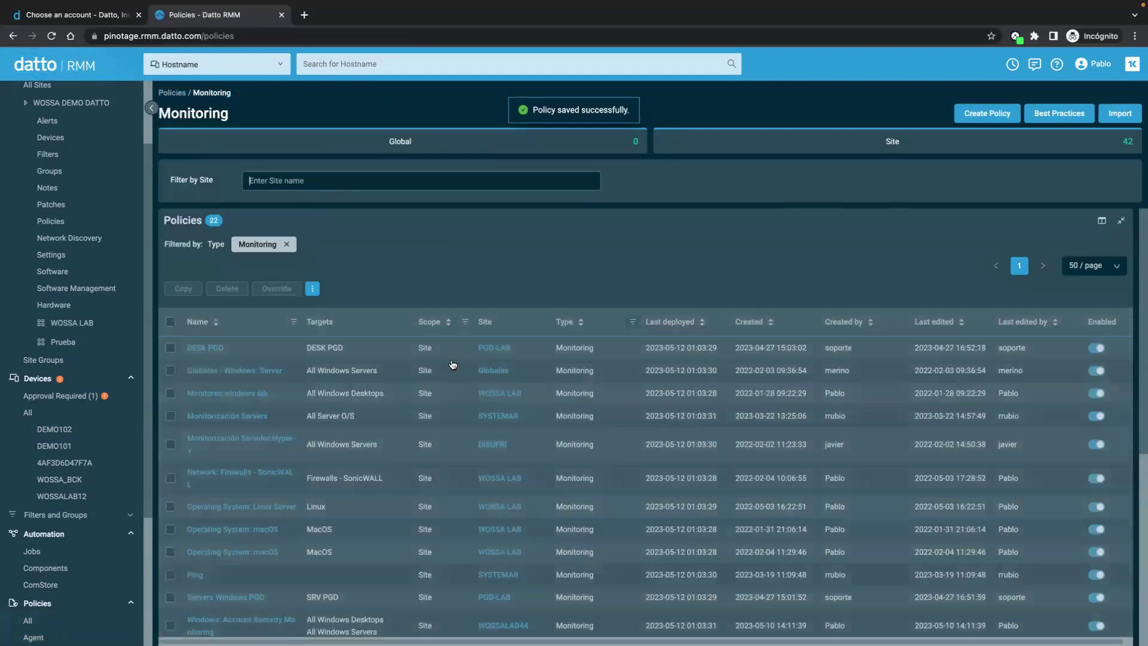
left_click(65, 121)
left_click(78, 137)
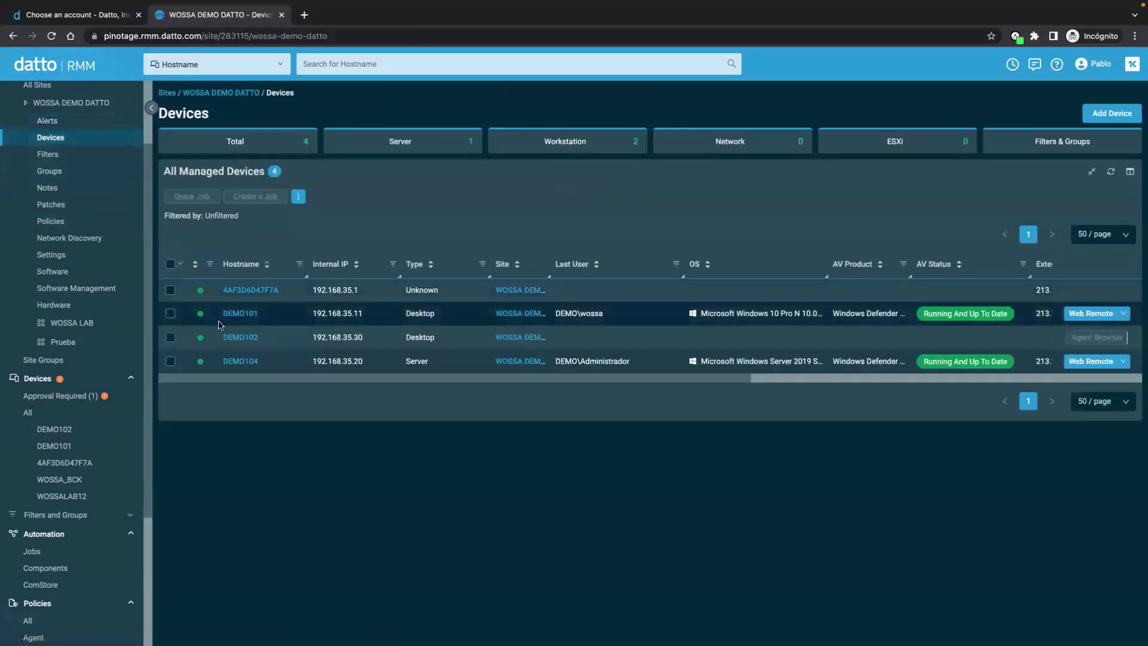
Step: Glance over DEMO102's device details, then open the DEMO104 server's device page from the site's Devices list
left_click(227, 339)
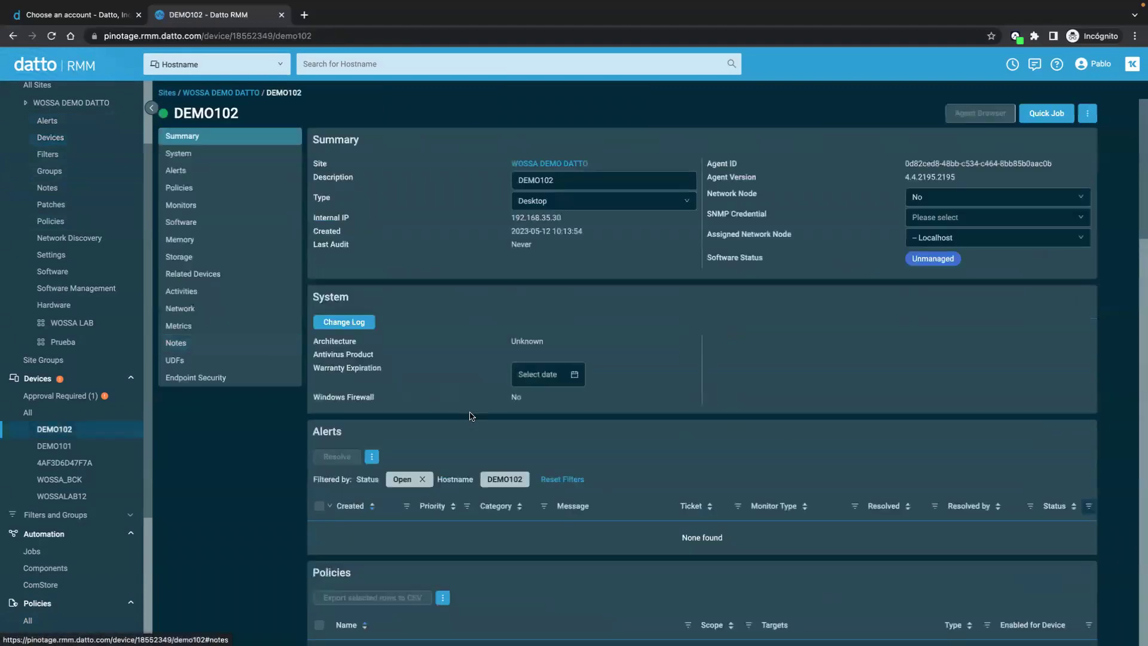
scroll(471, 413, "down", 10)
scroll(470, 406, "up", 5)
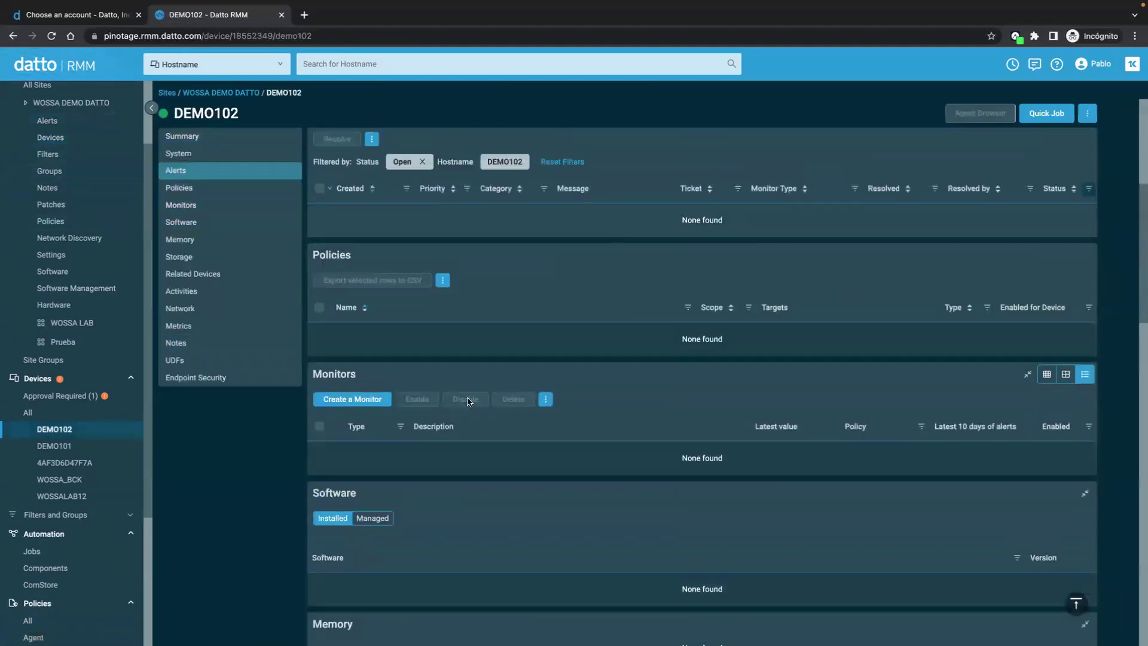
scroll(468, 398, "up", 5)
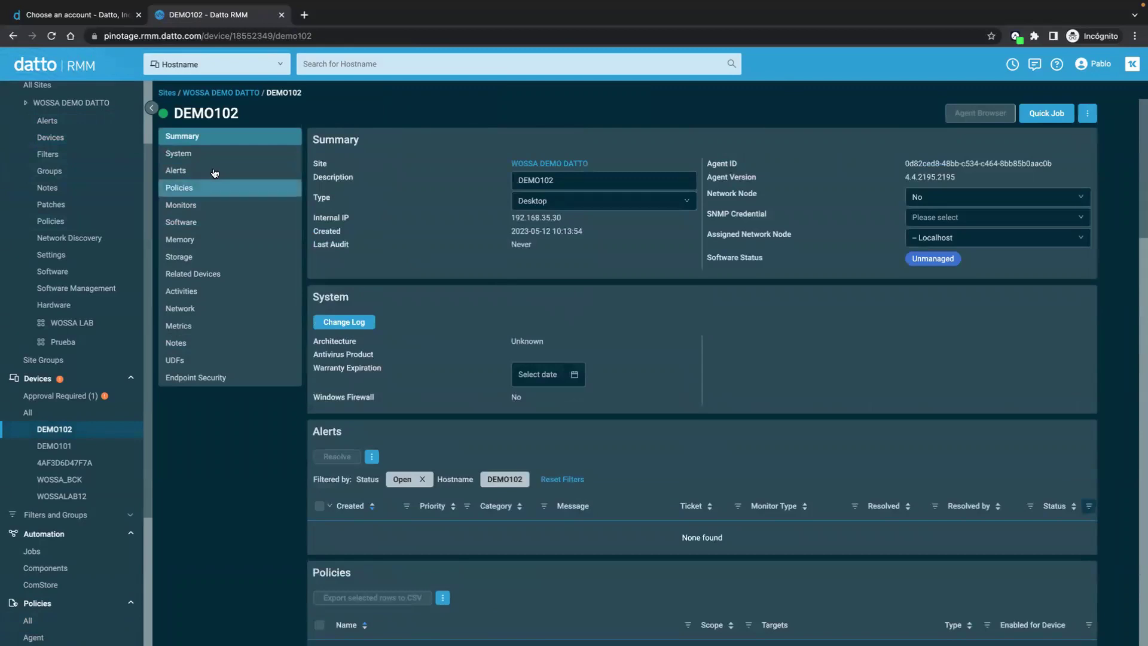
left_click(76, 139)
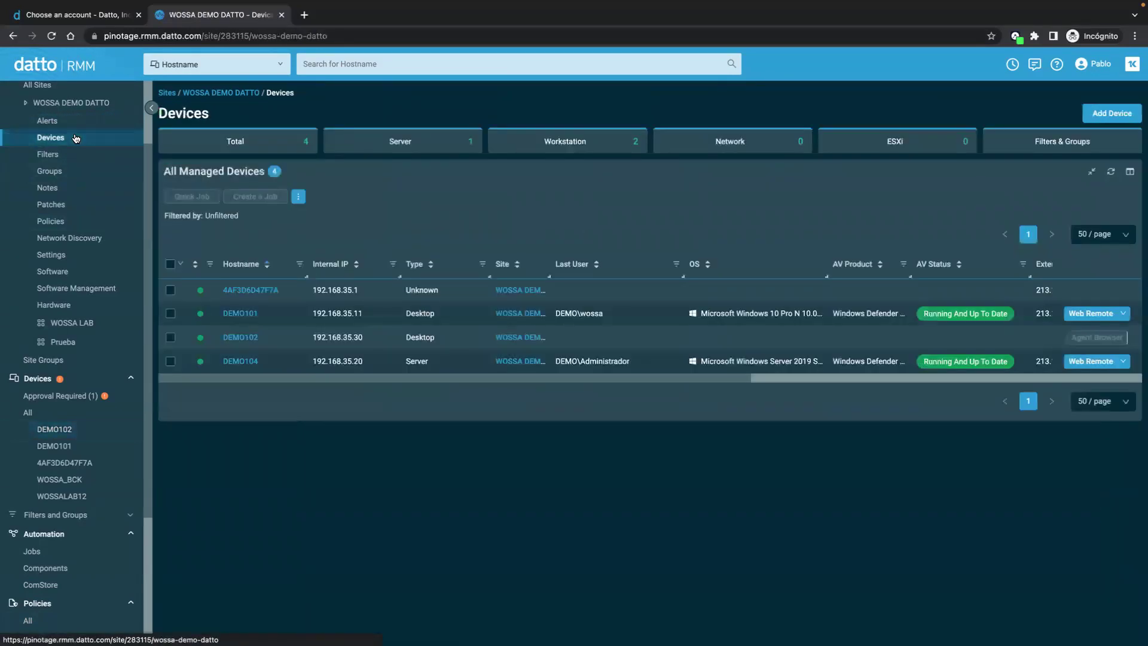
left_click(250, 362)
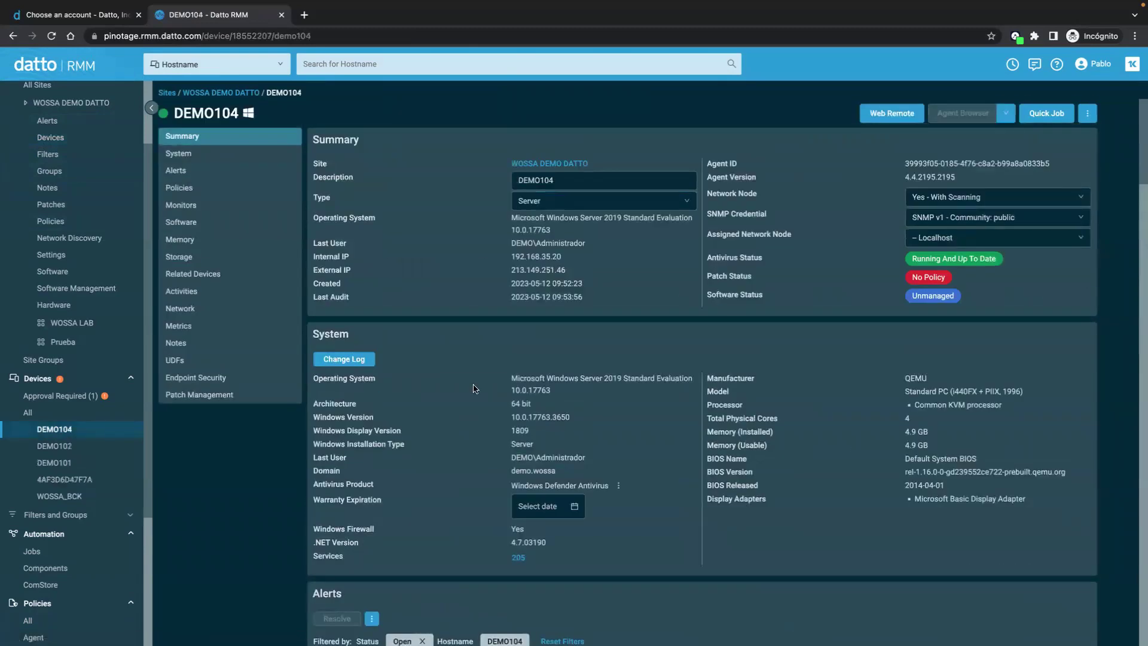
scroll(474, 389, "down", 3)
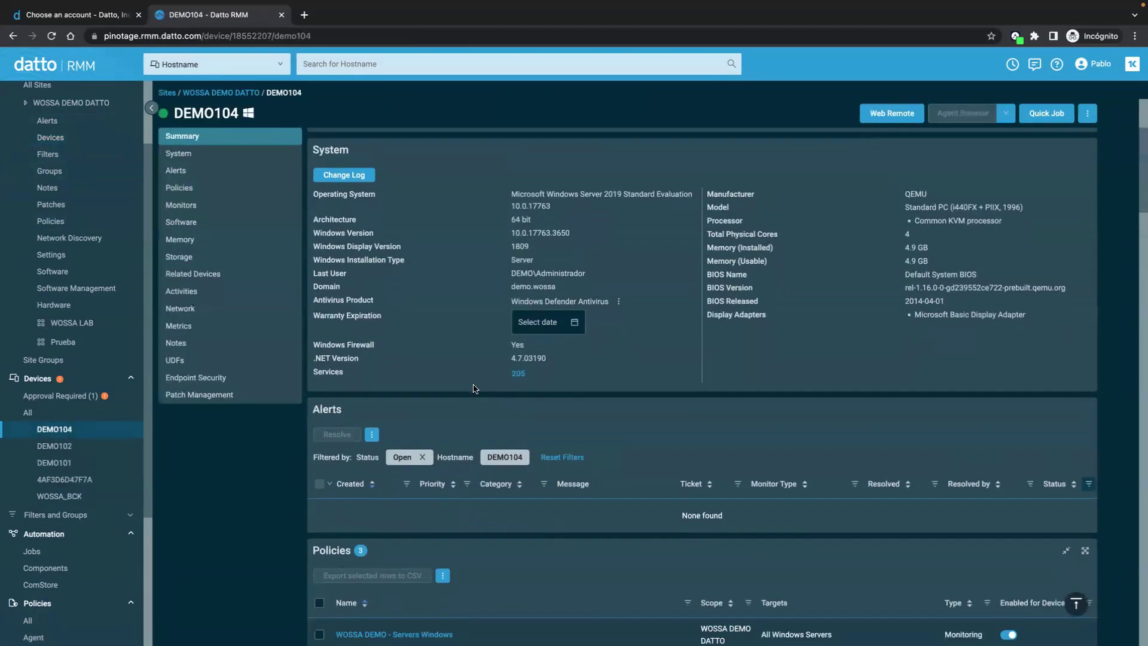
scroll(474, 388, "down", 4)
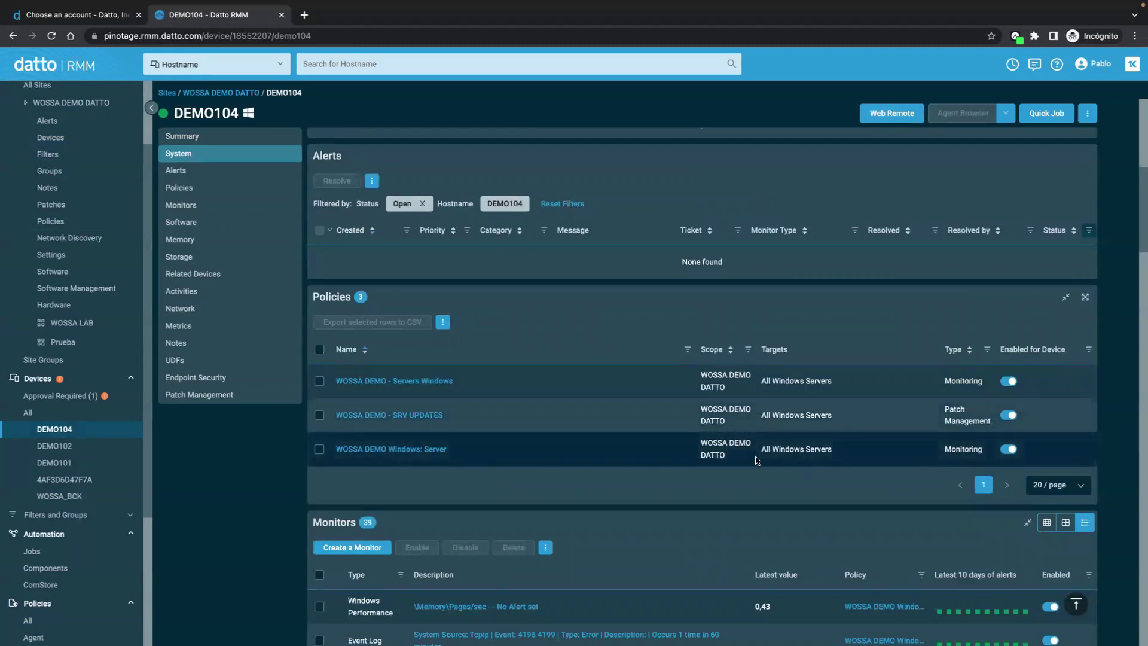
scroll(638, 485, "down", 4)
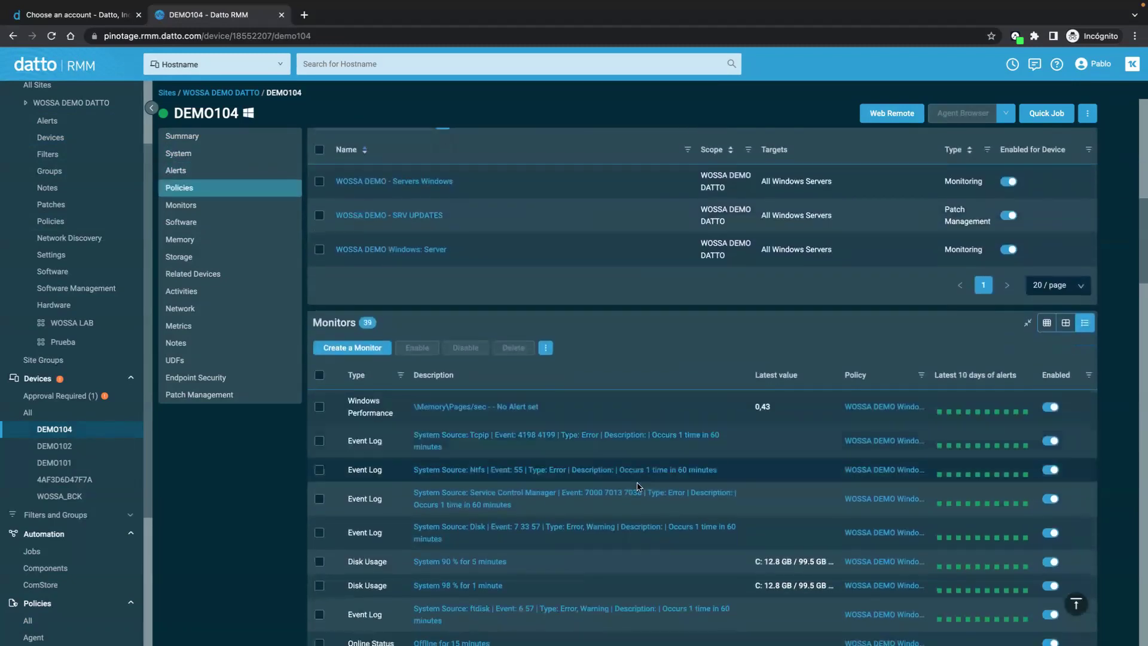
scroll(638, 485, "down", 2)
scroll(638, 486, "down", 2)
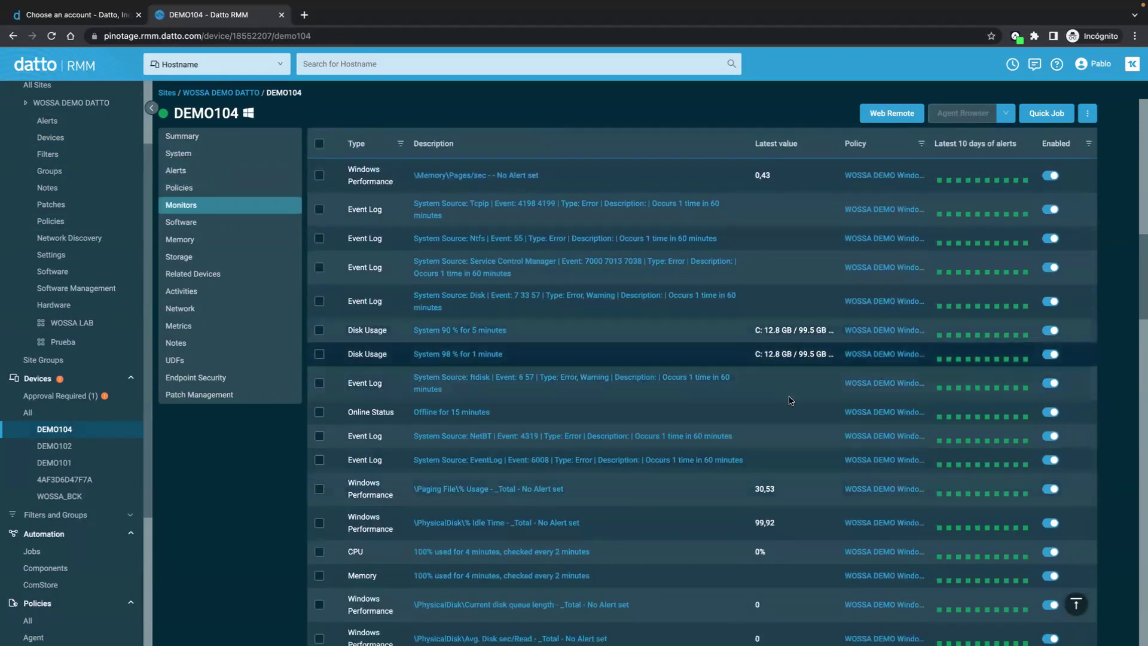
scroll(786, 516, "down", 7)
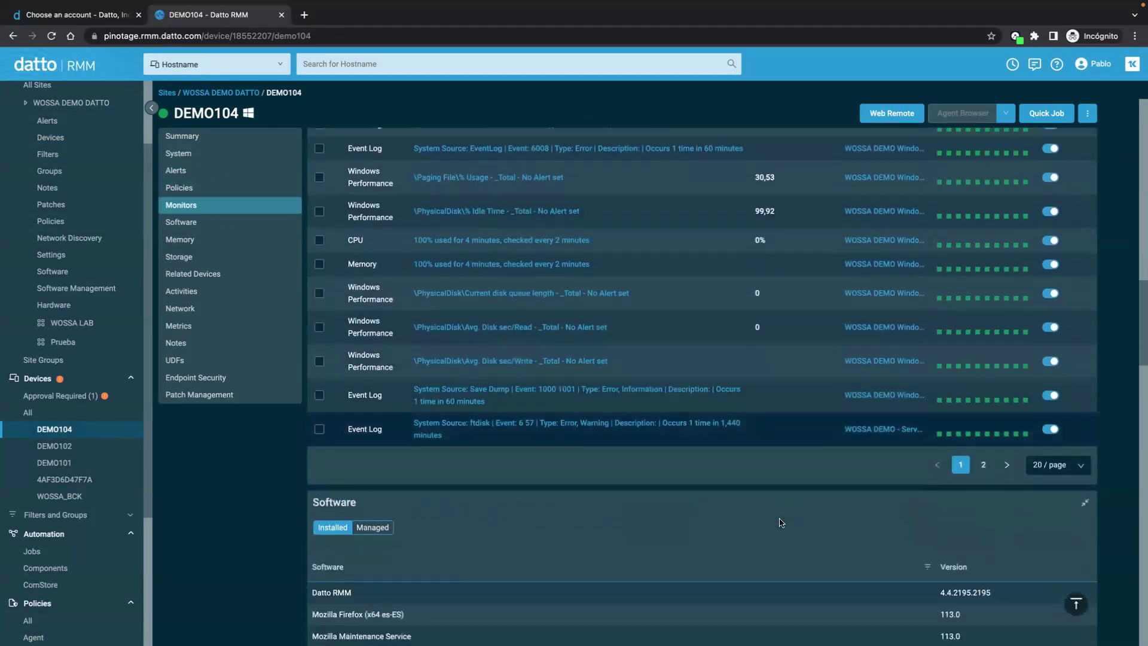
scroll(780, 522, "down", 2)
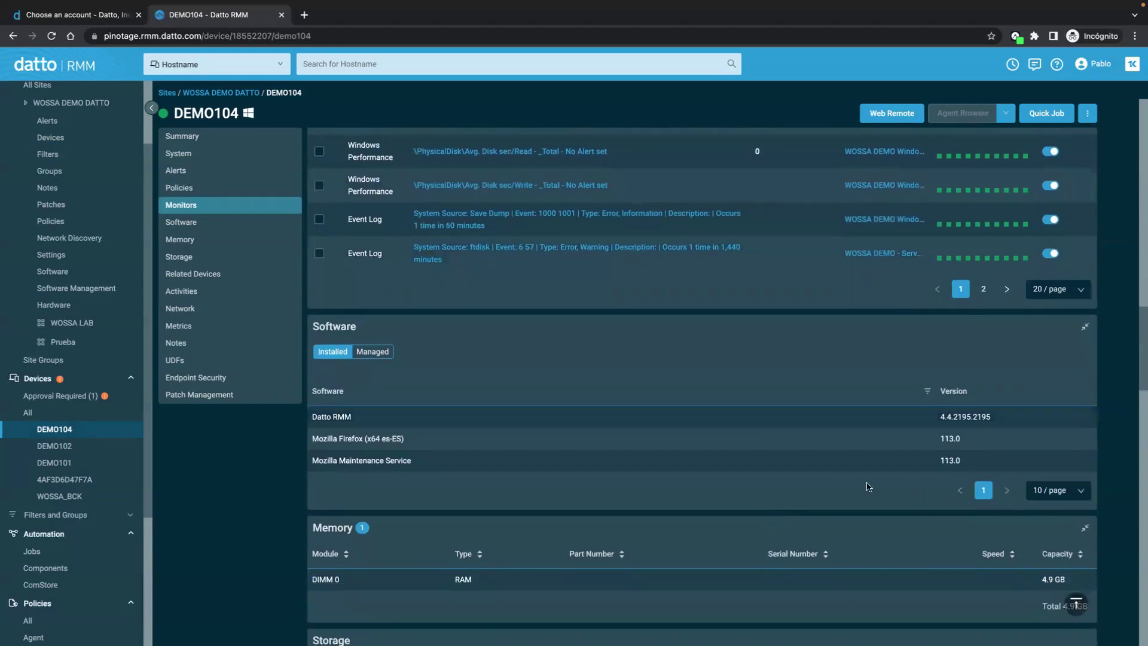
scroll(586, 465, "down", 2)
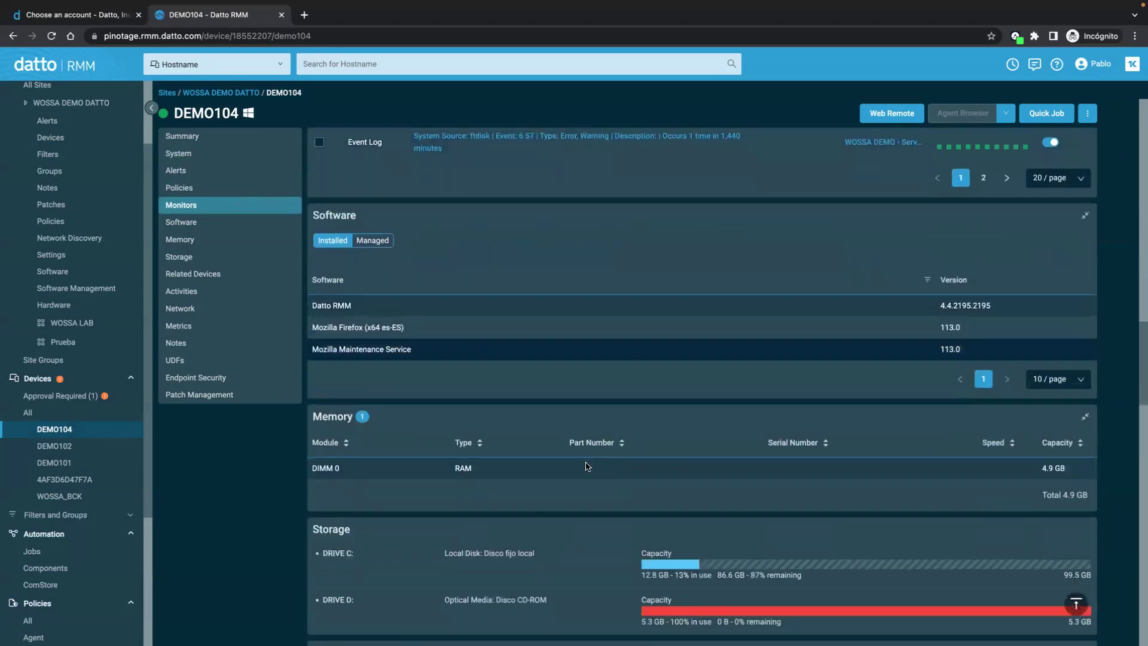
scroll(586, 465, "down", 1)
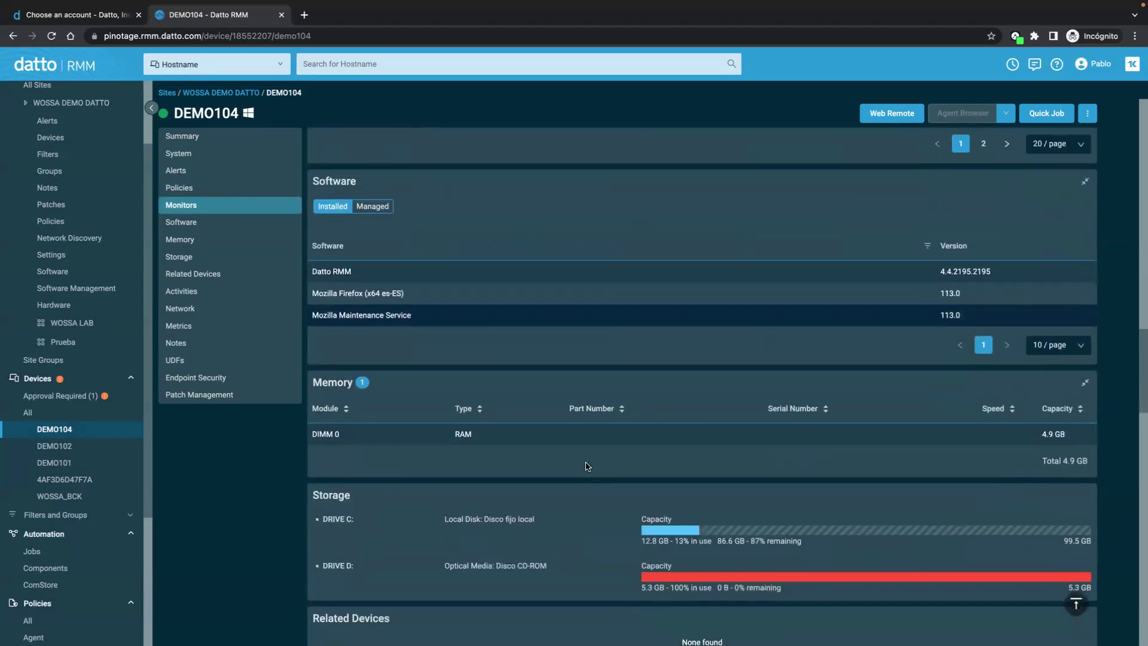
scroll(587, 464, "up", 1)
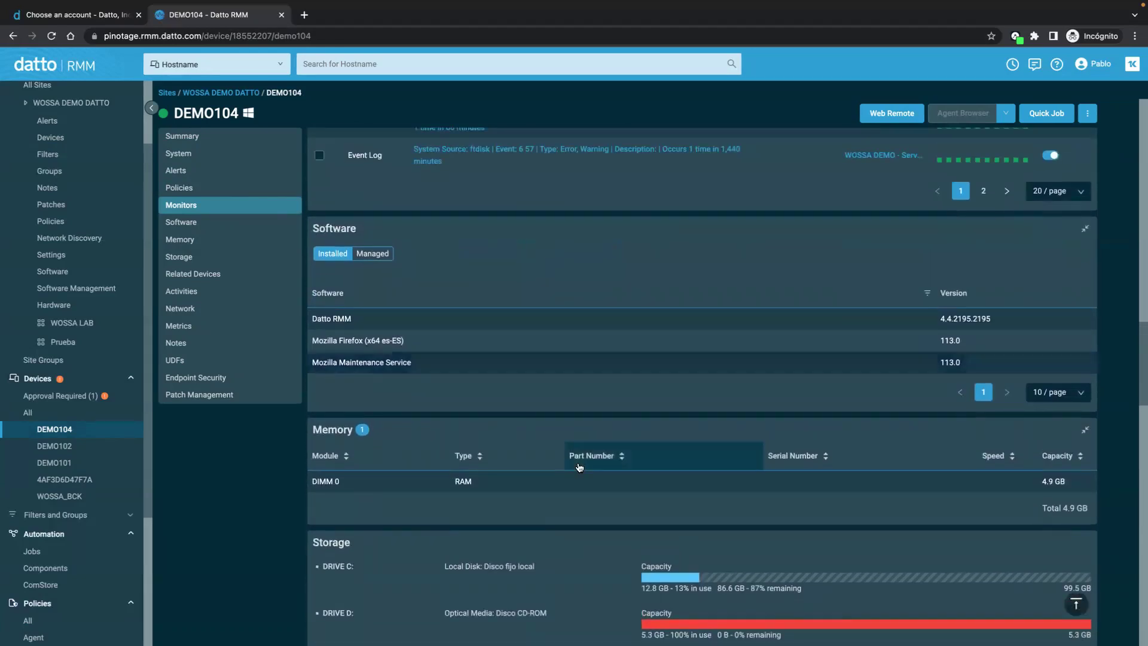
left_click(1027, 113)
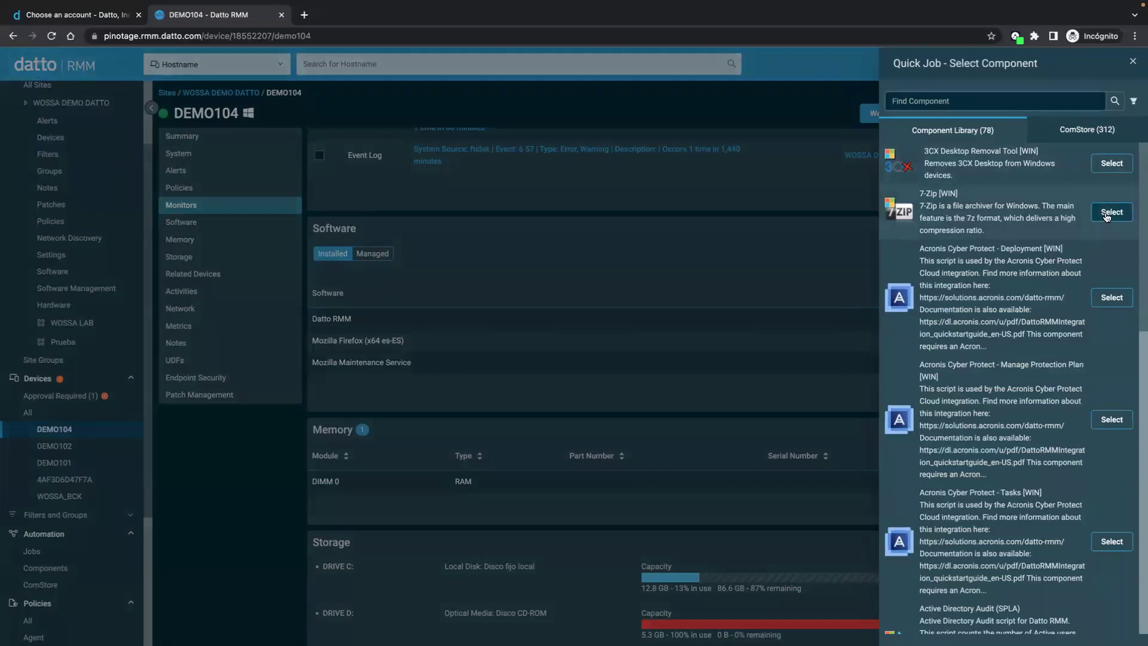
left_click(1107, 214)
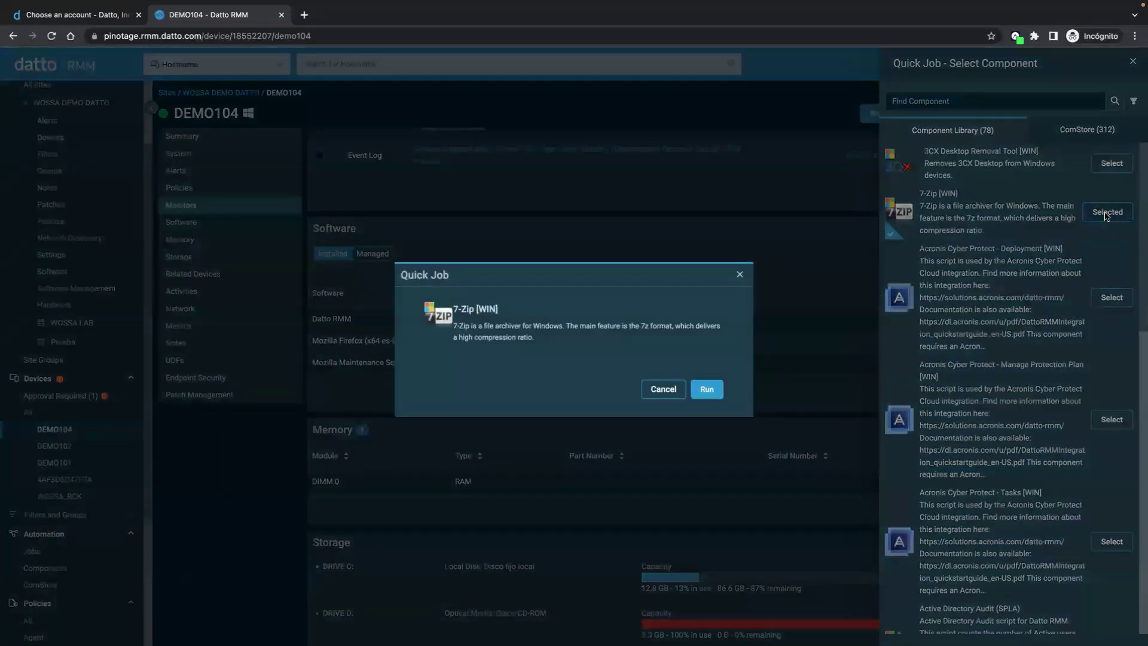
left_click(711, 389)
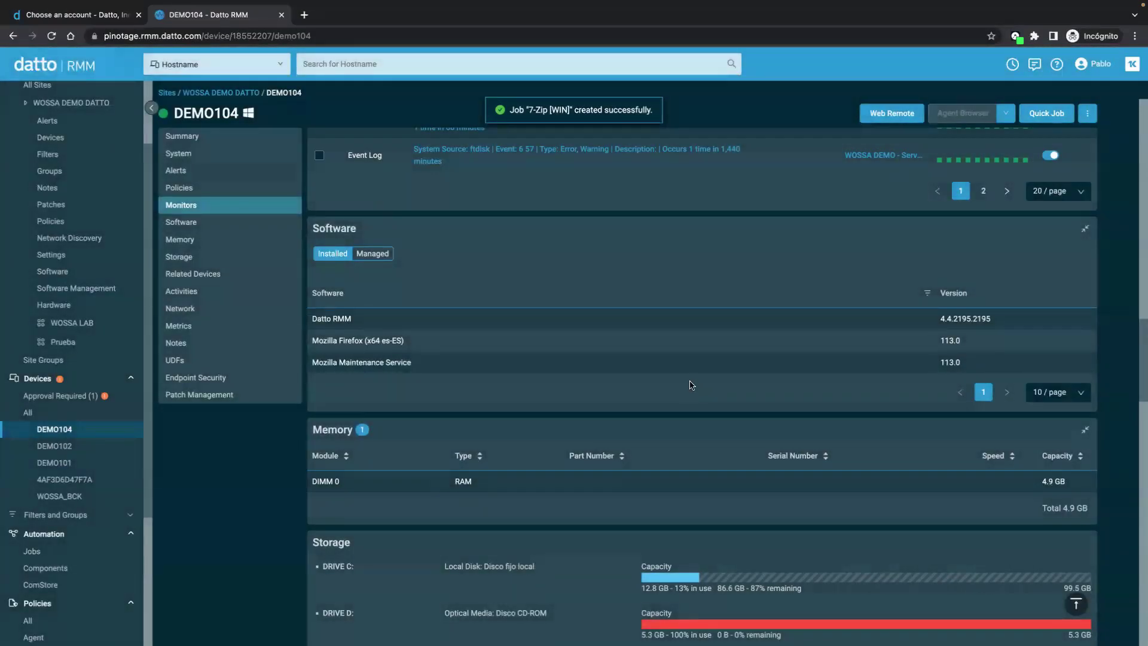
scroll(690, 384, "down", 7)
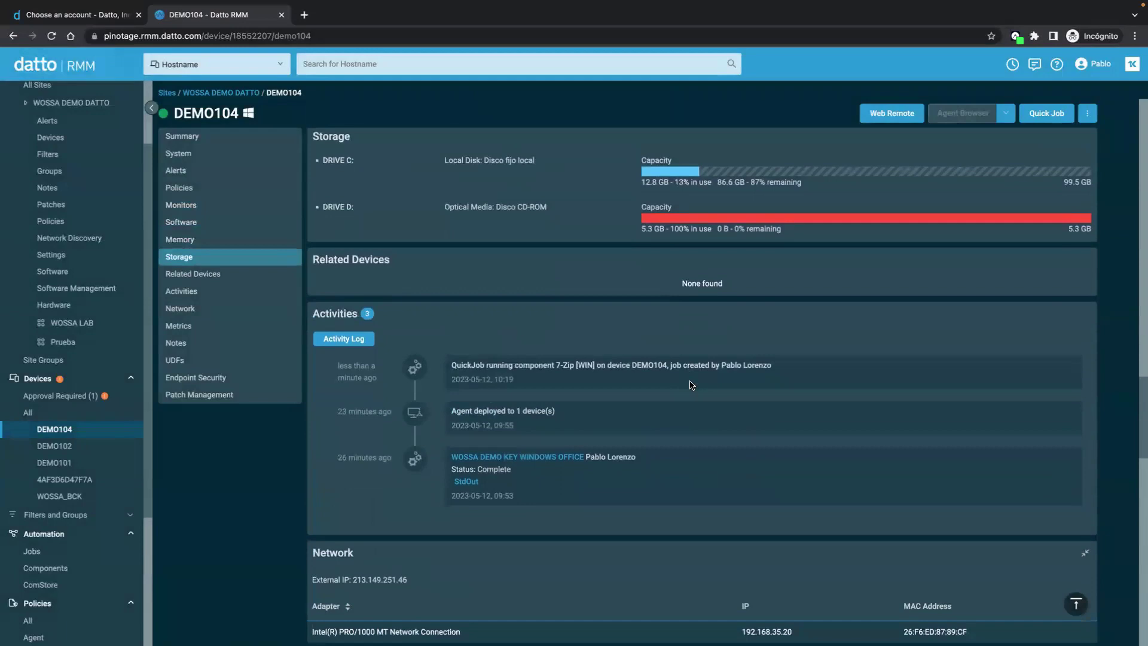
scroll(633, 374, "down", 15)
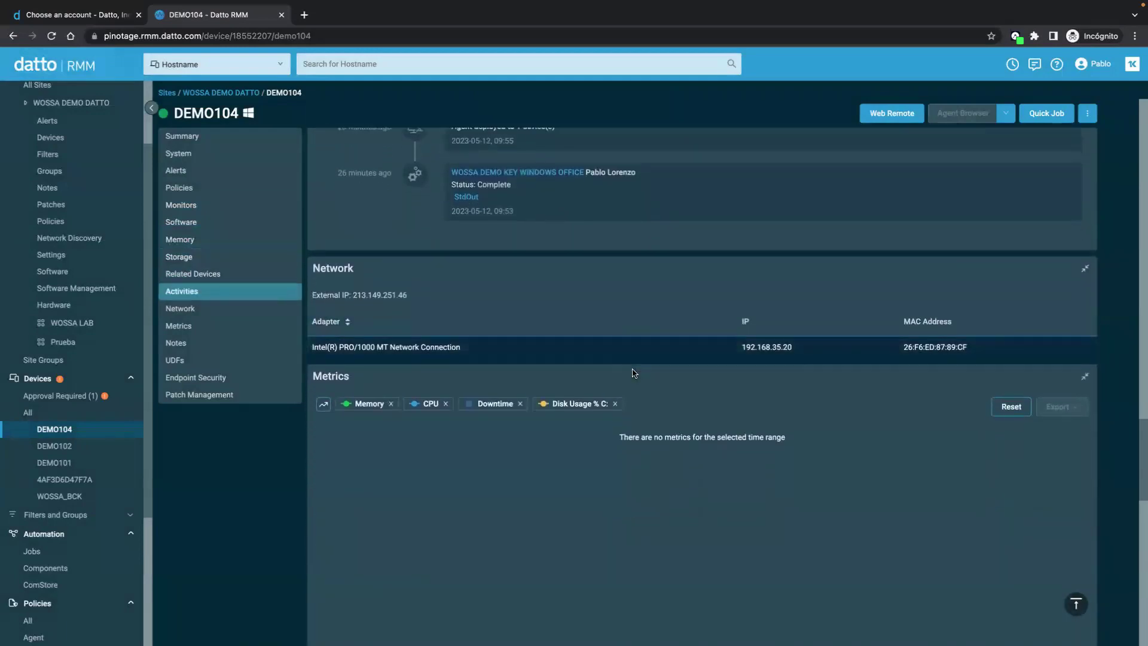
scroll(633, 374, "down", 2)
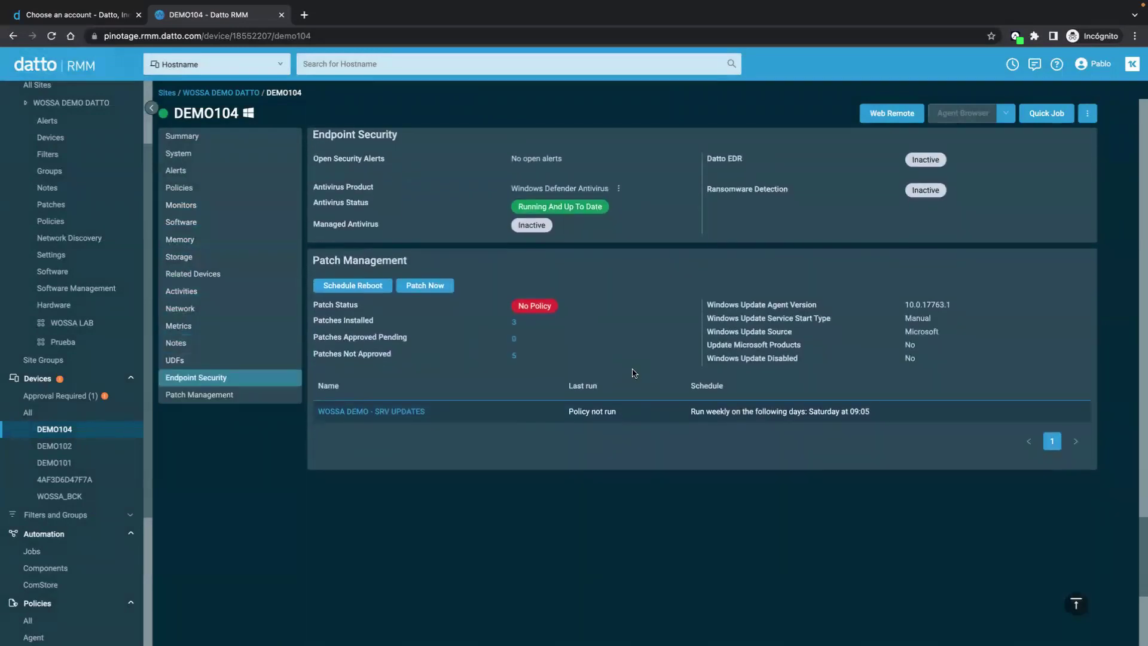
scroll(633, 373, "up", 20)
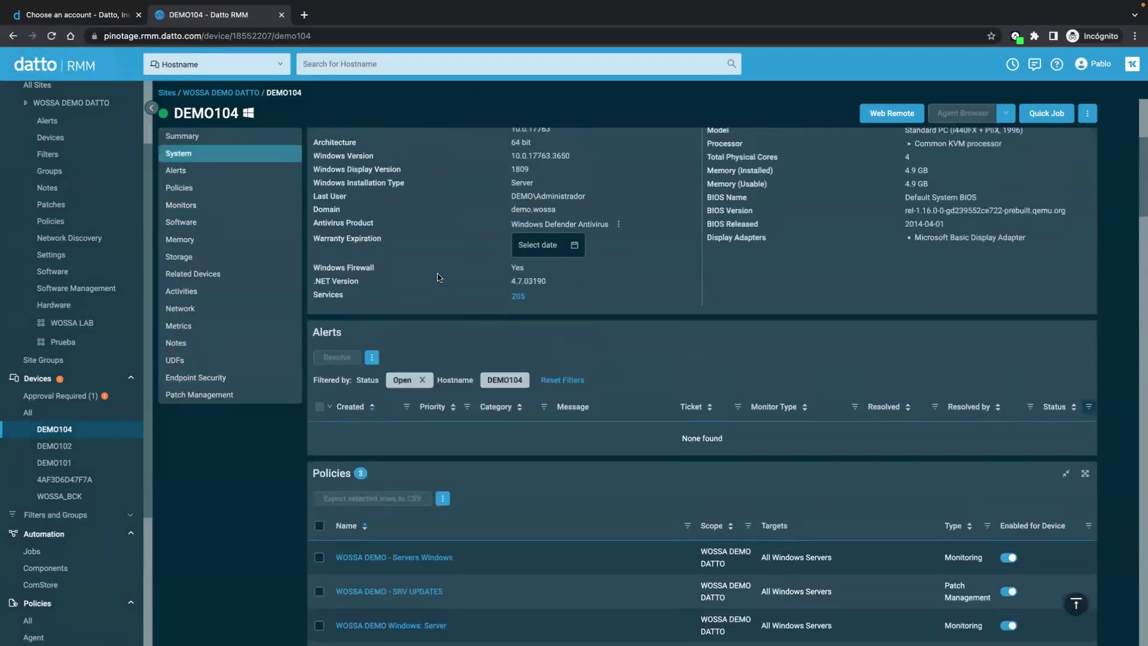
scroll(439, 276, "up", 5)
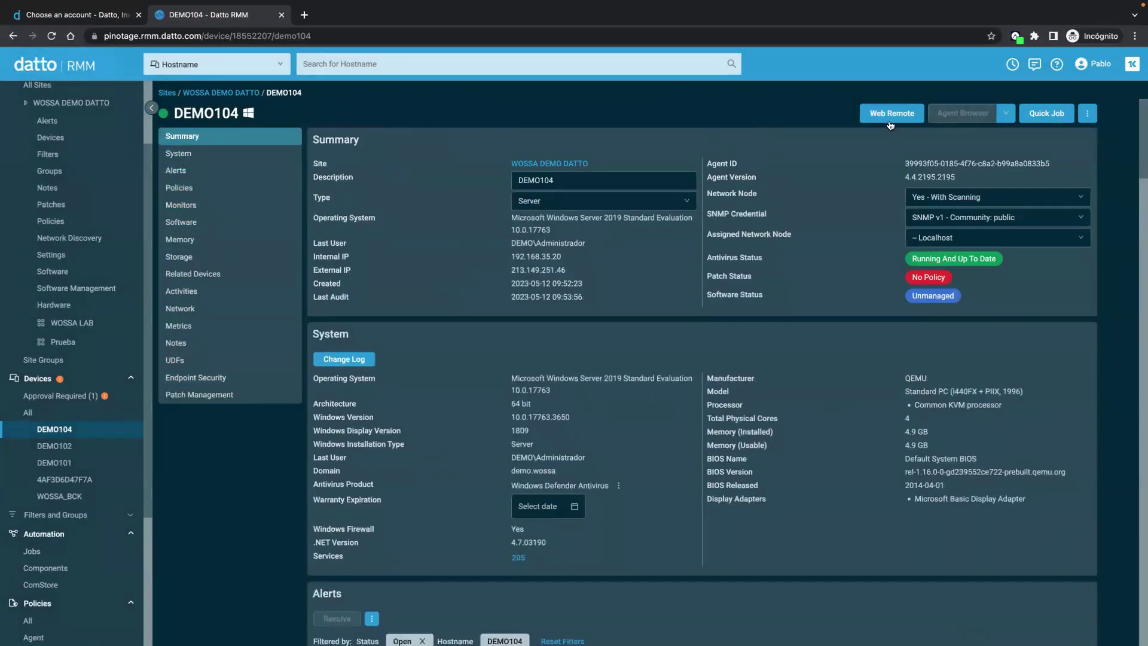
Step: Start a Web Remote Control Screen session on DEMO104 and sign in with the administrator password
left_click(890, 117)
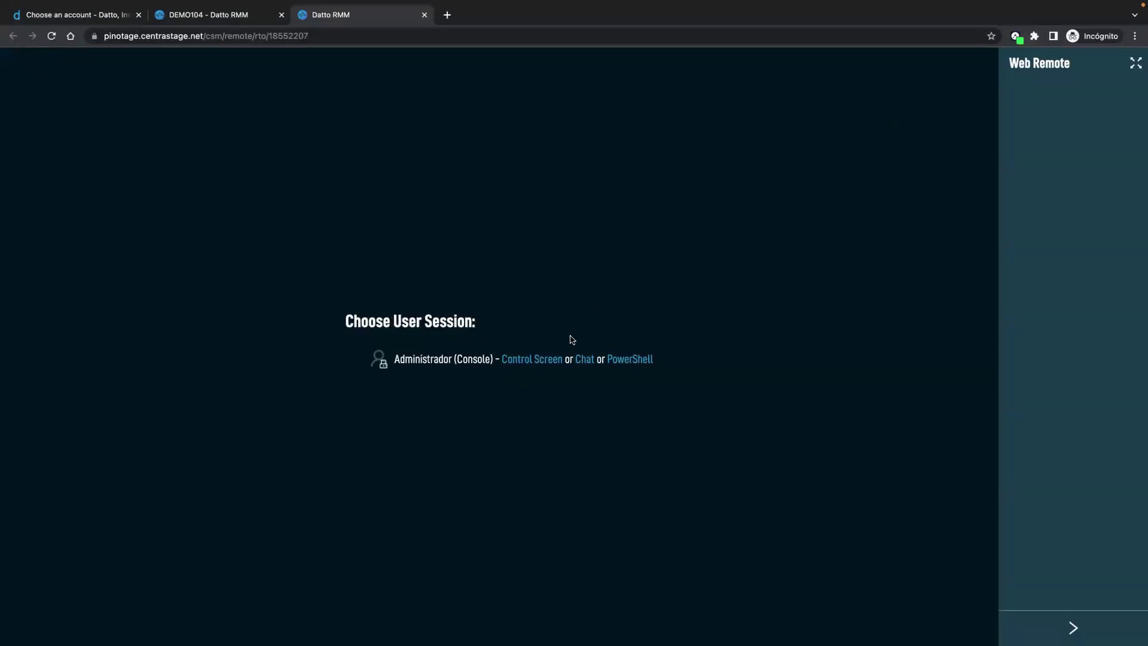
left_click(550, 360)
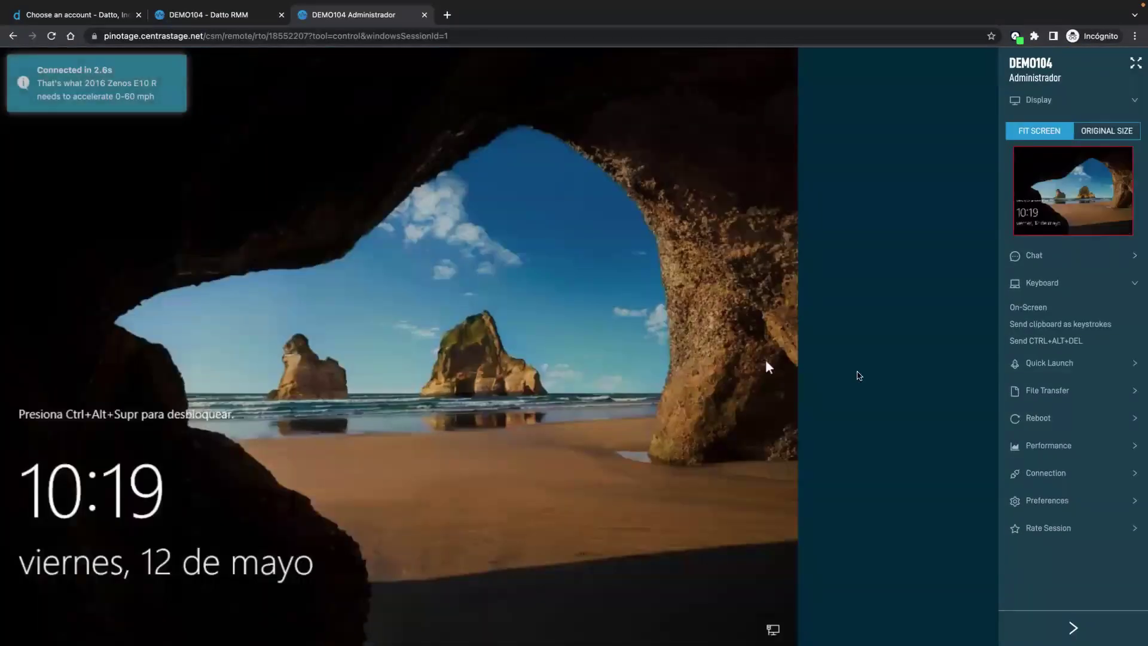
left_click(1021, 347)
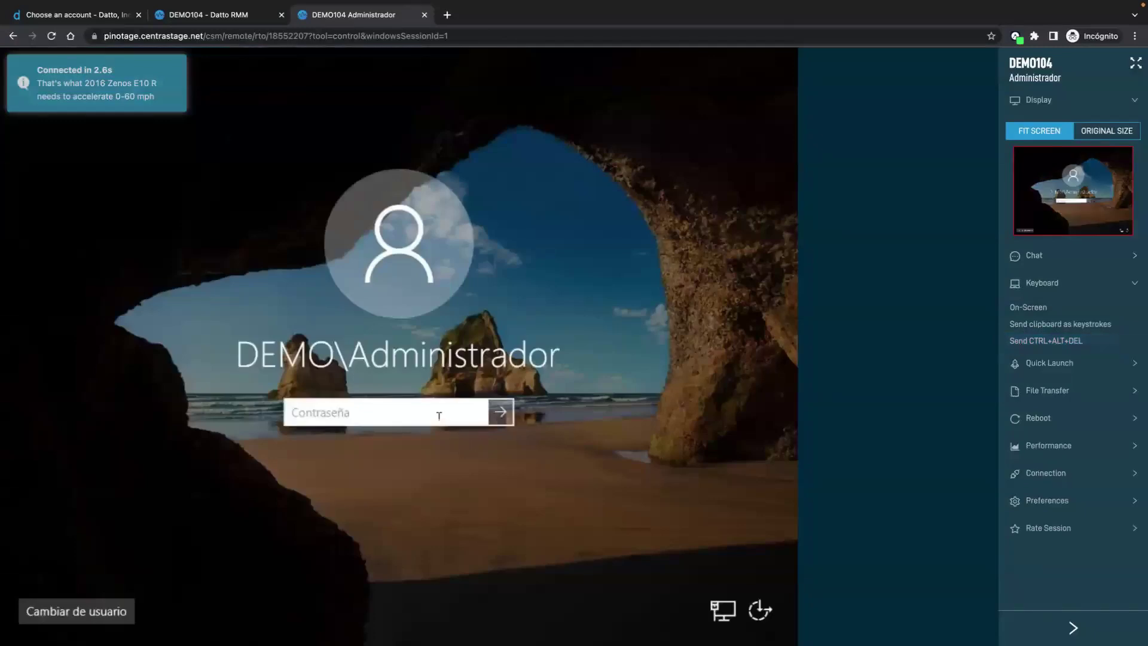
type("****")
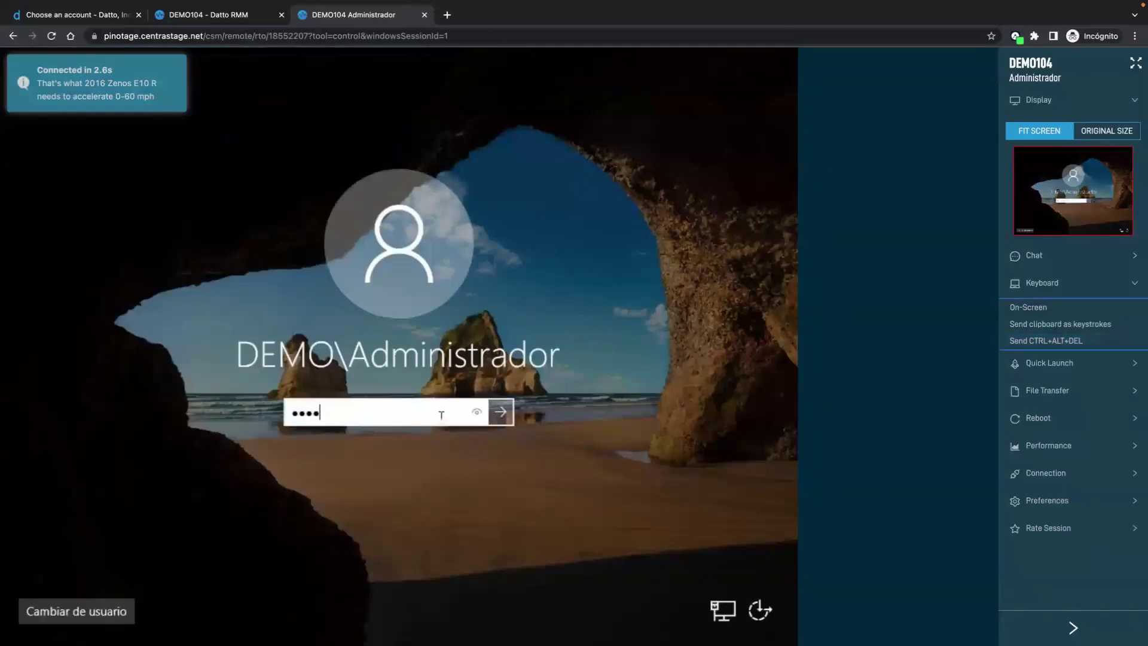
type("*****")
key("Return")
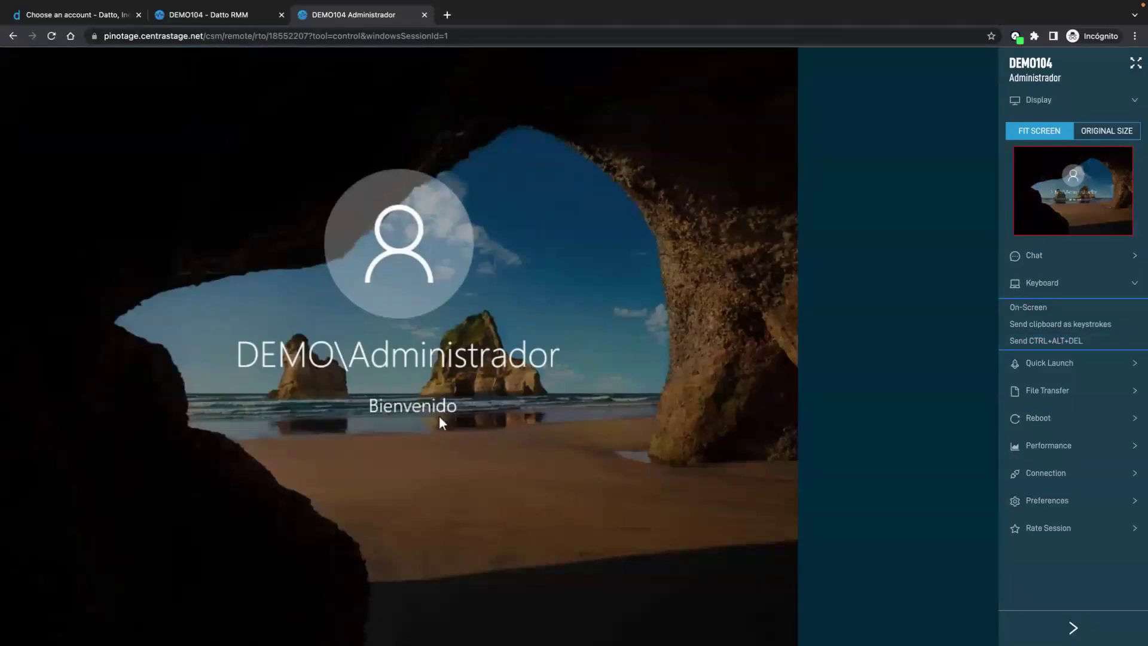
Step: Deny the remote clipboard access request and return to the DEMO104 device page
key("ctrl+Left")
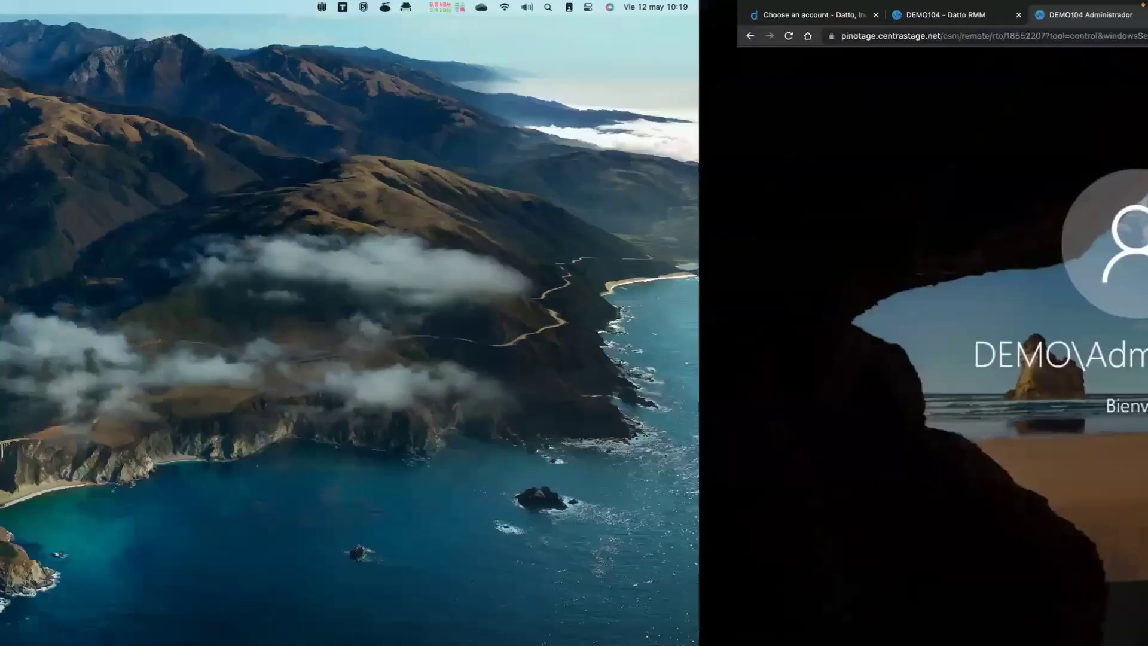
key("ctrl+Right")
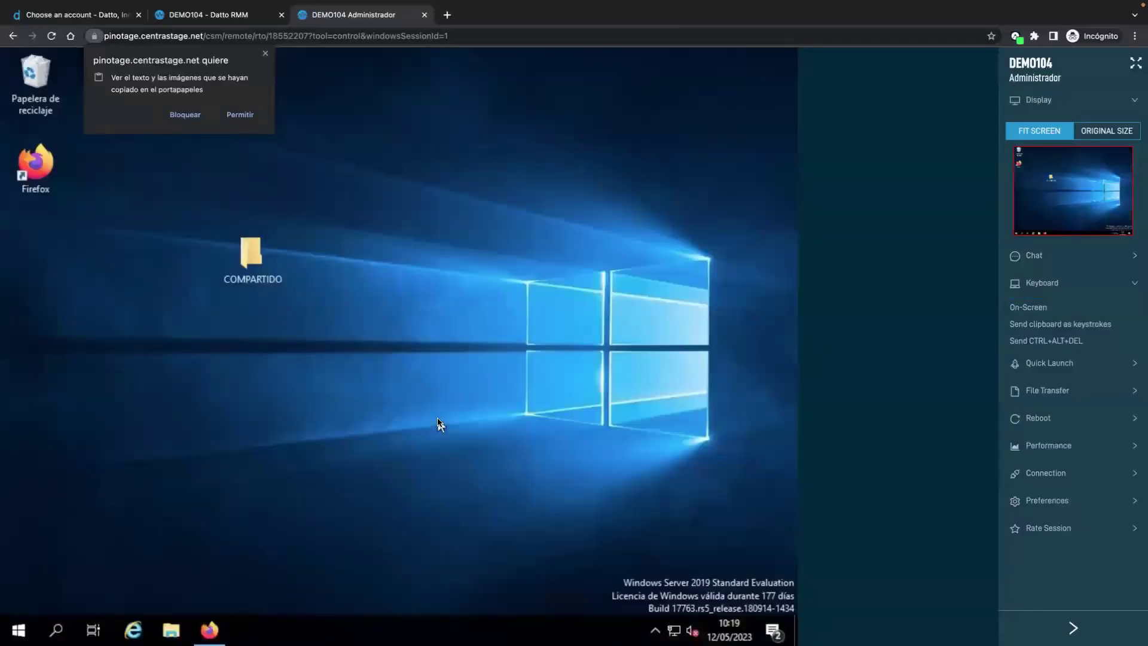
left_click(265, 53)
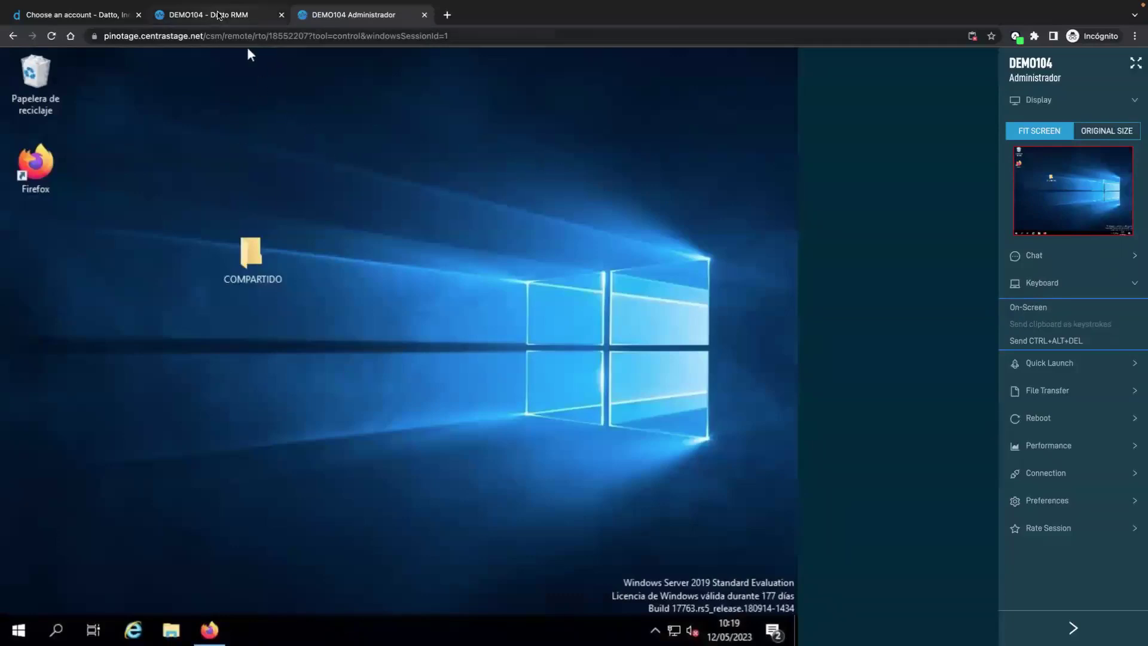
left_click(246, 16)
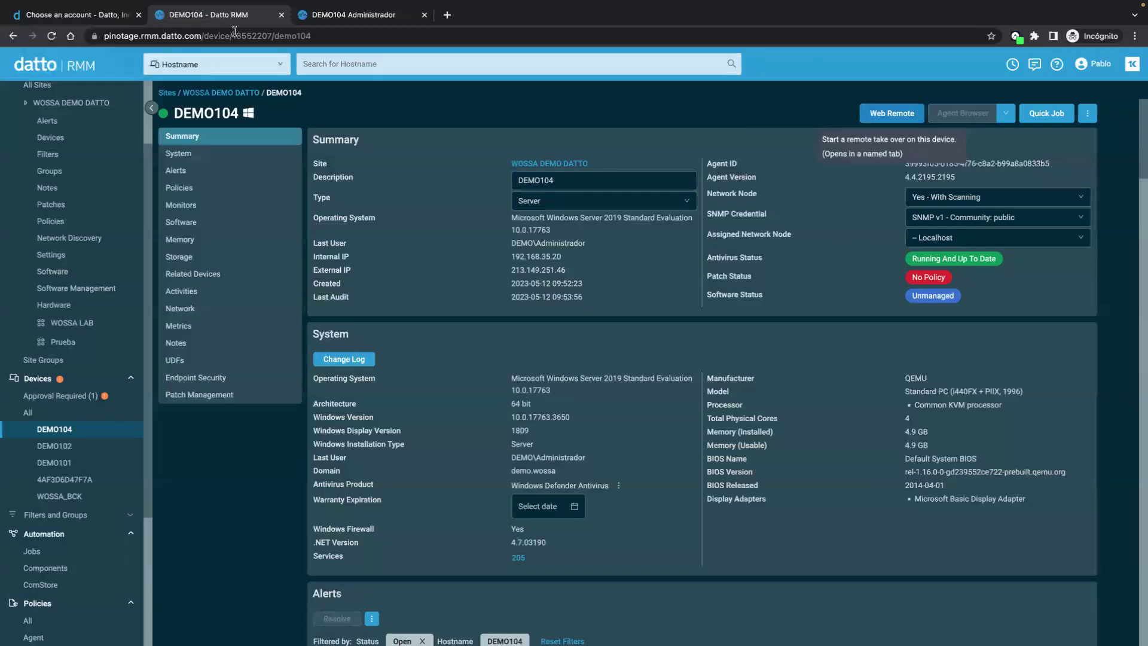
Step: From the WOSSA DEMO DATTO device list, start a Web Remote Control Screen session on DEMO101
left_click(219, 92)
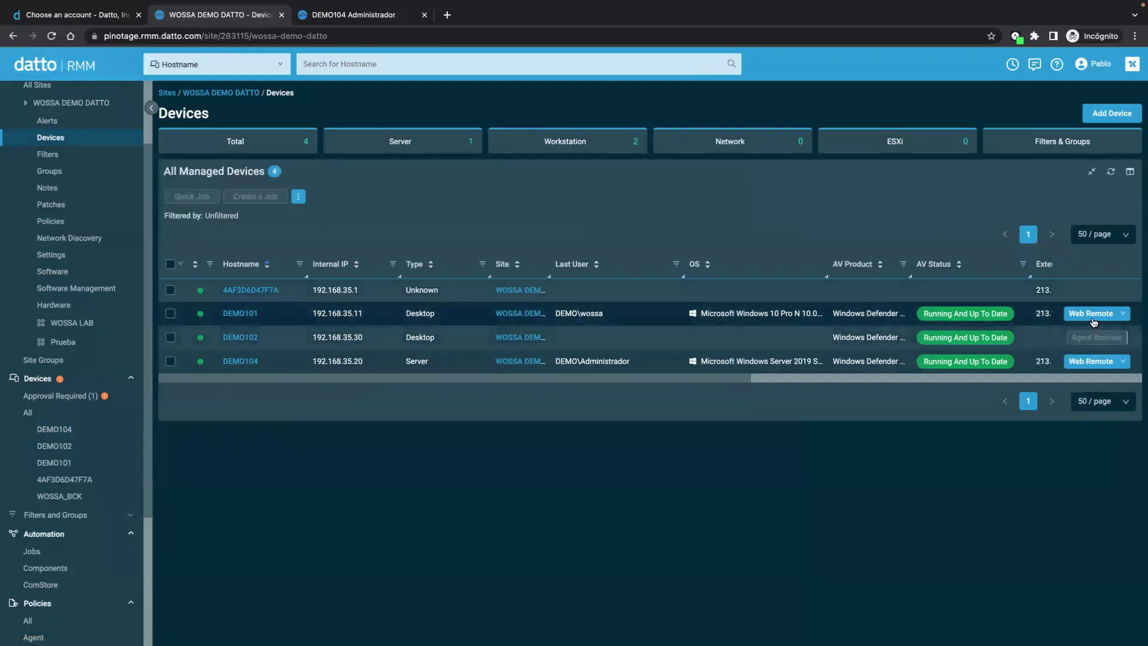
left_click(1091, 316)
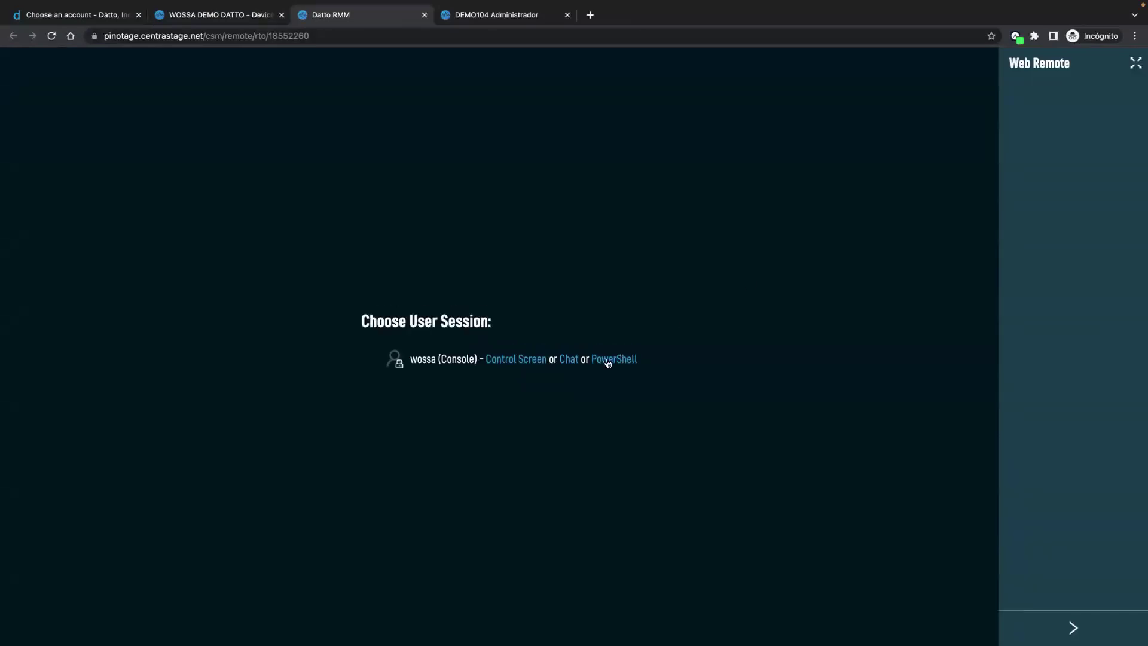
left_click(520, 360)
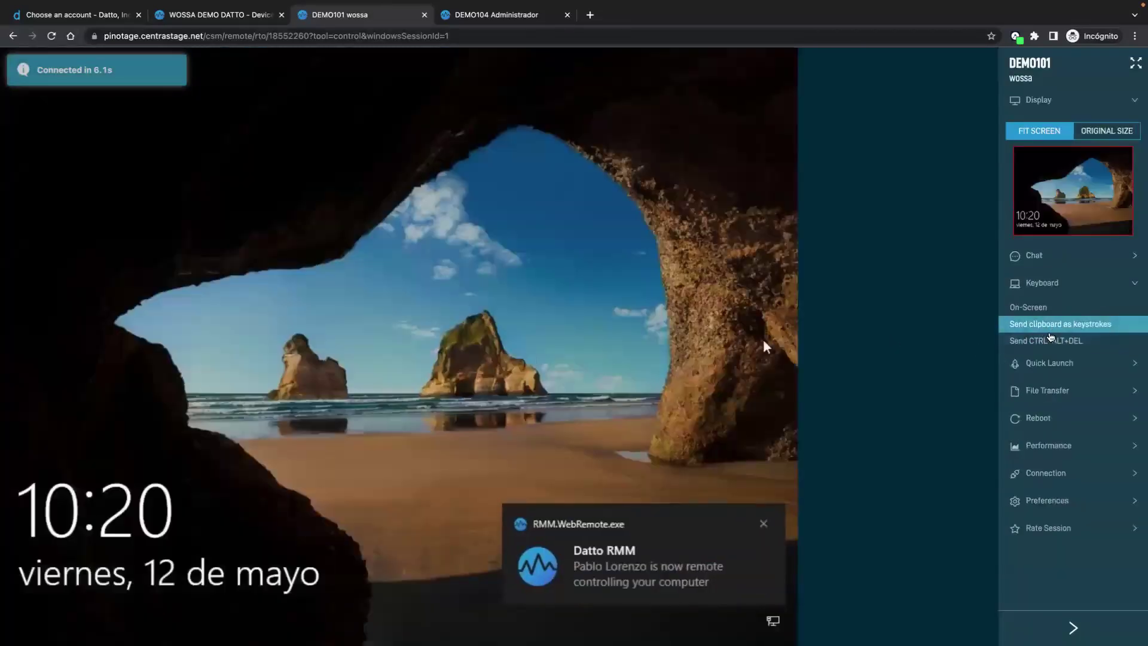
Step: Sign in to DEMO101's Windows desktop, re-entering the password after the incorrect-password error
left_click(1049, 341)
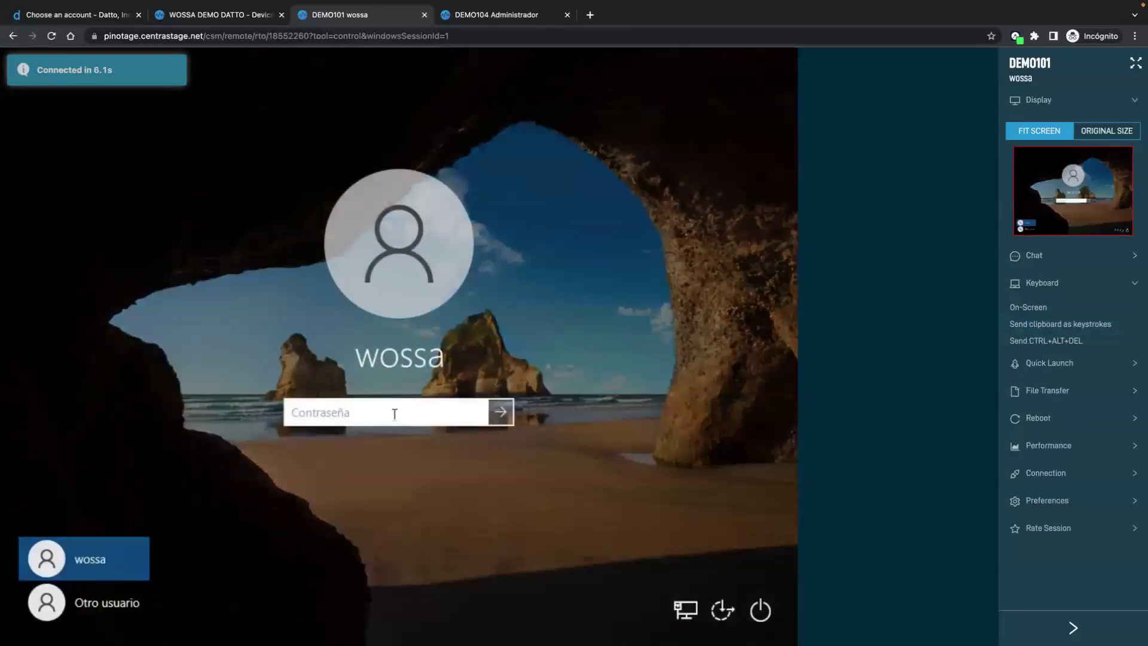
type("********")
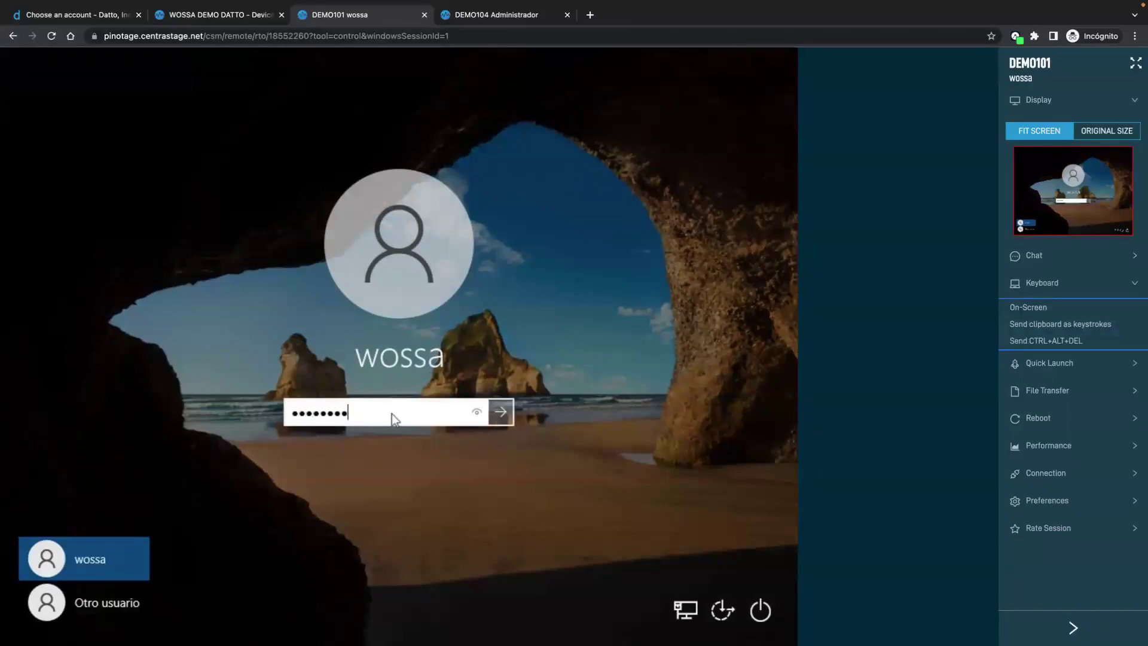
key("Return")
left_click(394, 441)
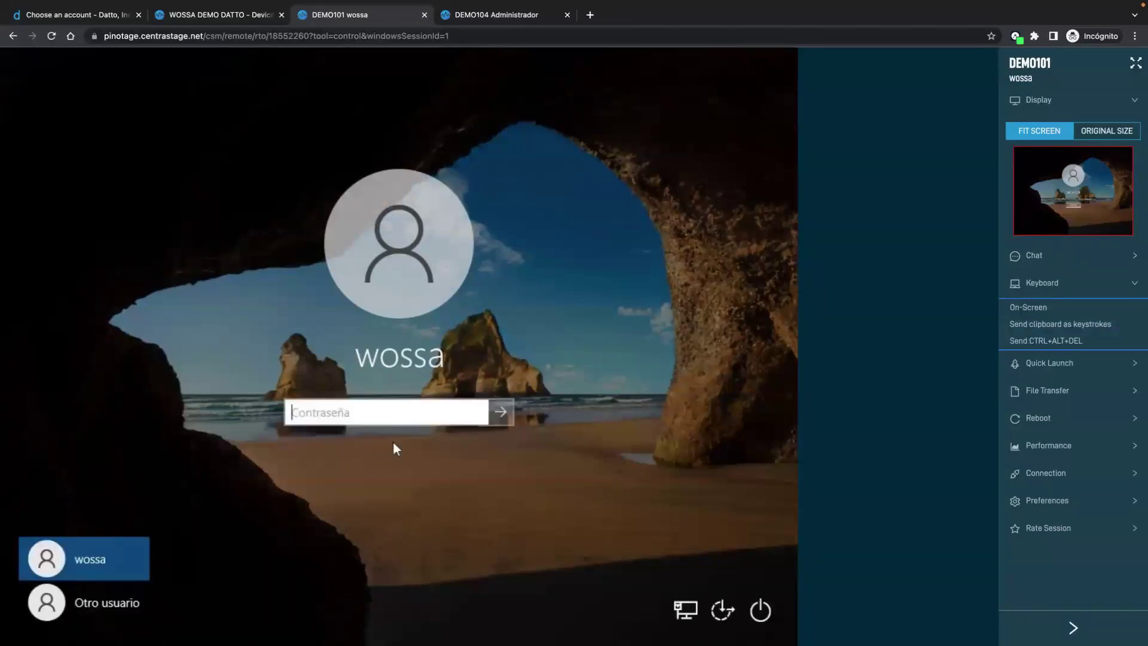
type("**")
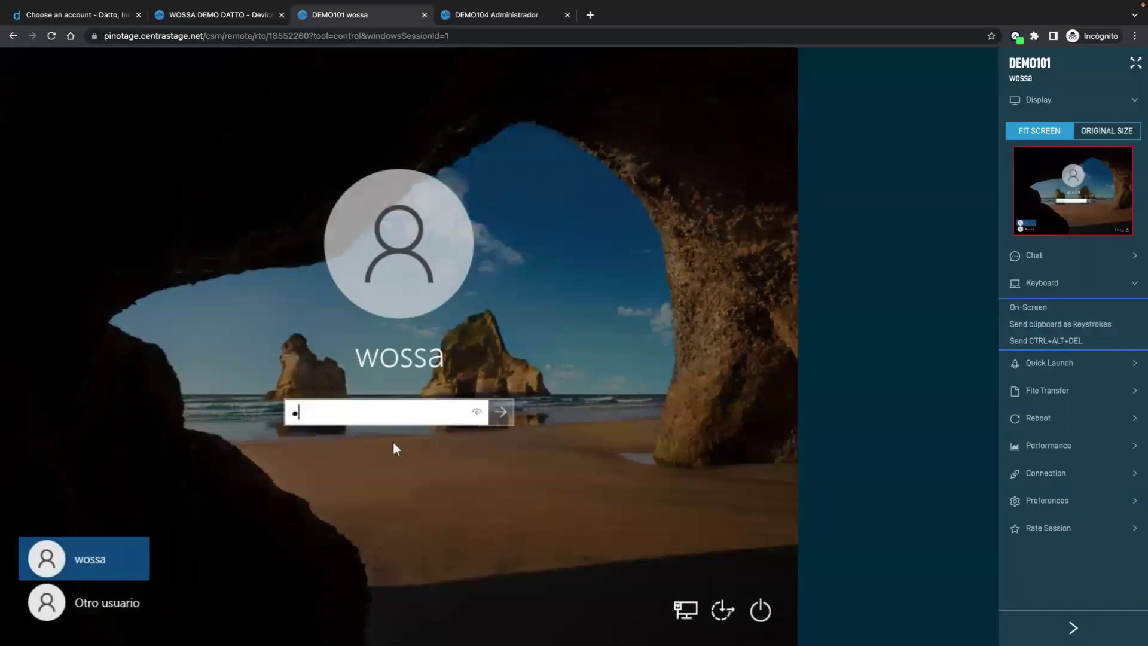
type("***")
key("BackSpace")
type("***")
key("Return")
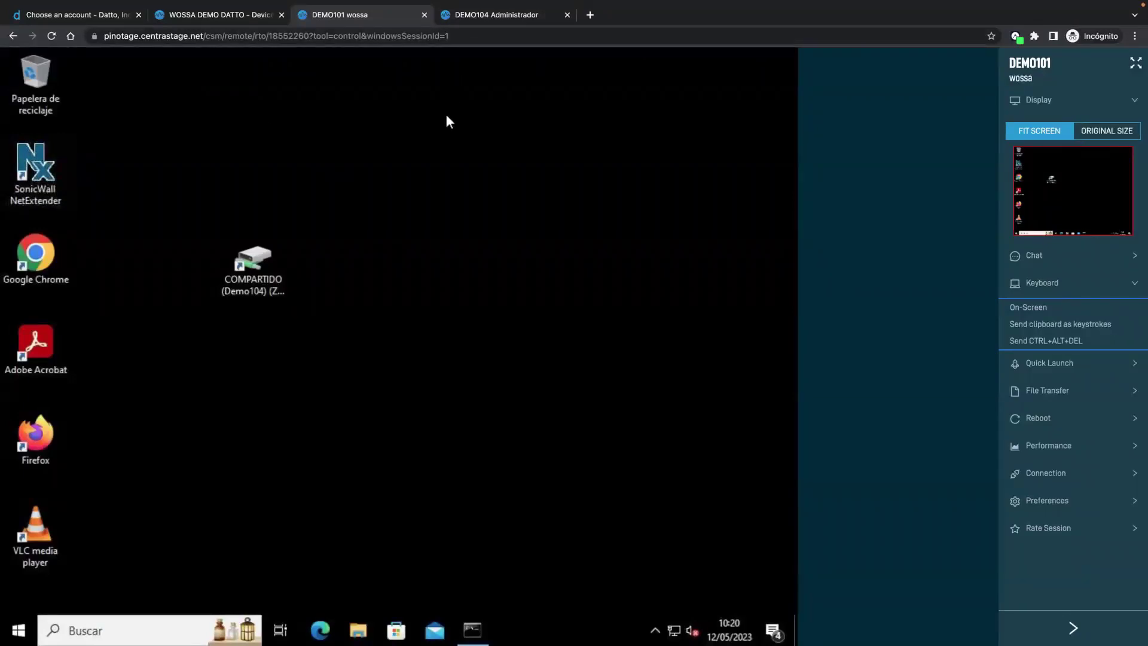
Step: Switch away from the remote session back to the PowerPoint slideshow on slide 6, '¡COMIENZA EL JUEGO!'
key("ctrl+Left")
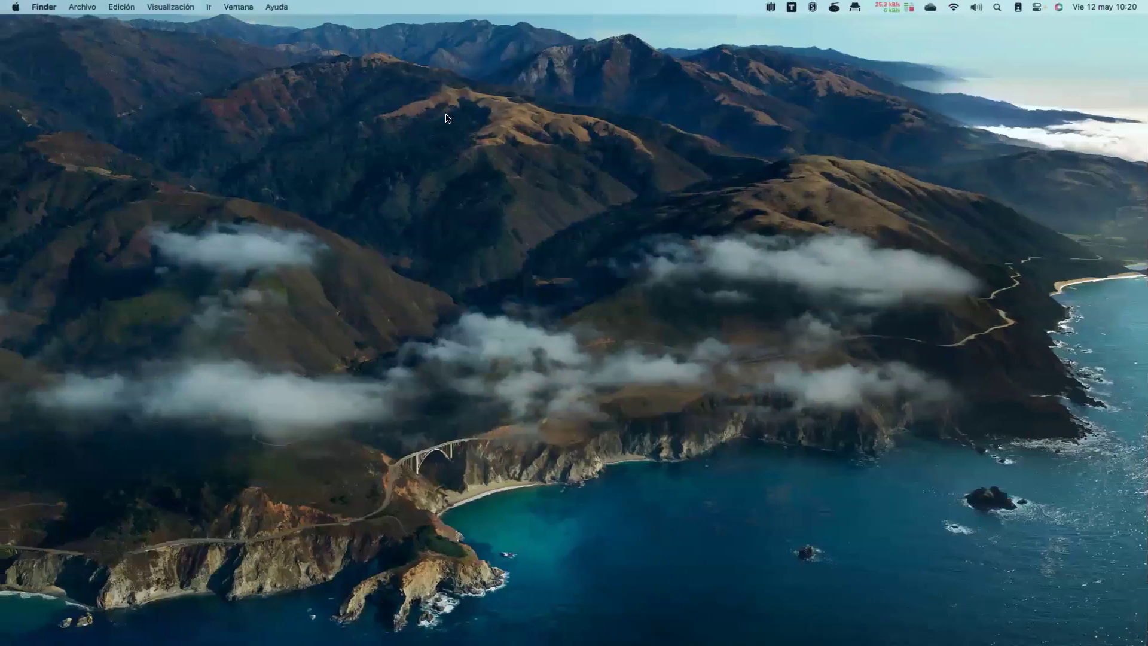
key("ctrl+Right")
key("ctrl+Left")
key("ctrl+Left")
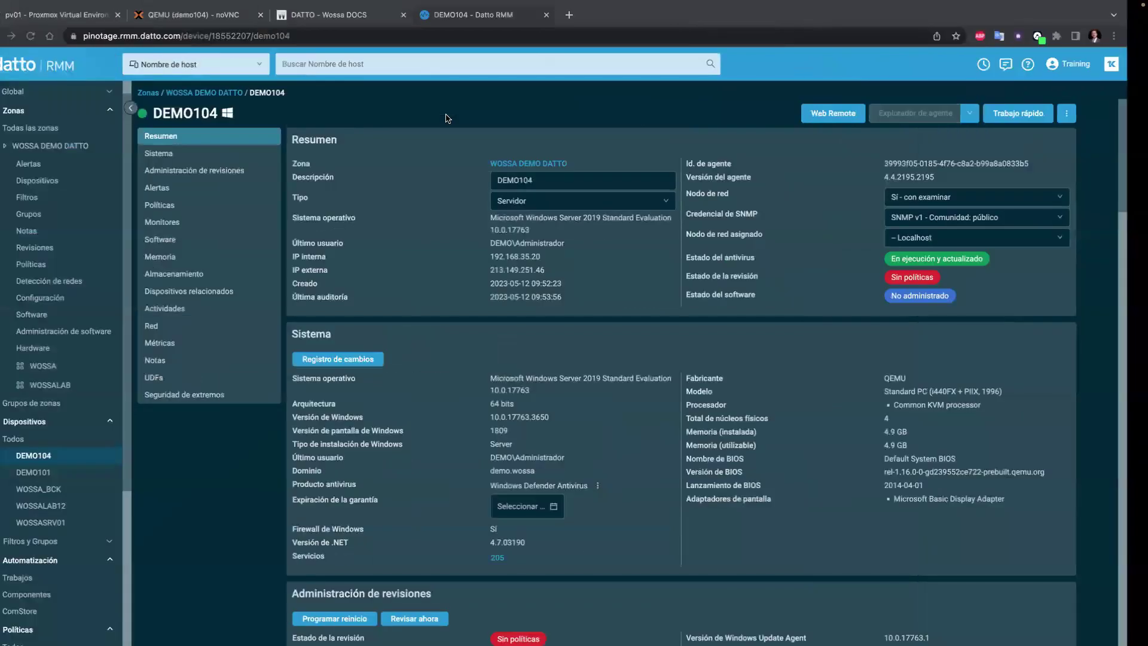
key("ctrl+Right")
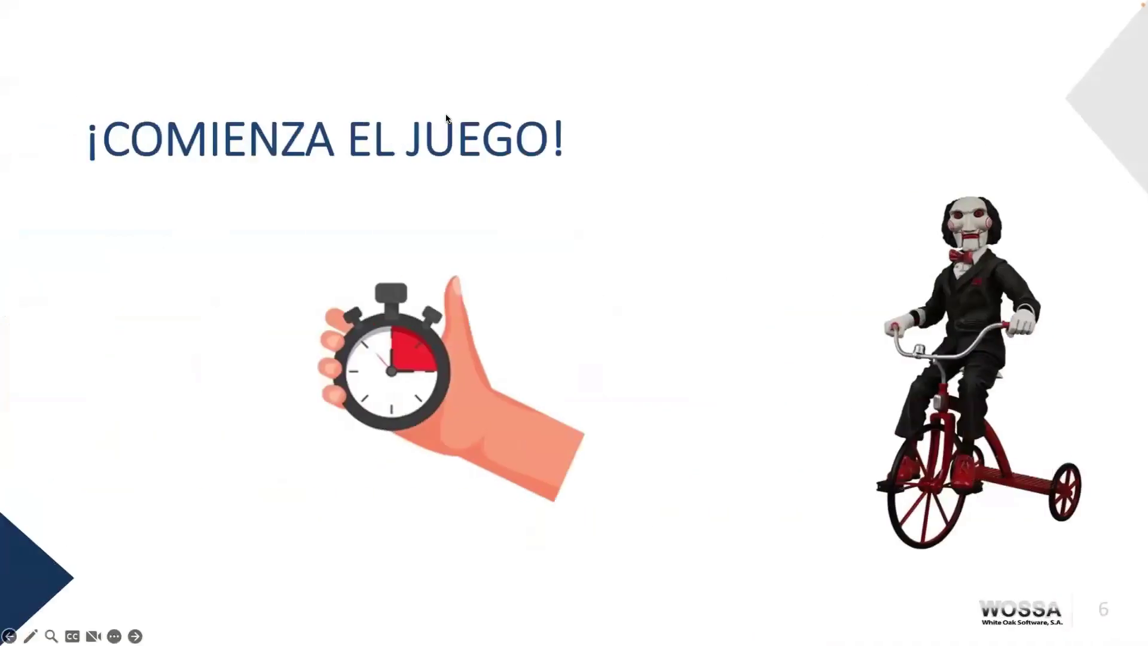
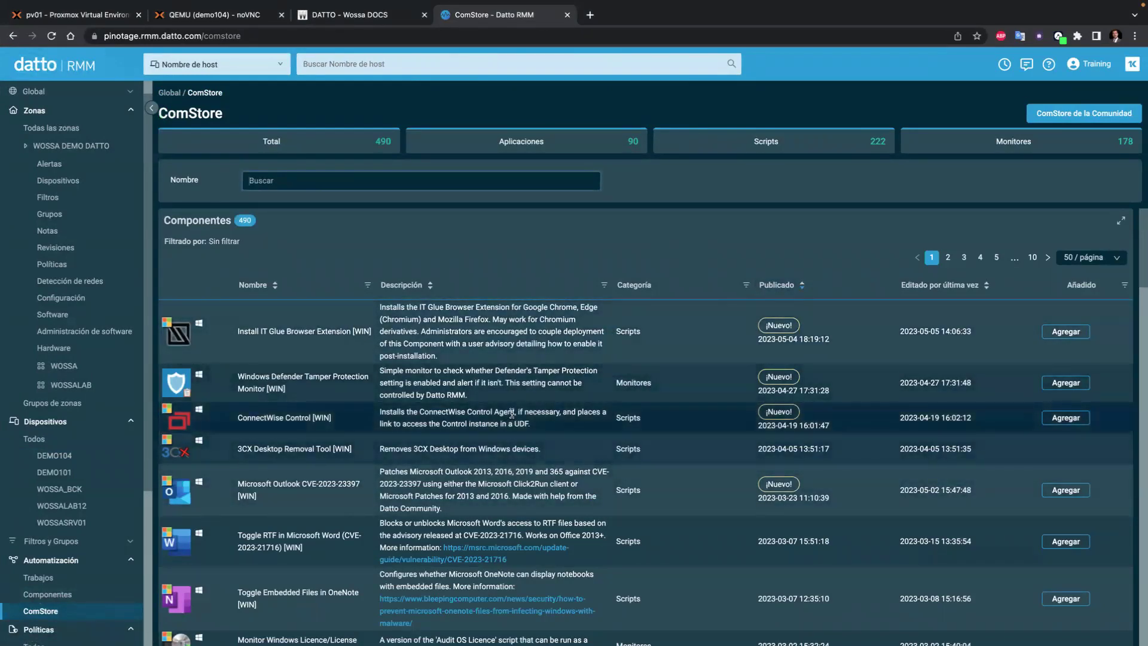
Step: Browse every ComStore component under Total, then switch to the DATTO space in Wossa DOCS
scroll(535, 411, "down", 1)
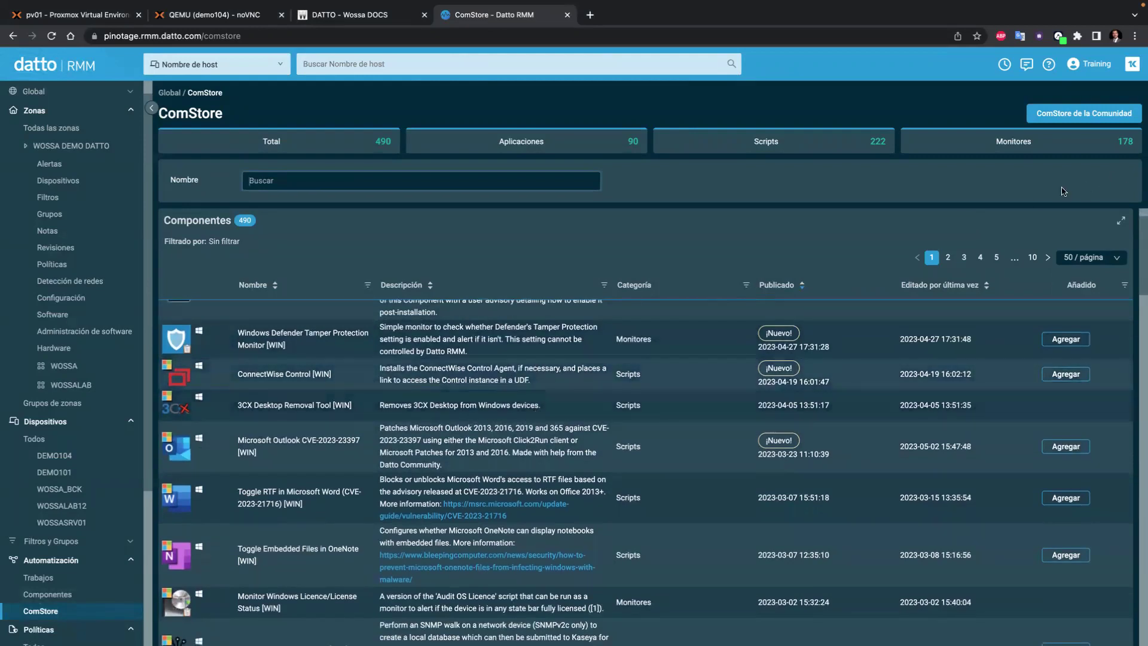
left_click(368, 147)
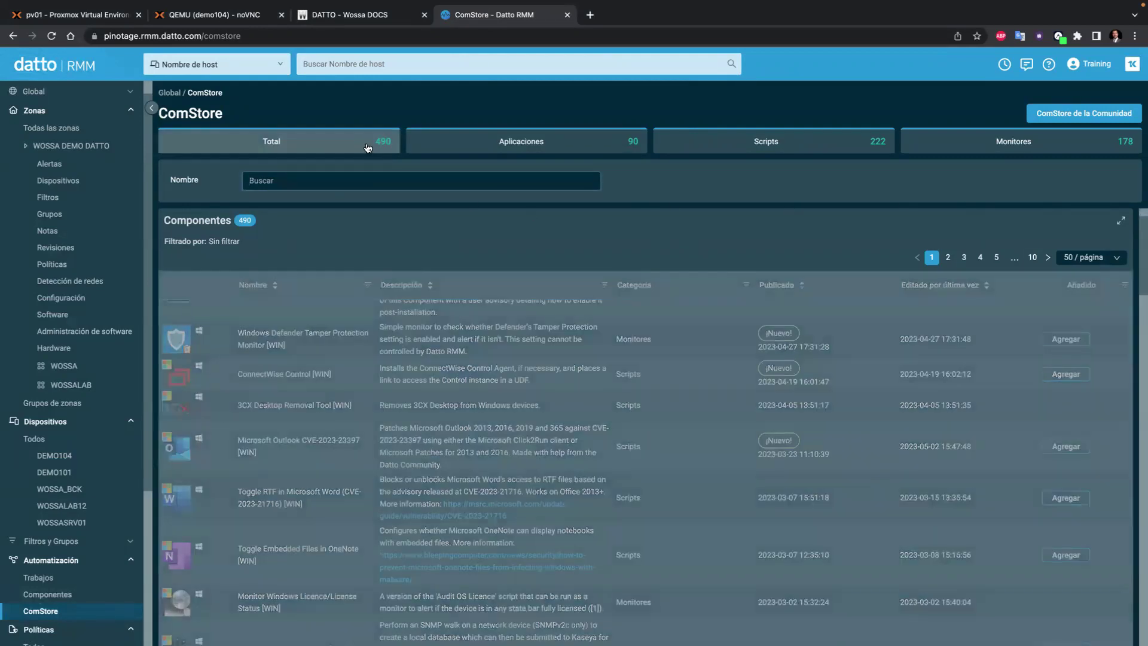
scroll(629, 400, "down", 2)
scroll(629, 399, "down", 4)
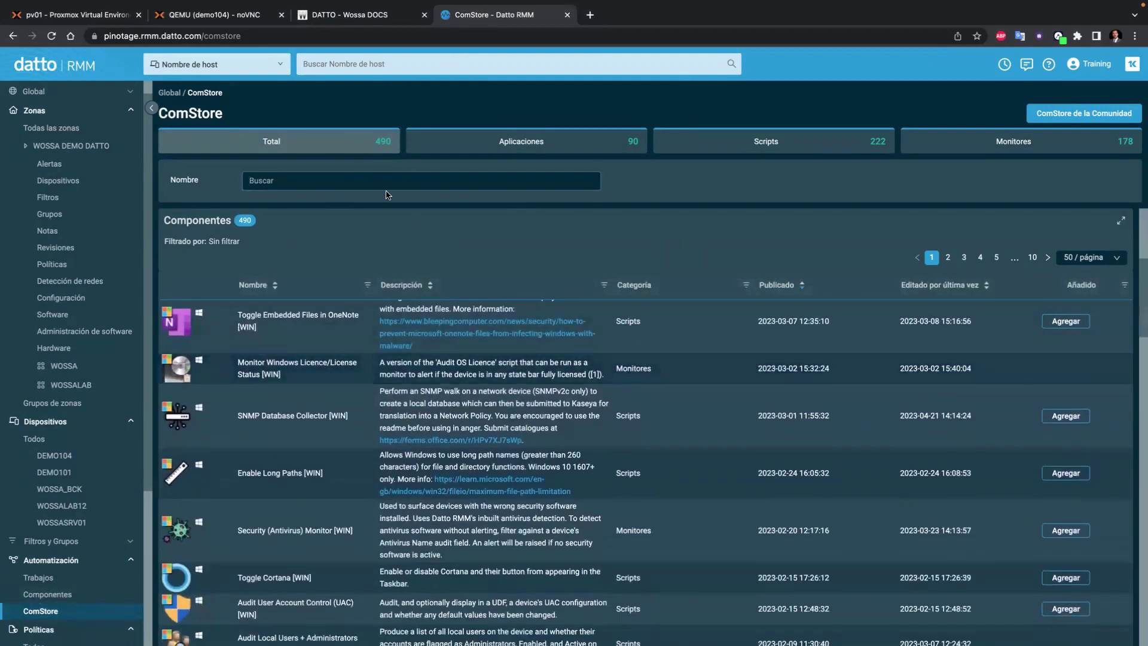
left_click(360, 180)
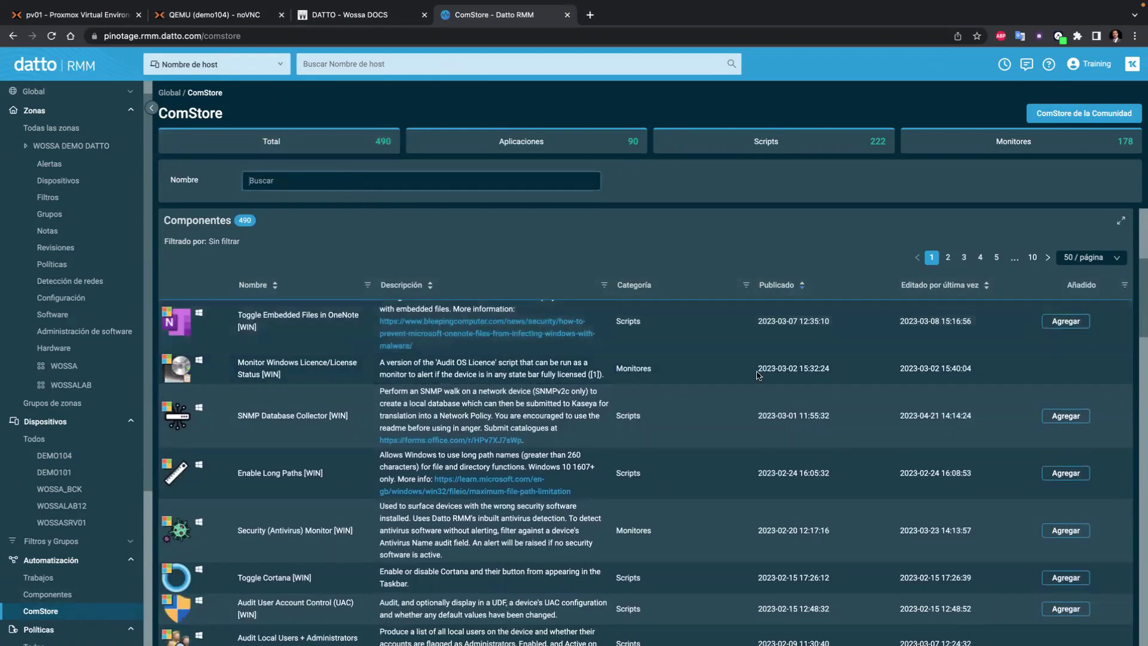
scroll(843, 491, "down", 2)
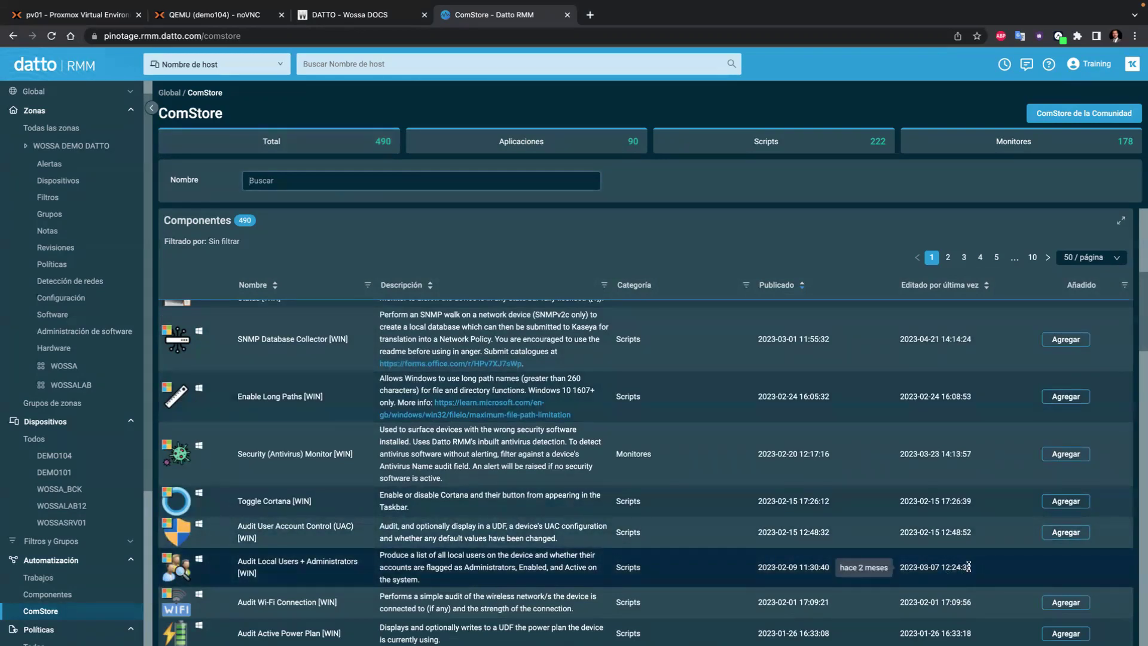
scroll(1010, 556, "down", 2)
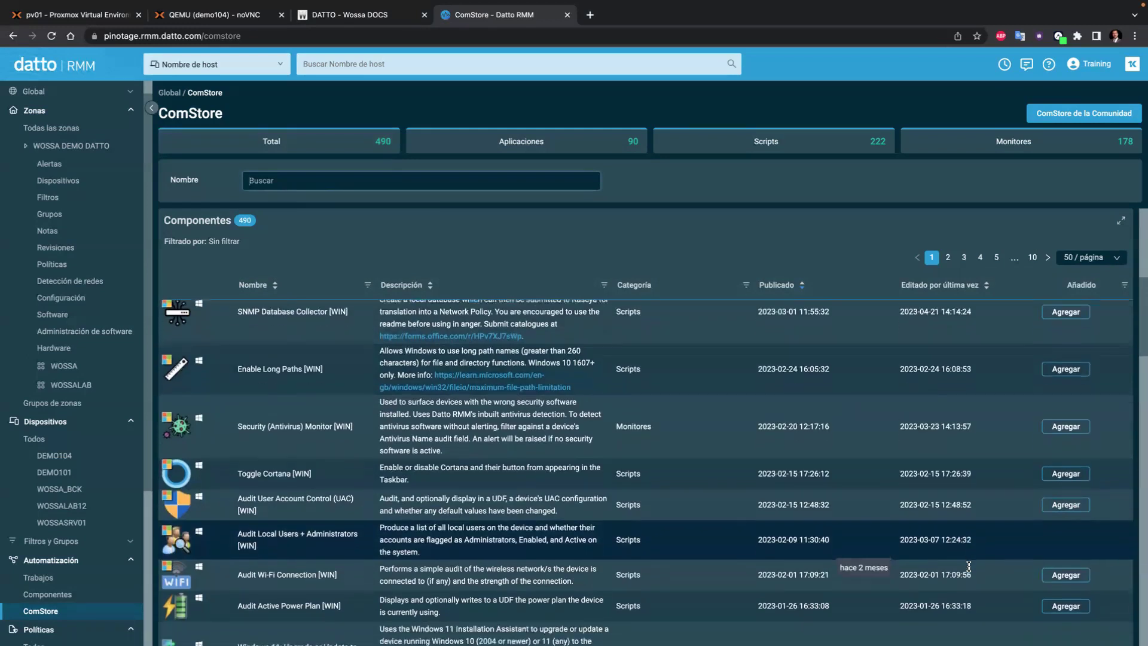
scroll(1040, 537, "up", 1)
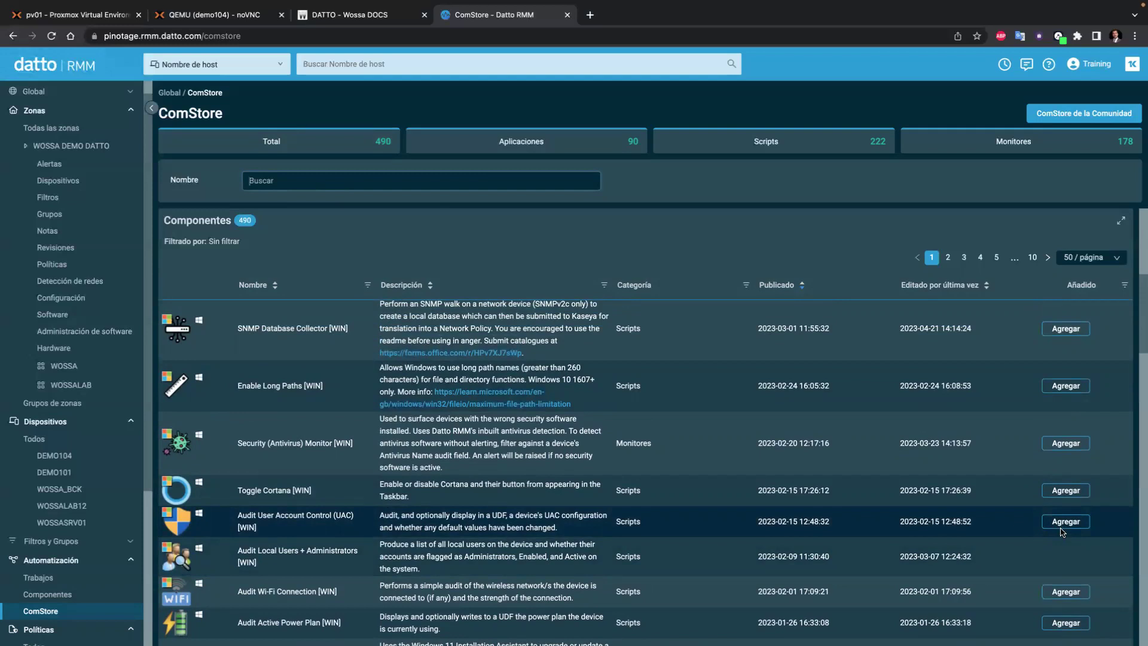
scroll(1061, 532, "down", 5)
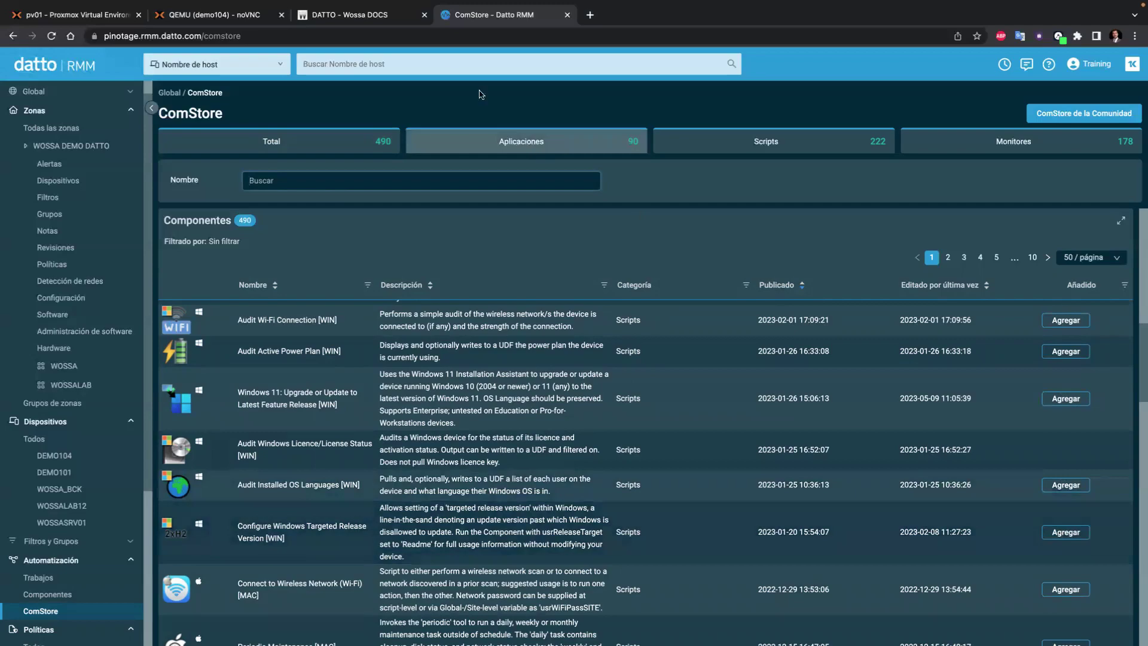
left_click(394, 23)
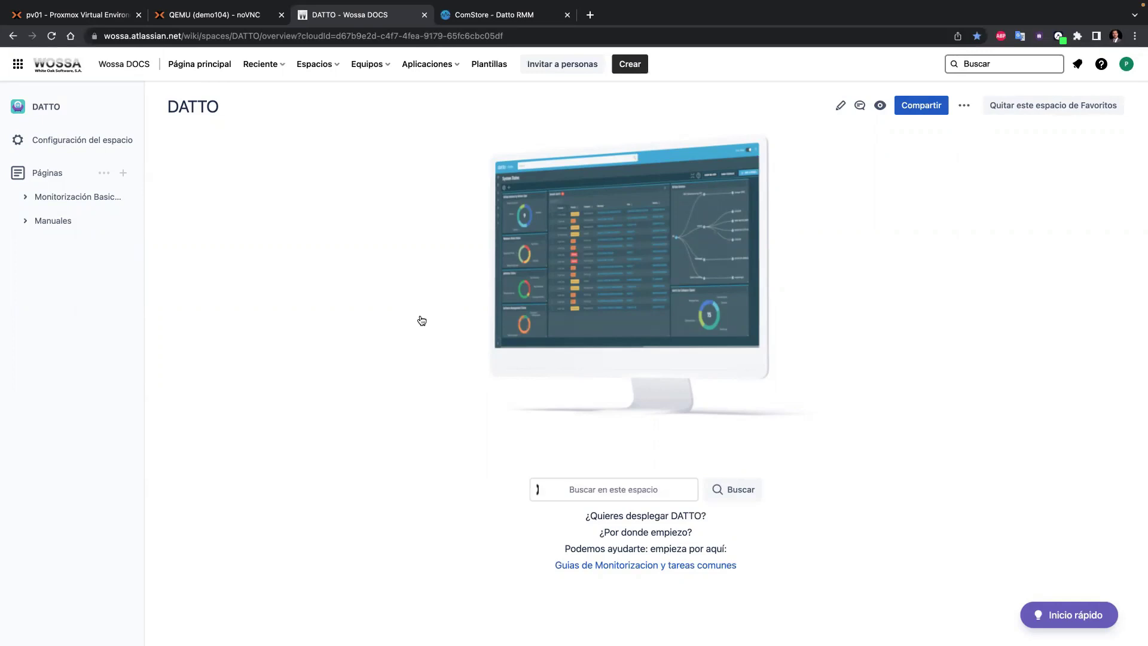
Step: From the DATTO space's Páginas list, open Monitorización Basica de Sistemas
left_click(35, 175)
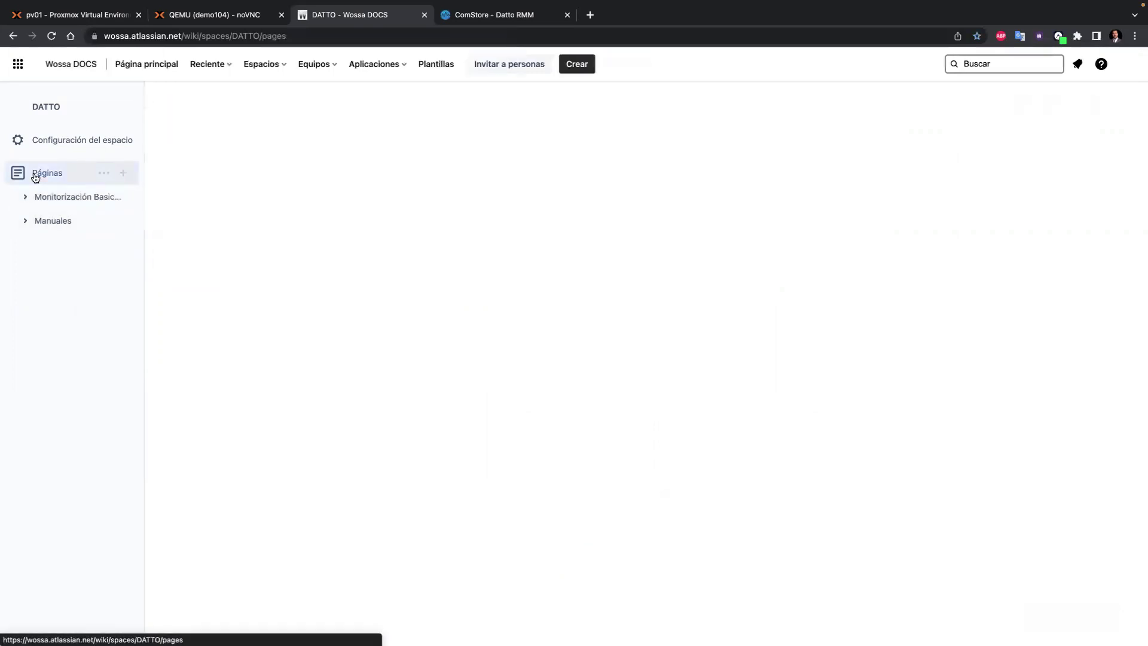
left_click(45, 190)
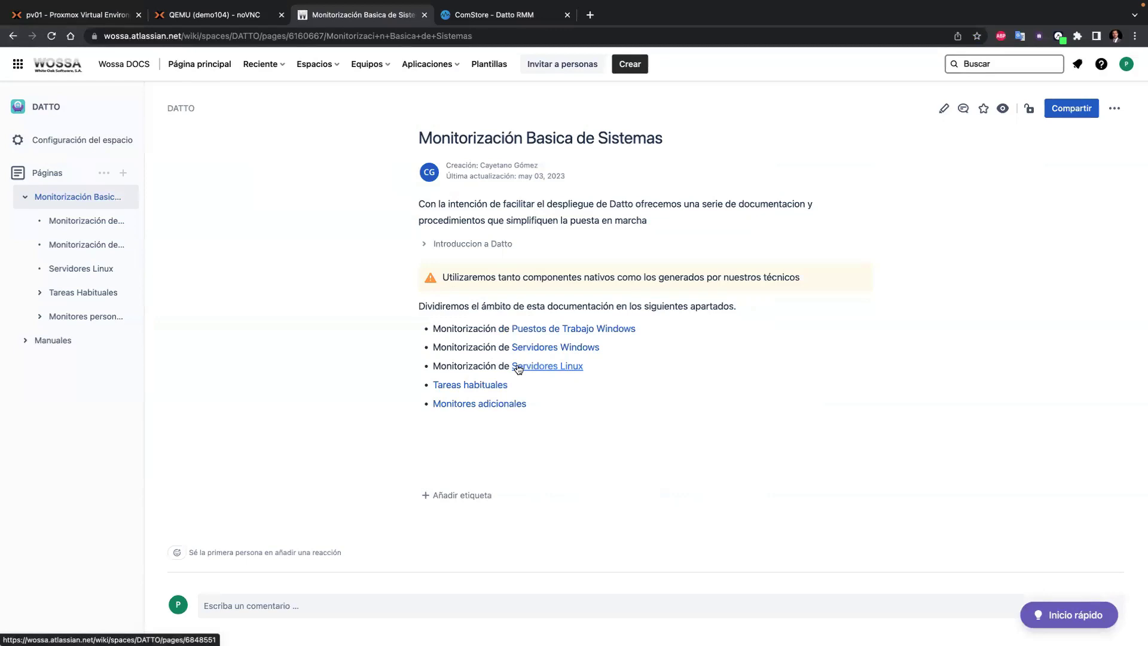
Step: Open the Puestos de Trabajo Windows guide and expand its Descripción Detallada monitors table
left_click(569, 330)
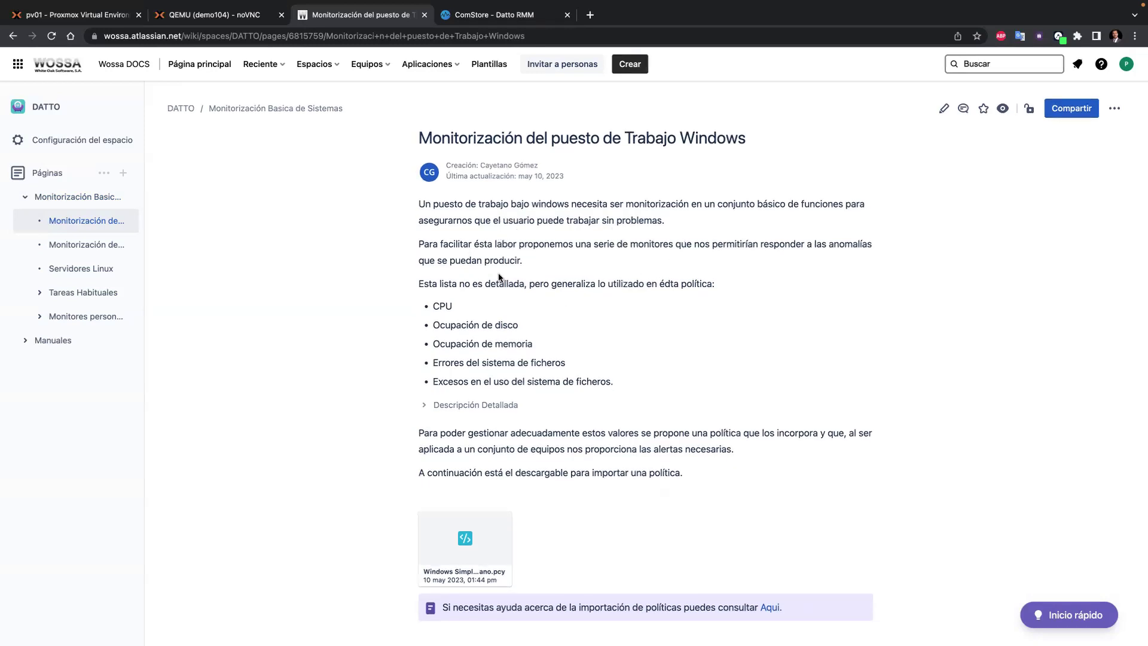
left_click(475, 408)
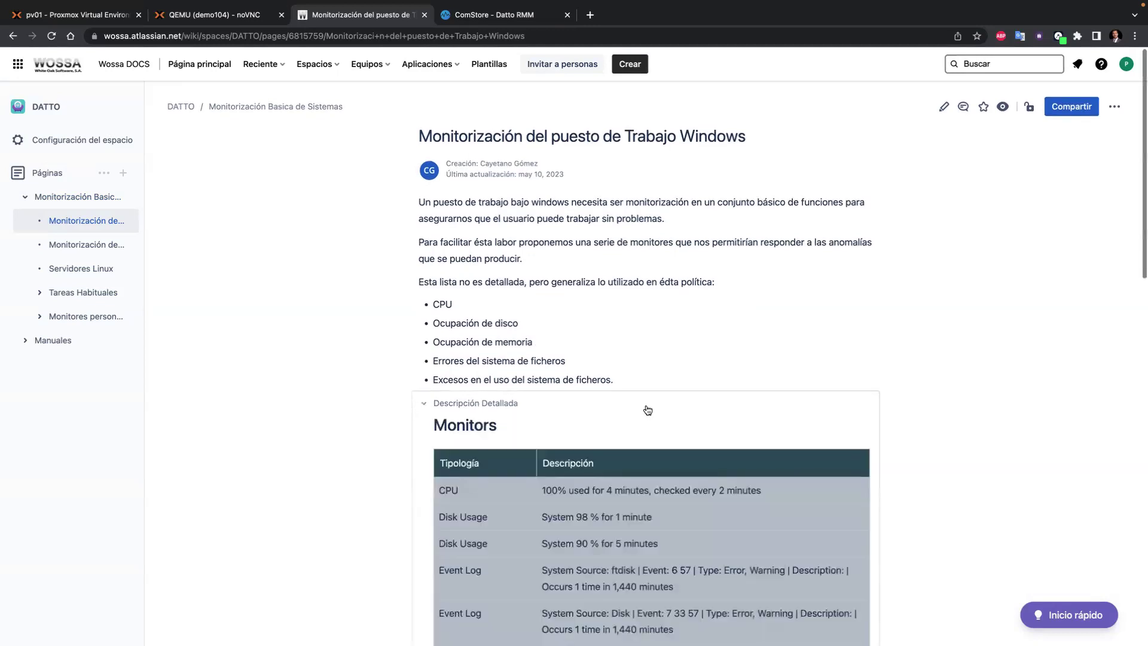
scroll(704, 421, "down", 3)
scroll(704, 421, "down", 10)
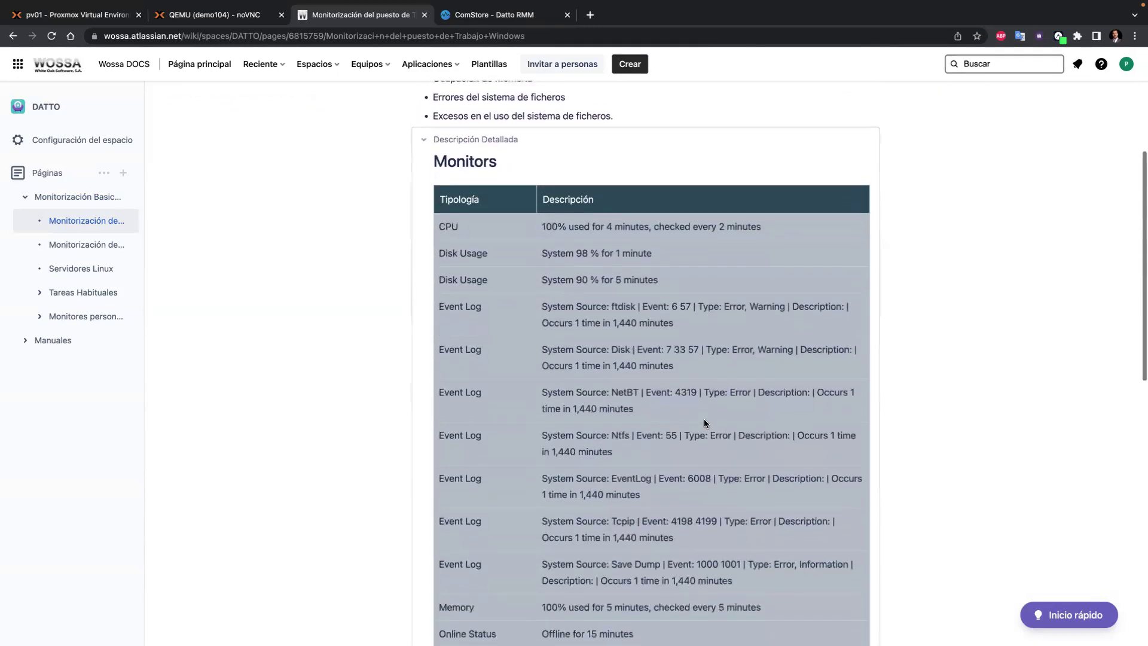
scroll(704, 419, "down", 2)
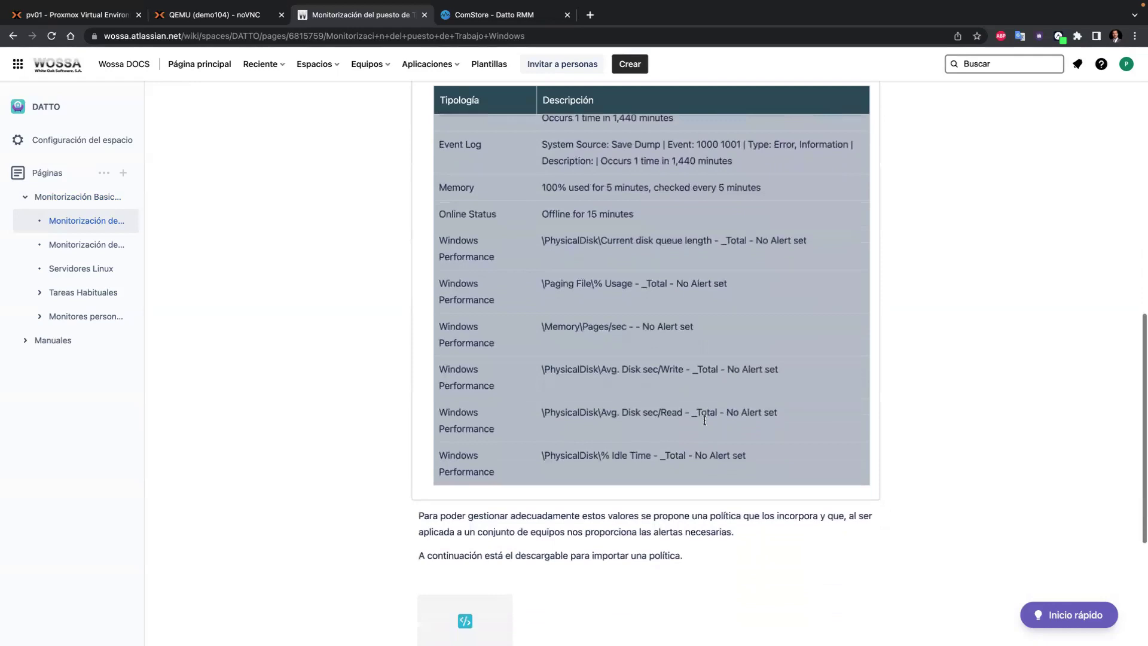
scroll(704, 418, "down", 2)
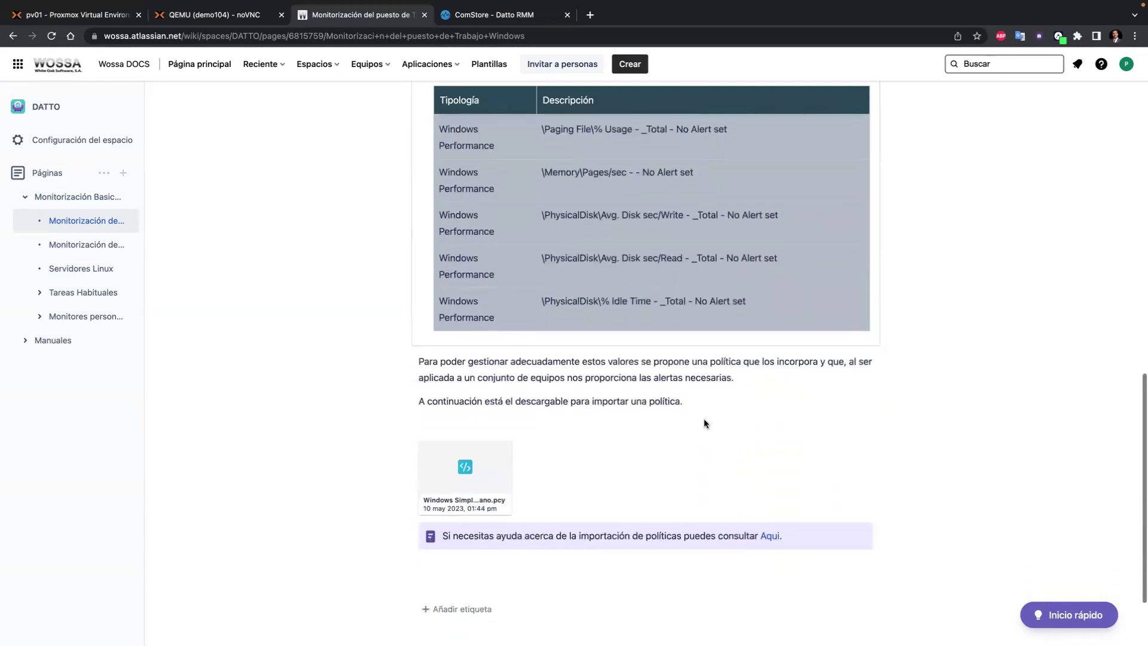
Step: Download Windows Simple Castellano.pcy and return to Monitorización Basica de Sistemas
left_click(480, 475)
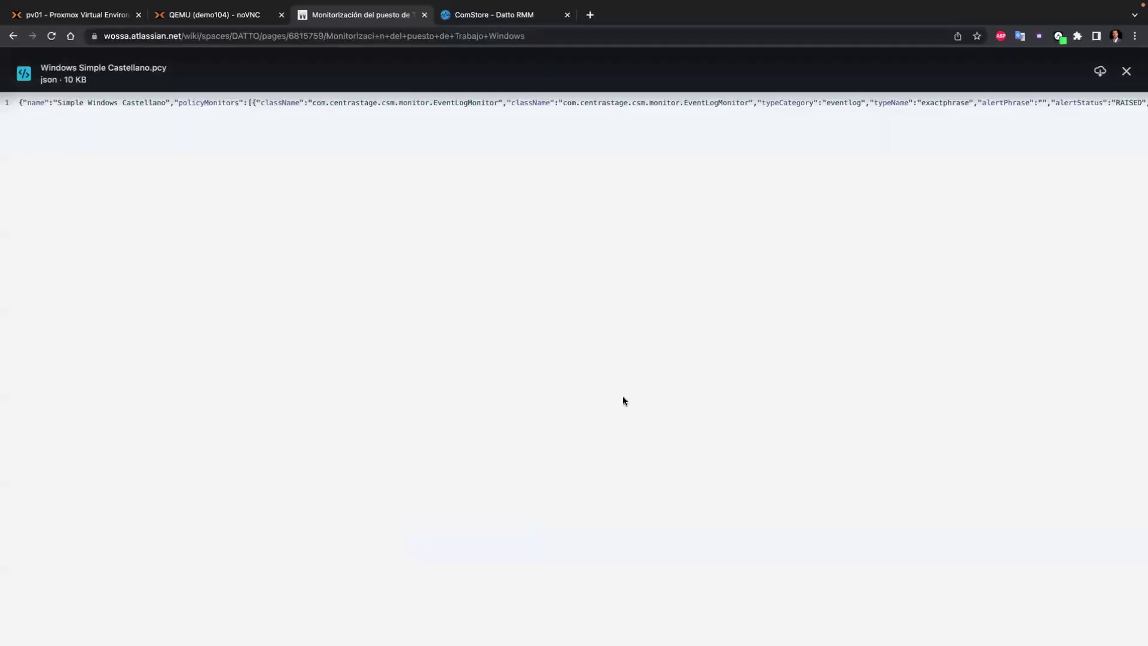
left_click(1100, 72)
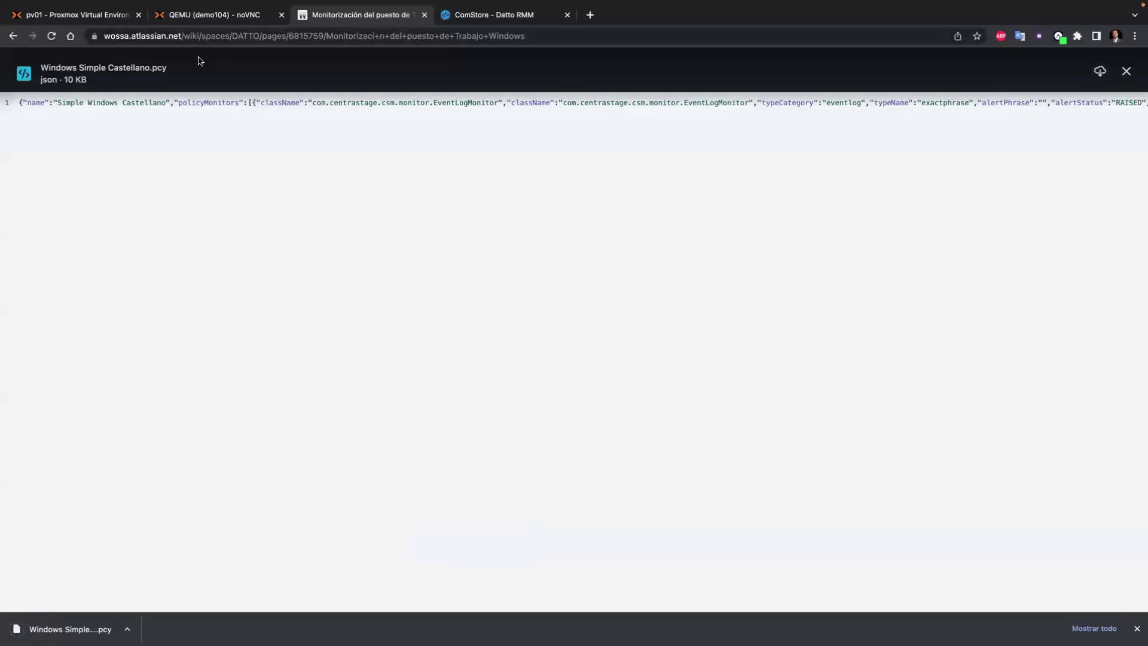
left_click(13, 36)
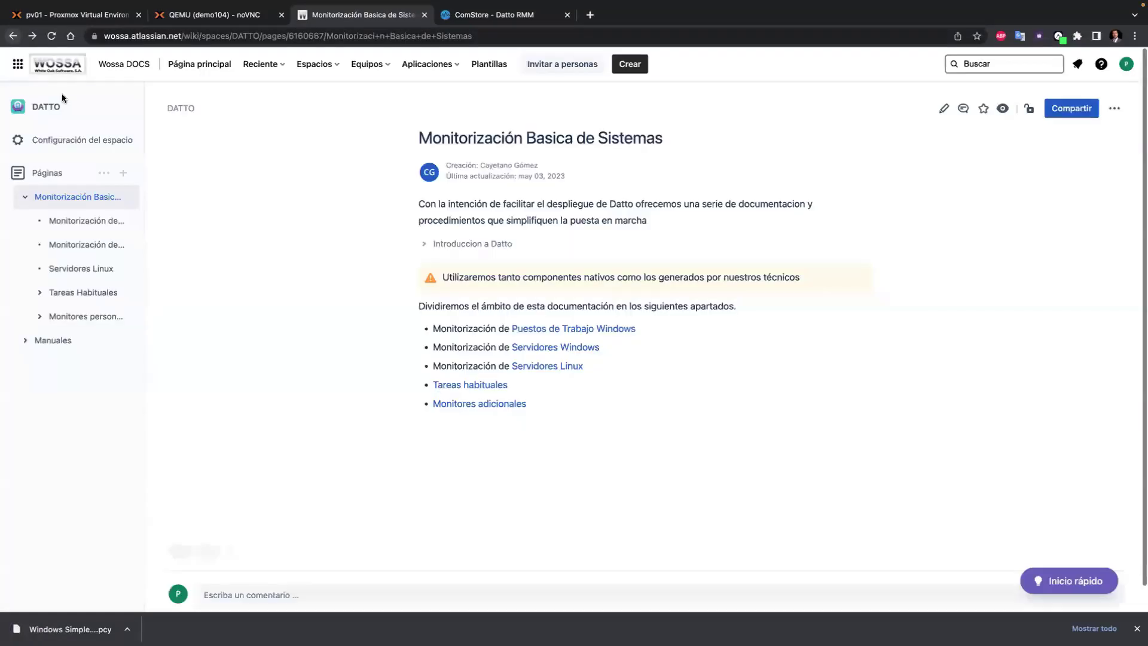
Step: Follow the Puestos de Trabajo Windows page's 'Aqui' link to the Importar una política guide
left_click(525, 329)
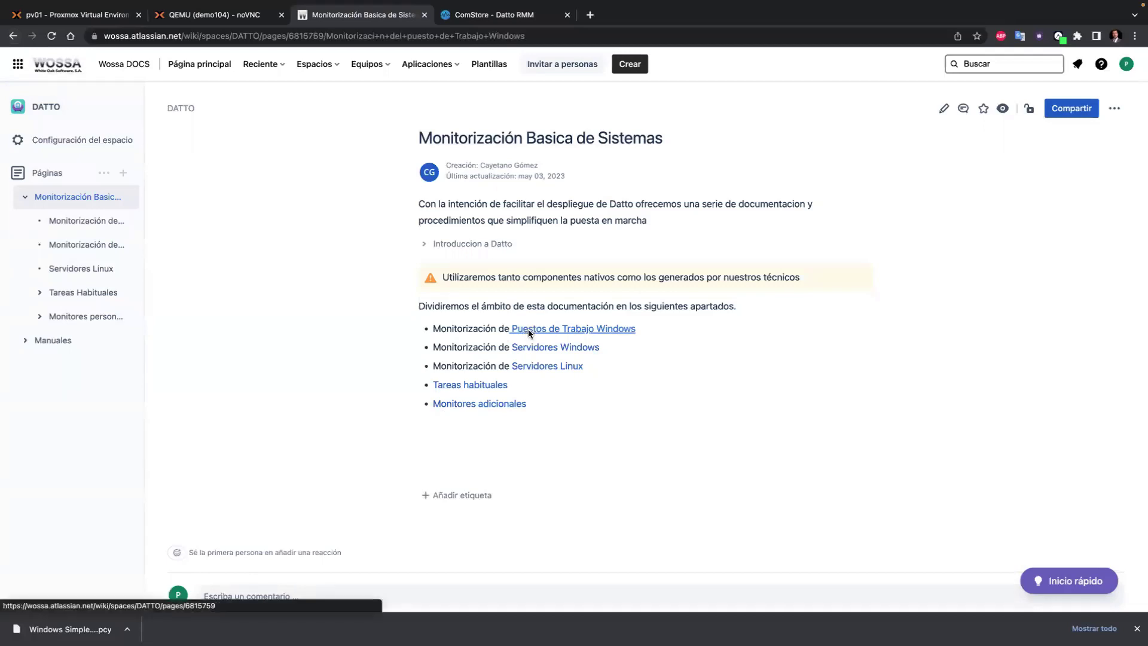
scroll(546, 361, "down", 3)
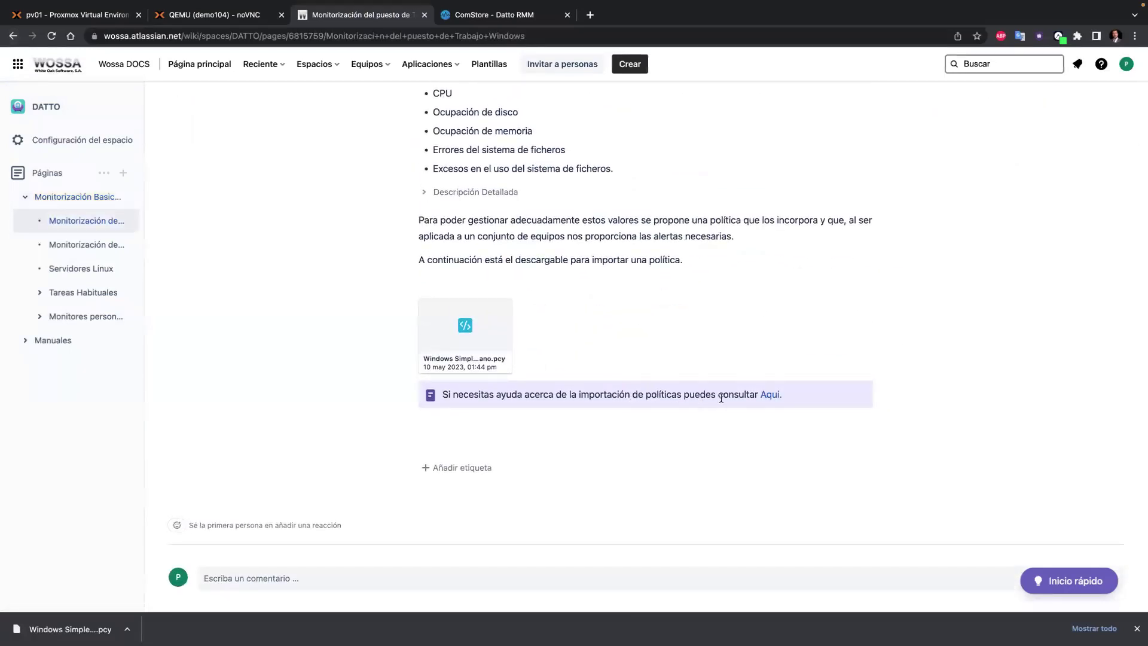
left_click(769, 395)
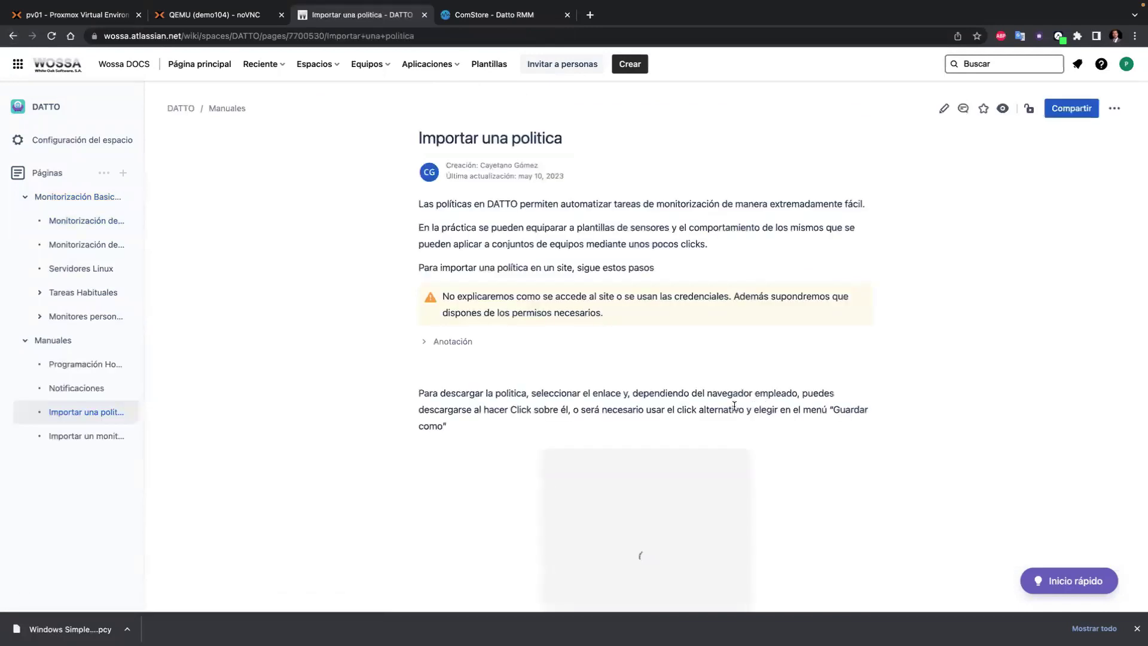
Step: Read through the Importar una política guide, then go up to the Manuales page
scroll(734, 406, "down", 4)
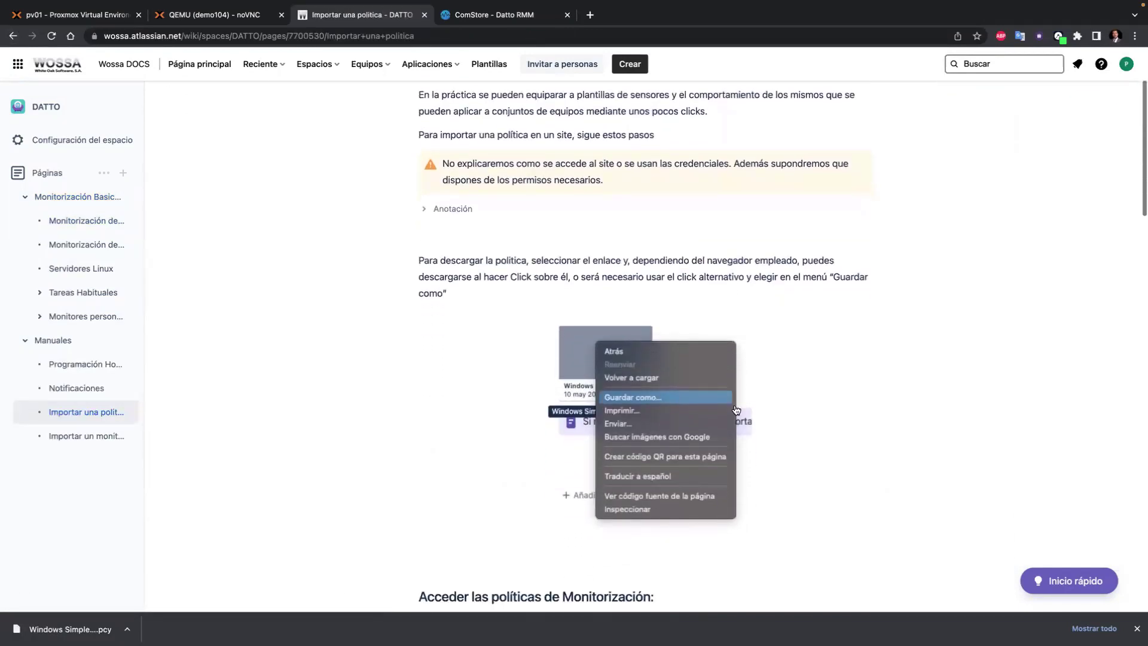
scroll(734, 408, "down", 5)
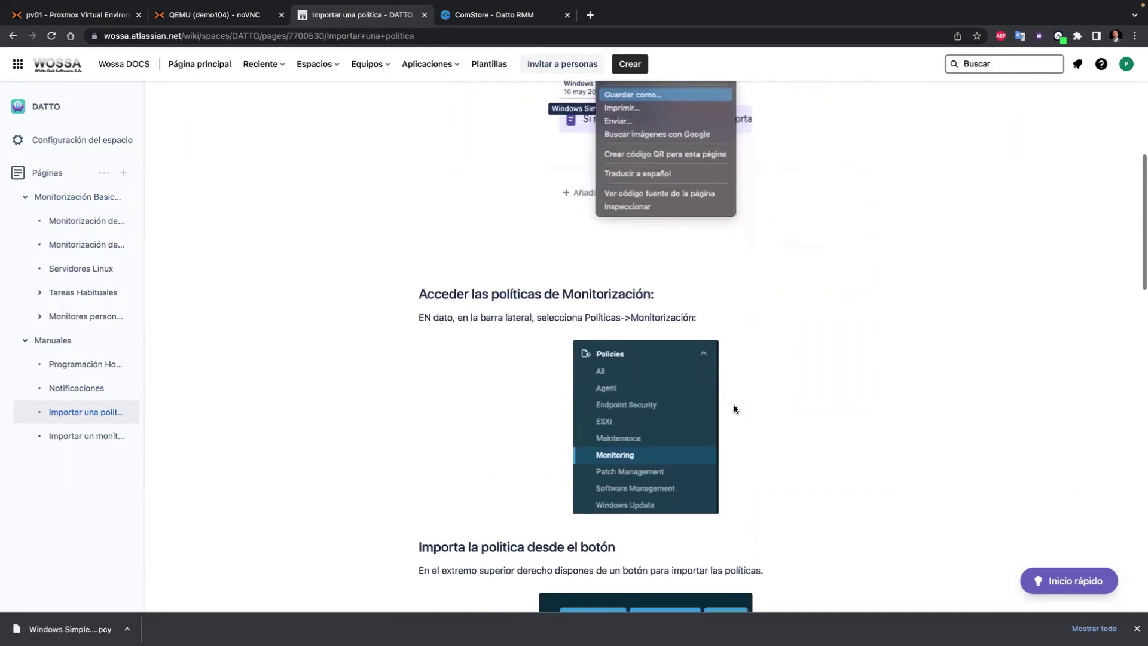
scroll(735, 410, "down", 8)
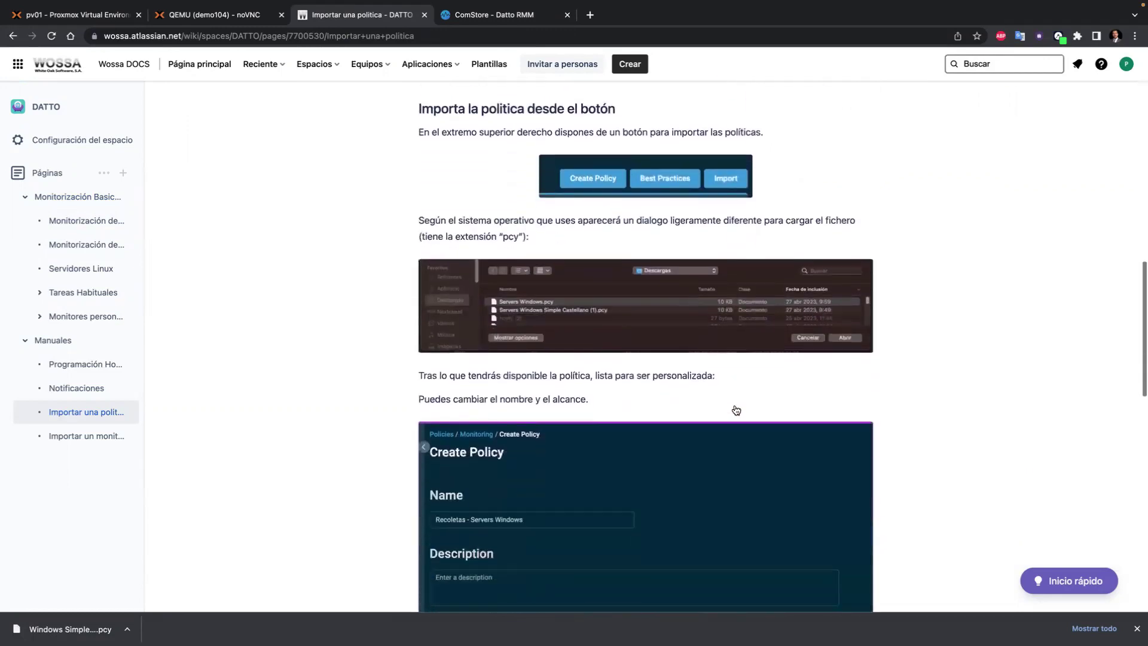
scroll(735, 409, "down", 10)
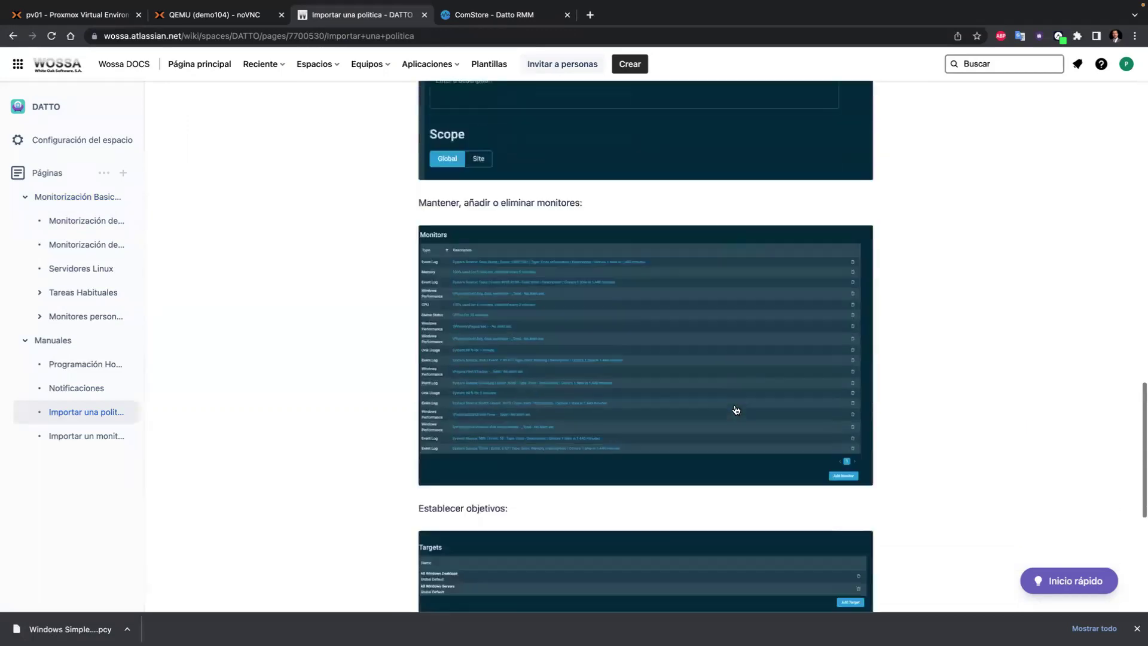
scroll(735, 409, "down", 3)
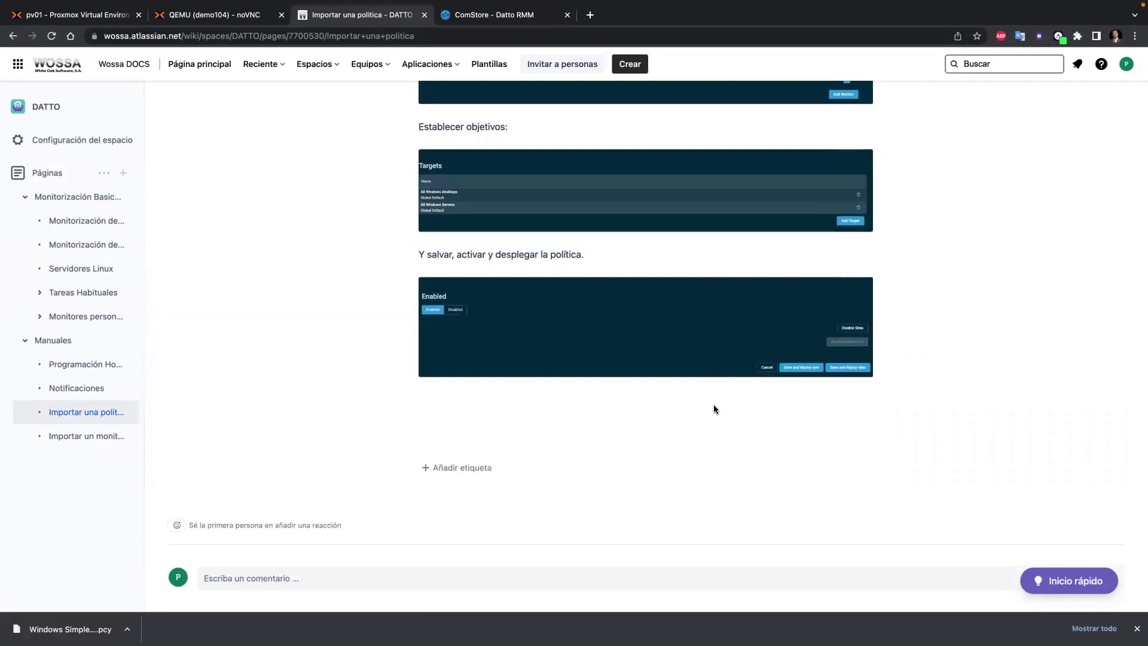
scroll(711, 409, "up", 4)
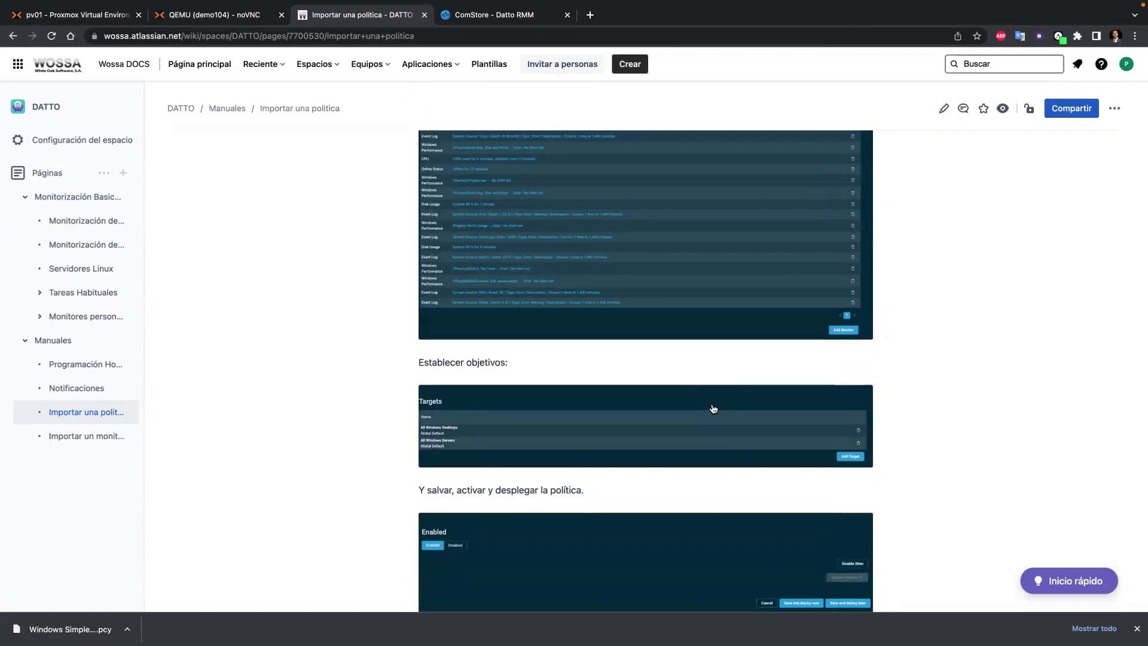
scroll(714, 409, "up", 6)
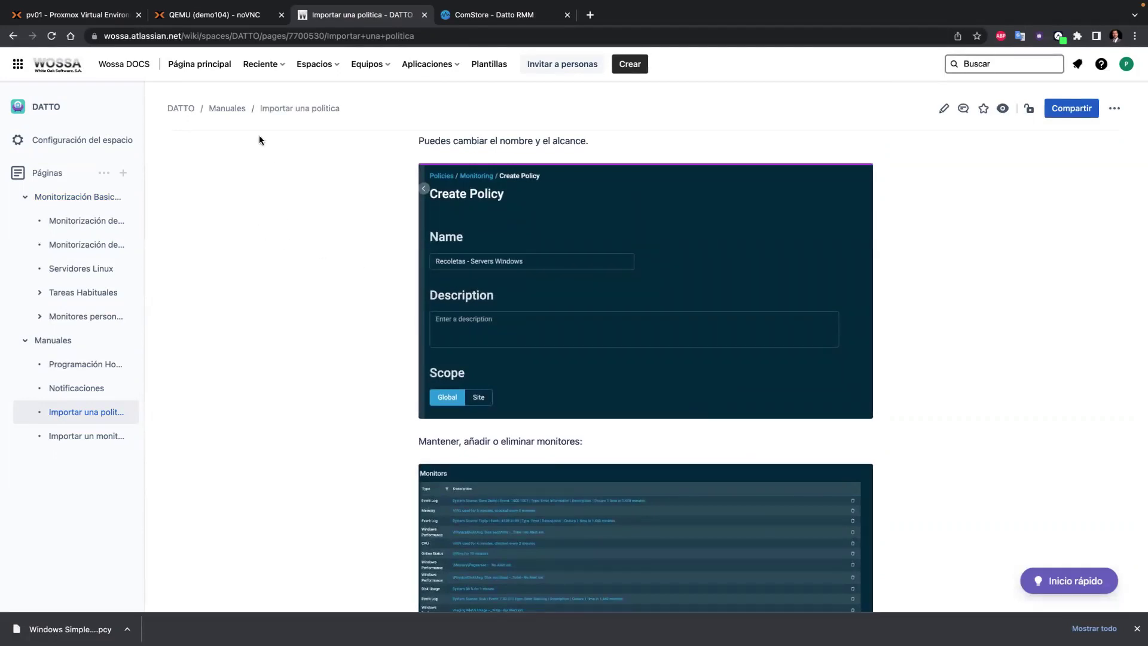
left_click(226, 108)
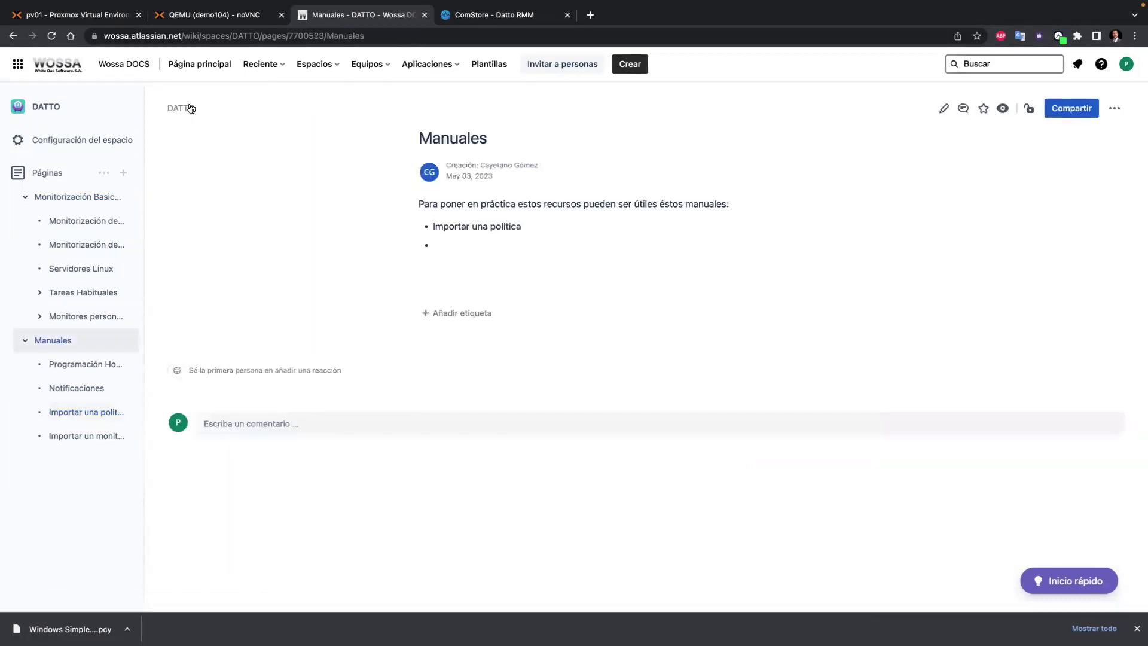
Step: Reach Tareas Habituales via Monitorización Basica and scroll its routine-task list
left_click(87, 198)
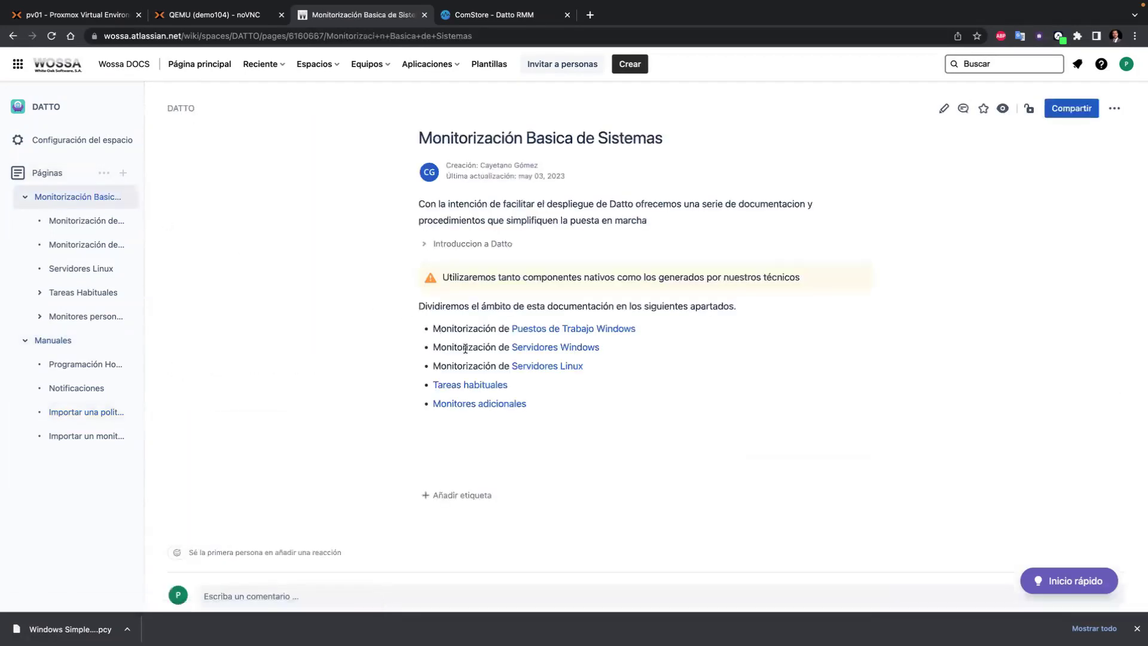
left_click(479, 387)
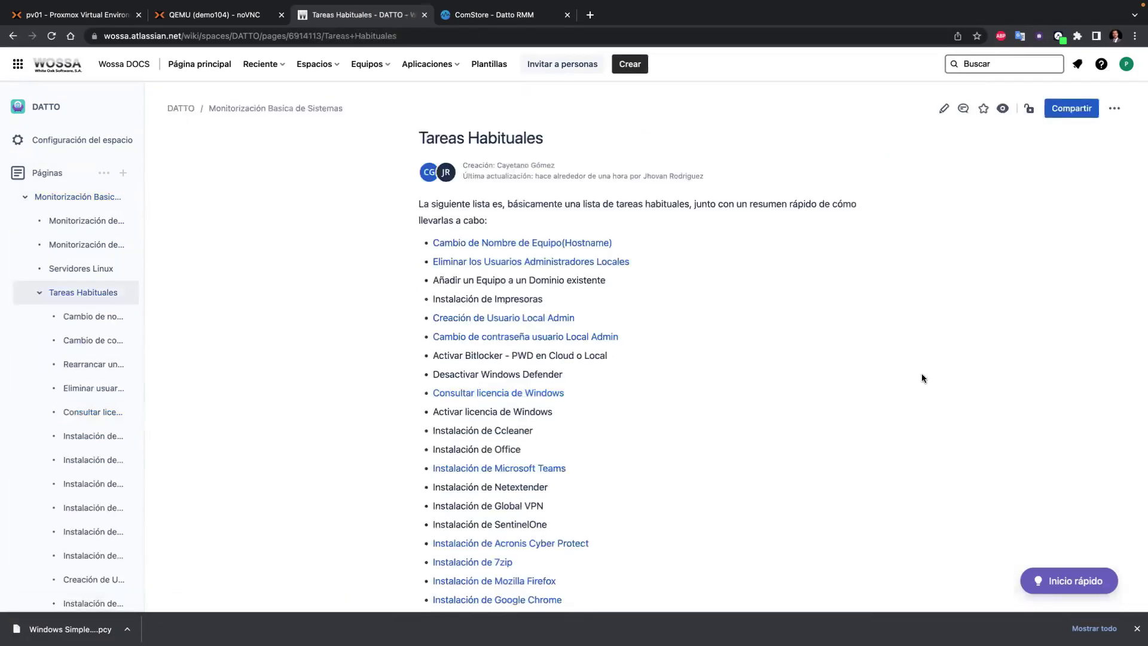
scroll(853, 389, "down", 3)
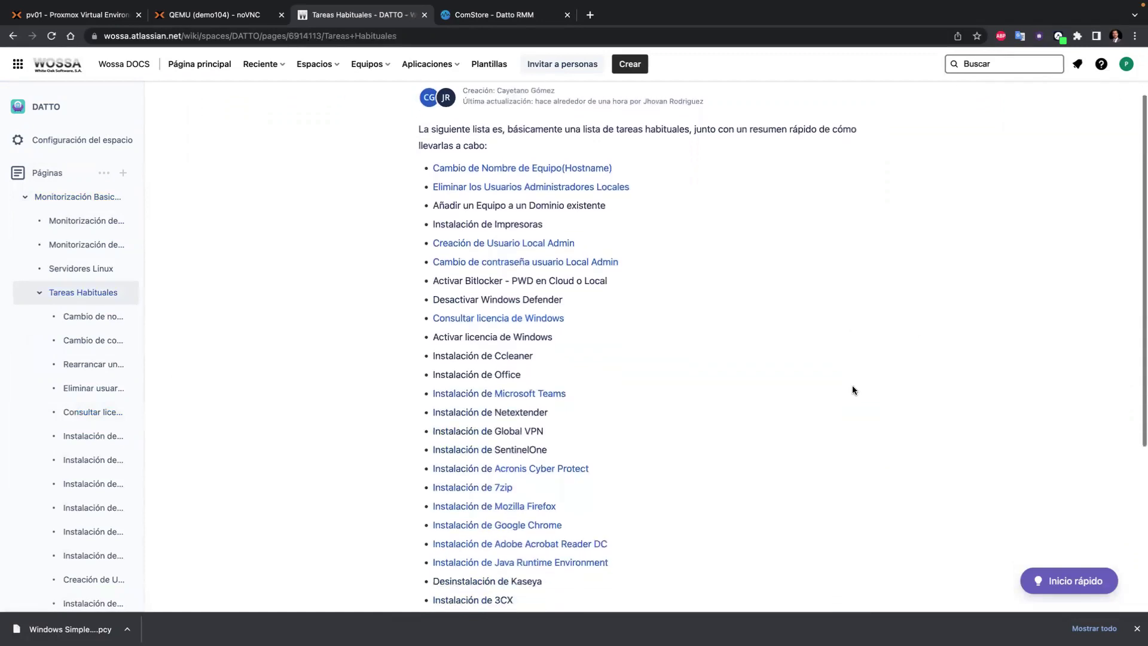